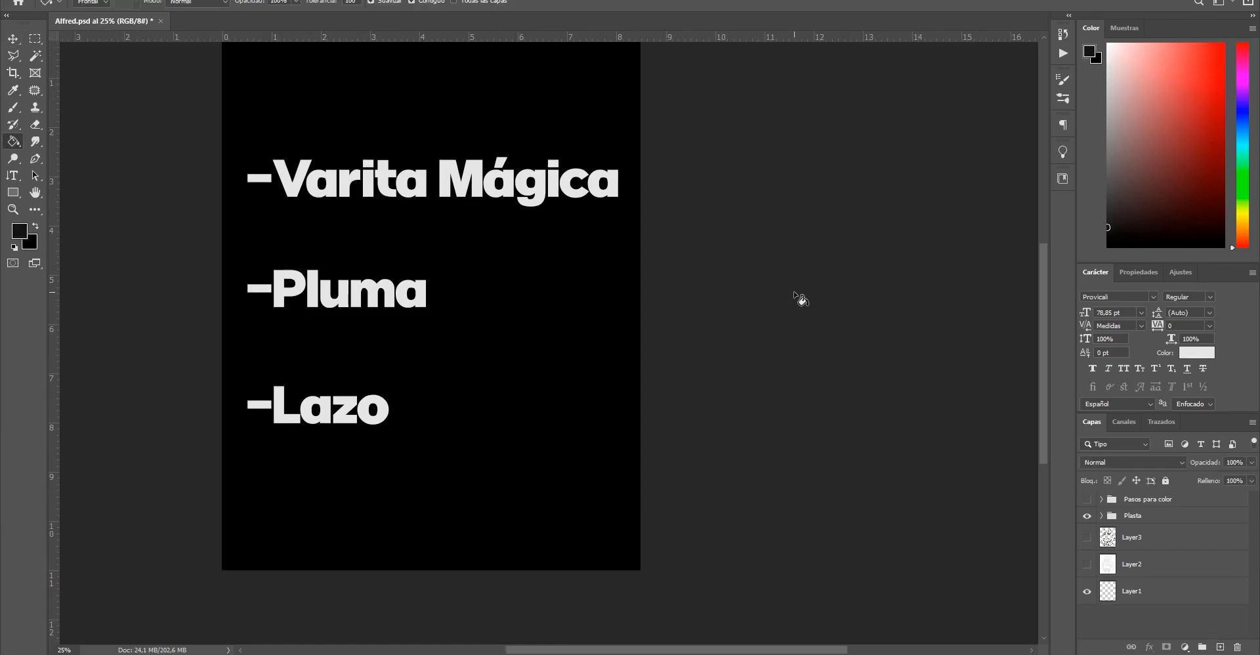
{"action": "left_click_drag", "start_coordinate": [625, 299], "coordinate": [723, 332]}
{"action": "left_click", "coordinate": [704, 330], "text": "ctrl"}
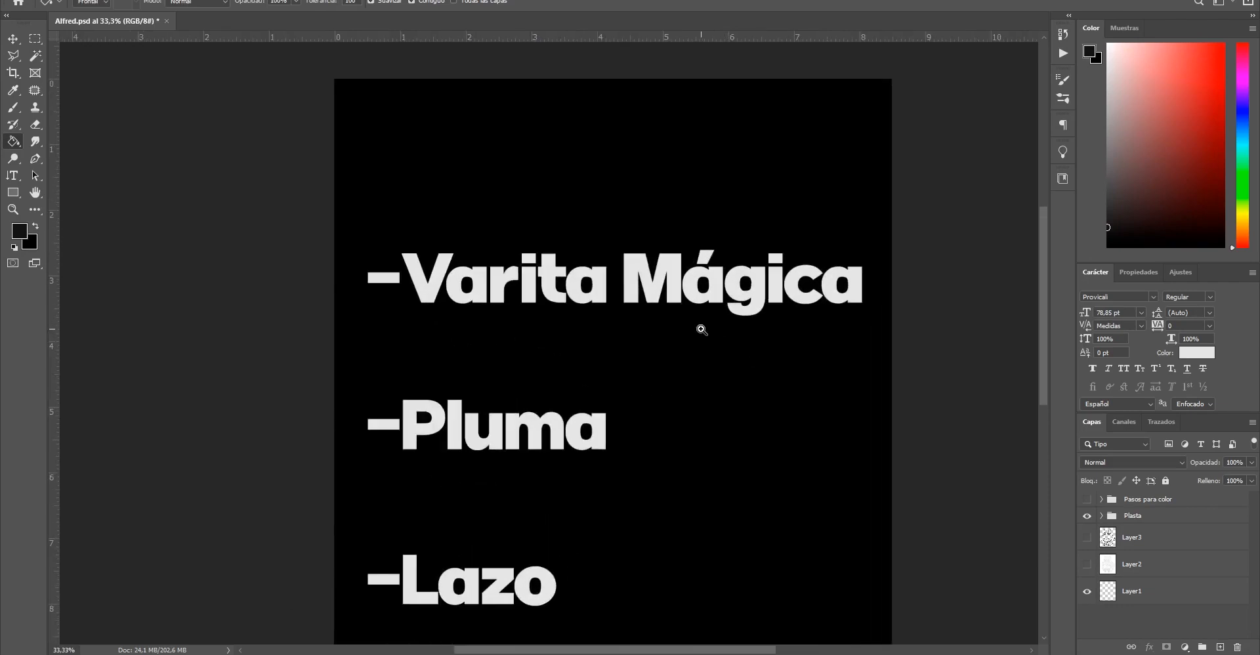
{"action": "left_click", "coordinate": [704, 330], "text": "ctrl"}
{"action": "left_click_drag", "start_coordinate": [601, 355], "coordinate": [604, 405]}
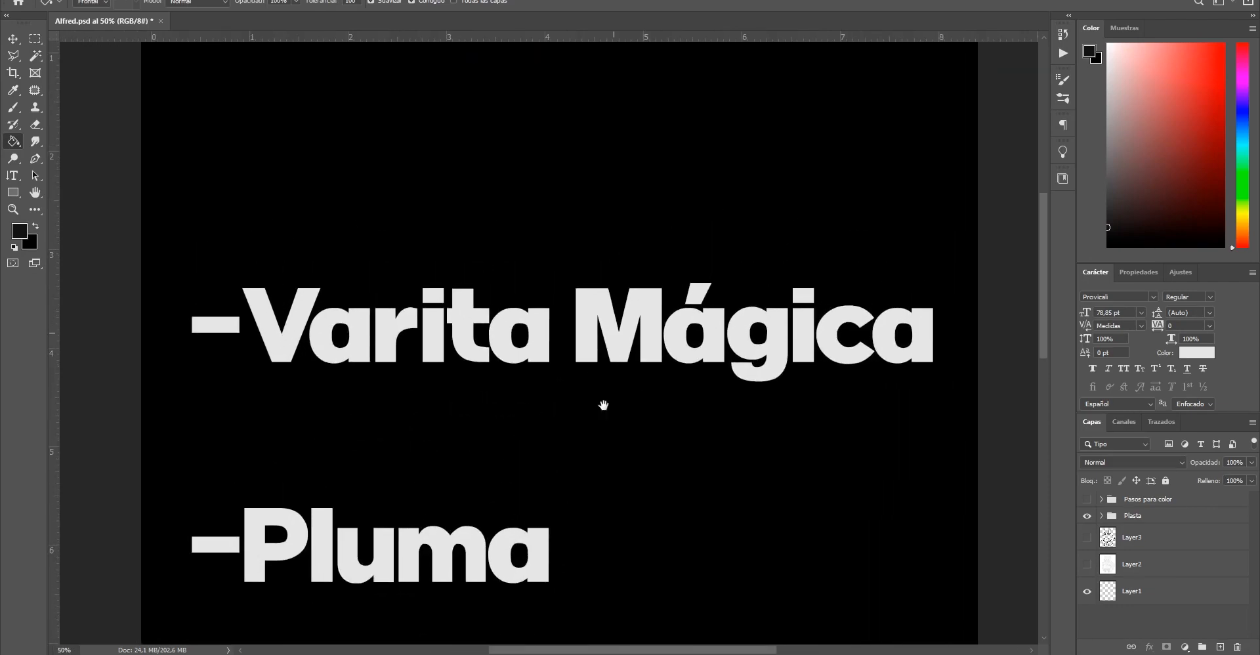
{"action": "left_click", "coordinate": [827, 487], "text": "ctrl+alt"}
{"action": "left_click", "coordinate": [827, 487], "text": "ctrl+alt"}
{"action": "left_click_drag", "start_coordinate": [819, 477], "coordinate": [858, 462]}
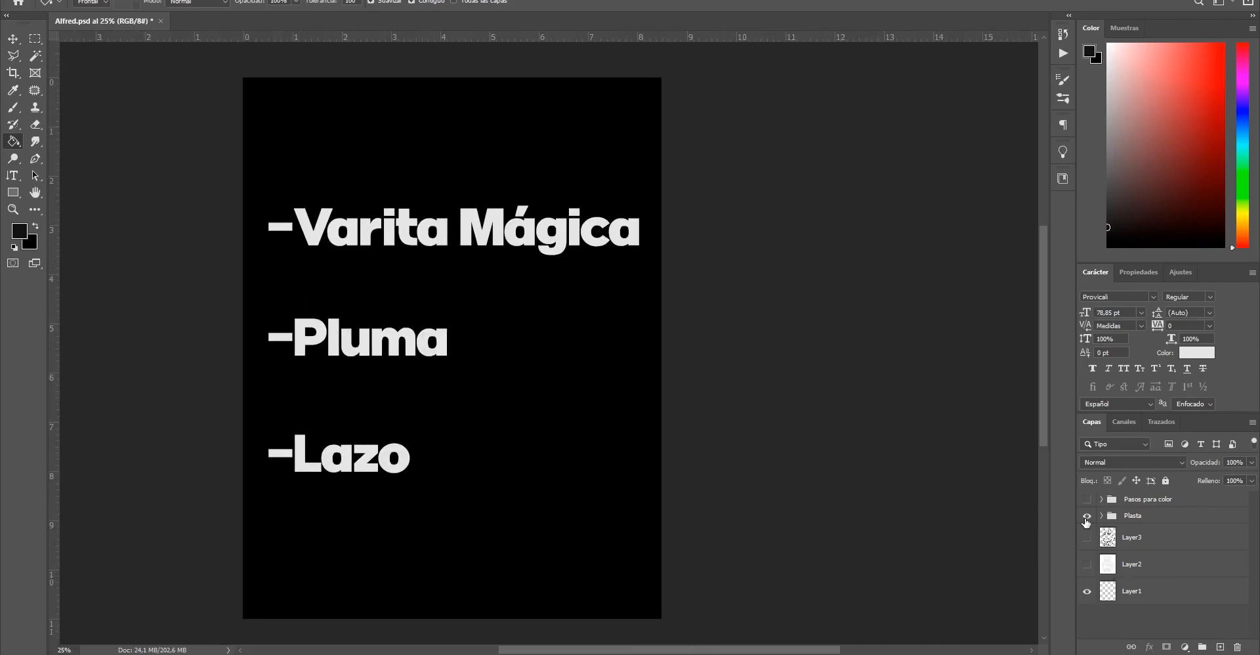
Hide the Plasta group and make Layer3 with the character line art visible
{"action": "left_click", "coordinate": [1087, 516]}
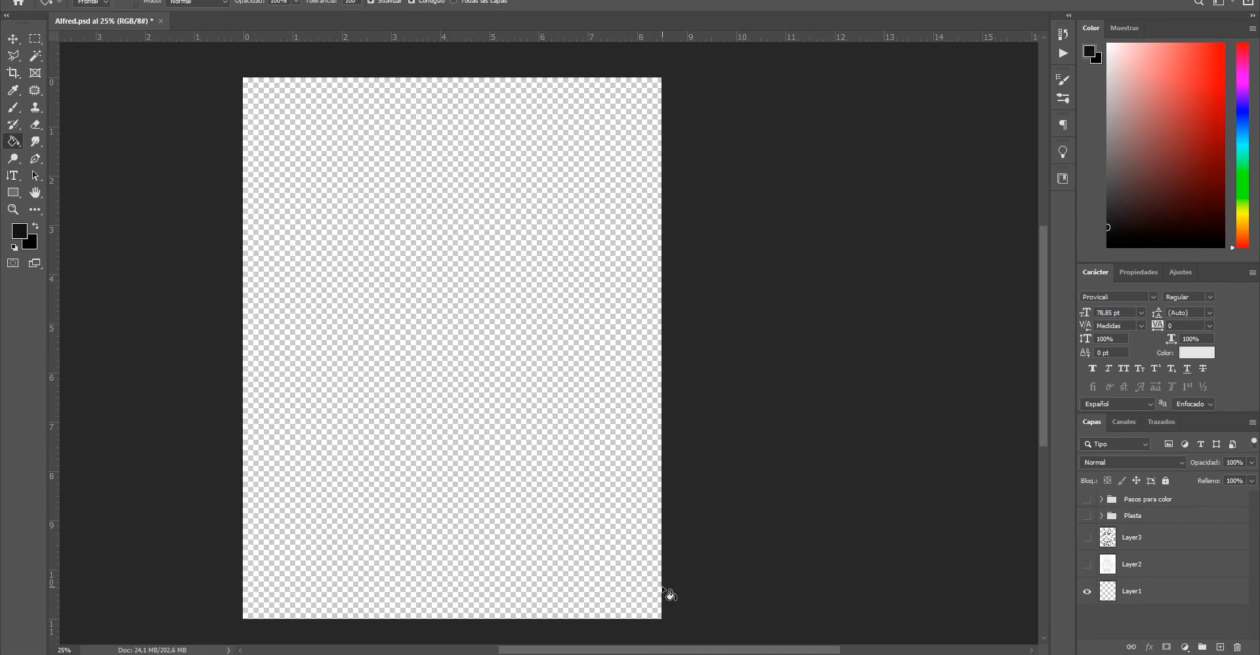
{"action": "left_click", "coordinate": [1088, 538]}
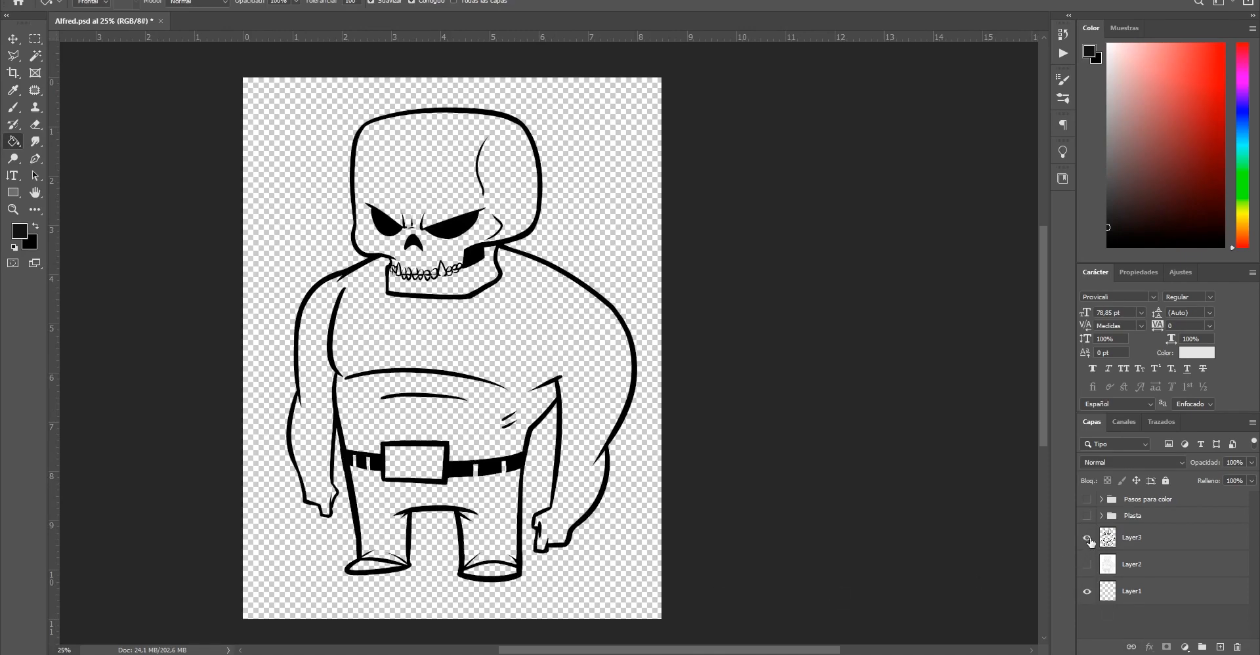
Fill Layer1 with the near-black foreground colour using the Paint Bucket tool
{"action": "left_click", "coordinate": [1148, 592]}
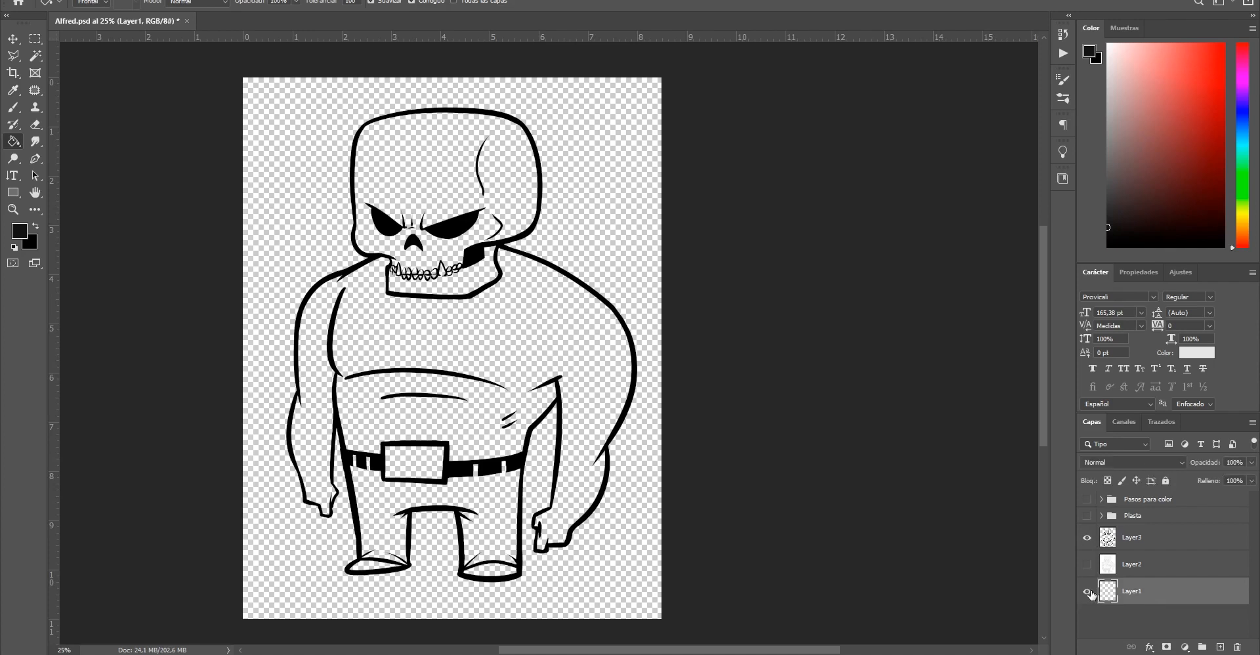
{"action": "key", "text": "shift+g"}
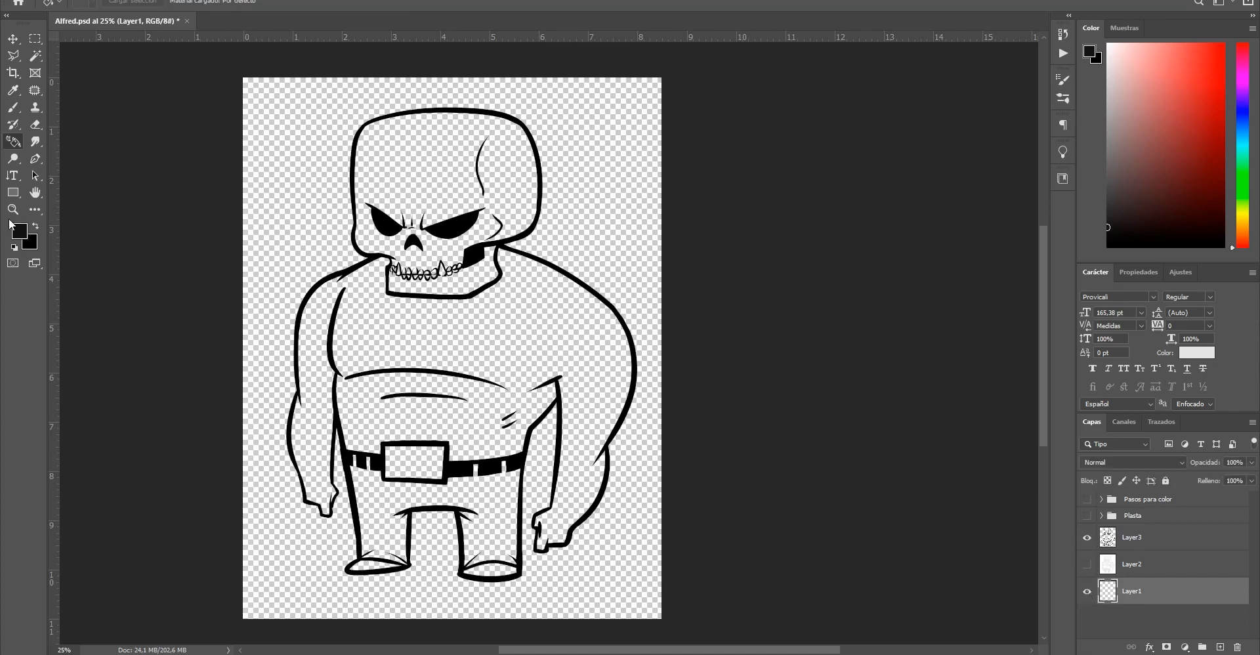
{"action": "right_click", "coordinate": [13, 141]}
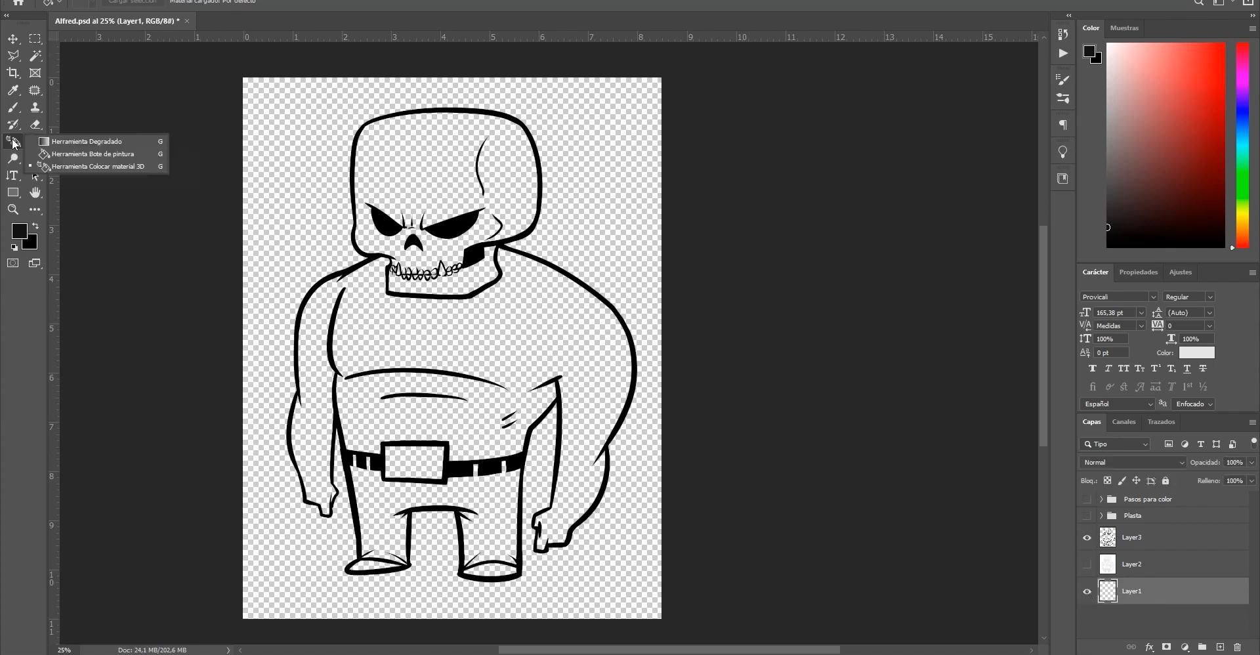
{"action": "left_click", "coordinate": [108, 155]}
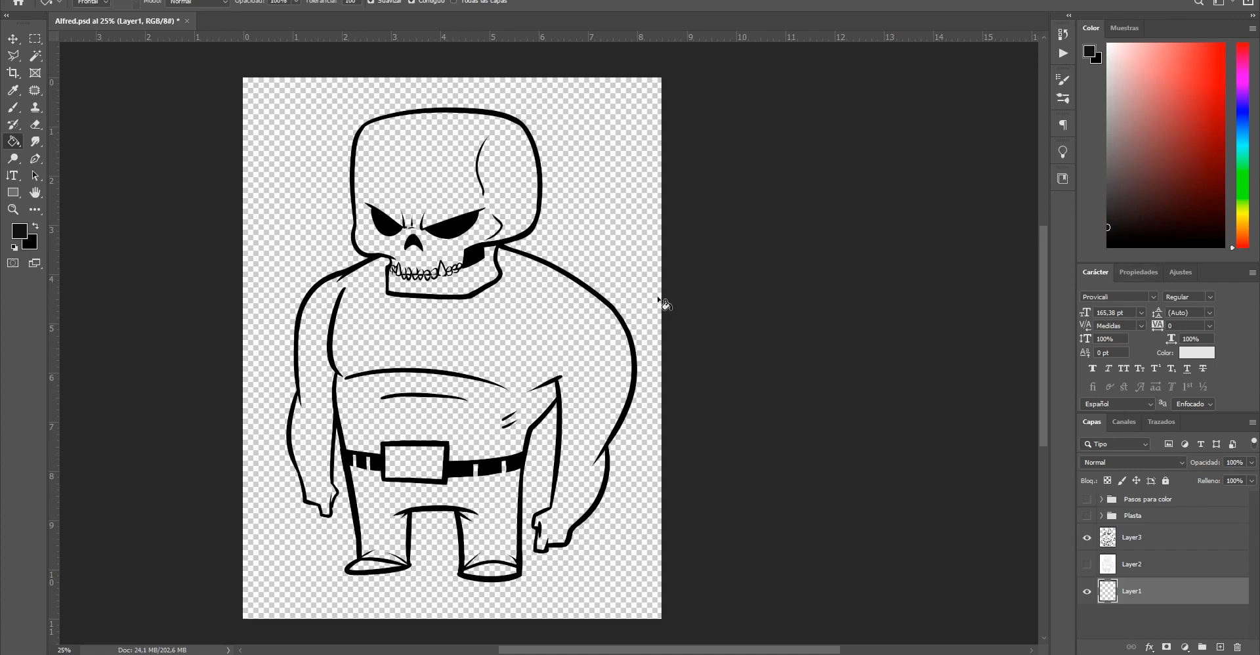
{"action": "left_click", "coordinate": [622, 271]}
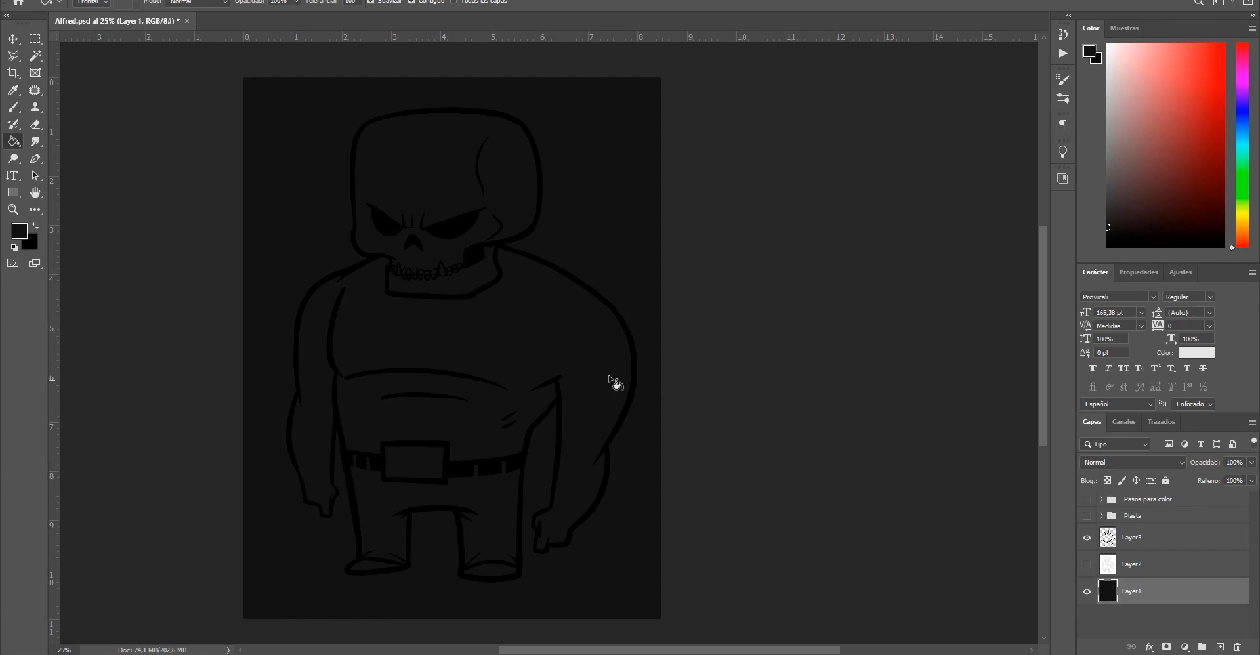
{"action": "left_click", "coordinate": [521, 365], "text": "alt"}
{"action": "left_click", "coordinate": [520, 366], "text": "alt"}
{"action": "left_click", "coordinate": [543, 323], "text": "ctrl"}
{"action": "left_click", "coordinate": [544, 323], "text": "ctrl"}
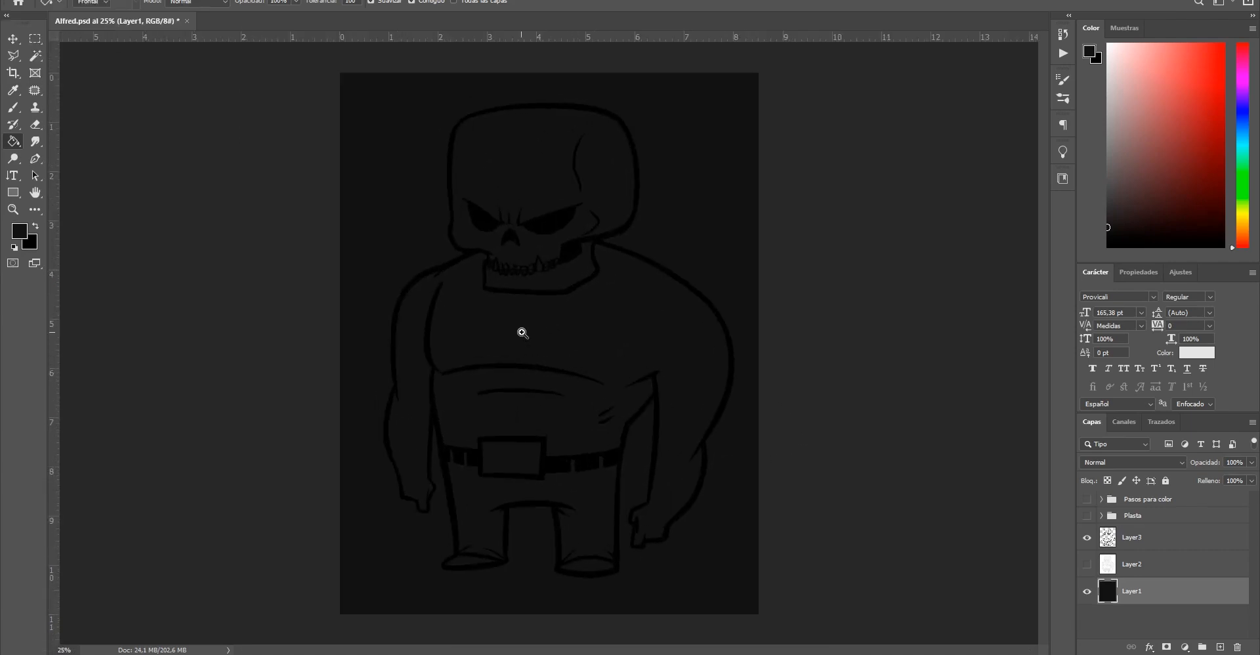
{"action": "left_click", "coordinate": [548, 325], "text": "ctrl"}
{"action": "left_click_drag", "start_coordinate": [582, 321], "coordinate": [484, 408]}
{"action": "left_click_drag", "start_coordinate": [616, 462], "coordinate": [615, 436]}
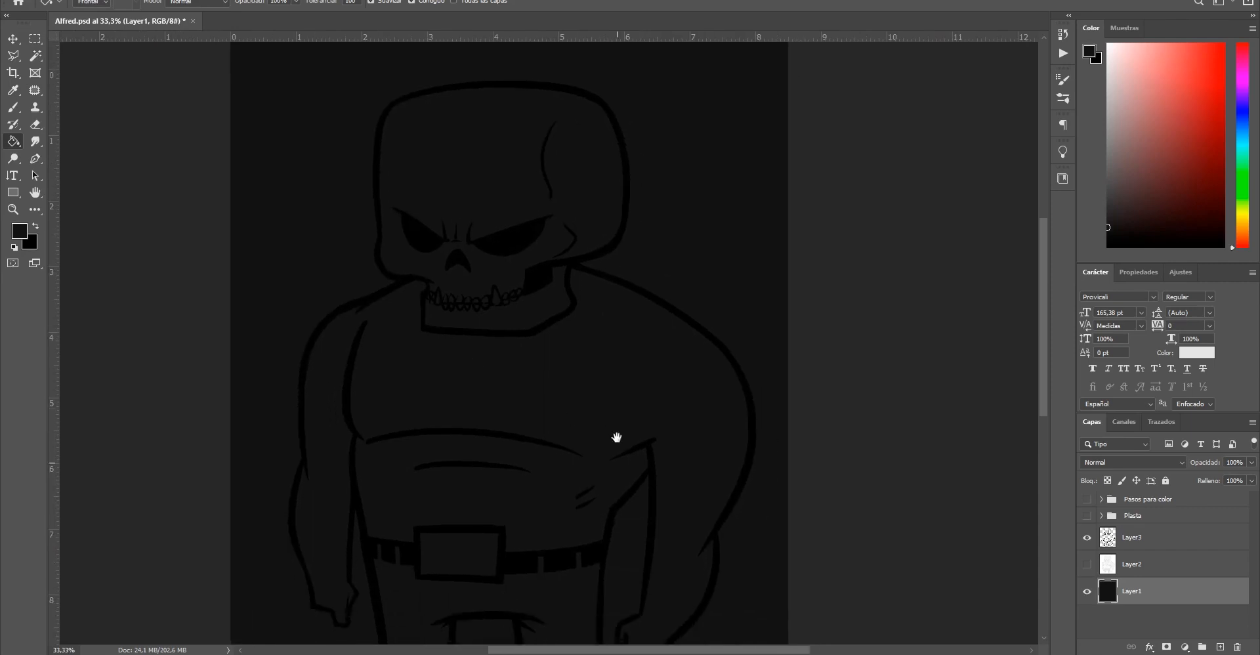
Add a new empty layer between Layer3 and Layer2
{"action": "mouse_move", "coordinate": [1130, 536]}
{"action": "left_mouse_down"}
{"action": "mouse_move", "coordinate": [1152, 563]}
{"action": "mouse_move", "coordinate": [1144, 541]}
{"action": "left_mouse_up"}
{"action": "left_click", "coordinate": [1149, 572]}
{"action": "left_click", "coordinate": [1125, 539]}
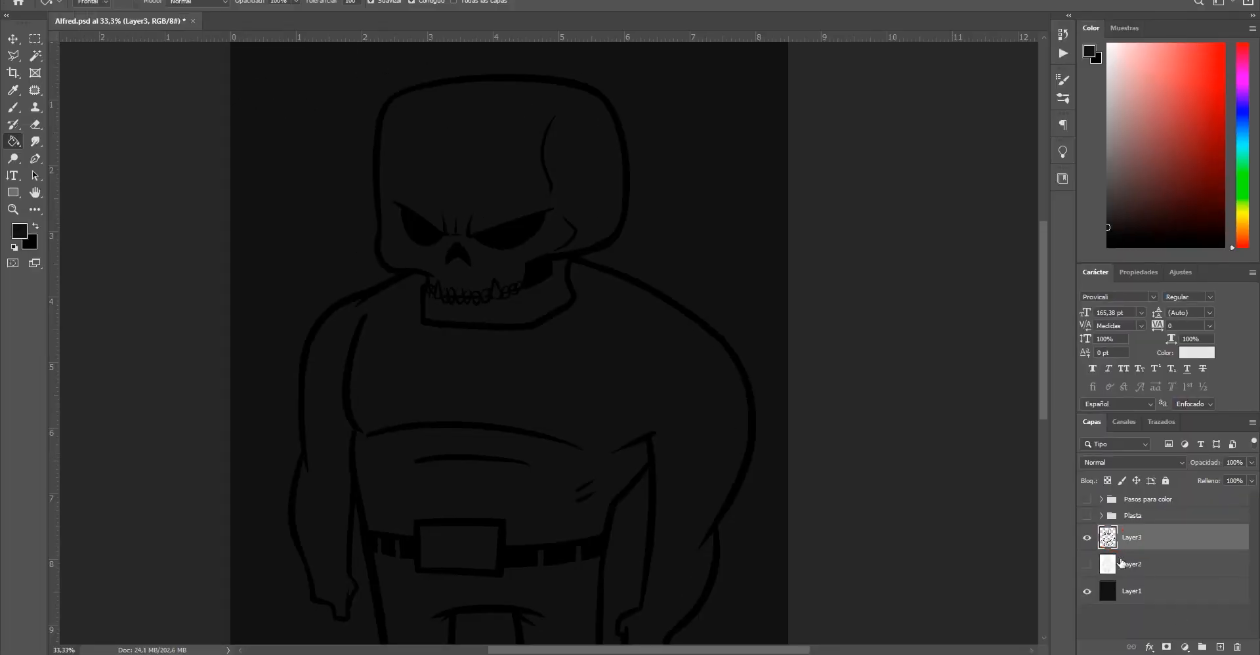
{"action": "left_click", "coordinate": [1181, 564]}
{"action": "left_click", "coordinate": [1220, 647]}
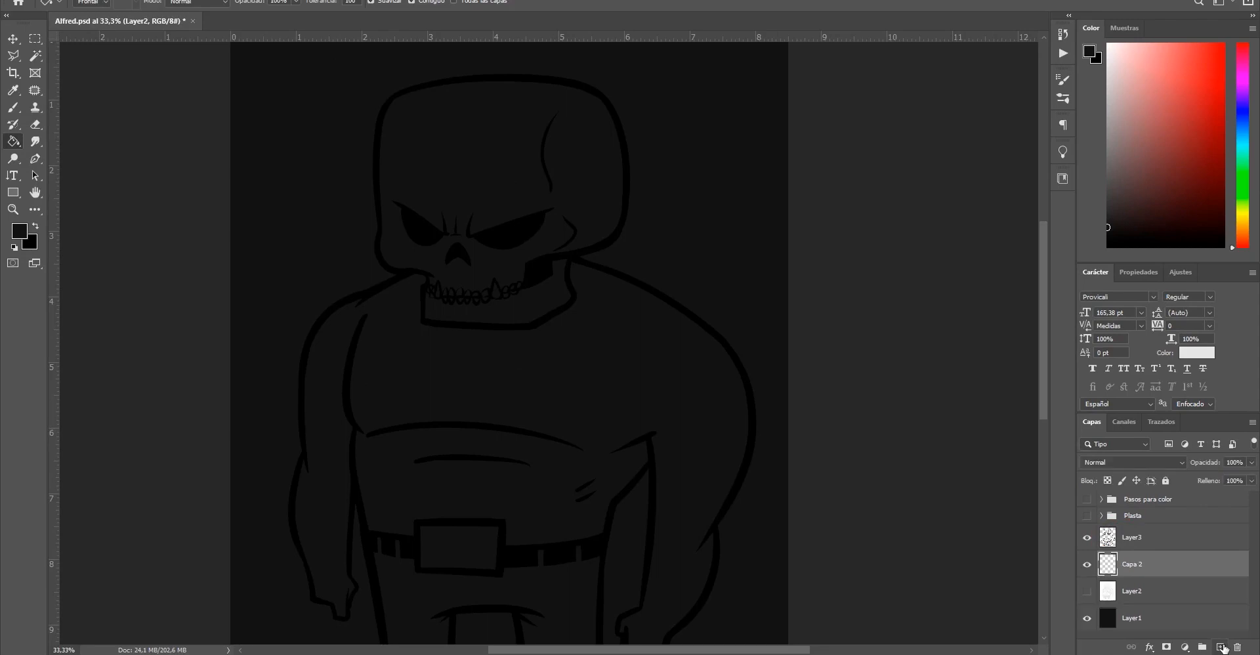
{"action": "scroll", "coordinate": [610, 419], "scroll_direction": "down", "scroll_amount": 1}
{"action": "scroll", "coordinate": [644, 417], "scroll_direction": "left", "scroll_amount": 1}
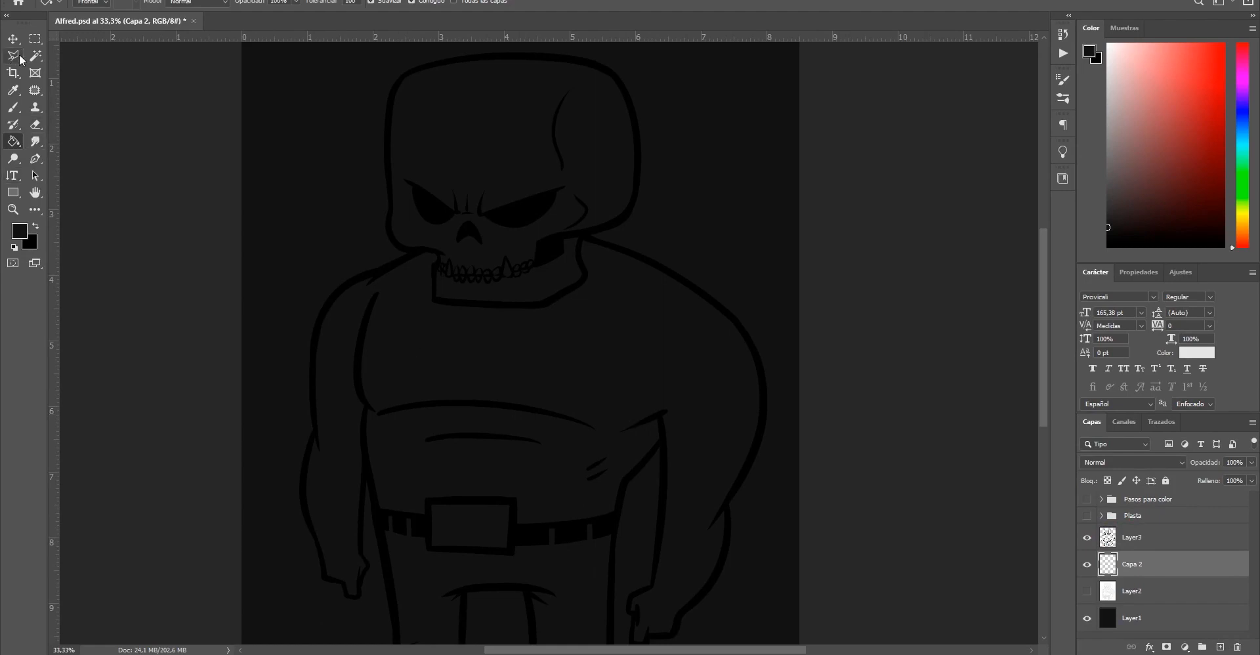
{"action": "key", "text": "w"}
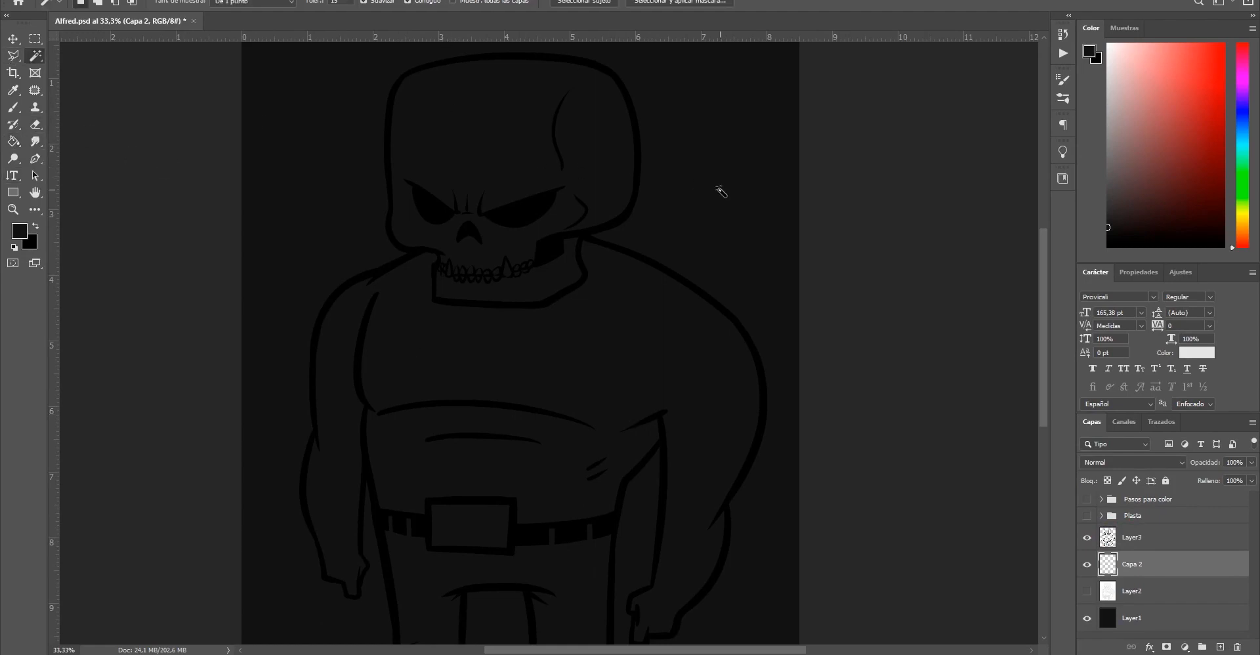
{"action": "right_click", "coordinate": [35, 57]}
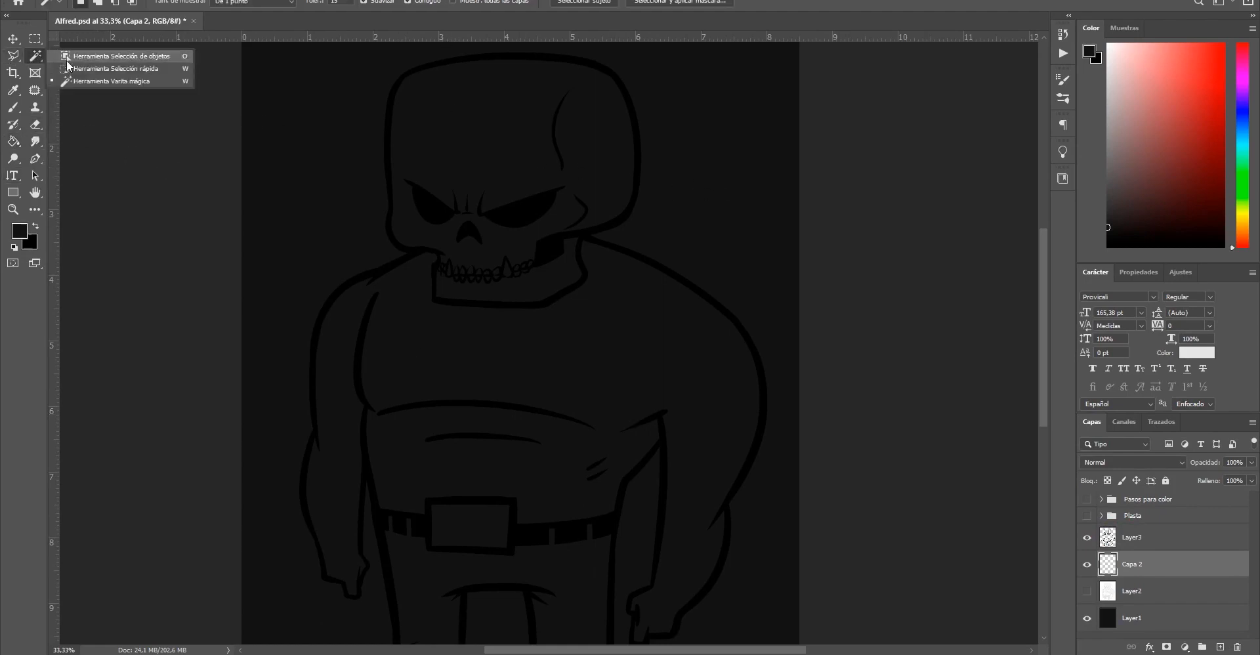
{"action": "left_click", "coordinate": [109, 69]}
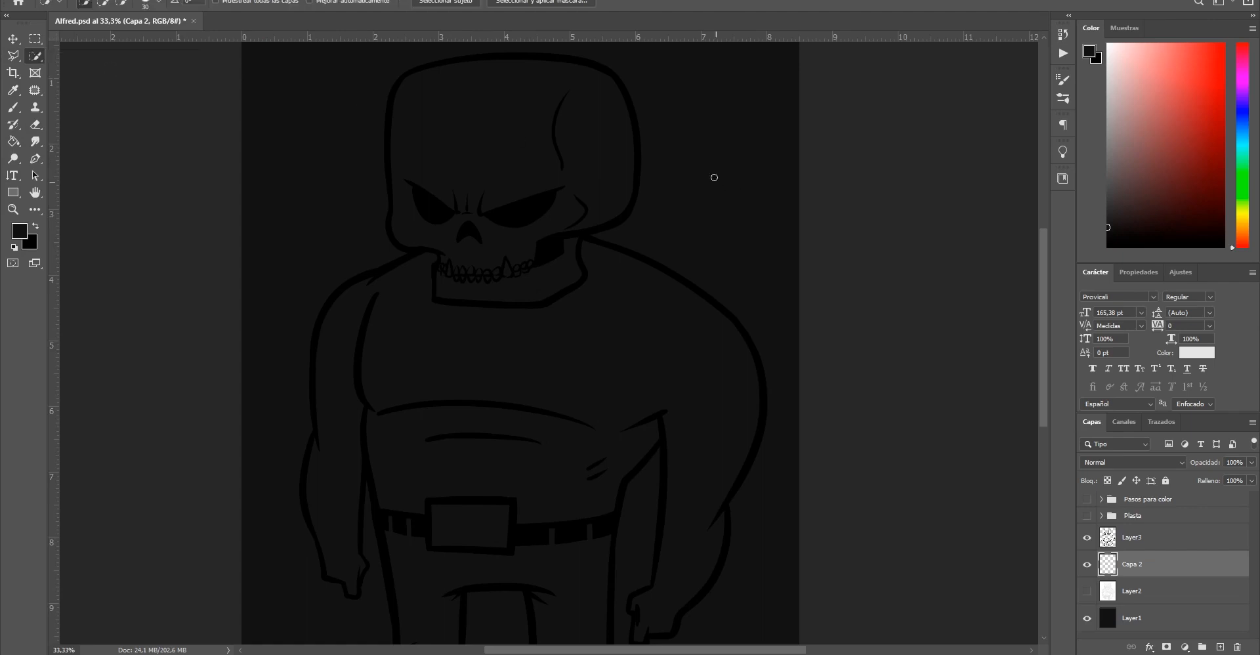
On Layer3, select the area outside the character with the Magic Wand and invert the selection to cover the whole figure
{"action": "left_click", "coordinate": [1180, 547]}
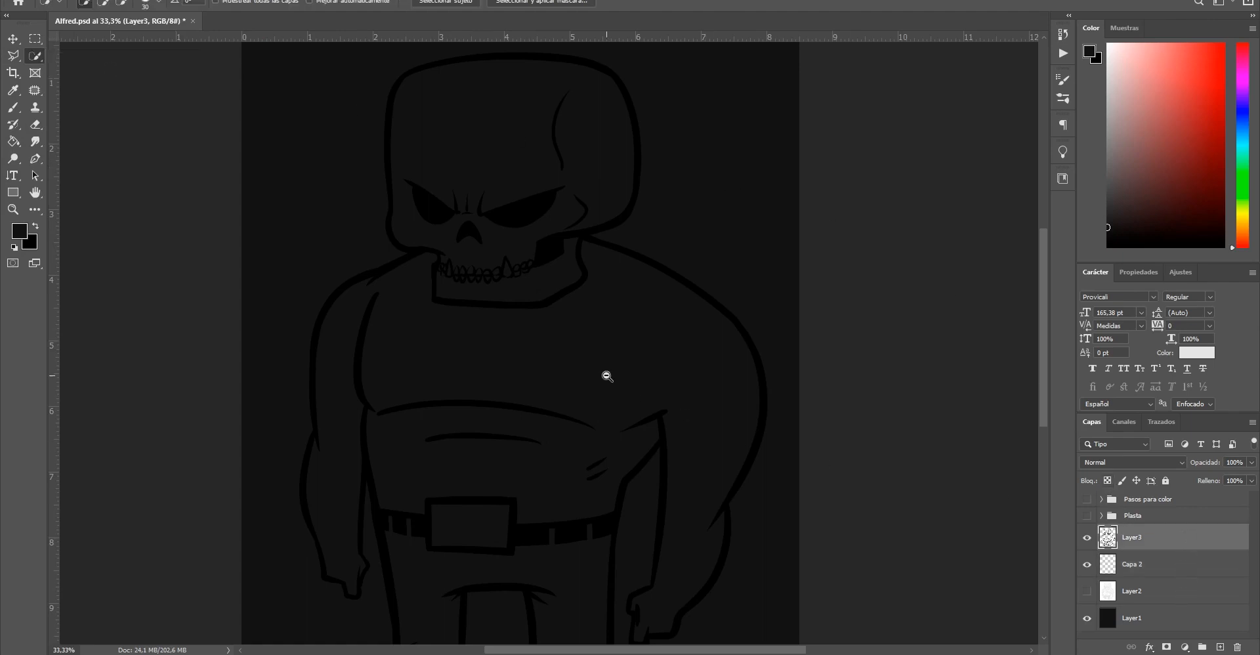
{"action": "scroll", "coordinate": [605, 387], "scroll_direction": "down", "scroll_amount": 1}
{"action": "left_click", "coordinate": [620, 197]}
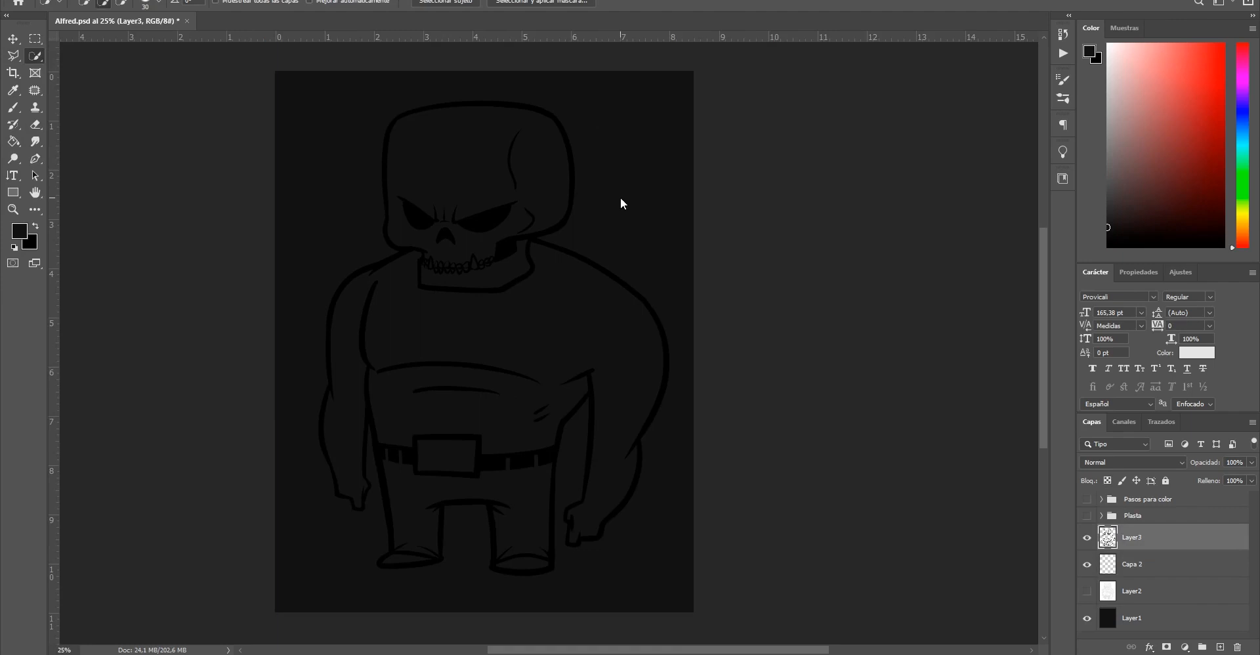
{"action": "right_click", "coordinate": [39, 64]}
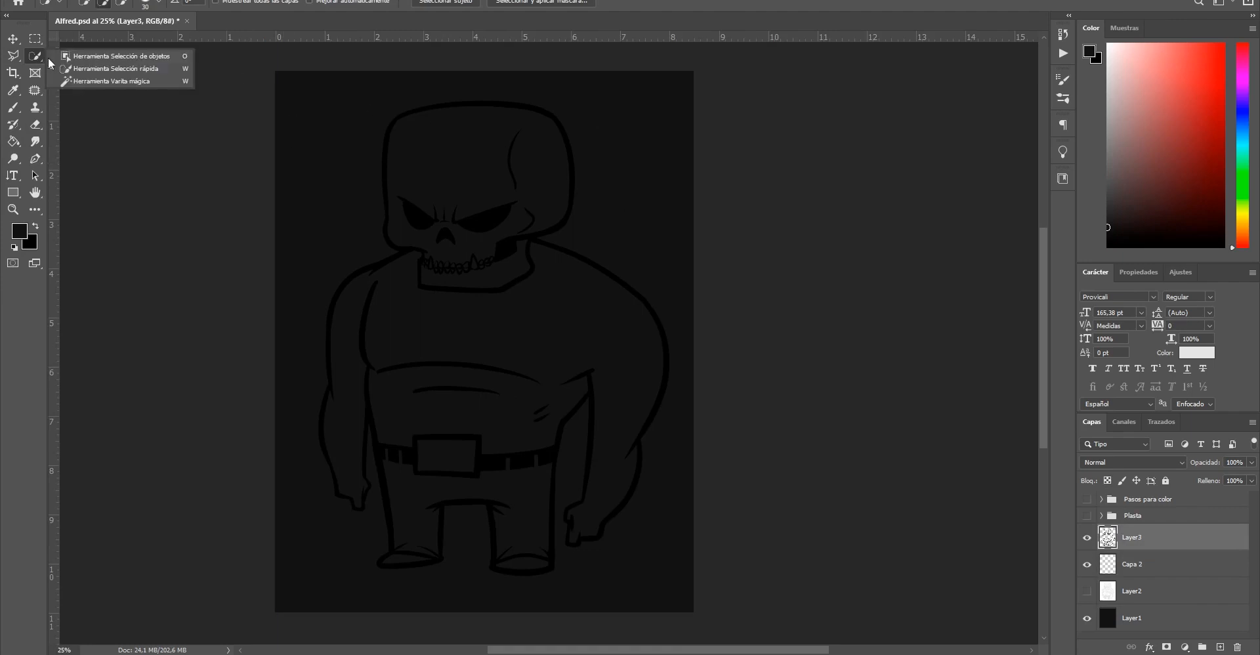
{"action": "left_click", "coordinate": [125, 82]}
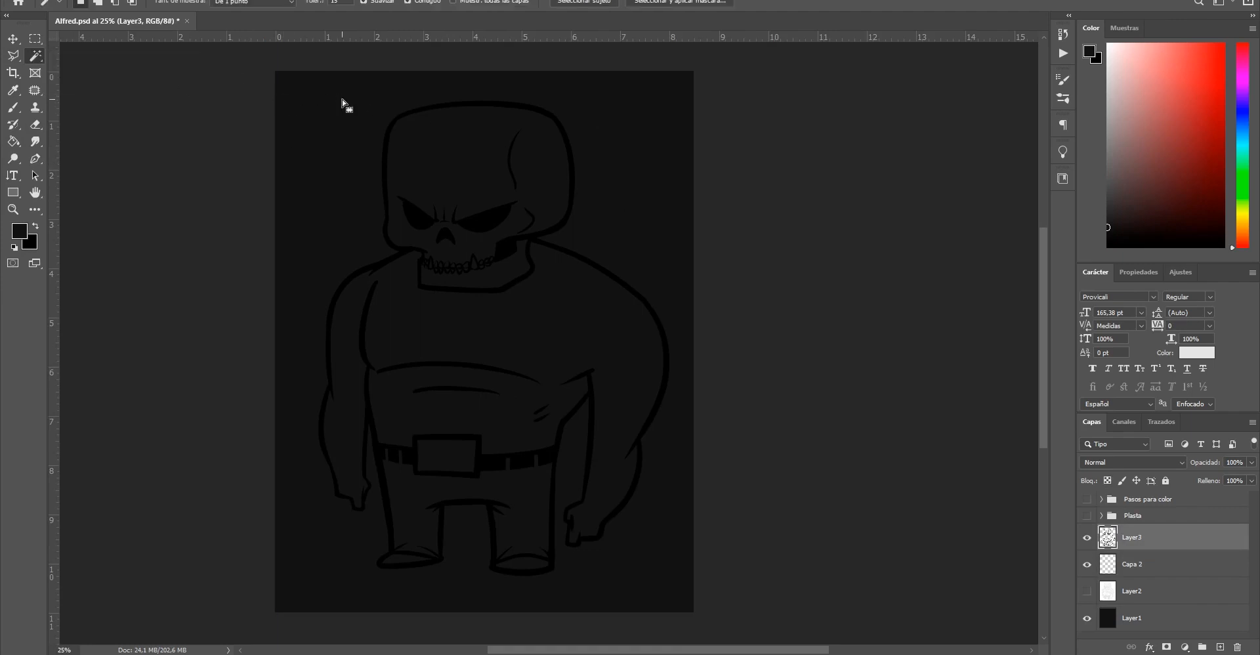
{"action": "left_click", "coordinate": [346, 103]}
{"action": "key", "text": "ctrl+shift+i"}
Fill the selected character silhouette with a medium dark grey on layer Capa 2 using the Paint Bucket tool
{"action": "left_click", "coordinate": [1114, 172]}
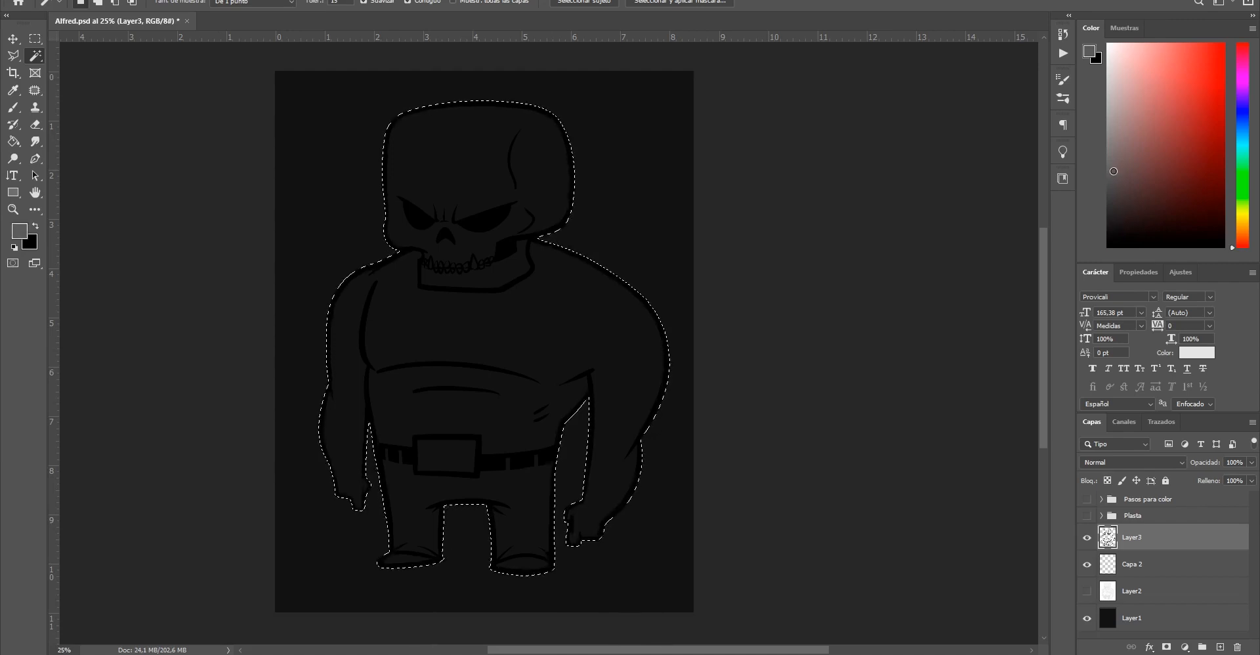
{"action": "left_click", "coordinate": [1167, 570]}
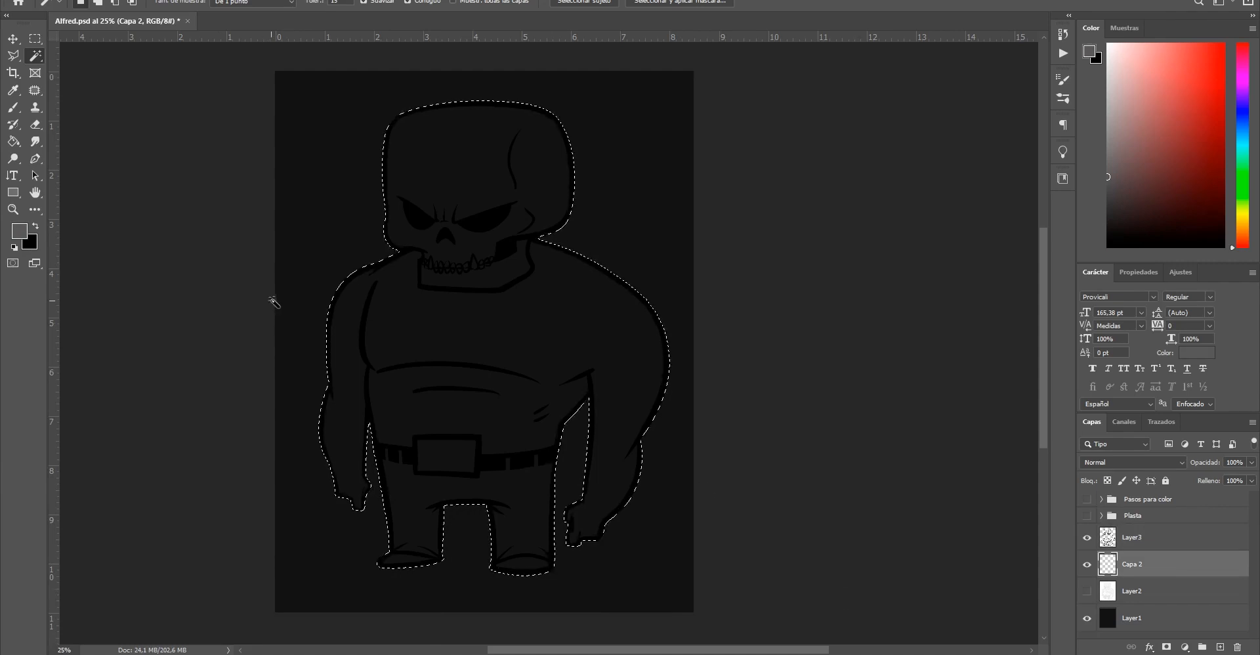
{"action": "key", "text": "g"}
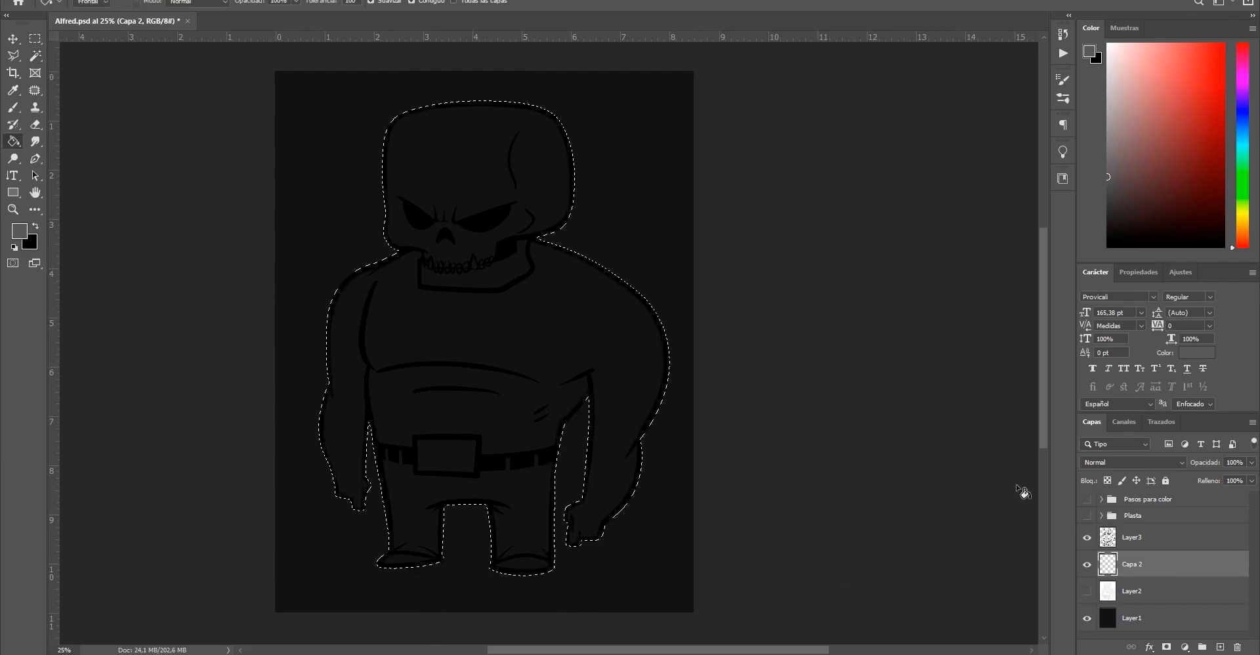
{"action": "left_click", "coordinate": [508, 367]}
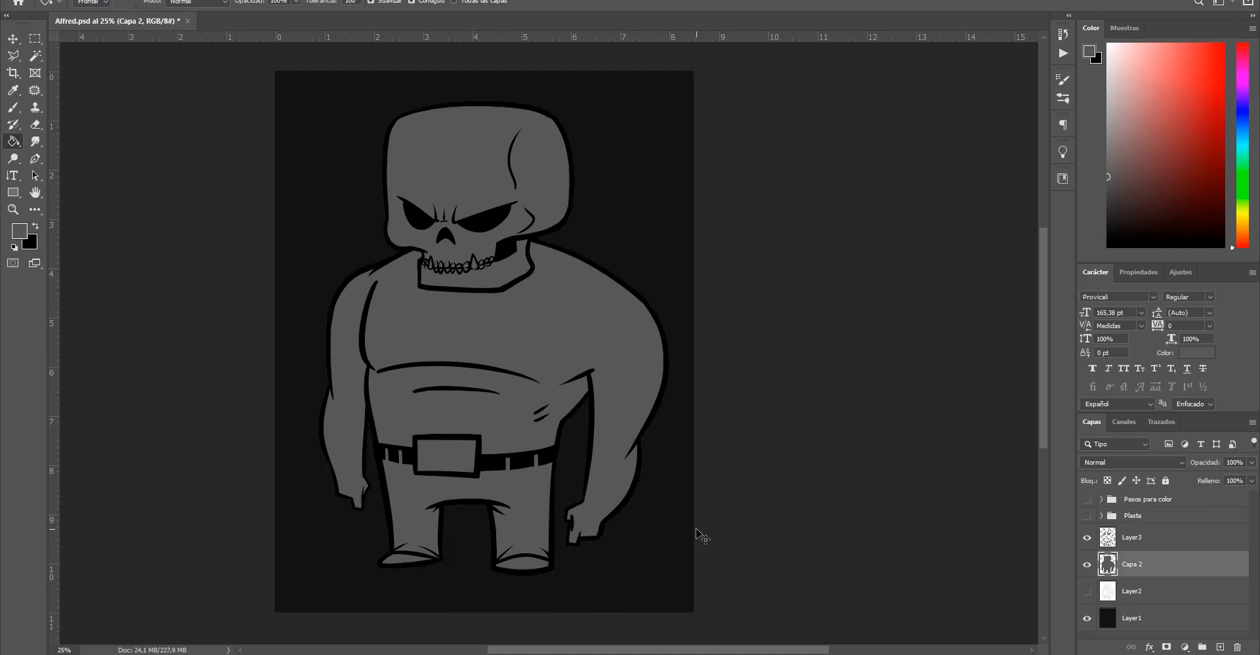
Examine the whole grey-filled figure against the dark background from far and near
{"action": "left_click", "coordinate": [526, 353], "text": "ctrl+alt"}
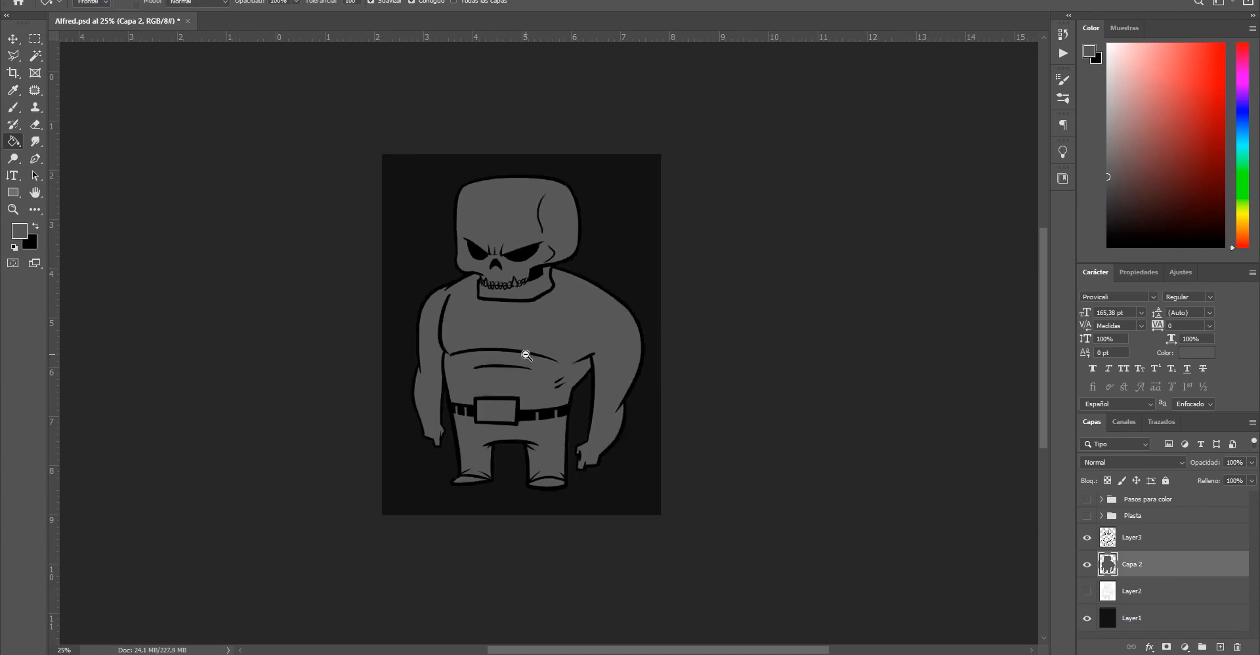
{"action": "left_click", "coordinate": [526, 353], "text": "ctrl+alt"}
{"action": "left_click", "coordinate": [544, 378], "text": "ctrl+alt"}
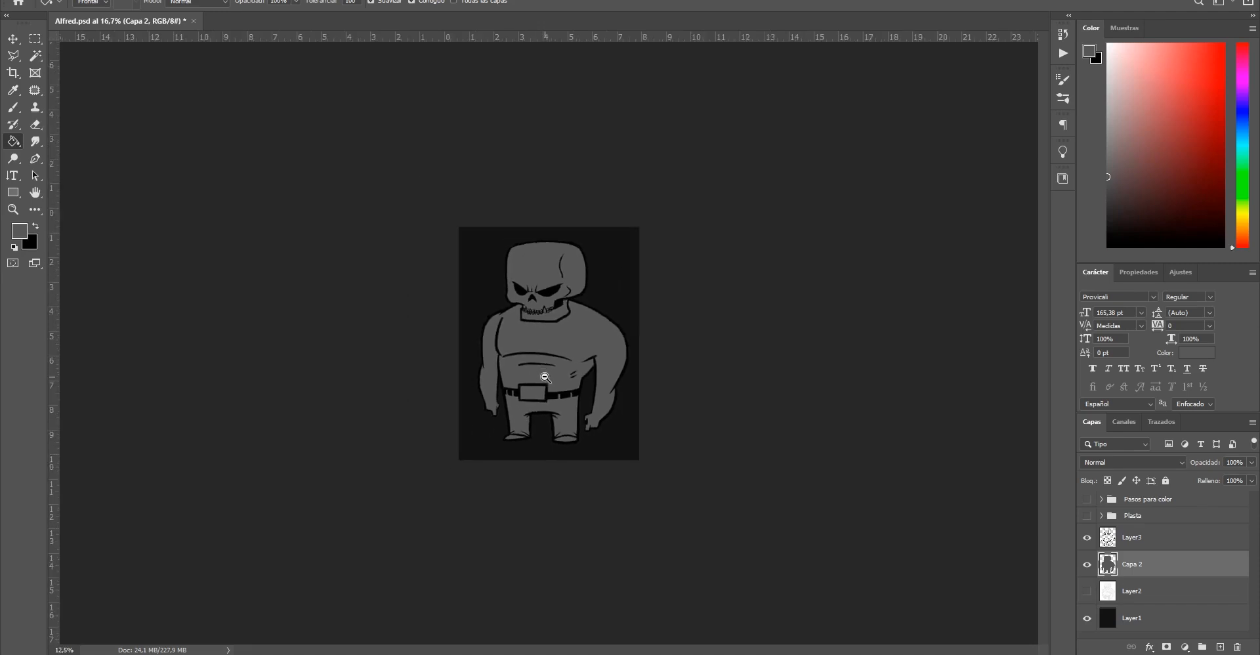
{"action": "left_click", "coordinate": [568, 355], "text": "ctrl+alt"}
{"action": "left_click", "coordinate": [568, 354], "text": "ctrl"}
{"action": "left_click", "coordinate": [568, 352], "text": "ctrl"}
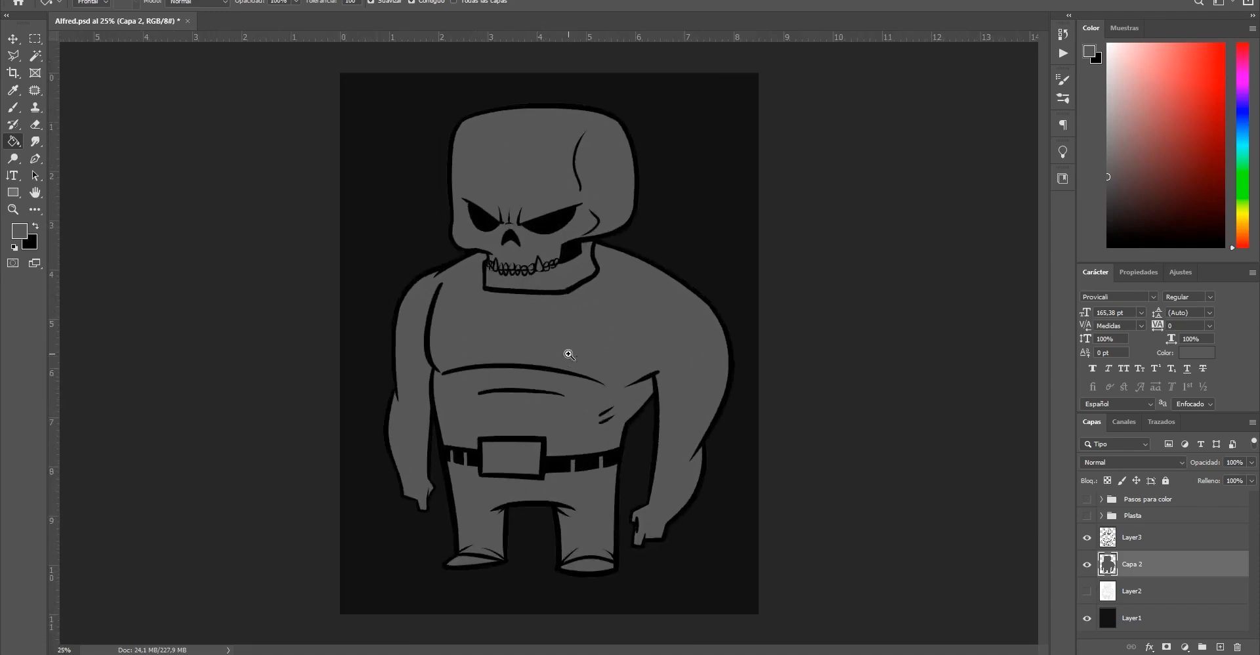
{"action": "left_click", "coordinate": [552, 348], "text": "ctrl"}
{"action": "left_click", "coordinate": [527, 329], "text": "ctrl"}
Inspect up close how the grey fill meets the outlines around the skull, jaw, neck and shoulders
{"action": "left_click_drag", "start_coordinate": [611, 337], "coordinate": [560, 405]}
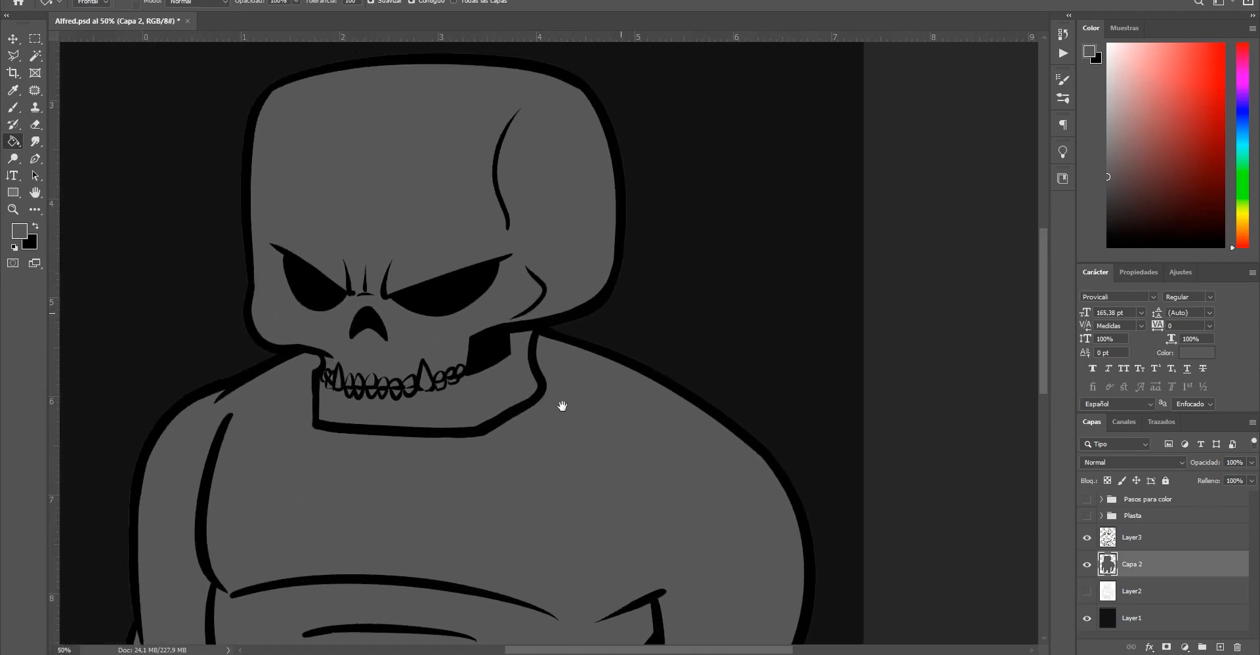
{"action": "left_click", "coordinate": [545, 399], "text": "ctrl"}
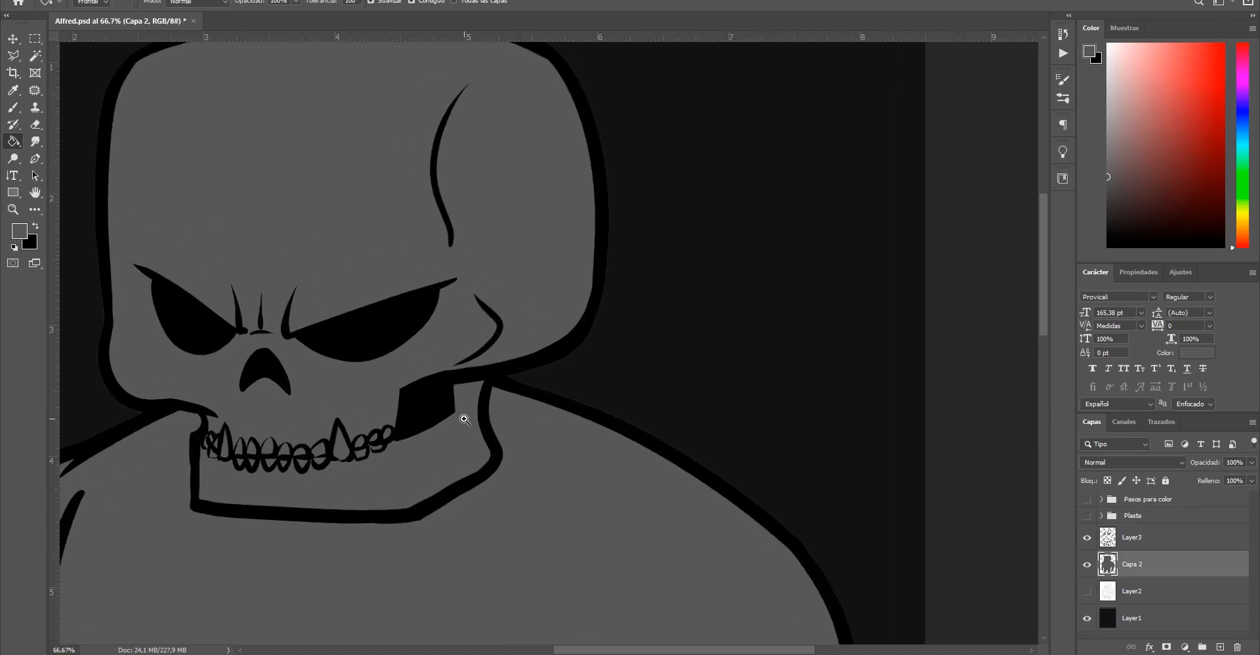
{"action": "left_click", "coordinate": [502, 417], "text": "ctrl"}
{"action": "left_click_drag", "start_coordinate": [502, 417], "coordinate": [408, 417]}
{"action": "left_click", "coordinate": [421, 412], "text": "ctrl"}
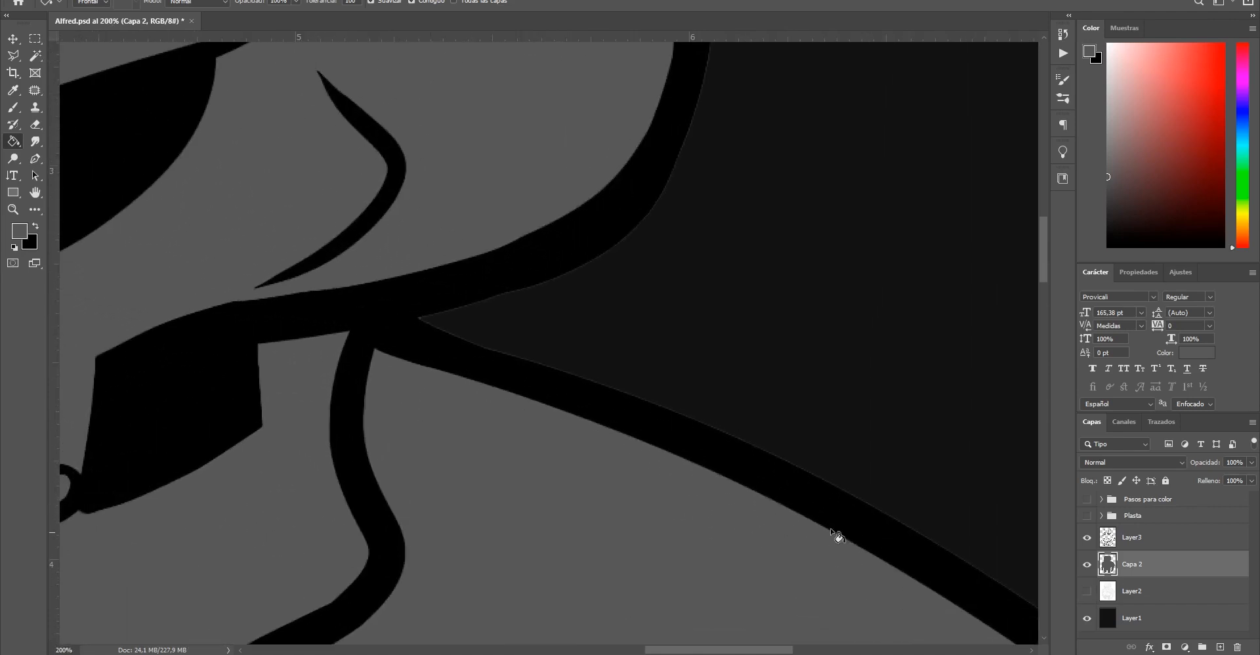
{"action": "left_click_drag", "start_coordinate": [663, 276], "coordinate": [696, 558]}
{"action": "mouse_move", "coordinate": [601, 196]}
{"action": "left_mouse_down"}
{"action": "mouse_move", "coordinate": [622, 377]}
{"action": "mouse_move", "coordinate": [616, 329]}
{"action": "mouse_move", "coordinate": [833, 312]}
{"action": "left_mouse_up"}
{"action": "left_click_drag", "start_coordinate": [385, 270], "coordinate": [765, 201]}
{"action": "left_click_drag", "start_coordinate": [474, 236], "coordinate": [590, 220]}
{"action": "mouse_move", "coordinate": [445, 248]}
{"action": "left_mouse_down"}
{"action": "mouse_move", "coordinate": [534, 197]}
{"action": "mouse_move", "coordinate": [590, 110]}
{"action": "left_mouse_up"}
{"action": "mouse_move", "coordinate": [334, 389]}
{"action": "left_mouse_down"}
{"action": "mouse_move", "coordinate": [377, 307]}
{"action": "mouse_move", "coordinate": [384, 221]}
{"action": "left_mouse_up"}
{"action": "left_click_drag", "start_coordinate": [306, 496], "coordinate": [368, 53]}
{"action": "left_click_drag", "start_coordinate": [303, 371], "coordinate": [226, 369]}
{"action": "left_click_drag", "start_coordinate": [187, 432], "coordinate": [426, 326]}
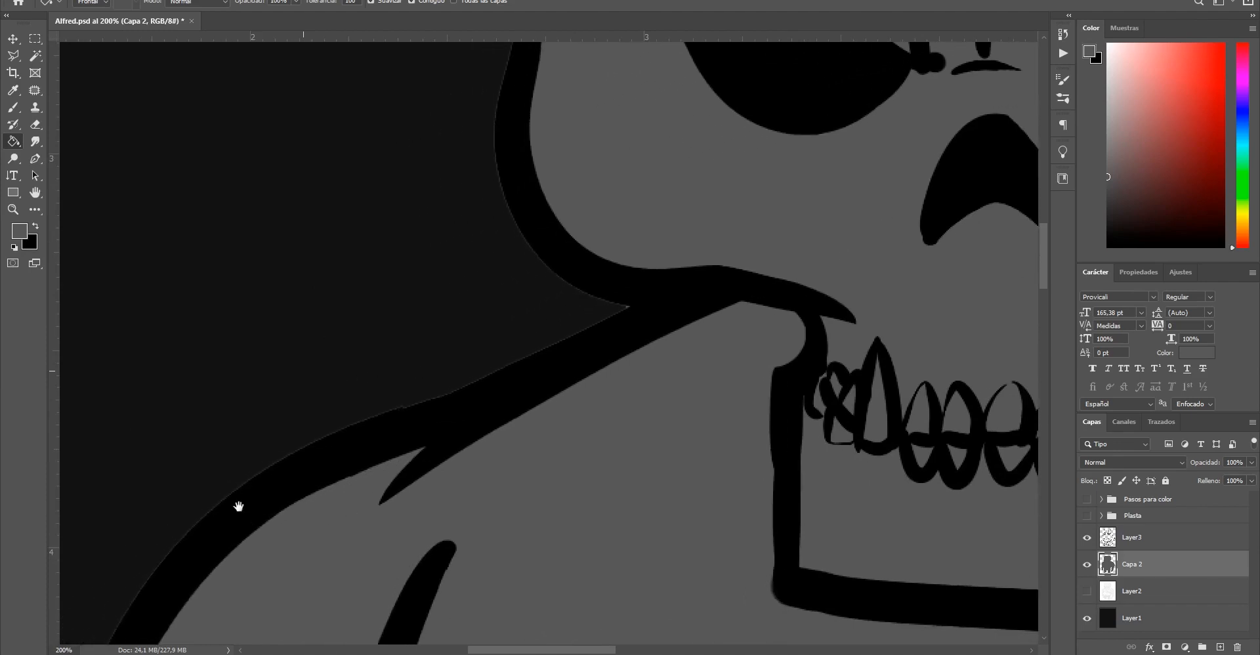
{"action": "left_click_drag", "start_coordinate": [239, 506], "coordinate": [234, 393]}
Review the grey fill across the character's head, torso and arms at a wider view
{"action": "scroll", "coordinate": [709, 368], "scroll_direction": "down", "scroll_amount": 3}
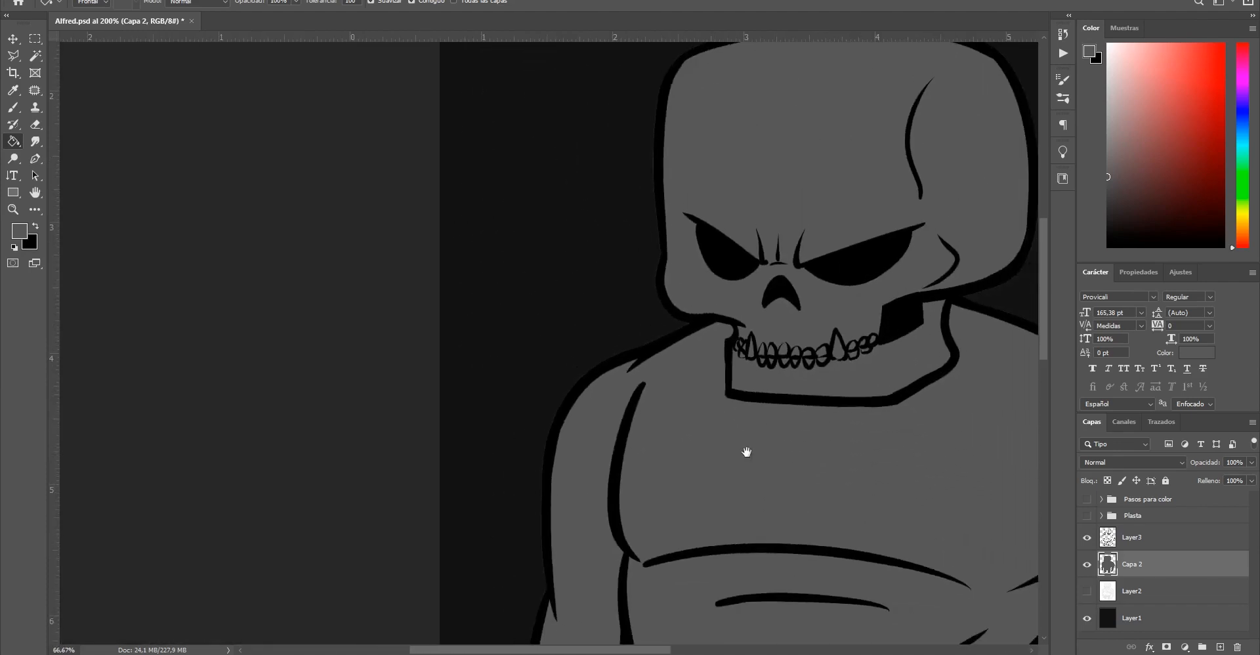
{"action": "left_click_drag", "start_coordinate": [741, 453], "coordinate": [491, 249]}
{"action": "left_click_drag", "start_coordinate": [497, 298], "coordinate": [460, 196]}
{"action": "left_click_drag", "start_coordinate": [554, 363], "coordinate": [477, 243]}
{"action": "left_click_drag", "start_coordinate": [556, 332], "coordinate": [519, 400]}
{"action": "left_click_drag", "start_coordinate": [459, 309], "coordinate": [459, 426]}
{"action": "mouse_move", "coordinate": [585, 342]}
{"action": "left_mouse_down"}
{"action": "mouse_move", "coordinate": [489, 444]}
{"action": "mouse_move", "coordinate": [481, 501]}
{"action": "left_mouse_up"}
{"action": "left_click_drag", "start_coordinate": [526, 447], "coordinate": [682, 453]}
{"action": "left_click_drag", "start_coordinate": [575, 446], "coordinate": [637, 437]}
{"action": "left_click", "coordinate": [637, 437], "text": "alt"}
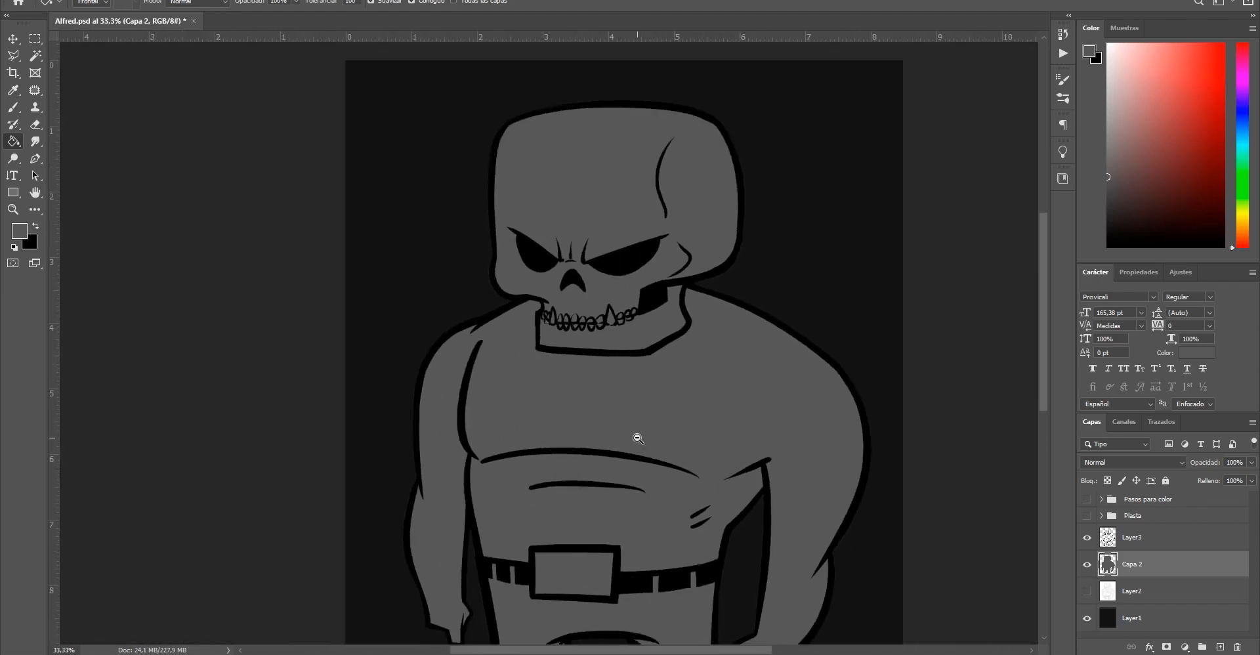
Remove the grey fill from layer Capa 2 and invert the selection so it covers only the character silhouette
{"action": "left_click", "coordinate": [669, 477], "text": "alt"}
{"action": "left_click_drag", "start_coordinate": [663, 477], "coordinate": [565, 422]}
{"action": "left_click", "coordinate": [521, 335], "text": "ctrl"}
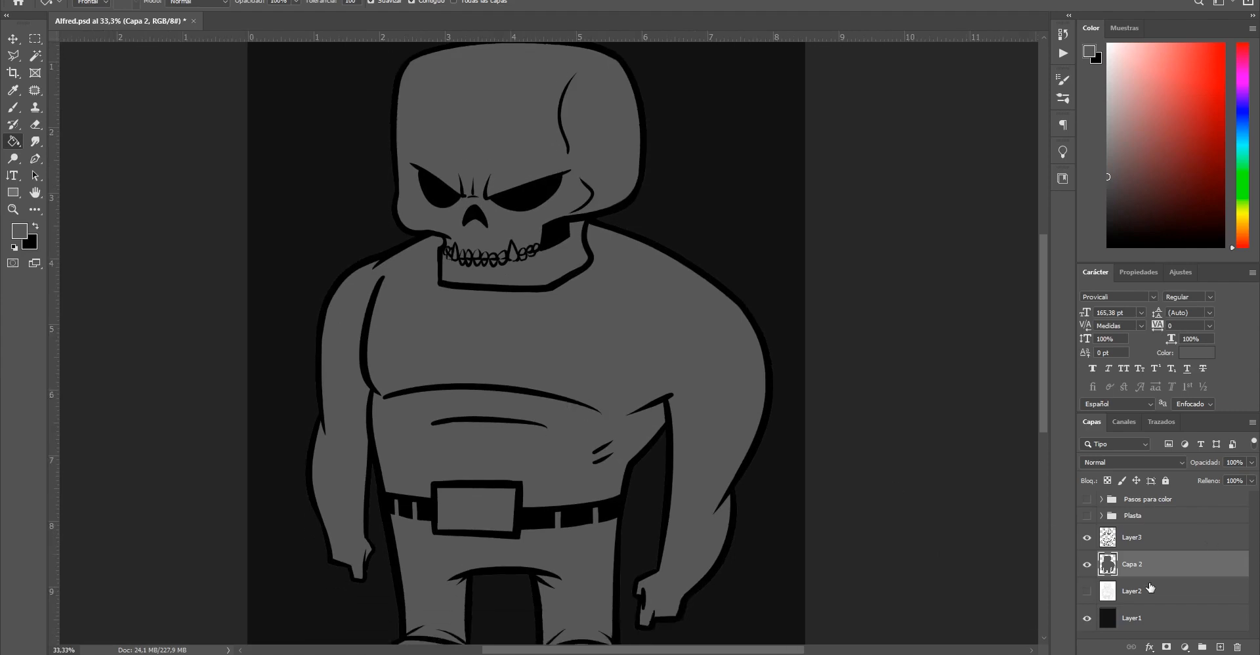
{"action": "key", "text": "Delete"}
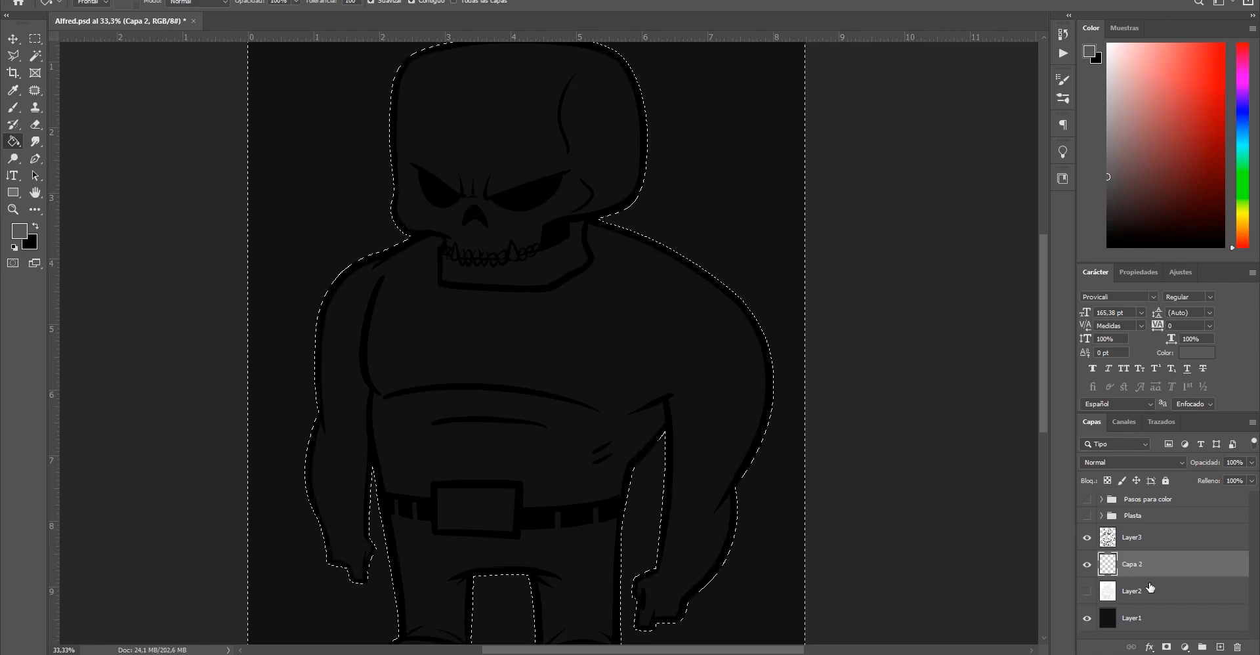
{"action": "key", "text": "ctrl+shift+i"}
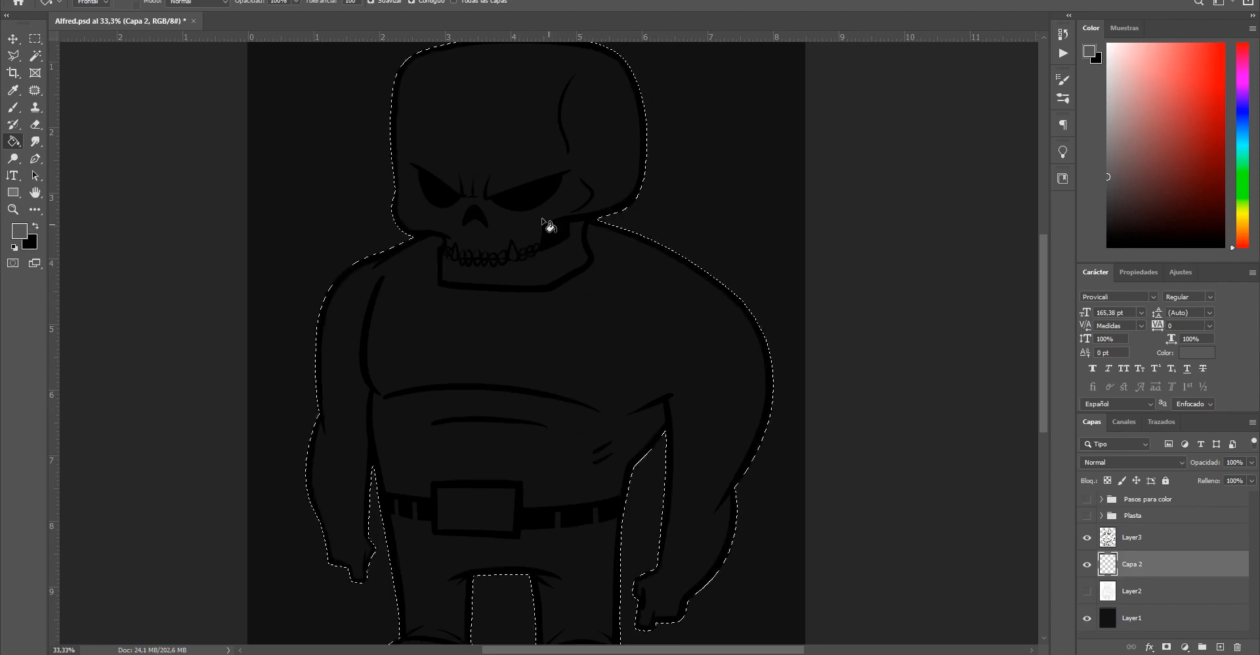
Contract the character silhouette selection by 3 pixels
{"action": "scroll", "coordinate": [407, 267], "scroll_direction": "up", "scroll_amount": 2}
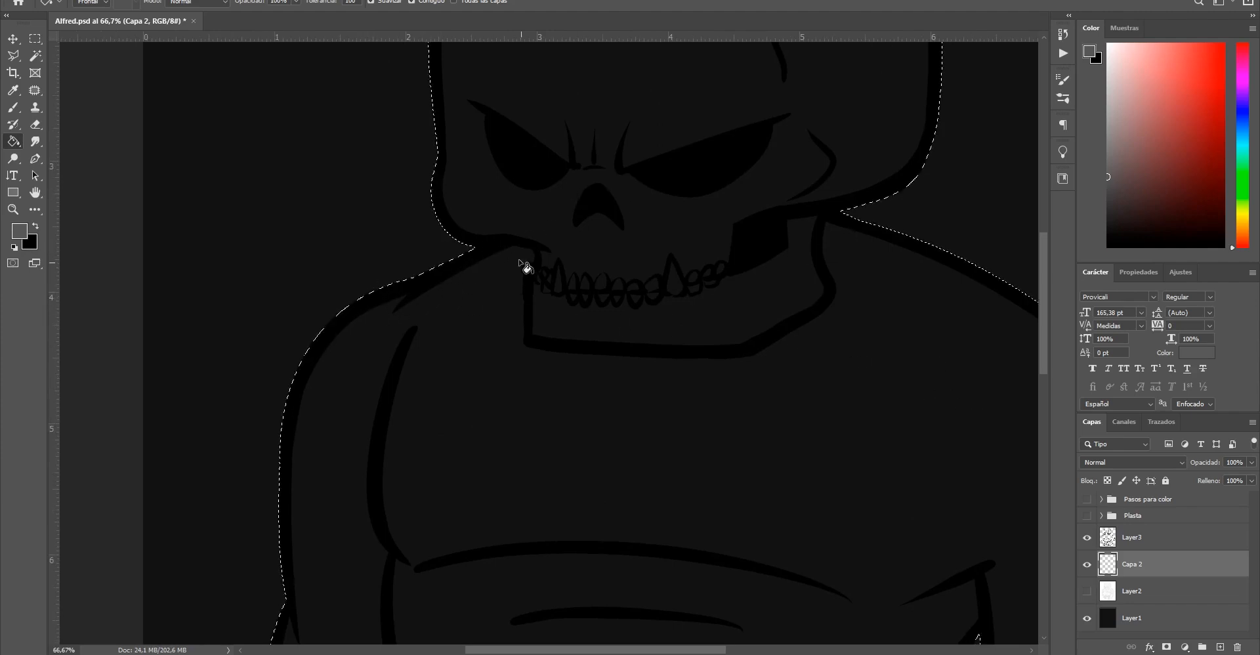
{"action": "mouse_move", "coordinate": [743, 245]}
{"action": "left_mouse_down"}
{"action": "mouse_move", "coordinate": [697, 275]}
{"action": "mouse_move", "coordinate": [731, 360]}
{"action": "mouse_move", "coordinate": [707, 460]}
{"action": "left_mouse_up"}
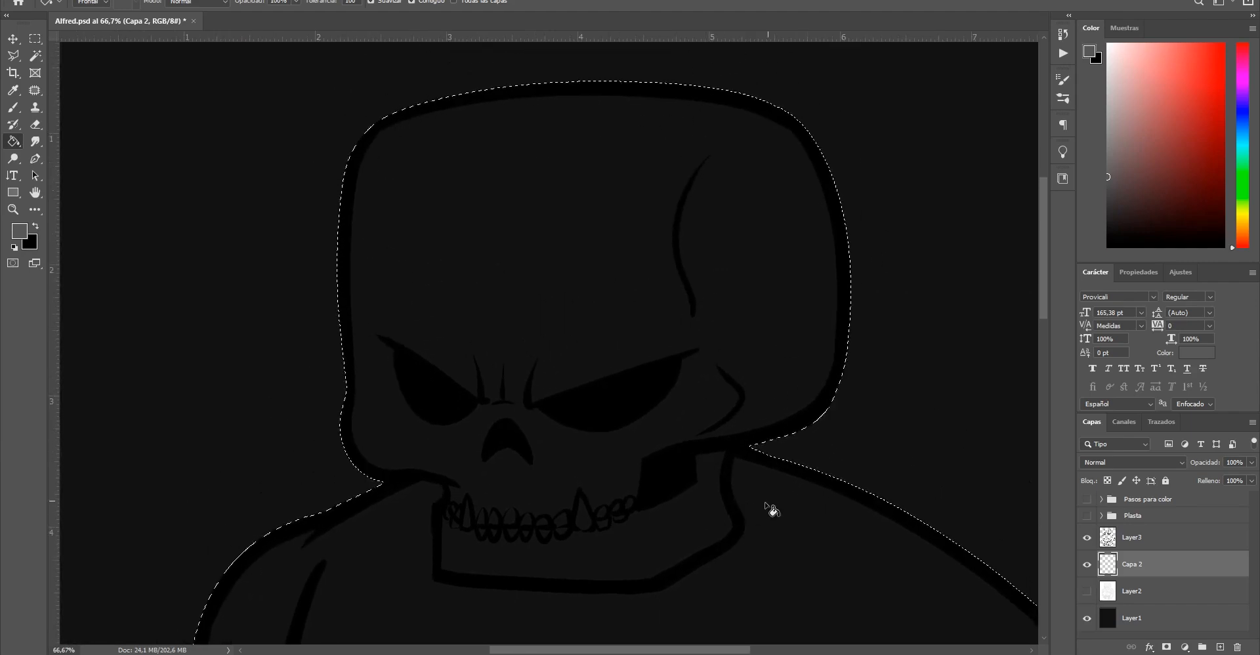
{"action": "left_click_drag", "start_coordinate": [586, 413], "coordinate": [568, 333]}
{"action": "left_click", "coordinate": [189, 0]}
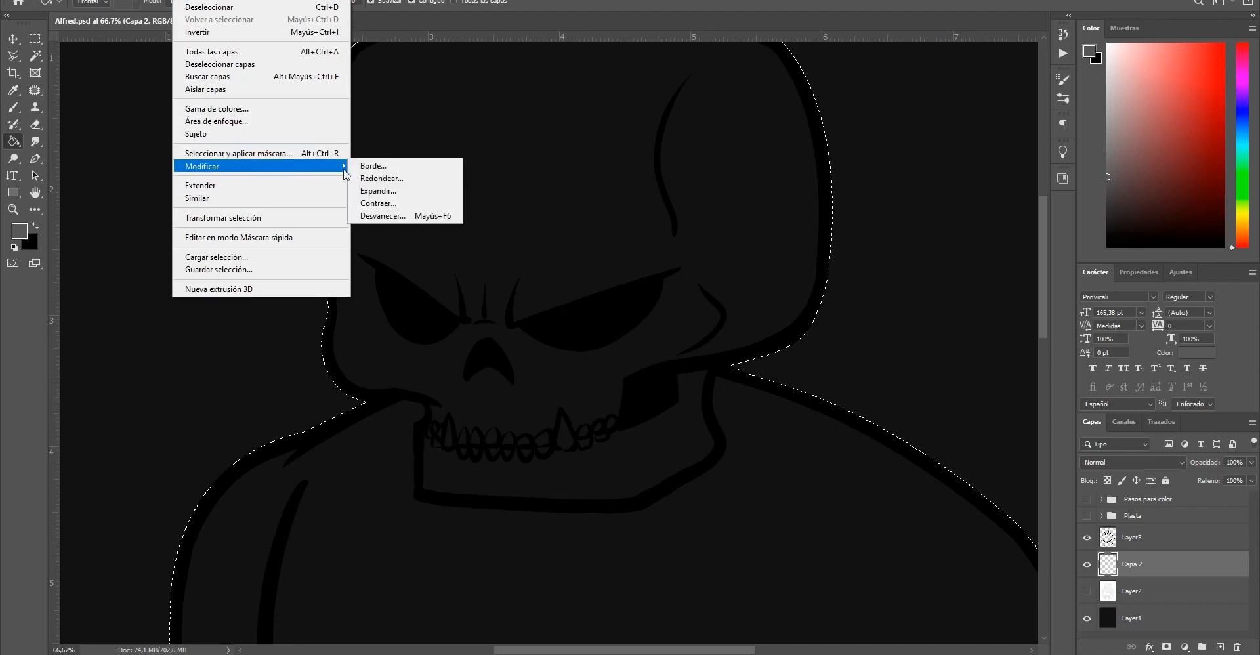
{"action": "left_click", "coordinate": [410, 205]}
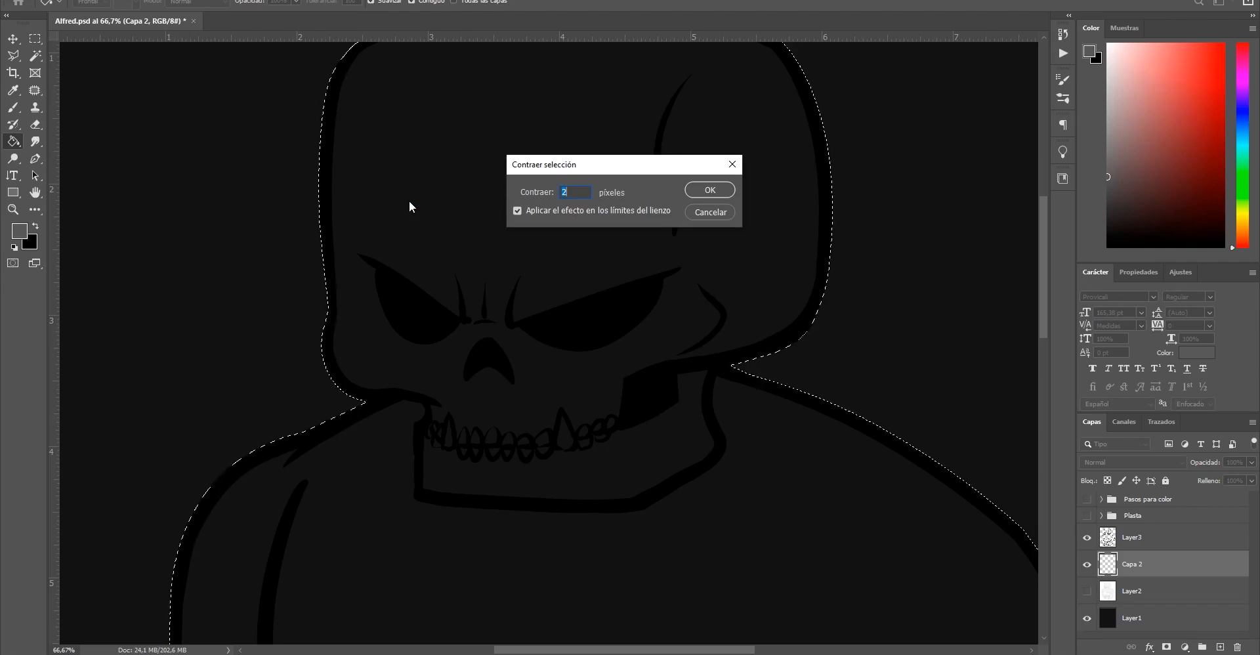
{"action": "type", "text": "3"}
{"action": "left_click", "coordinate": [704, 191]}
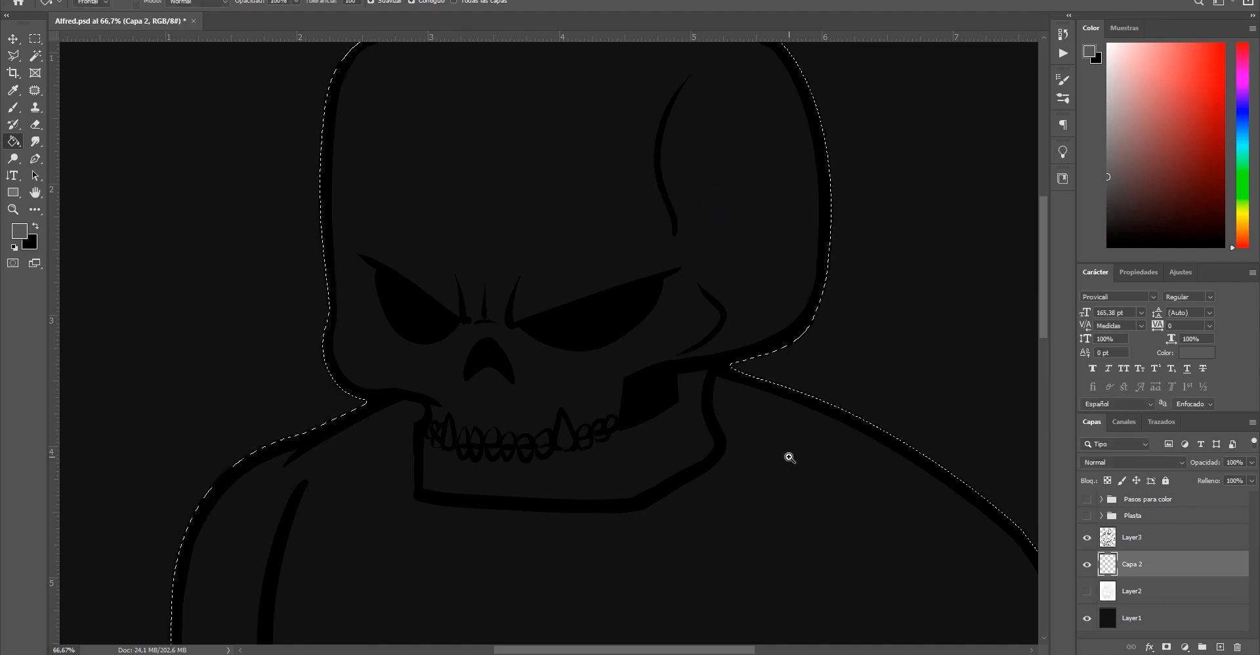
Fill the contracted silhouette with the medium dark grey on layer Capa 2 using the Paint Bucket tool, and deselect it
{"action": "scroll", "coordinate": [796, 464], "scroll_direction": "up", "scroll_amount": 2}
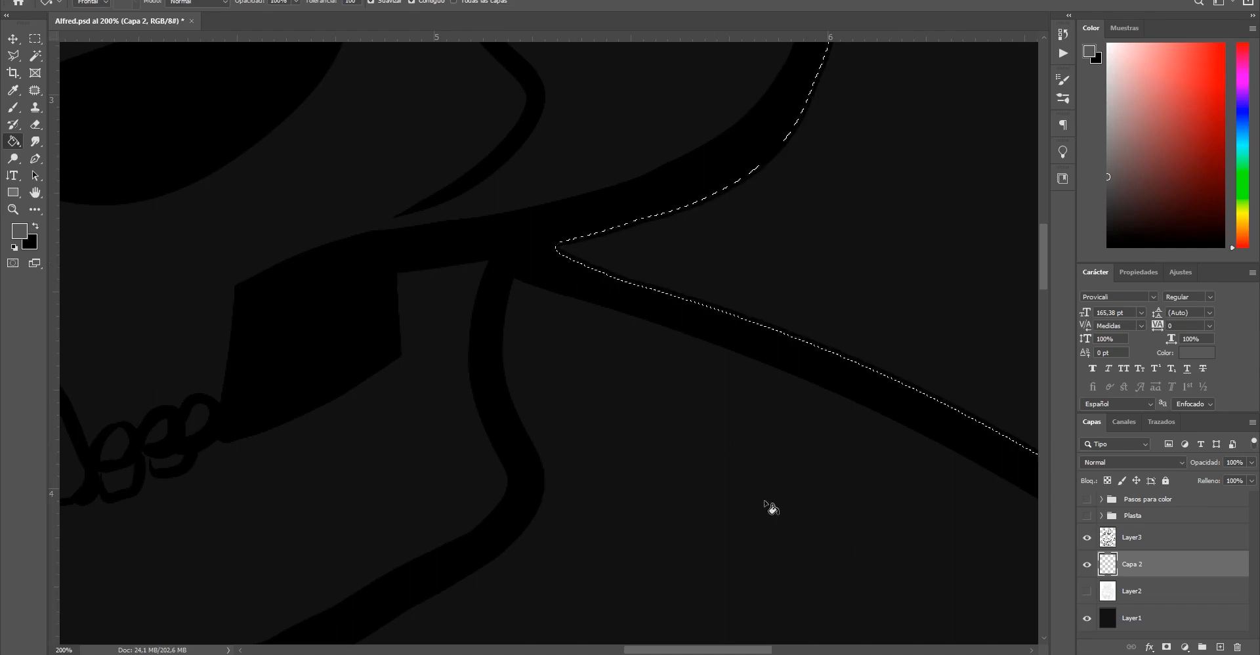
{"action": "key", "text": "ctrl+d"}
{"action": "scroll", "coordinate": [740, 492], "scroll_direction": "down", "scroll_amount": 3}
{"action": "left_click_drag", "start_coordinate": [709, 450], "coordinate": [706, 406]}
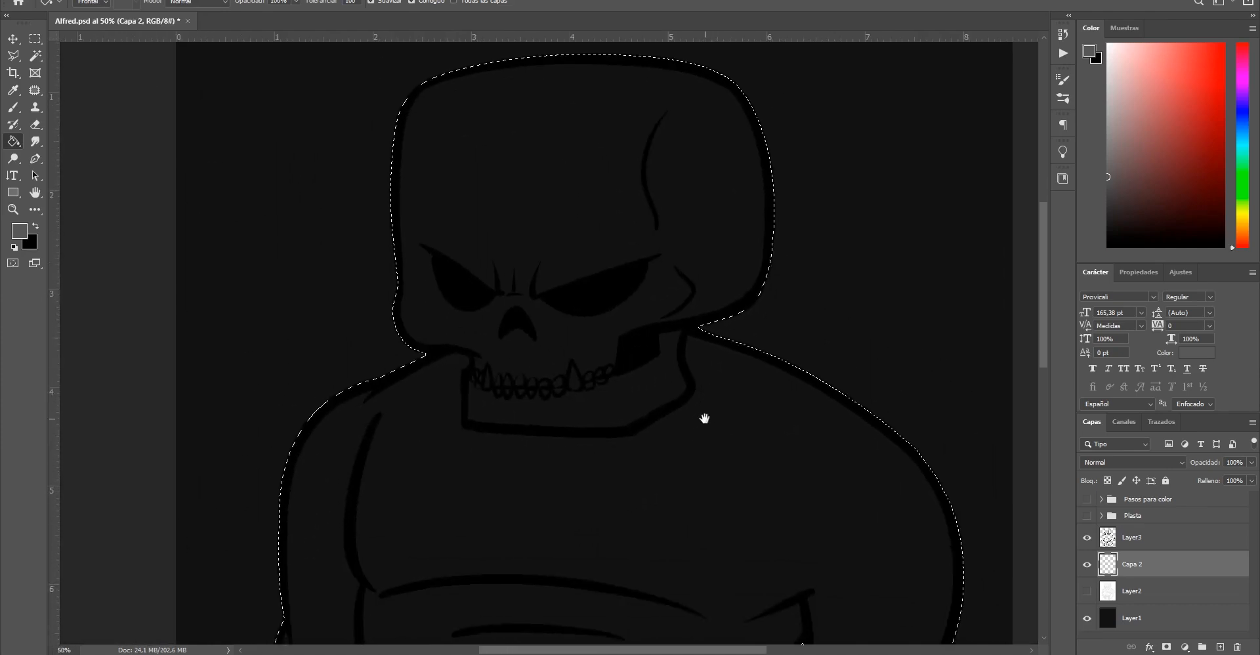
{"action": "left_click_drag", "start_coordinate": [593, 502], "coordinate": [605, 422]}
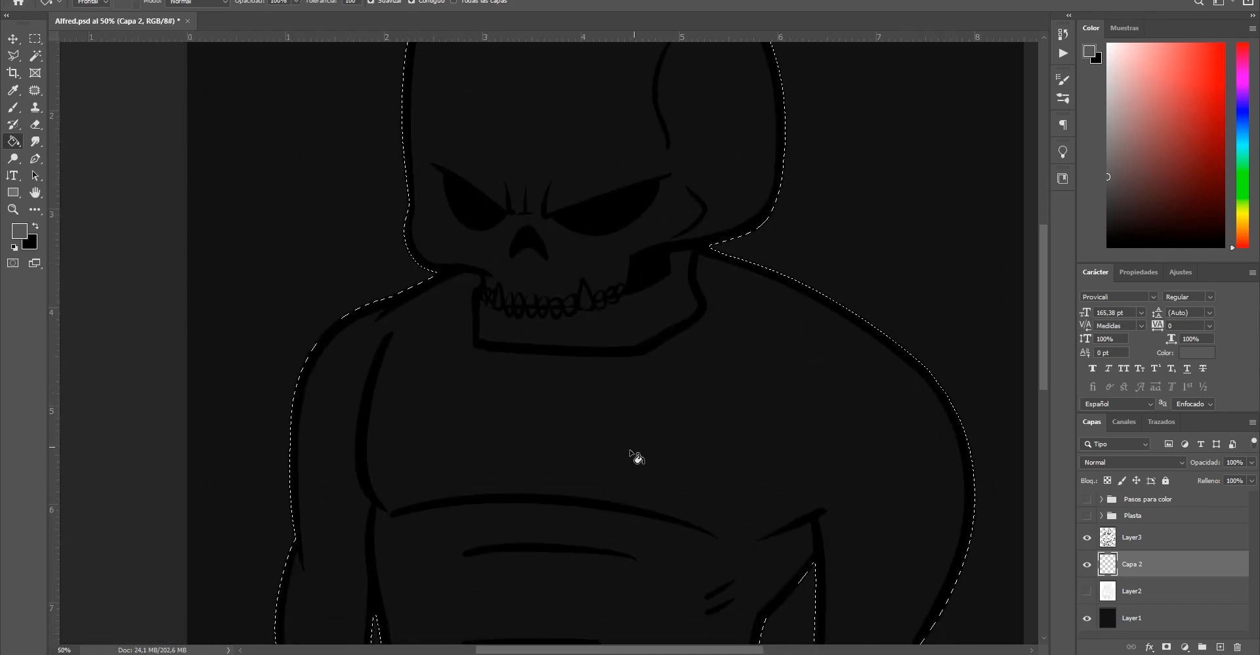
{"action": "scroll", "coordinate": [610, 498], "scroll_direction": "down", "scroll_amount": 2}
{"action": "scroll", "coordinate": [629, 443], "scroll_direction": "up", "scroll_amount": 5}
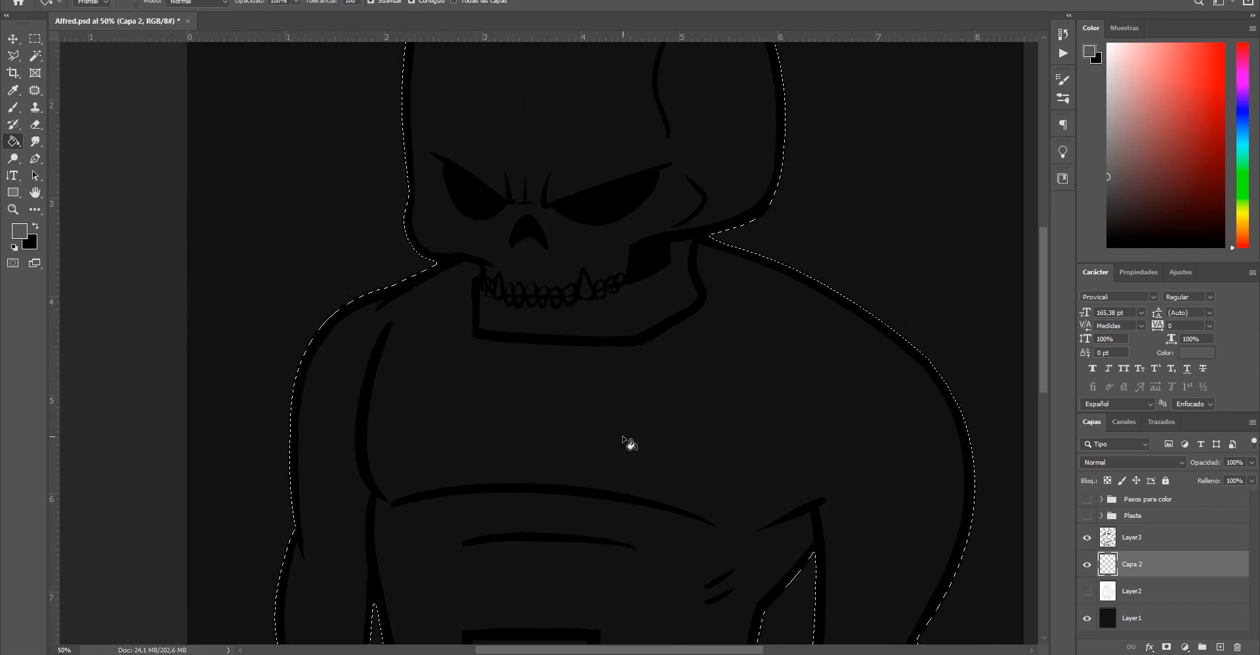
{"action": "left_click", "coordinate": [600, 219]}
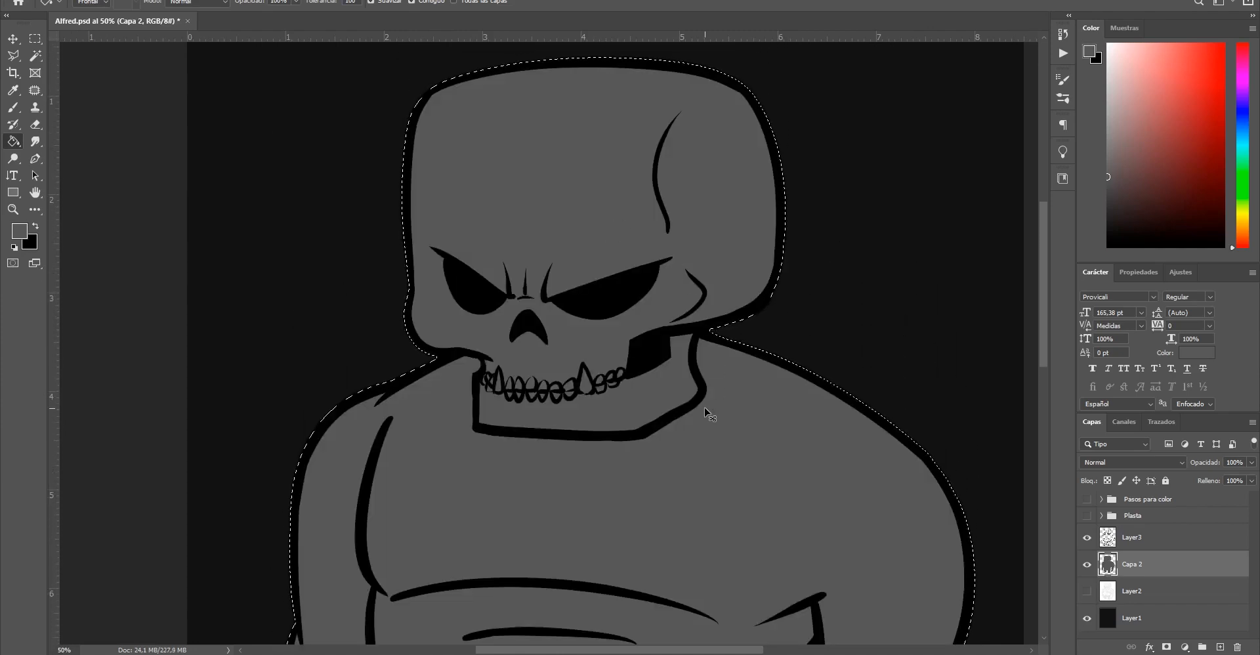
{"action": "key", "text": "ctrl+d"}
Inspect up close how the grey fill meets the outlines along the side, eye and top of the skull
{"action": "left_click", "coordinate": [445, 447], "text": "ctrl"}
{"action": "left_click", "coordinate": [446, 448], "text": "ctrl"}
{"action": "left_click_drag", "start_coordinate": [442, 348], "coordinate": [502, 439]}
{"action": "left_click", "coordinate": [481, 408], "text": "ctrl"}
{"action": "left_click", "coordinate": [481, 407], "text": "ctrl"}
{"action": "left_click_drag", "start_coordinate": [494, 356], "coordinate": [513, 549]}
{"action": "scroll", "coordinate": [513, 549], "scroll_direction": "up", "scroll_amount": 15}
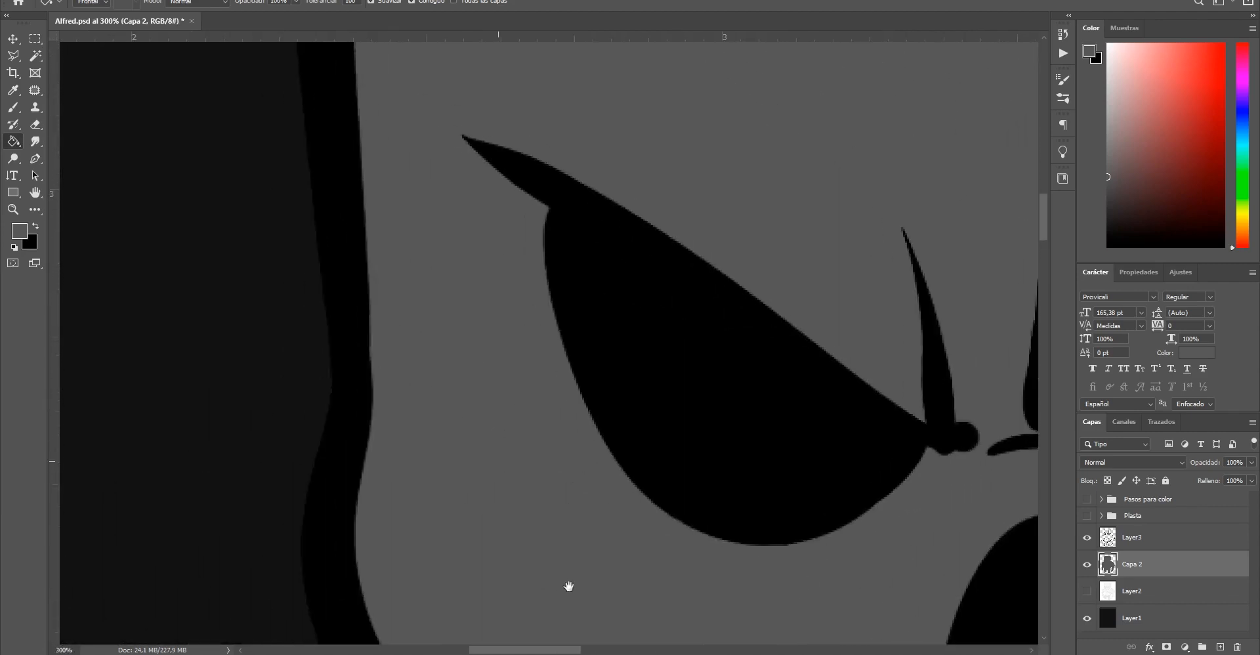
{"action": "left_click_drag", "start_coordinate": [666, 308], "coordinate": [595, 413]}
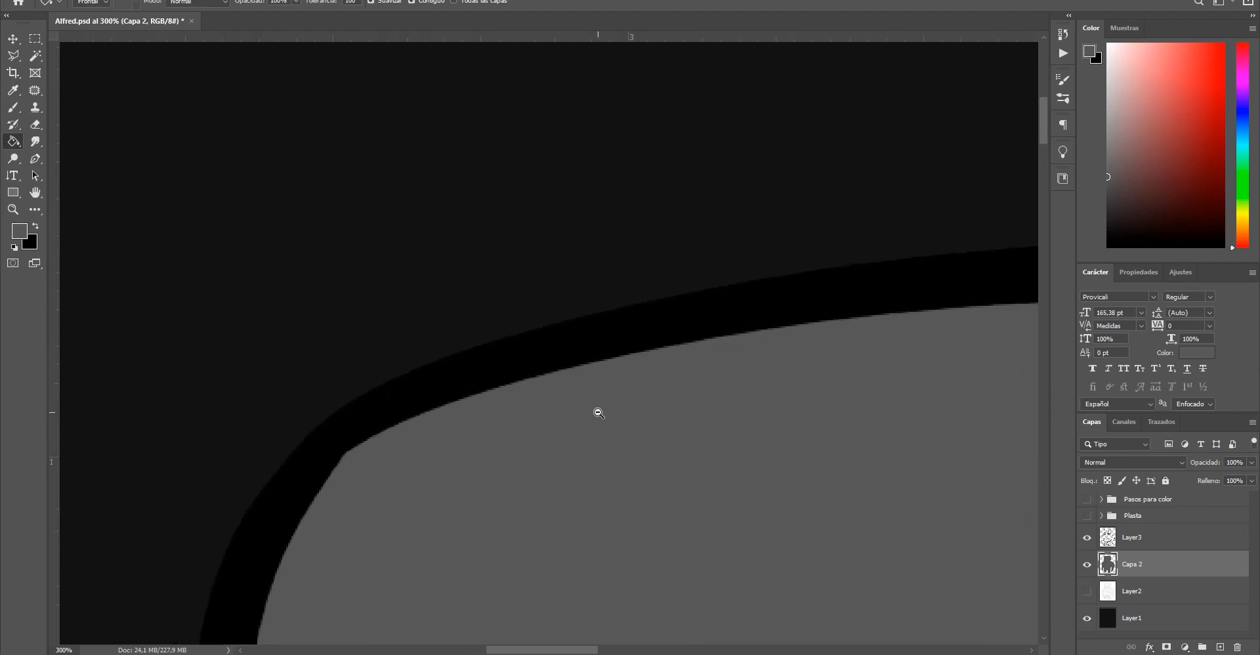
{"action": "left_click", "coordinate": [596, 413], "text": "alt"}
{"action": "left_click", "coordinate": [596, 414], "text": "alt"}
Review the grey fill from the jaw down across the body, ending with the whole figure in view
{"action": "left_click_drag", "start_coordinate": [886, 470], "coordinate": [506, 225]}
{"action": "left_click_drag", "start_coordinate": [585, 374], "coordinate": [566, 97]}
{"action": "left_click_drag", "start_coordinate": [615, 310], "coordinate": [730, 70]}
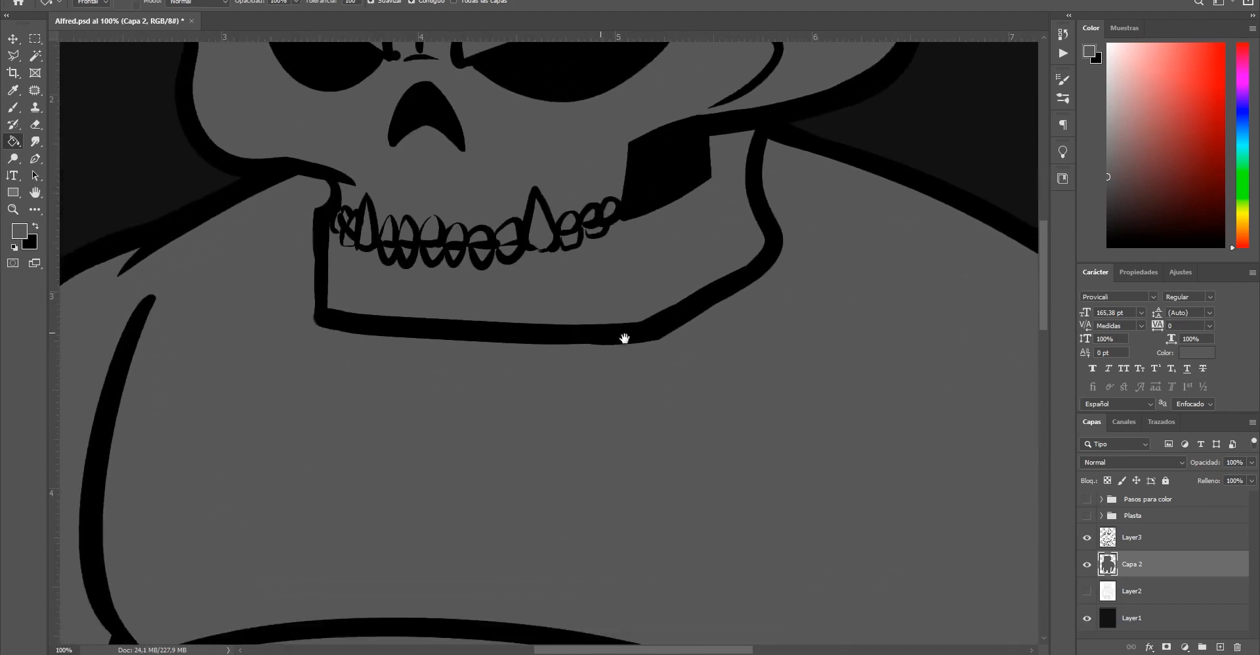
{"action": "left_click", "coordinate": [624, 338], "text": "alt"}
{"action": "left_click", "coordinate": [624, 337], "text": "alt"}
{"action": "left_click_drag", "start_coordinate": [624, 456], "coordinate": [583, 194]}
{"action": "left_click_drag", "start_coordinate": [586, 477], "coordinate": [506, 442]}
{"action": "left_click", "coordinate": [550, 393], "text": "alt"}
{"action": "left_click", "coordinate": [722, 486], "text": "alt"}
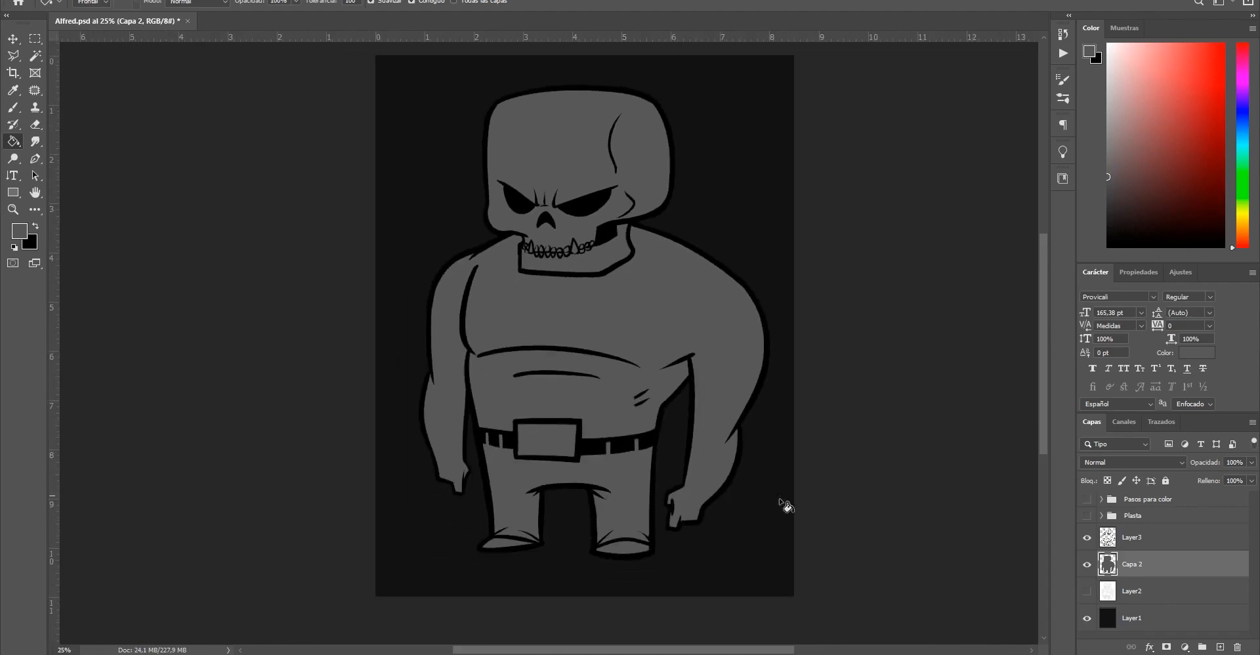
{"action": "left_click_drag", "start_coordinate": [682, 442], "coordinate": [641, 492]}
Hide the line art on Layer3 to check the bare grey silhouette, and show it again
{"action": "key", "text": "v"}
{"action": "left_click", "coordinate": [894, 421]}
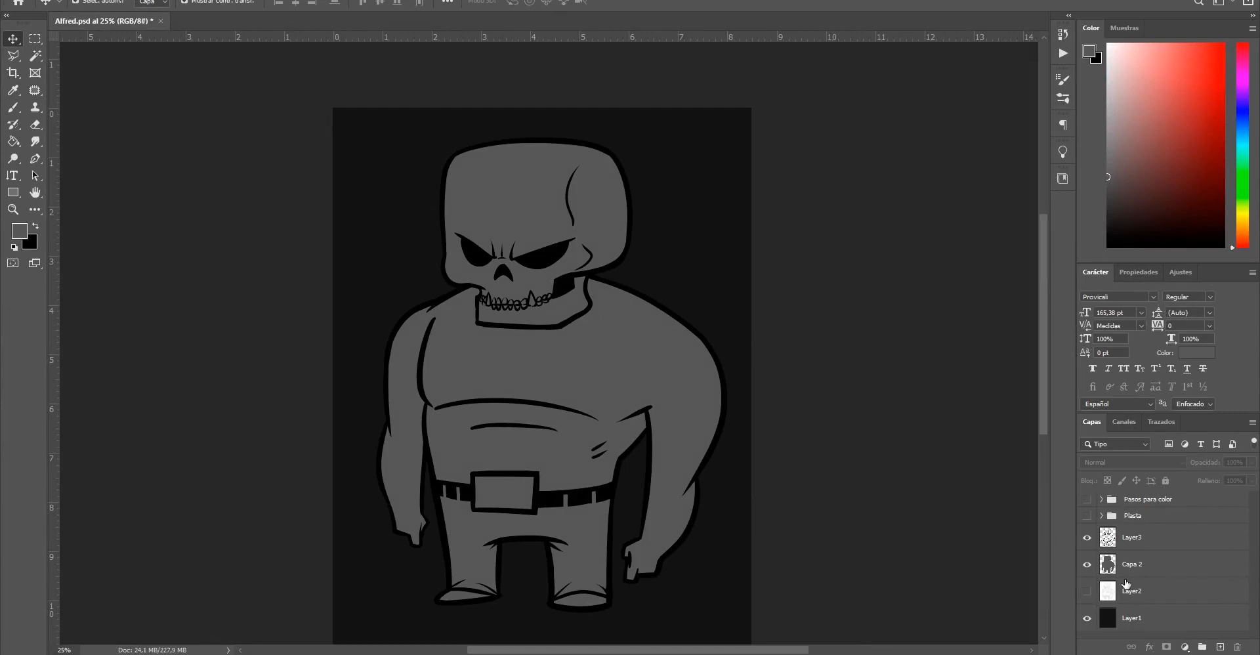
{"action": "left_click", "coordinate": [1086, 537]}
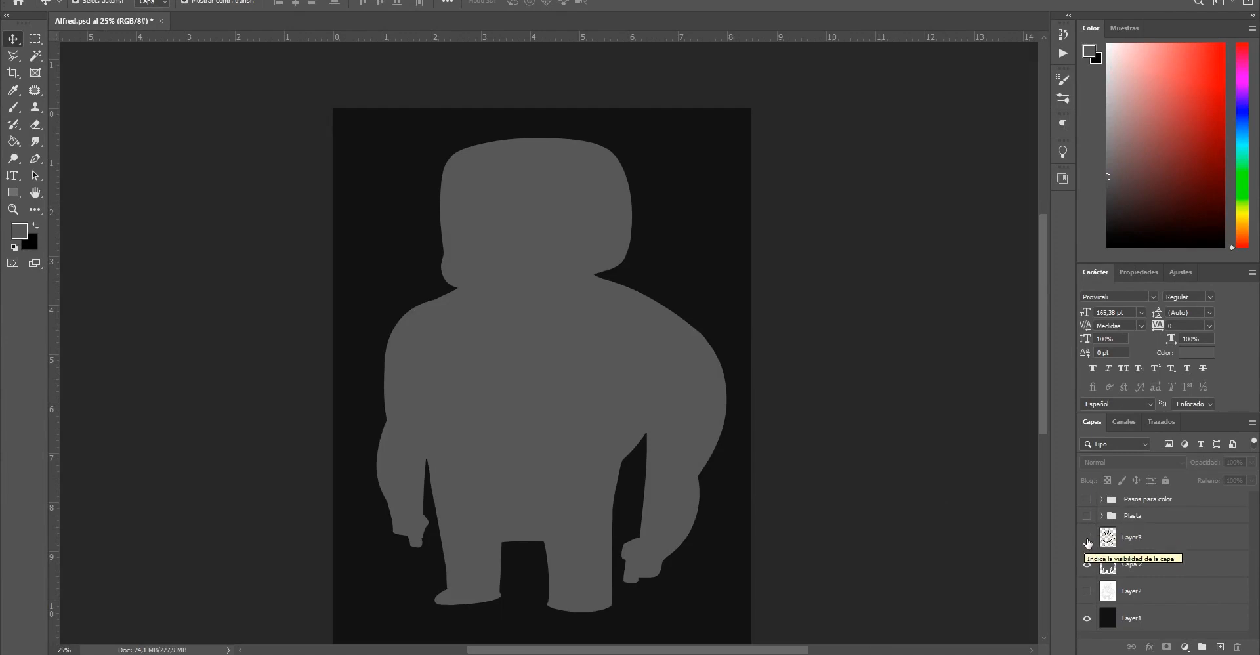
{"action": "left_click", "coordinate": [1088, 538]}
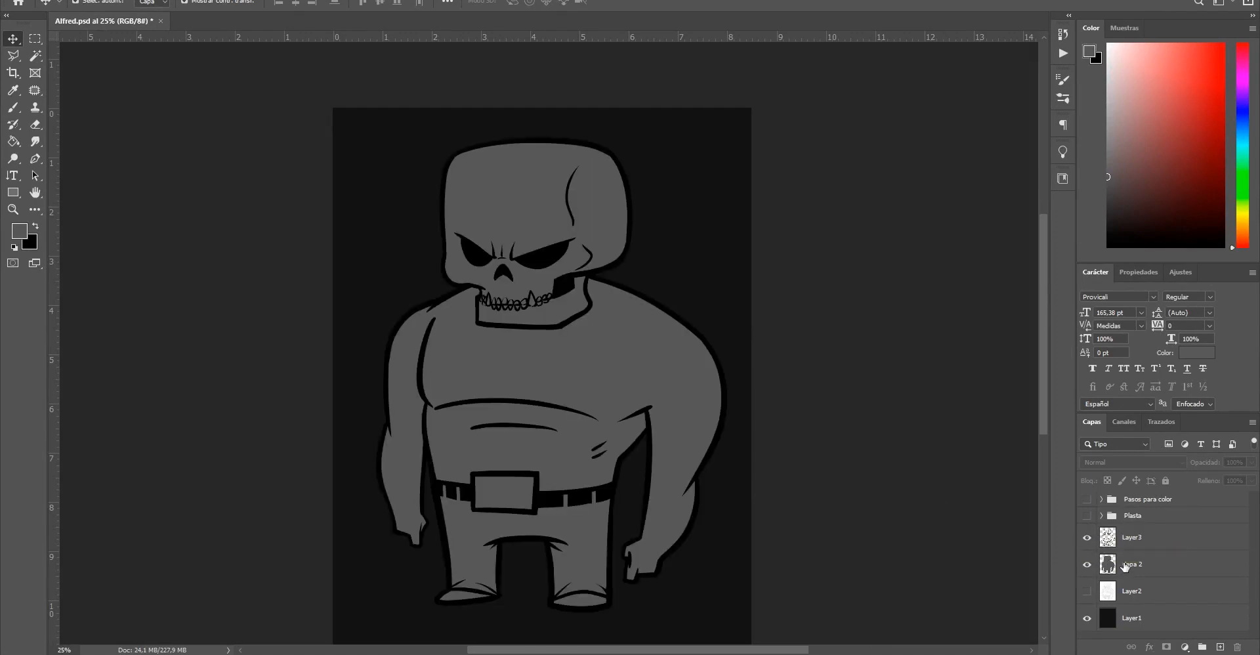
Hide the grey fill layer Capa 2 and select Layer2
{"action": "left_click", "coordinate": [1116, 565]}
{"action": "left_click", "coordinate": [1088, 564]}
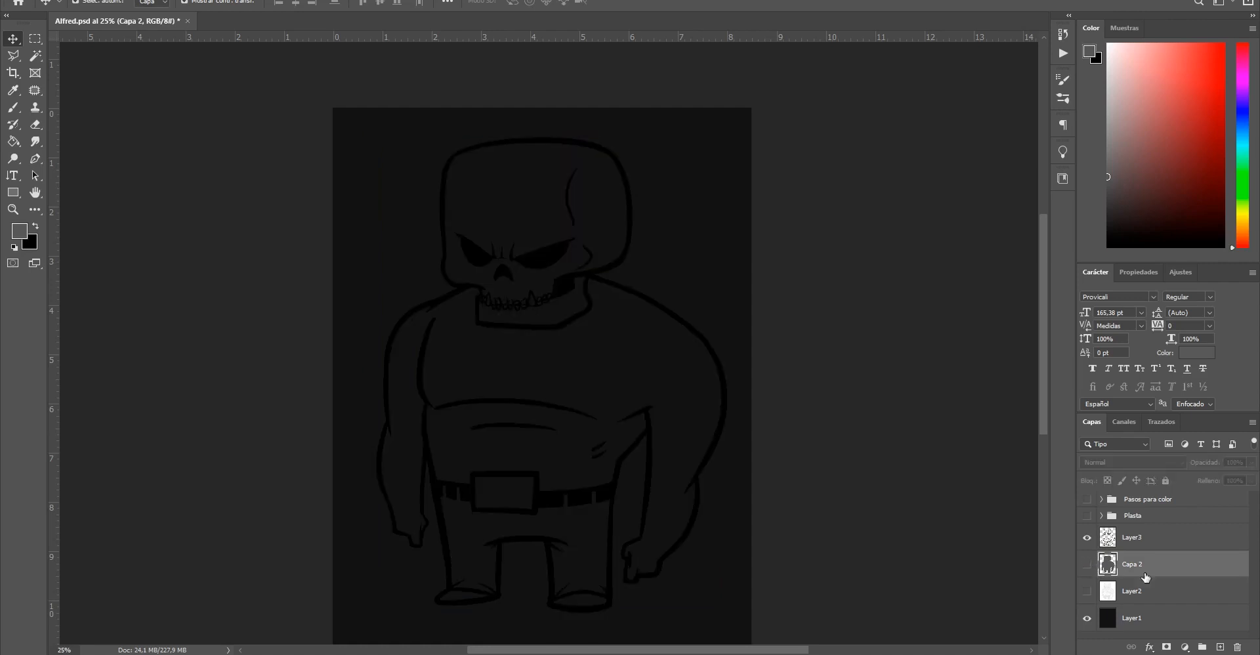
{"action": "left_click", "coordinate": [1166, 593]}
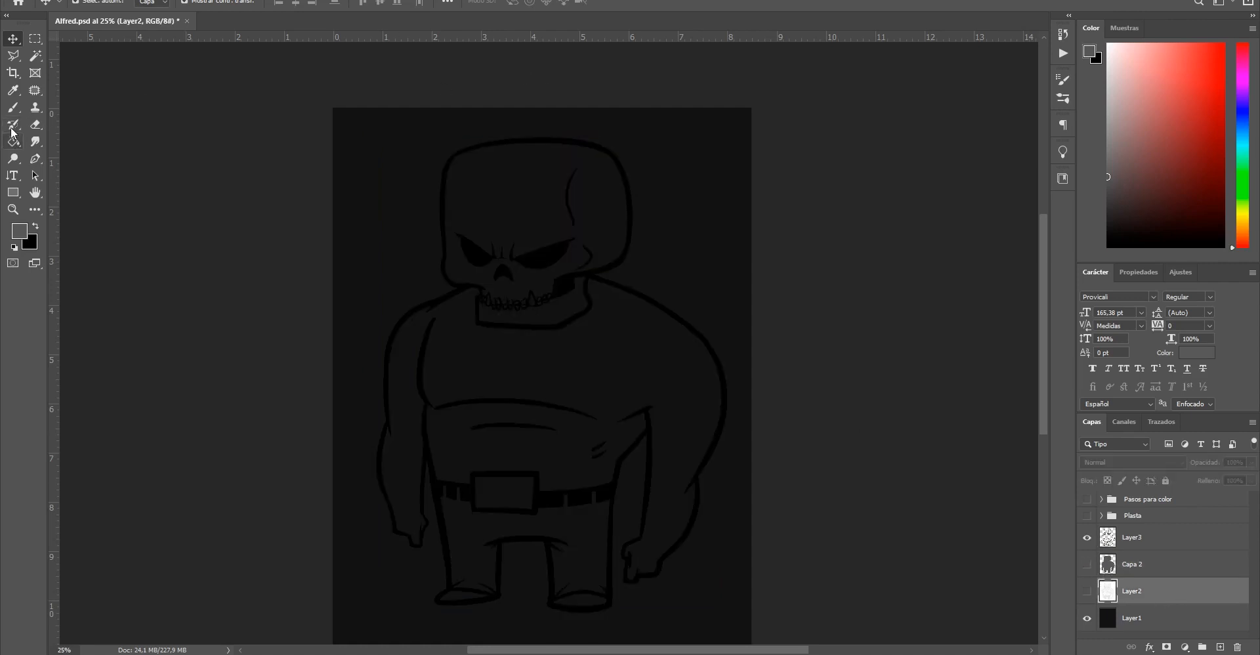
Activate the Pen tool and check that its drawing mode is set to Trazado (path)
{"action": "left_click", "coordinate": [36, 161]}
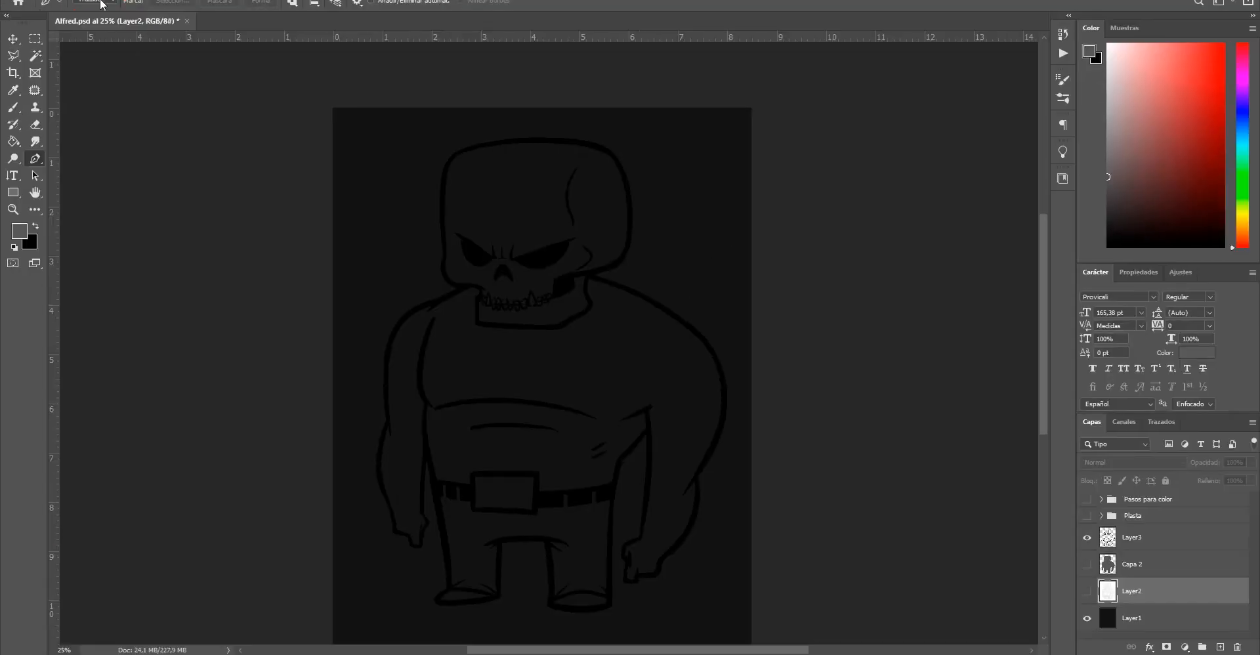
{"action": "left_click", "coordinate": [101, 3]}
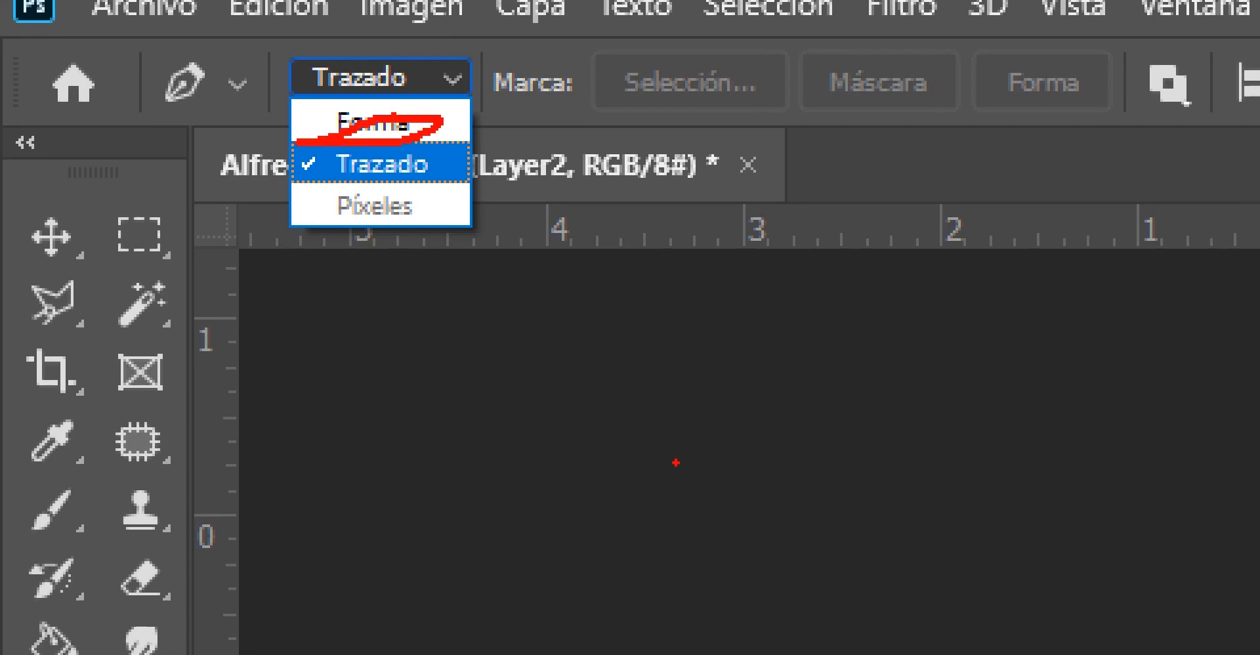
{"action": "key", "text": "Escape"}
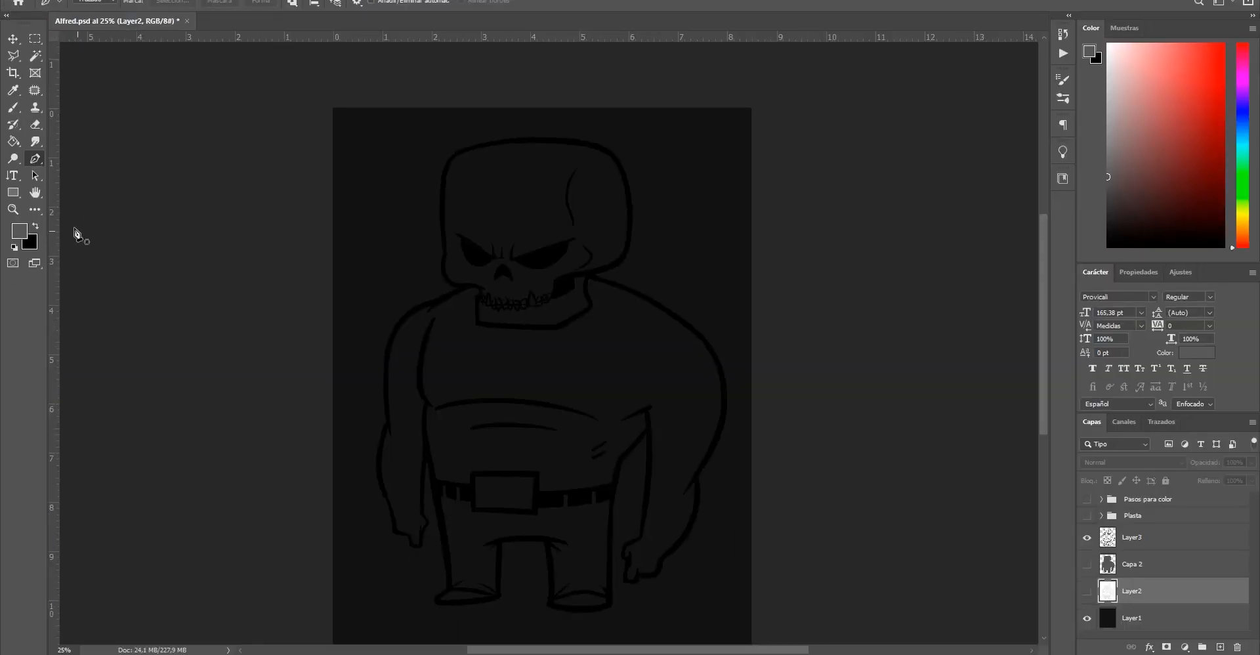
Create a new empty layer directly above Capa 2 for the pen-traced base
{"action": "left_click", "coordinate": [747, 552]}
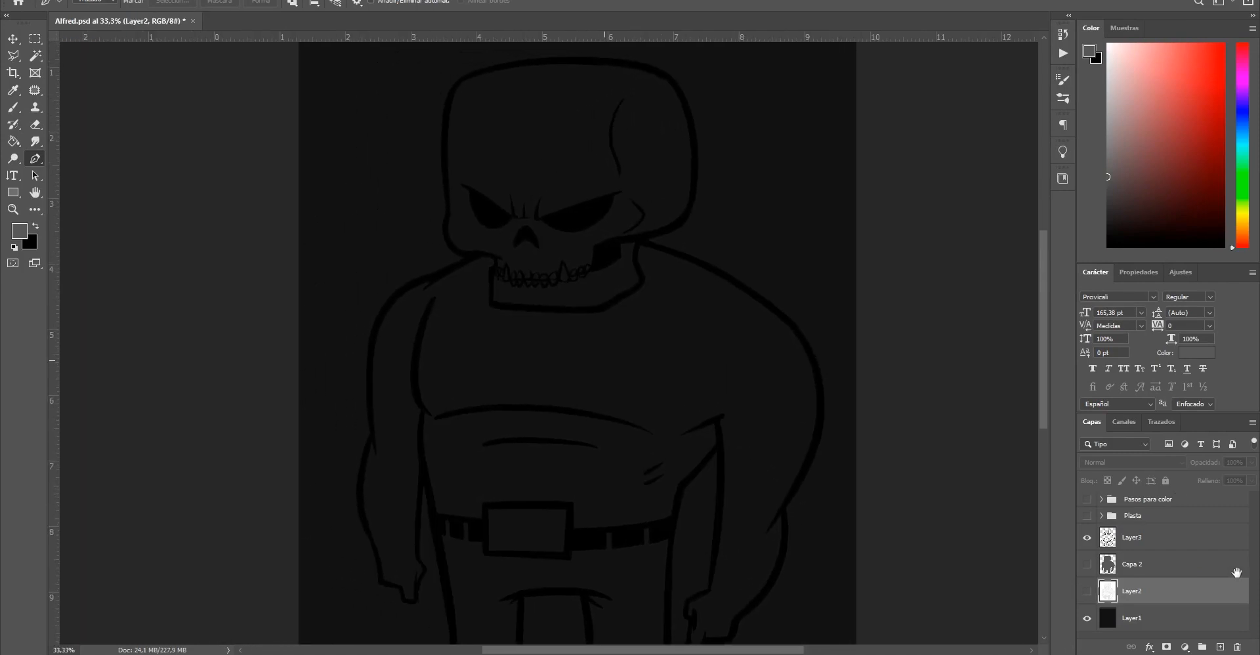
{"action": "left_click", "coordinate": [1152, 565]}
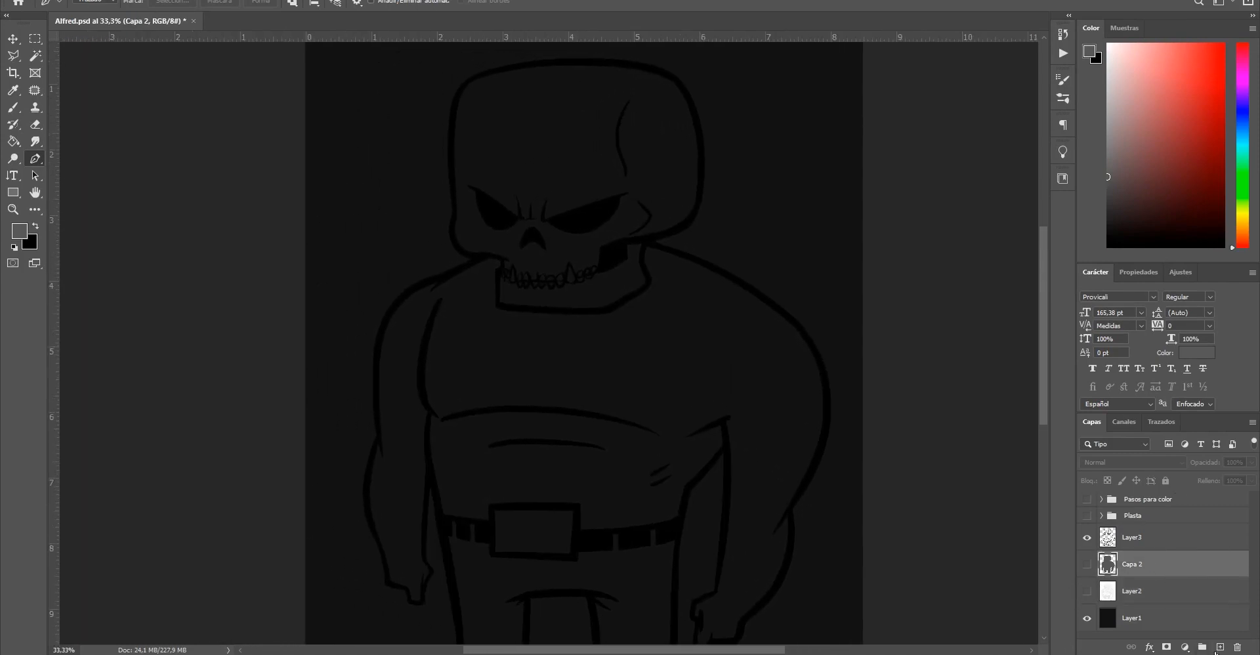
{"action": "left_click", "coordinate": [1220, 647]}
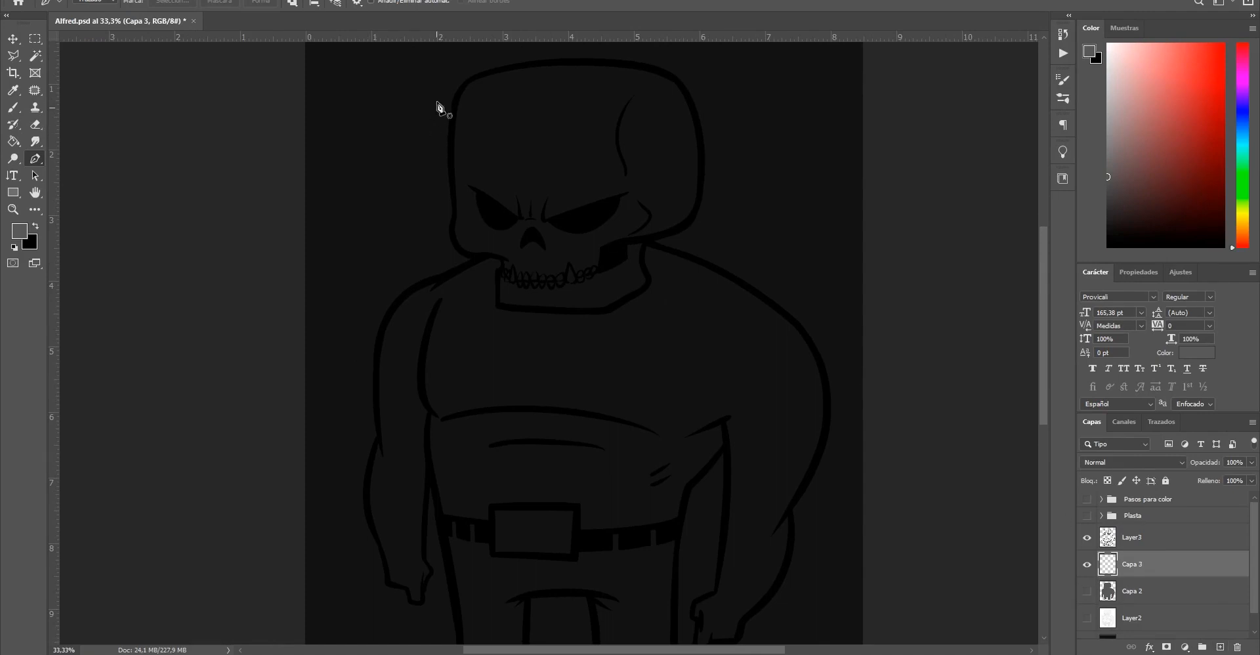
Start a pen path at the junction of skull and right shoulder and trace up the skull's right side within the outline
{"action": "left_click", "coordinate": [758, 297], "text": "ctrl"}
{"action": "left_click_drag", "start_coordinate": [569, 276], "coordinate": [676, 371]}
{"action": "left_click", "coordinate": [729, 338], "text": "ctrl"}
{"action": "left_click", "coordinate": [674, 358]}
{"action": "left_click", "coordinate": [685, 342]}
{"action": "left_click", "coordinate": [725, 330]}
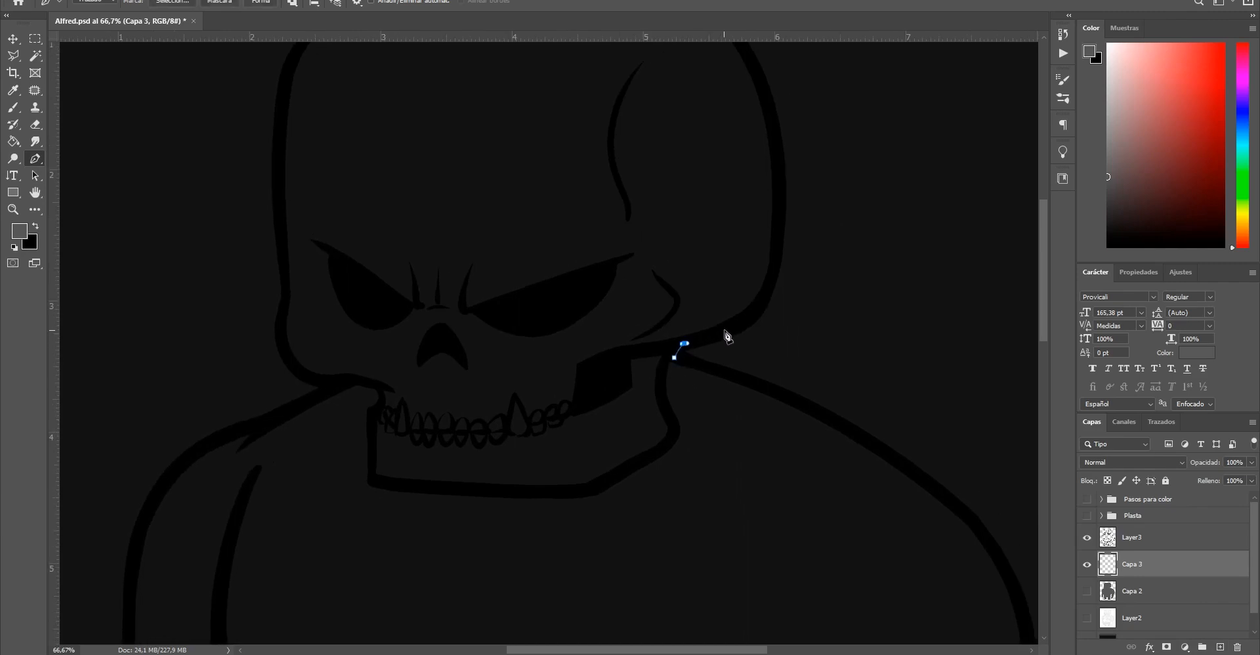
{"action": "left_click", "coordinate": [752, 310]}
{"action": "scroll", "coordinate": [739, 281], "scroll_direction": "up", "scroll_amount": 3}
{"action": "scroll", "coordinate": [740, 282], "scroll_direction": "right", "scroll_amount": 2}
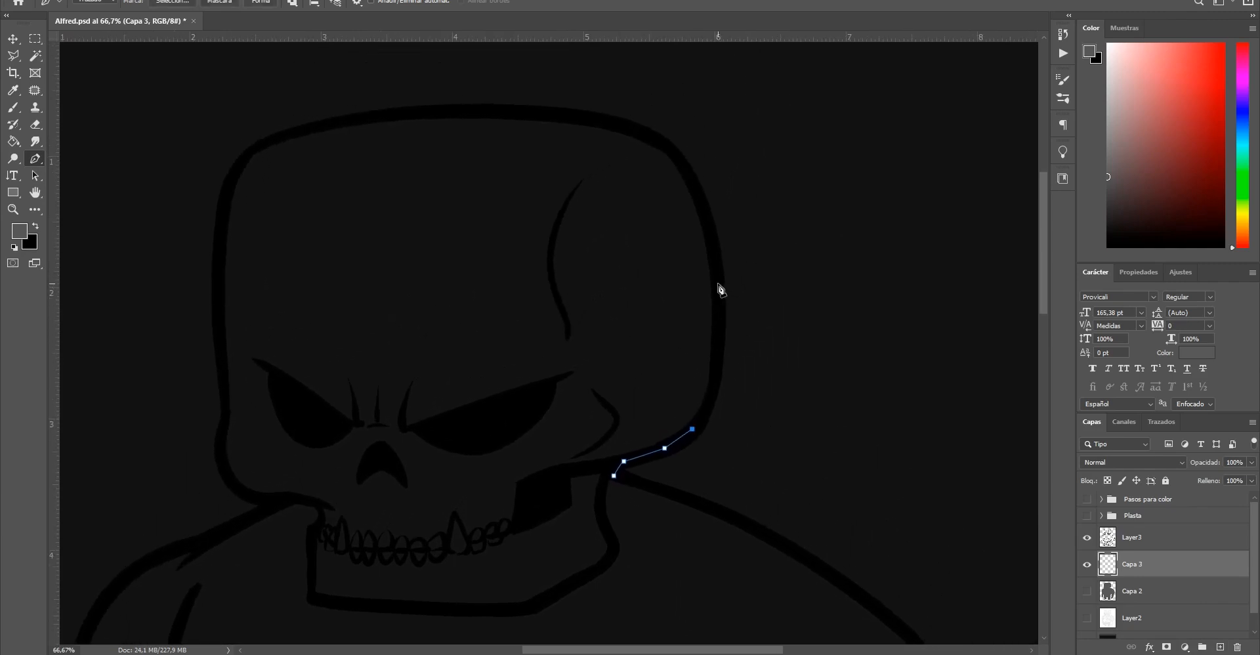
{"action": "left_click_drag", "start_coordinate": [717, 282], "coordinate": [697, 194]}
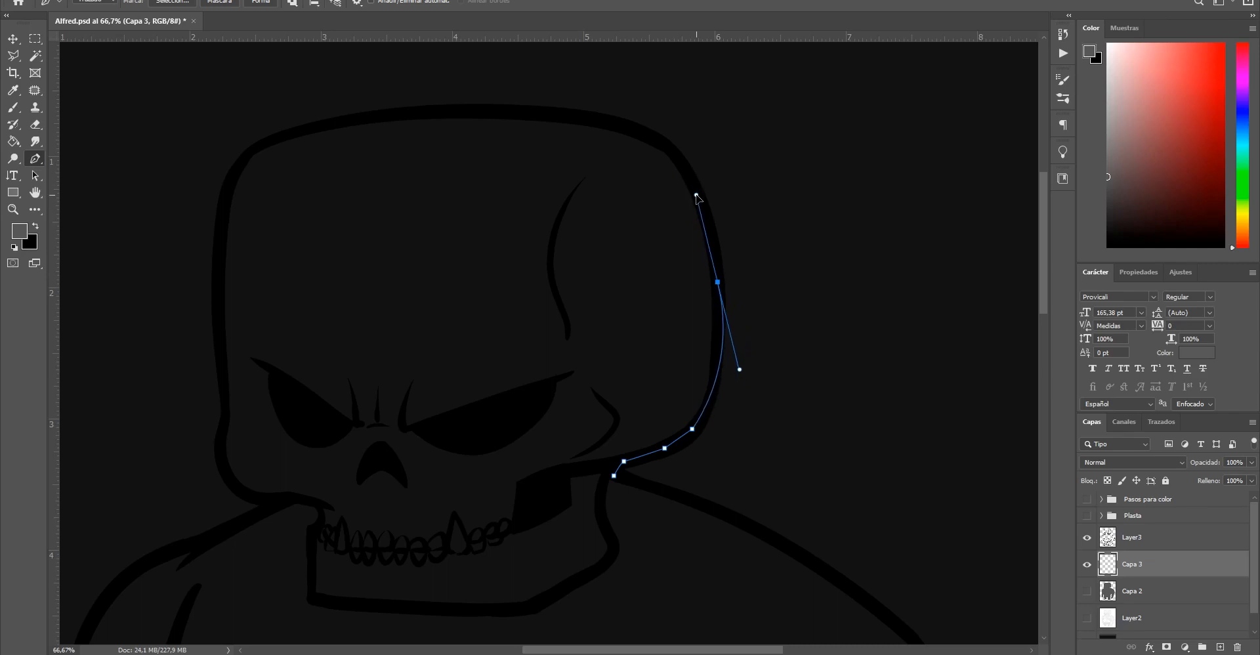
{"action": "left_click", "coordinate": [668, 148]}
{"action": "left_click", "coordinate": [632, 134]}
{"action": "key", "text": "ctrl+z"}
{"action": "key", "text": "ctrl+z"}
Continue the pen path around the skull's upper right corner, across its top and around the upper left corner
{"action": "left_click", "coordinate": [700, 197]}
{"action": "left_click", "coordinate": [665, 150]}
{"action": "left_click", "coordinate": [644, 134]}
{"action": "left_click", "coordinate": [603, 126]}
{"action": "left_click", "coordinate": [523, 117]}
{"action": "left_click", "coordinate": [479, 110]}
{"action": "left_click", "coordinate": [381, 120]}
{"action": "left_click", "coordinate": [333, 123]}
{"action": "left_click", "coordinate": [273, 140]}
{"action": "left_click_drag", "start_coordinate": [248, 157], "coordinate": [238, 175]}
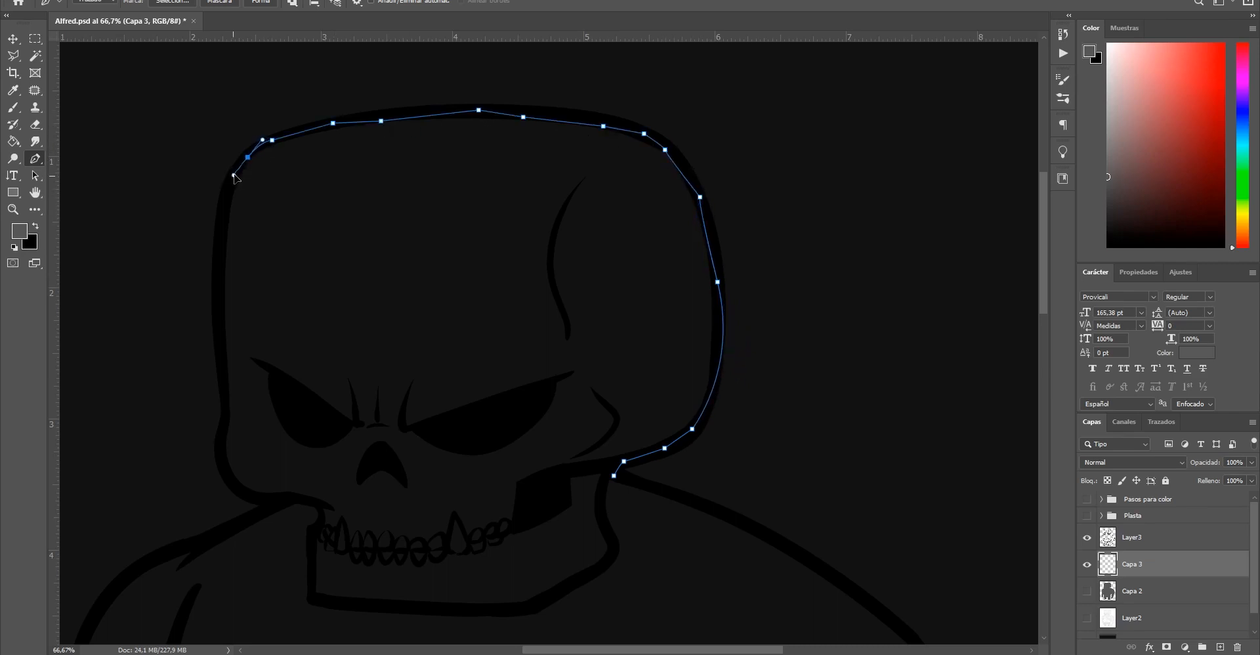
Trace the pen path down the left side of the skull to where it meets the neck
{"action": "left_click_drag", "start_coordinate": [220, 227], "coordinate": [219, 266]}
{"action": "left_click_drag", "start_coordinate": [219, 370], "coordinate": [222, 396]}
{"action": "left_click_drag", "start_coordinate": [219, 441], "coordinate": [258, 504]}
Extend the pen path along the left shoulder outline and down the upper arm to the elbow
{"action": "left_click_drag", "start_coordinate": [437, 461], "coordinate": [569, 224]}
{"action": "left_click", "coordinate": [401, 276]}
{"action": "left_click", "coordinate": [347, 301]}
{"action": "left_click", "coordinate": [298, 315]}
{"action": "left_click", "coordinate": [242, 359]}
{"action": "scroll", "coordinate": [241, 359], "scroll_direction": "down", "scroll_amount": 2}
{"action": "left_click_drag", "start_coordinate": [478, 431], "coordinate": [525, 287]}
{"action": "left_click_drag", "start_coordinate": [267, 264], "coordinate": [267, 295]}
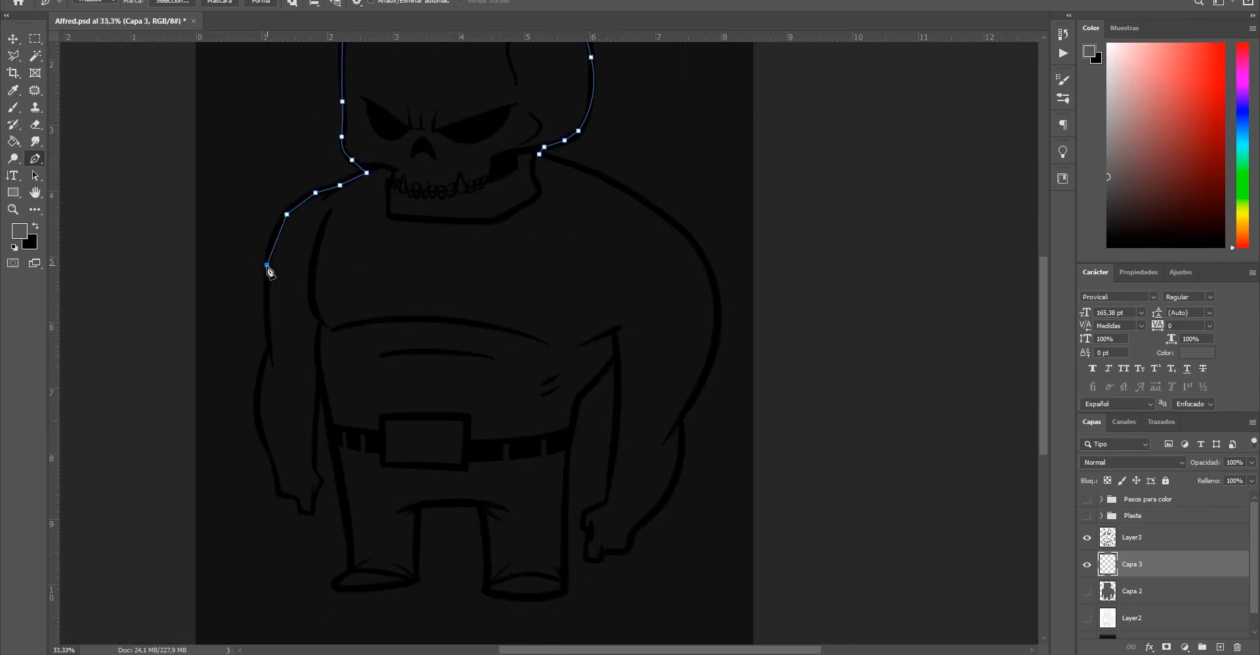
{"action": "left_click", "coordinate": [267, 343]}
Continue the pen path past the left elbow and down the outer forearm to the left hand, keeping within the outline
{"action": "scroll", "coordinate": [283, 348], "scroll_direction": "up", "scroll_amount": 2}
{"action": "left_click", "coordinate": [302, 326]}
{"action": "left_click", "coordinate": [296, 331]}
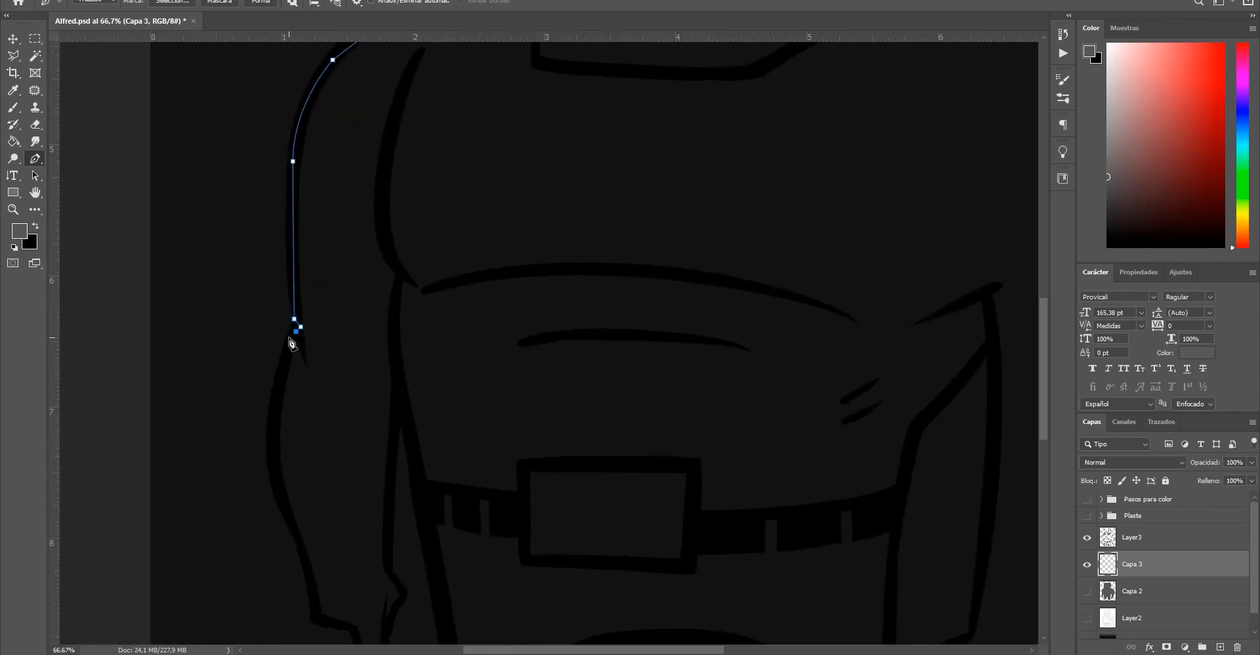
{"action": "left_click_drag", "start_coordinate": [290, 340], "coordinate": [285, 272]}
{"action": "left_click", "coordinate": [283, 287]}
{"action": "left_click", "coordinate": [267, 368]}
{"action": "left_click", "coordinate": [280, 438]}
{"action": "left_click", "coordinate": [297, 480]}
{"action": "left_click", "coordinate": [309, 536]}
{"action": "left_click", "coordinate": [321, 554]}
{"action": "left_click", "coordinate": [343, 557]}
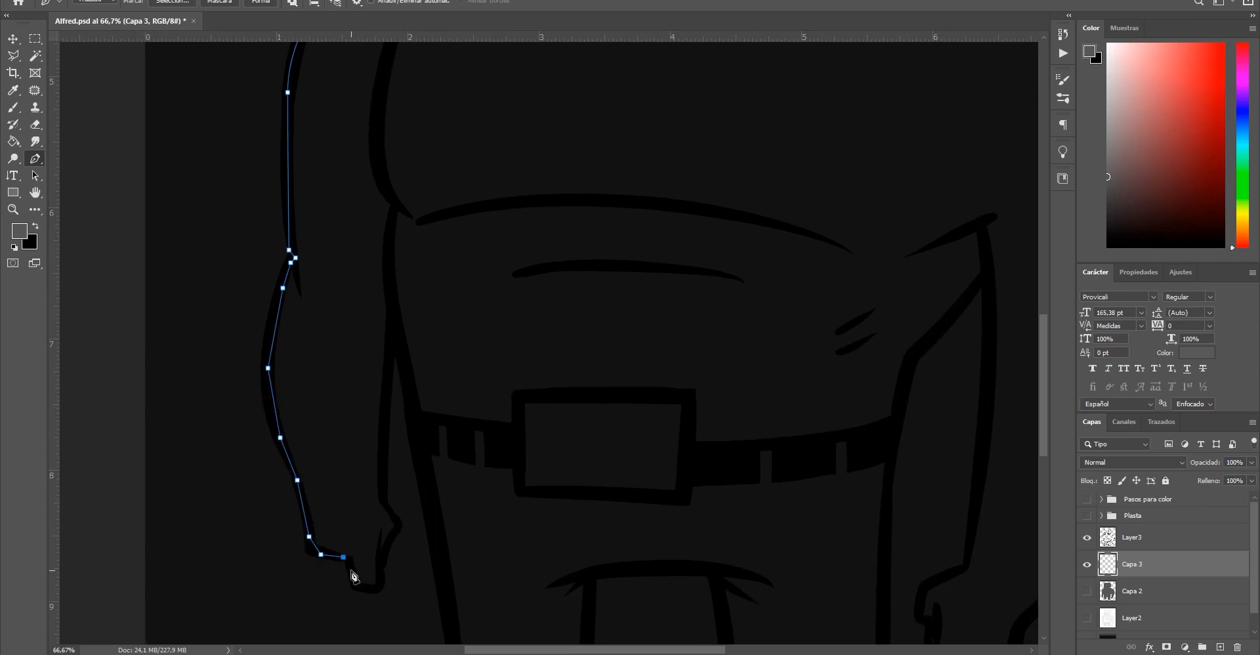
Trace the pen path around the left hand and up the inner forearm to where the arm meets the torso
{"action": "left_click", "coordinate": [351, 563]}
{"action": "left_click", "coordinate": [355, 586]}
{"action": "left_click", "coordinate": [373, 592]}
{"action": "left_click", "coordinate": [380, 565]}
{"action": "left_click", "coordinate": [397, 520]}
{"action": "left_click", "coordinate": [382, 493]}
{"action": "left_click", "coordinate": [381, 439]}
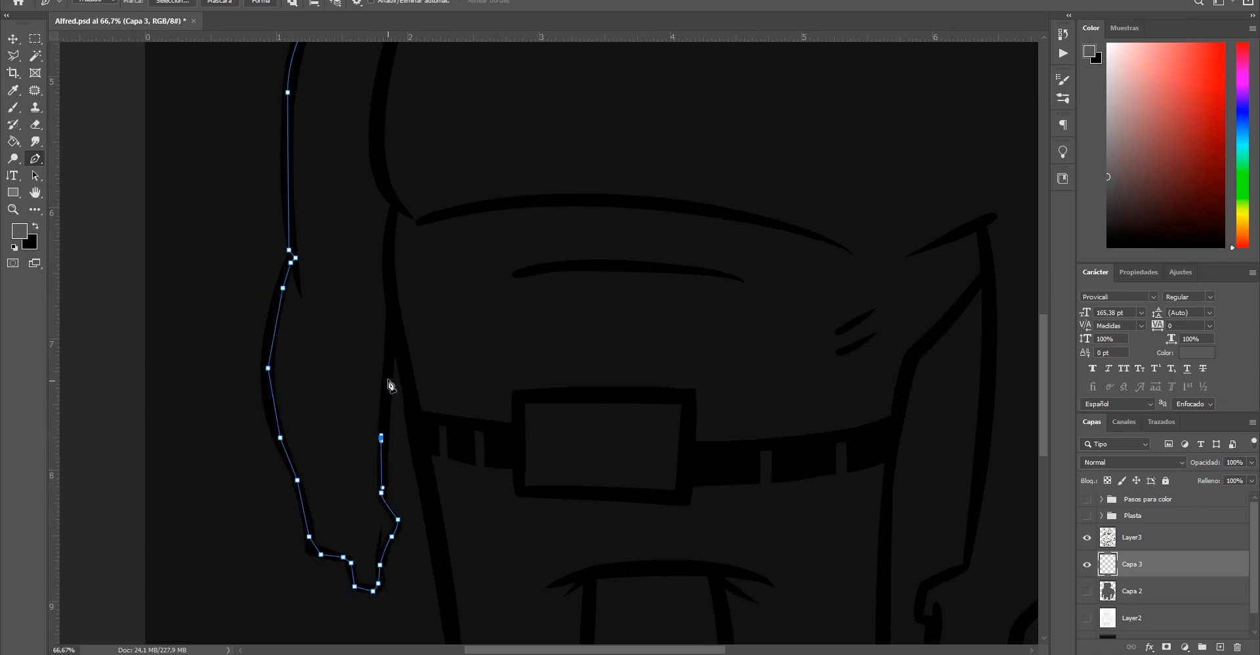
{"action": "left_click", "coordinate": [396, 333]}
Extend the pen path down the torso's left side and the outer left leg to the ankle
{"action": "left_click_drag", "start_coordinate": [431, 389], "coordinate": [395, 292]}
{"action": "left_click", "coordinate": [369, 265]}
{"action": "left_click", "coordinate": [378, 314]}
{"action": "left_click_drag", "start_coordinate": [398, 420], "coordinate": [392, 369]}
{"action": "left_click", "coordinate": [398, 404]}
{"action": "left_click", "coordinate": [410, 543]}
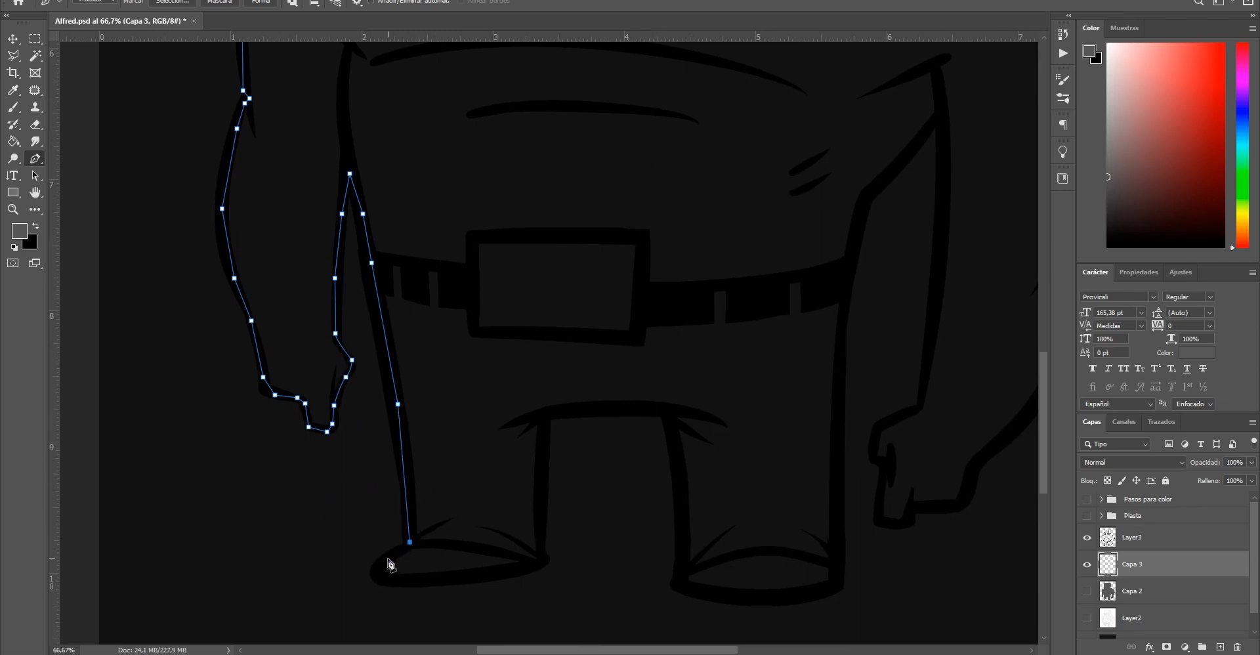
Trace the pen path around the left foot to the base of the inner leg
{"action": "left_click", "coordinate": [388, 558]}
{"action": "left_click", "coordinate": [374, 577]}
{"action": "left_click", "coordinate": [414, 582]}
{"action": "left_click", "coordinate": [512, 573]}
{"action": "left_click", "coordinate": [542, 540]}
Continue the pen path up the left inner leg, across the crotch and down the right inner leg to the foot
{"action": "left_click", "coordinate": [543, 415]}
{"action": "left_click", "coordinate": [594, 413]}
{"action": "left_click", "coordinate": [663, 410]}
{"action": "left_click", "coordinate": [679, 458]}
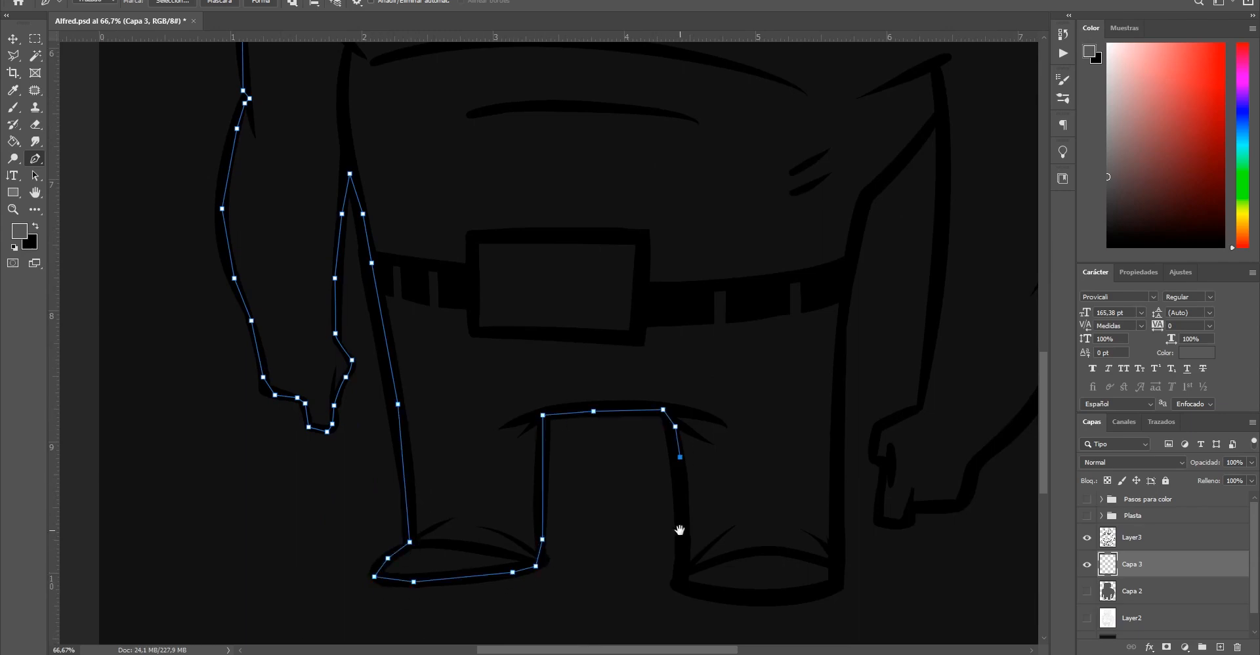
{"action": "left_click_drag", "start_coordinate": [681, 529], "coordinate": [642, 494]}
{"action": "left_click", "coordinate": [639, 548]}
Trace the pen path along the sole of the right foot to its outer edge
{"action": "left_click", "coordinate": [667, 556]}
{"action": "left_click", "coordinate": [720, 565]}
{"action": "left_click", "coordinate": [781, 558]}
{"action": "left_click", "coordinate": [798, 545]}
{"action": "left_click_drag", "start_coordinate": [802, 521], "coordinate": [730, 585]}
Extend the pen path up the outer right leg and past the belt to the right armpit
{"action": "left_click", "coordinate": [726, 414]}
{"action": "left_click_drag", "start_coordinate": [725, 321], "coordinate": [622, 407]}
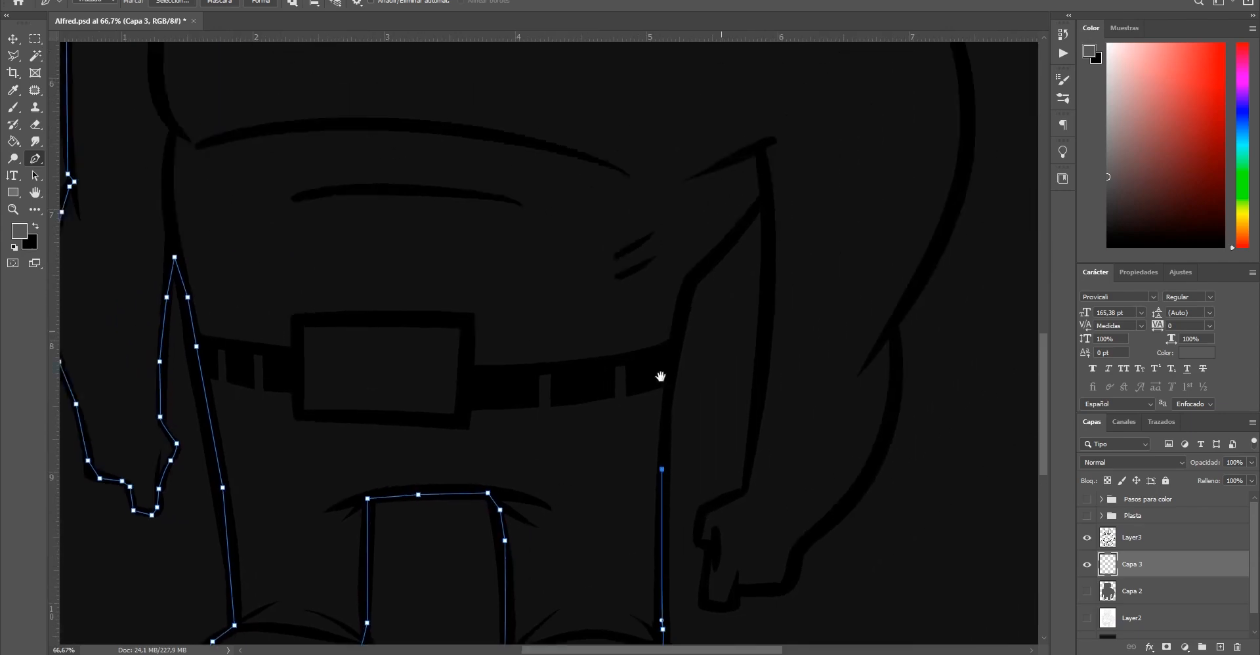
{"action": "left_click_drag", "start_coordinate": [645, 325], "coordinate": [652, 318]}
{"action": "left_click", "coordinate": [674, 288]}
{"action": "left_click", "coordinate": [725, 231]}
Trace the pen path down the inner side of the right arm to the wrist and the start of the hand
{"action": "left_click", "coordinate": [728, 322]}
{"action": "left_click_drag", "start_coordinate": [710, 517], "coordinate": [682, 367]}
{"action": "left_click", "coordinate": [679, 367]}
{"action": "left_click", "coordinate": [676, 376]}
{"action": "left_click", "coordinate": [643, 387]}
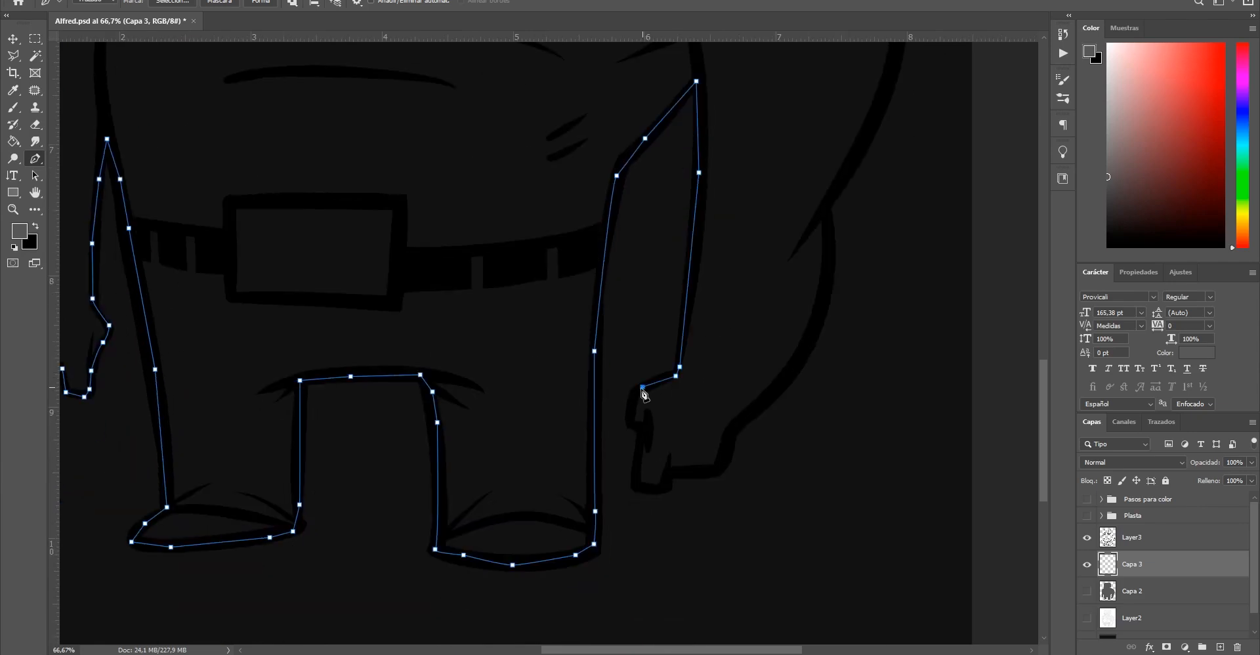
Continue the pen path around the fingers and lower edge of the right hand
{"action": "left_click", "coordinate": [633, 410]}
{"action": "left_click", "coordinate": [637, 453]}
{"action": "left_click", "coordinate": [637, 487]}
{"action": "left_click", "coordinate": [658, 489]}
{"action": "left_click", "coordinate": [669, 473]}
{"action": "left_click", "coordinate": [703, 472]}
{"action": "left_click", "coordinate": [718, 467]}
Extend the pen path from the right hand up the outer forearm to the elbow
{"action": "left_click", "coordinate": [727, 440]}
{"action": "left_click_drag", "start_coordinate": [777, 391], "coordinate": [633, 566]}
{"action": "left_click", "coordinate": [631, 562]}
{"action": "left_click", "coordinate": [661, 523]}
{"action": "left_click", "coordinate": [687, 426]}
{"action": "left_click", "coordinate": [681, 382]}
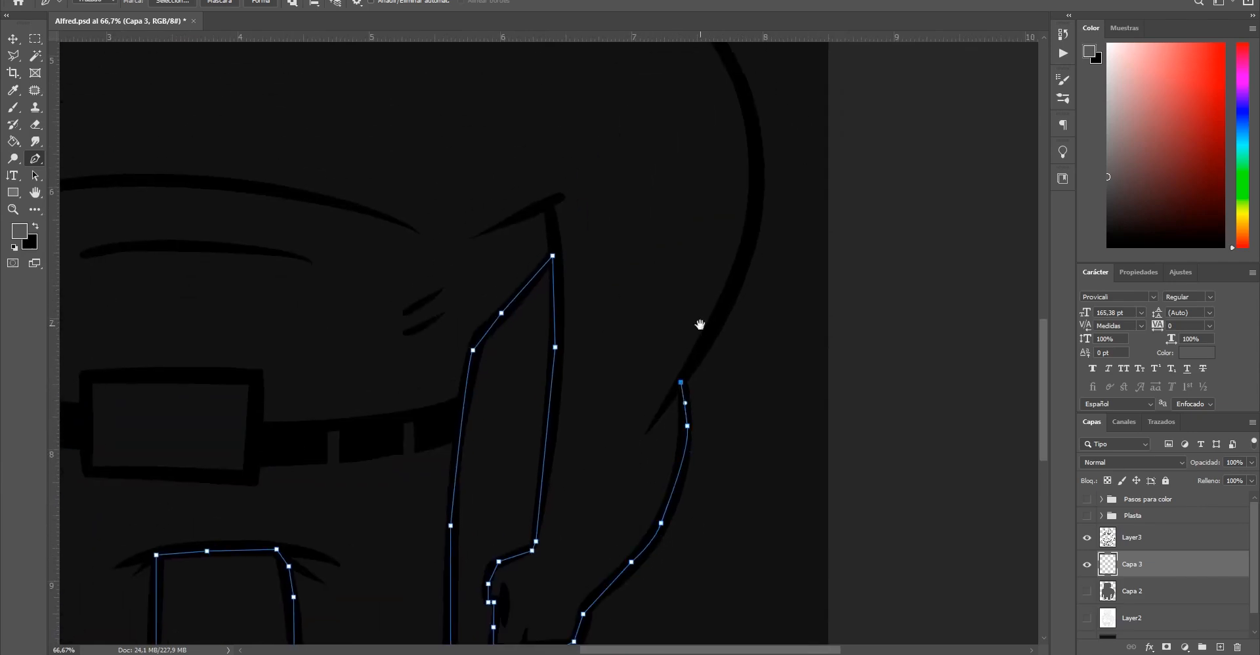
Trace the pen path up the right upper arm and over the shoulder, closing it at its starting point beside the skull
{"action": "left_click_drag", "start_coordinate": [700, 326], "coordinate": [664, 398]}
{"action": "left_click", "coordinate": [672, 407]}
{"action": "mouse_move", "coordinate": [717, 261]}
{"action": "left_mouse_down"}
{"action": "mouse_move", "coordinate": [718, 367]}
{"action": "mouse_move", "coordinate": [718, 273]}
{"action": "left_mouse_up"}
{"action": "left_click_drag", "start_coordinate": [684, 197], "coordinate": [695, 297]}
{"action": "left_click_drag", "start_coordinate": [675, 294], "coordinate": [650, 269]}
{"action": "left_click_drag", "start_coordinate": [476, 151], "coordinate": [673, 397]}
{"action": "left_click", "coordinate": [752, 451]}
{"action": "left_click", "coordinate": [661, 406]}
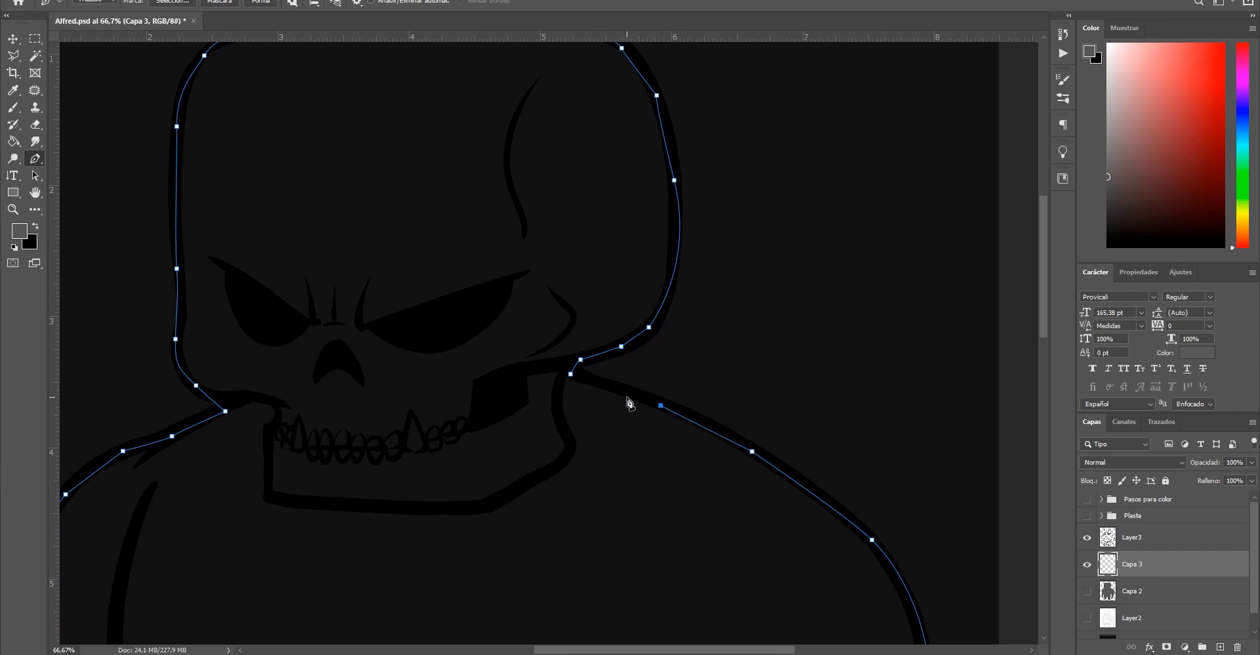
{"action": "left_click", "coordinate": [571, 375]}
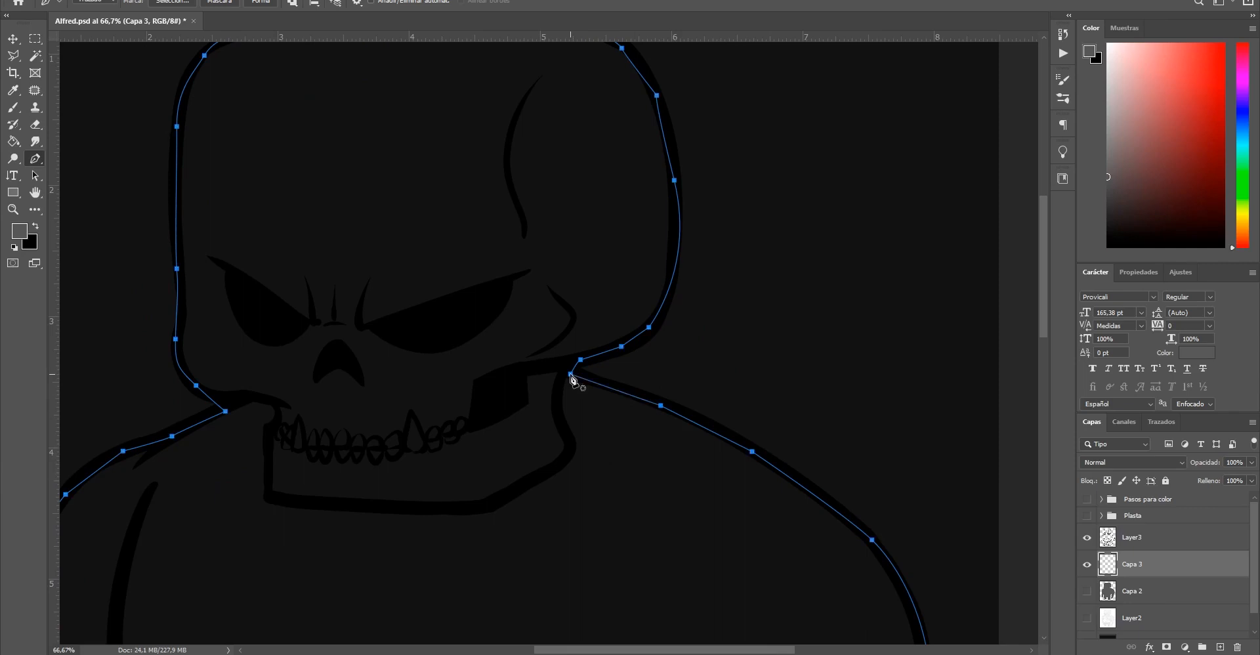
Convert the closed path into a selection, fill it with the grey foreground colour on layer Capa 3, and deselect
{"action": "left_click", "coordinate": [640, 459], "text": "alt"}
{"action": "left_click", "coordinate": [640, 460], "text": "alt"}
{"action": "left_click", "coordinate": [639, 461], "text": "alt"}
{"action": "left_click_drag", "start_coordinate": [601, 467], "coordinate": [640, 431]}
{"action": "left_click_drag", "start_coordinate": [789, 471], "coordinate": [818, 458]}
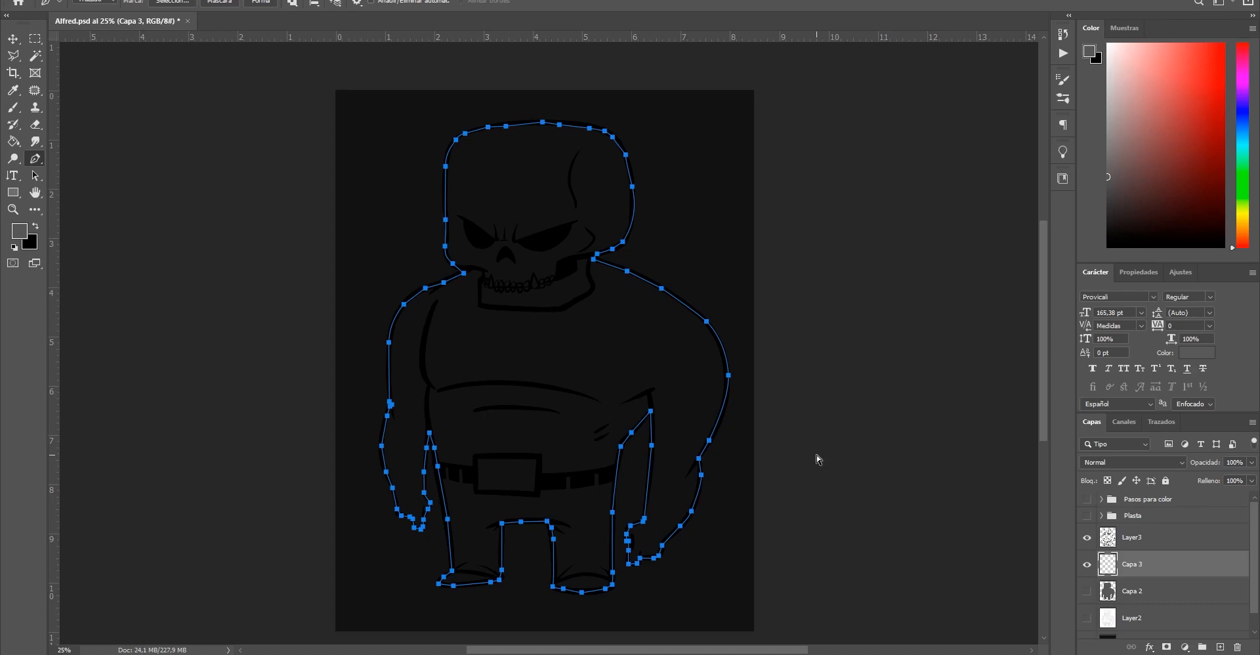
{"action": "key", "text": "ctrl+Return"}
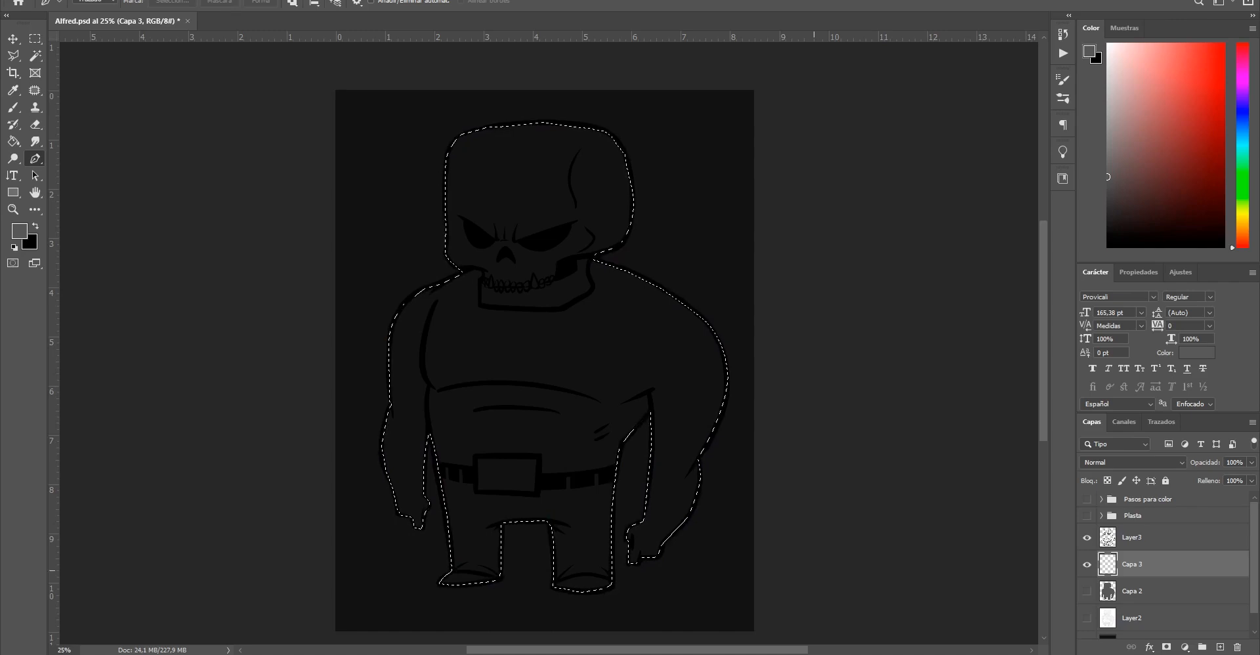
{"action": "left_click", "coordinate": [19, 137]}
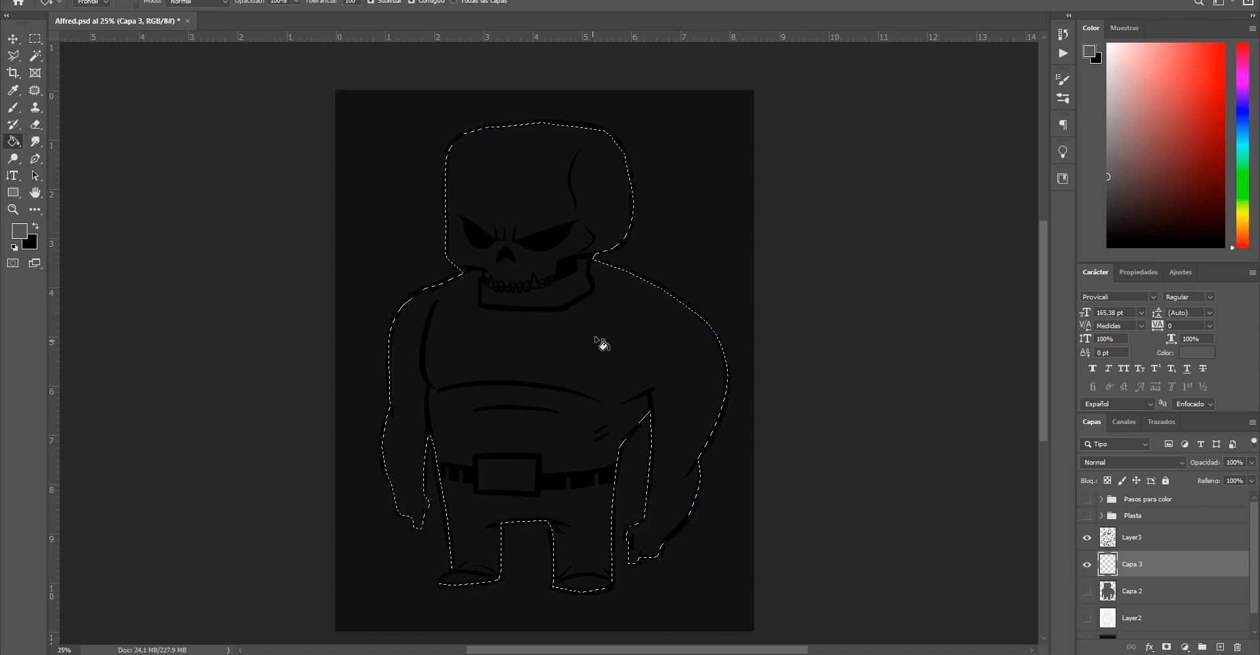
{"action": "left_click", "coordinate": [619, 333]}
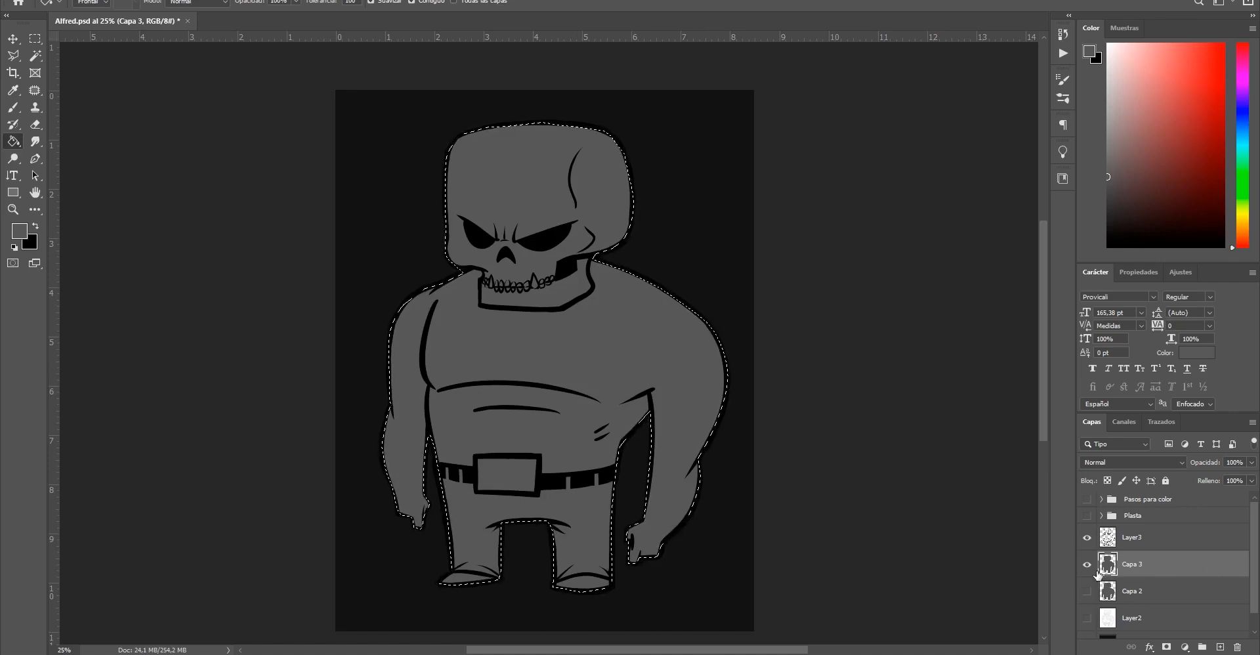
{"action": "key", "text": "ctrl+d"}
Erase the sliver of grey fill spilling past the outline on the left side of the skull, beside the eye
{"action": "left_click", "coordinate": [584, 426], "text": "alt"}
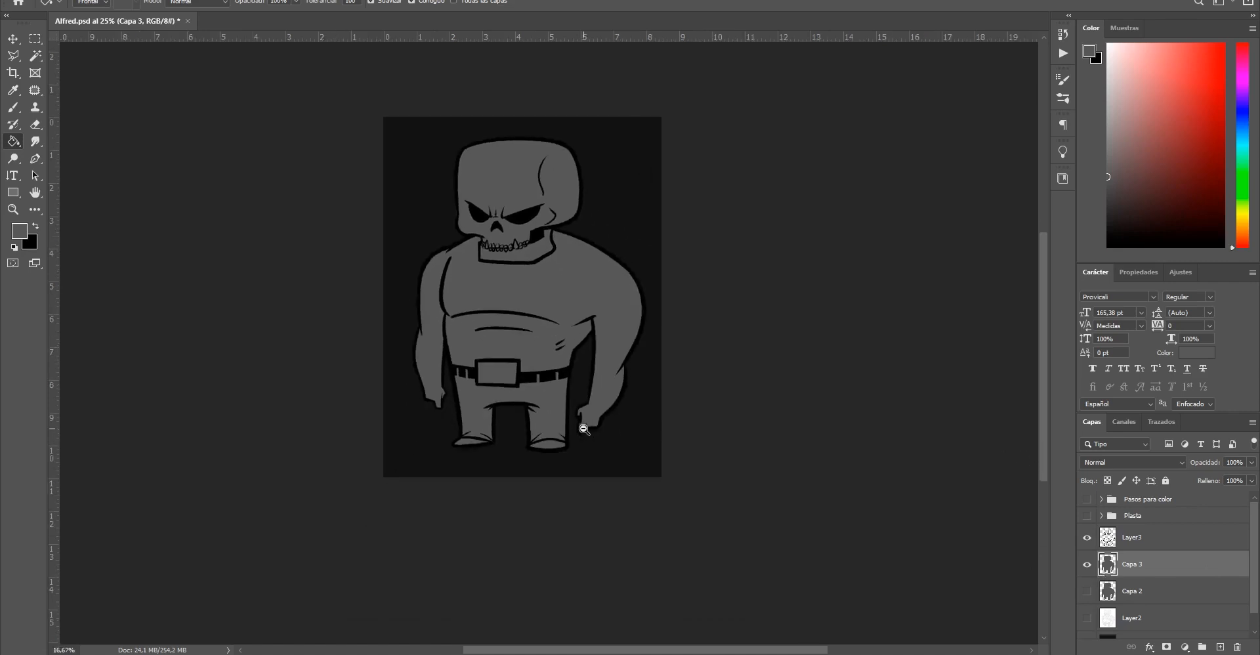
{"action": "left_click", "coordinate": [582, 425], "text": "alt"}
{"action": "left_click", "coordinate": [563, 241], "text": "ctrl"}
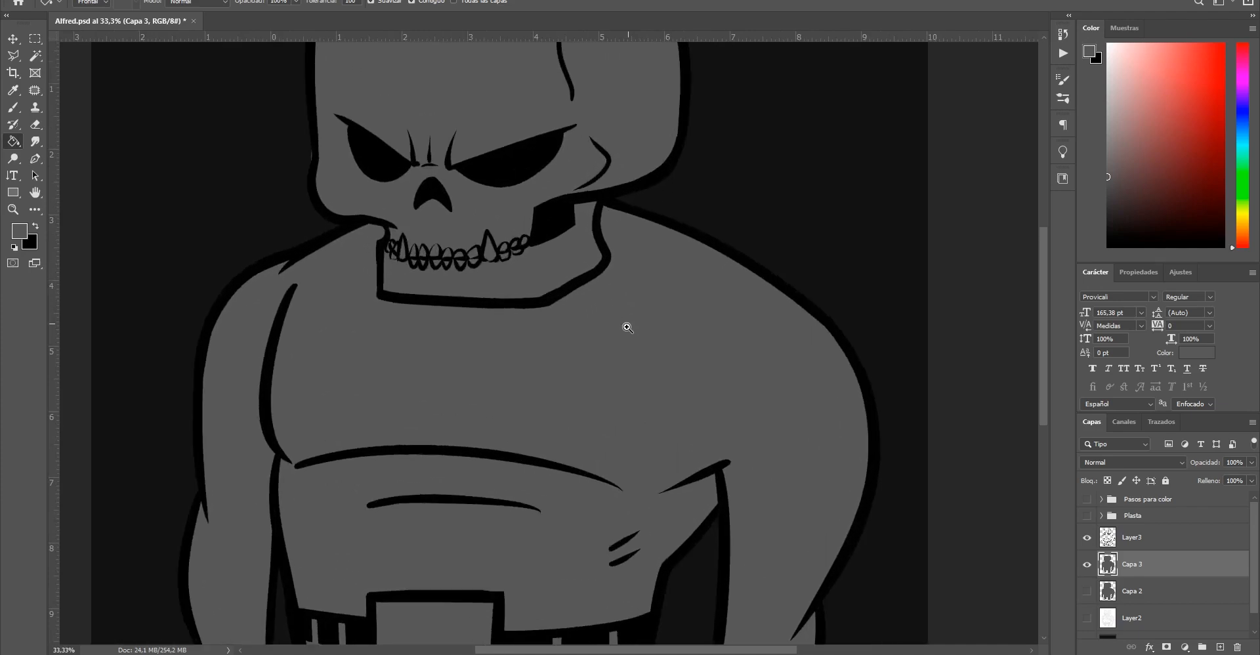
{"action": "left_click", "coordinate": [627, 326], "text": "ctrl"}
{"action": "left_click_drag", "start_coordinate": [591, 304], "coordinate": [647, 387]}
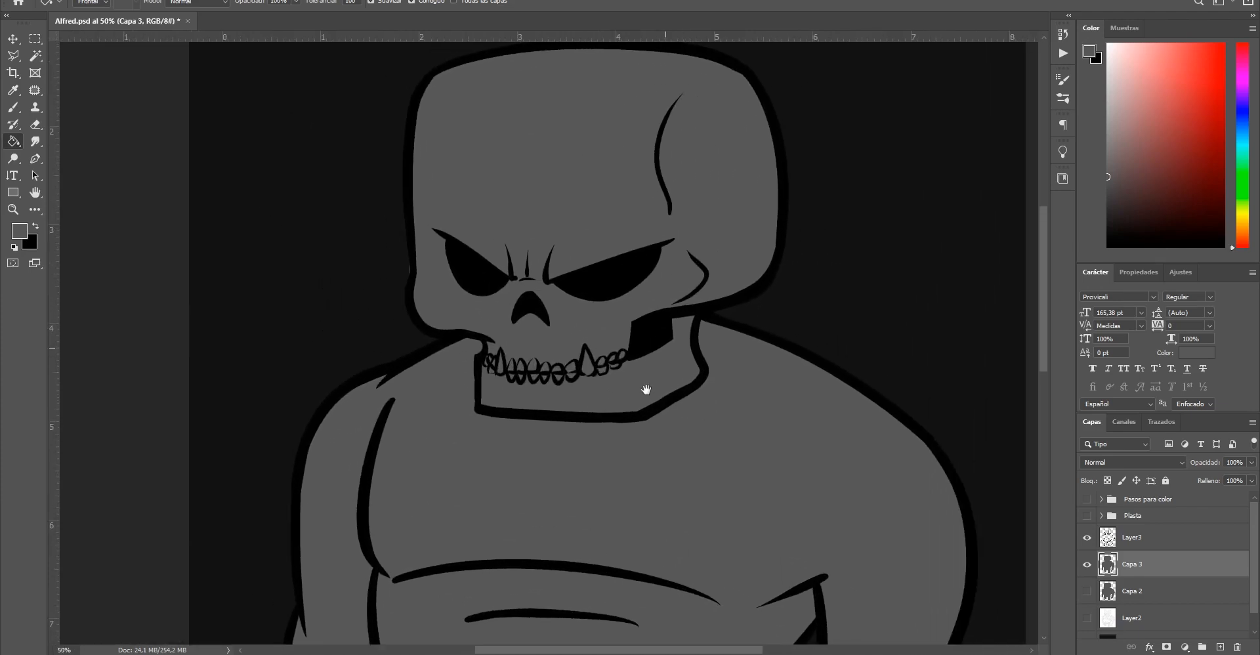
{"action": "left_click", "coordinate": [538, 326], "text": "ctrl"}
{"action": "left_click", "coordinate": [533, 323], "text": "ctrl"}
{"action": "left_click_drag", "start_coordinate": [274, 153], "coordinate": [475, 273]}
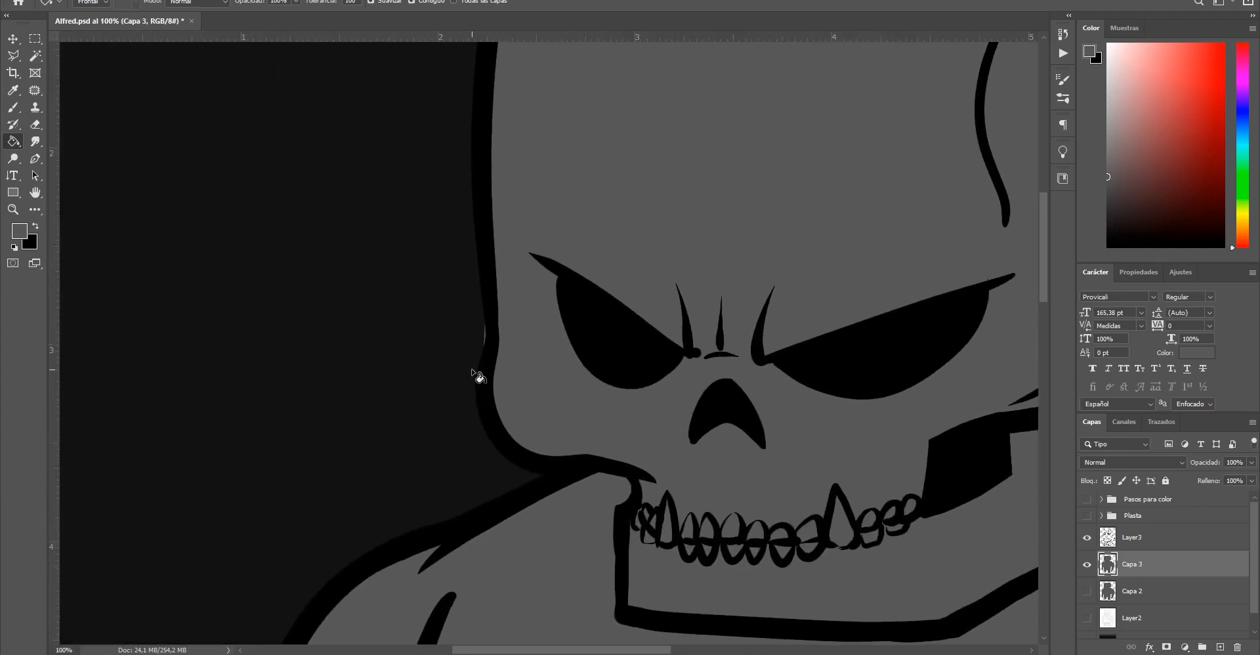
{"action": "key", "text": "e"}
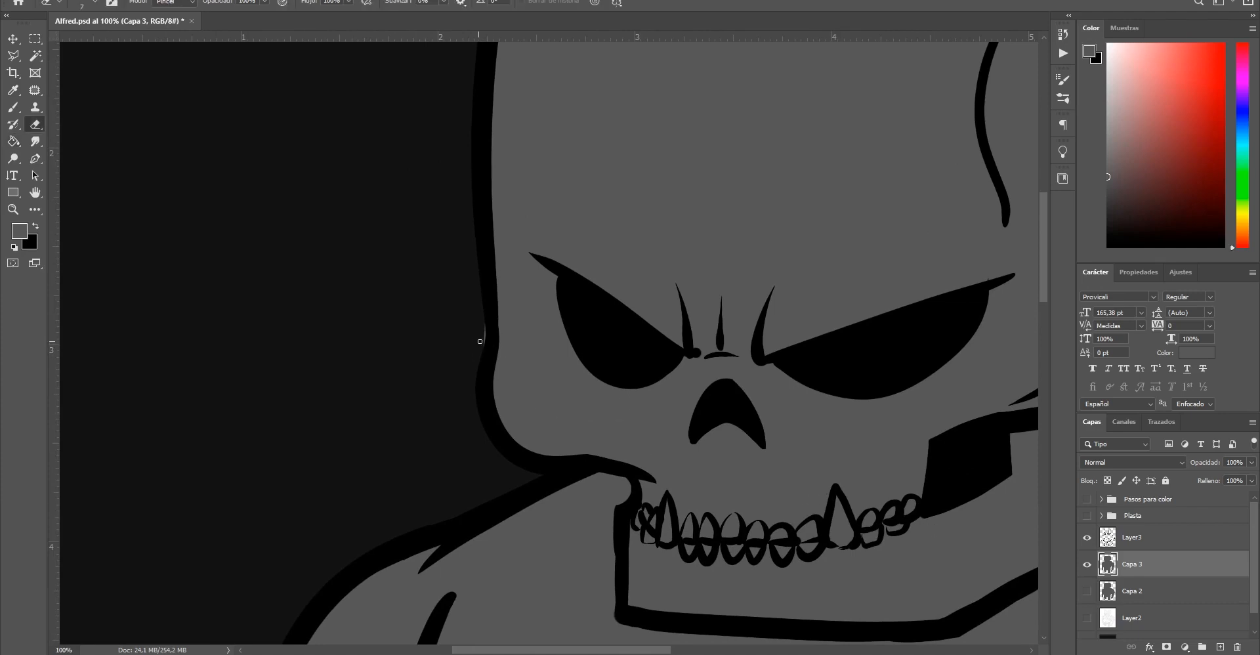
Examine the edges of the grey fill along the arms, torso, legs and feet for spills outside the outline
{"action": "left_click", "coordinate": [532, 371], "text": "alt"}
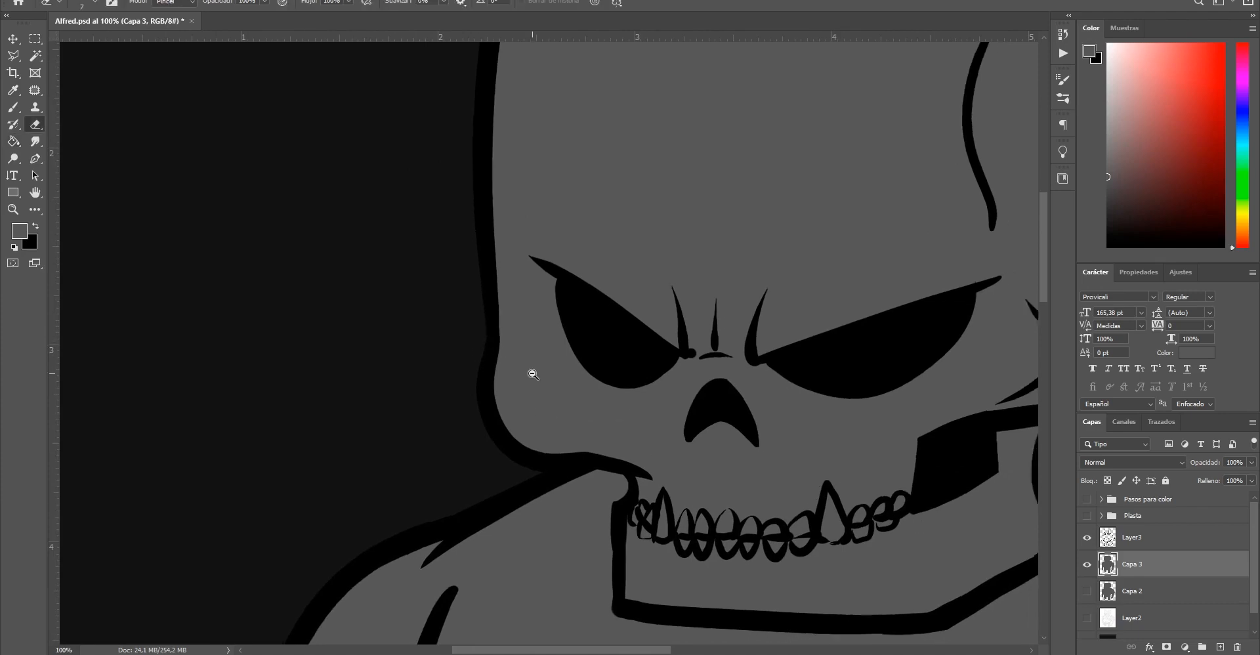
{"action": "left_click", "coordinate": [533, 371], "text": "alt"}
{"action": "left_click_drag", "start_coordinate": [535, 475], "coordinate": [302, 91]}
{"action": "left_click_drag", "start_coordinate": [497, 358], "coordinate": [515, 323]}
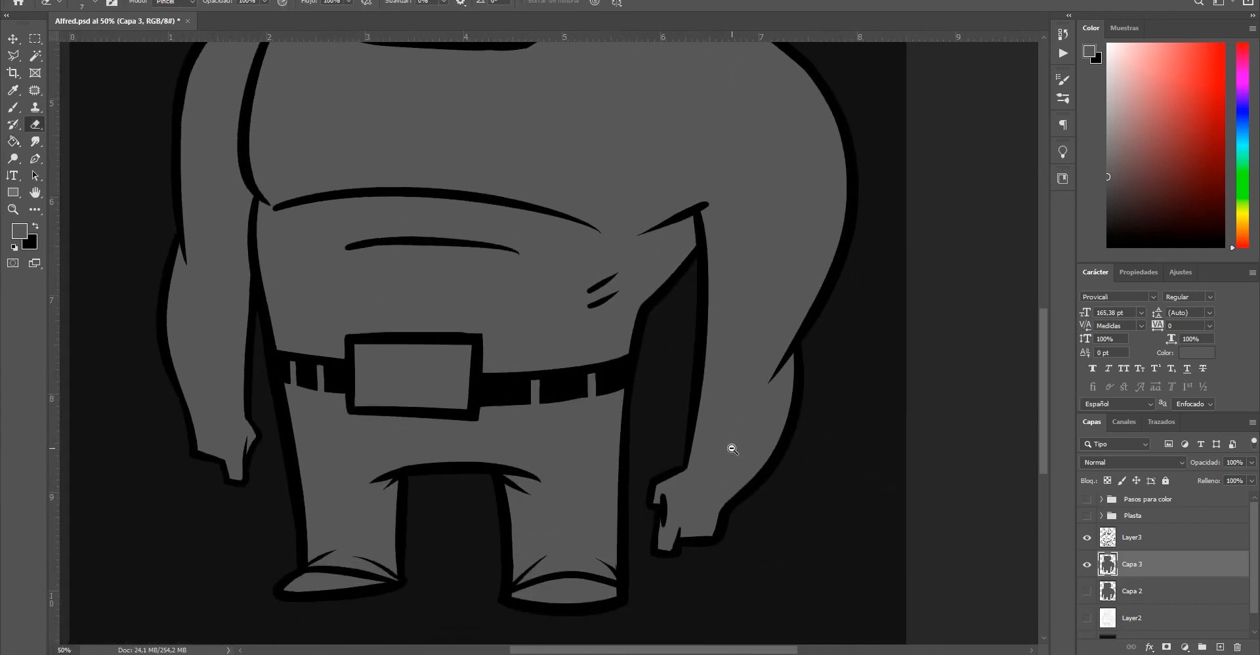
{"action": "left_click", "coordinate": [733, 450], "text": "alt"}
{"action": "left_click", "coordinate": [733, 449], "text": "alt"}
{"action": "left_click_drag", "start_coordinate": [749, 462], "coordinate": [641, 555]}
Compare the fills on Capa 3 and Capa 2 by toggling their visibility, leaving both layers hidden
{"action": "left_click", "coordinate": [1087, 565]}
{"action": "left_click", "coordinate": [1086, 590]}
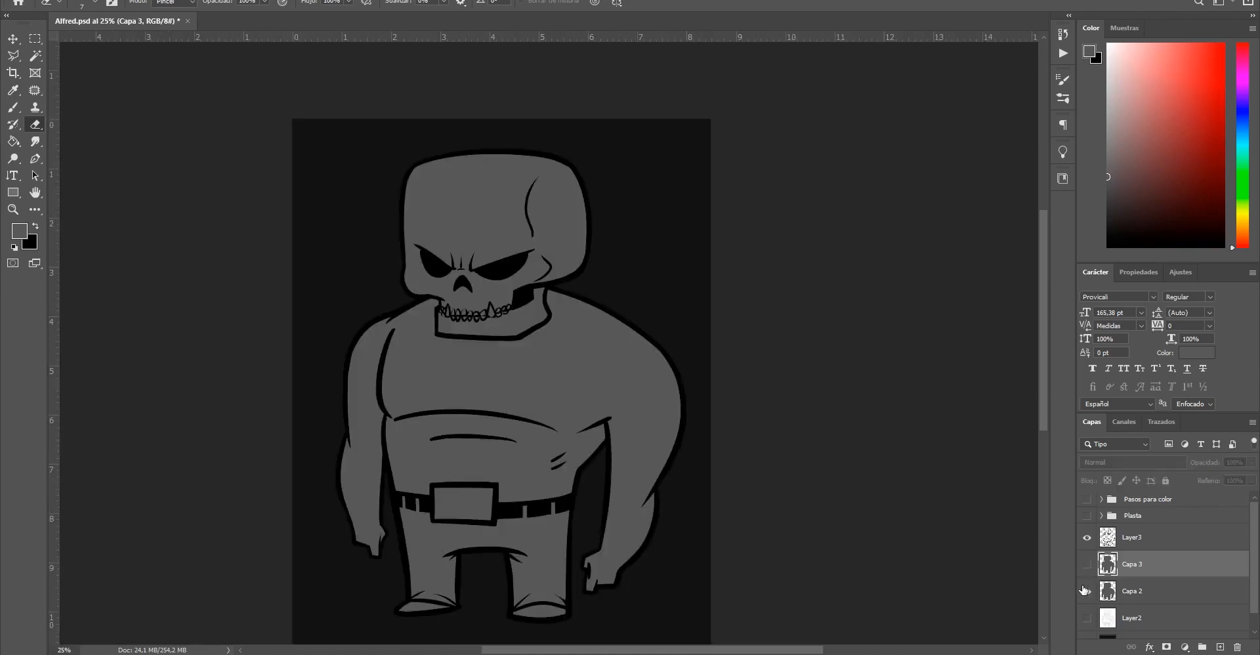
{"action": "left_click", "coordinate": [1086, 590]}
{"action": "left_click", "coordinate": [1087, 565]}
{"action": "left_click", "coordinate": [1086, 592]}
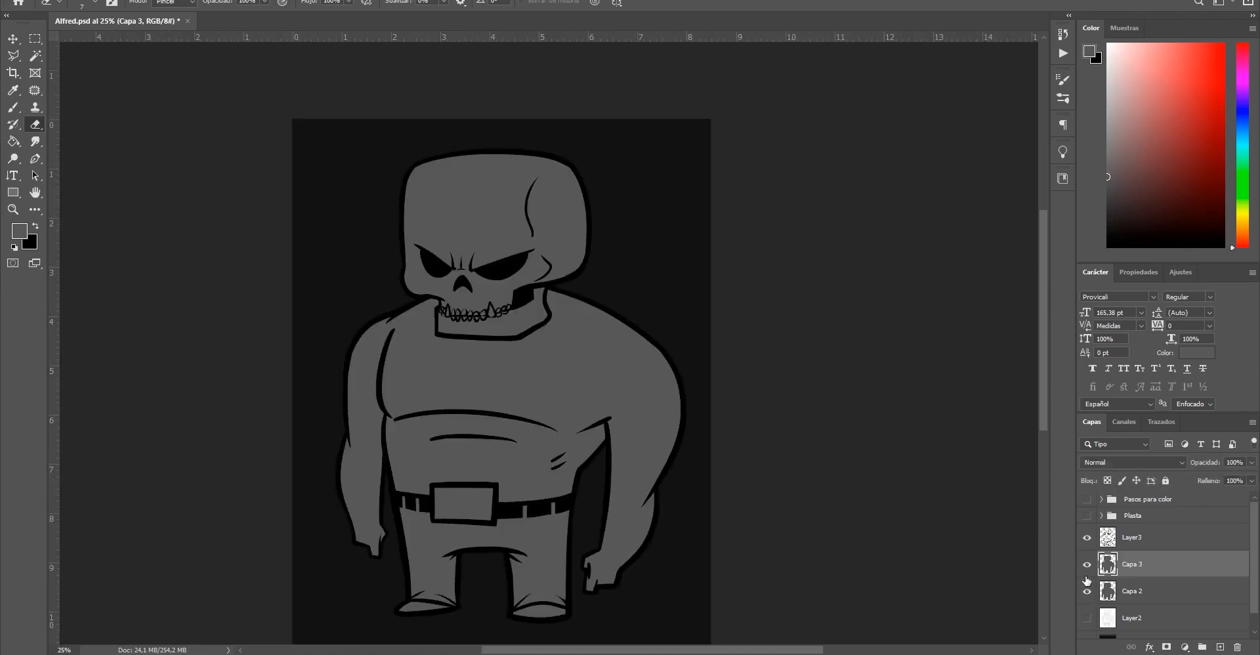
{"action": "left_click", "coordinate": [1087, 565]}
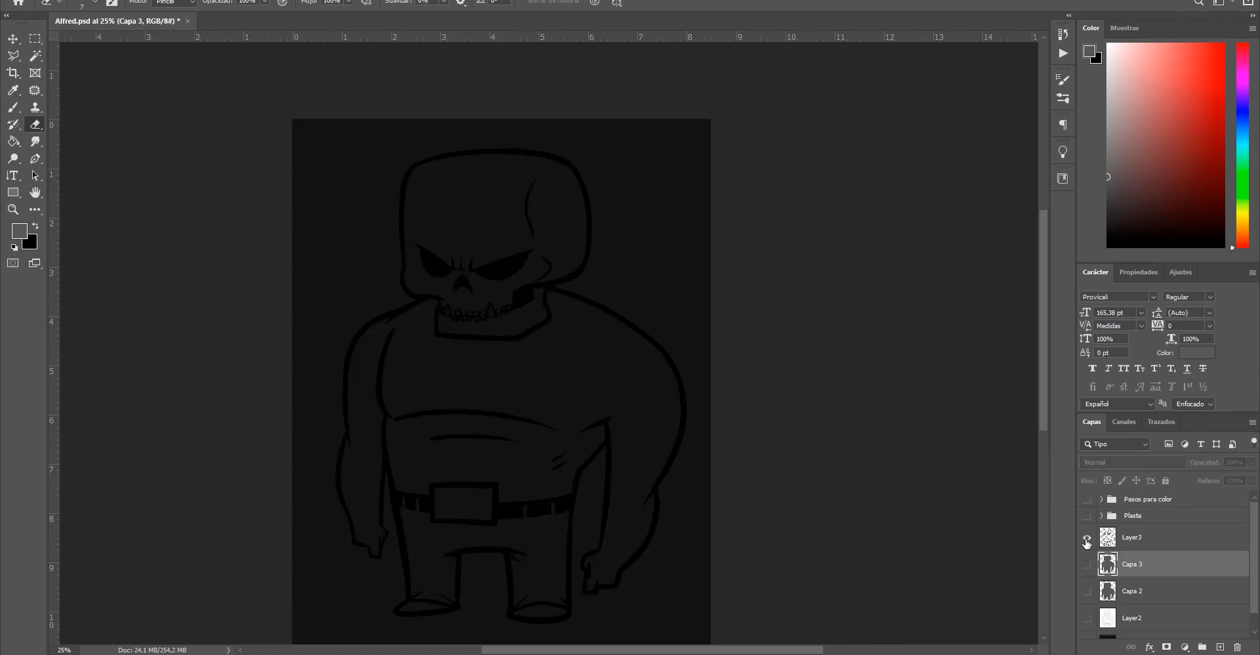
{"action": "key", "text": "v"}
{"action": "left_click", "coordinate": [809, 426]}
{"action": "left_click_drag", "start_coordinate": [808, 426], "coordinate": [823, 410]}
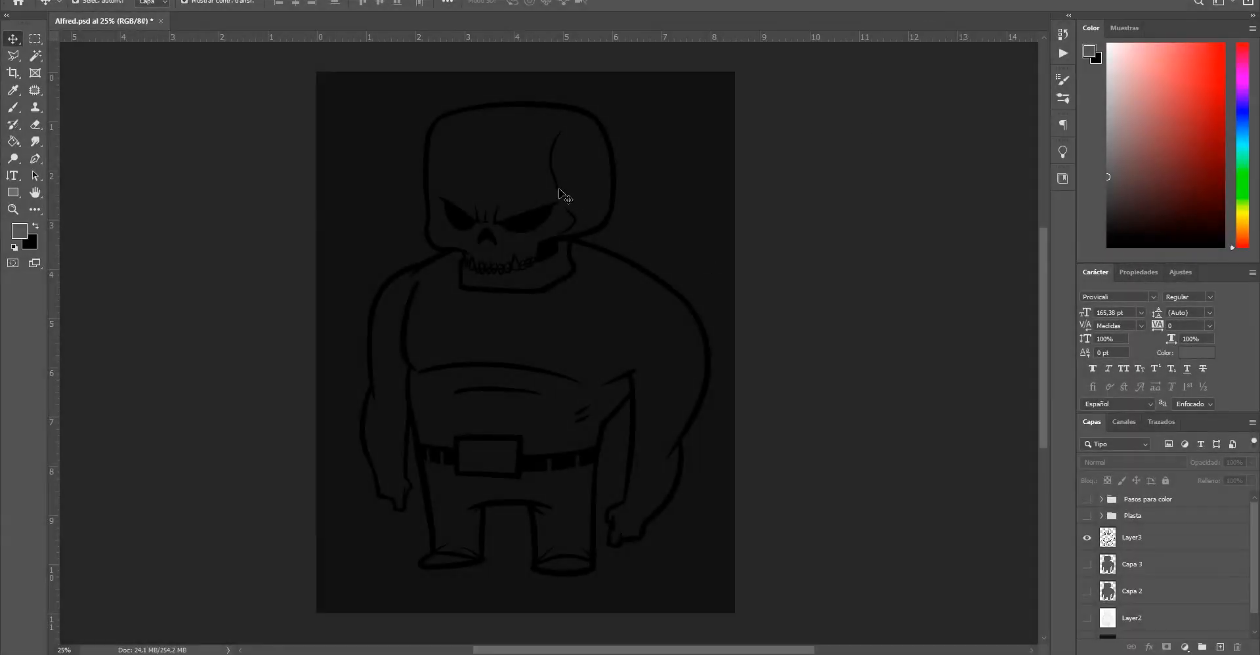
{"action": "mouse_move", "coordinate": [737, 431]}
{"action": "left_mouse_down"}
{"action": "mouse_move", "coordinate": [785, 419]}
{"action": "mouse_move", "coordinate": [756, 427]}
{"action": "left_mouse_up"}
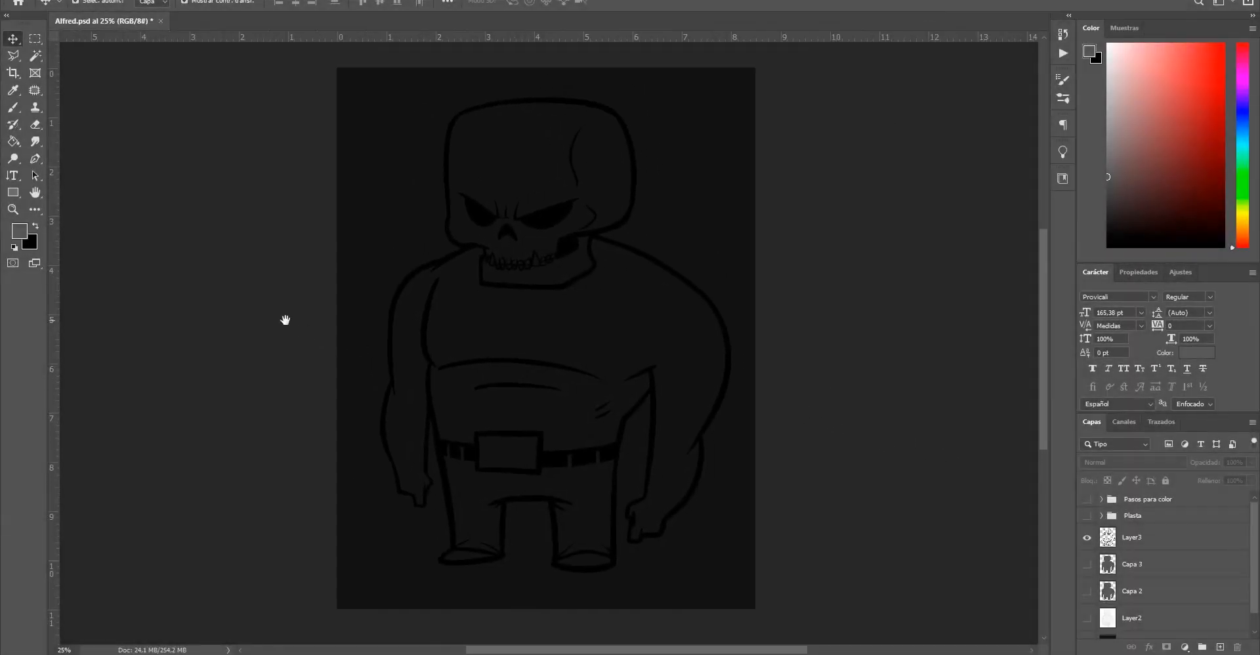
{"action": "left_click_drag", "start_coordinate": [204, 242], "coordinate": [157, 234]}
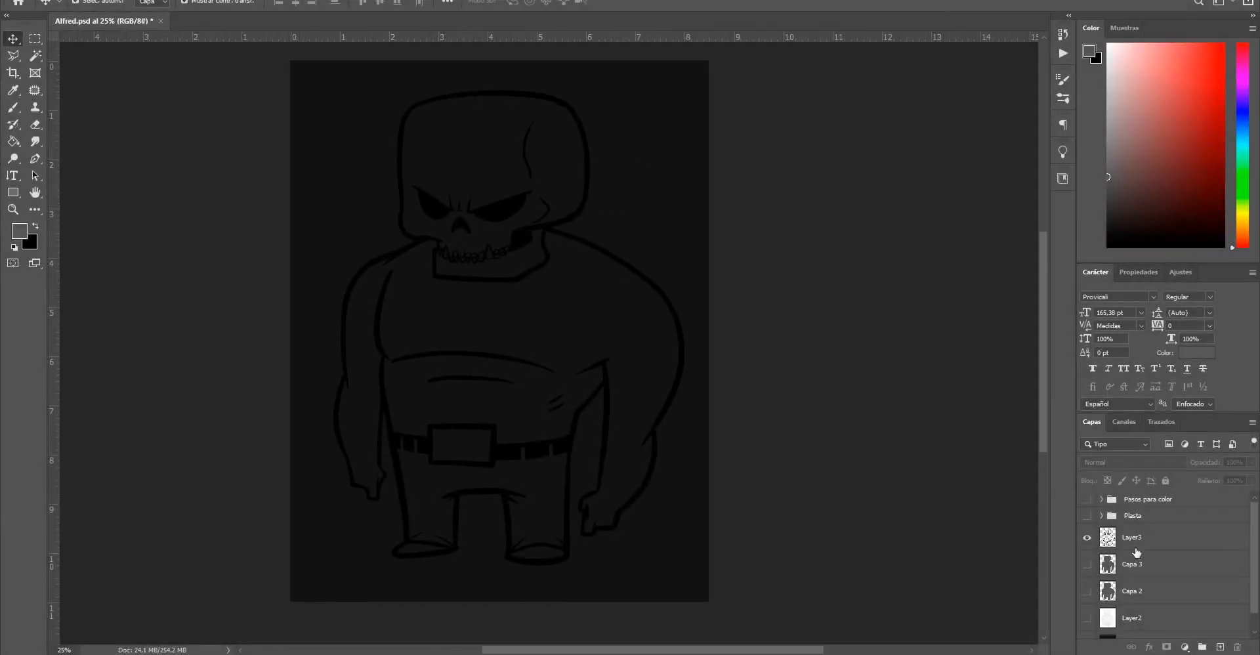
Add a new empty layer directly above Capa 3 and activate the Polygonal Lasso tool
{"action": "left_click", "coordinate": [1220, 647]}
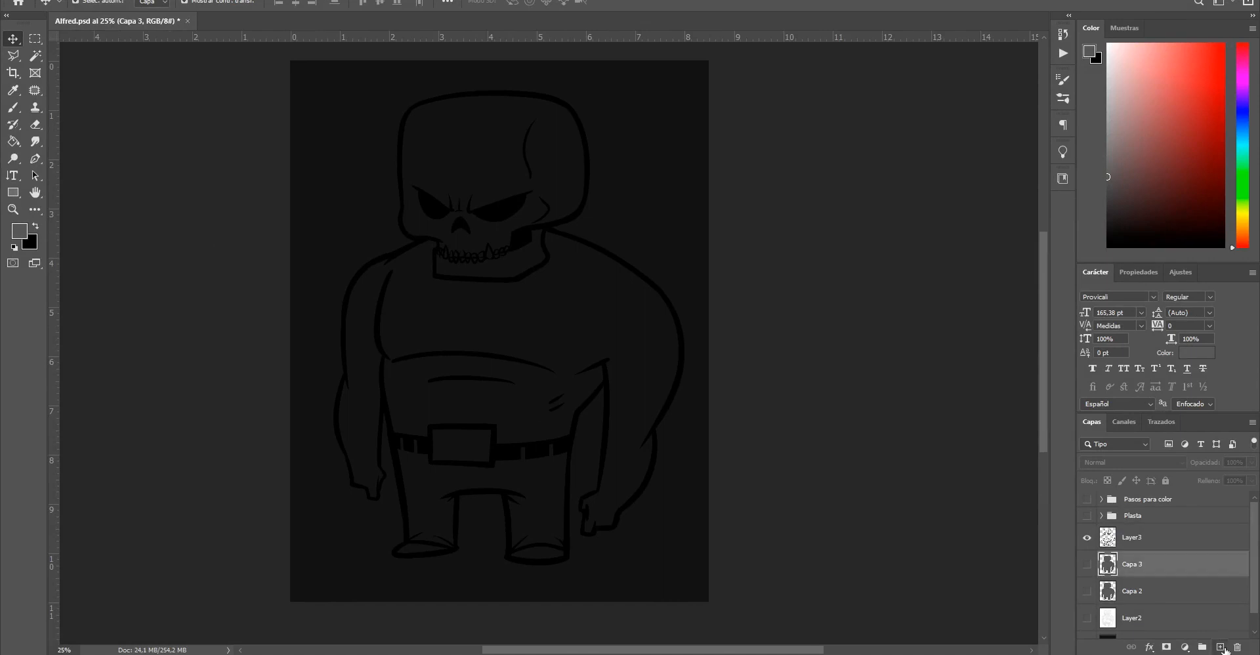
{"action": "left_click", "coordinate": [13, 58]}
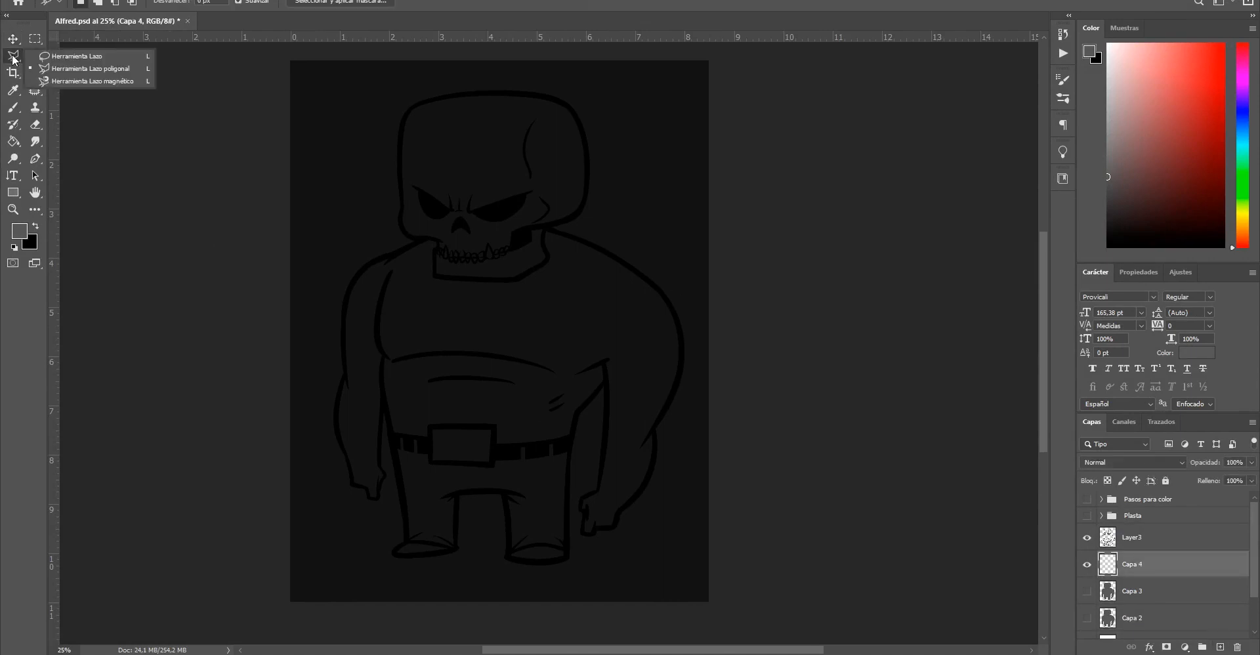
{"action": "left_click", "coordinate": [100, 68]}
{"action": "left_click", "coordinate": [16, 60]}
Start a polygonal lasso selection at the skull's upper left corner and trace down its left side to the cheek's lower edge
{"action": "left_click", "coordinate": [417, 128], "text": "ctrl"}
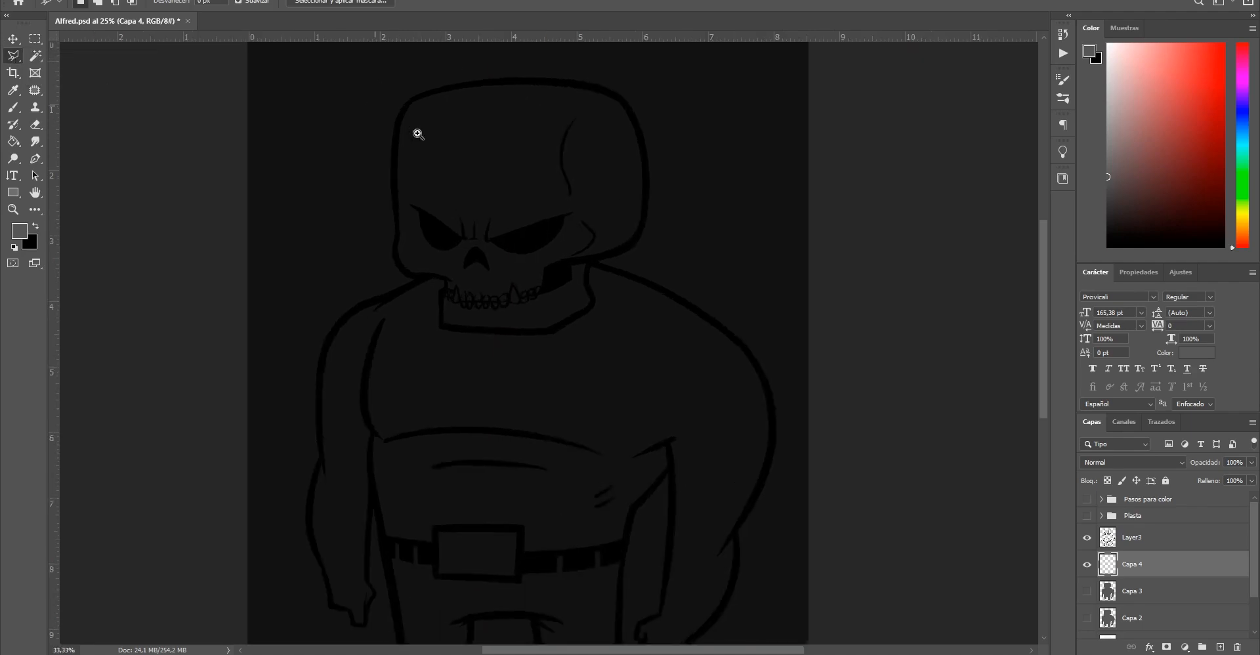
{"action": "left_click", "coordinate": [424, 127]}
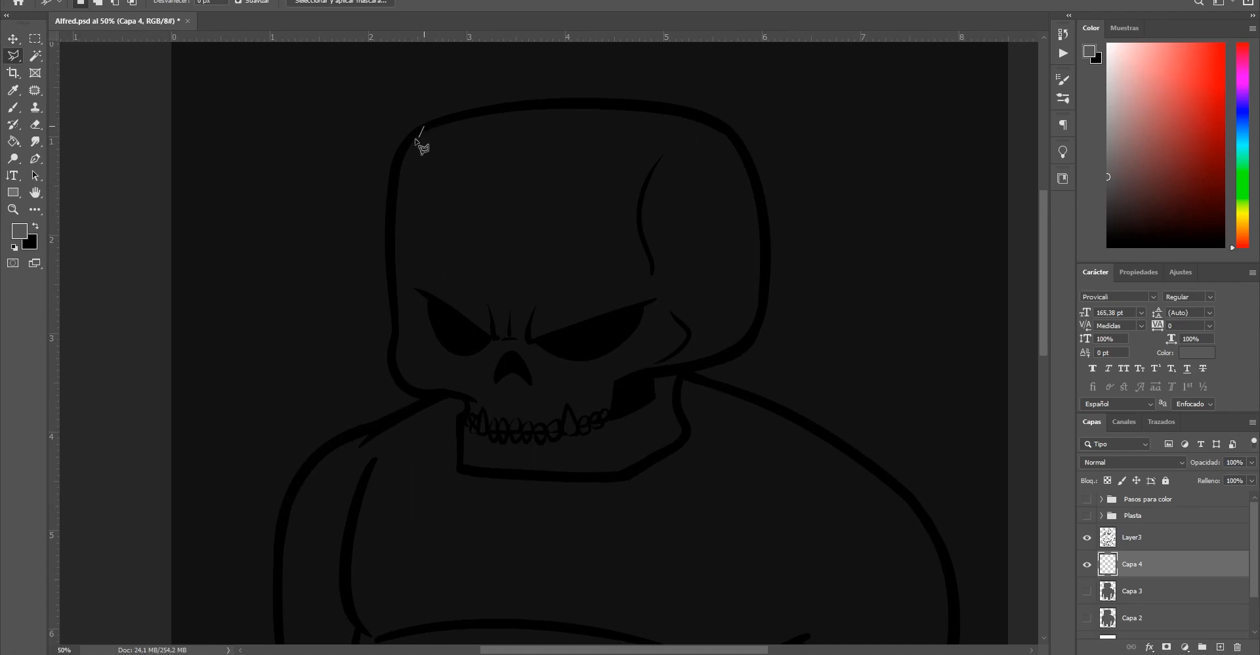
{"action": "left_click", "coordinate": [407, 141]}
{"action": "left_click", "coordinate": [394, 172]}
{"action": "left_click", "coordinate": [389, 233]}
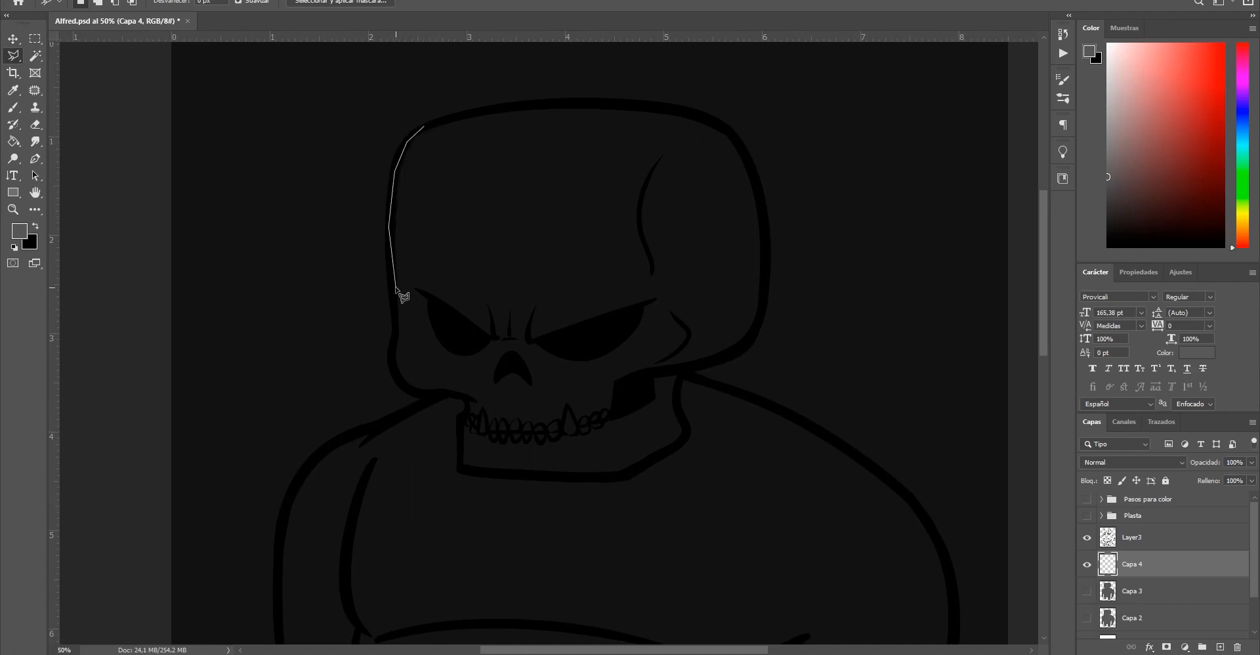
{"action": "left_click", "coordinate": [394, 335]}
{"action": "left_click", "coordinate": [391, 361]}
{"action": "left_click", "coordinate": [397, 380]}
{"action": "left_click", "coordinate": [432, 394]}
{"action": "left_click", "coordinate": [454, 392]}
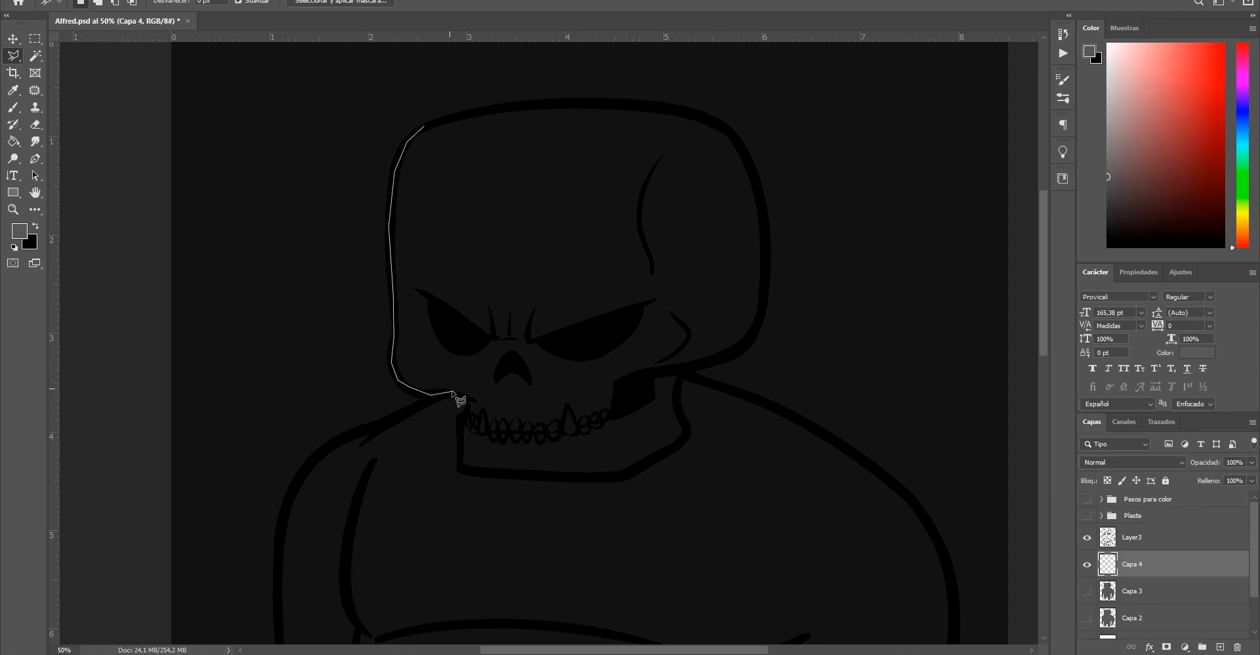
Continue the polygonal lasso selection around the open jaw, along the chin and up the neck to the skull's right cheek
{"action": "left_click", "coordinate": [461, 396]}
{"action": "left_click", "coordinate": [466, 413]}
{"action": "left_click", "coordinate": [460, 470]}
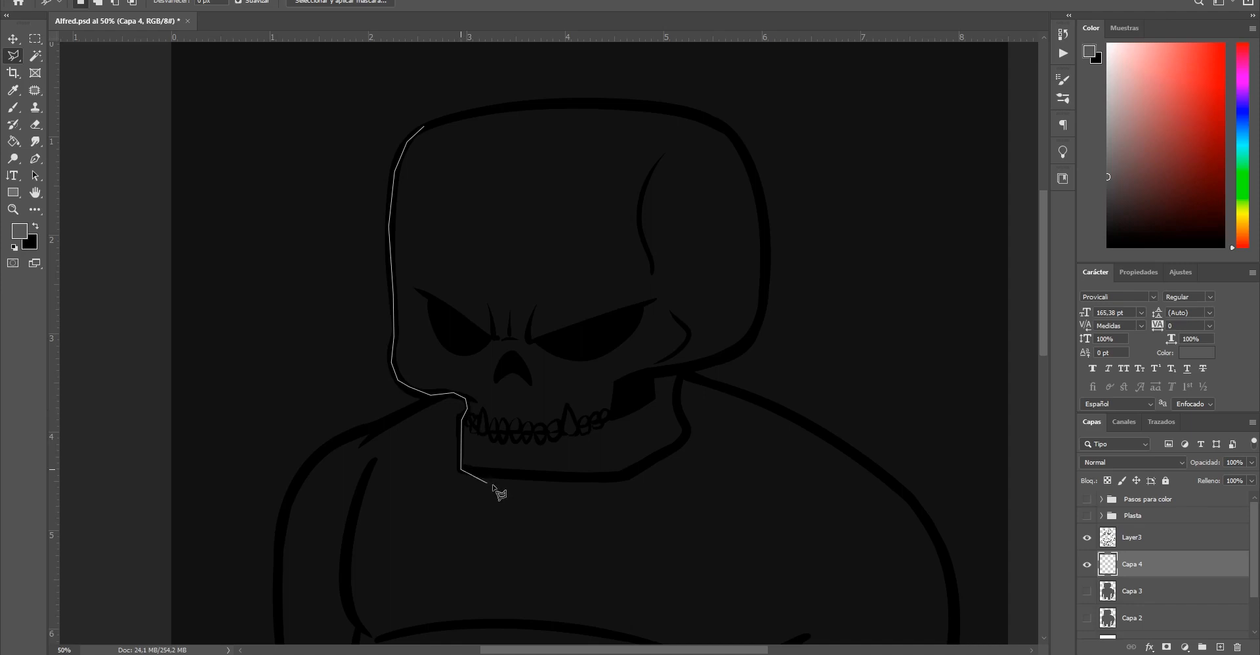
{"action": "left_click", "coordinate": [571, 477]}
{"action": "left_click", "coordinate": [617, 475]}
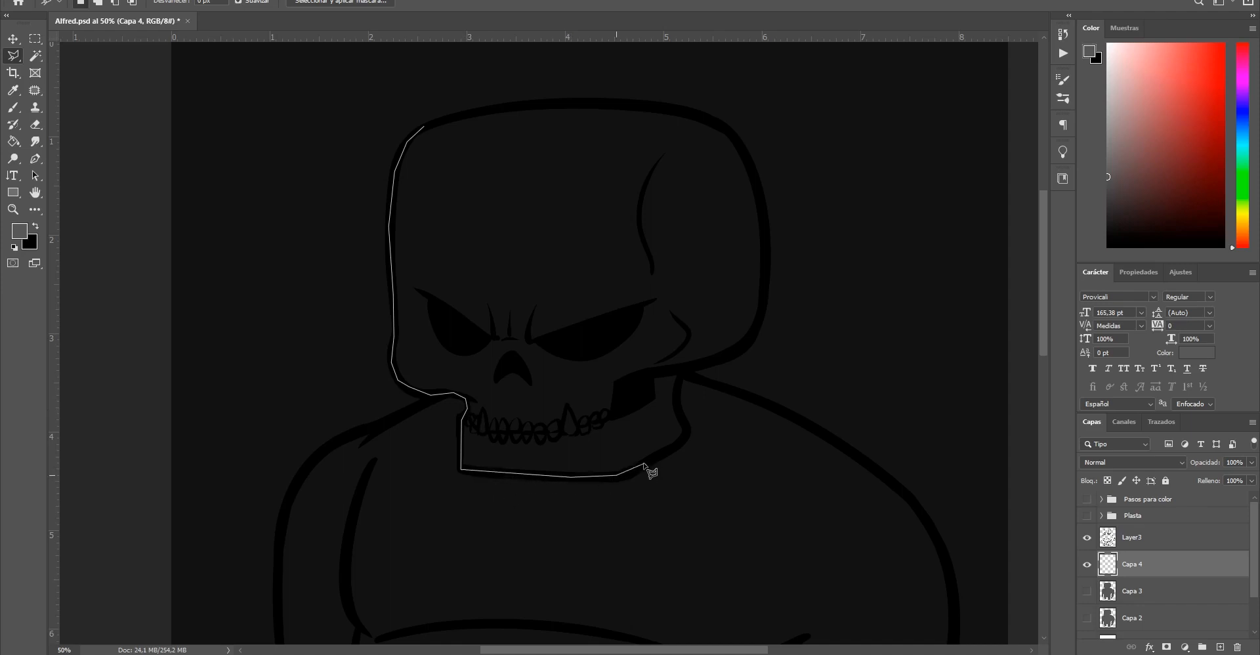
{"action": "left_click", "coordinate": [644, 463]}
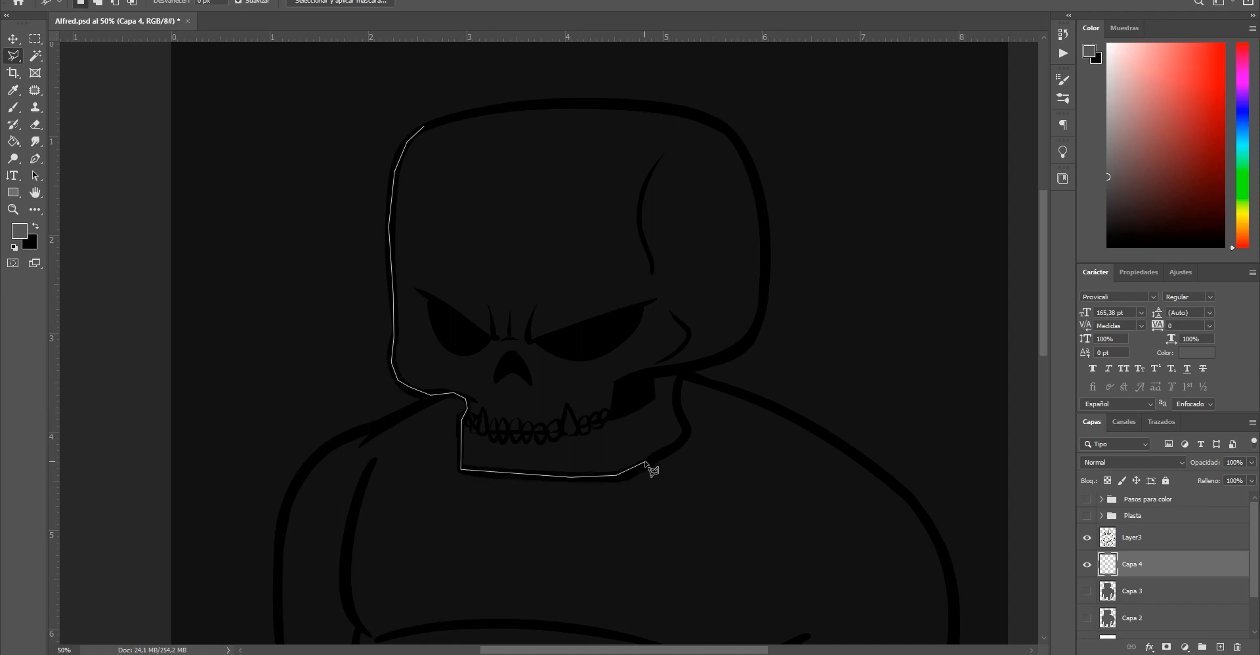
{"action": "left_click", "coordinate": [687, 438]}
{"action": "left_click", "coordinate": [682, 371]}
{"action": "left_click", "coordinate": [703, 363]}
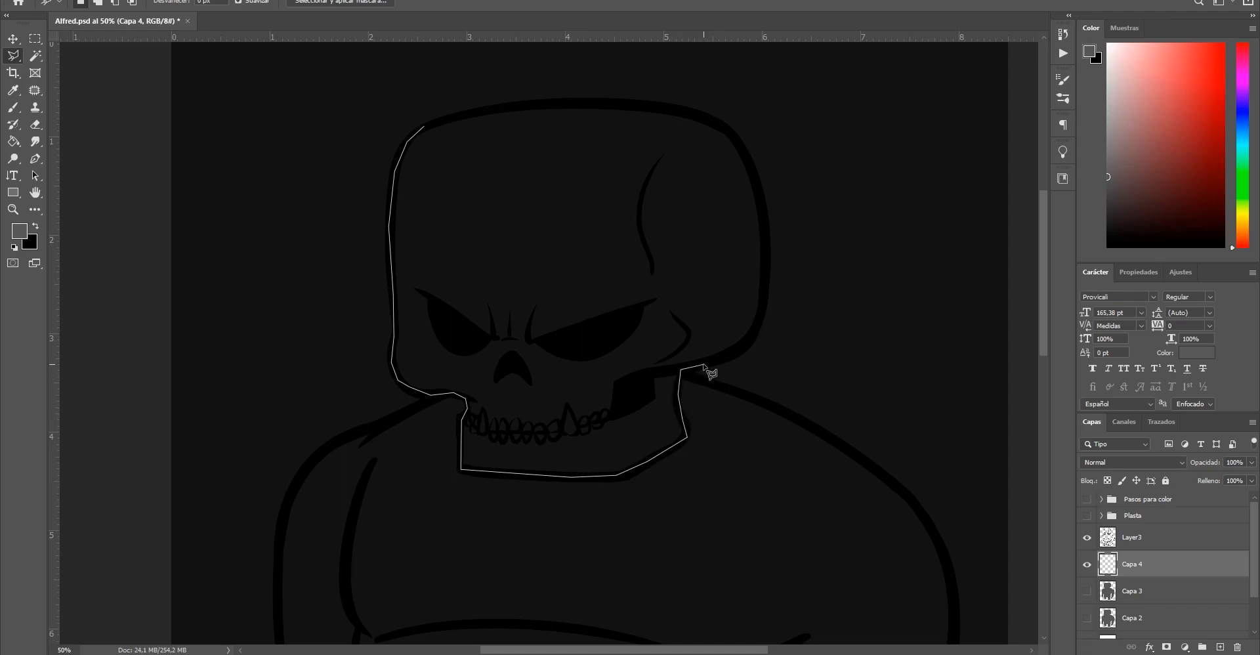
Trace the skull's right side and crown with the polygonal lasso, closing the selection at its starting point
{"action": "left_click", "coordinate": [744, 346]}
{"action": "left_click", "coordinate": [760, 318]}
{"action": "left_click", "coordinate": [766, 251]}
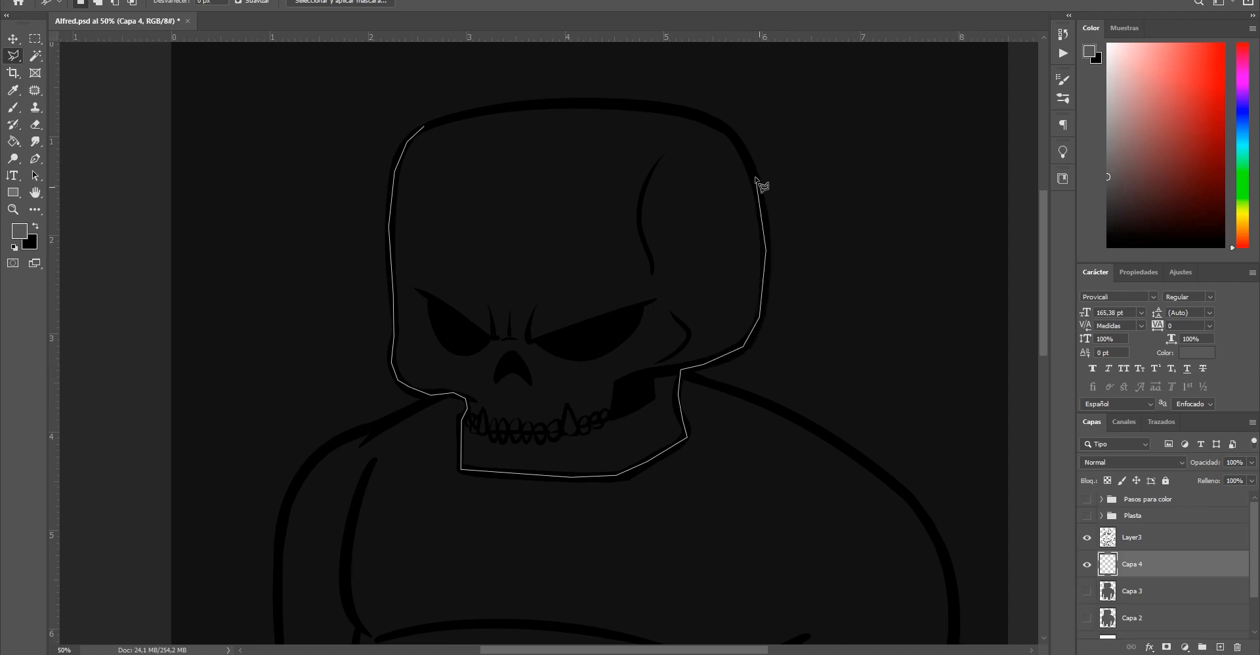
{"action": "left_click", "coordinate": [756, 176]}
{"action": "left_click", "coordinate": [739, 141]}
{"action": "left_click", "coordinate": [714, 118]}
{"action": "left_click", "coordinate": [646, 105]}
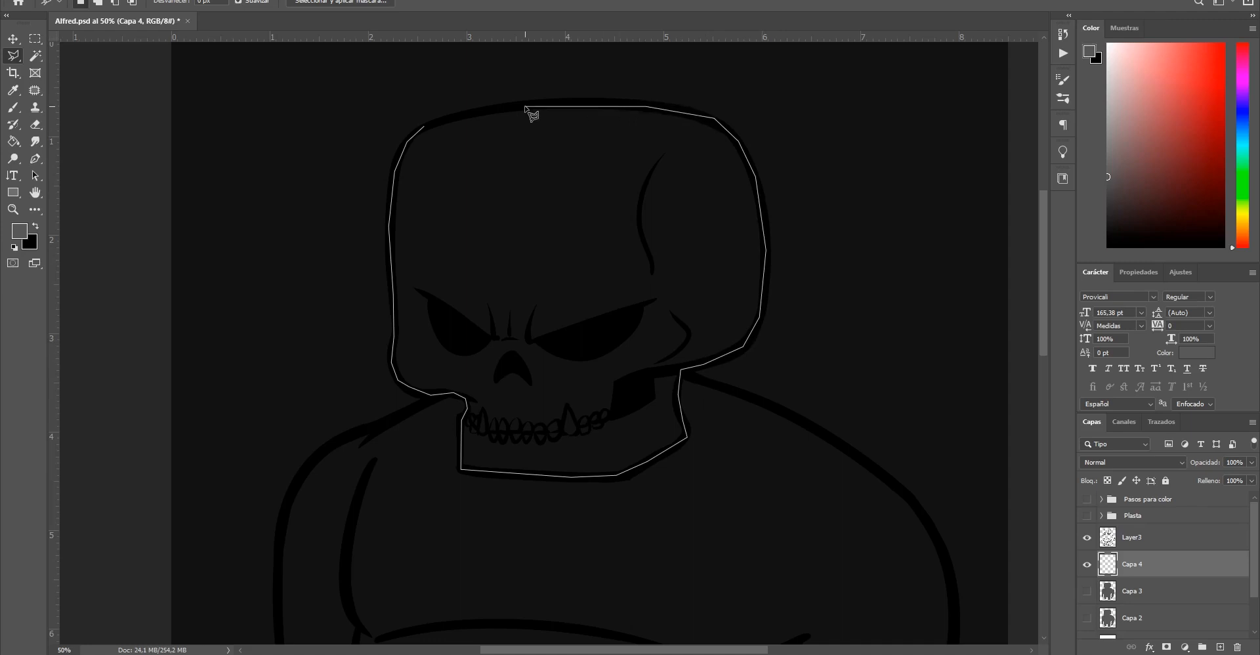
{"action": "left_click", "coordinate": [525, 106]}
{"action": "left_click", "coordinate": [479, 112]}
{"action": "left_click", "coordinate": [427, 126]}
Fill the skull selection on Capa 4 with the grey foreground colour using the Paint Bucket, and deselect it
{"action": "key", "text": "ctrl+minus"}
{"action": "key", "text": "ctrl+minus"}
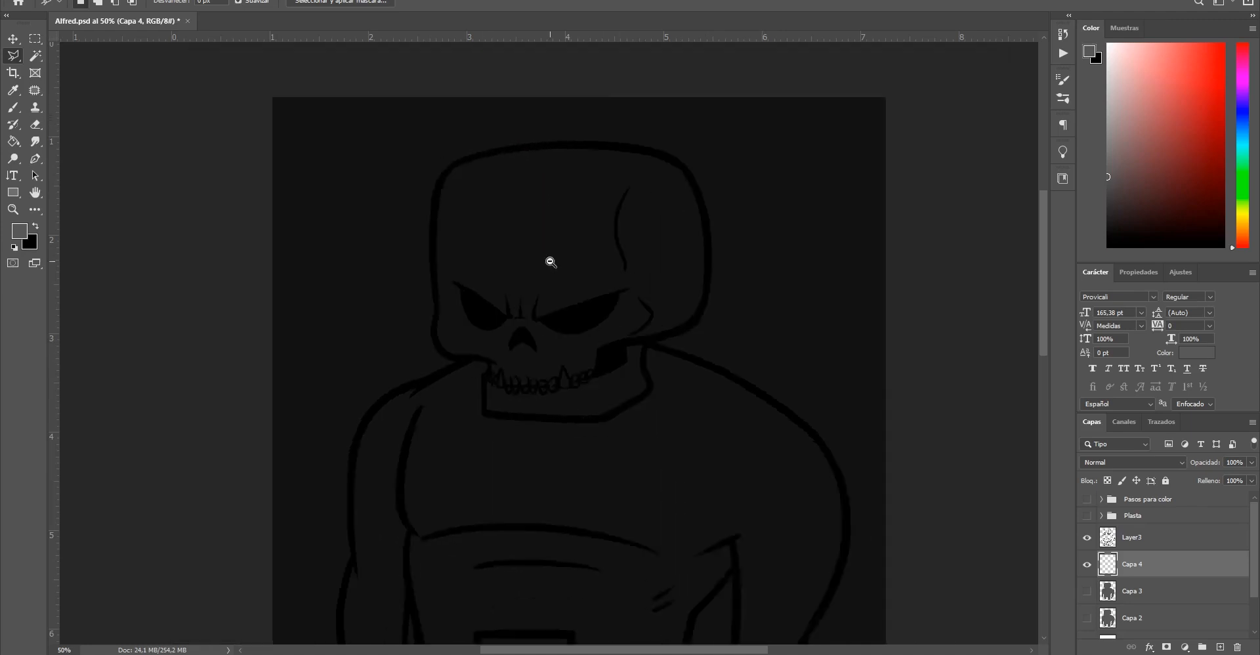
{"action": "scroll", "coordinate": [657, 433], "scroll_direction": "down", "scroll_amount": 2}
{"action": "scroll", "coordinate": [657, 433], "scroll_direction": "right", "scroll_amount": 2}
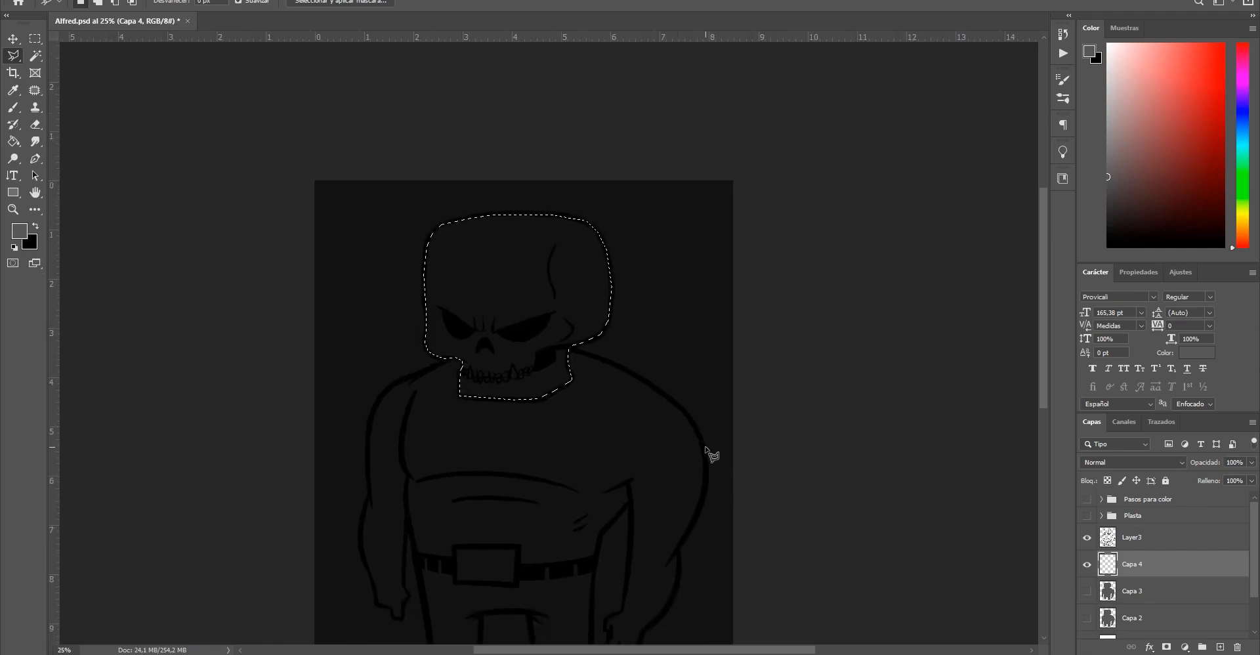
{"action": "key", "text": "g"}
{"action": "key", "text": "shift+g"}
{"action": "key", "text": "shift+g"}
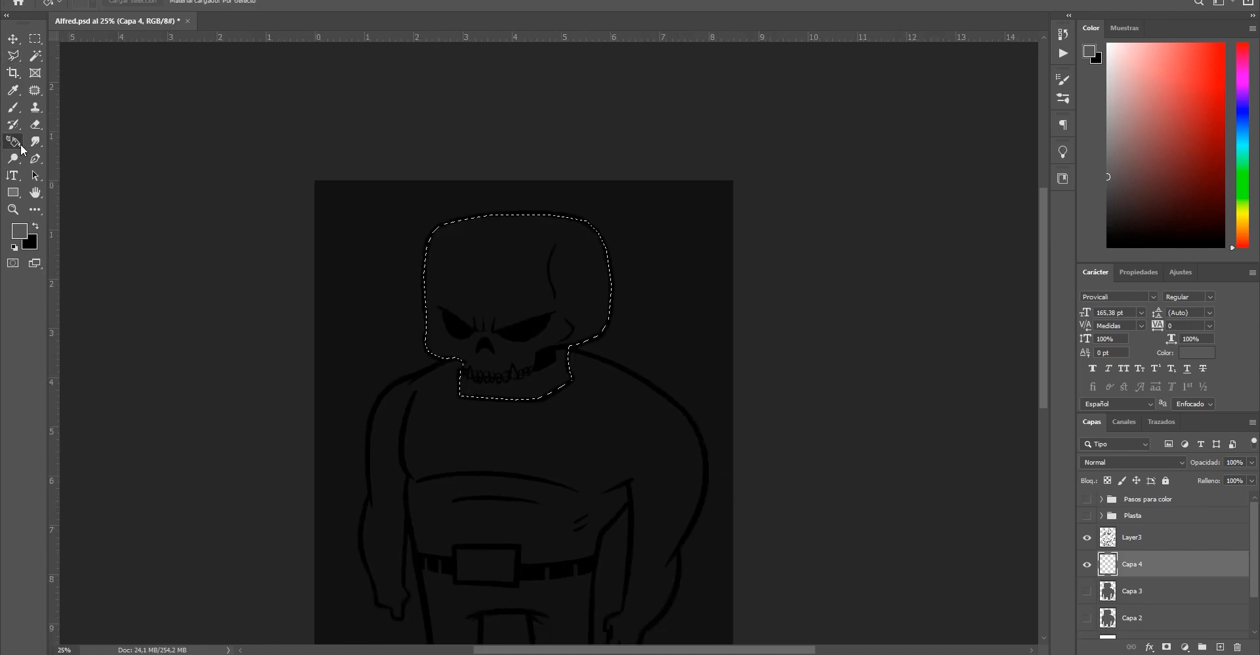
{"action": "key", "text": "shift+g"}
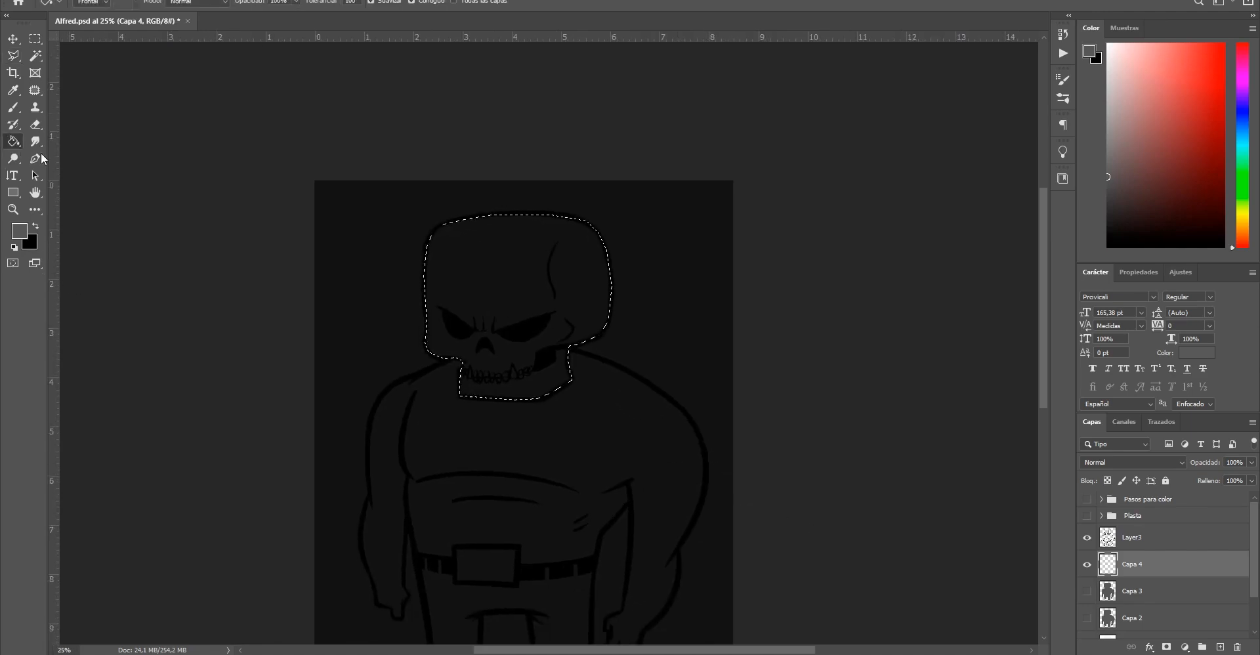
{"action": "left_click", "coordinate": [581, 281]}
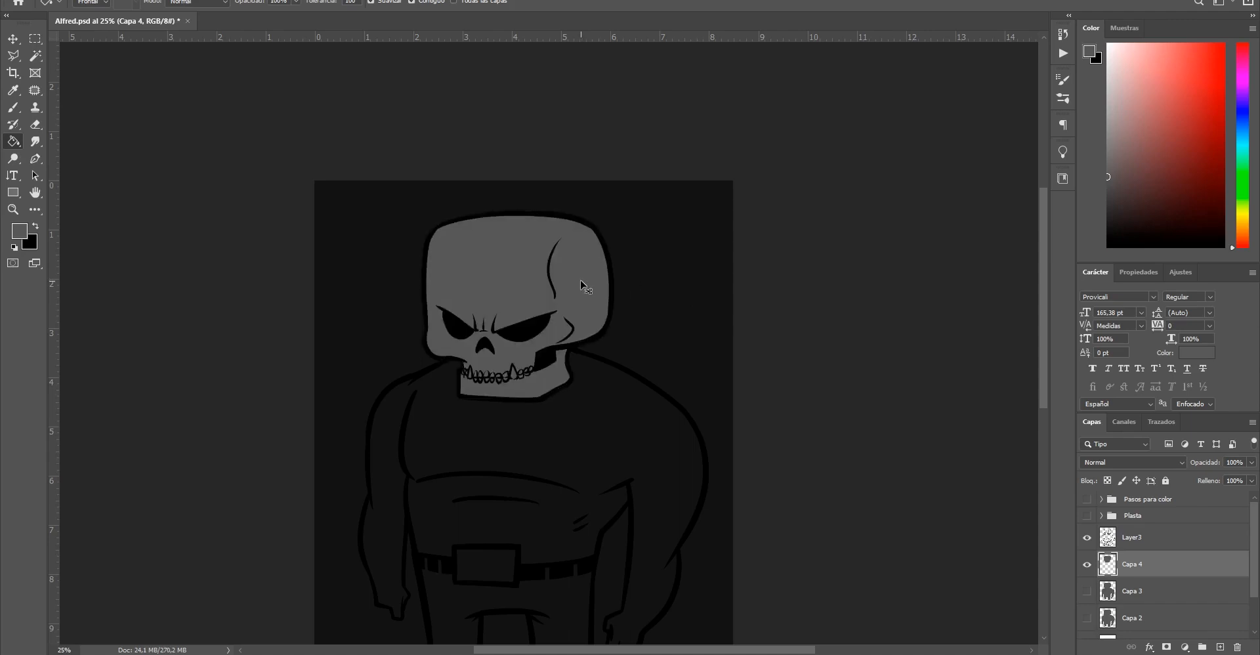
{"action": "key", "text": "ctrl+d"}
Examine the grey skull fill against the line art at several zoom levels
{"action": "key", "text": "v"}
{"action": "left_click", "coordinate": [602, 293], "text": "alt"}
{"action": "left_click", "coordinate": [726, 317]}
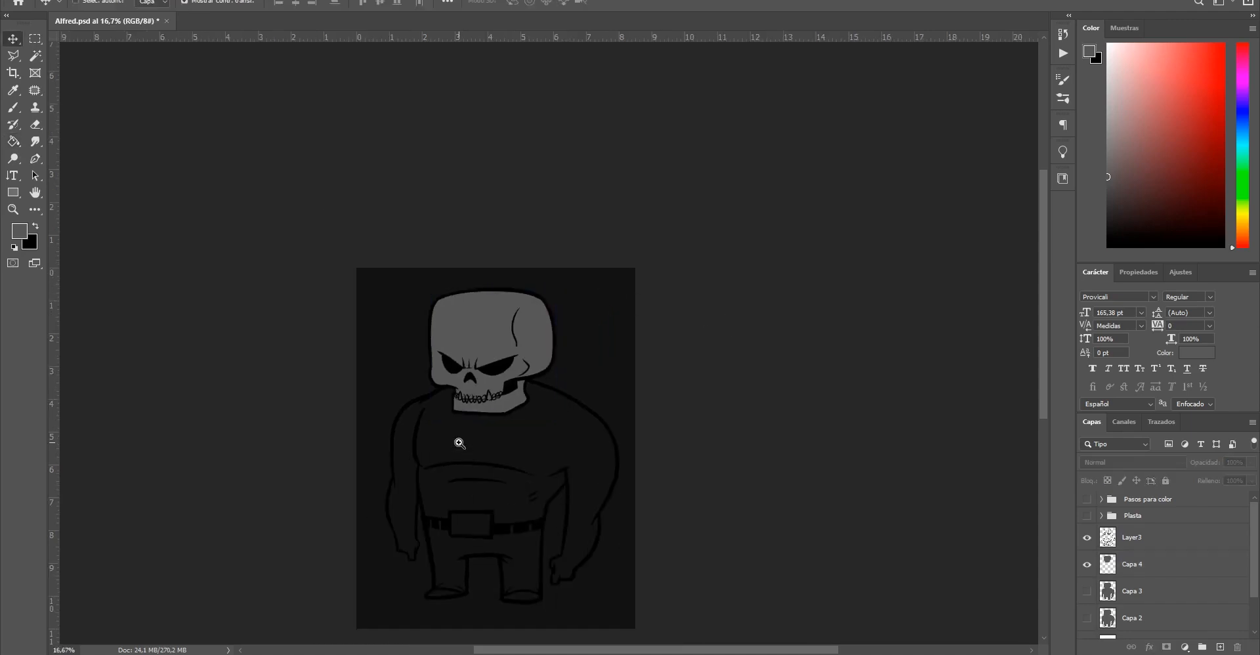
{"action": "left_click", "coordinate": [462, 439], "text": "ctrl"}
{"action": "left_click", "coordinate": [505, 403], "text": "ctrl"}
{"action": "left_click_drag", "start_coordinate": [548, 197], "coordinate": [548, 296]}
{"action": "left_click", "coordinate": [511, 380], "text": "ctrl"}
{"action": "left_click", "coordinate": [681, 333], "text": "alt"}
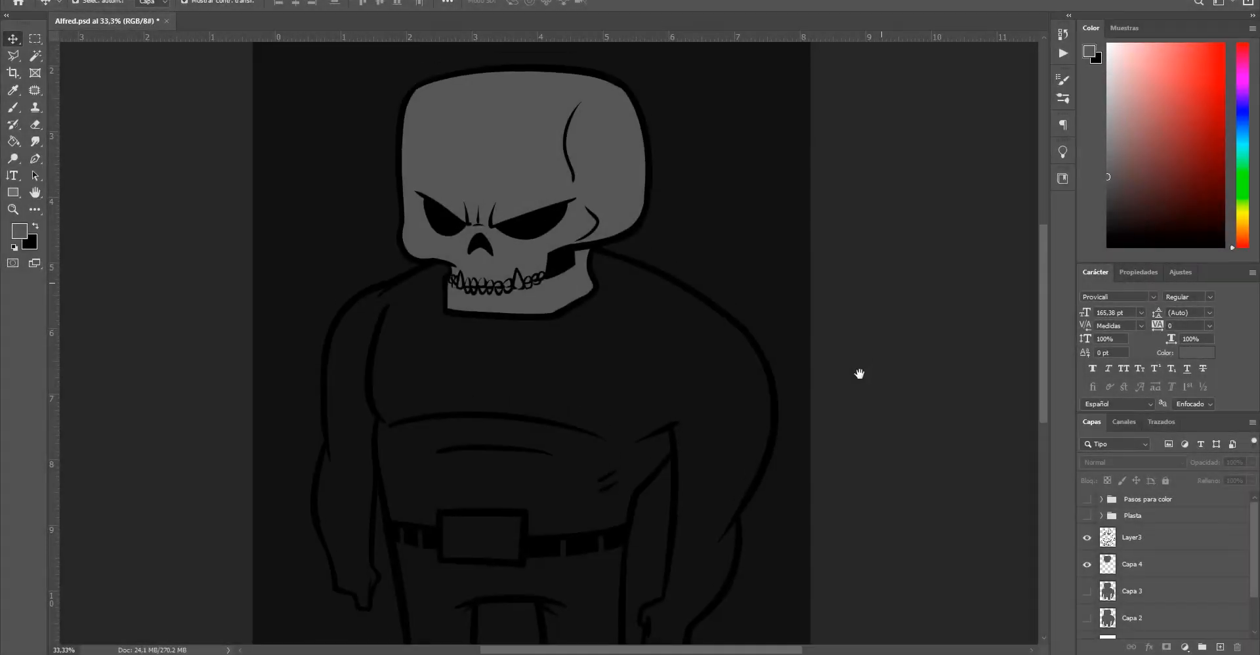
{"action": "mouse_move", "coordinate": [858, 368]}
{"action": "left_mouse_down"}
{"action": "mouse_move", "coordinate": [880, 396]}
{"action": "mouse_move", "coordinate": [854, 390]}
{"action": "left_mouse_up"}
{"action": "mouse_move", "coordinate": [728, 425]}
{"action": "left_mouse_down"}
{"action": "mouse_move", "coordinate": [734, 450]}
{"action": "mouse_move", "coordinate": [695, 444]}
{"action": "mouse_move", "coordinate": [766, 436]}
{"action": "mouse_move", "coordinate": [733, 428]}
{"action": "left_mouse_up"}
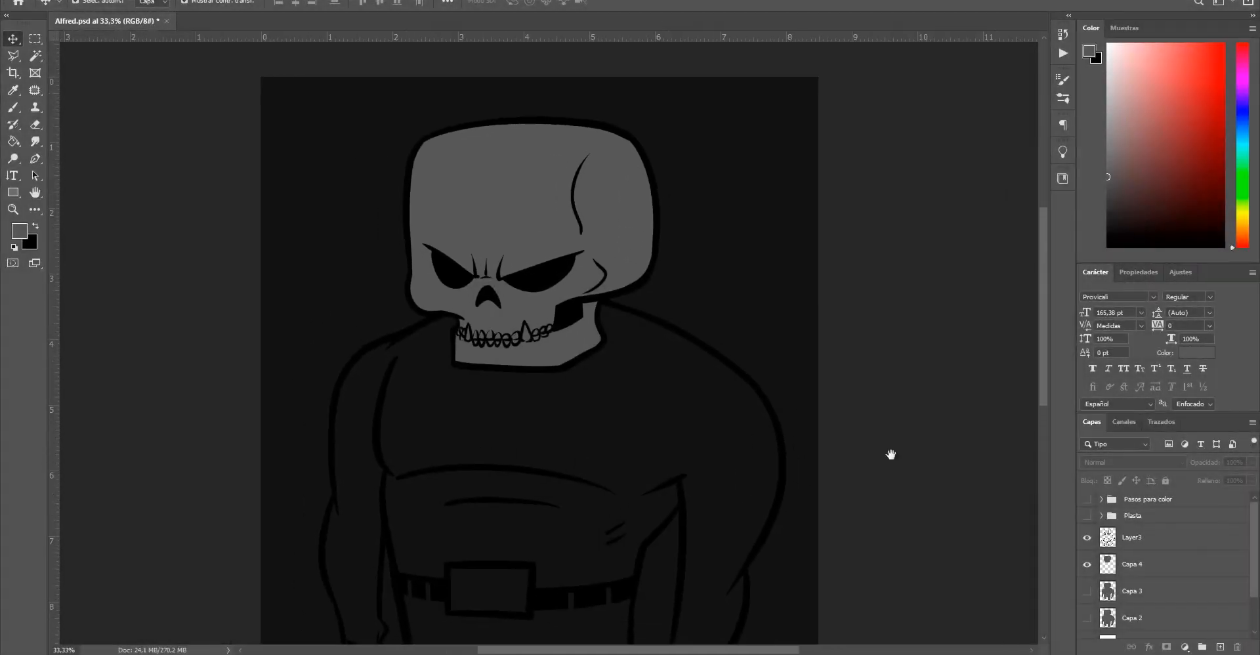
{"action": "left_click", "coordinate": [775, 475], "text": "alt"}
{"action": "left_click_drag", "start_coordinate": [593, 422], "coordinate": [729, 450]}
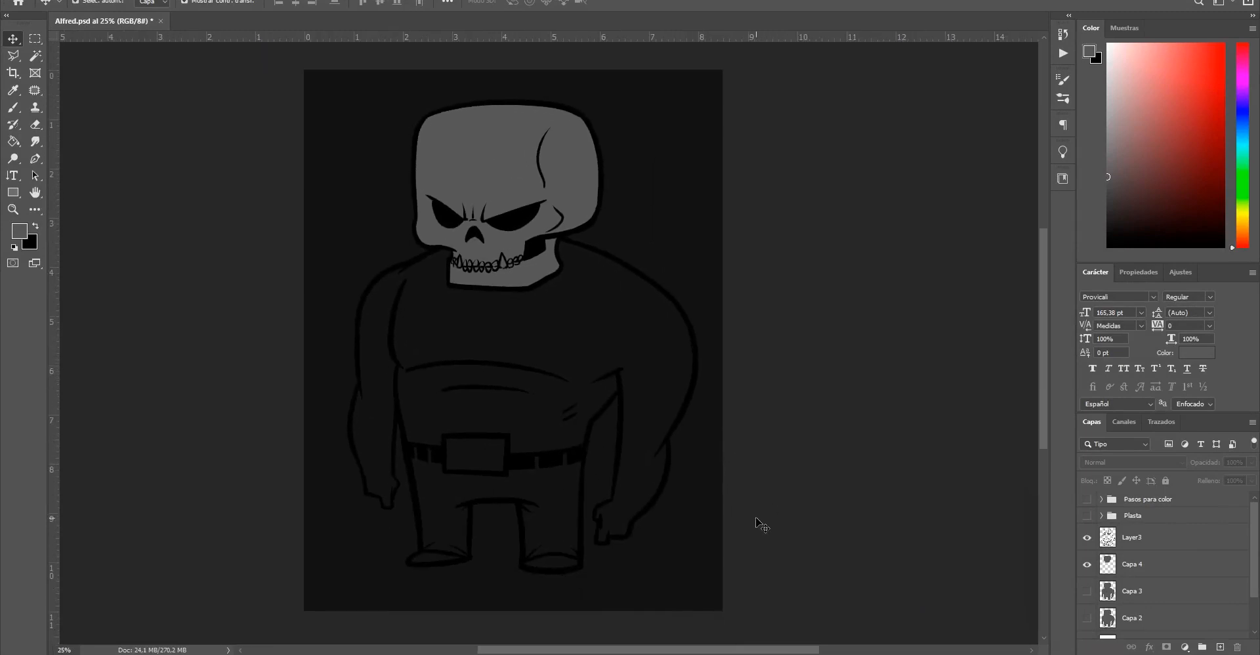
Review the Pasos para color notes and hide them again, switching visibility from Capa 4 to Capa 2
{"action": "left_click", "coordinate": [1084, 500]}
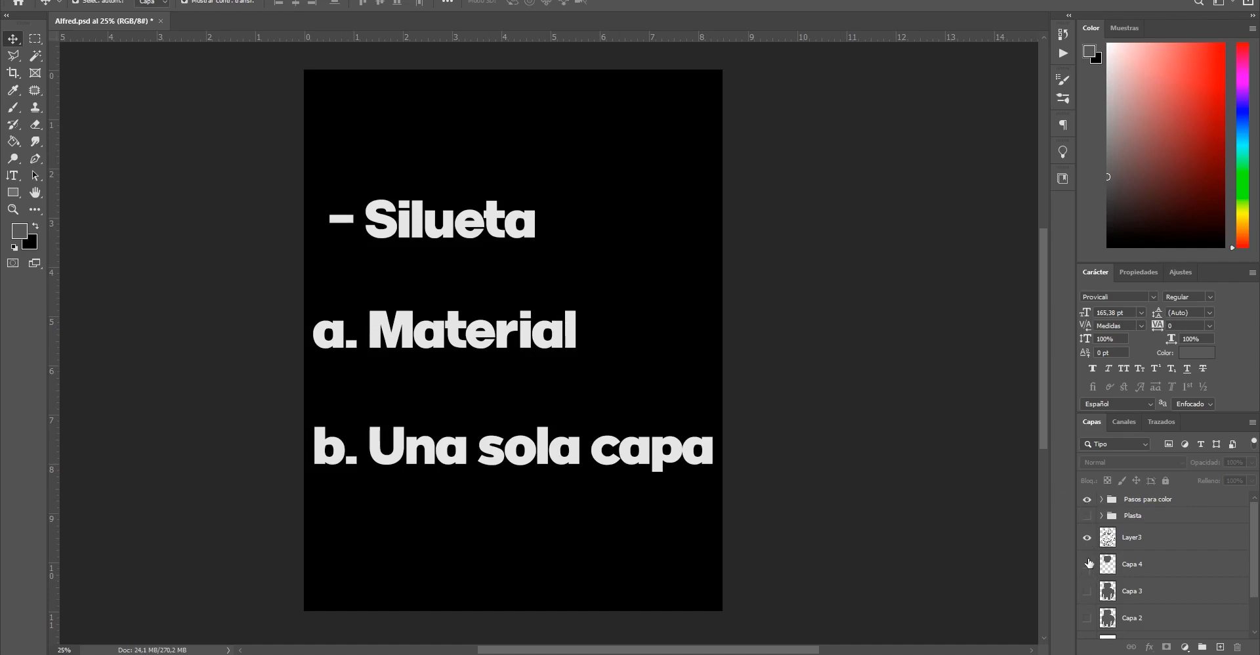
{"action": "left_click", "coordinate": [1086, 500]}
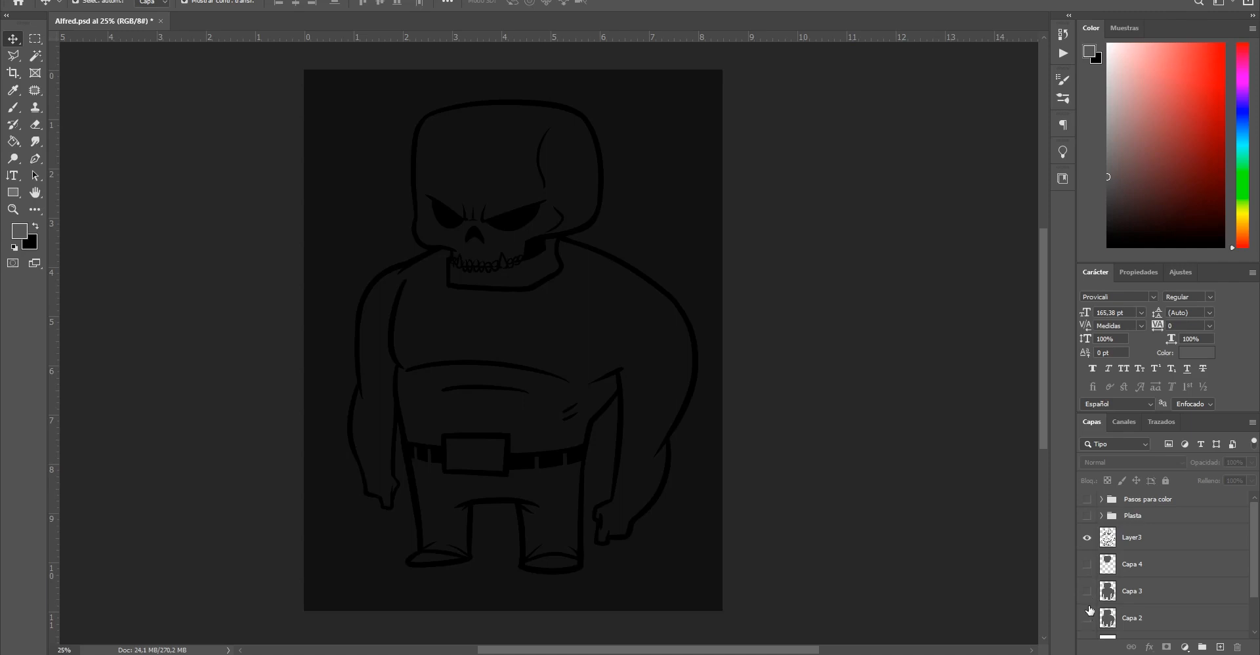
{"action": "left_click", "coordinate": [1086, 619]}
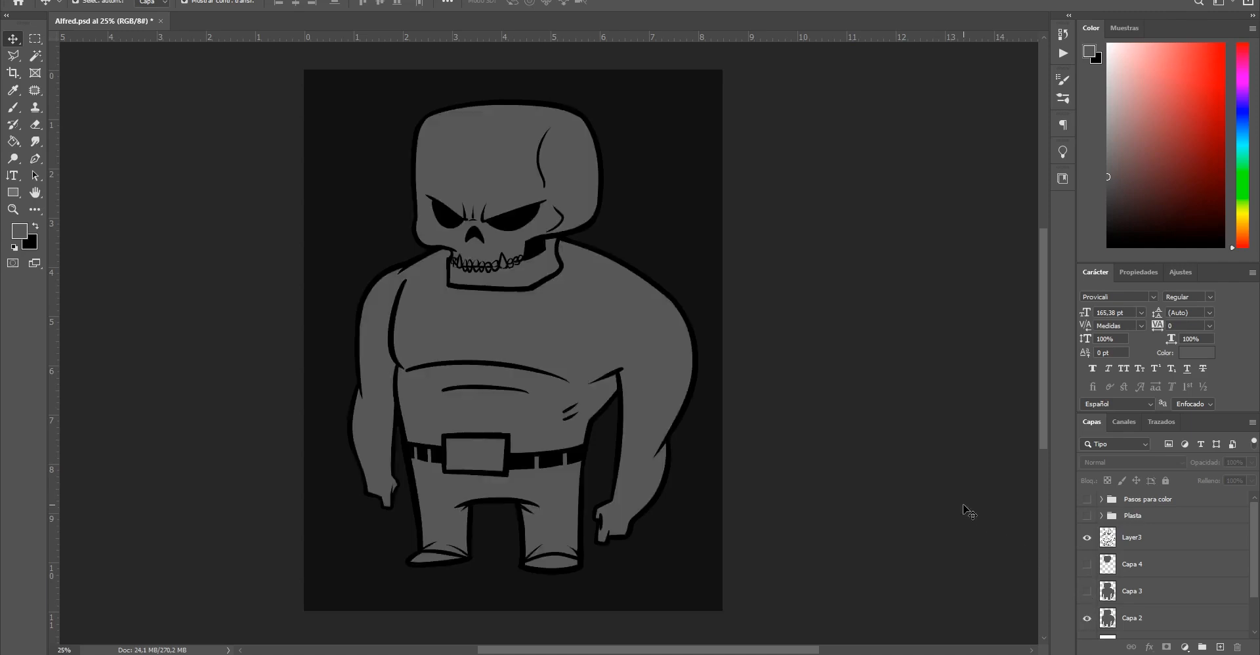
Delete the Capa 3 and Capa 4 layers, keeping Capa 2 as the only grey base
{"action": "left_click", "coordinate": [1151, 593]}
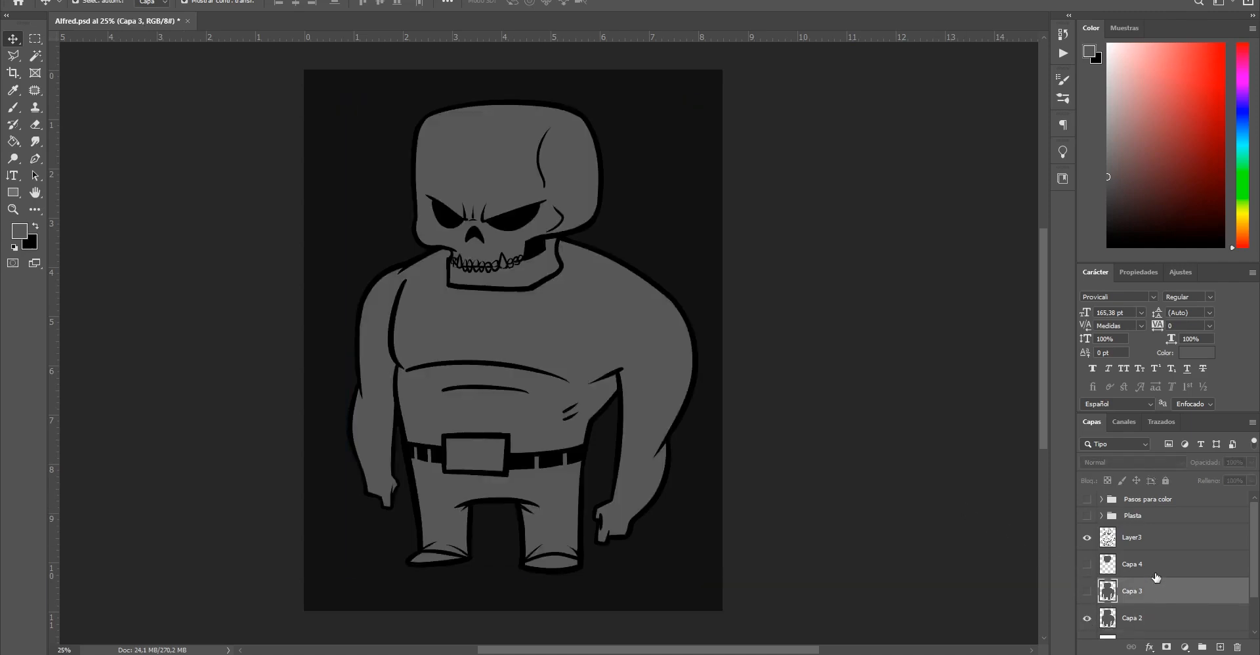
{"action": "left_click", "coordinate": [1157, 575], "text": "shift"}
{"action": "key", "text": "Delete"}
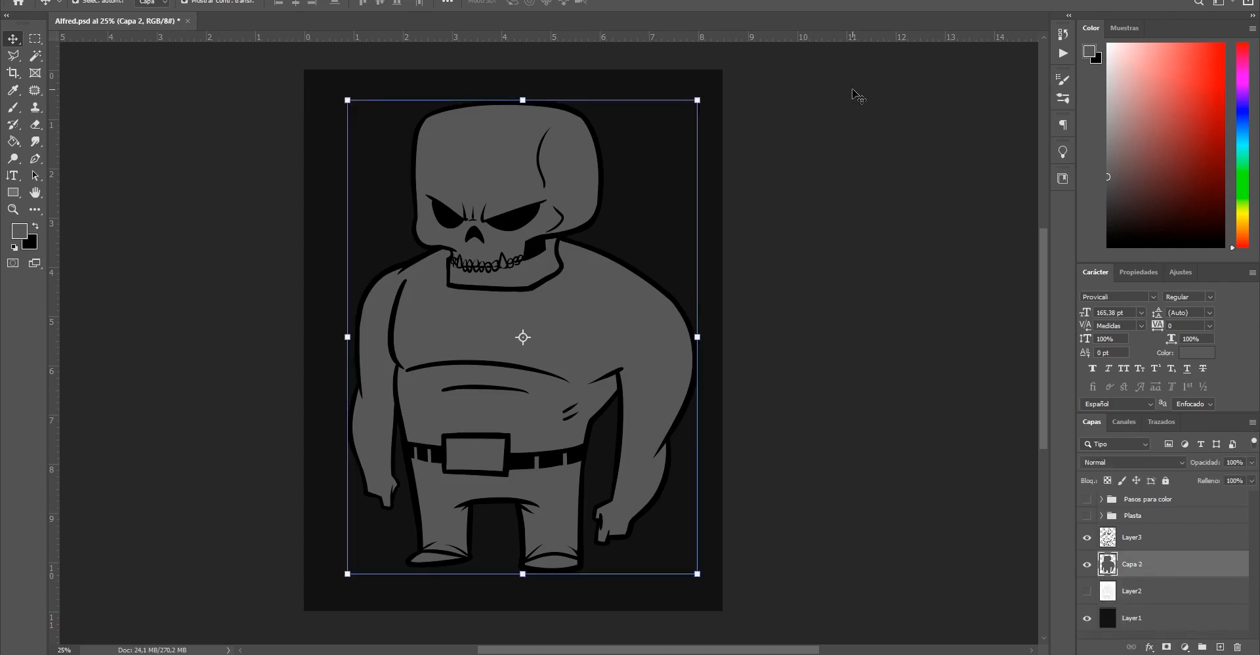
Add a new empty layer above Capa 2 and rename Capa 2 as Silueta
{"action": "left_click", "coordinate": [859, 287]}
{"action": "left_click", "coordinate": [639, 354], "text": "ctrl"}
{"action": "left_click", "coordinate": [921, 512], "text": "alt"}
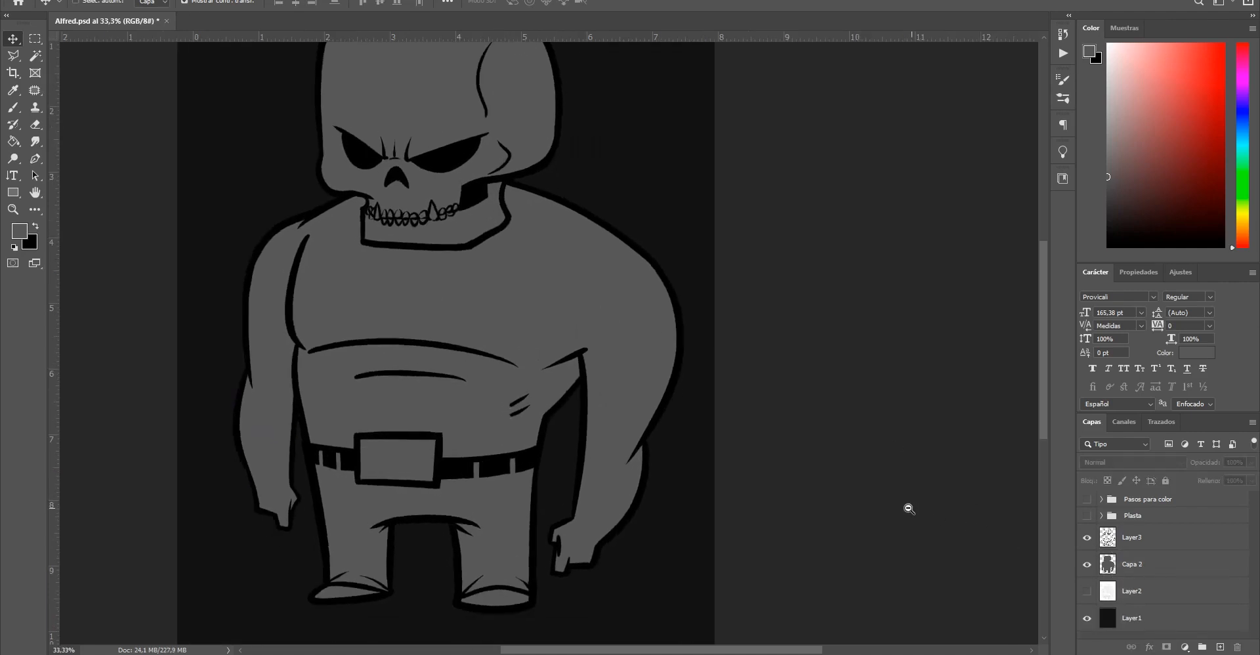
{"action": "left_click_drag", "start_coordinate": [588, 391], "coordinate": [699, 463]}
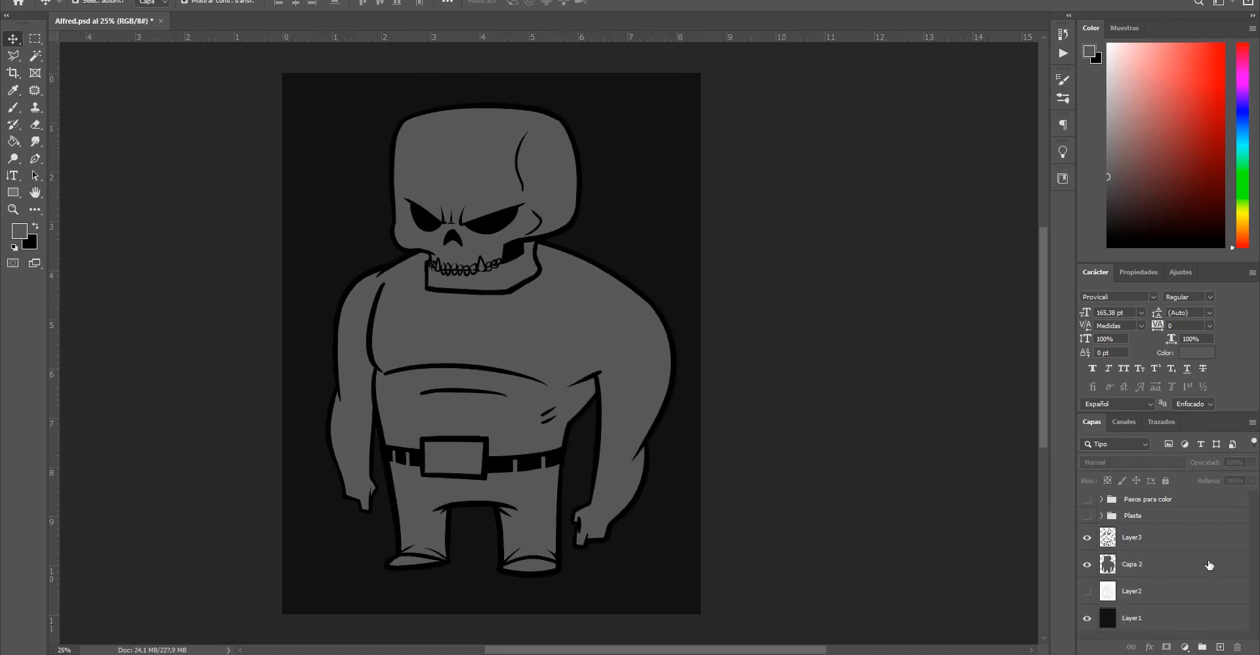
{"action": "left_click", "coordinate": [1170, 564]}
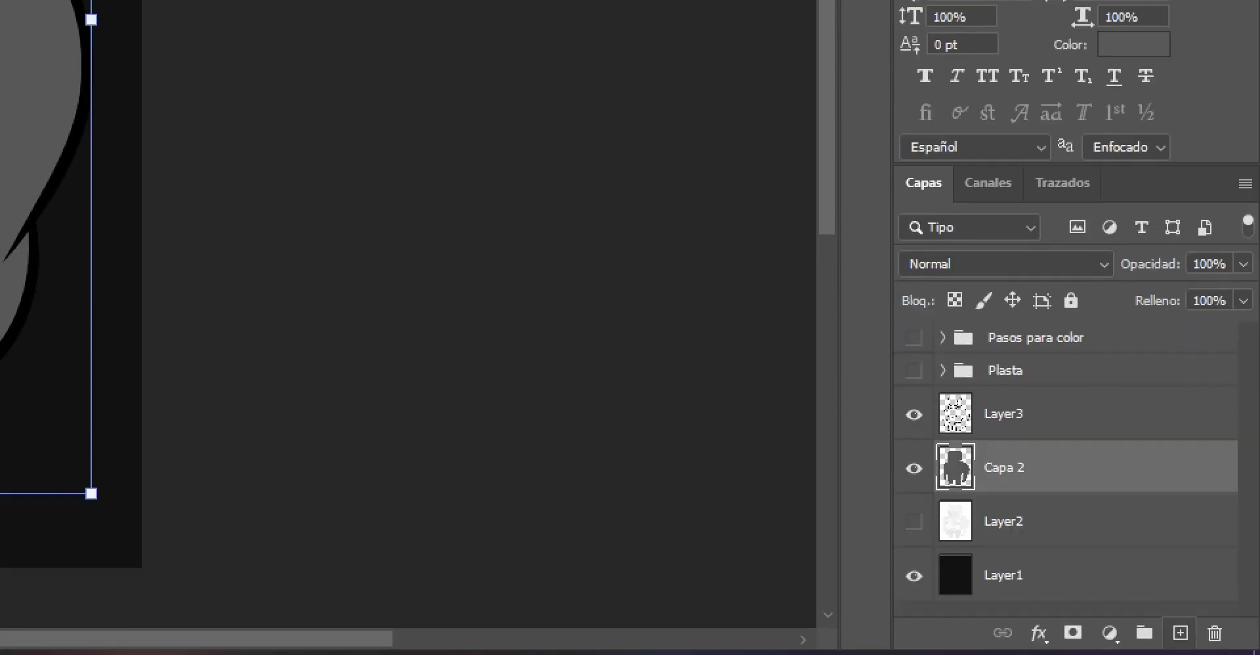
{"action": "mouse_move", "coordinate": [1035, 406]}
{"action": "left_mouse_down"}
{"action": "mouse_move", "coordinate": [991, 397]}
{"action": "mouse_move", "coordinate": [944, 424]}
{"action": "mouse_move", "coordinate": [1027, 414]}
{"action": "left_mouse_up"}
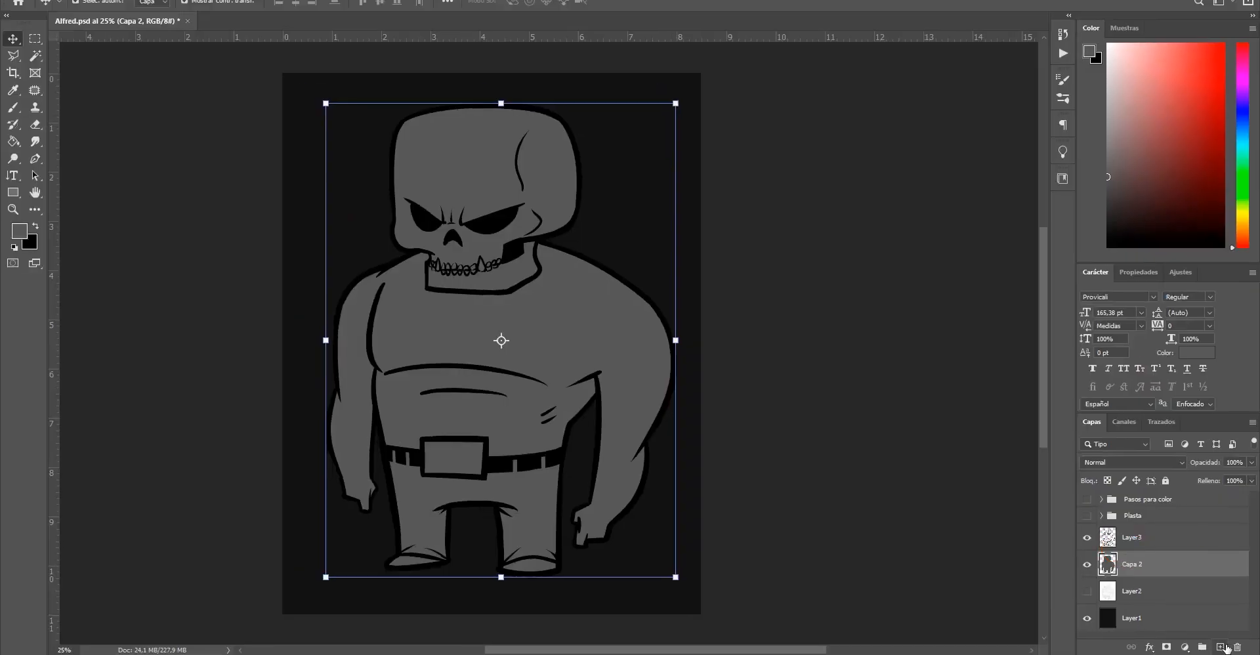
{"action": "left_click", "coordinate": [1219, 649]}
{"action": "double_click", "coordinate": [1132, 590]}
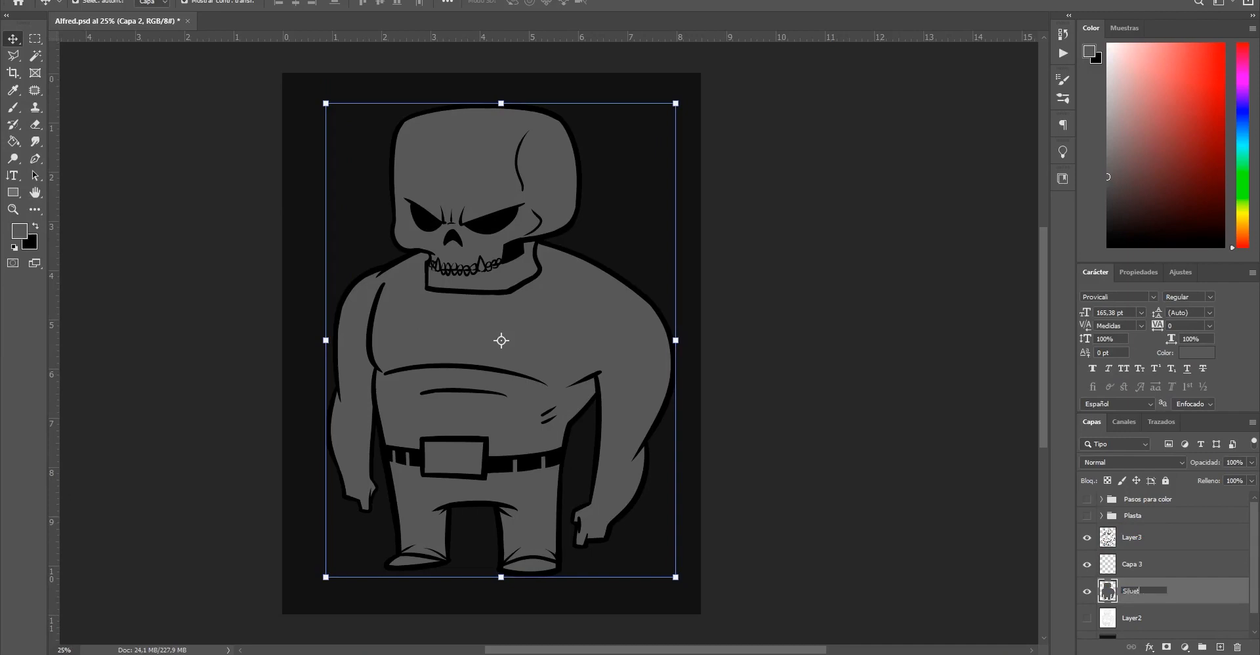
{"action": "key", "text": "Return"}
Rename the line art layer Layer3 as linea
{"action": "double_click", "coordinate": [1135, 537]}
{"action": "type", "text": "liena"}
{"action": "key", "text": "Return"}
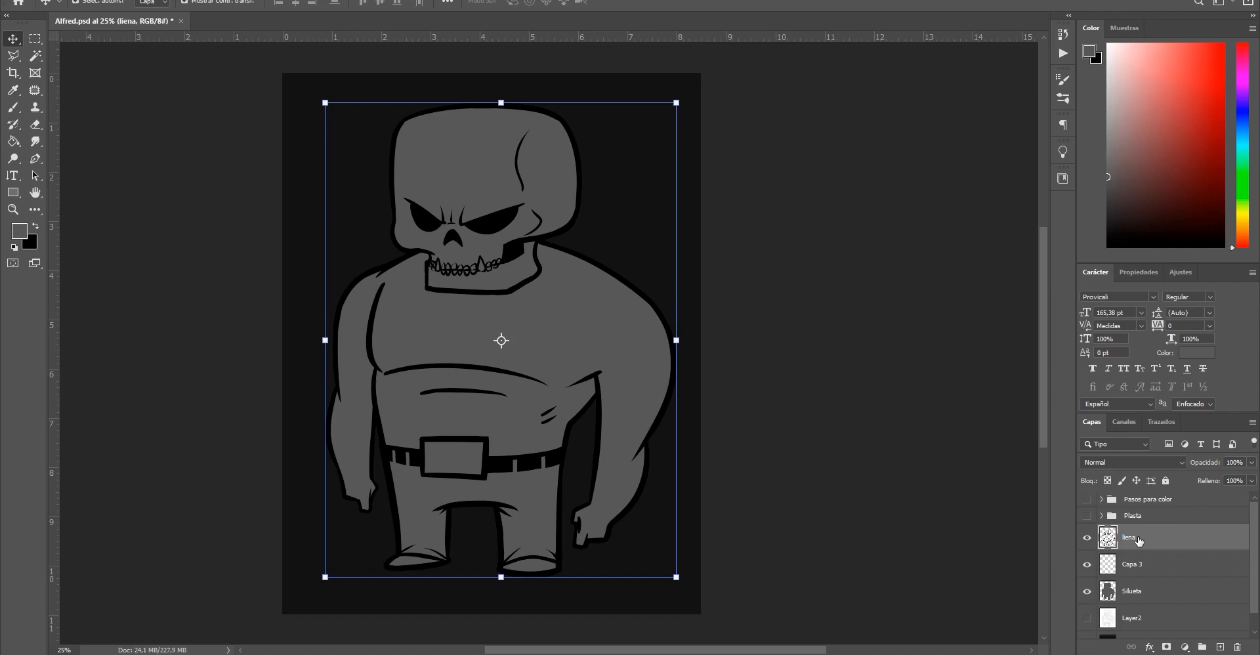
{"action": "double_click", "coordinate": [1129, 538]}
{"action": "type", "text": "linea"}
{"action": "key", "text": "Return"}
Rename the empty layer between linea and Silueta as color1
{"action": "left_click", "coordinate": [1133, 568]}
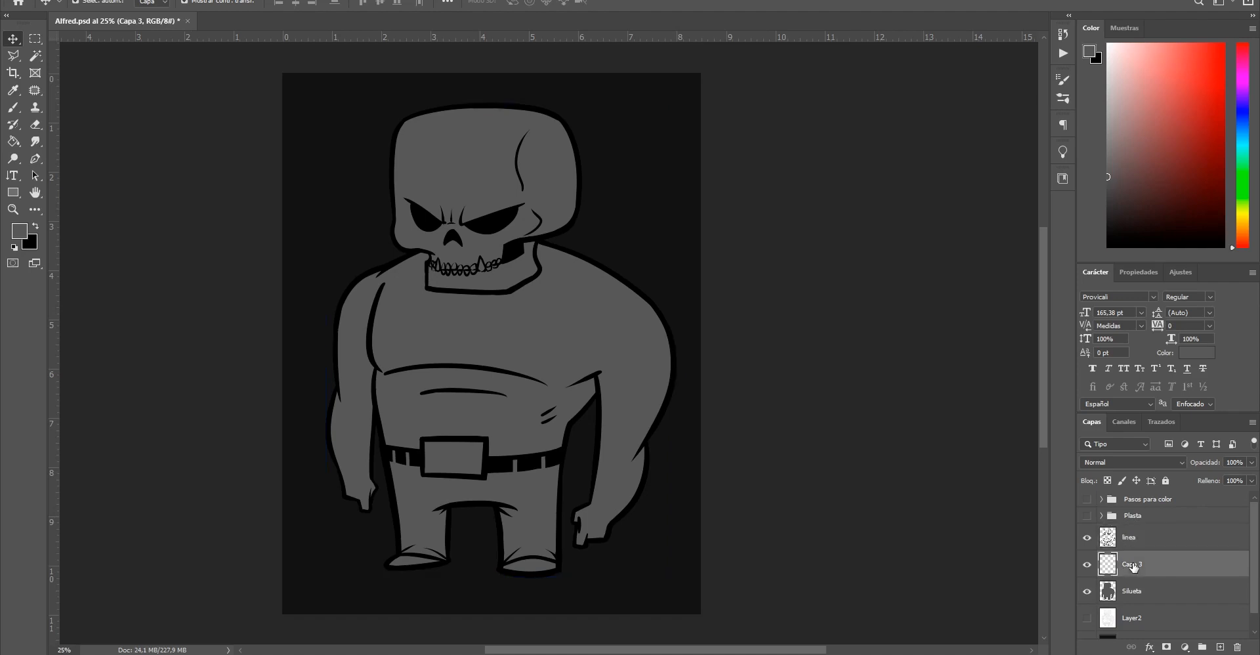
{"action": "double_click", "coordinate": [1133, 564]}
{"action": "type", "text": "color1"}
{"action": "key", "text": "Return"}
{"action": "key", "text": "ctrl+plus"}
{"action": "left_click_drag", "start_coordinate": [737, 402], "coordinate": [801, 419]}
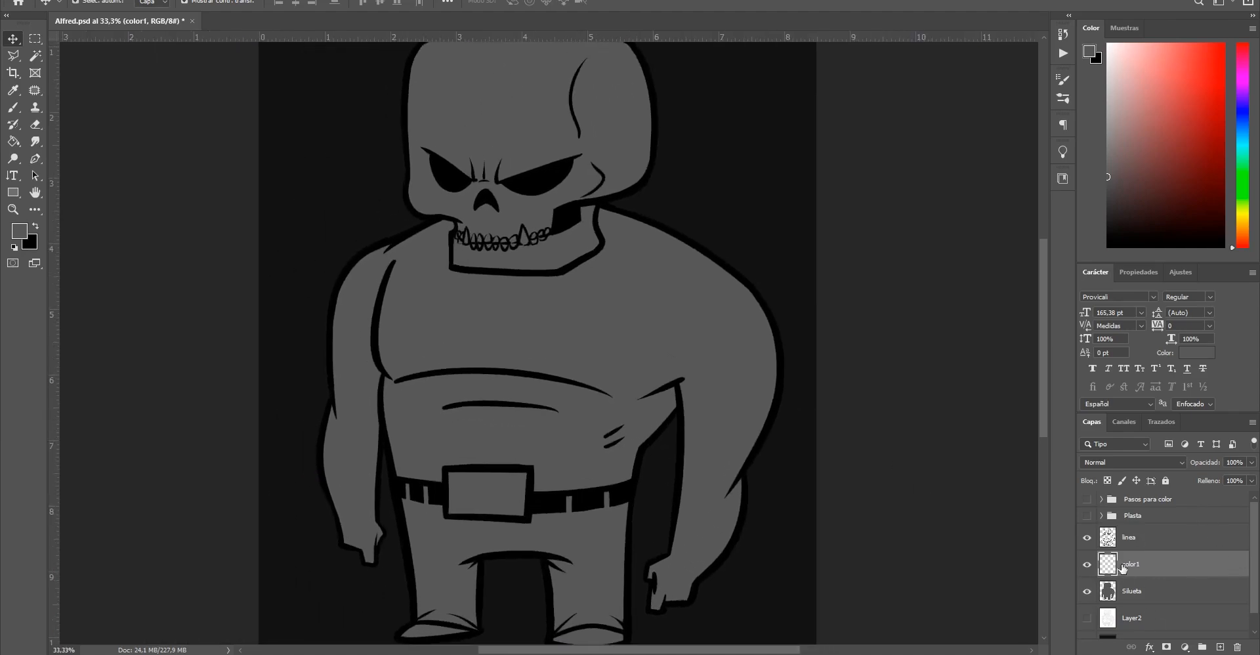
Examine the layer lock options available for the Silueta layer
{"action": "left_click", "coordinate": [1143, 593]}
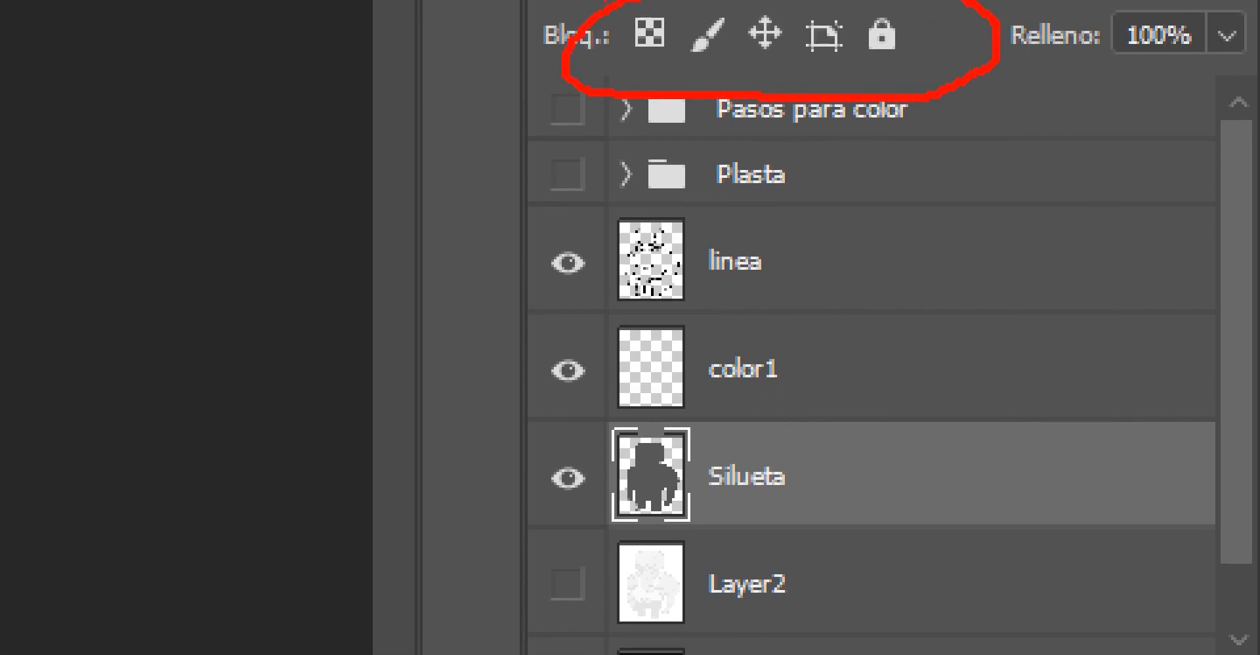
{"action": "left_click_drag", "start_coordinate": [888, 8], "coordinate": [880, 58]}
{"action": "left_click_drag", "start_coordinate": [815, 3], "coordinate": [833, 69]}
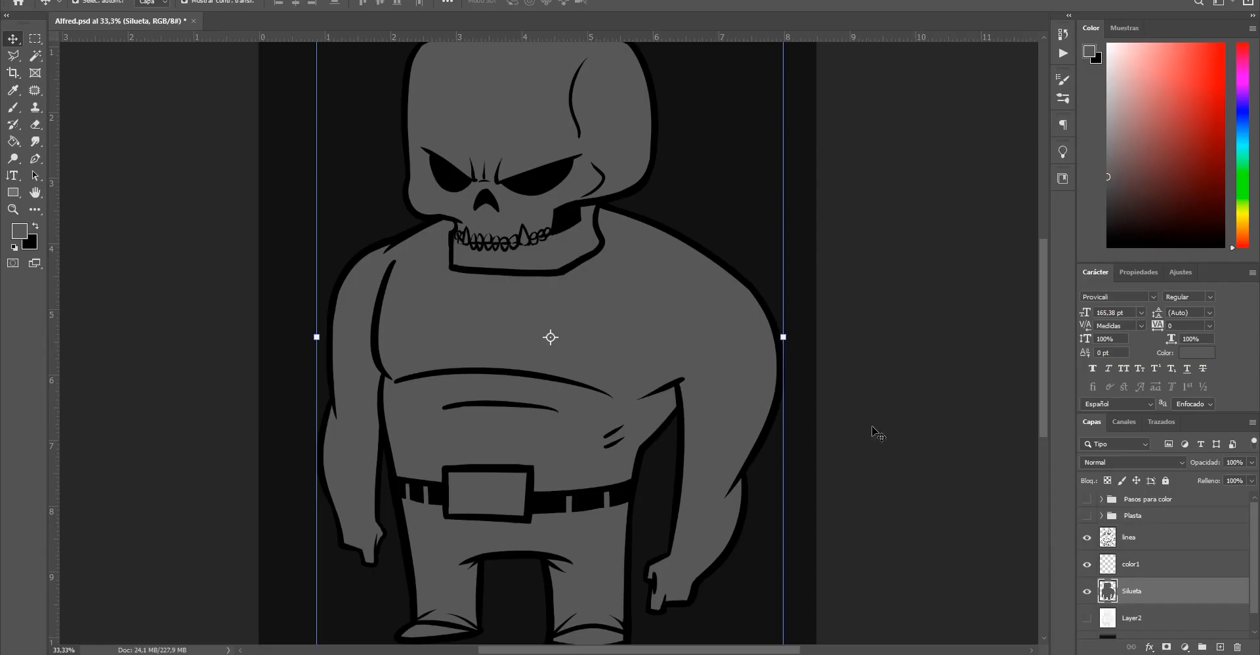
{"action": "left_click_drag", "start_coordinate": [936, 498], "coordinate": [941, 491]}
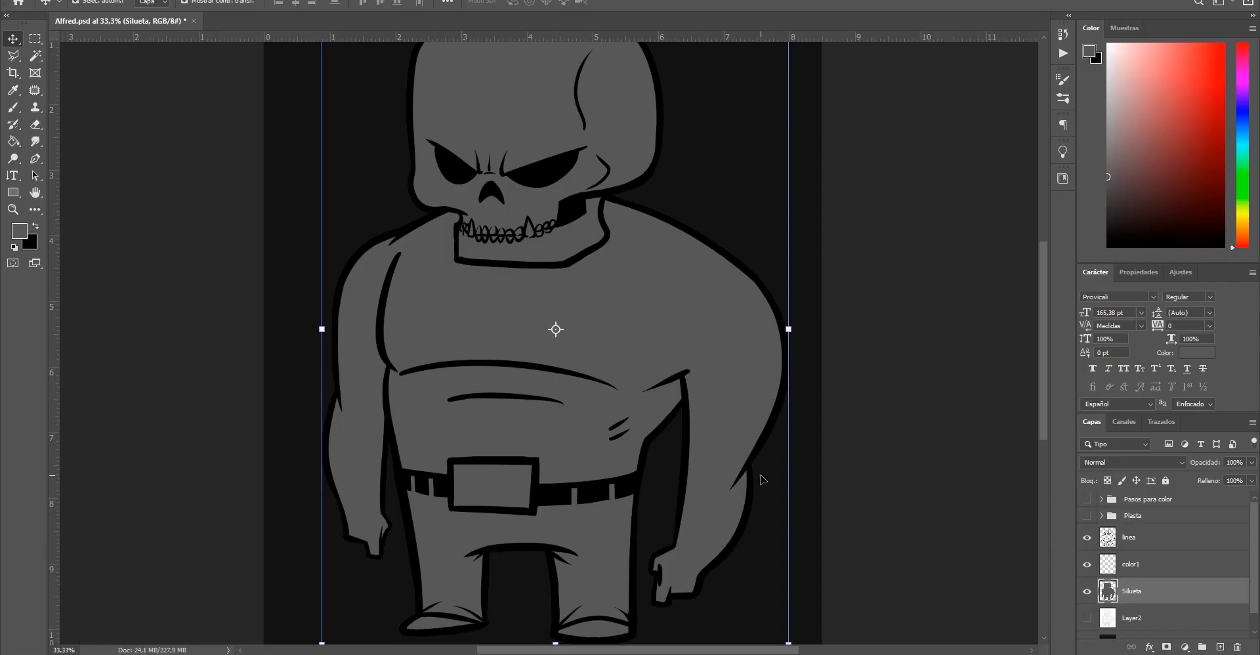
{"action": "left_click", "coordinate": [945, 436]}
{"action": "left_click_drag", "start_coordinate": [854, 435], "coordinate": [844, 458]}
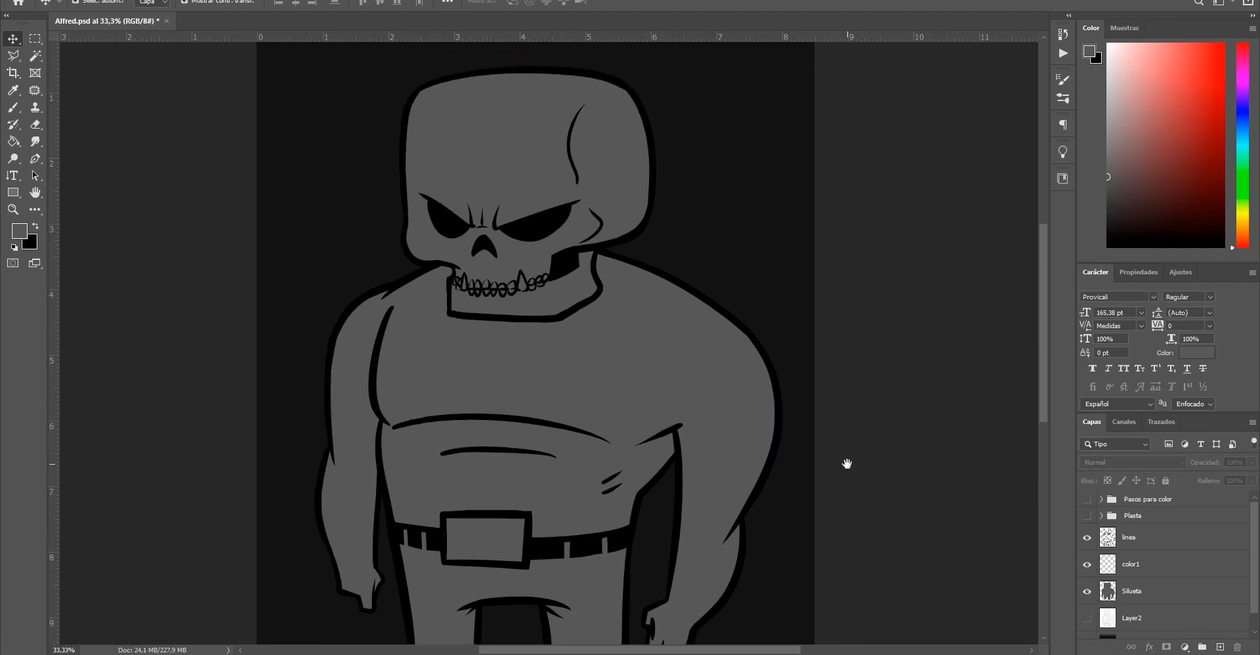
Try brushing dark red over the head and shoulders on the unlocked Silueta layer and undo the strokes
{"action": "key", "text": "b"}
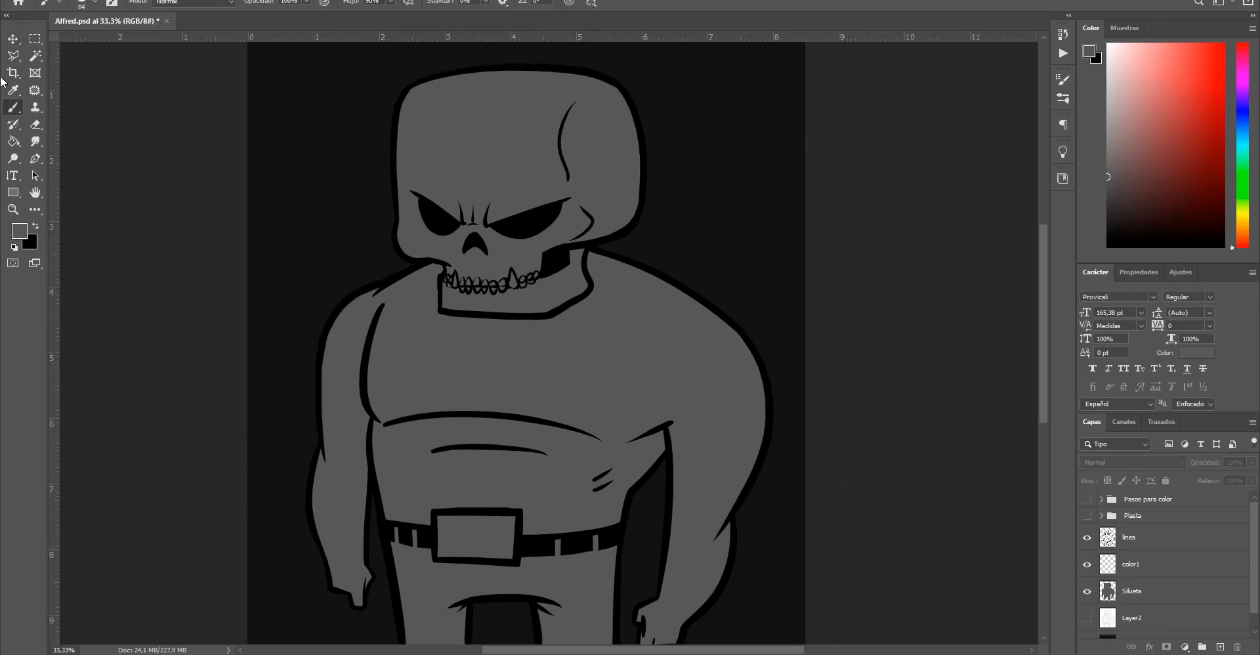
{"action": "left_click", "coordinate": [1165, 593]}
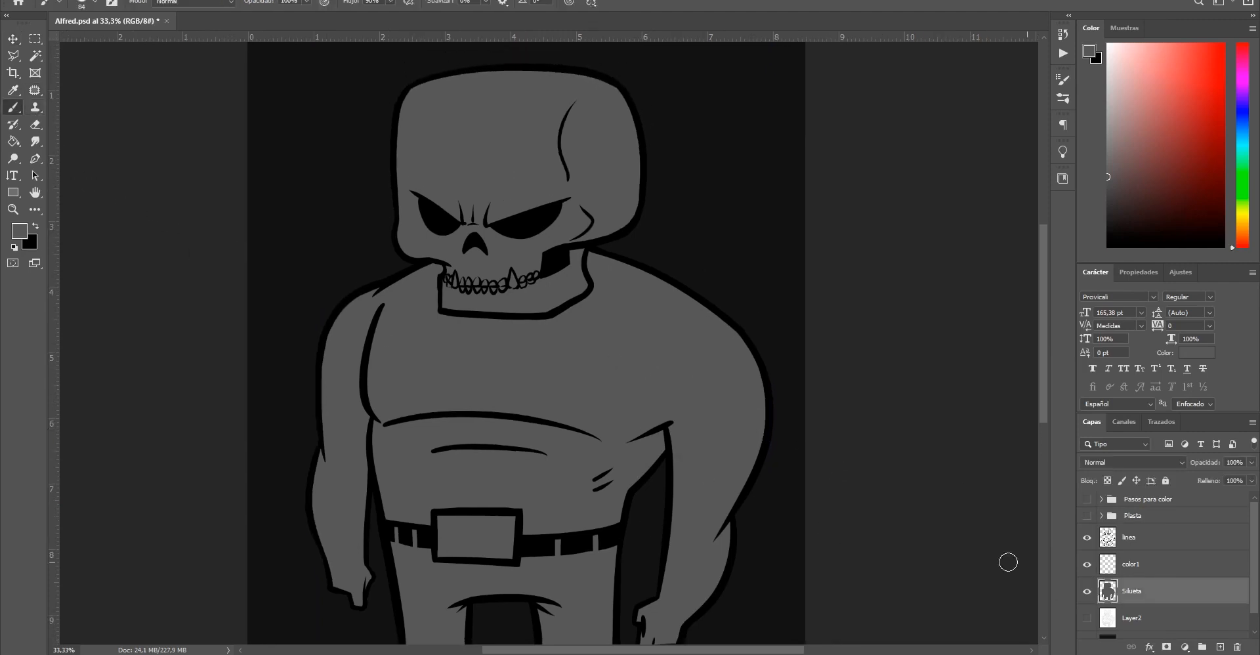
{"action": "mouse_move", "coordinate": [646, 340]}
{"action": "left_mouse_down"}
{"action": "mouse_move", "coordinate": [655, 282]}
{"action": "mouse_move", "coordinate": [726, 300]}
{"action": "mouse_move", "coordinate": [541, 363]}
{"action": "left_mouse_up"}
{"action": "mouse_move", "coordinate": [518, 257]}
{"action": "left_mouse_down"}
{"action": "mouse_move", "coordinate": [360, 249]}
{"action": "mouse_move", "coordinate": [224, 319]}
{"action": "mouse_move", "coordinate": [675, 213]}
{"action": "left_mouse_up"}
{"action": "key", "text": "ctrl+z"}
{"action": "left_click_drag", "start_coordinate": [1127, 177], "coordinate": [1179, 169]}
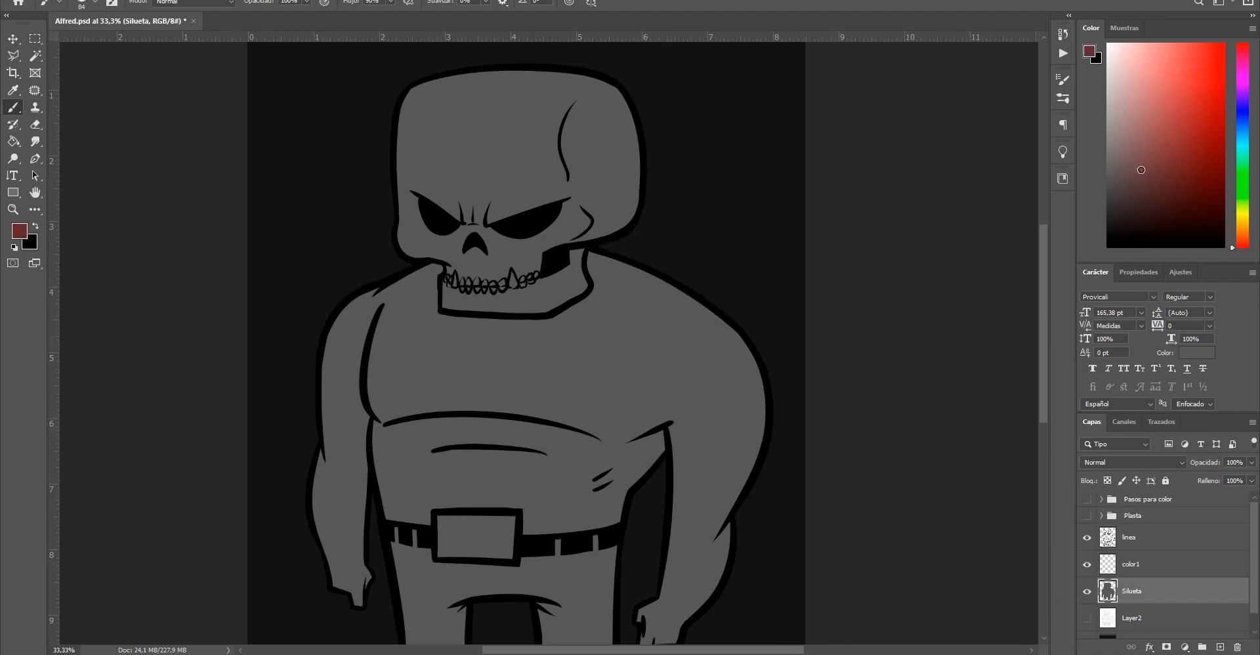
{"action": "mouse_move", "coordinate": [608, 264]}
{"action": "left_mouse_down"}
{"action": "mouse_move", "coordinate": [438, 367]}
{"action": "mouse_move", "coordinate": [480, 314]}
{"action": "mouse_move", "coordinate": [401, 273]}
{"action": "mouse_move", "coordinate": [639, 212]}
{"action": "mouse_move", "coordinate": [630, 292]}
{"action": "mouse_move", "coordinate": [453, 264]}
{"action": "mouse_move", "coordinate": [526, 199]}
{"action": "mouse_move", "coordinate": [716, 140]}
{"action": "mouse_move", "coordinate": [473, 118]}
{"action": "mouse_move", "coordinate": [291, 163]}
{"action": "mouse_move", "coordinate": [397, 163]}
{"action": "mouse_move", "coordinate": [347, 205]}
{"action": "mouse_move", "coordinate": [649, 165]}
{"action": "mouse_move", "coordinate": [551, 313]}
{"action": "mouse_move", "coordinate": [635, 302]}
{"action": "mouse_move", "coordinate": [453, 360]}
{"action": "mouse_move", "coordinate": [669, 296]}
{"action": "mouse_move", "coordinate": [591, 223]}
{"action": "mouse_move", "coordinate": [443, 281]}
{"action": "mouse_move", "coordinate": [356, 294]}
{"action": "mouse_move", "coordinate": [294, 418]}
{"action": "mouse_move", "coordinate": [617, 324]}
{"action": "mouse_move", "coordinate": [604, 325]}
{"action": "mouse_move", "coordinate": [588, 373]}
{"action": "mouse_move", "coordinate": [614, 355]}
{"action": "mouse_move", "coordinate": [492, 321]}
{"action": "mouse_move", "coordinate": [328, 371]}
{"action": "mouse_move", "coordinate": [391, 309]}
{"action": "mouse_move", "coordinate": [359, 320]}
{"action": "mouse_move", "coordinate": [352, 303]}
{"action": "mouse_move", "coordinate": [328, 450]}
{"action": "mouse_move", "coordinate": [336, 395]}
{"action": "mouse_move", "coordinate": [351, 437]}
{"action": "mouse_move", "coordinate": [362, 423]}
{"action": "mouse_move", "coordinate": [347, 362]}
{"action": "mouse_move", "coordinate": [370, 348]}
{"action": "left_mouse_up"}
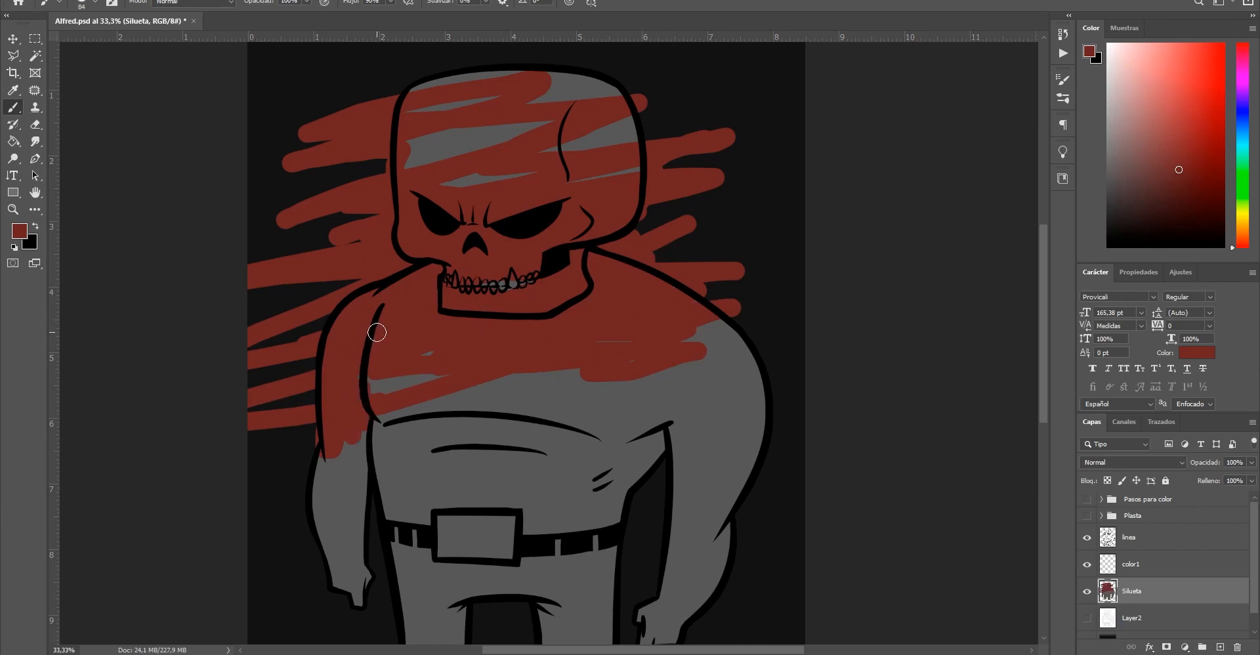
{"action": "key", "text": "ctrl+z"}
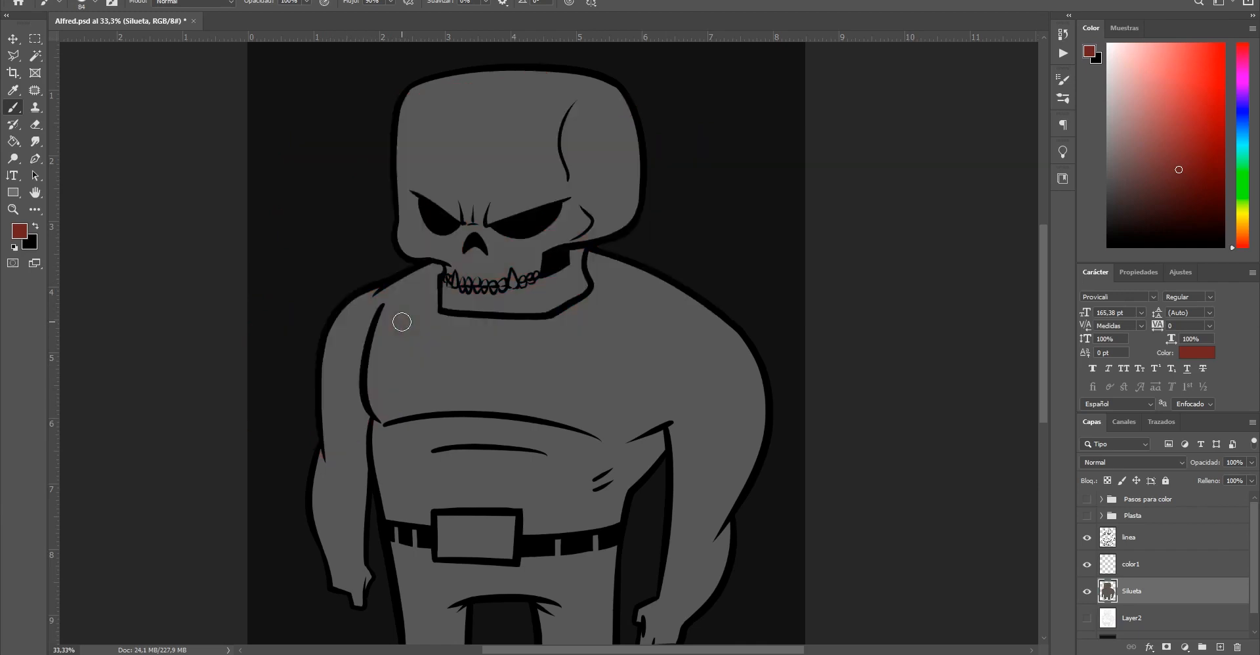
Lock the transparent pixels of the Silueta layer and test the lock with dark red brush strokes, undoing them
{"action": "left_click", "coordinate": [1108, 481]}
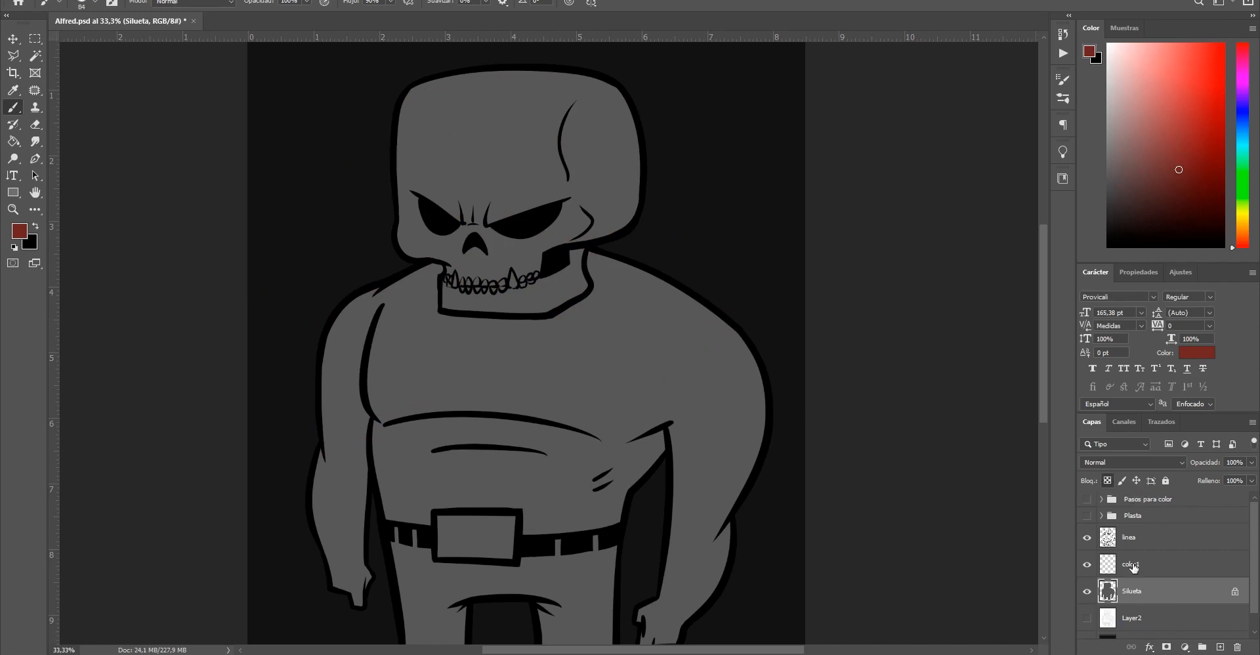
{"action": "mouse_move", "coordinate": [617, 361]}
{"action": "left_mouse_down"}
{"action": "mouse_move", "coordinate": [712, 343]}
{"action": "mouse_move", "coordinate": [726, 394]}
{"action": "mouse_move", "coordinate": [716, 406]}
{"action": "mouse_move", "coordinate": [751, 338]}
{"action": "mouse_move", "coordinate": [313, 304]}
{"action": "mouse_move", "coordinate": [298, 272]}
{"action": "mouse_move", "coordinate": [167, 427]}
{"action": "mouse_move", "coordinate": [175, 554]}
{"action": "mouse_move", "coordinate": [376, 565]}
{"action": "mouse_move", "coordinate": [256, 590]}
{"action": "mouse_move", "coordinate": [633, 391]}
{"action": "mouse_move", "coordinate": [656, 351]}
{"action": "mouse_move", "coordinate": [578, 282]}
{"action": "mouse_move", "coordinate": [590, 293]}
{"action": "mouse_move", "coordinate": [381, 225]}
{"action": "mouse_move", "coordinate": [521, 219]}
{"action": "mouse_move", "coordinate": [450, 197]}
{"action": "mouse_move", "coordinate": [600, 187]}
{"action": "mouse_move", "coordinate": [195, 242]}
{"action": "mouse_move", "coordinate": [689, 87]}
{"action": "mouse_move", "coordinate": [453, 121]}
{"action": "mouse_move", "coordinate": [486, 67]}
{"action": "mouse_move", "coordinate": [599, 112]}
{"action": "left_mouse_up"}
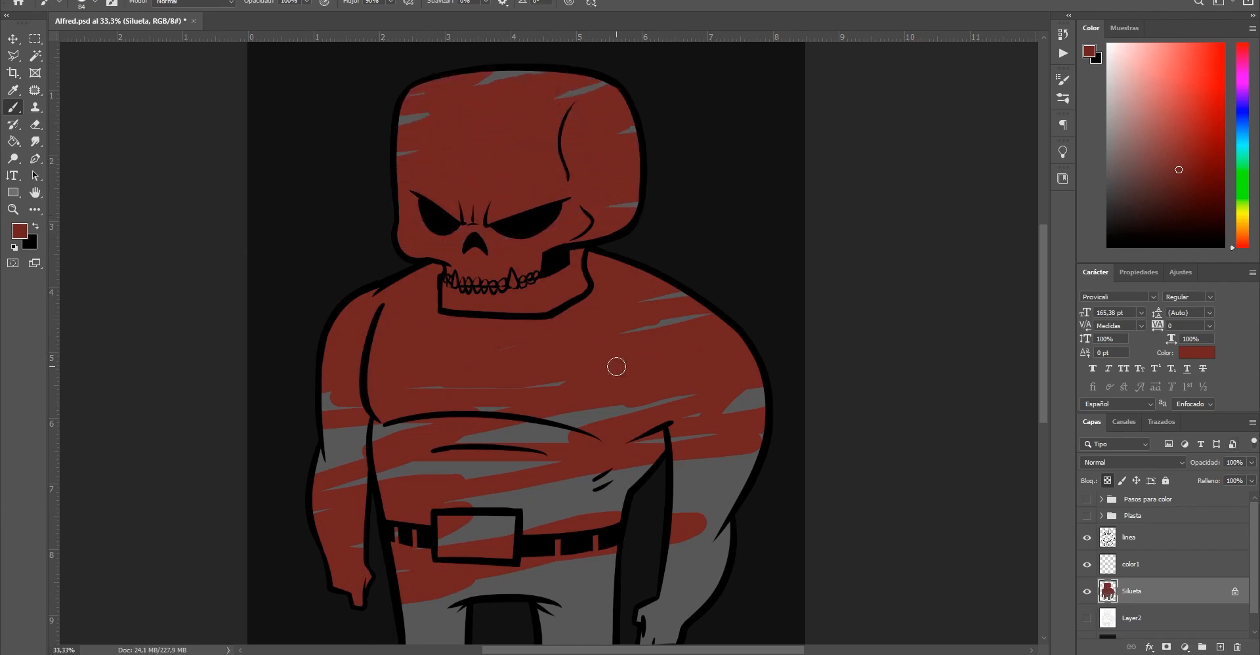
{"action": "left_click", "coordinate": [1087, 516]}
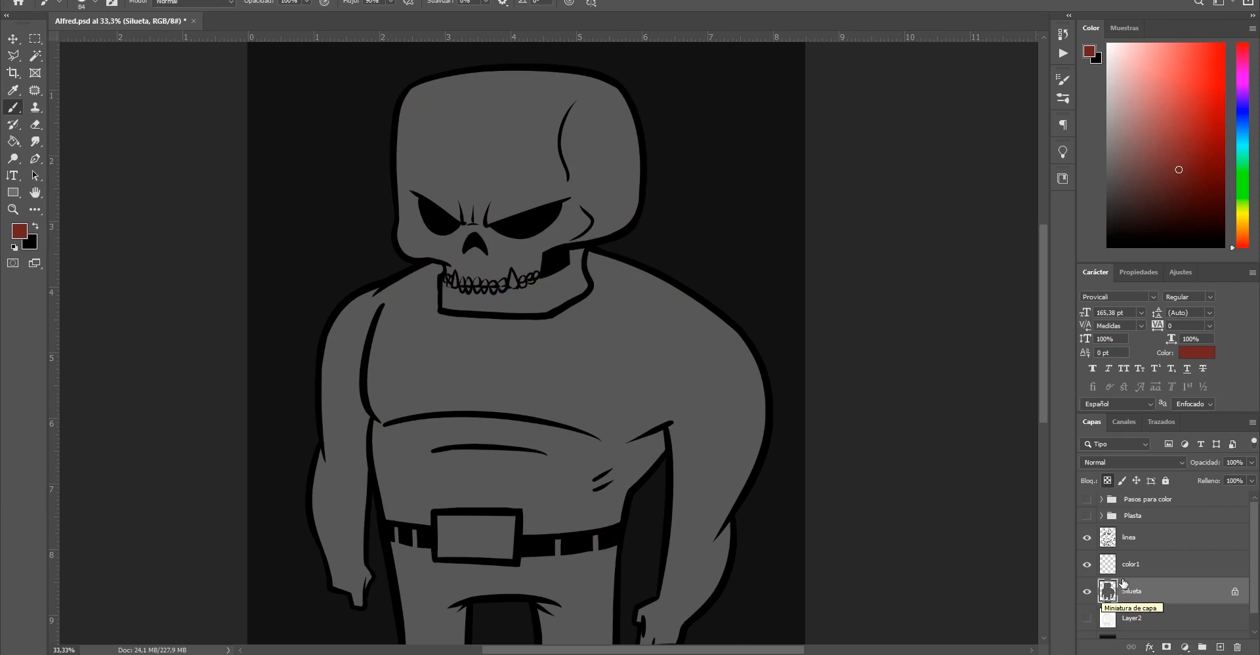
Rename the color1 layer as pantalones
{"action": "left_click_drag", "start_coordinate": [821, 506], "coordinate": [787, 451]}
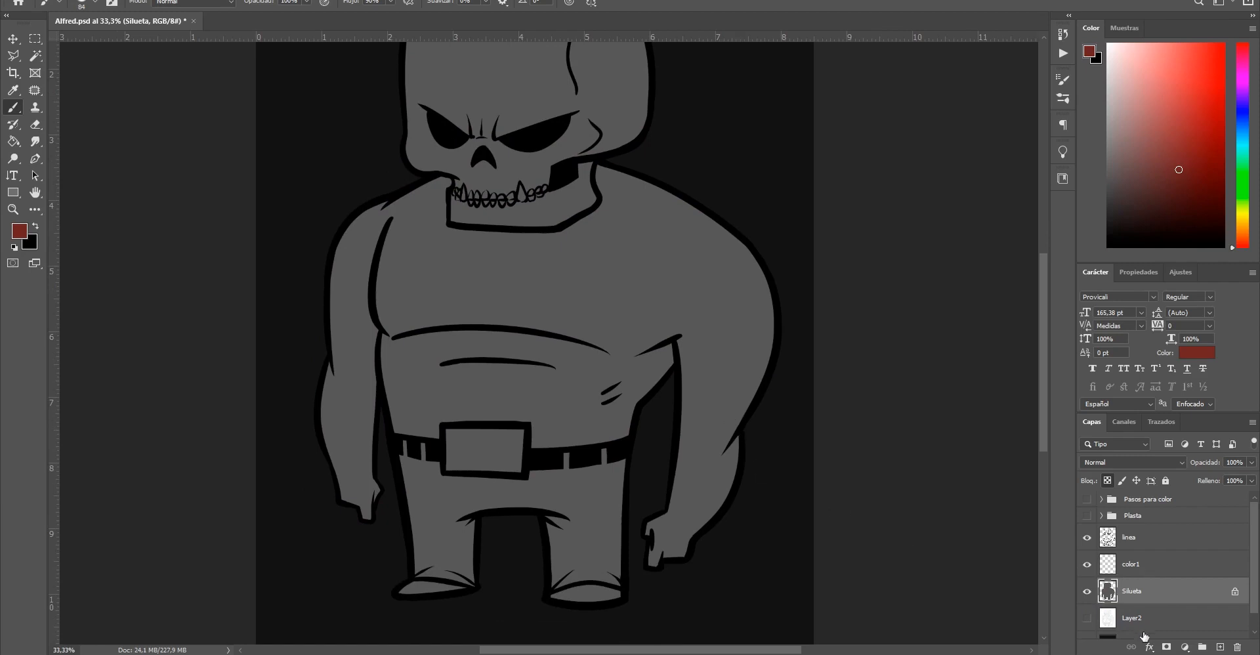
{"action": "left_click", "coordinate": [1126, 567]}
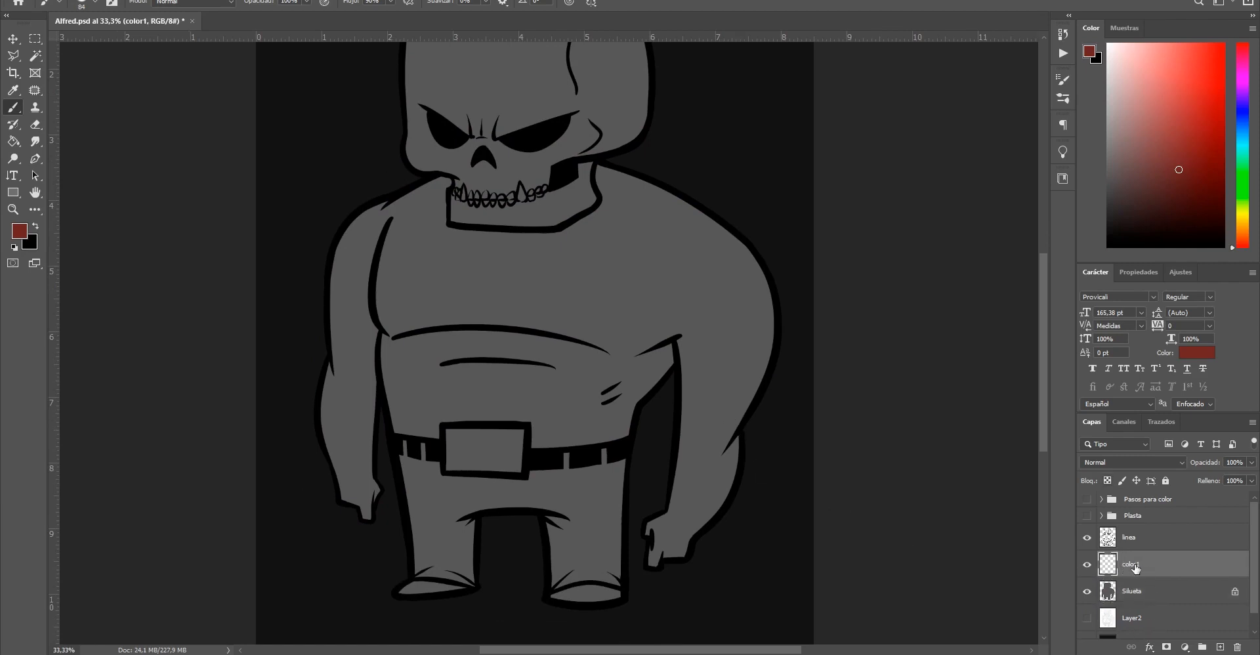
{"action": "double_click", "coordinate": [1134, 565]}
{"action": "type", "text": "pantalones"}
{"action": "key", "text": "Return"}
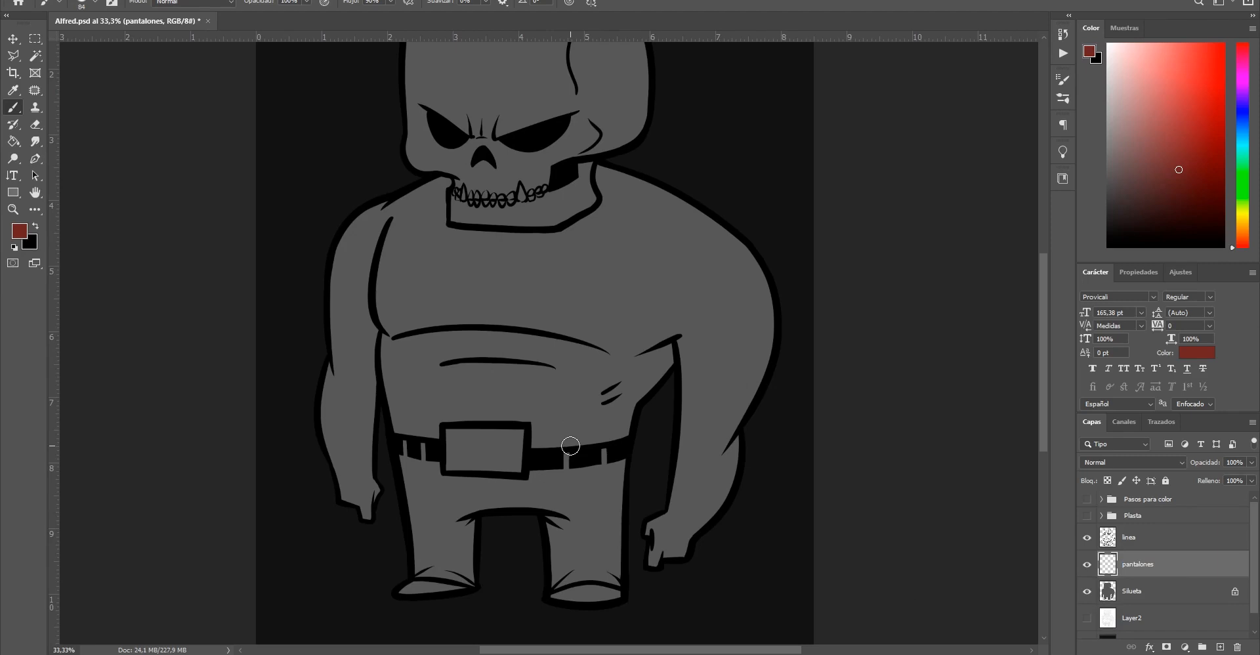
Outline the trousers with a closed Polygonal Lasso selection, loose outside the legs and following the shoe tops and belt line
{"action": "key", "text": "l"}
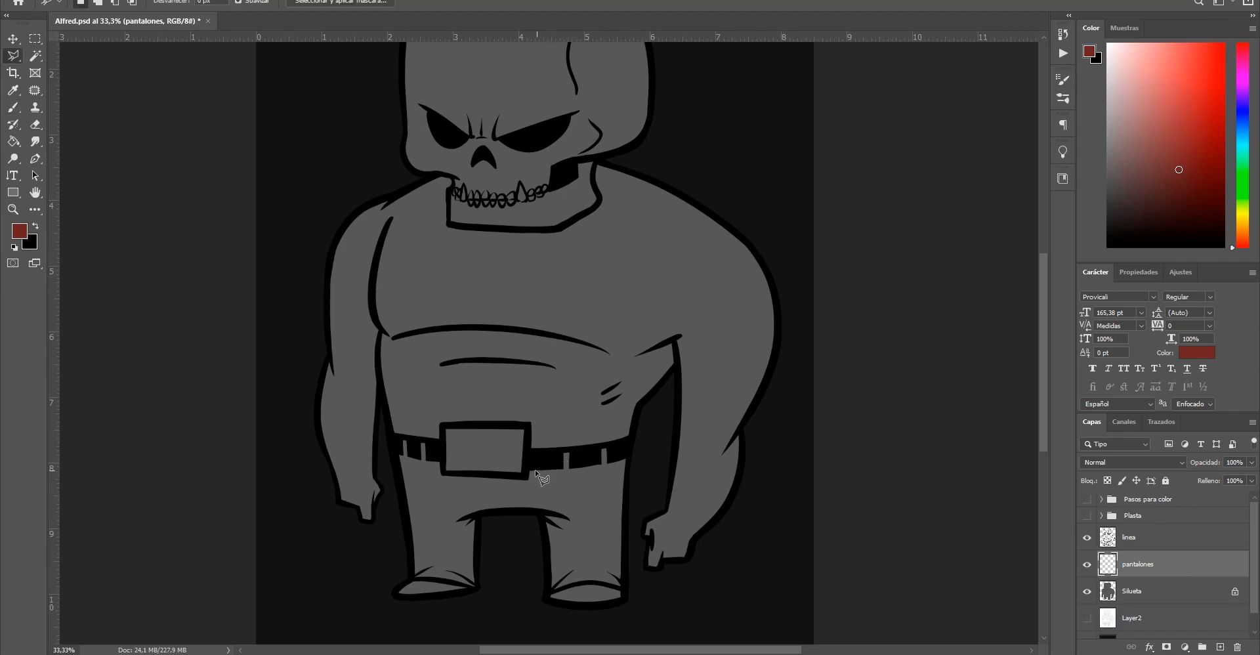
{"action": "left_click", "coordinate": [469, 455], "text": "ctrl"}
{"action": "left_click_drag", "start_coordinate": [513, 494], "coordinate": [481, 377]}
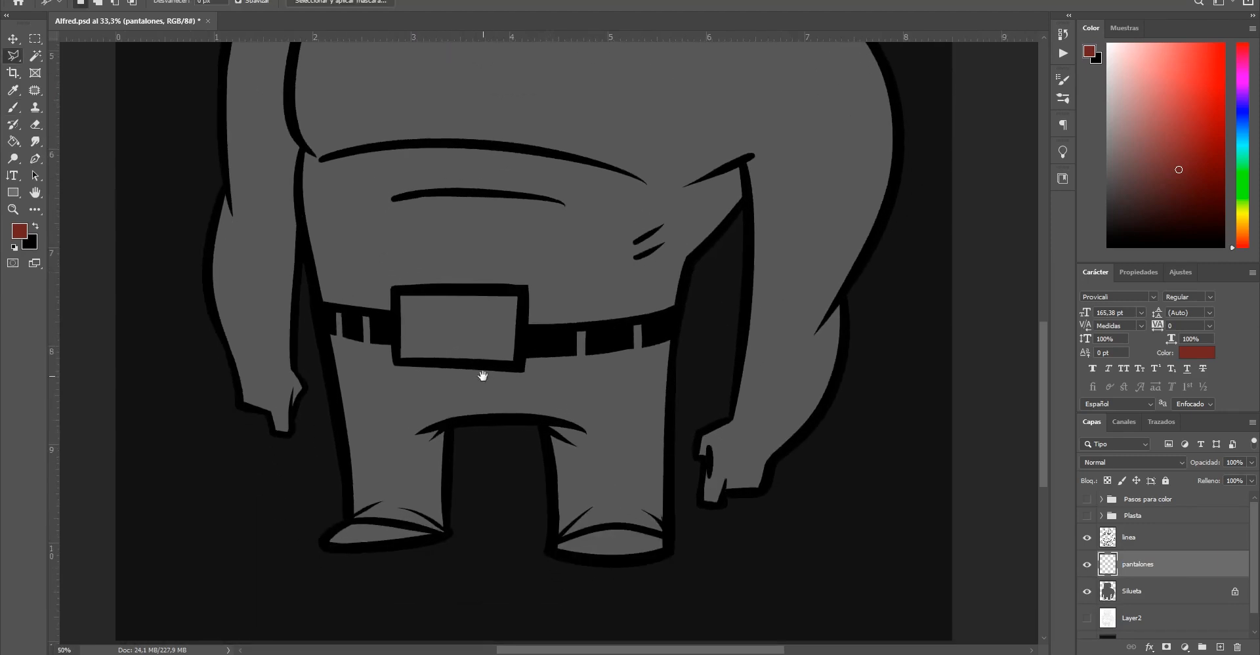
{"action": "left_click", "coordinate": [307, 323]}
{"action": "left_click", "coordinate": [330, 428]}
{"action": "left_click", "coordinate": [308, 490]}
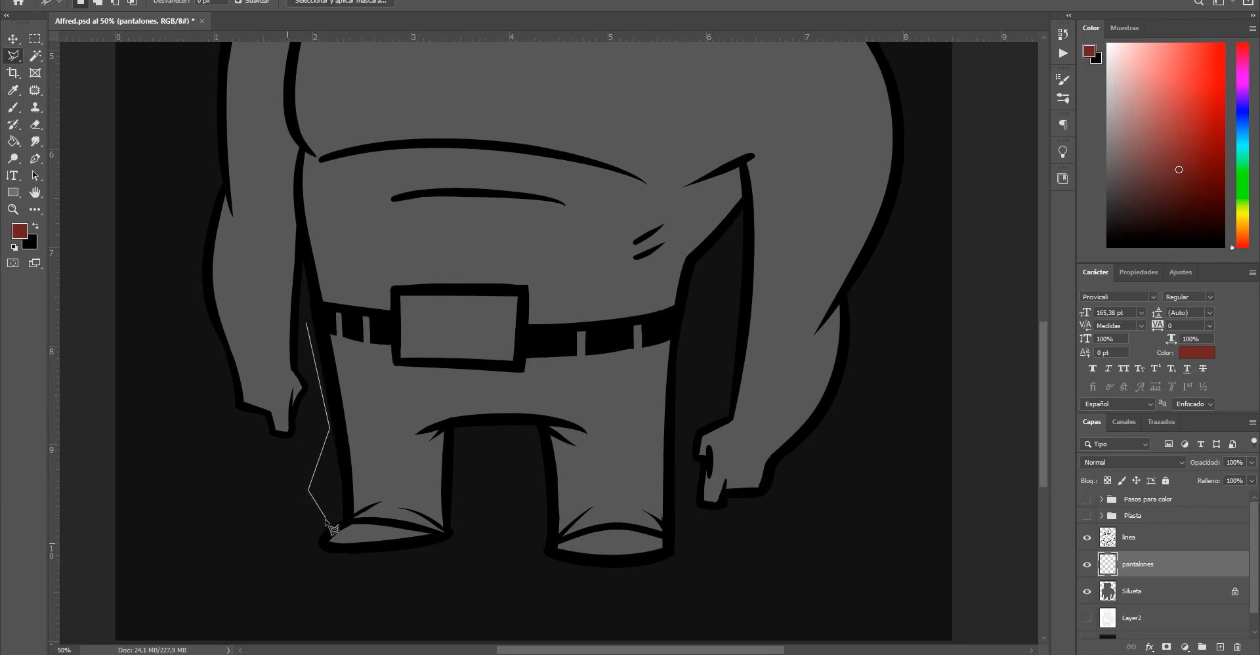
{"action": "left_click", "coordinate": [325, 523]}
{"action": "left_click", "coordinate": [351, 519]}
{"action": "left_click", "coordinate": [478, 538]}
{"action": "left_click", "coordinate": [470, 453]}
{"action": "left_click", "coordinate": [539, 569]}
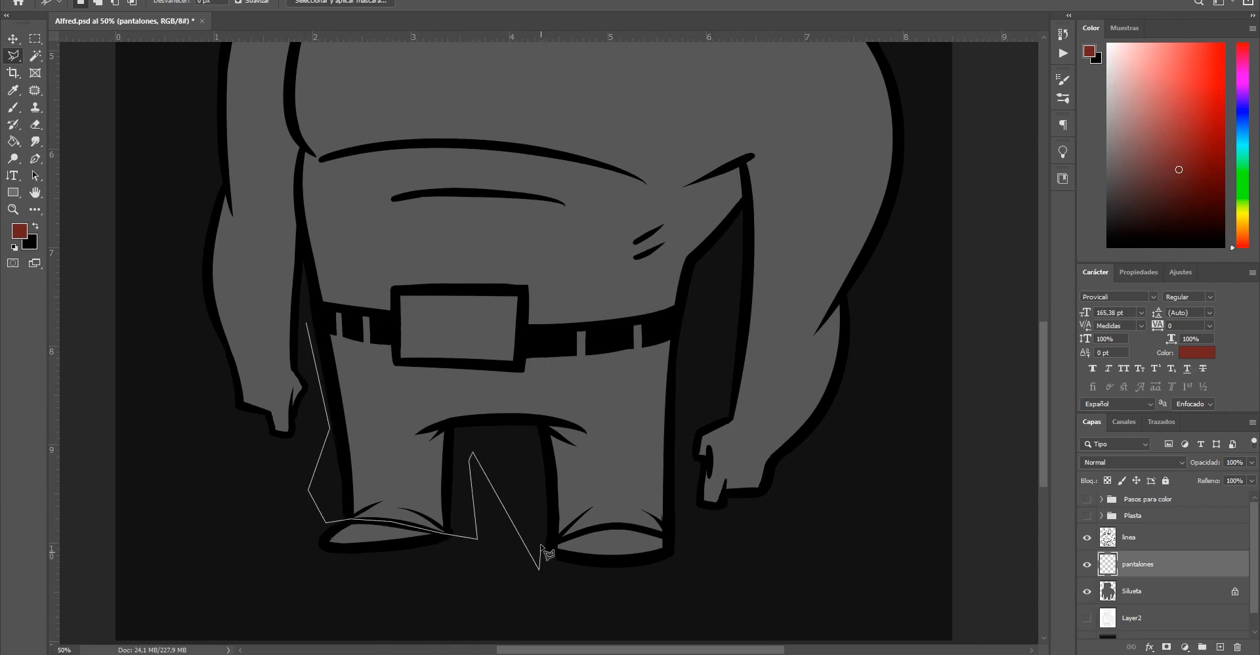
{"action": "left_click", "coordinate": [556, 539]}
{"action": "left_click", "coordinate": [593, 528]}
{"action": "left_click", "coordinate": [671, 537]}
{"action": "left_click", "coordinate": [701, 320]}
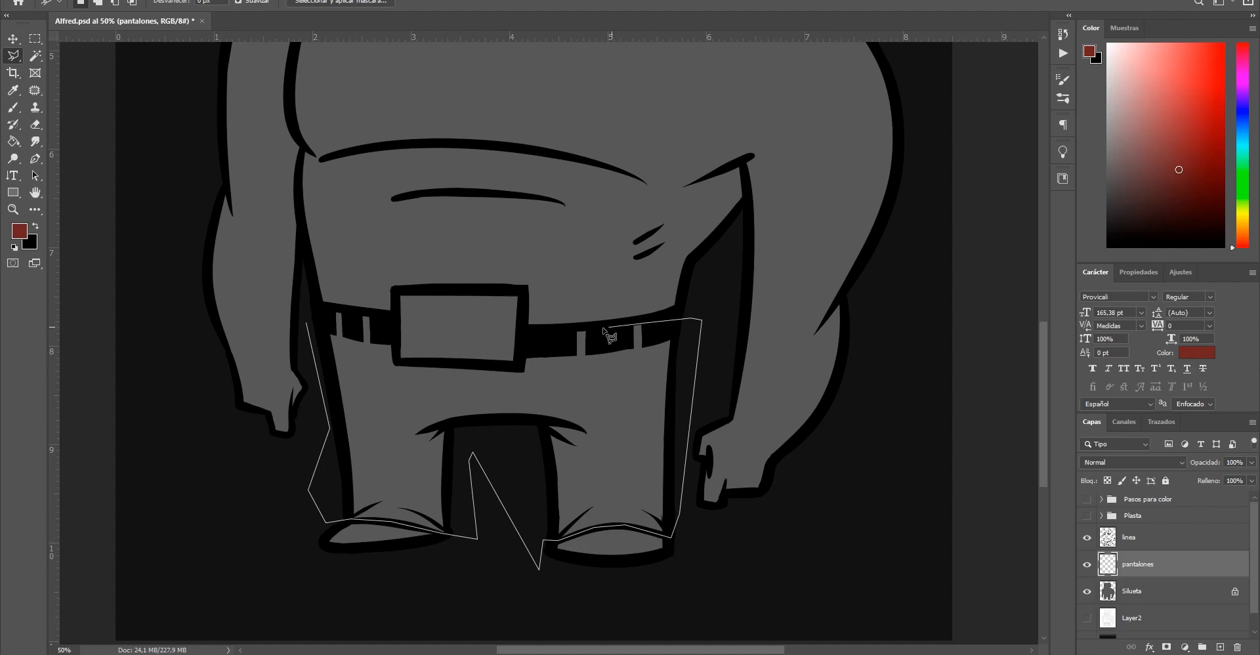
{"action": "left_click", "coordinate": [565, 329]}
{"action": "left_click", "coordinate": [535, 337]}
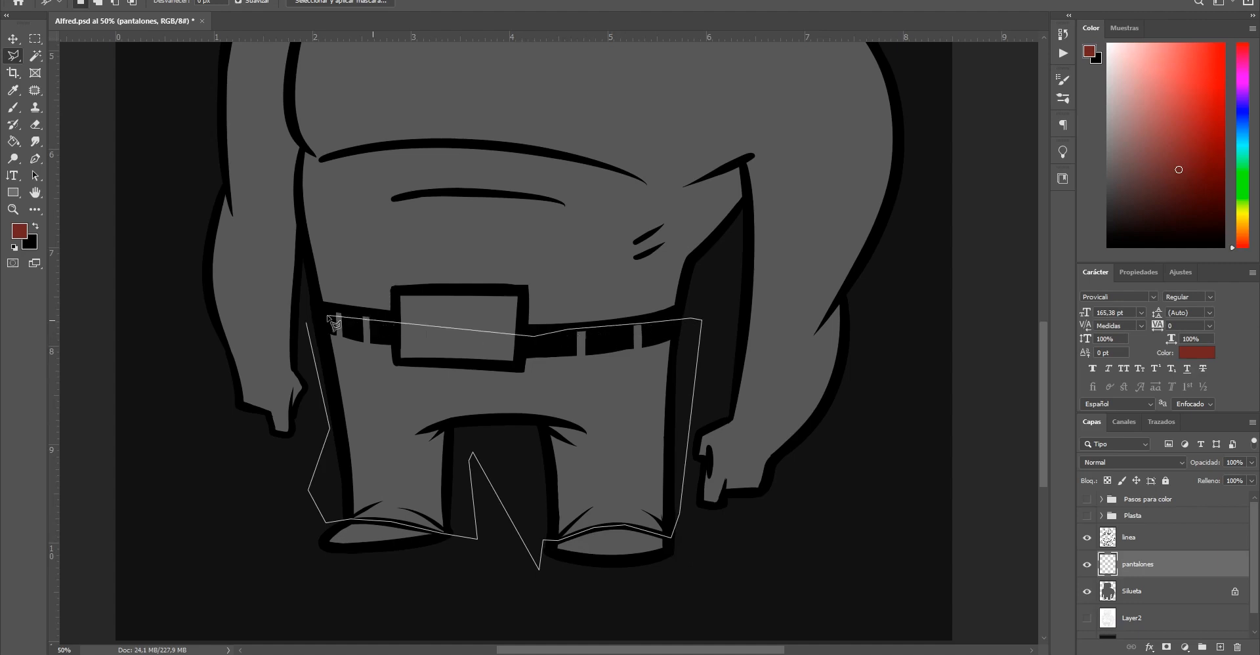
{"action": "left_click", "coordinate": [378, 317]}
{"action": "left_click", "coordinate": [317, 307]}
{"action": "left_click", "coordinate": [308, 323]}
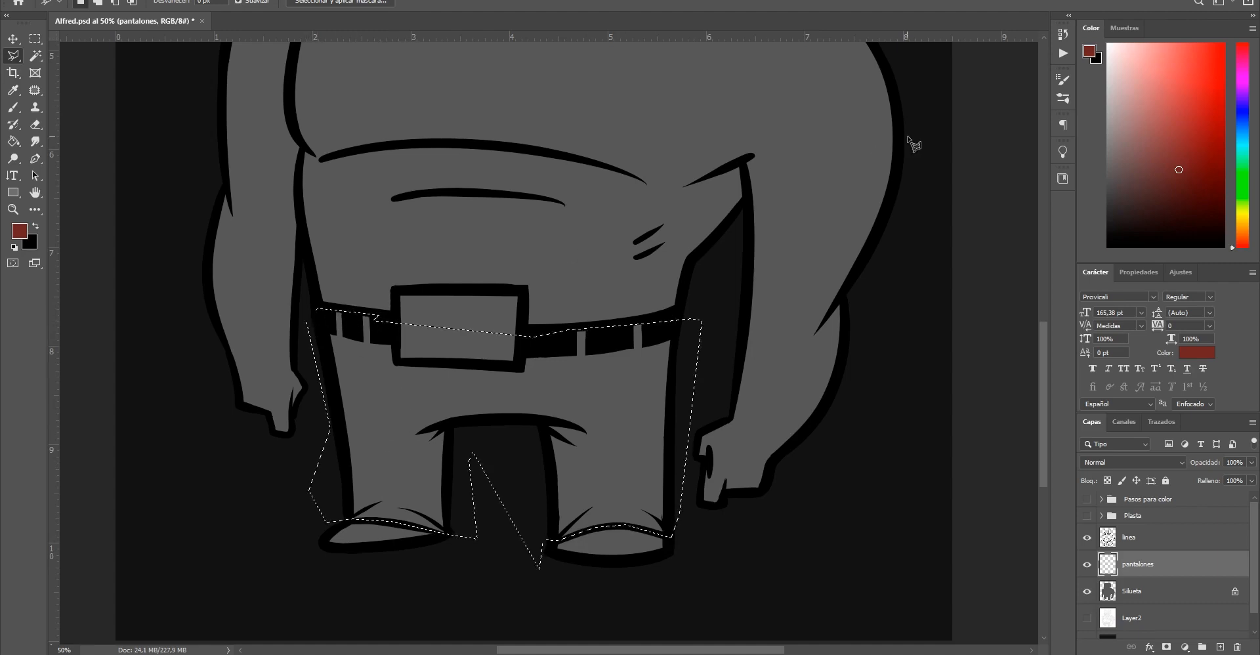
Fill the trousers selection with dark blue on the pantalones layer and deselect it
{"action": "key", "text": "g"}
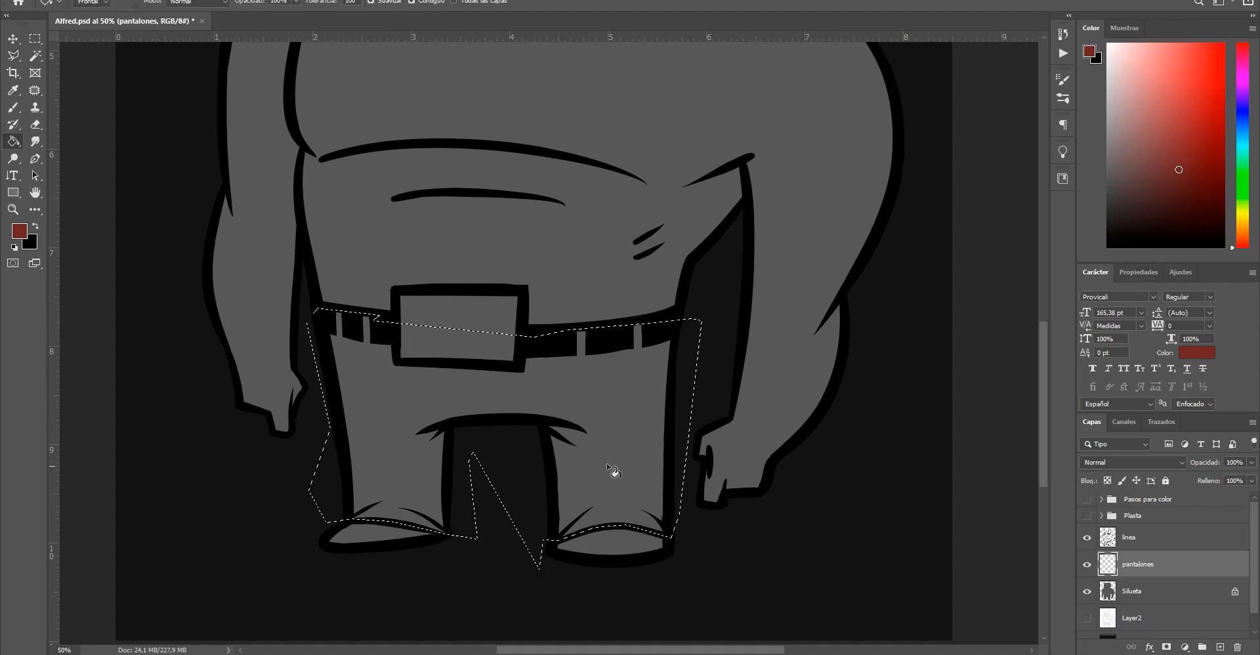
{"action": "left_click", "coordinate": [620, 423], "text": "alt"}
{"action": "left_click", "coordinate": [1242, 116]}
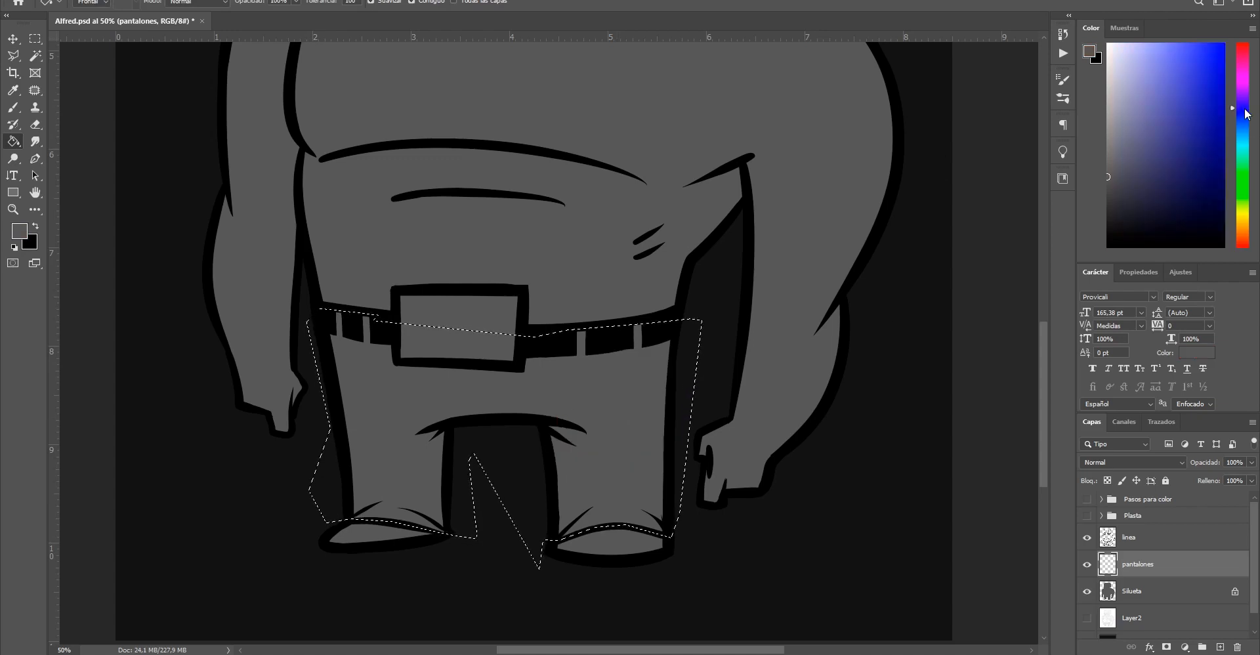
{"action": "left_click", "coordinate": [1160, 173]}
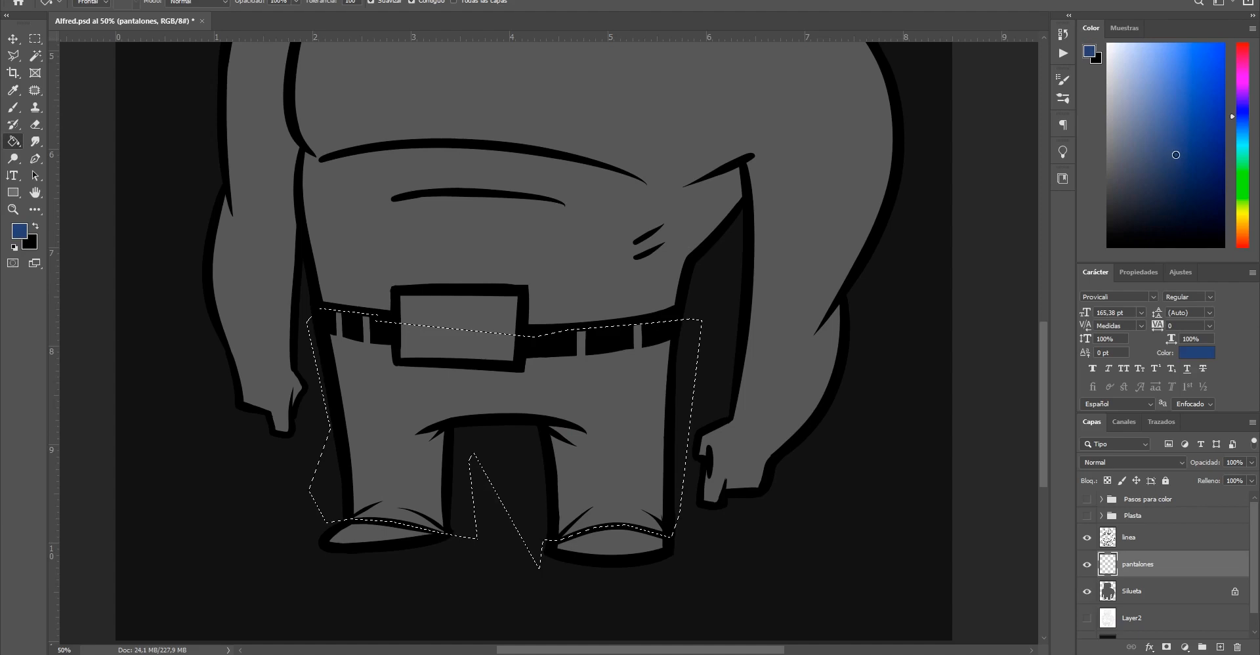
{"action": "left_click", "coordinate": [599, 399]}
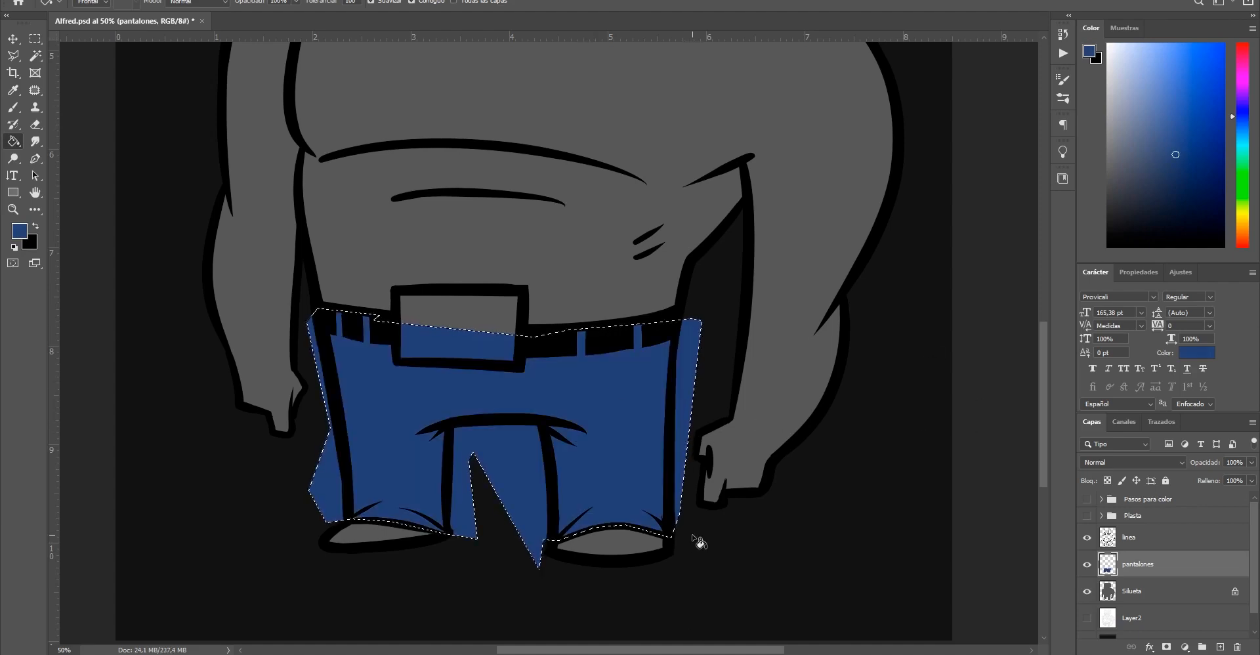
{"action": "key", "text": "ctrl+d"}
{"action": "key", "text": "v"}
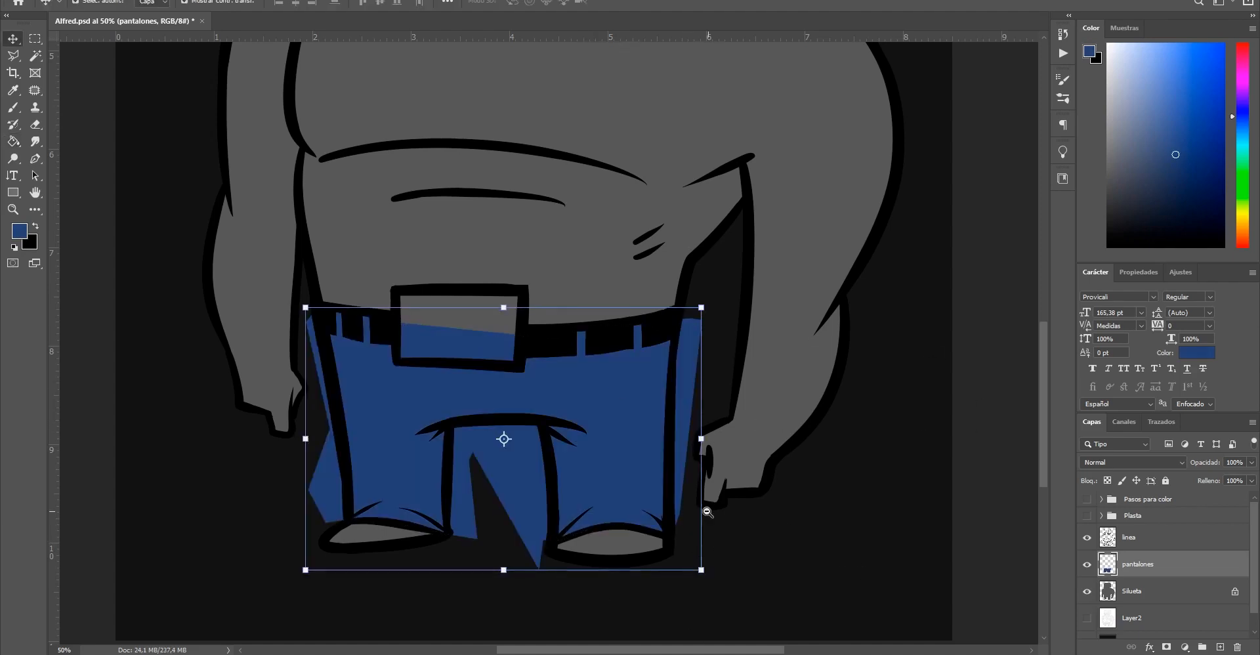
{"action": "left_click", "coordinate": [708, 512], "text": "alt"}
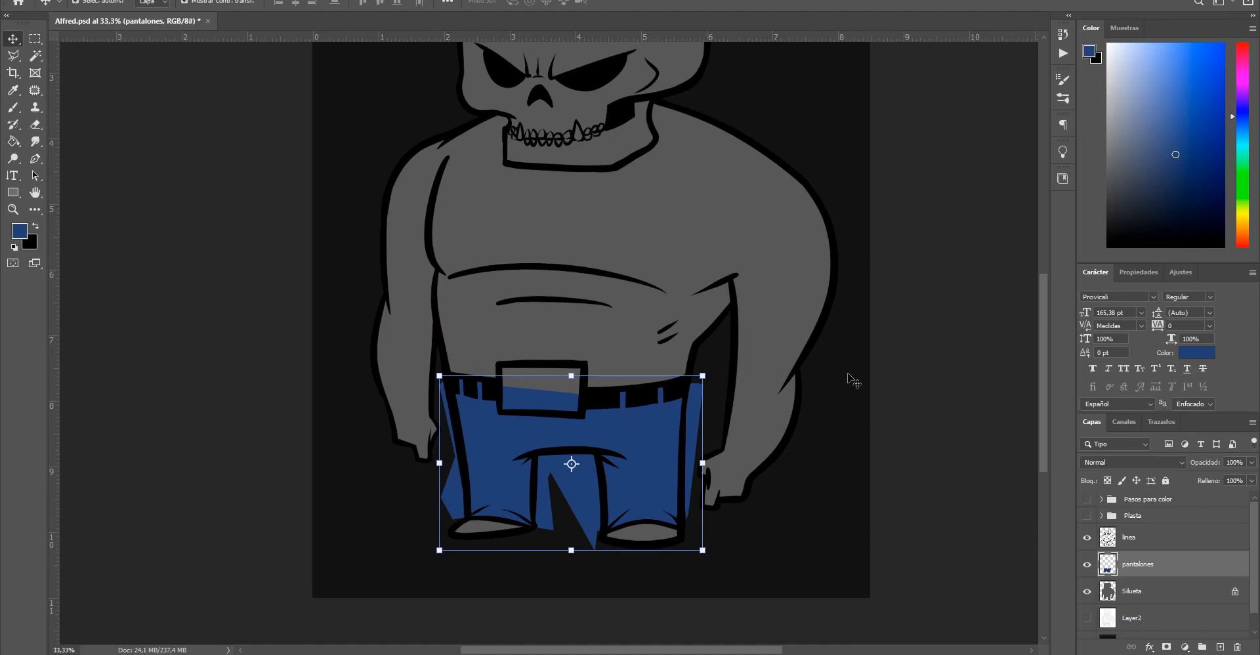
{"action": "left_click", "coordinate": [990, 332]}
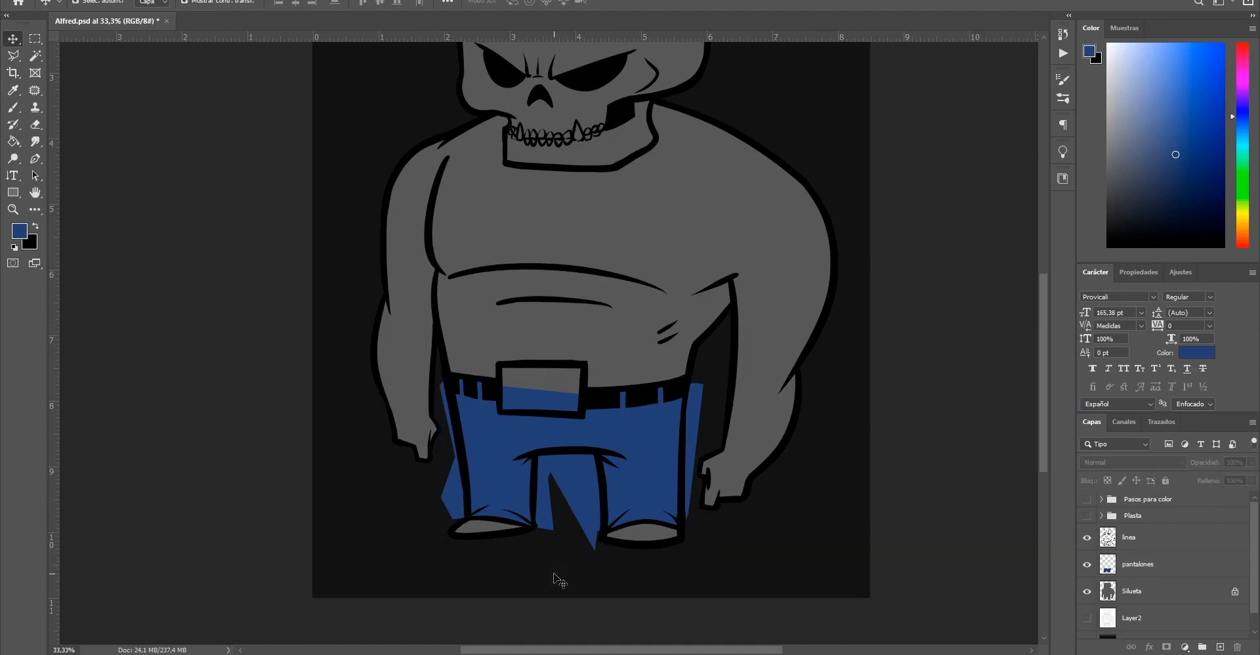
Clip the pantalones layer to the Silueta layer with a clipping mask
{"action": "left_click", "coordinate": [740, 489]}
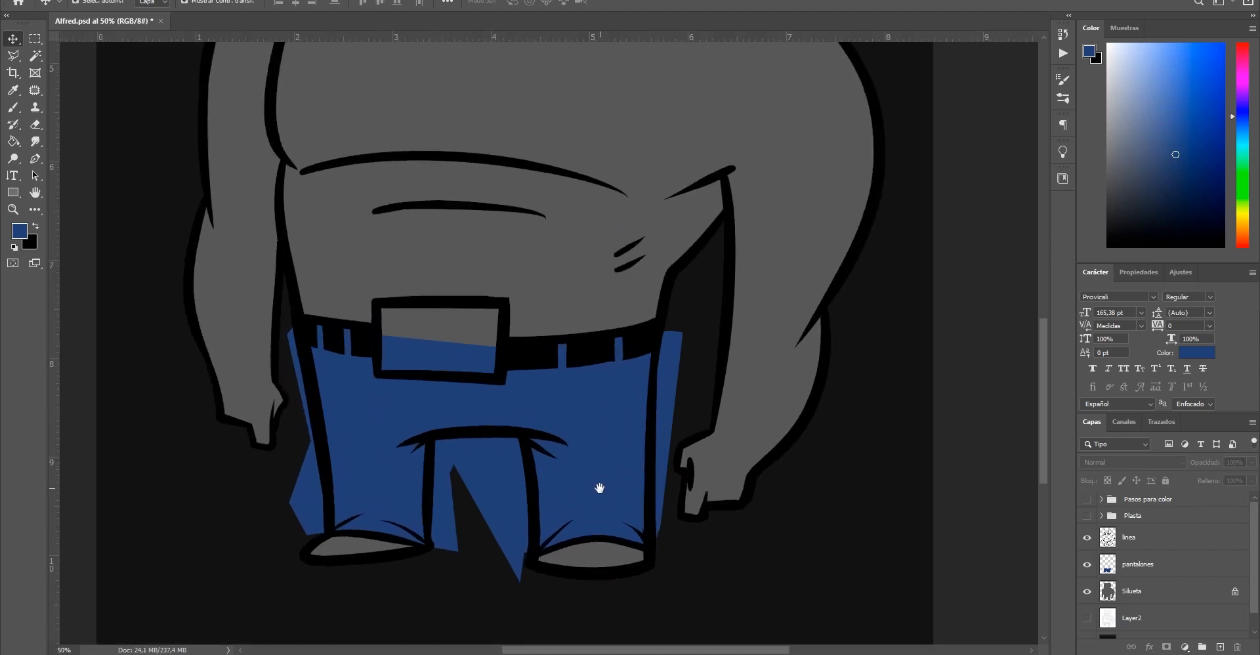
{"action": "left_click", "coordinate": [562, 497]}
{"action": "left_click_drag", "start_coordinate": [574, 470], "coordinate": [782, 490]}
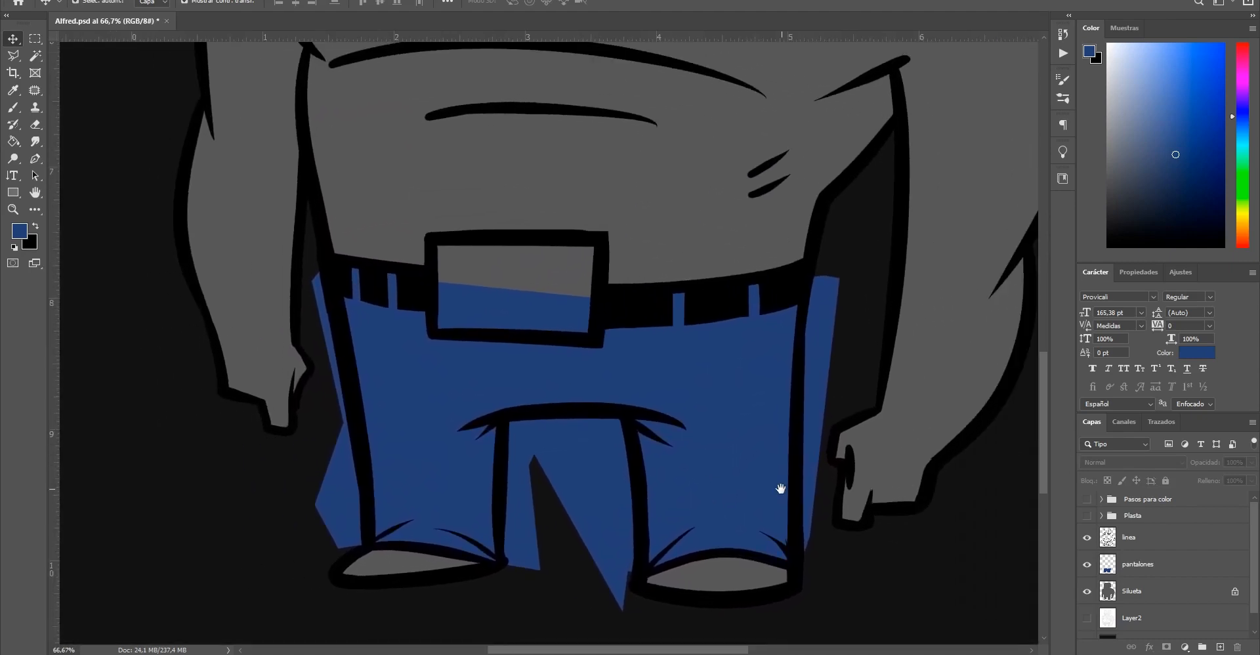
{"action": "left_click", "coordinate": [1154, 573]}
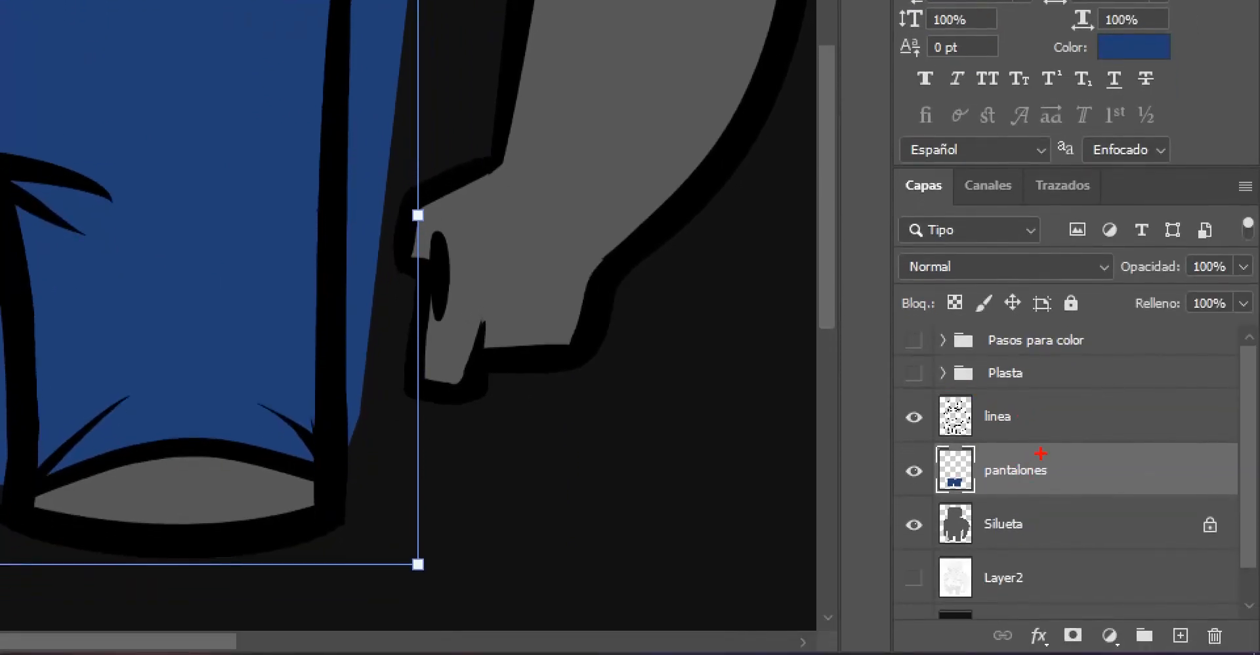
{"action": "mouse_move", "coordinate": [976, 449]}
{"action": "left_mouse_down"}
{"action": "mouse_move", "coordinate": [904, 491]}
{"action": "mouse_move", "coordinate": [928, 532]}
{"action": "left_mouse_up"}
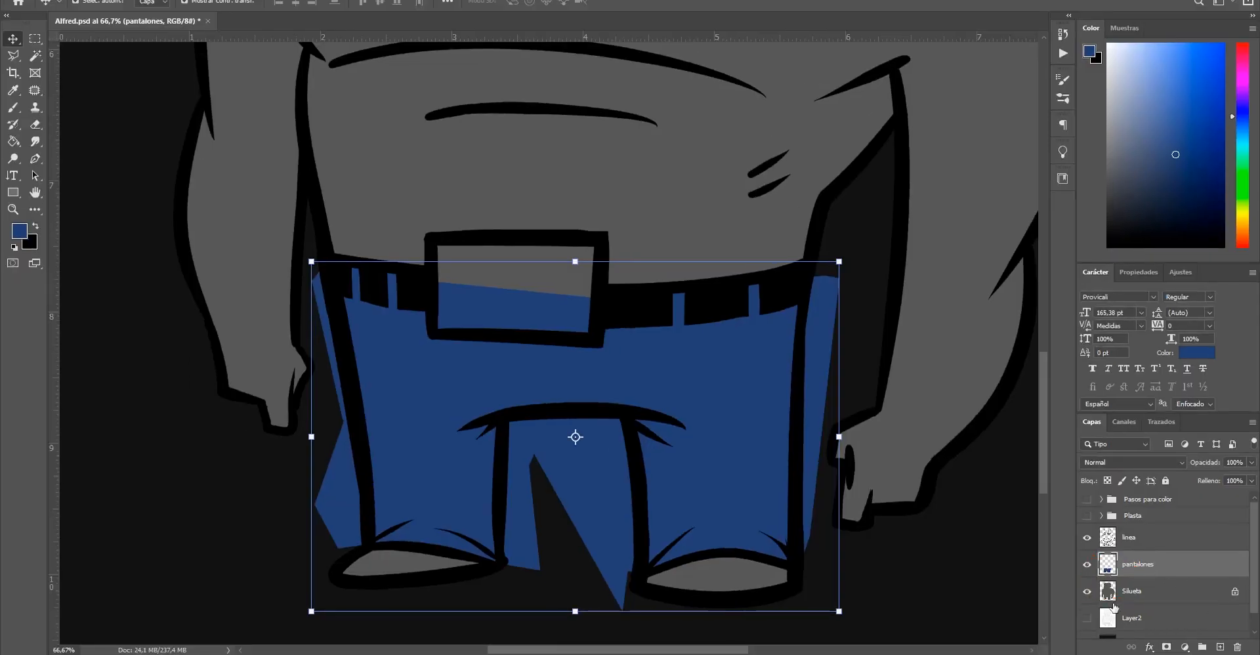
{"action": "left_click", "coordinate": [1140, 577], "text": "alt"}
{"action": "key", "text": "shift+v"}
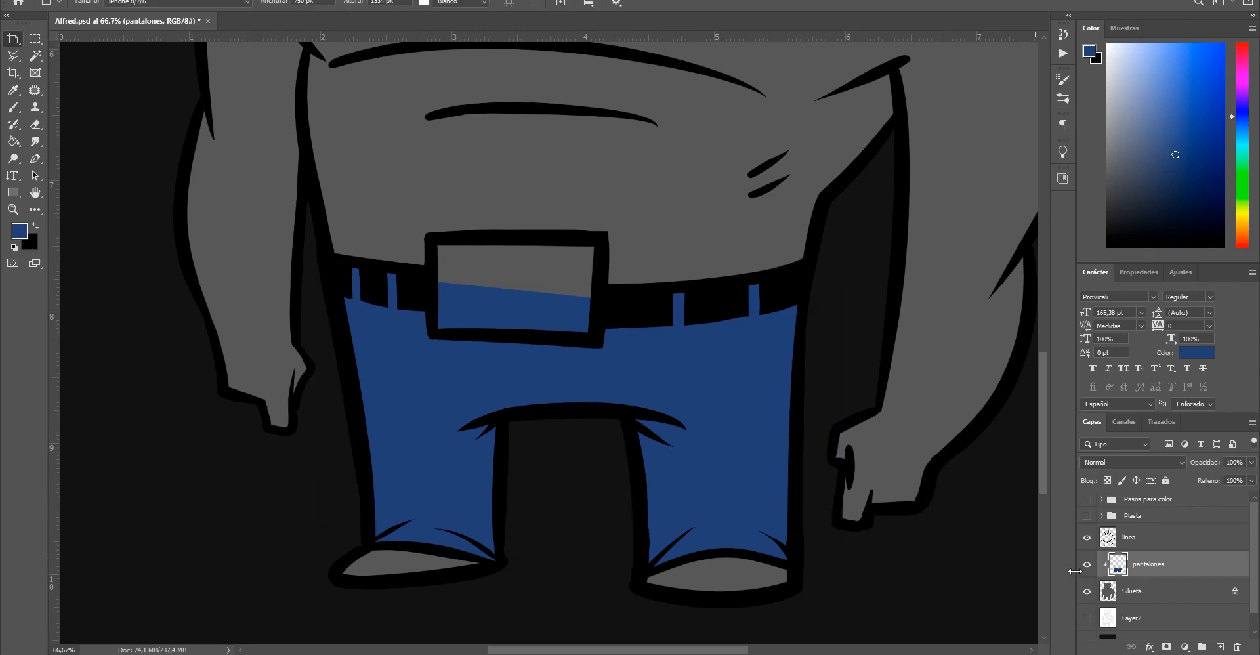
{"action": "key", "text": "shift+v"}
{"action": "key", "text": "alt+space"}
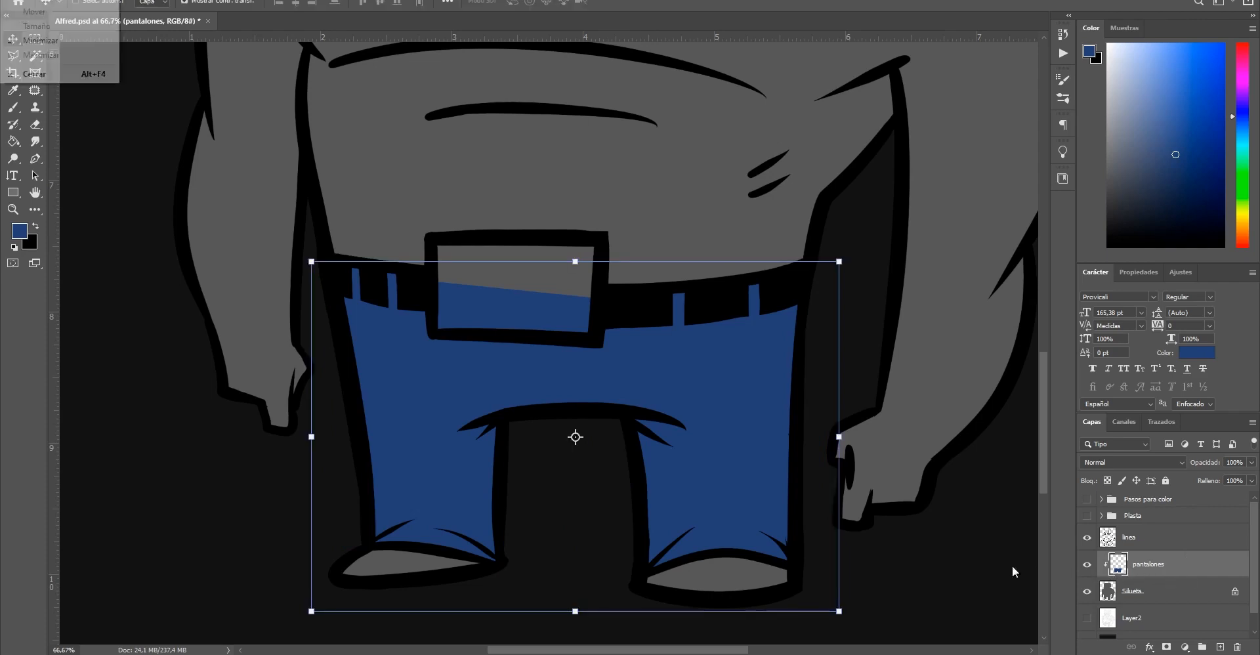
{"action": "key", "text": "Escape"}
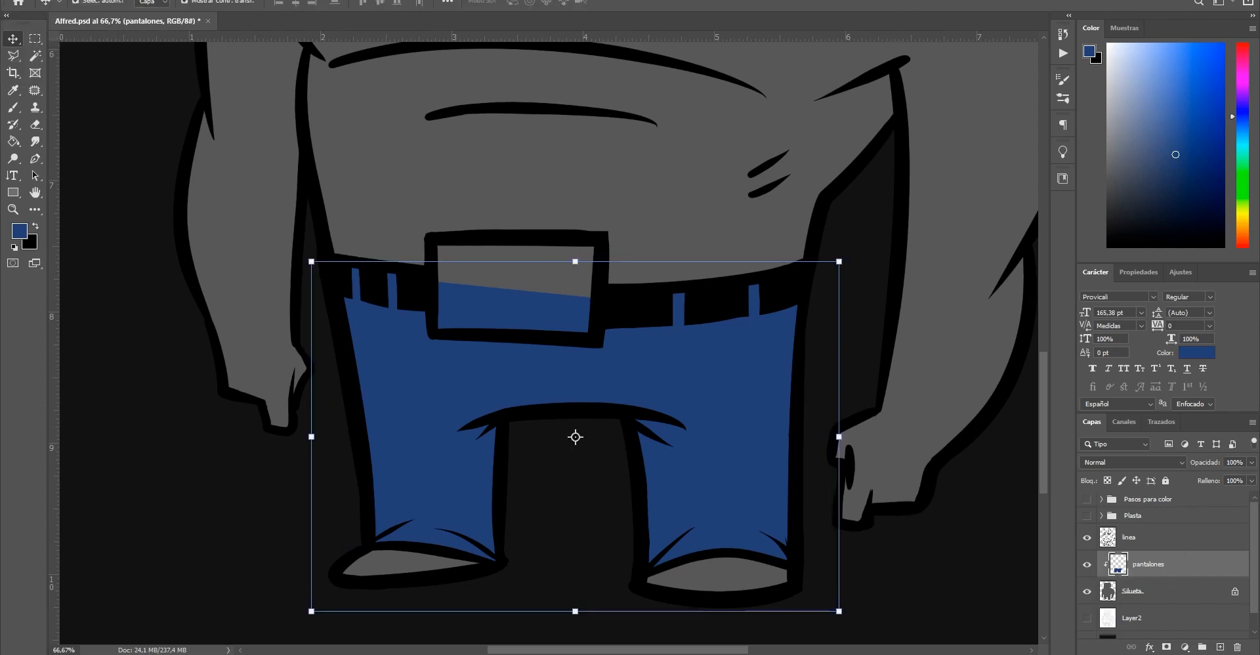
Examine how the clipped blue trousers fit within the whole character's silhouette
{"action": "left_click", "coordinate": [891, 426], "text": "alt"}
{"action": "left_click", "coordinate": [890, 426], "text": "alt"}
{"action": "left_click_drag", "start_coordinate": [847, 471], "coordinate": [749, 486]}
{"action": "left_click", "coordinate": [851, 517], "text": "alt"}
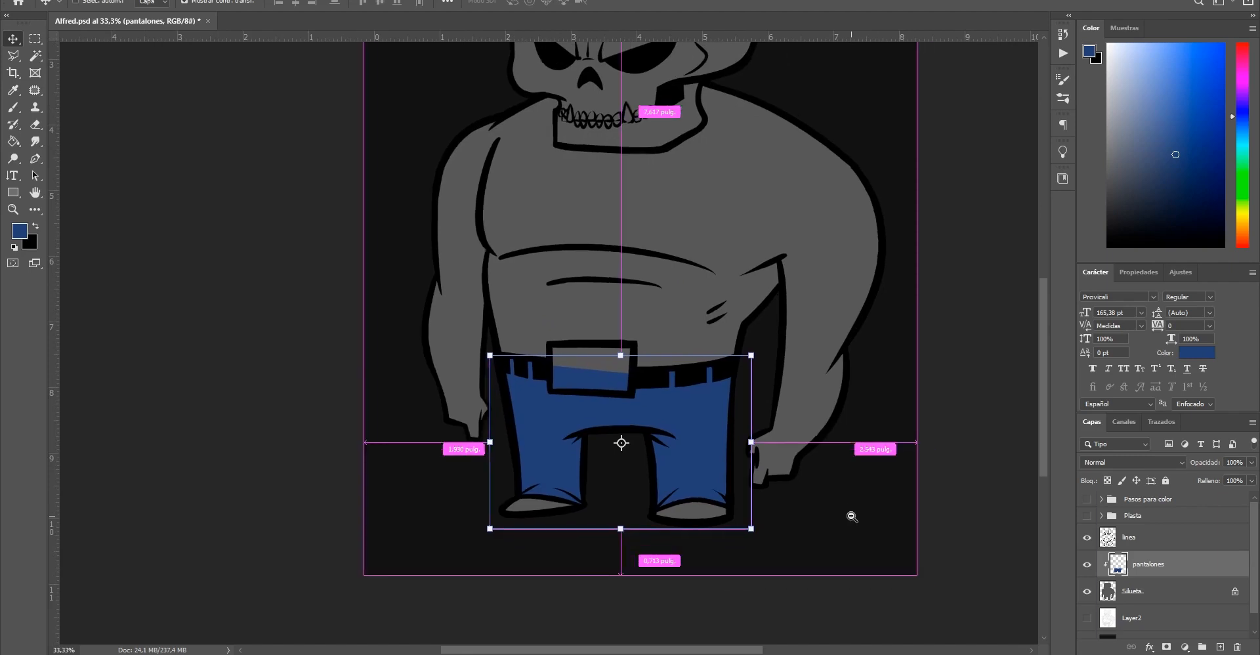
{"action": "left_click", "coordinate": [686, 418], "text": "alt"}
{"action": "left_click_drag", "start_coordinate": [685, 418], "coordinate": [828, 536]}
{"action": "left_click", "coordinate": [774, 452], "text": "ctrl"}
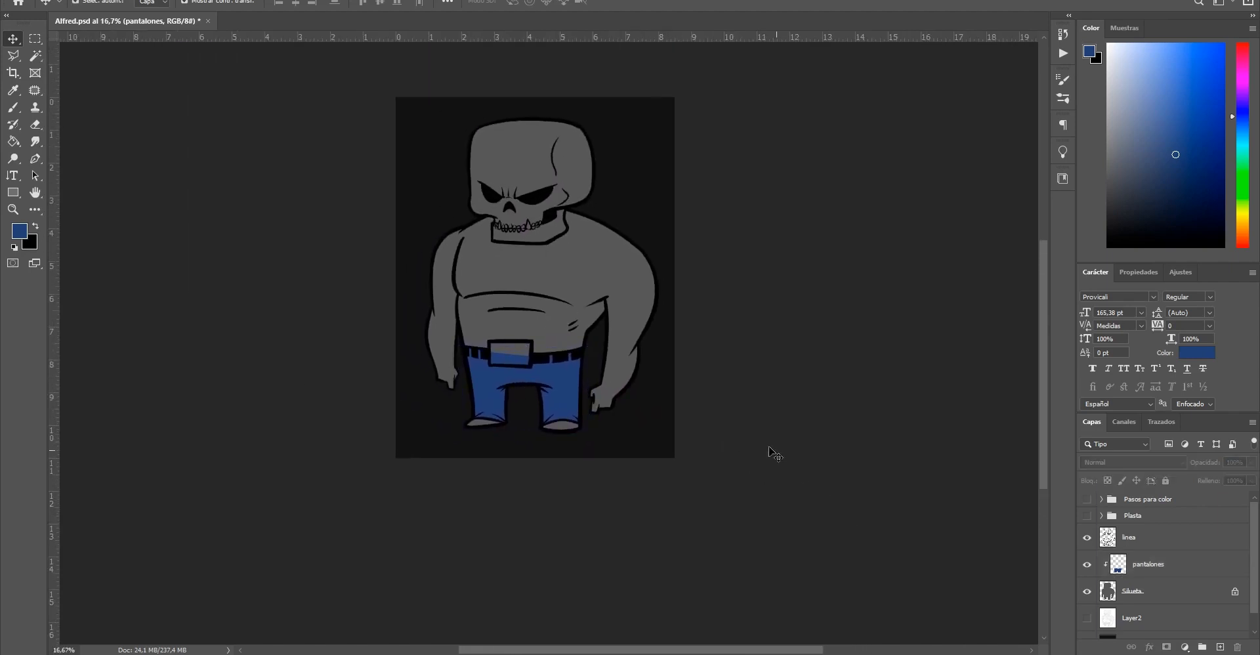
{"action": "left_click", "coordinate": [610, 408]}
{"action": "left_click", "coordinate": [601, 407]}
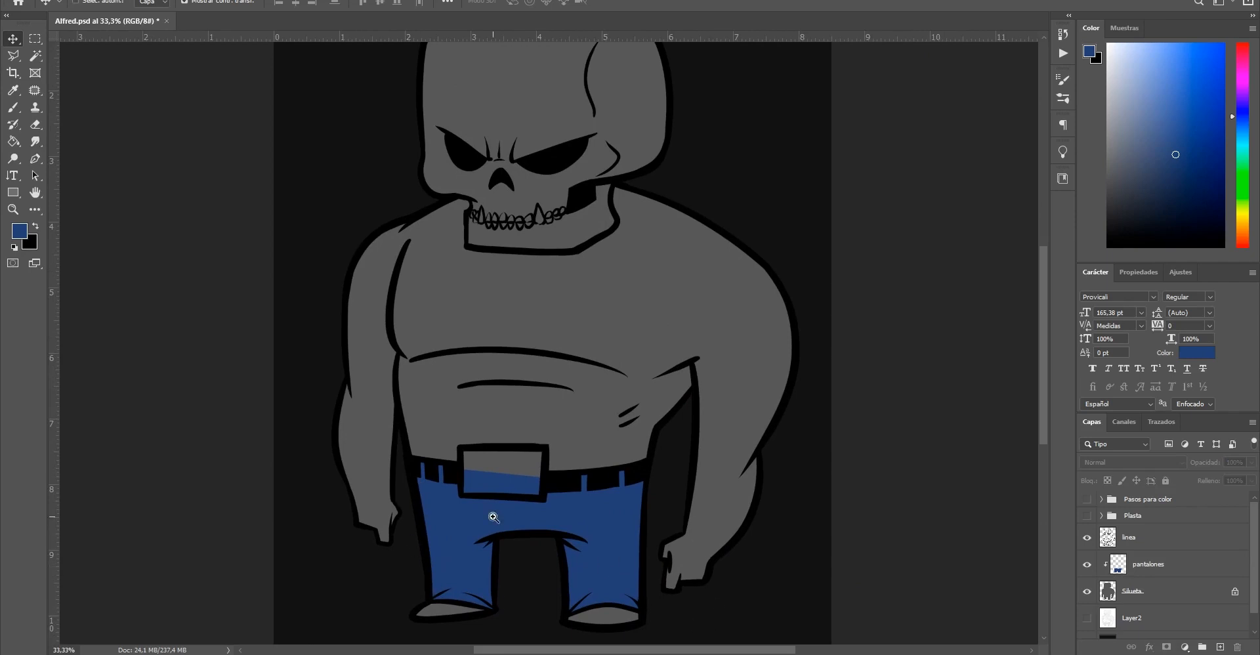
Add a new layer above the pantalones layer and switch to the Polygonal Lasso tool for the body
{"action": "left_click", "coordinate": [493, 517], "text": "alt"}
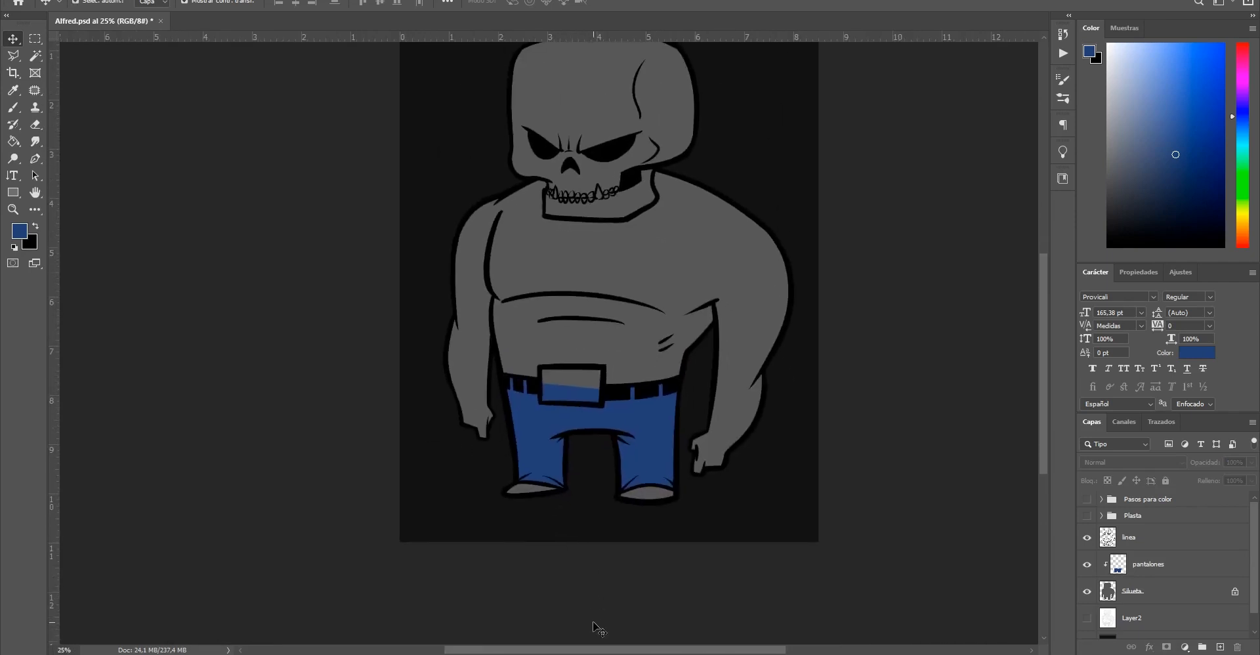
{"action": "left_click", "coordinate": [1165, 564]}
{"action": "left_click", "coordinate": [908, 458]}
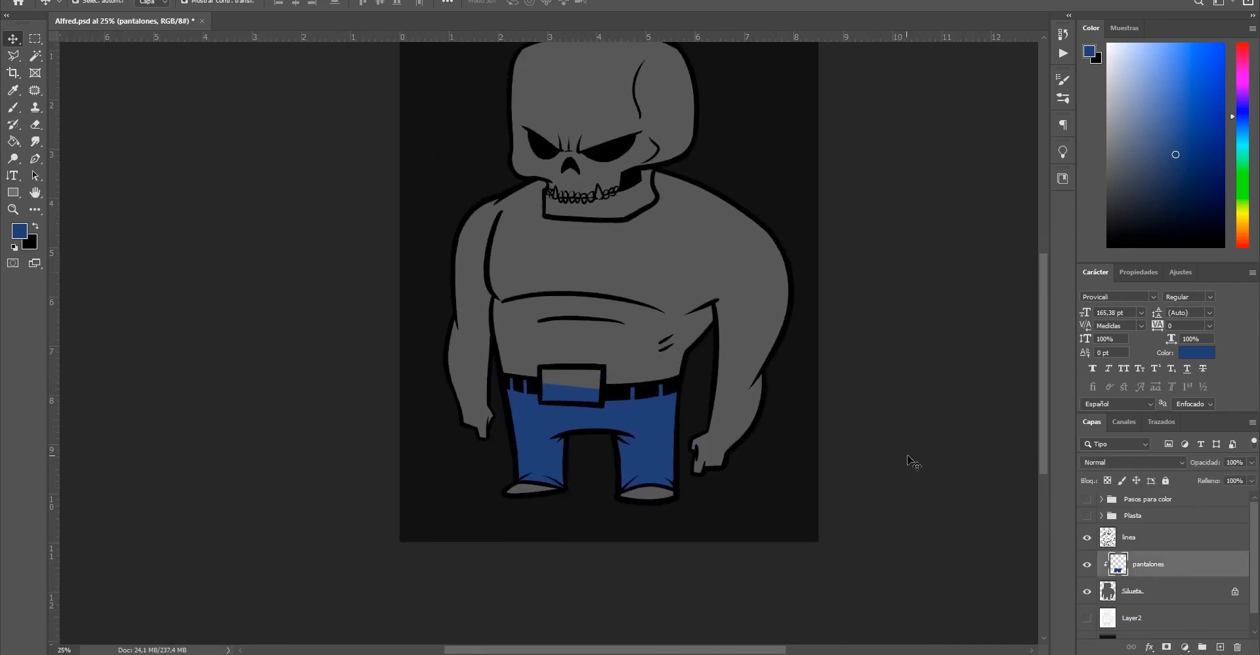
{"action": "left_click", "coordinate": [1111, 577]}
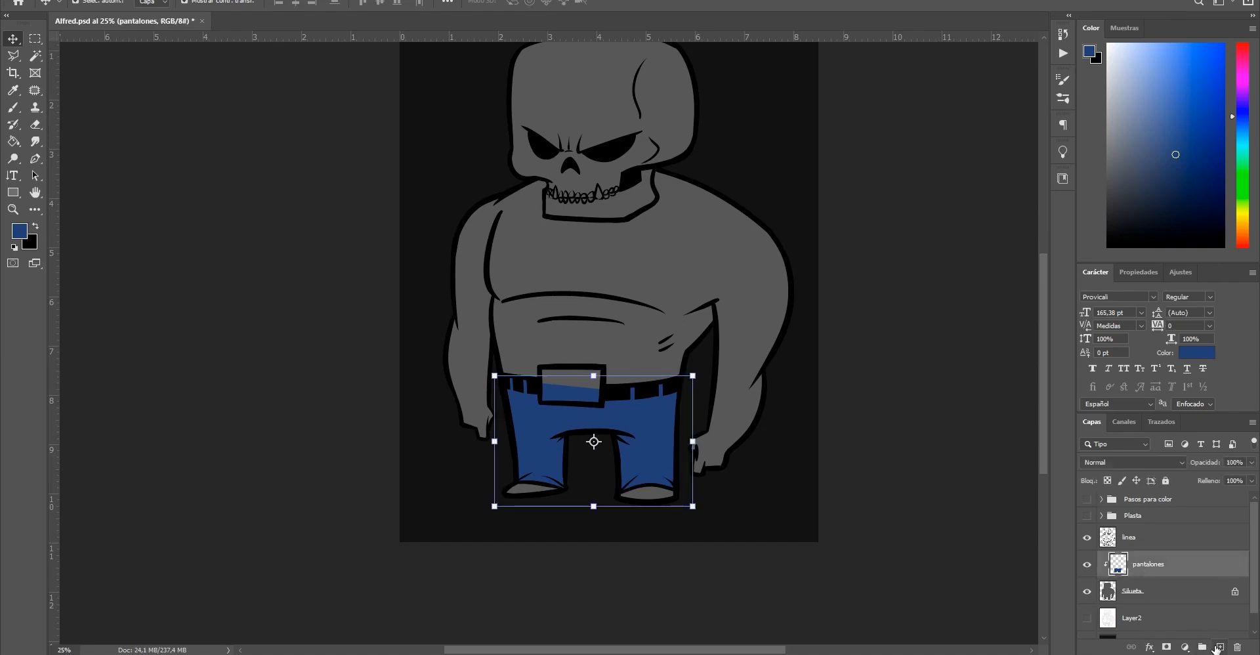
{"action": "left_click", "coordinate": [1218, 647]}
{"action": "scroll", "coordinate": [601, 426], "scroll_direction": "up", "scroll_amount": 1}
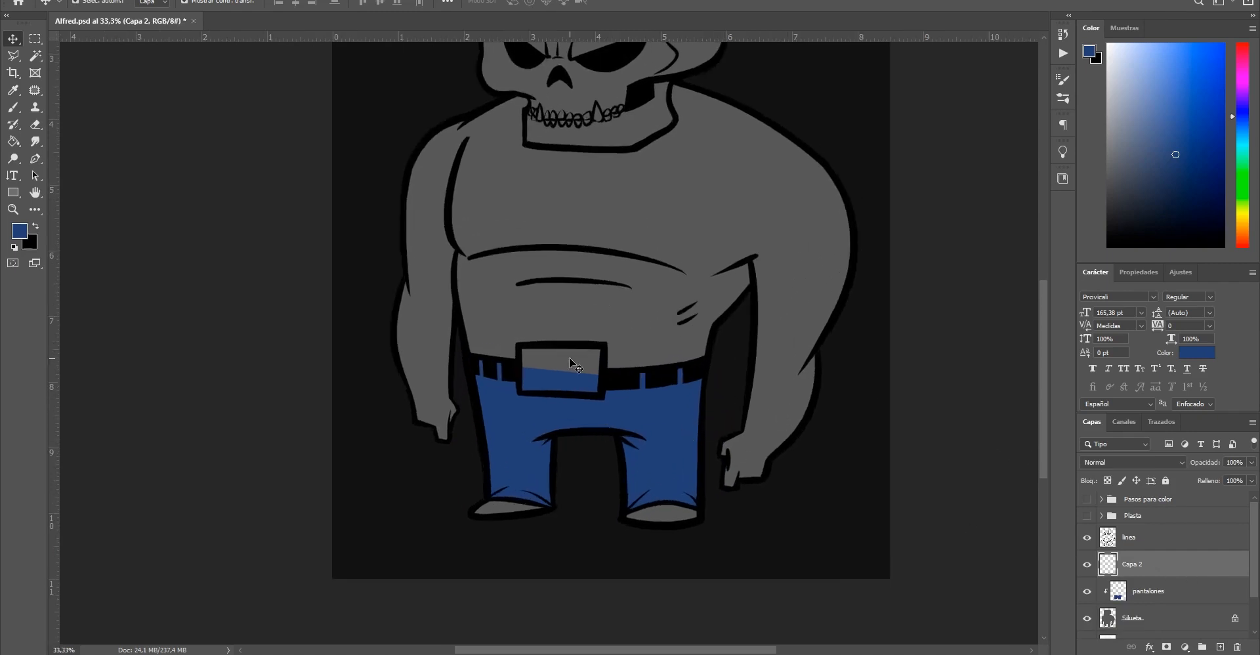
{"action": "key", "text": "l"}
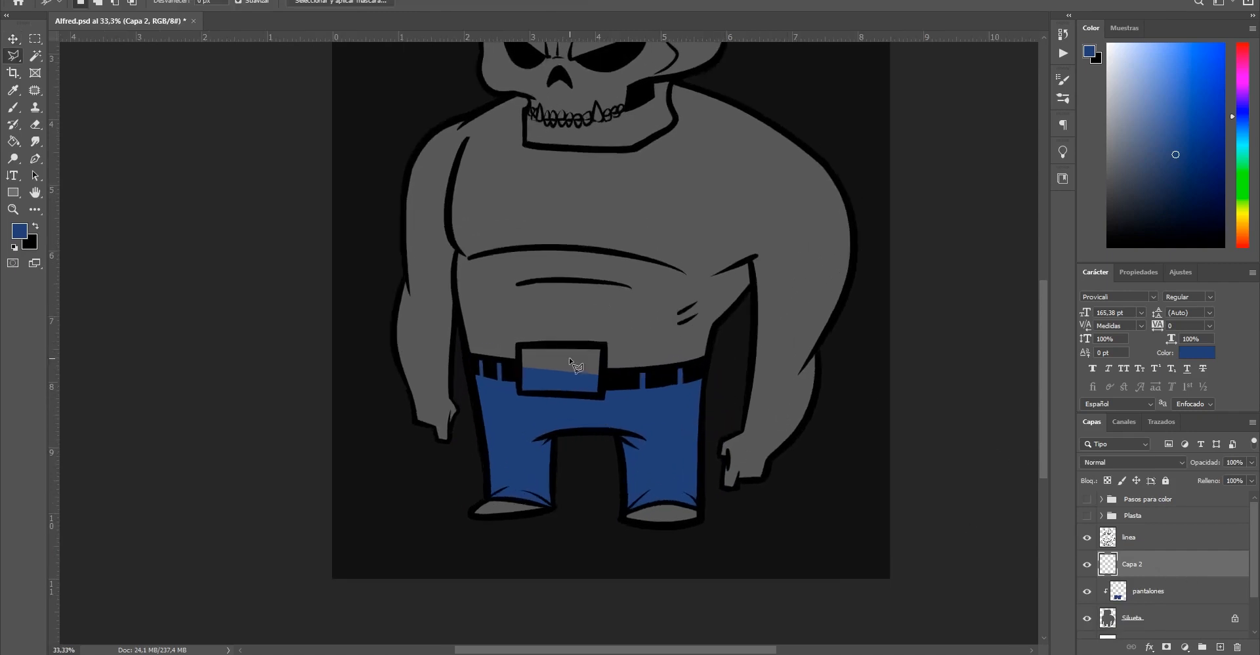
{"action": "left_click", "coordinate": [467, 427]}
{"action": "left_click", "coordinate": [386, 418]}
{"action": "key", "text": "Escape"}
Outline the torso and both arms with a closed Polygonal Lasso selection, loose outside the body, across the jaw and along the belt
{"action": "left_click", "coordinate": [464, 421]}
{"action": "left_click", "coordinate": [445, 470]}
{"action": "left_click", "coordinate": [369, 414]}
{"action": "left_click", "coordinate": [359, 209]}
{"action": "left_click", "coordinate": [367, 130]}
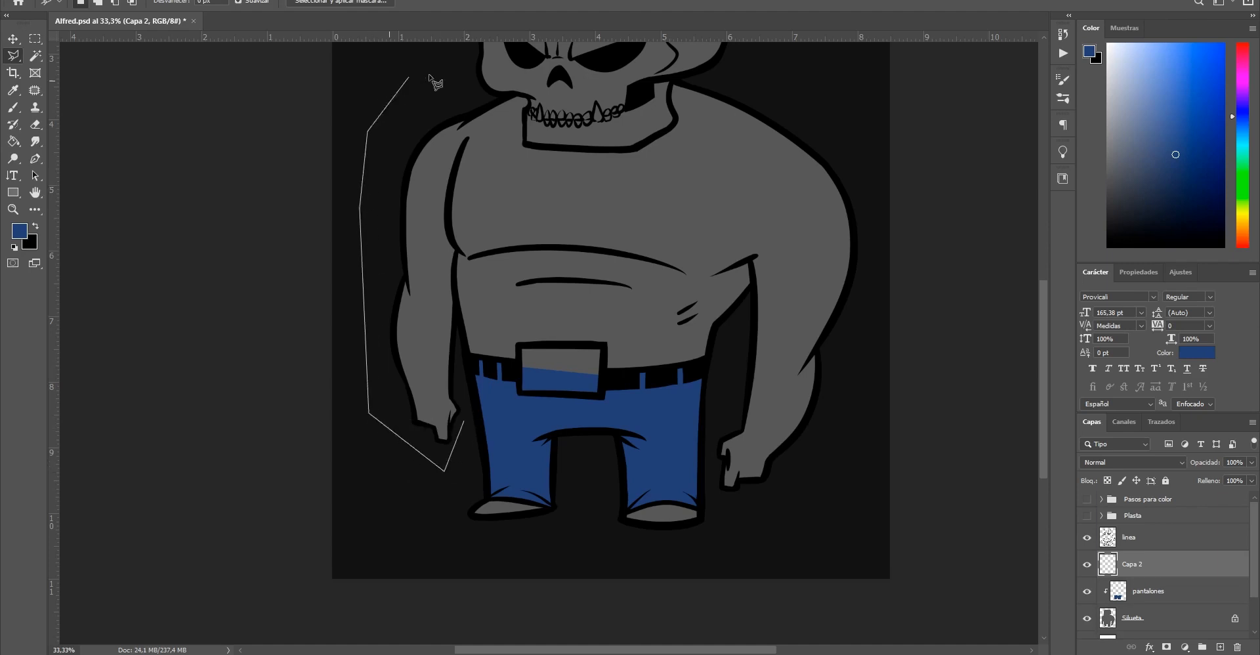
{"action": "left_click", "coordinate": [471, 90]}
{"action": "left_click", "coordinate": [507, 95]}
{"action": "left_click", "coordinate": [712, 77]}
{"action": "left_click", "coordinate": [916, 142]}
{"action": "left_click", "coordinate": [922, 417]}
{"action": "left_click", "coordinate": [873, 564]}
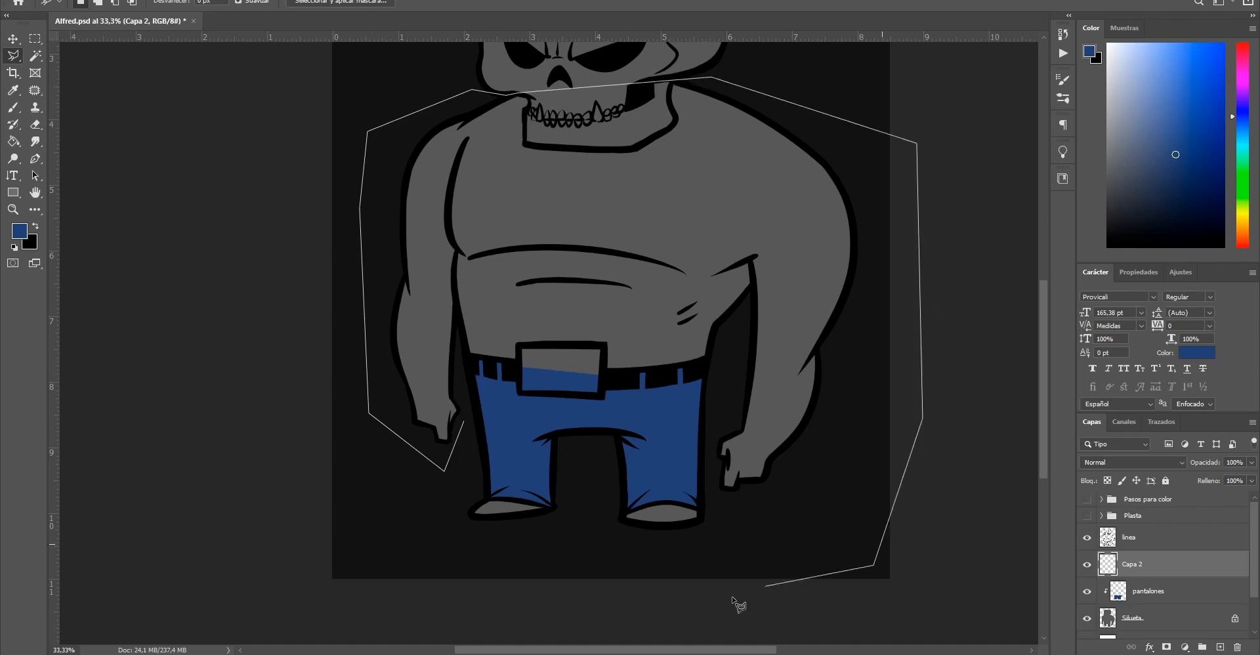
{"action": "left_click", "coordinate": [712, 510]}
{"action": "left_click", "coordinate": [711, 467]}
{"action": "left_click", "coordinate": [739, 324]}
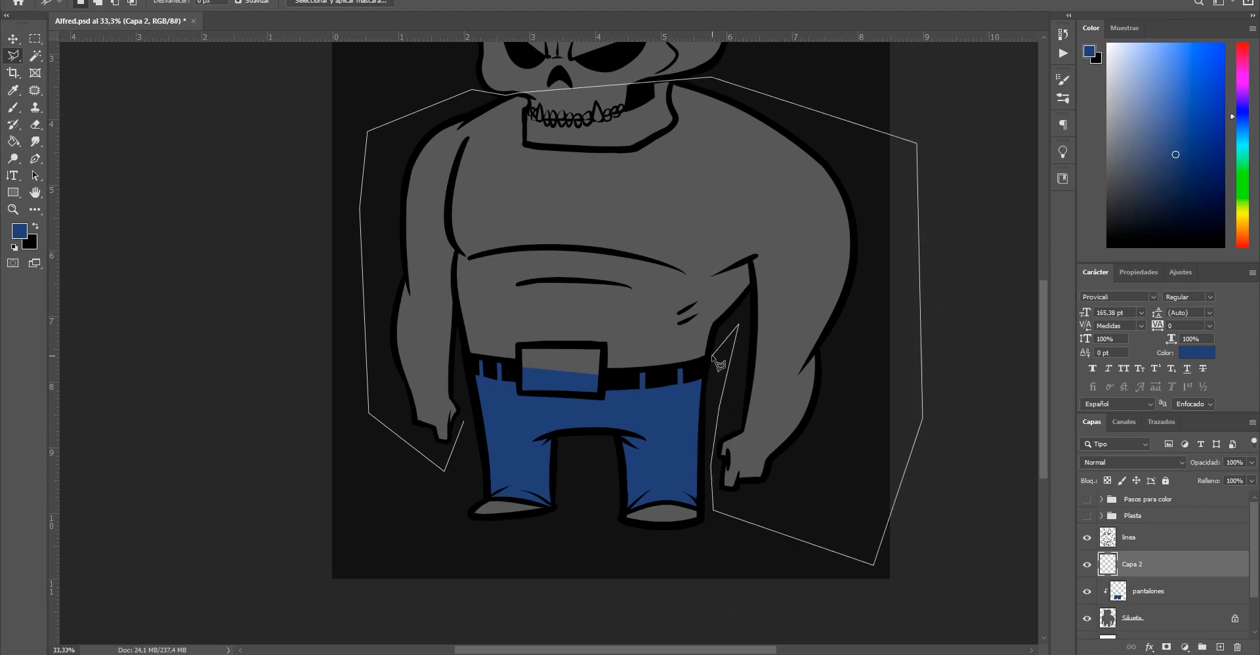
{"action": "left_click", "coordinate": [701, 362]}
{"action": "left_click", "coordinate": [584, 382]}
{"action": "left_click", "coordinate": [462, 364]}
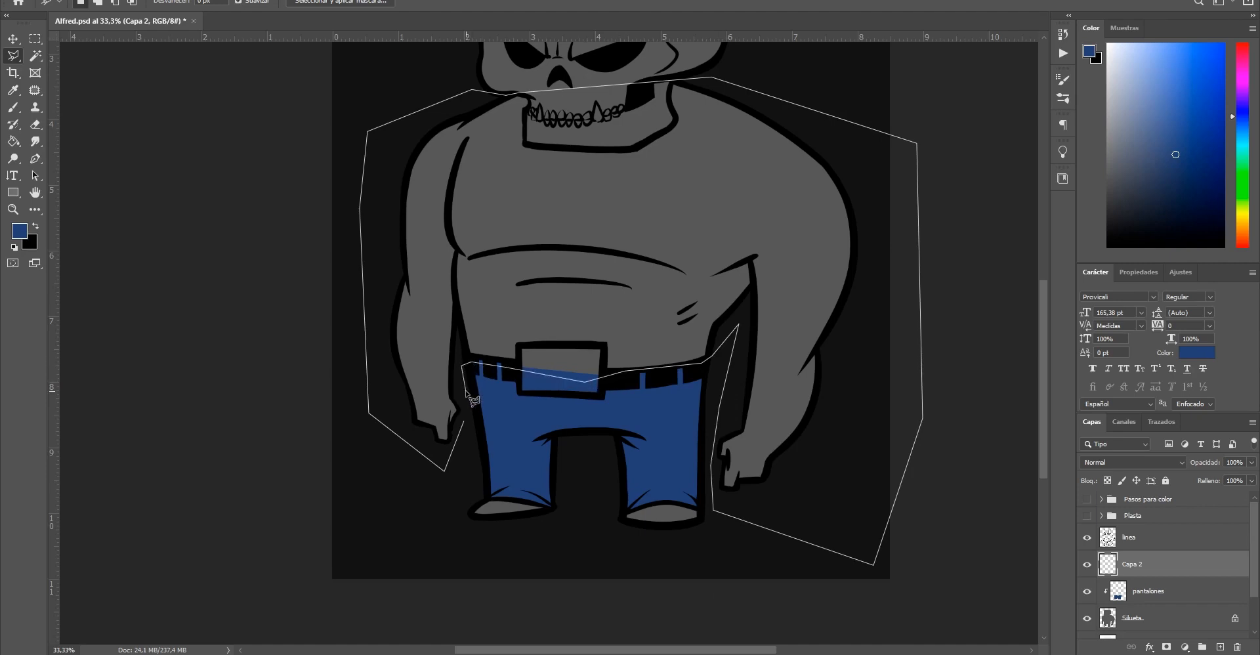
{"action": "left_click", "coordinate": [464, 424]}
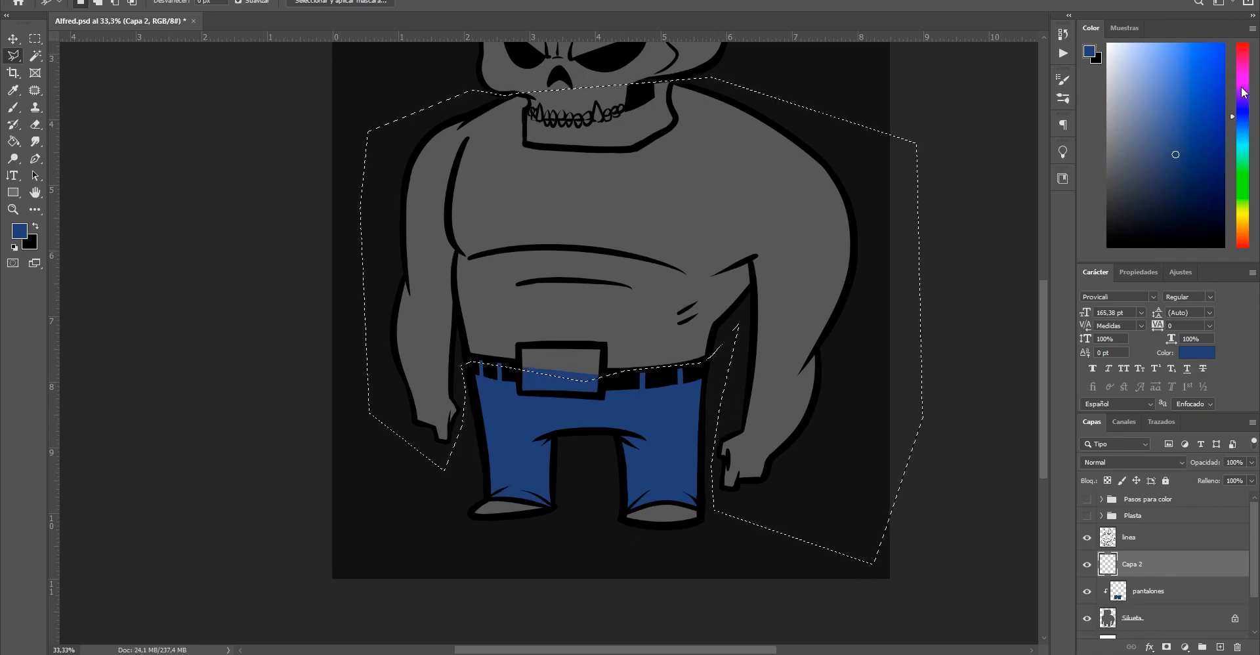
Fill the torso and arms selection with light beige on the new layer
{"action": "left_click", "coordinate": [1243, 59]}
{"action": "left_click_drag", "start_coordinate": [1247, 77], "coordinate": [1243, 215]}
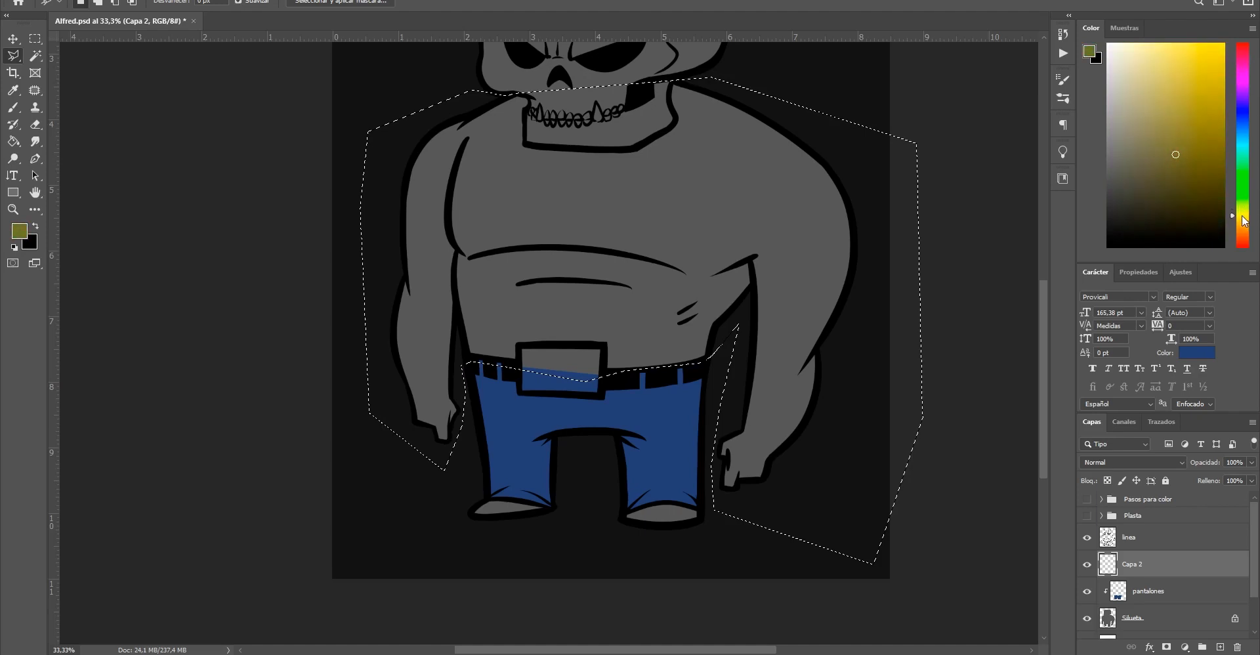
{"action": "left_click_drag", "start_coordinate": [1165, 135], "coordinate": [1164, 121]}
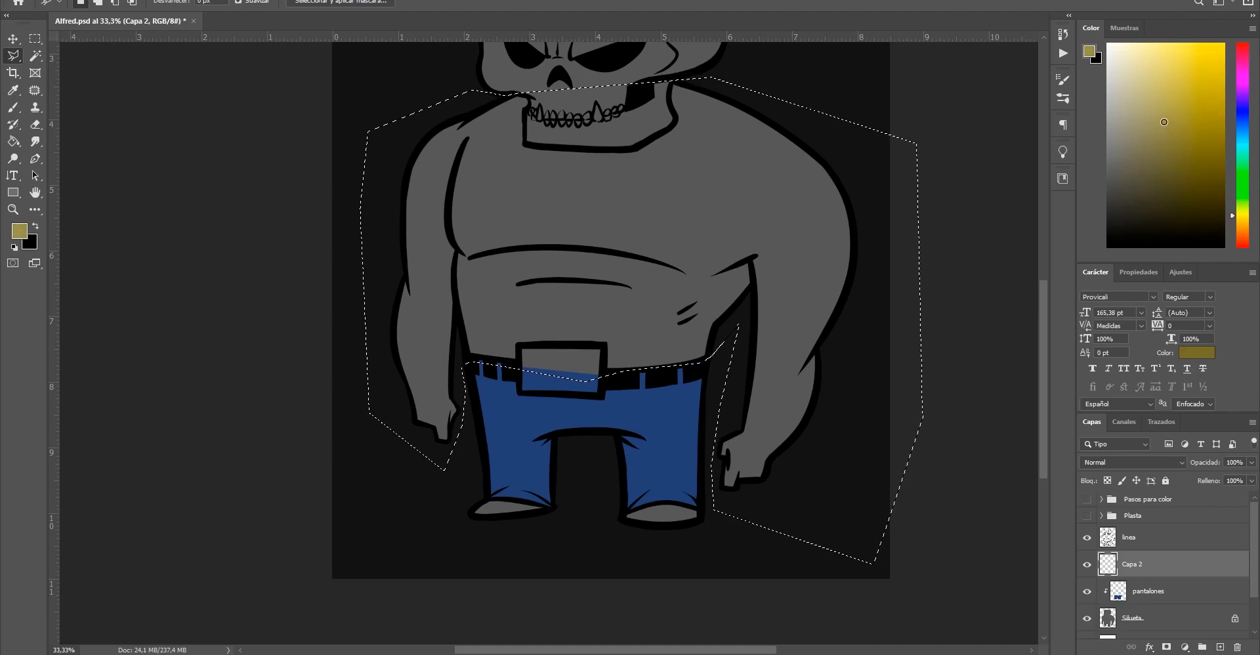
{"action": "left_click", "coordinate": [1153, 107]}
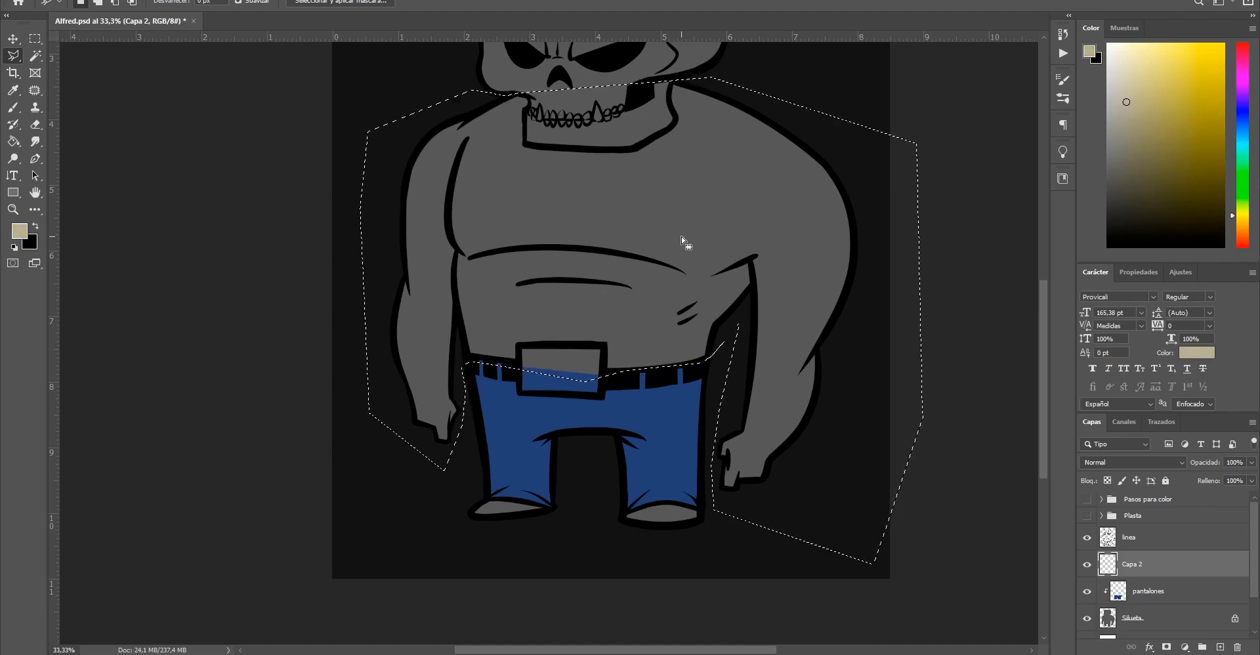
{"action": "key", "text": "g"}
{"action": "left_click", "coordinate": [660, 213]}
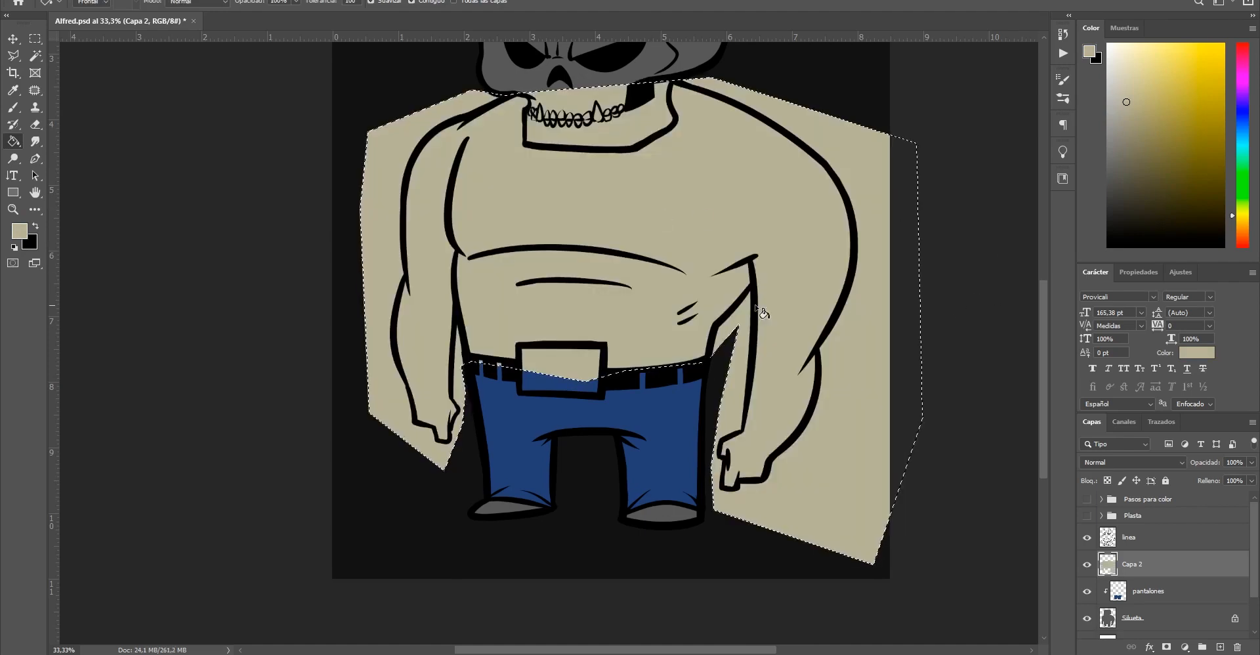
Deselect the torso area and clip the beige body layer to the Silueta base with a clipping mask
{"action": "left_click", "coordinate": [692, 305], "text": "alt"}
{"action": "mouse_move", "coordinate": [643, 281]}
{"action": "left_mouse_down"}
{"action": "mouse_move", "coordinate": [638, 326]}
{"action": "mouse_move", "coordinate": [648, 323]}
{"action": "left_mouse_up"}
{"action": "key", "text": "ctrl+d"}
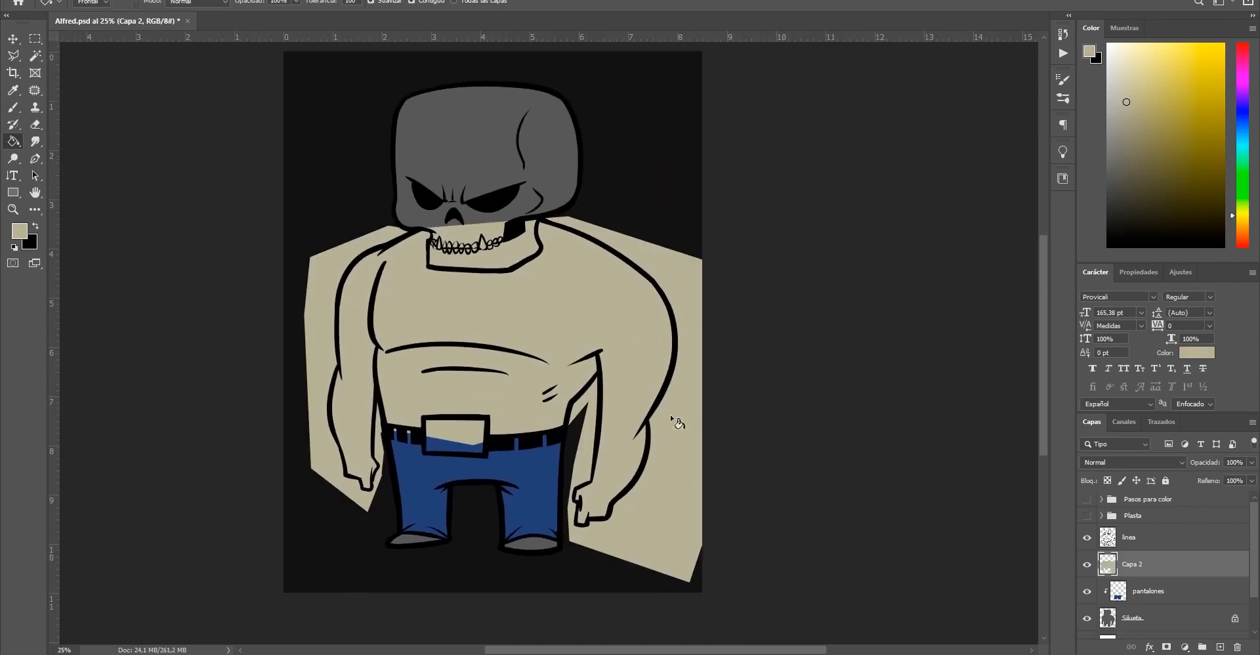
{"action": "left_click", "coordinate": [1164, 575], "text": "alt"}
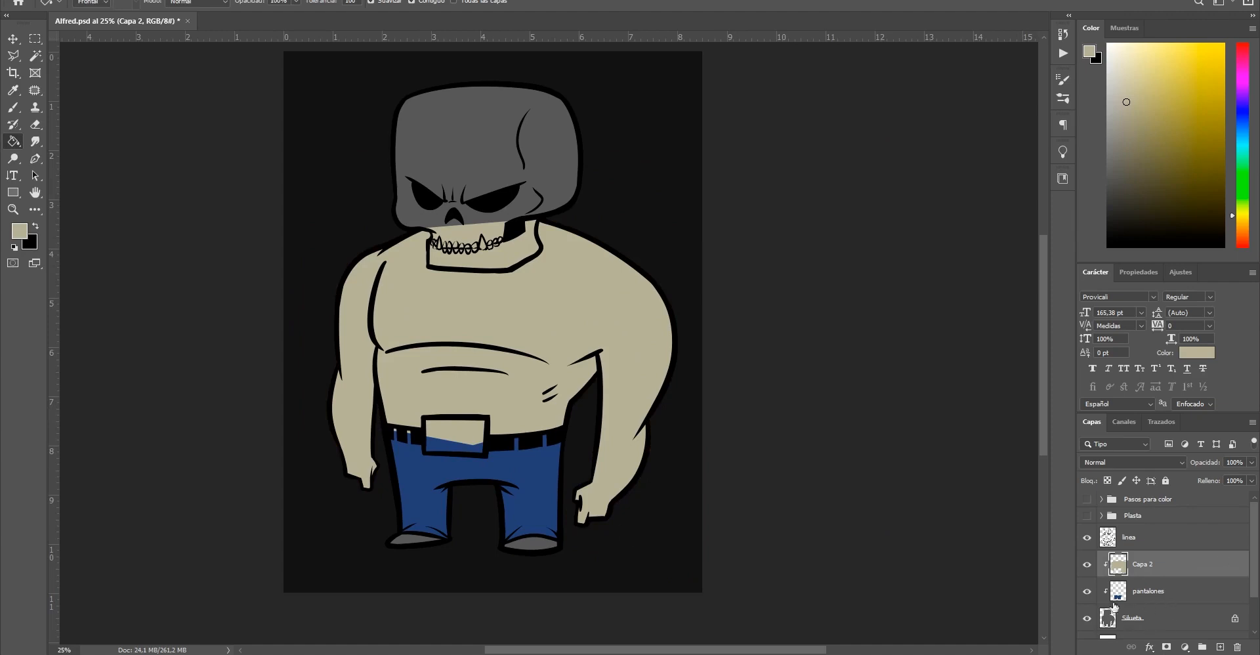
Add a new layer above the beige body layer for the belt buckle
{"action": "left_click", "coordinate": [461, 447], "text": "ctrl"}
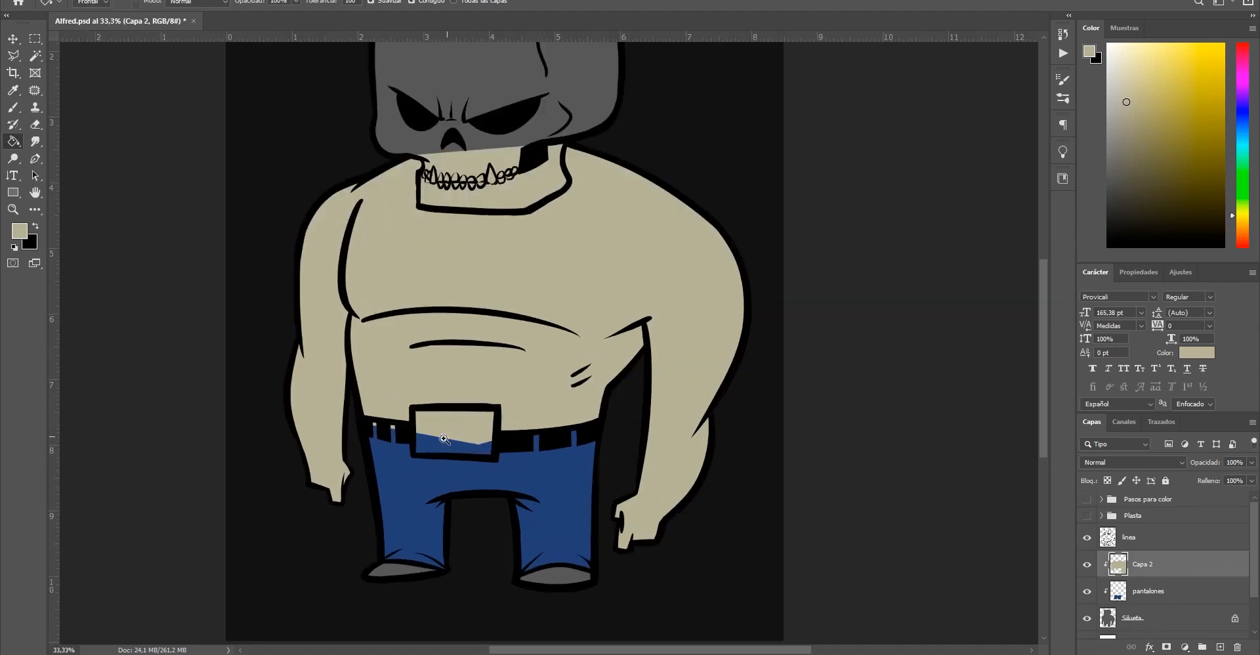
{"action": "left_click", "coordinate": [458, 424], "text": "ctrl"}
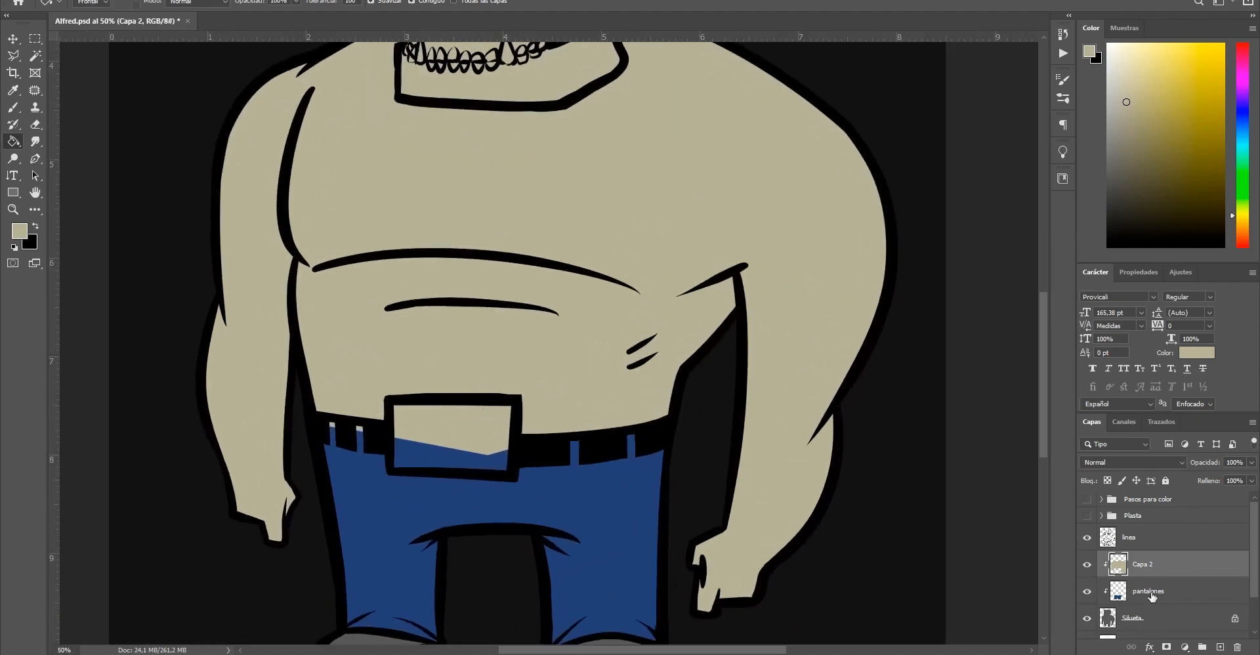
{"action": "left_click", "coordinate": [1181, 596]}
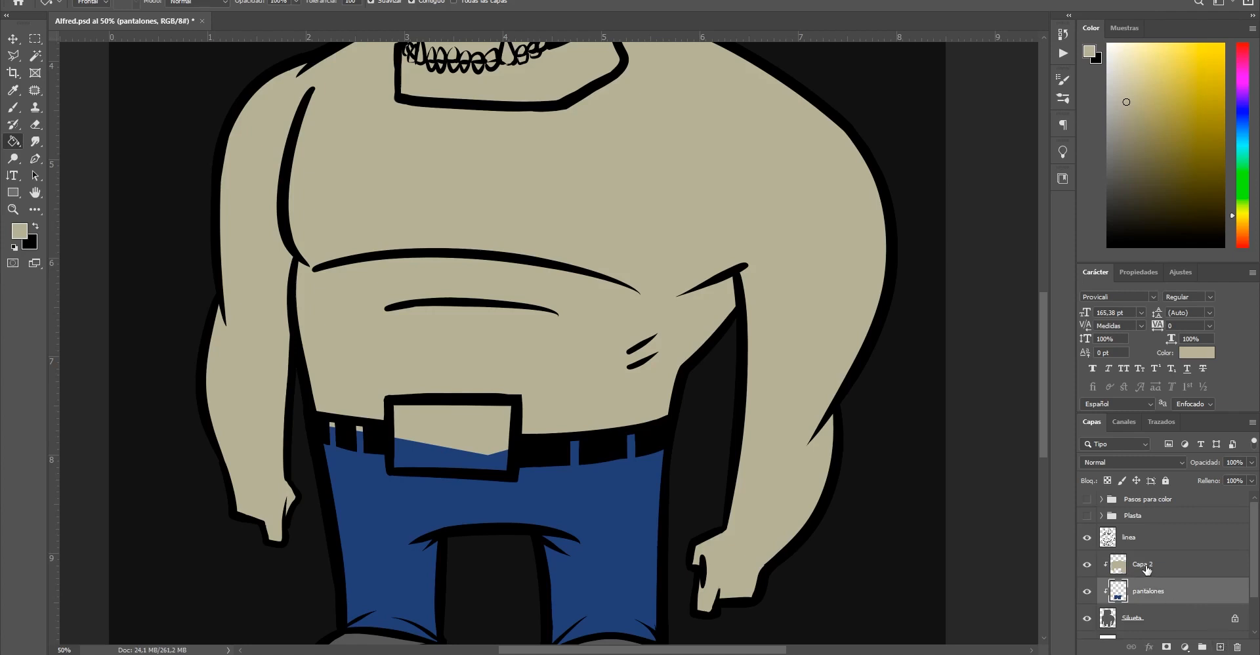
{"action": "left_click", "coordinate": [1147, 568]}
{"action": "left_click", "coordinate": [1220, 646]}
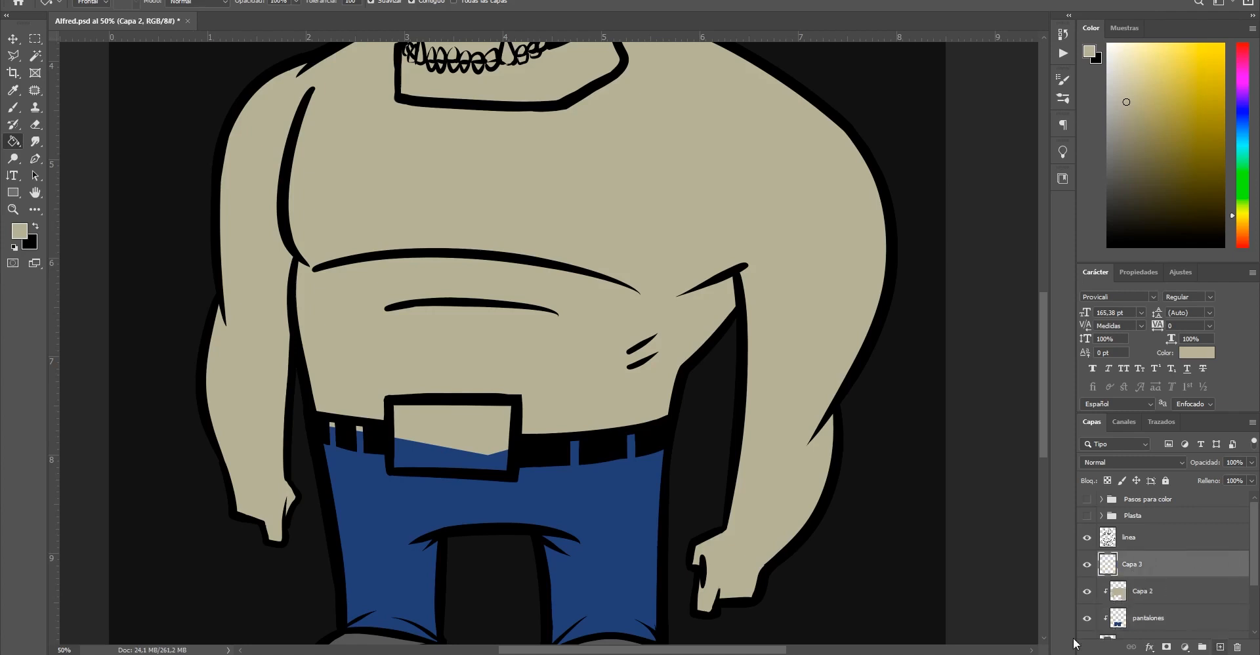
Outline the belt buckle with a closed Polygonal Lasso selection running along its black border
{"action": "left_click", "coordinate": [516, 415], "text": "ctrl"}
{"action": "key", "text": "l"}
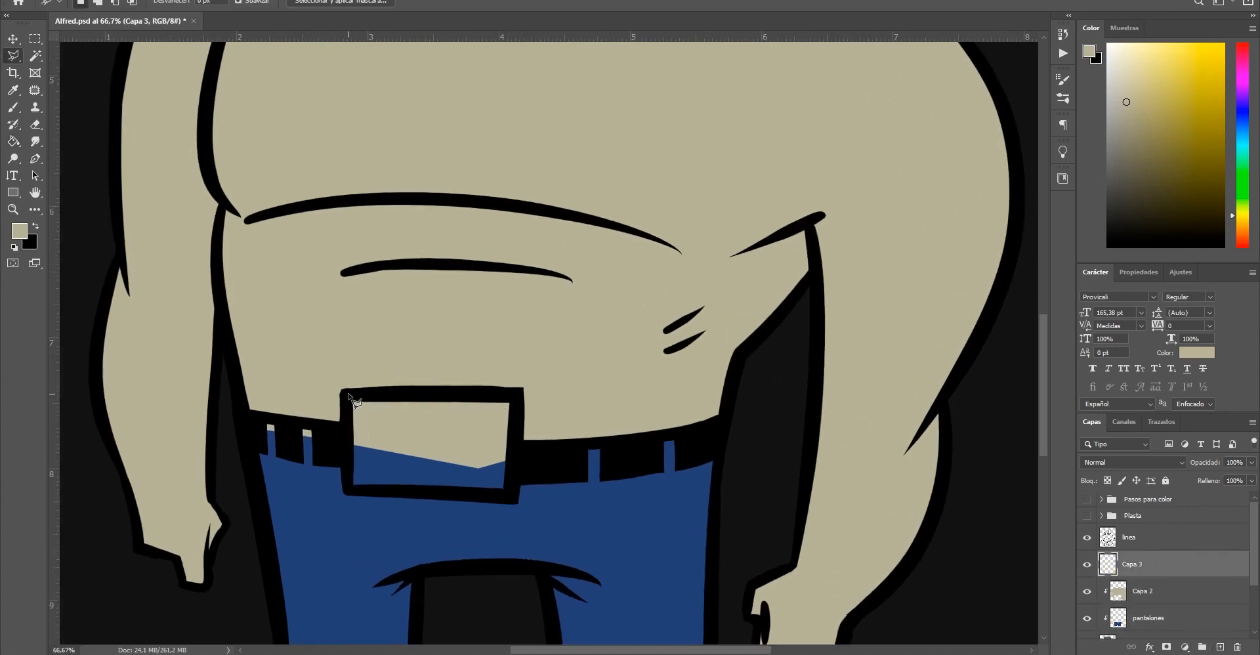
{"action": "left_click", "coordinate": [367, 394]}
{"action": "left_click", "coordinate": [516, 396]}
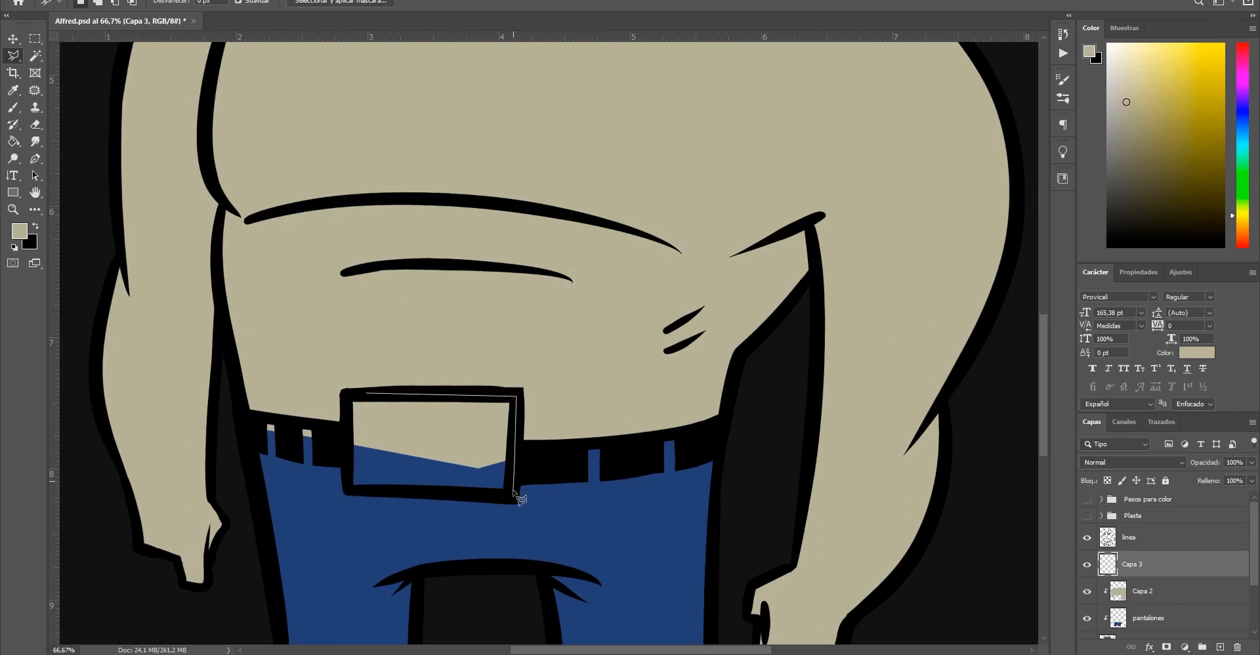
{"action": "left_click", "coordinate": [514, 491]}
{"action": "left_click", "coordinate": [499, 501]}
{"action": "left_click", "coordinate": [349, 489]}
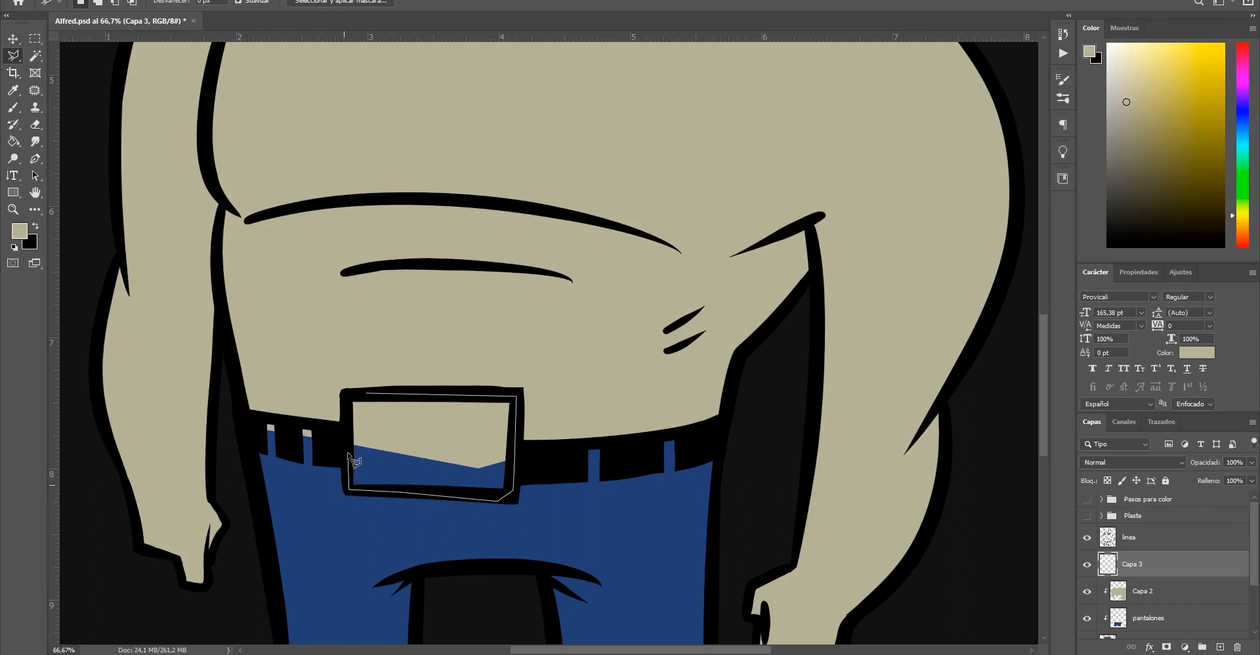
{"action": "left_click", "coordinate": [350, 395]}
{"action": "left_click", "coordinate": [365, 395]}
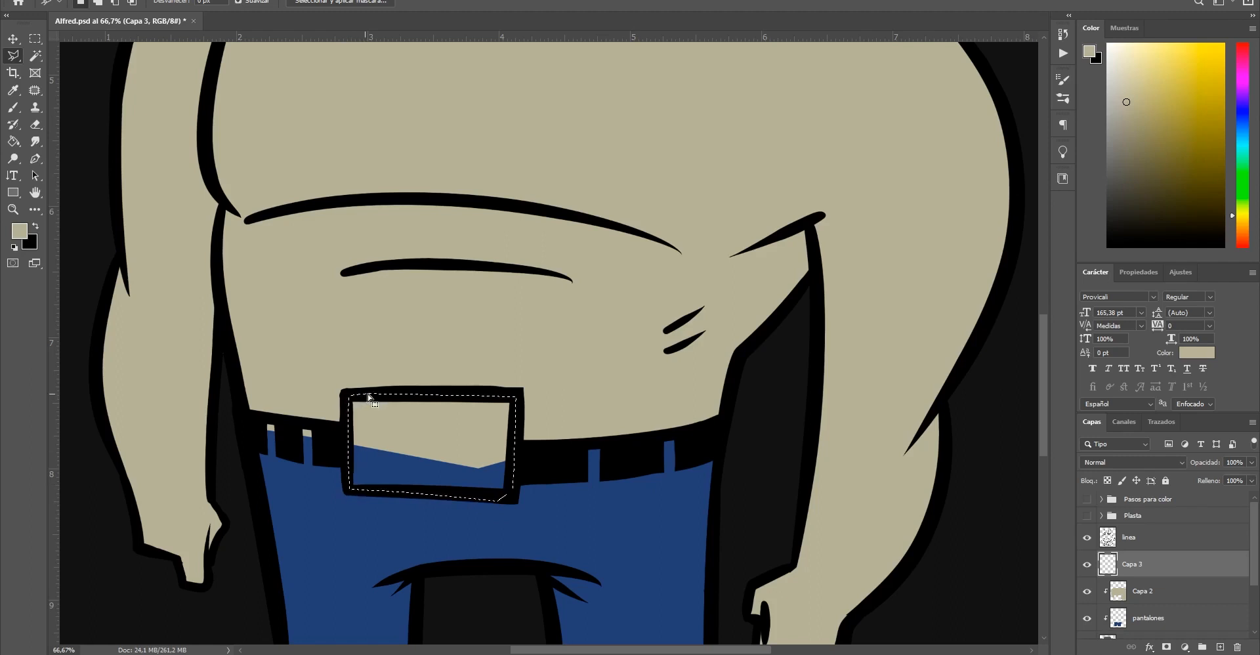
Fill the belt buckle selection with light grey and deselect it
{"action": "left_click", "coordinate": [1109, 136]}
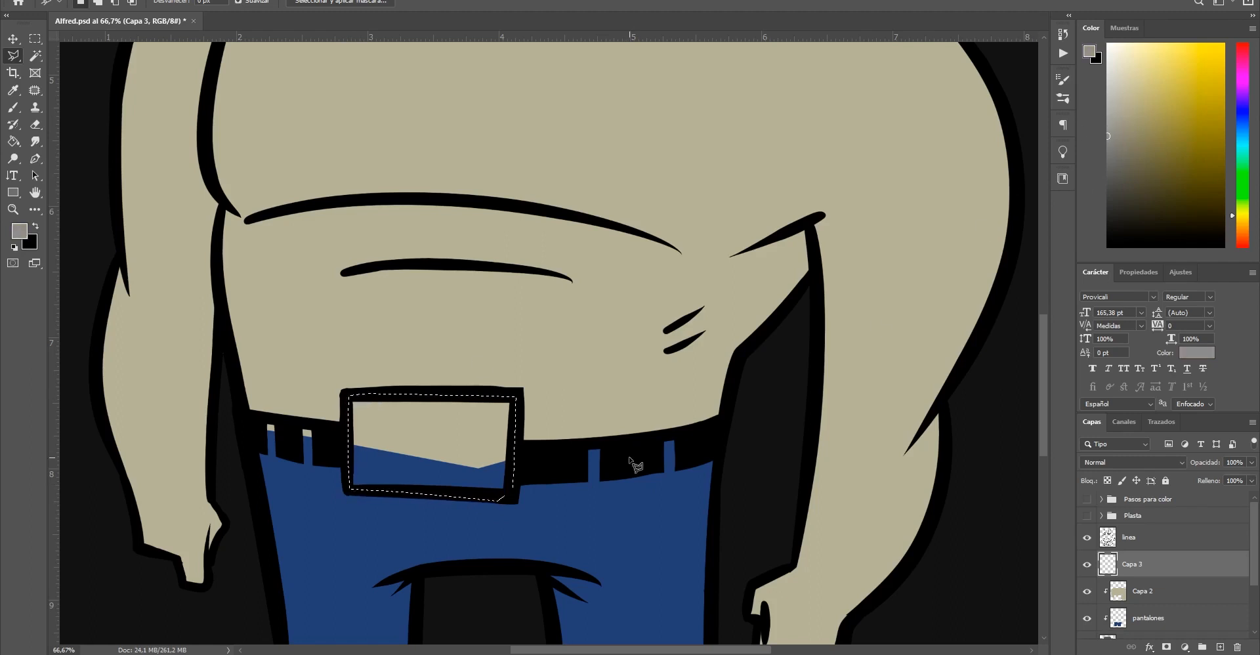
{"action": "key", "text": "g"}
{"action": "left_click", "coordinate": [417, 446]}
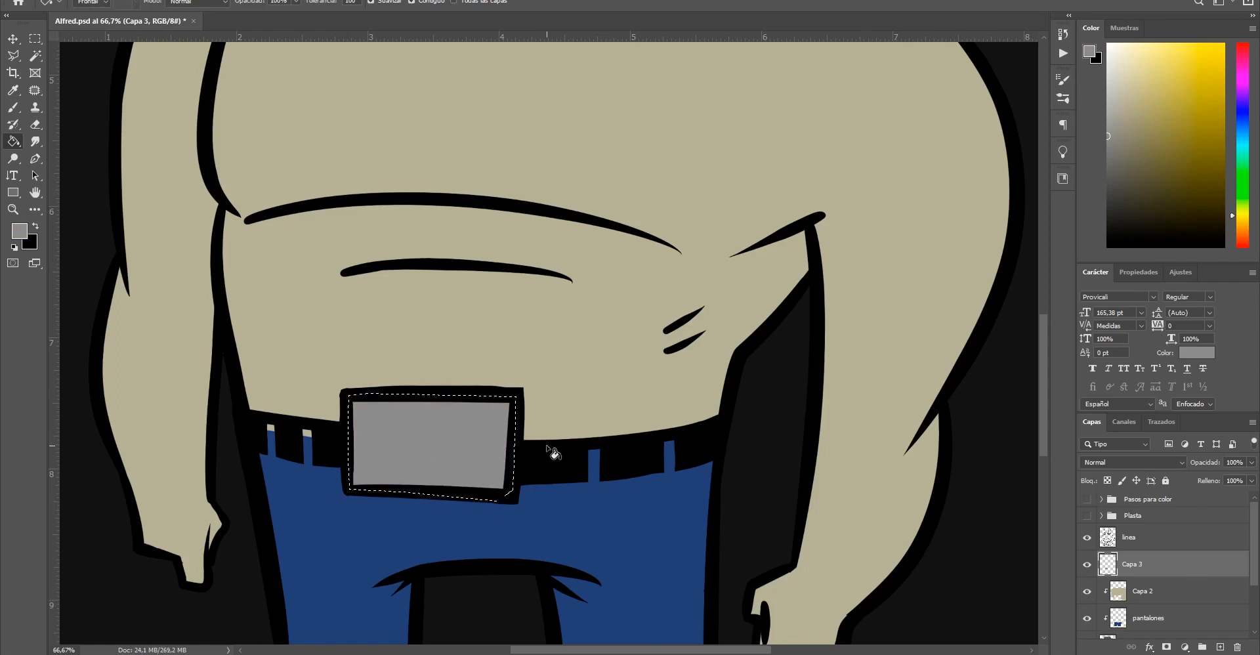
{"action": "left_click", "coordinate": [1108, 111]}
{"action": "left_click", "coordinate": [426, 459]}
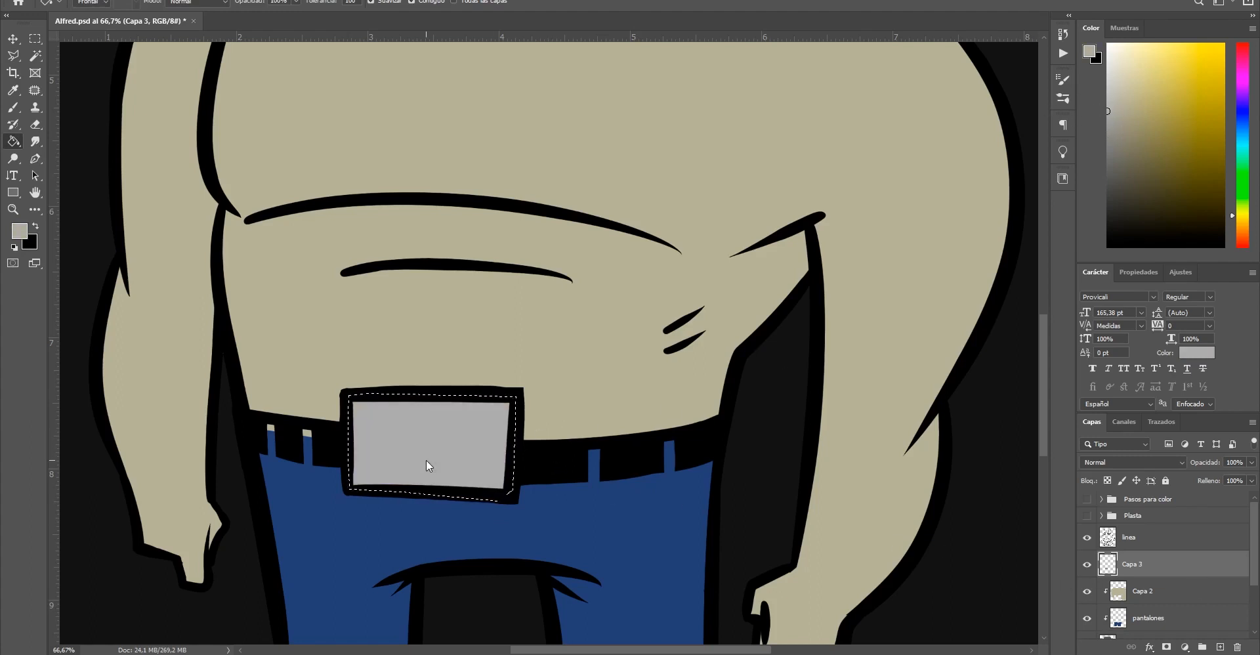
{"action": "key", "text": "ctrl+minus"}
{"action": "key", "text": "ctrl+minus"}
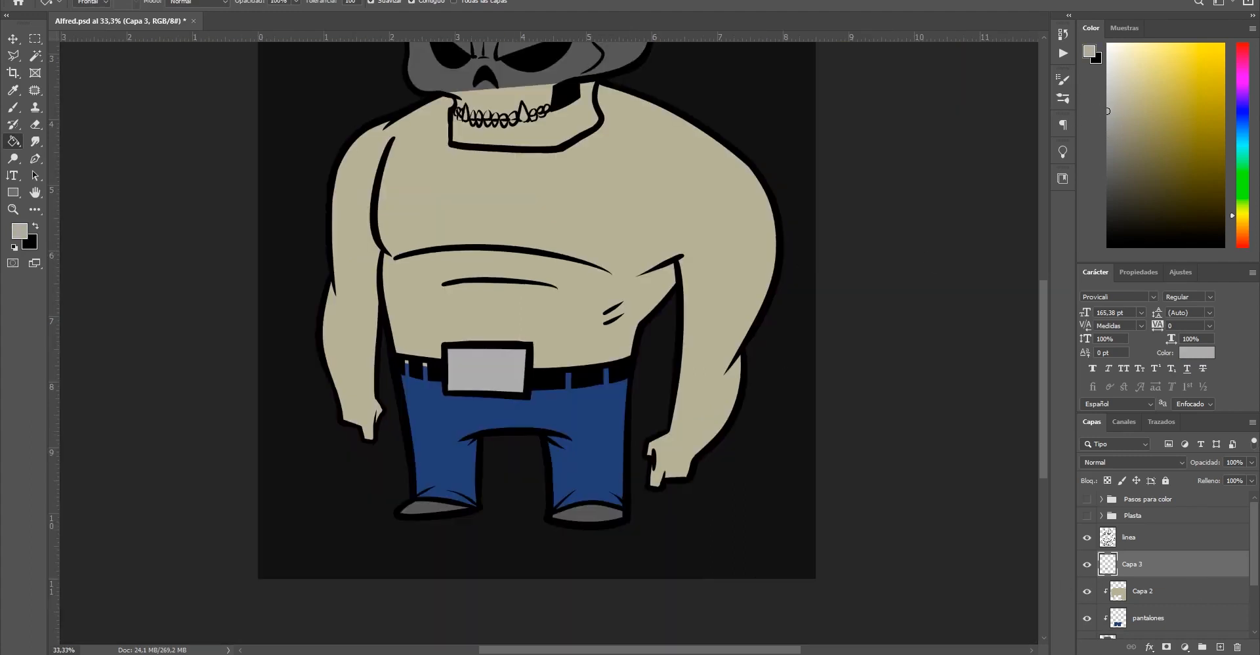
Add a new layer above the buckle layer and clip both layers to the Silueta base
{"action": "left_click", "coordinate": [1220, 647]}
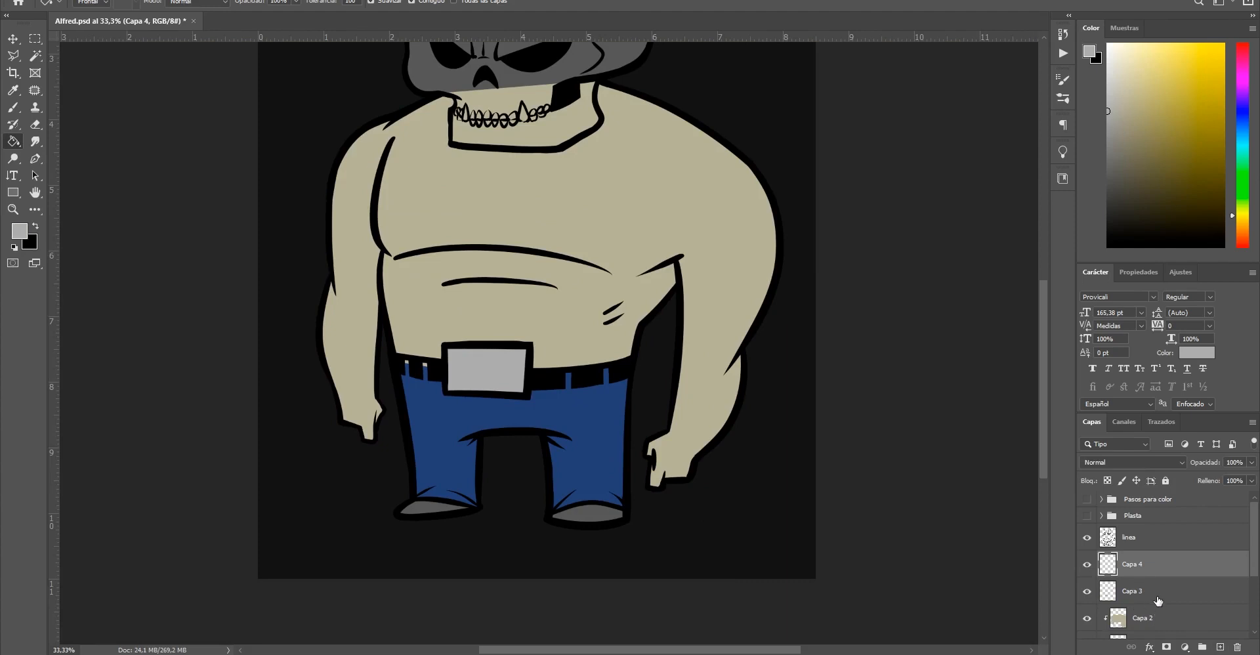
{"action": "left_click", "coordinate": [1160, 603], "text": "alt"}
{"action": "left_click", "coordinate": [1155, 573], "text": "alt"}
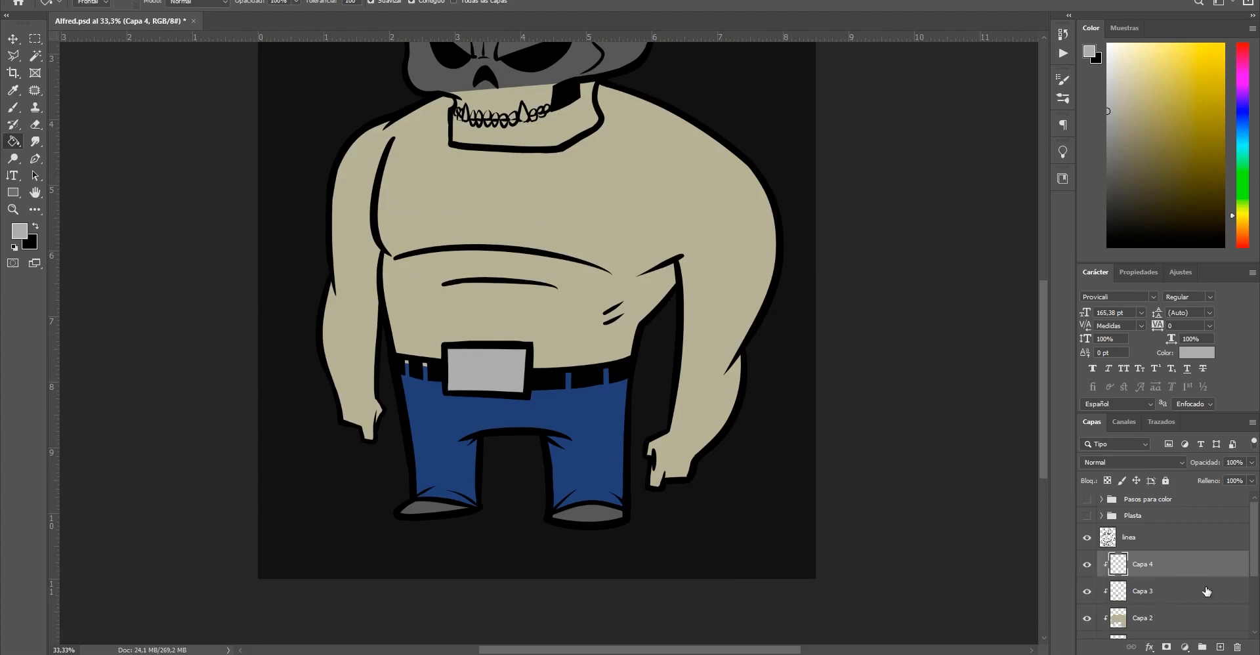
Paint both shoes near-black with the Brush tool on the new clipped layer
{"action": "scroll", "coordinate": [478, 514], "scroll_direction": "up", "scroll_amount": 1}
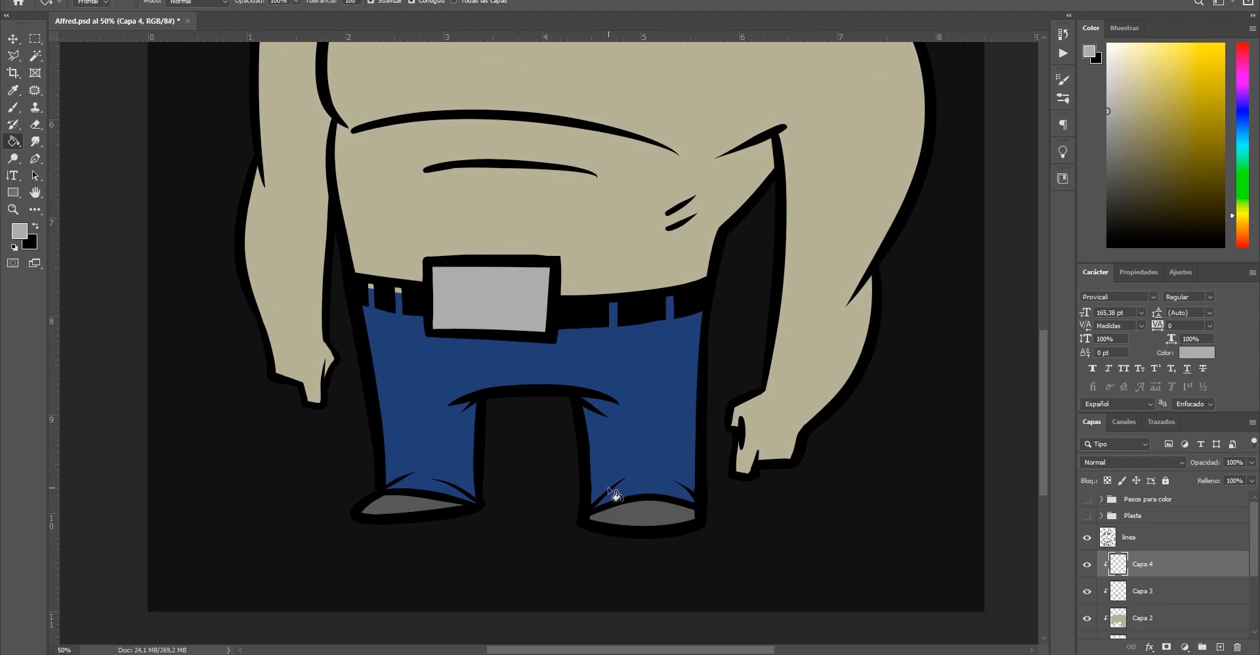
{"action": "key", "text": "b"}
{"action": "left_click", "coordinate": [1181, 187]}
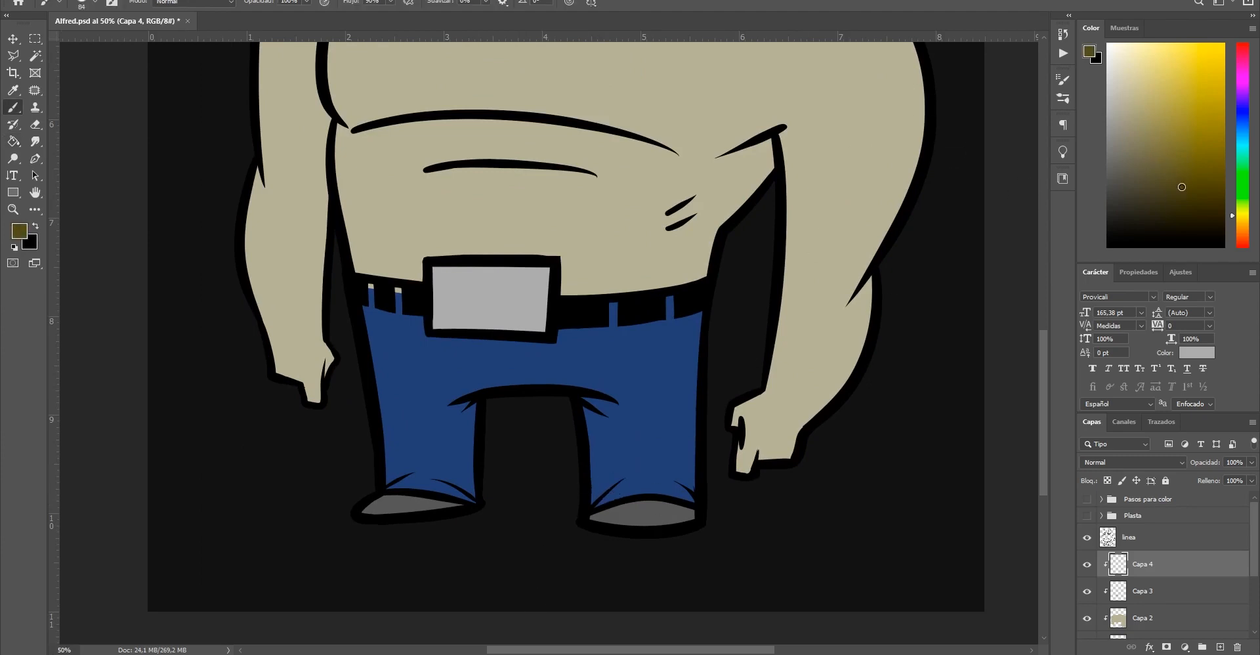
{"action": "left_click_drag", "start_coordinate": [1181, 187], "coordinate": [1118, 227]}
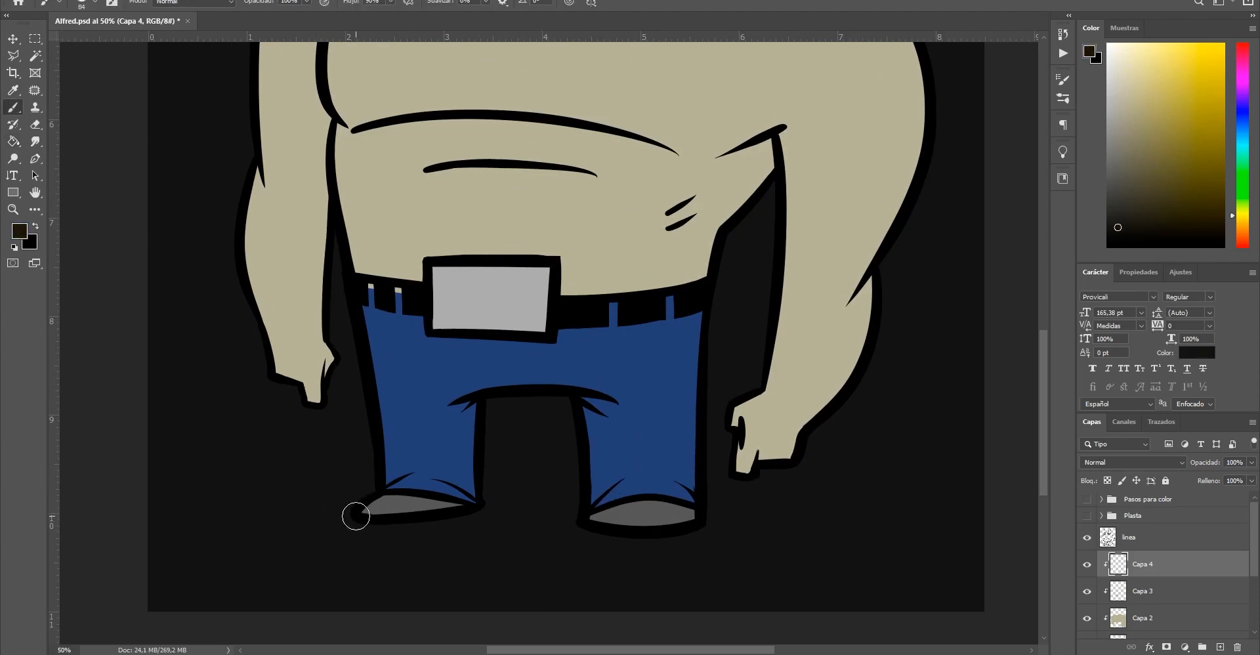
{"action": "mouse_move", "coordinate": [355, 515]}
{"action": "left_mouse_down"}
{"action": "mouse_move", "coordinate": [461, 513]}
{"action": "mouse_move", "coordinate": [360, 501]}
{"action": "left_mouse_up"}
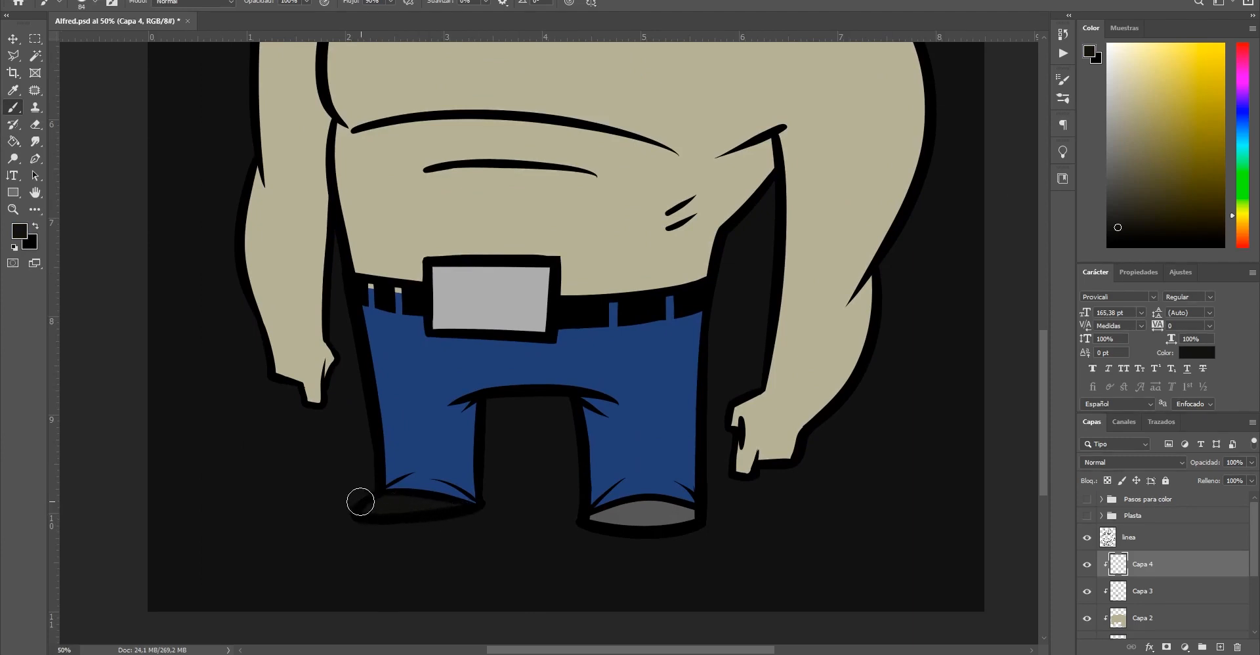
{"action": "mouse_move", "coordinate": [624, 520]}
{"action": "left_mouse_down"}
{"action": "mouse_move", "coordinate": [636, 511]}
{"action": "mouse_move", "coordinate": [577, 523]}
{"action": "mouse_move", "coordinate": [697, 514]}
{"action": "mouse_move", "coordinate": [597, 523]}
{"action": "mouse_move", "coordinate": [667, 512]}
{"action": "mouse_move", "coordinate": [697, 529]}
{"action": "left_mouse_up"}
{"action": "key", "text": "ctrl+z"}
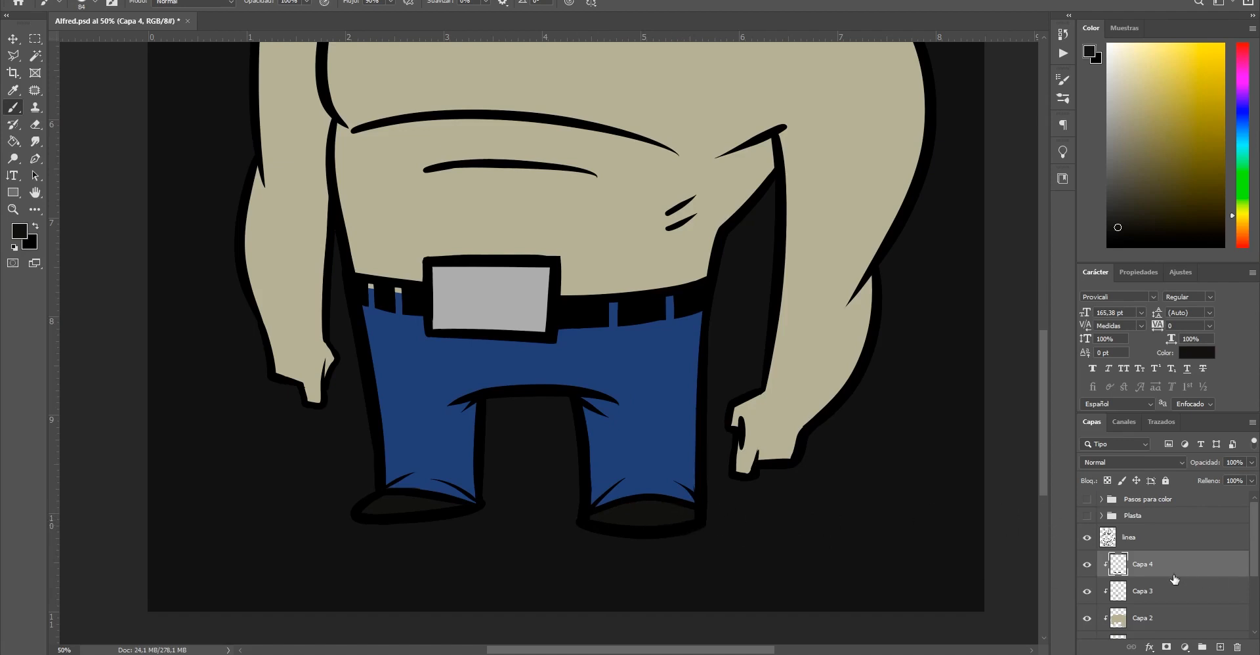
Move the shoe layer Capa 4 below the pantalones layer, directly above Silueta and still clipped to it
{"action": "left_click_drag", "start_coordinate": [1152, 580], "coordinate": [1153, 620]}
{"action": "key", "text": "v"}
{"action": "scroll", "coordinate": [692, 351], "scroll_direction": "down", "scroll_amount": 2}
{"action": "left_click_drag", "start_coordinate": [689, 352], "coordinate": [608, 456]}
{"action": "scroll", "coordinate": [561, 394], "scroll_direction": "up", "scroll_amount": 1}
{"action": "left_click_drag", "start_coordinate": [568, 379], "coordinate": [592, 407]}
{"action": "left_click_drag", "start_coordinate": [470, 263], "coordinate": [522, 323]}
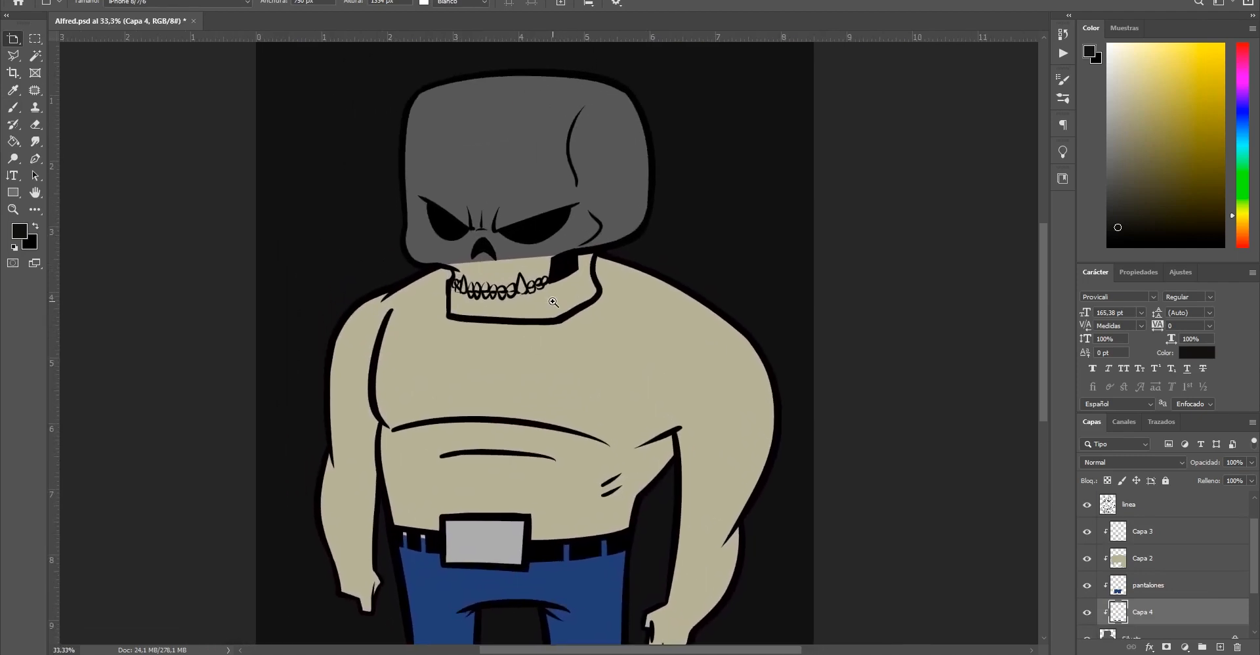
{"action": "scroll", "coordinate": [553, 302], "scroll_direction": "up", "scroll_amount": 1}
{"action": "scroll", "coordinate": [590, 275], "scroll_direction": "down", "scroll_amount": 1}
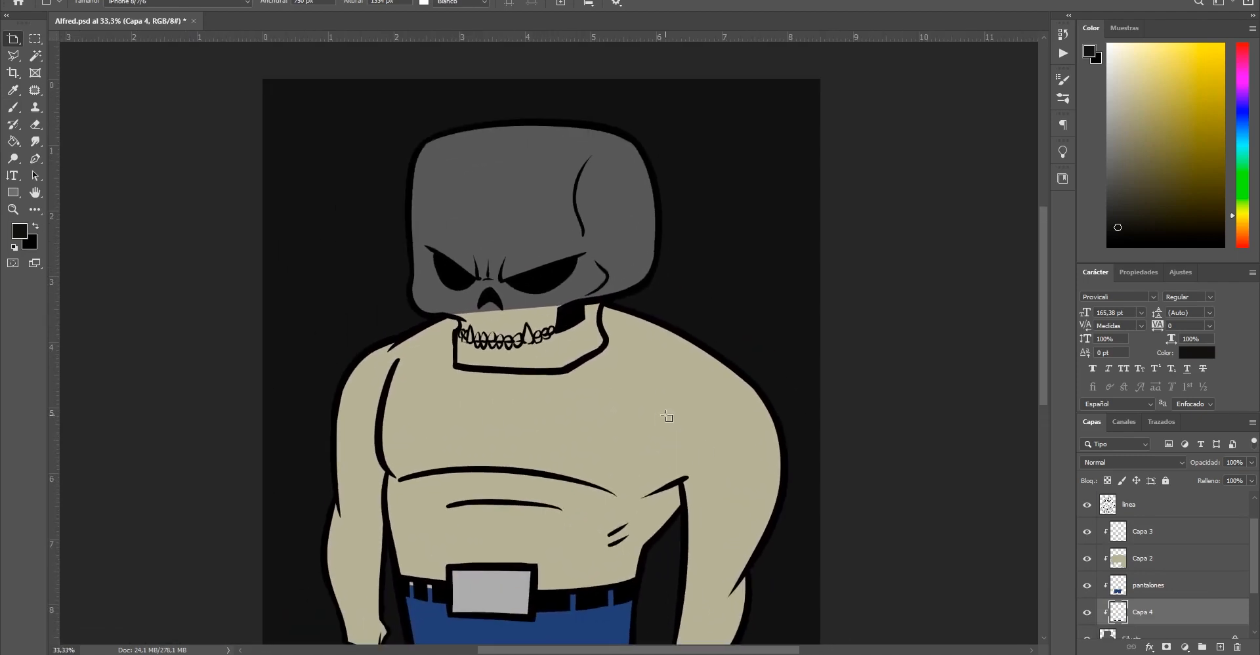
On layer Capa 3, begin a Polygonal Lasso selection following the skull's jaw line from the cheek round to the neck
{"action": "left_click", "coordinate": [1174, 559]}
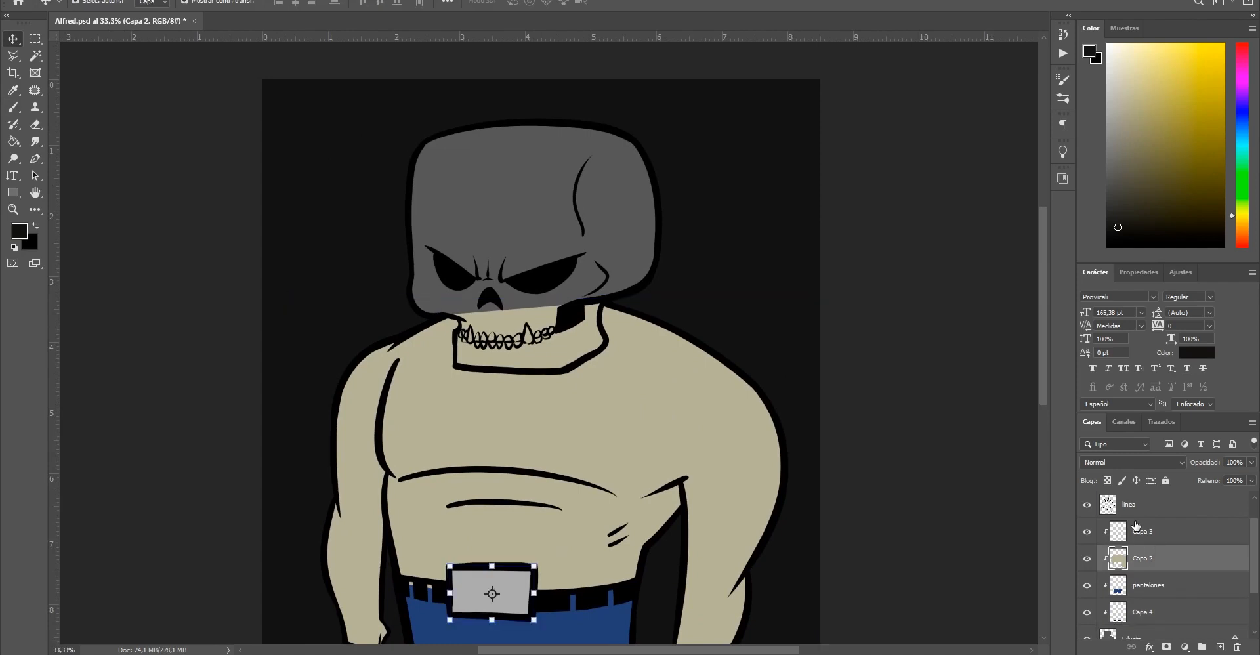
{"action": "left_click", "coordinate": [1136, 525]}
{"action": "key", "text": "l"}
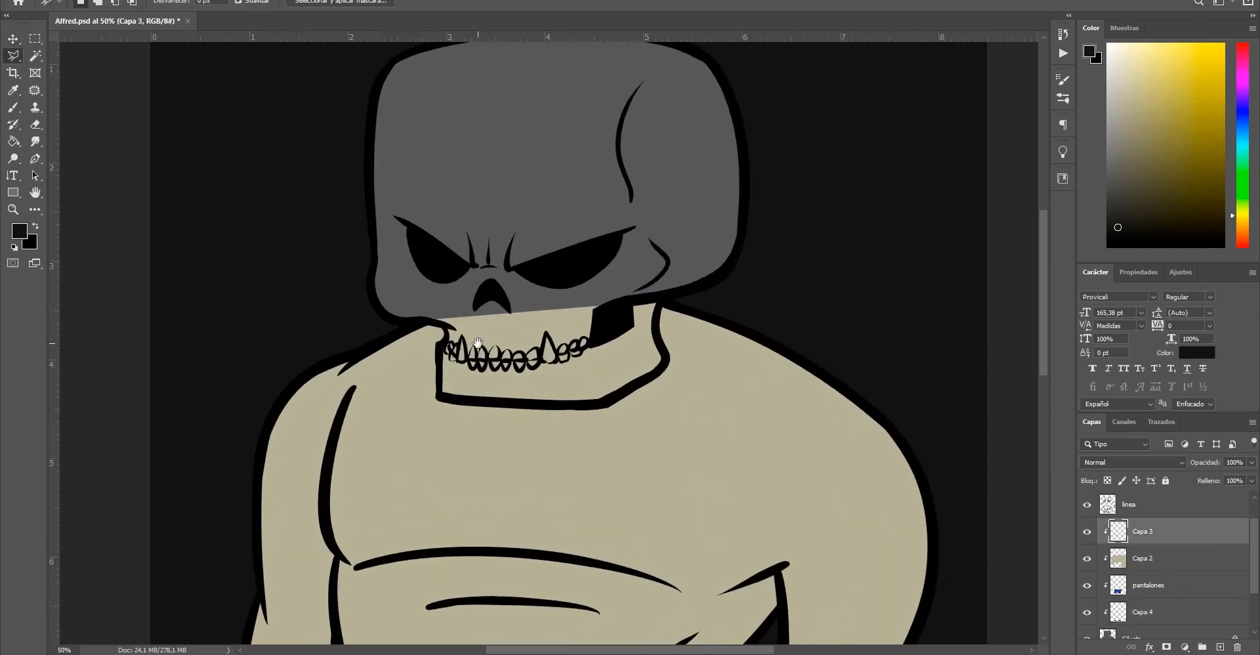
{"action": "scroll", "coordinate": [493, 314], "scroll_direction": "up", "scroll_amount": 1}
{"action": "left_click", "coordinate": [392, 306]}
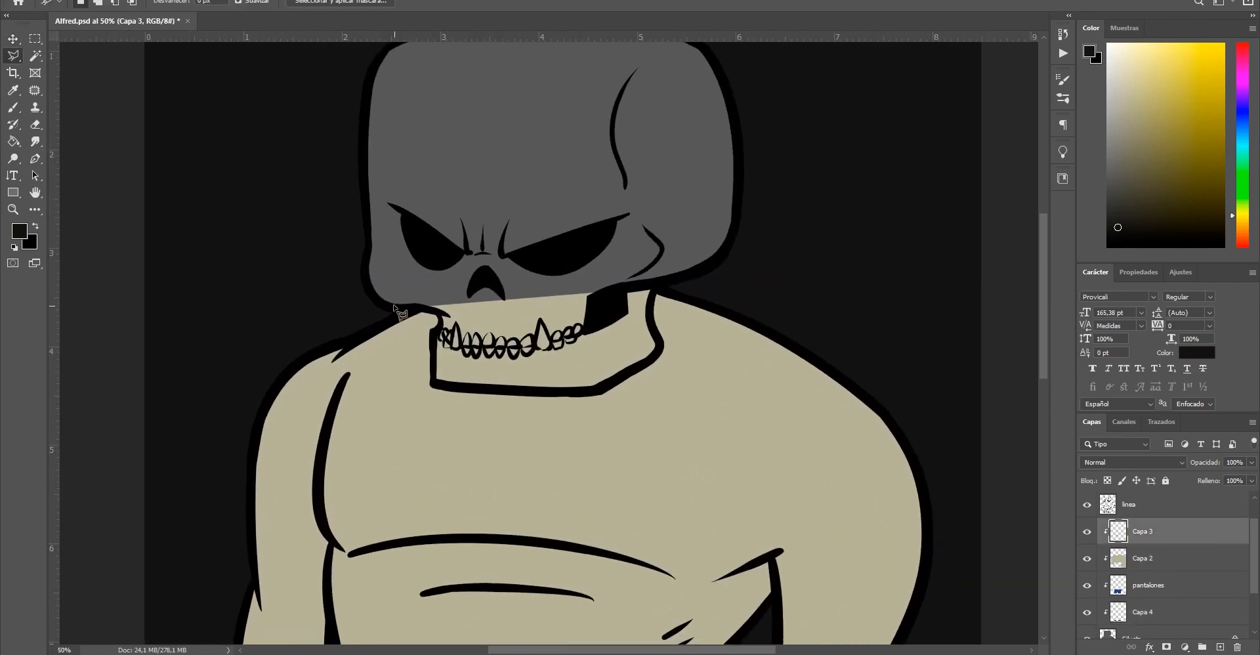
{"action": "left_click", "coordinate": [436, 313]}
{"action": "left_click", "coordinate": [433, 382]}
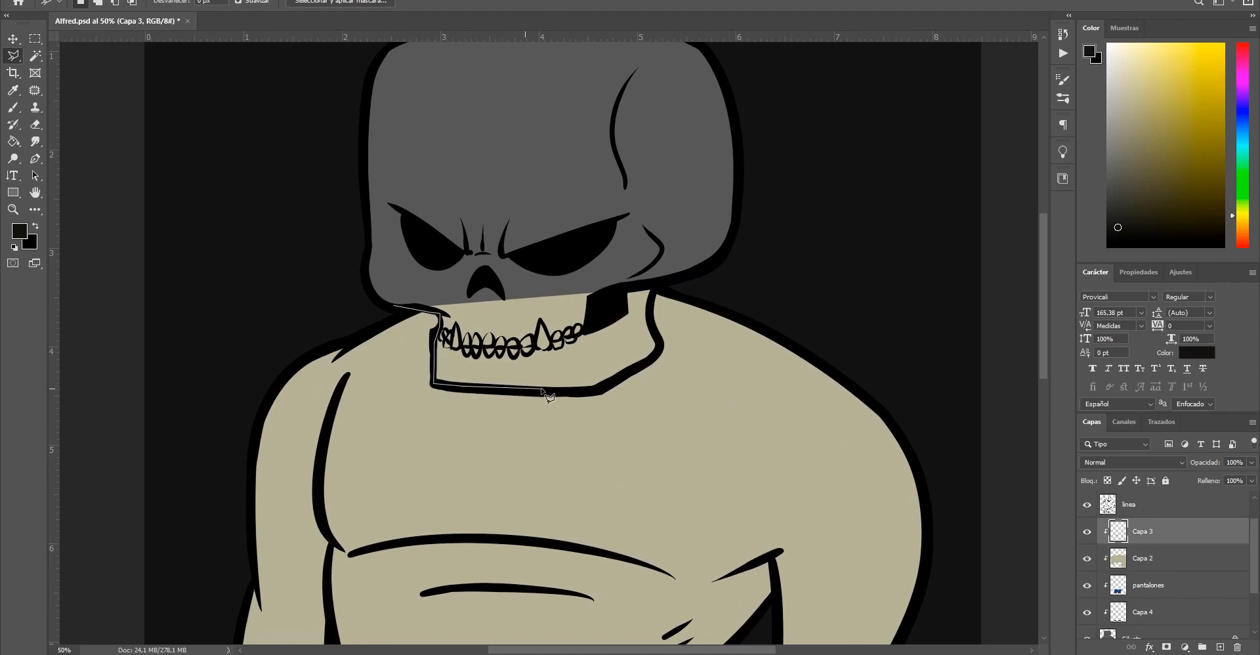
{"action": "left_click", "coordinate": [598, 392]}
{"action": "left_click", "coordinate": [629, 367]}
{"action": "left_click", "coordinate": [645, 362]}
{"action": "left_click", "coordinate": [660, 348]}
{"action": "left_click", "coordinate": [651, 291]}
Close the lasso selection with a loose loop around the outside of the skull, back to the starting point at the cheek
{"action": "left_click_drag", "start_coordinate": [712, 287], "coordinate": [734, 315]}
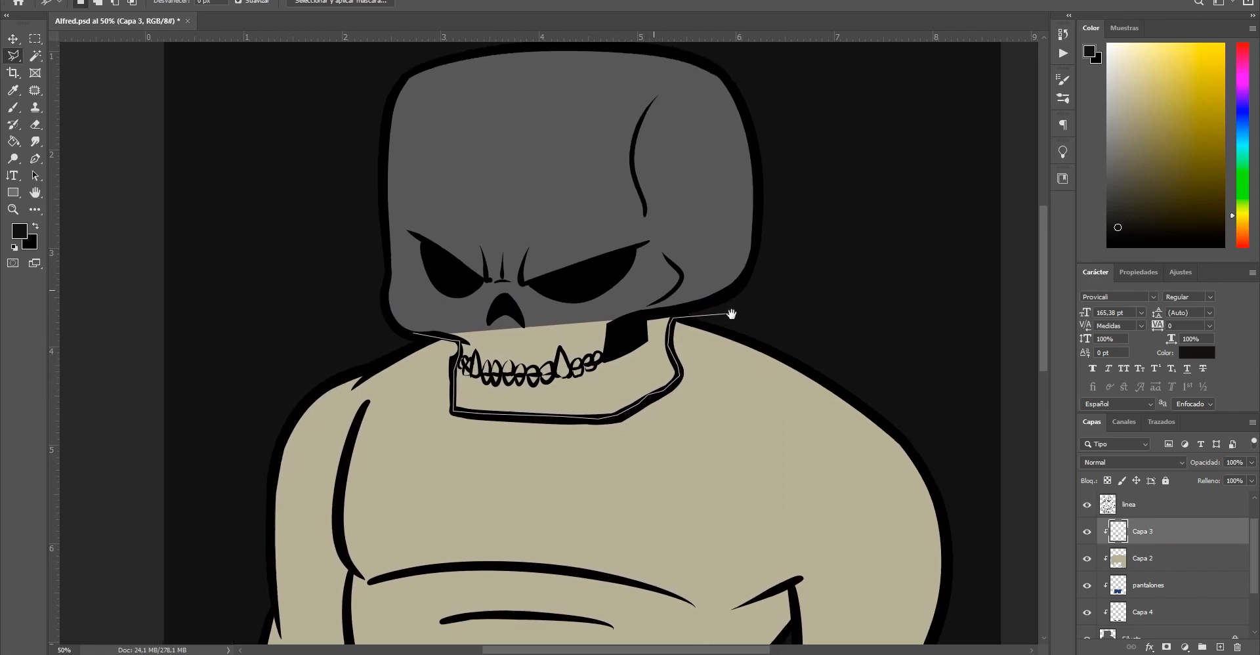
{"action": "left_click", "coordinate": [875, 255]}
{"action": "left_click", "coordinate": [844, 97]}
{"action": "left_click_drag", "start_coordinate": [793, 118], "coordinate": [790, 224]}
{"action": "left_click", "coordinate": [717, 132]}
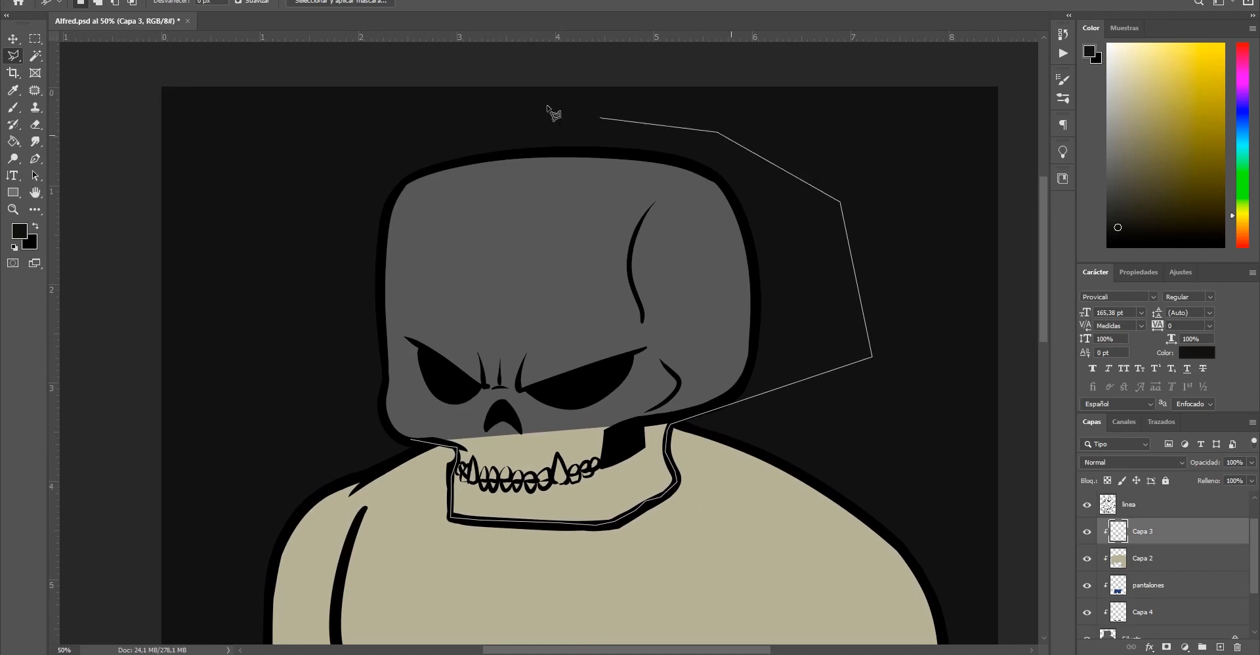
{"action": "left_click", "coordinate": [504, 107]}
{"action": "left_click", "coordinate": [333, 156]}
{"action": "left_click", "coordinate": [252, 197]}
{"action": "left_click", "coordinate": [272, 358]}
{"action": "left_click", "coordinate": [306, 478]}
{"action": "left_click", "coordinate": [364, 448]}
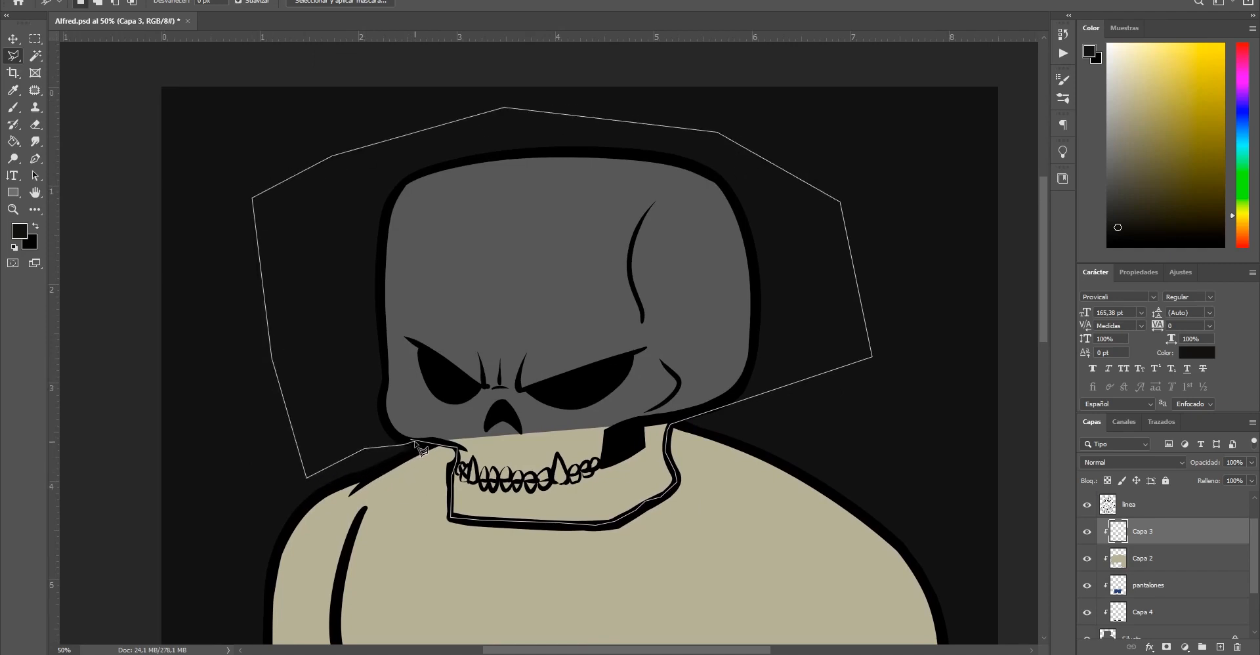
{"action": "double_click", "coordinate": [415, 444]}
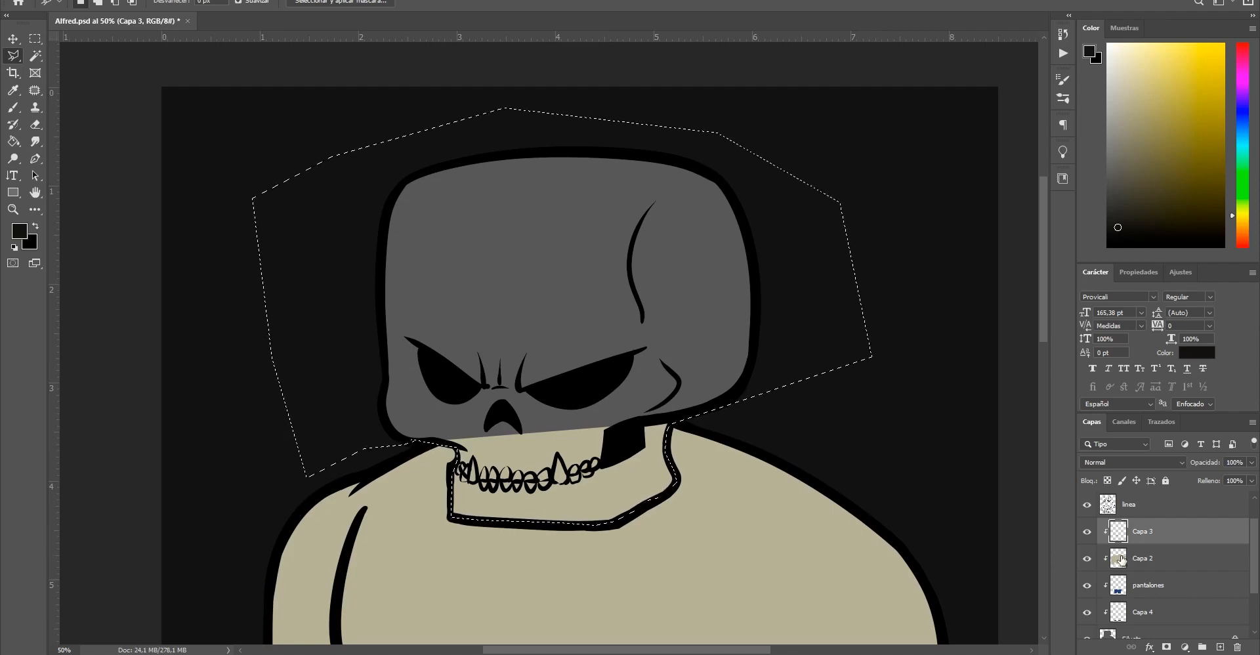
Fill the skull selection with an off-white lightened from the sampled body colour and deselect it
{"action": "key", "text": "g"}
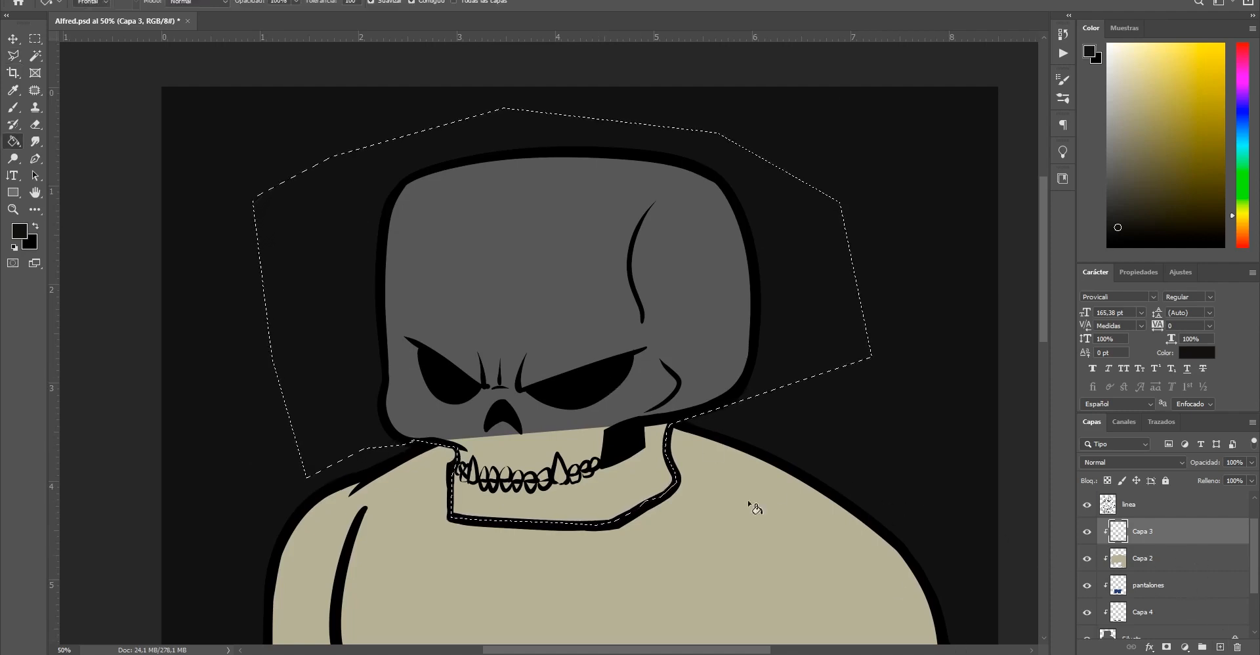
{"action": "left_click", "coordinate": [773, 523], "text": "alt"}
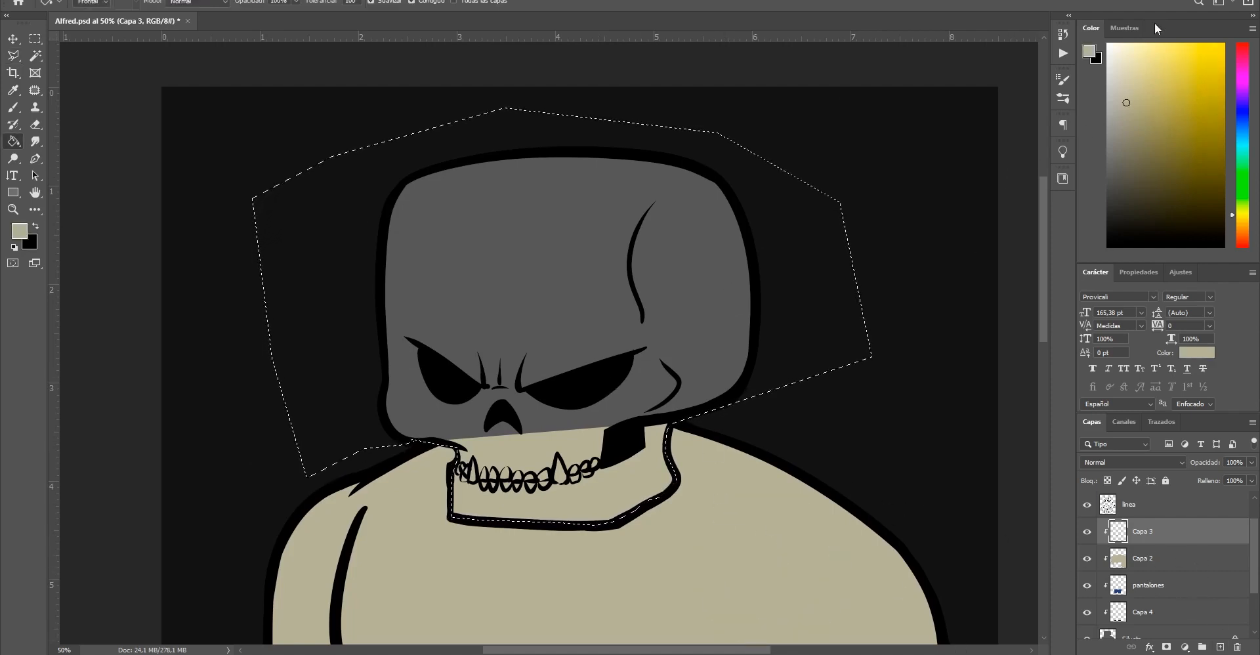
{"action": "left_click_drag", "start_coordinate": [1132, 106], "coordinate": [1113, 75]}
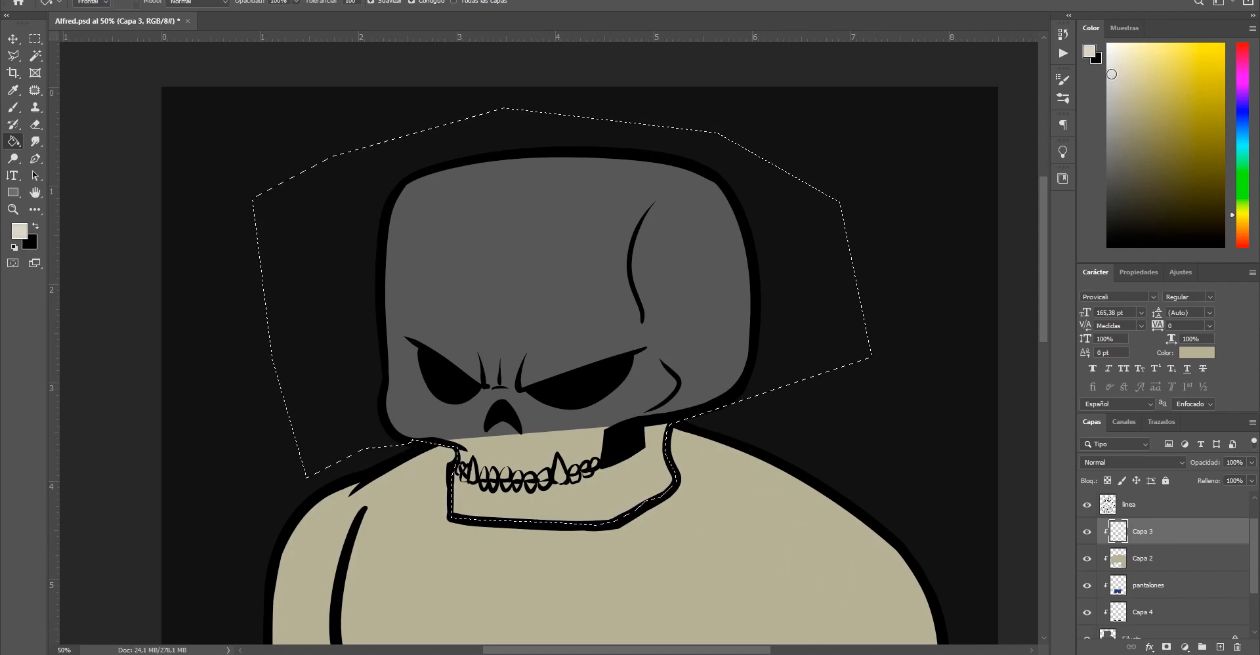
{"action": "left_click", "coordinate": [592, 280]}
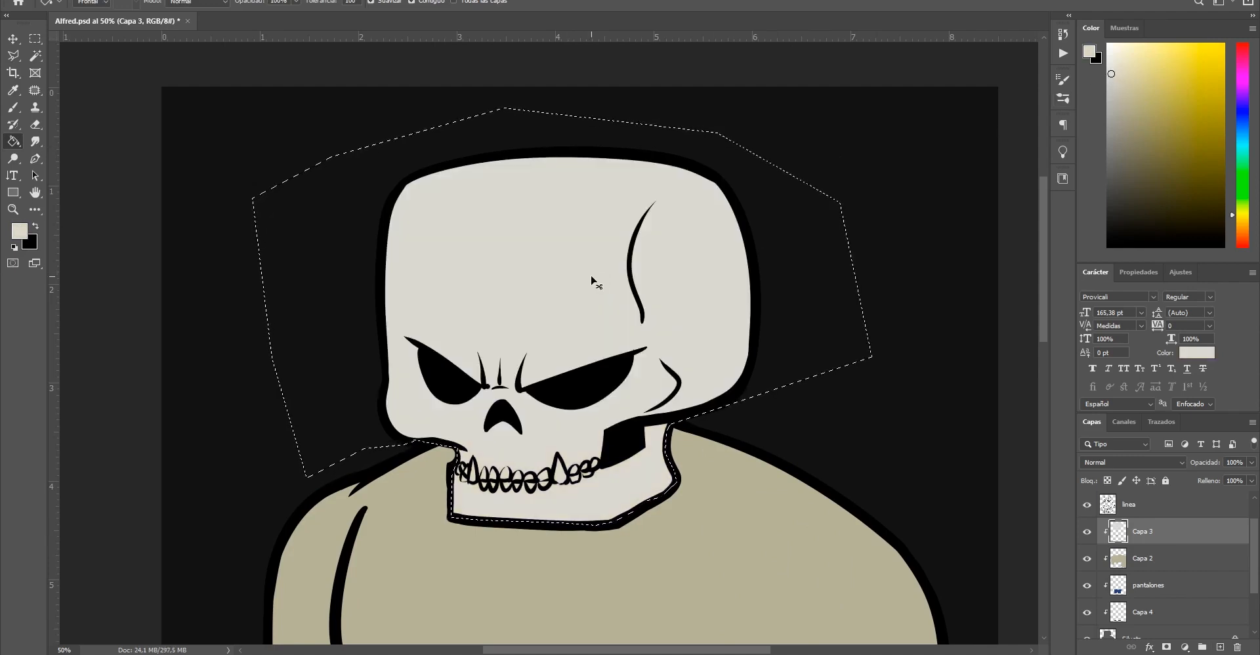
{"action": "key", "text": "ctrl+d"}
Examine the fully coloured character as a whole and at closer range
{"action": "left_click", "coordinate": [754, 452], "text": "alt"}
{"action": "left_click_drag", "start_coordinate": [685, 607], "coordinate": [630, 422]}
{"action": "left_click", "coordinate": [630, 420], "text": "alt"}
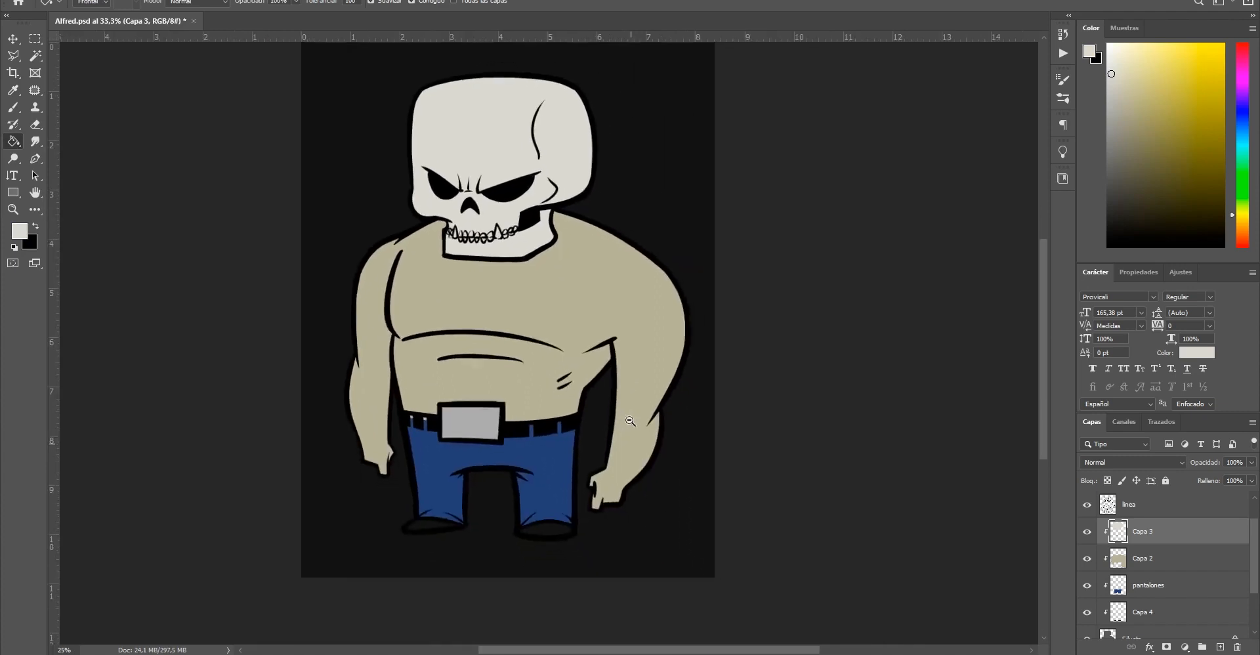
{"action": "left_click", "coordinate": [630, 421], "text": "alt"}
{"action": "key", "text": "v"}
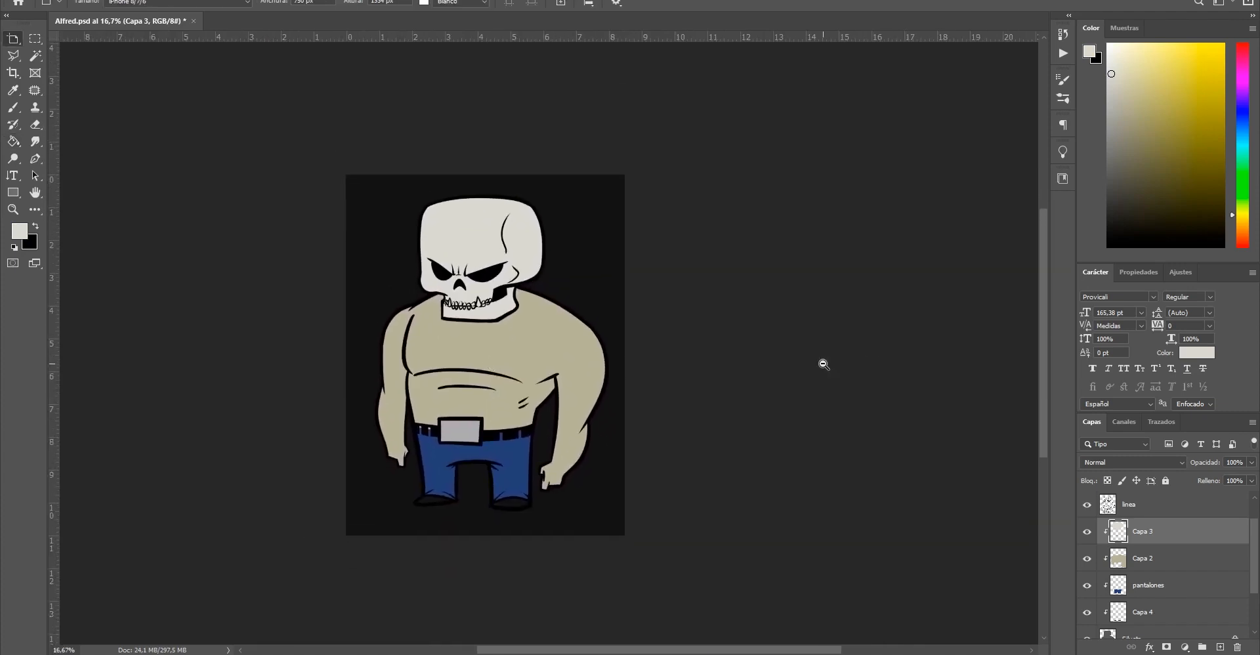
{"action": "left_click", "coordinate": [824, 364], "text": "alt"}
{"action": "left_click", "coordinate": [824, 364], "text": "alt"}
{"action": "left_click", "coordinate": [534, 393], "text": "ctrl"}
{"action": "left_click", "coordinate": [534, 393], "text": "ctrl"}
{"action": "left_click", "coordinate": [535, 393], "text": "ctrl"}
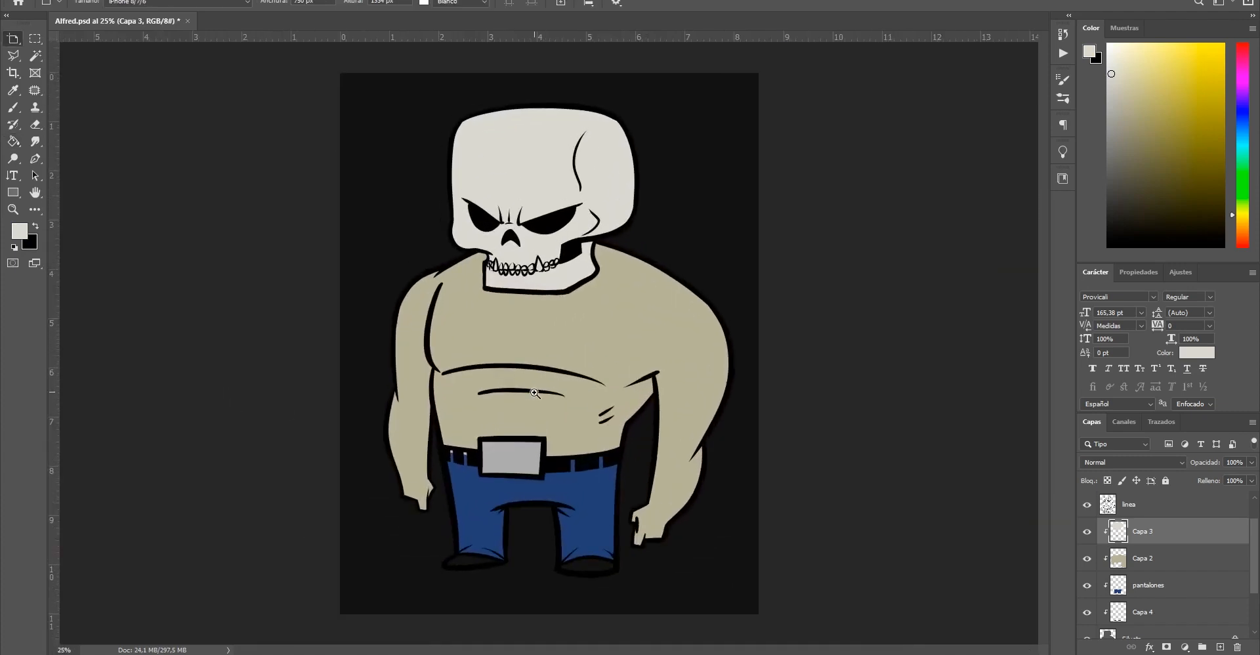
{"action": "left_click", "coordinate": [534, 394]}
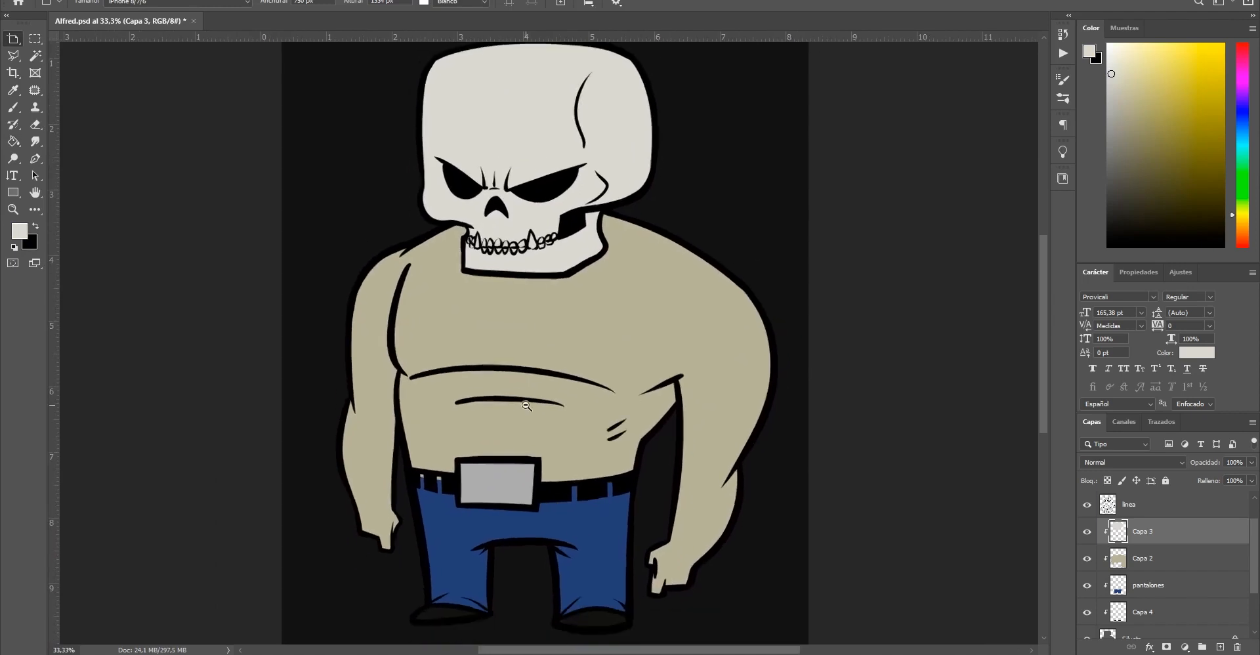
{"action": "left_click", "coordinate": [526, 406], "text": "alt"}
{"action": "key", "text": "v"}
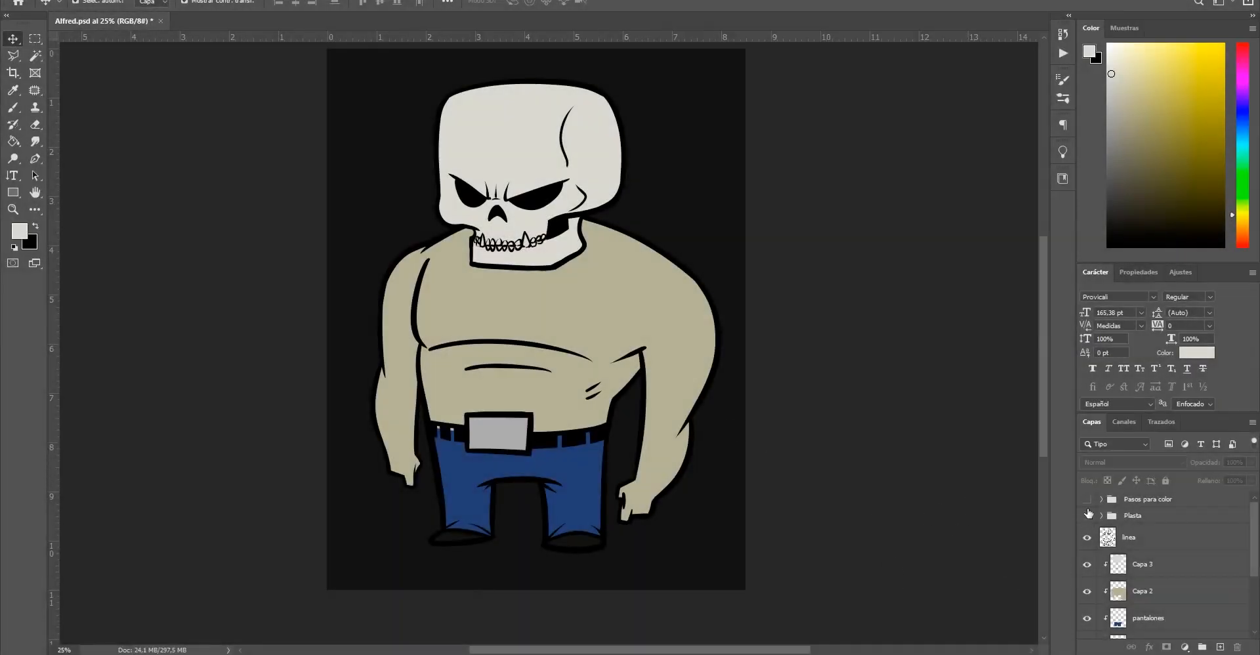
Show the Pasos para color and Plasta text groups to review the colouring notes, and hide both again
{"action": "left_click", "coordinate": [1087, 500]}
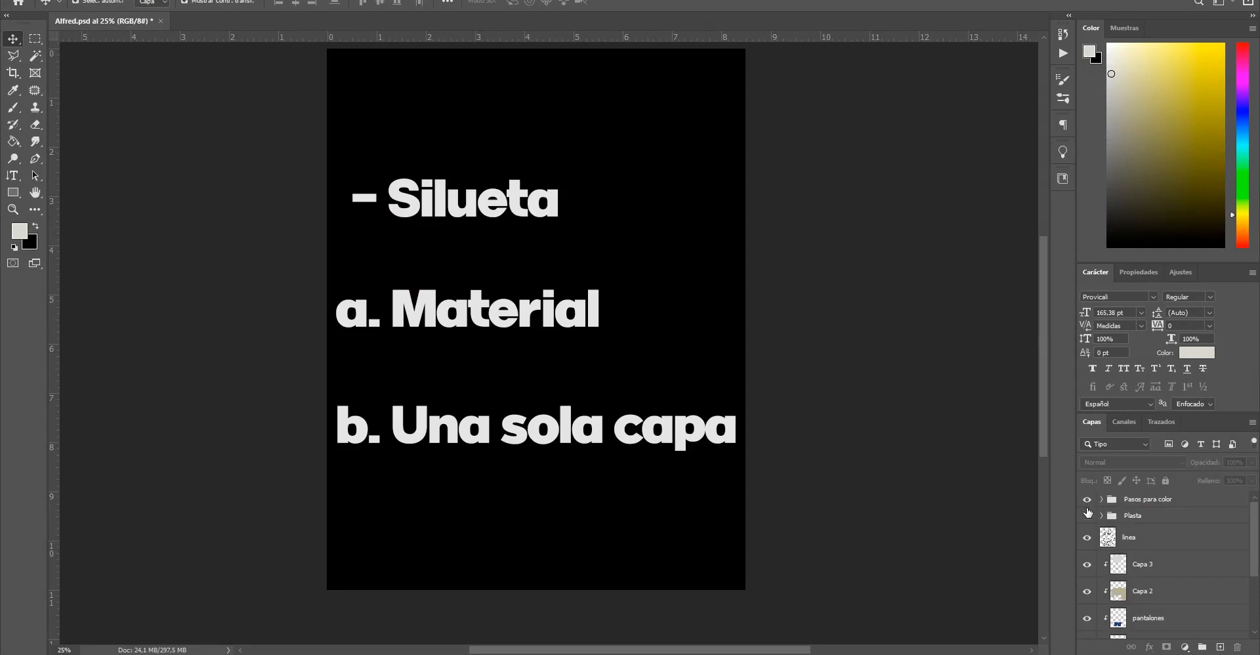
{"action": "left_click", "coordinate": [1088, 515]}
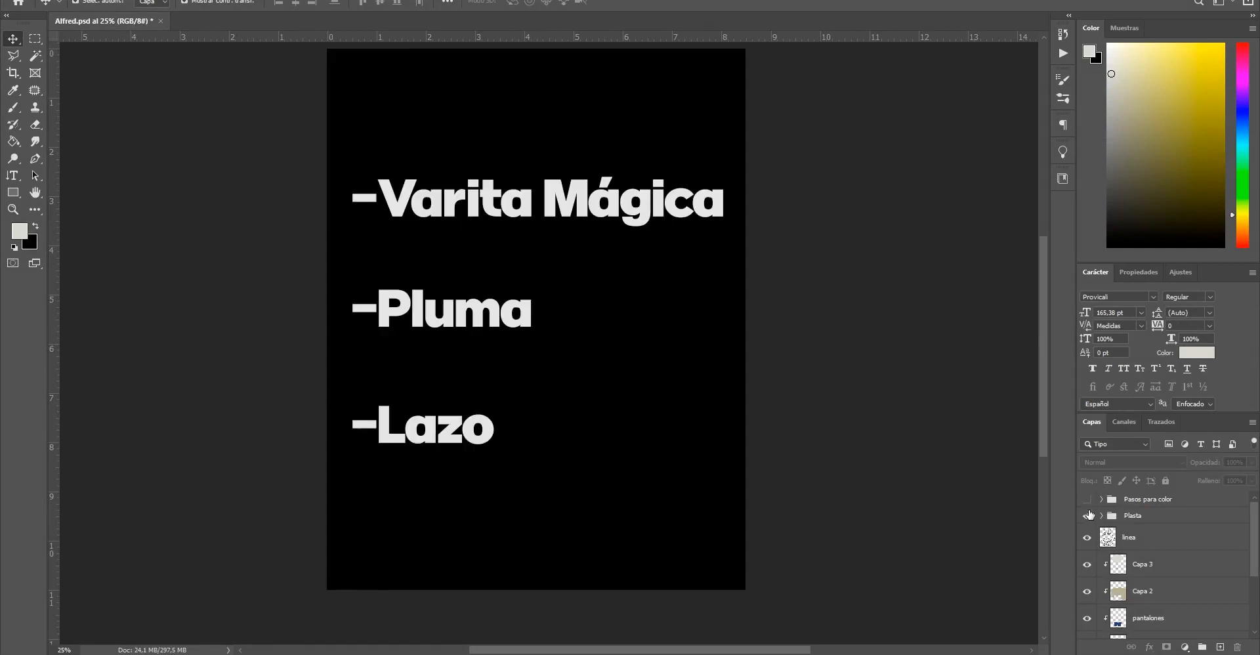
{"action": "left_click", "coordinate": [1088, 516]}
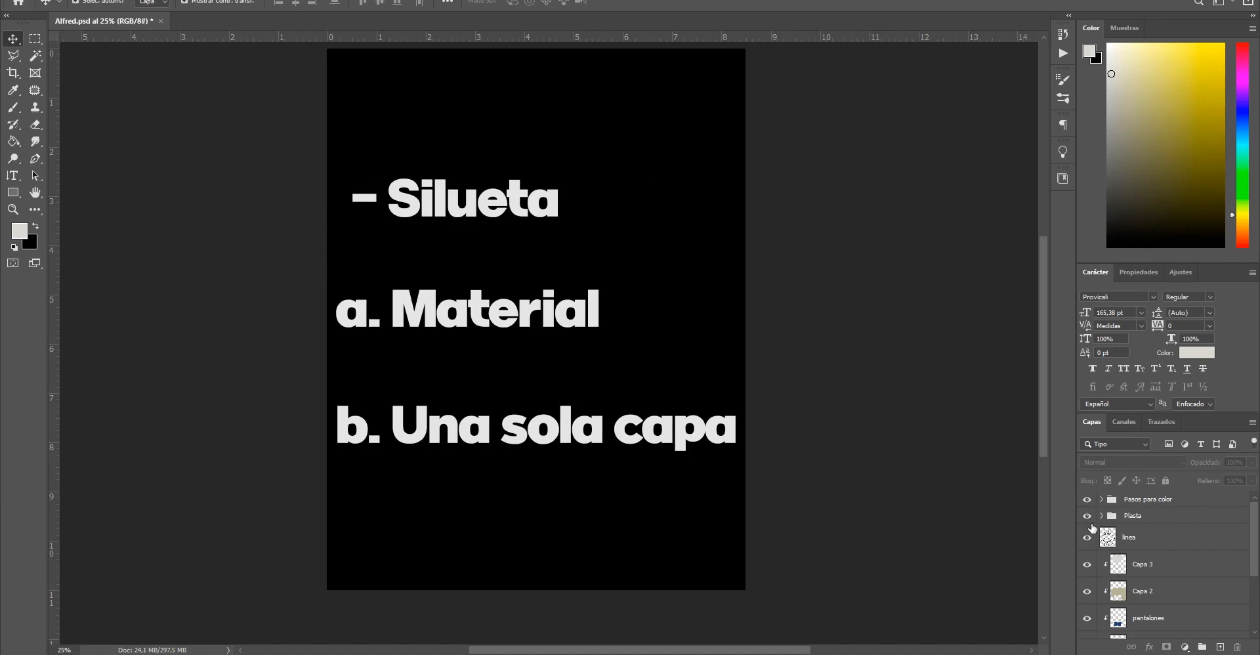
{"action": "left_click", "coordinate": [1087, 501]}
{"action": "left_click", "coordinate": [1088, 516]}
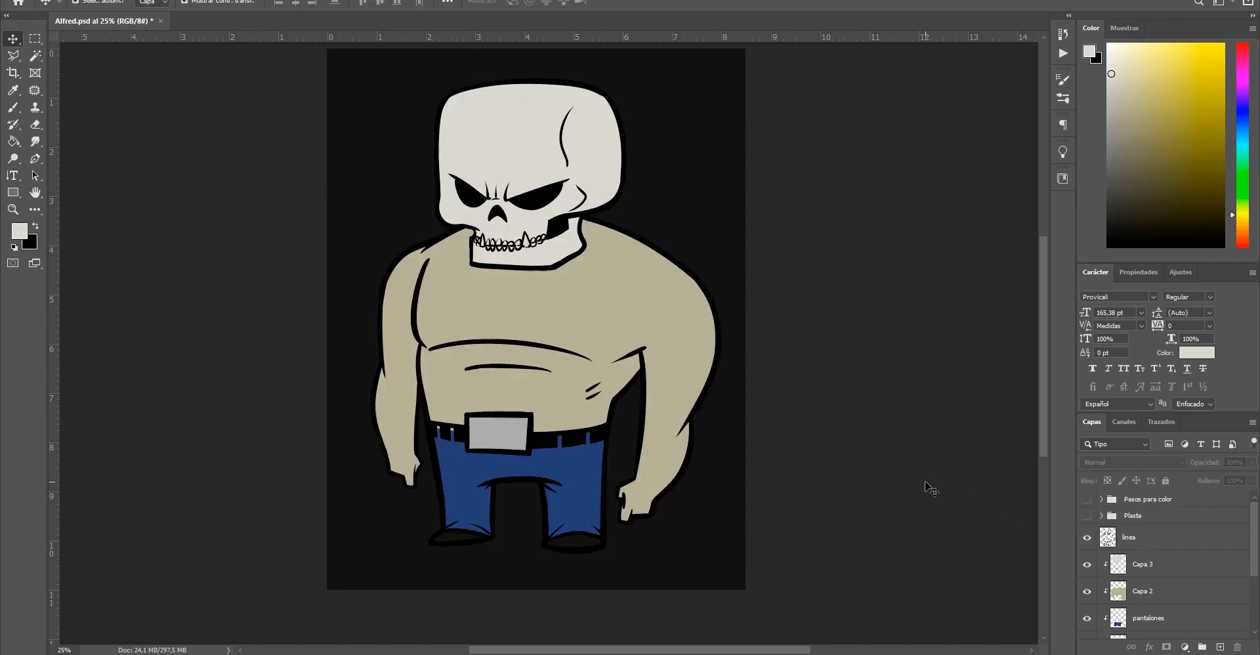
Group the layers from linea down to Silueta and duplicate the group, keeping the original hidden
{"action": "left_click", "coordinate": [1175, 545]}
{"action": "scroll", "coordinate": [1167, 577], "scroll_direction": "down", "scroll_amount": 3}
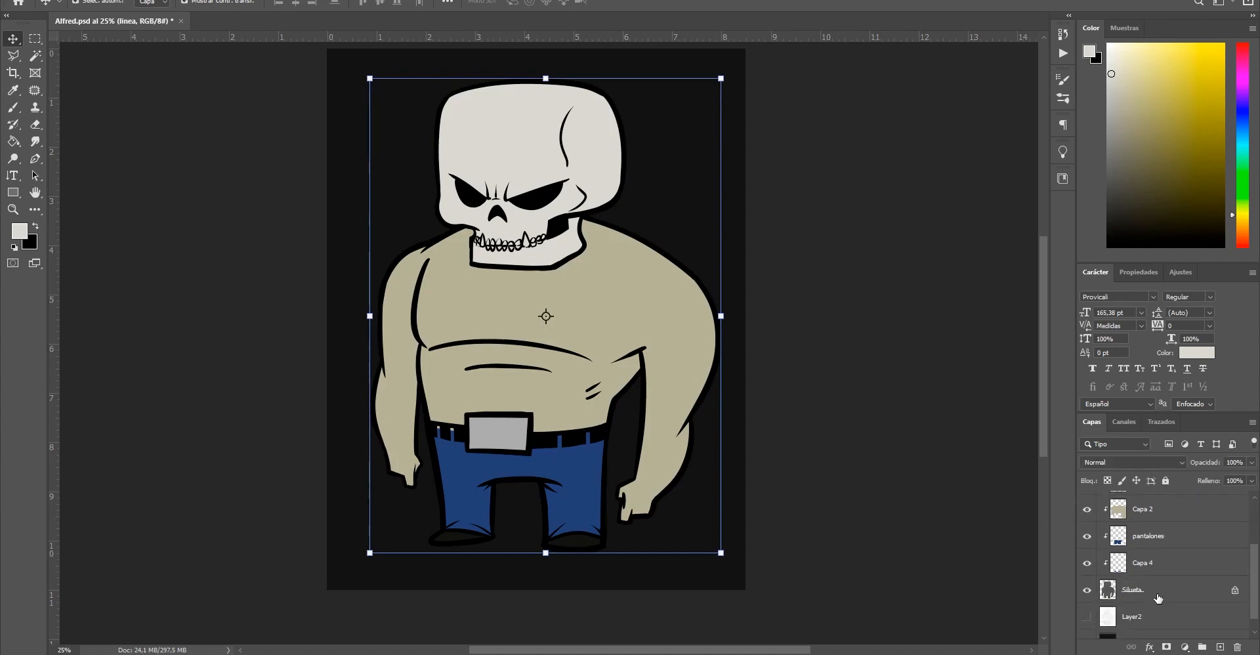
{"action": "left_click", "coordinate": [1158, 590], "text": "shift"}
{"action": "key", "text": "ctrl+g"}
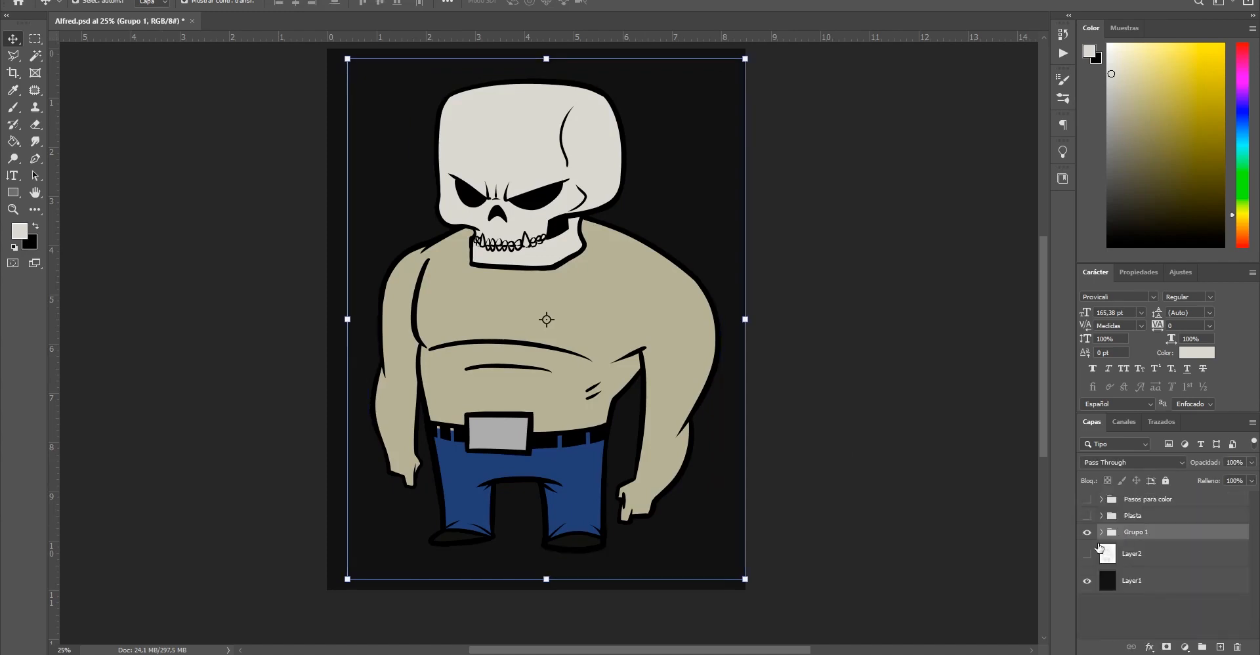
{"action": "key", "text": "ctrl+j"}
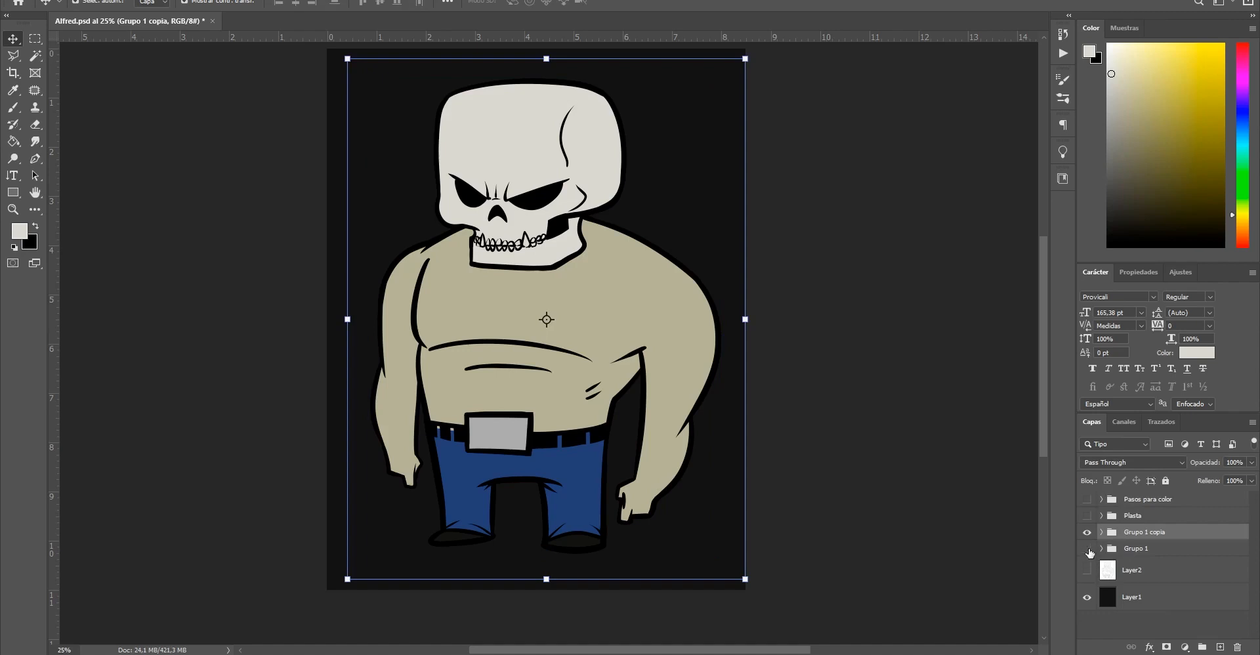
Ungroup the duplicated group and delete its clipped colour layers from Capa 3 down to Capa 4
{"action": "key", "text": "ctrl+shift+g"}
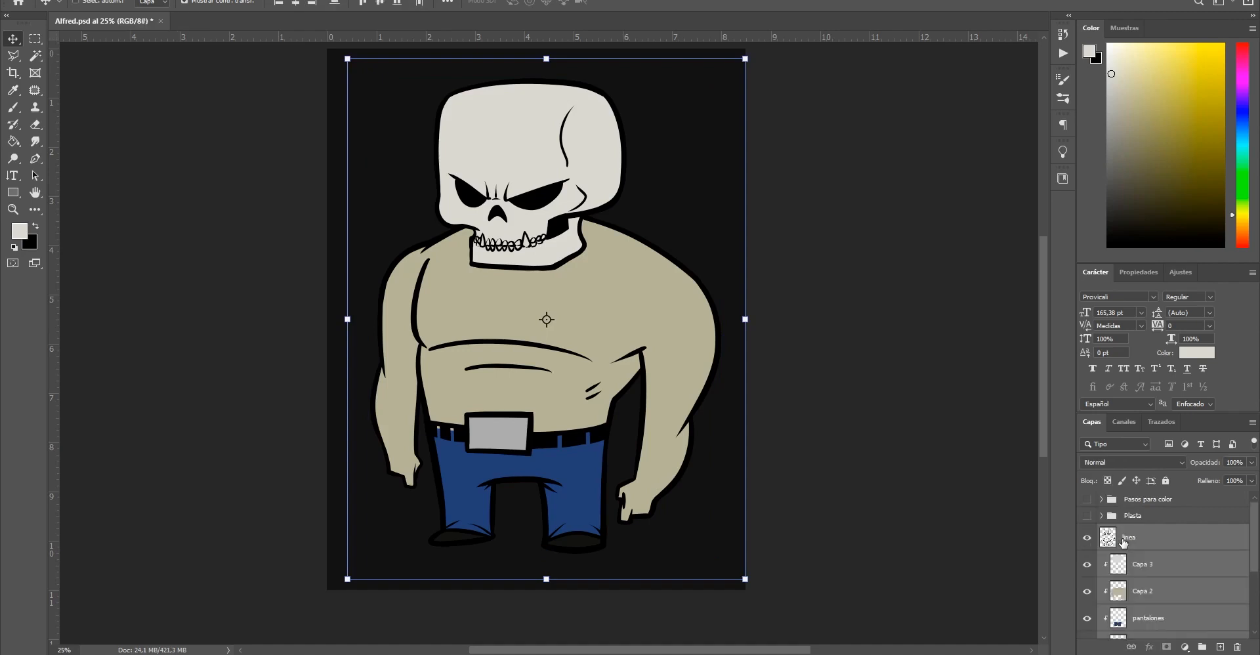
{"action": "left_click", "coordinate": [980, 512], "text": "ctrl"}
{"action": "scroll", "coordinate": [1114, 546], "scroll_direction": "down", "scroll_amount": 2}
{"action": "left_click", "coordinate": [1154, 523]}
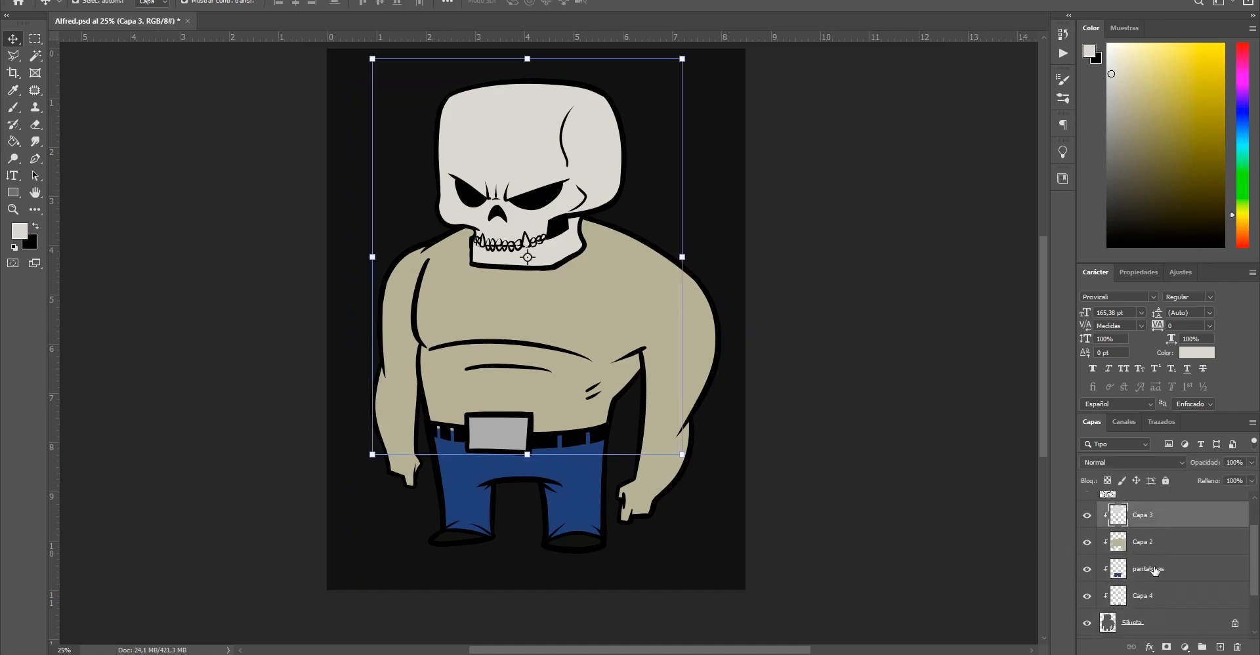
{"action": "left_click", "coordinate": [1148, 595], "text": "shift"}
{"action": "key", "text": "Delete"}
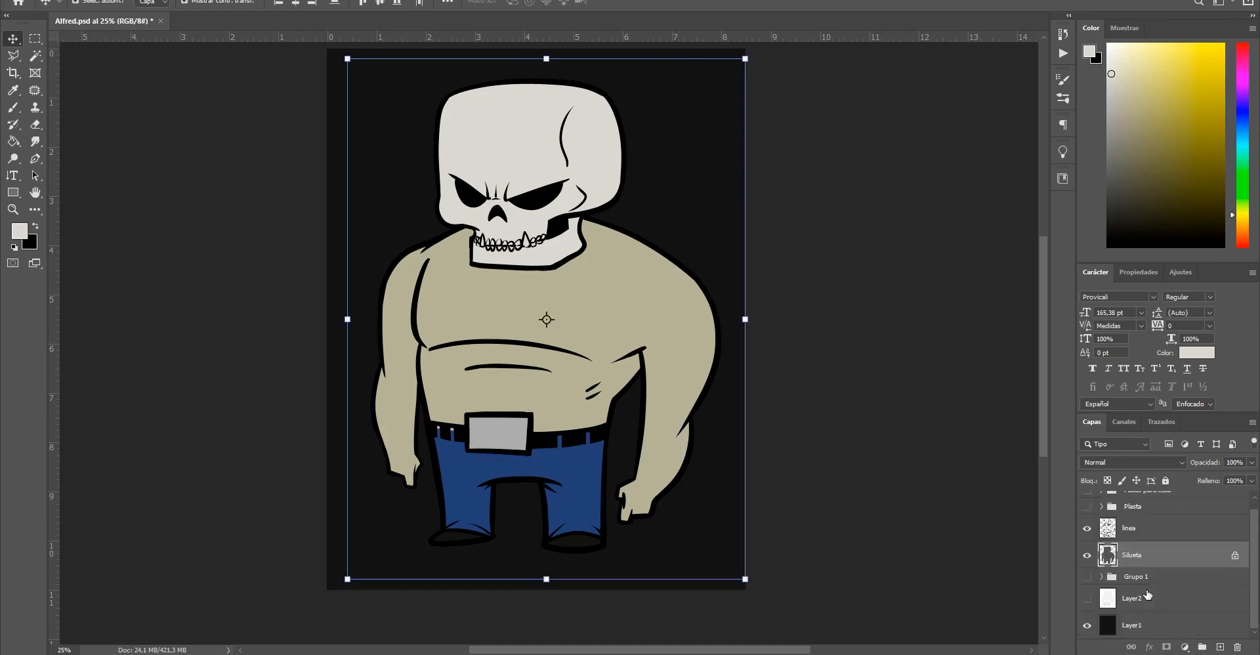
Add a new layer above Silueta and clip it to that base
{"action": "left_click_drag", "start_coordinate": [889, 420], "coordinate": [886, 423]}
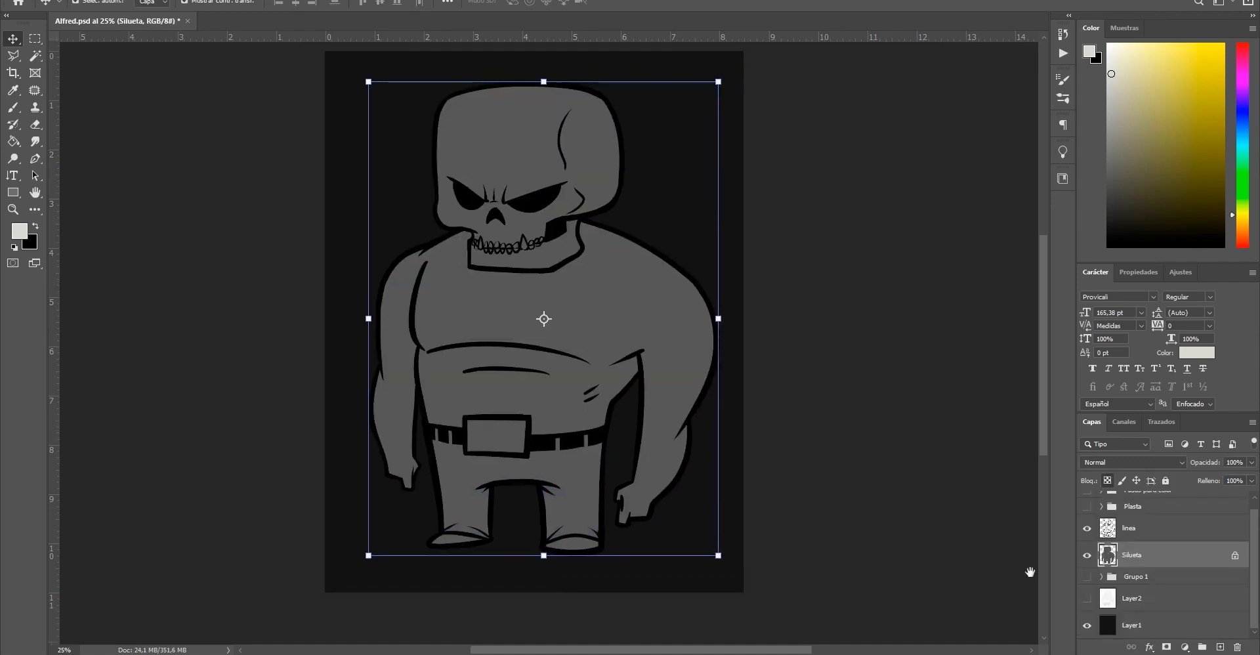
{"action": "left_click", "coordinate": [1221, 646]}
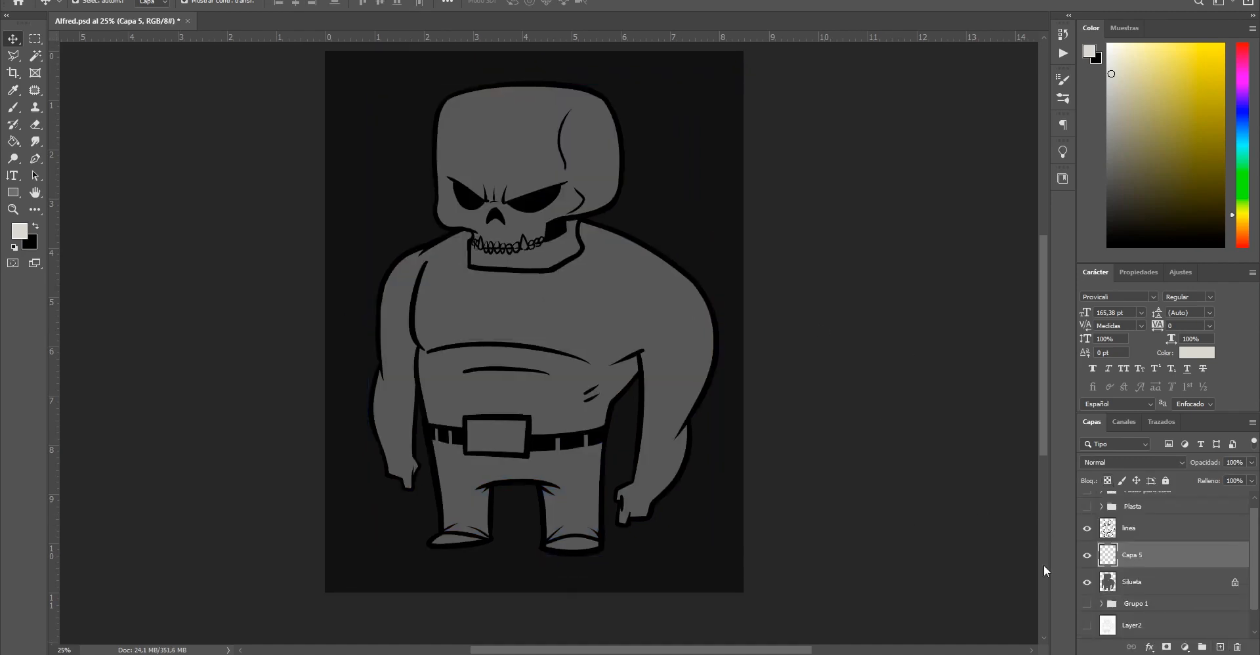
{"action": "left_click", "coordinate": [1159, 564], "text": "alt"}
Outline the upper edge of the trousers across the belt buckle on the clipped layer with a dark blue Pencil line
{"action": "key", "text": "b"}
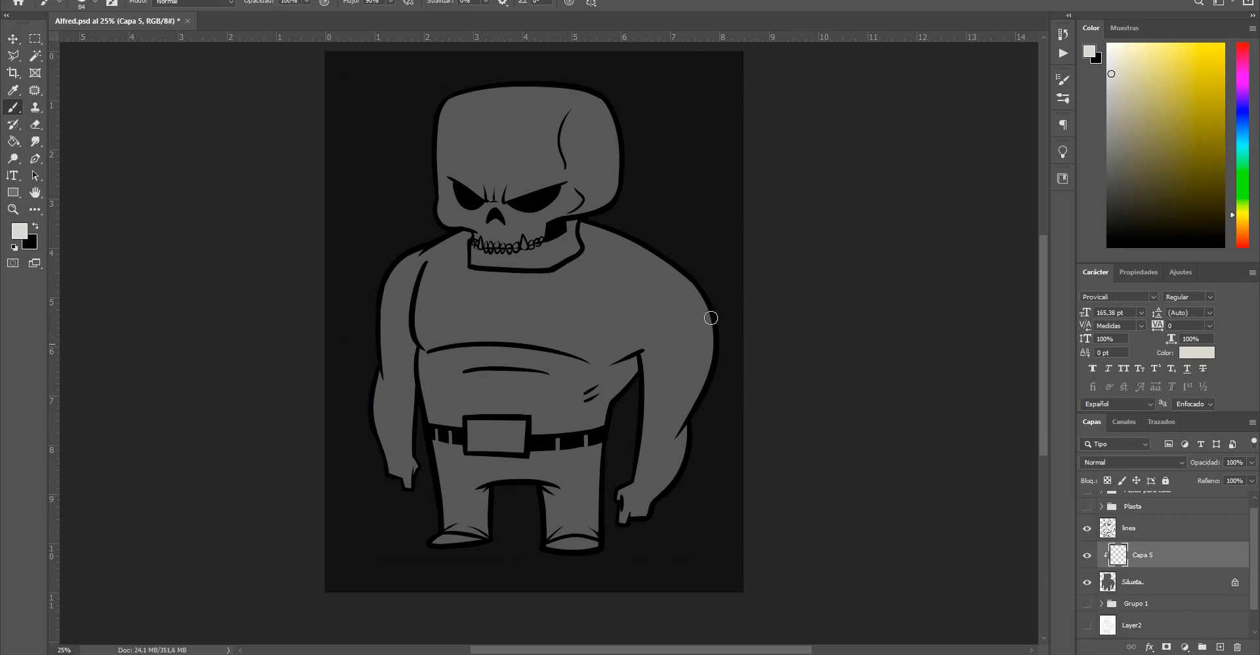
{"action": "right_click", "coordinate": [14, 113]}
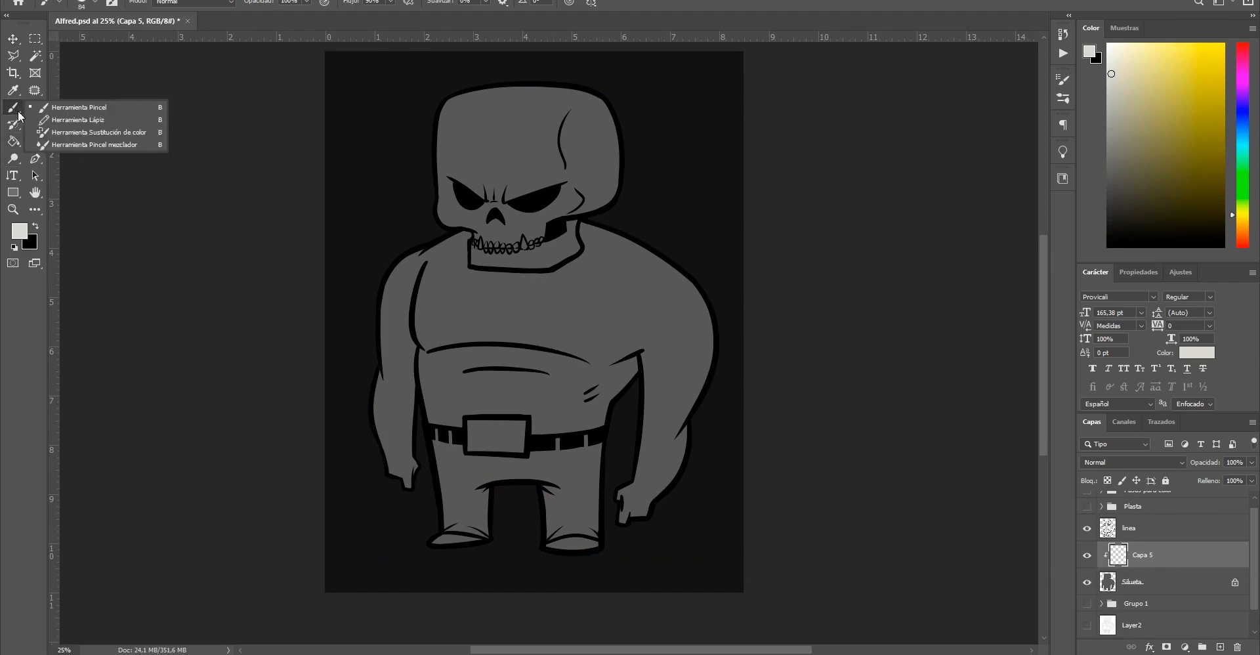
{"action": "left_click", "coordinate": [97, 120]}
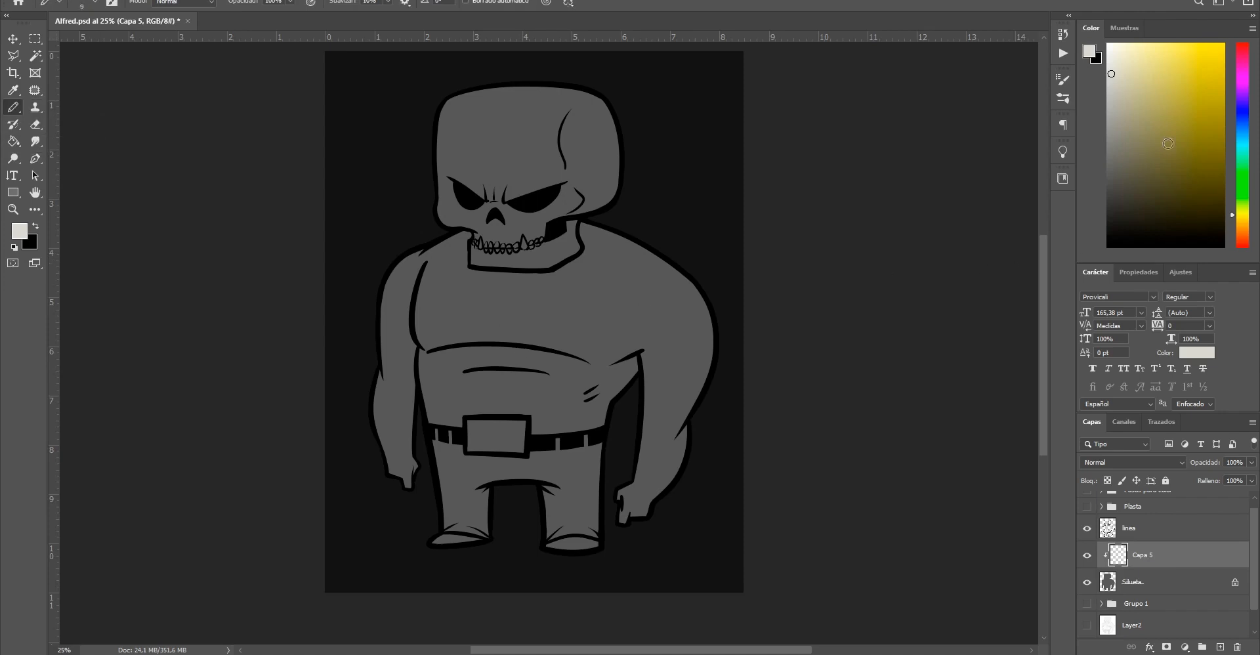
{"action": "left_click", "coordinate": [1242, 119]}
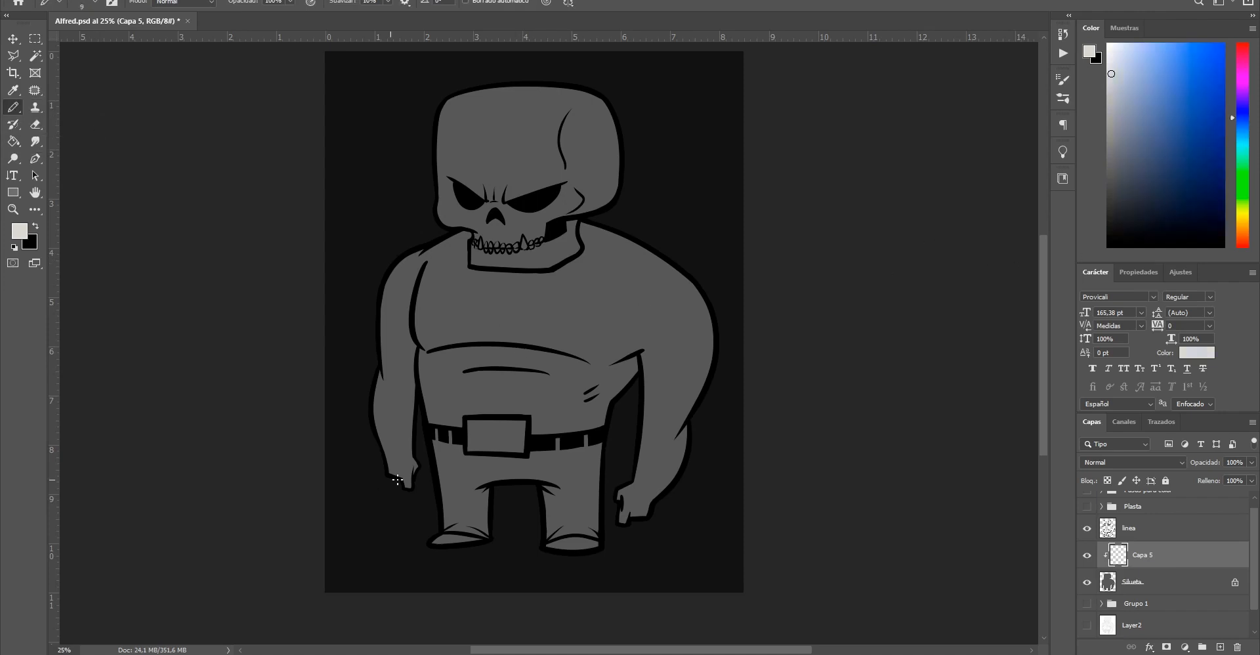
{"action": "scroll", "coordinate": [477, 427], "scroll_direction": "up", "scroll_amount": 2}
{"action": "left_click_drag", "start_coordinate": [510, 479], "coordinate": [475, 369]}
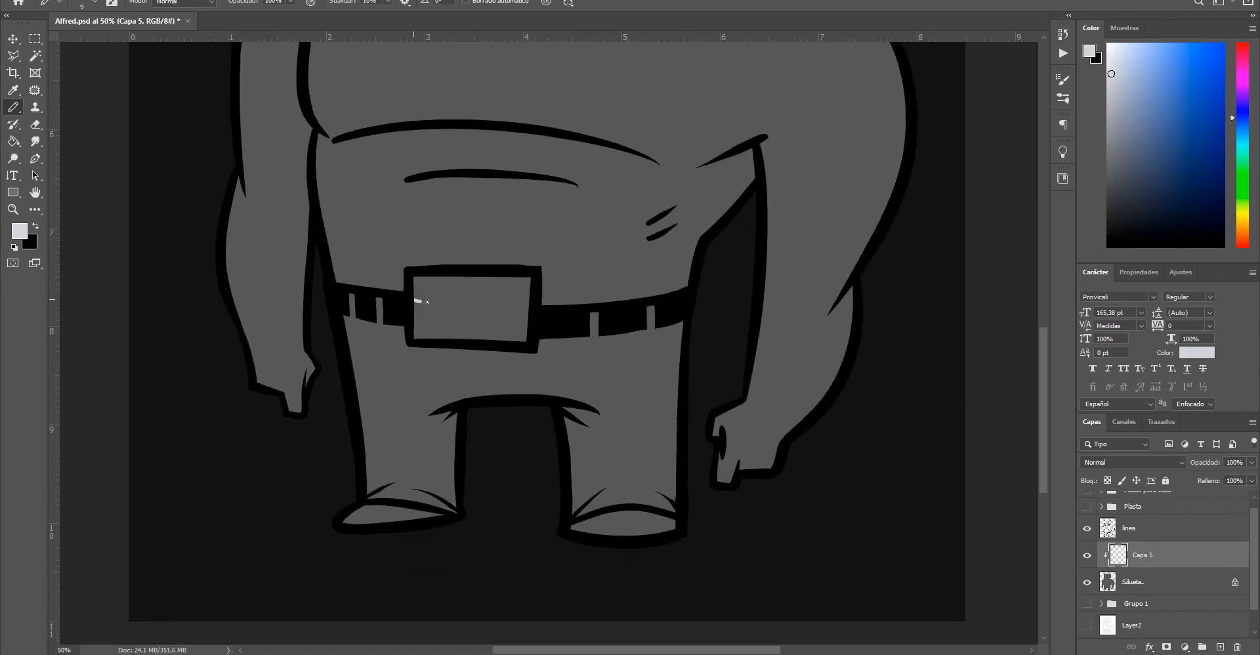
{"action": "key", "text": "ctrl+z"}
{"action": "left_click_drag", "start_coordinate": [1142, 143], "coordinate": [1177, 174]}
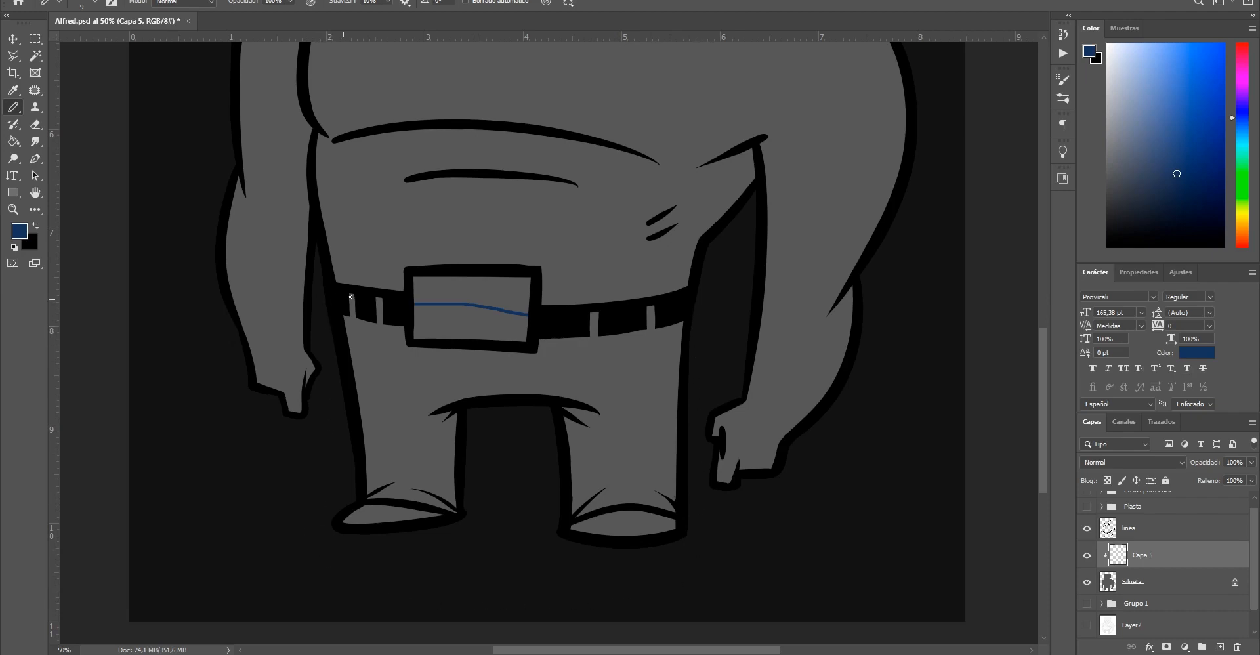
Release the layer's clipping, outline and fill the whole trousers area with dark blue, and clip the layer to Silueta again
{"action": "left_click", "coordinate": [1182, 569], "text": "alt"}
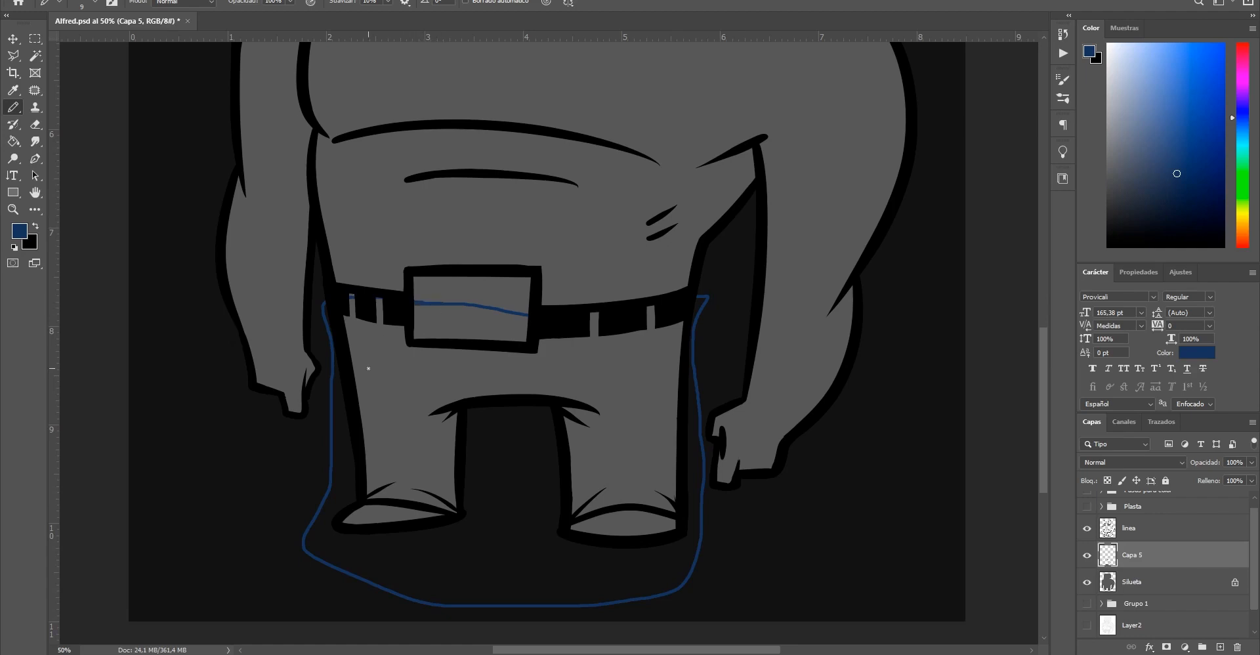
{"action": "key", "text": "g"}
{"action": "left_click", "coordinate": [467, 387]}
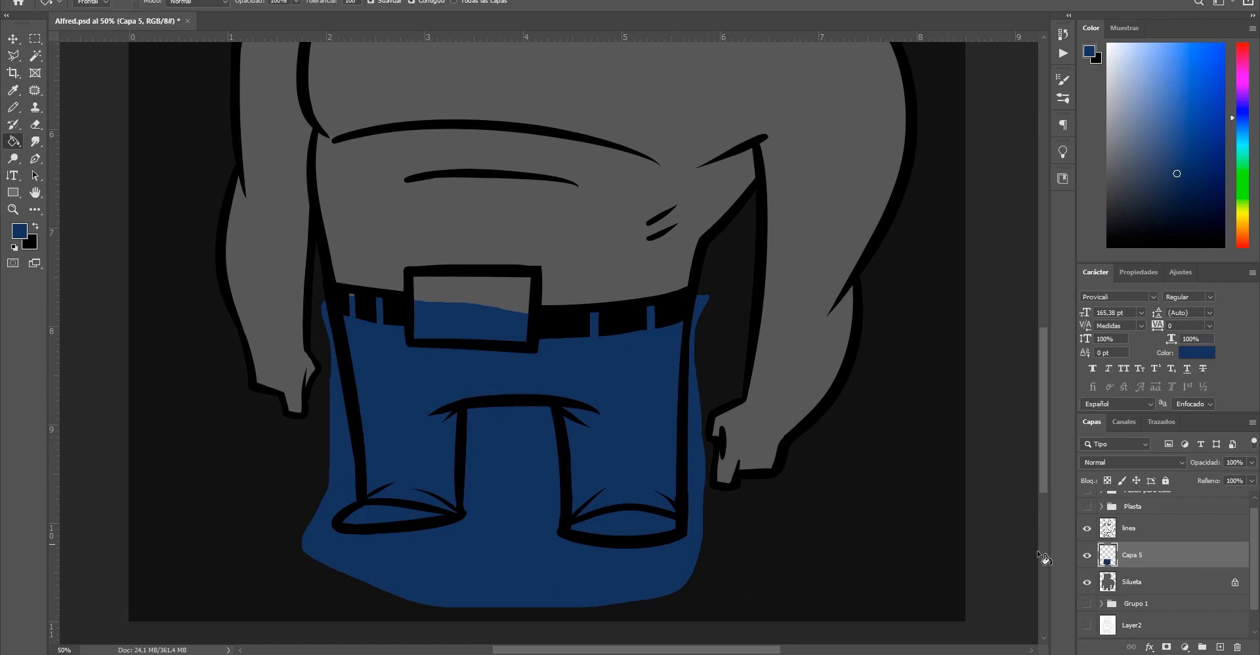
{"action": "left_click", "coordinate": [1171, 565], "text": "alt"}
{"action": "scroll", "coordinate": [651, 492], "scroll_direction": "down", "scroll_amount": 2}
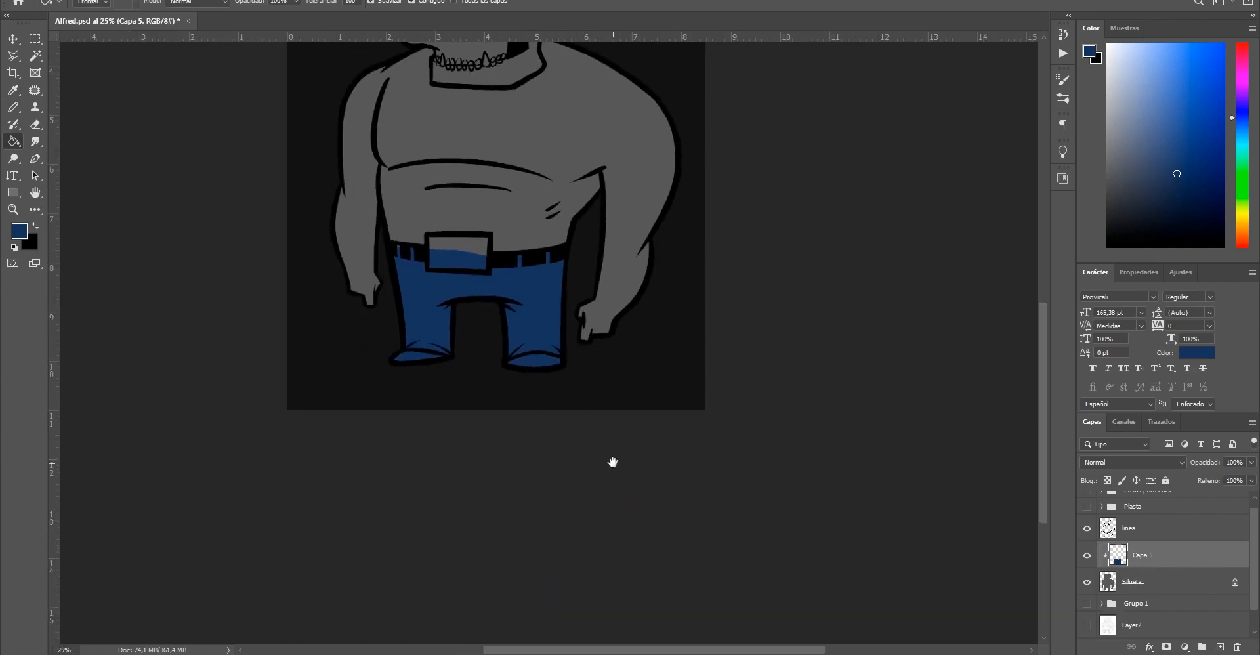
{"action": "scroll", "coordinate": [602, 483], "scroll_direction": "up", "scroll_amount": 1}
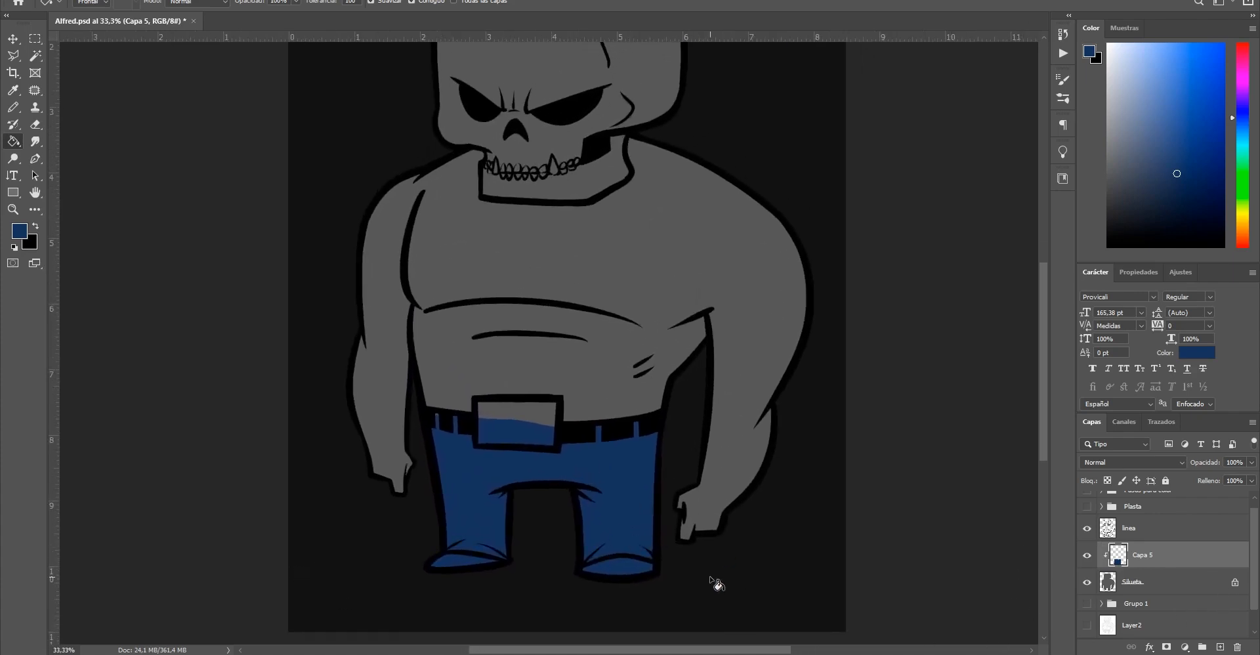
Add a new layer above the trousers colour and loosely outline the torso and arms with a light beige Pencil line
{"action": "left_click", "coordinate": [1220, 647]}
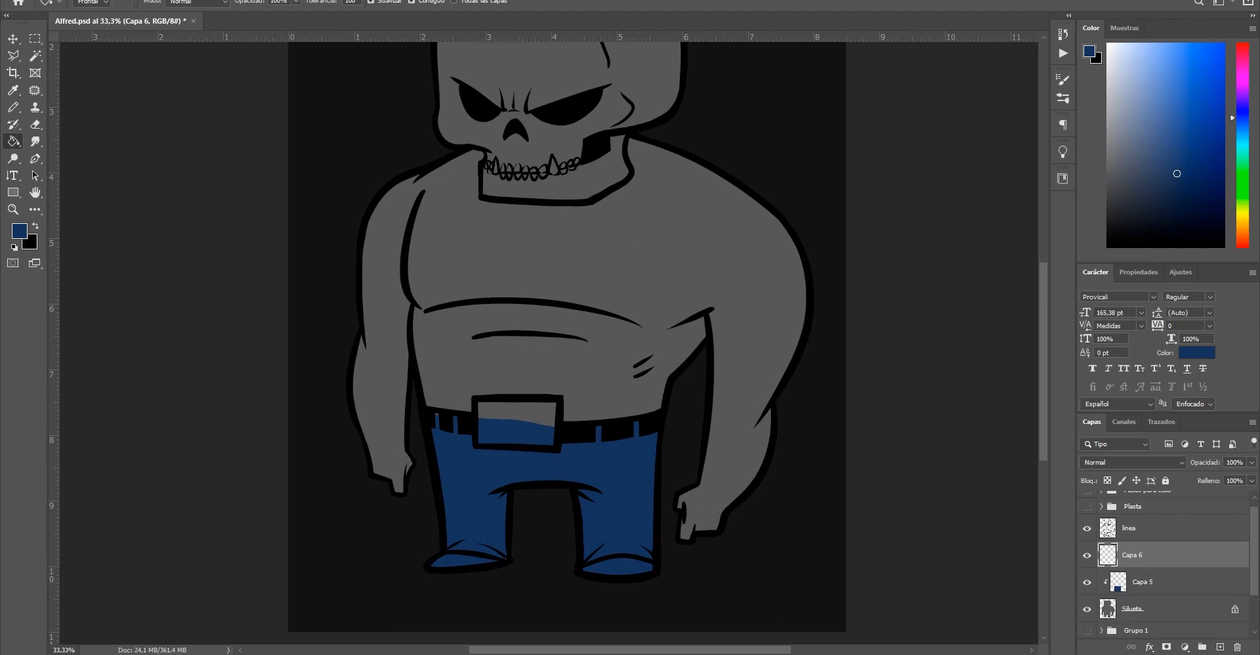
{"action": "left_click", "coordinate": [9, 109]}
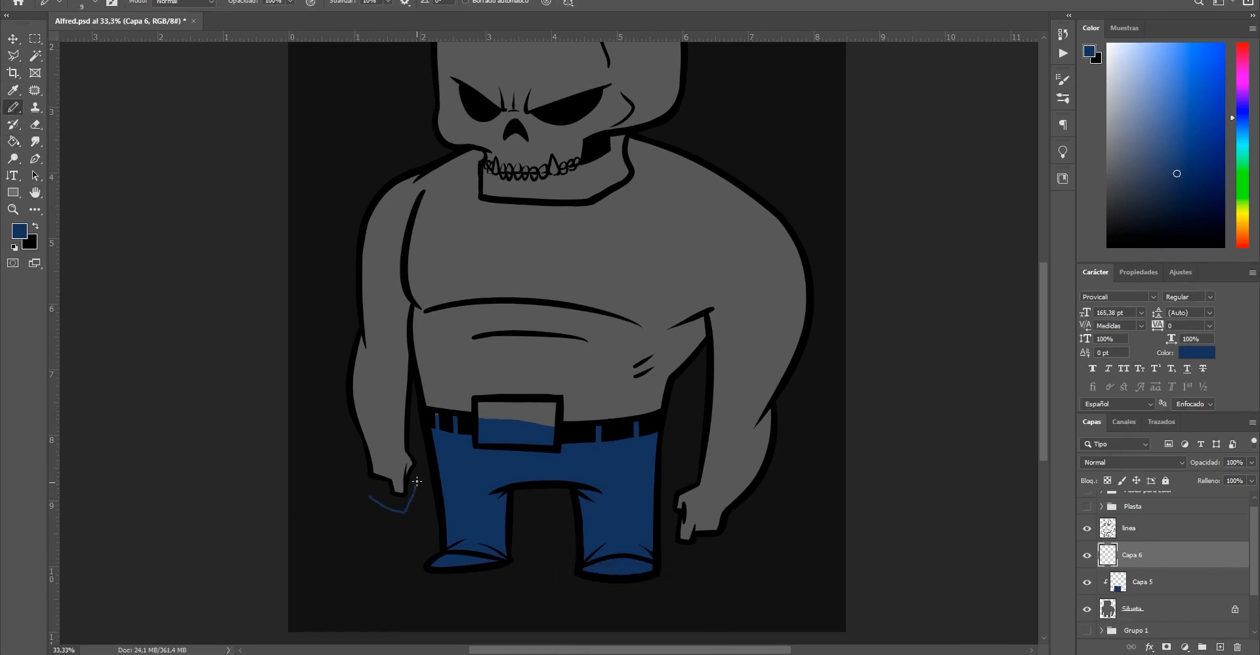
{"action": "key", "text": "ctrl+z"}
{"action": "left_click", "coordinate": [1124, 244]}
{"action": "left_click_drag", "start_coordinate": [1243, 128], "coordinate": [1242, 214]}
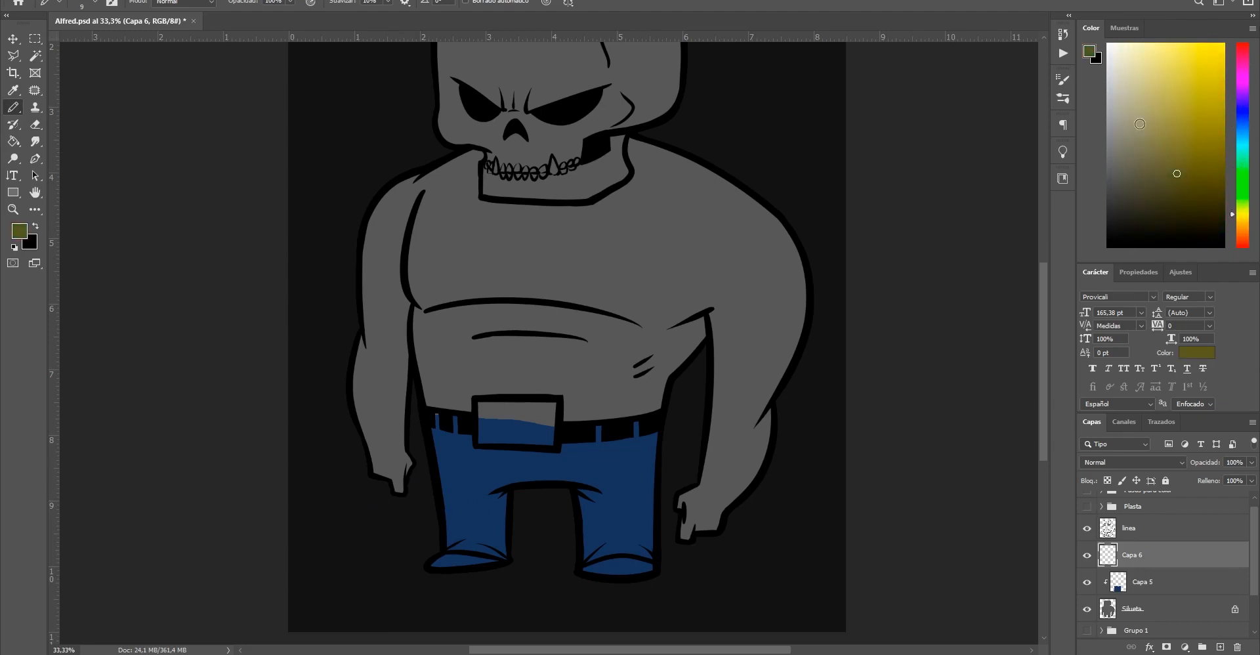
{"action": "left_click_drag", "start_coordinate": [1140, 124], "coordinate": [1118, 96]}
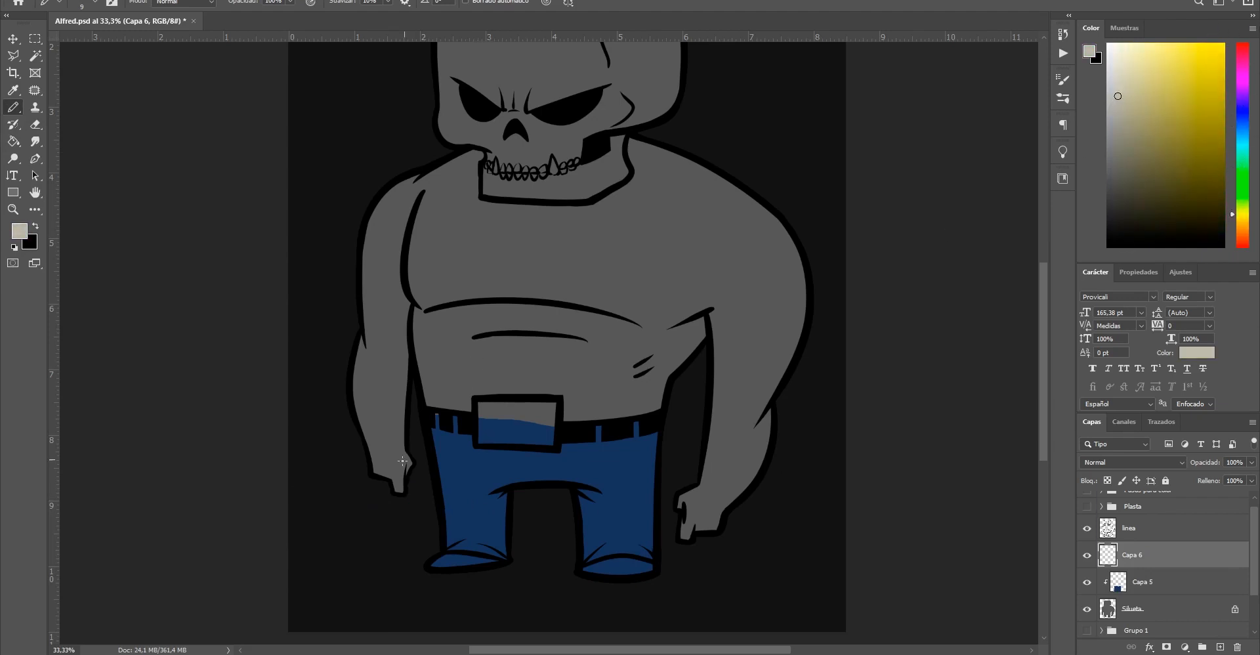
{"action": "mouse_move", "coordinate": [417, 435]}
{"action": "left_mouse_down"}
{"action": "mouse_move", "coordinate": [427, 469]}
{"action": "mouse_move", "coordinate": [414, 504]}
{"action": "mouse_move", "coordinate": [388, 504]}
{"action": "mouse_move", "coordinate": [345, 372]}
{"action": "mouse_move", "coordinate": [355, 212]}
{"action": "mouse_move", "coordinate": [392, 161]}
{"action": "mouse_move", "coordinate": [603, 127]}
{"action": "mouse_move", "coordinate": [723, 125]}
{"action": "mouse_move", "coordinate": [804, 184]}
{"action": "mouse_move", "coordinate": [818, 242]}
{"action": "mouse_move", "coordinate": [814, 361]}
{"action": "mouse_move", "coordinate": [766, 512]}
{"action": "mouse_move", "coordinate": [701, 552]}
{"action": "left_mouse_up"}
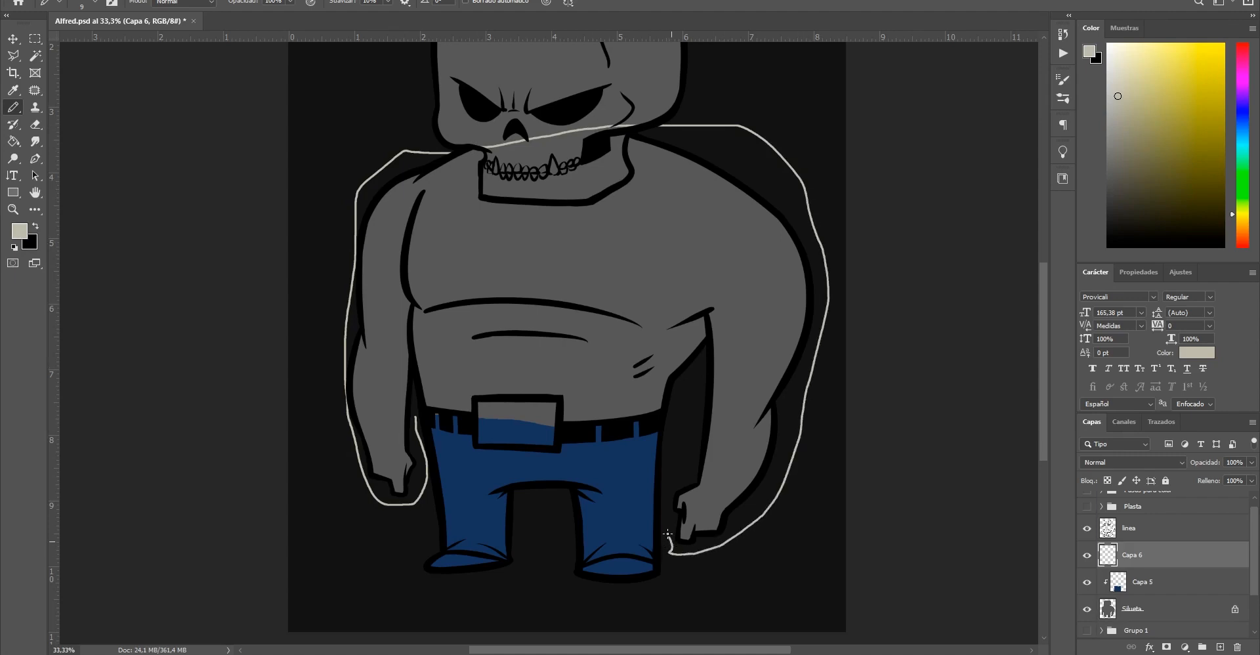
{"action": "left_click_drag", "start_coordinate": [669, 487], "coordinate": [676, 413]}
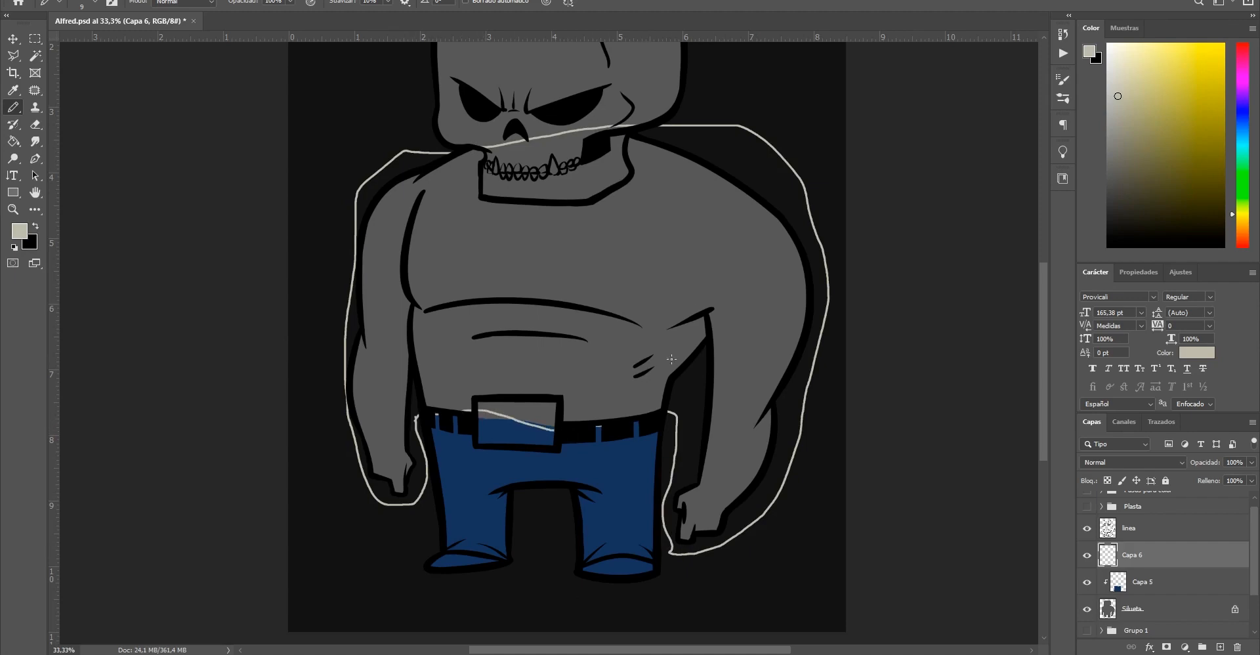
Fill the outlined torso and arms area with light beige and clip the layer to the Silueta base
{"action": "key", "text": "g"}
{"action": "left_click", "coordinate": [627, 257]}
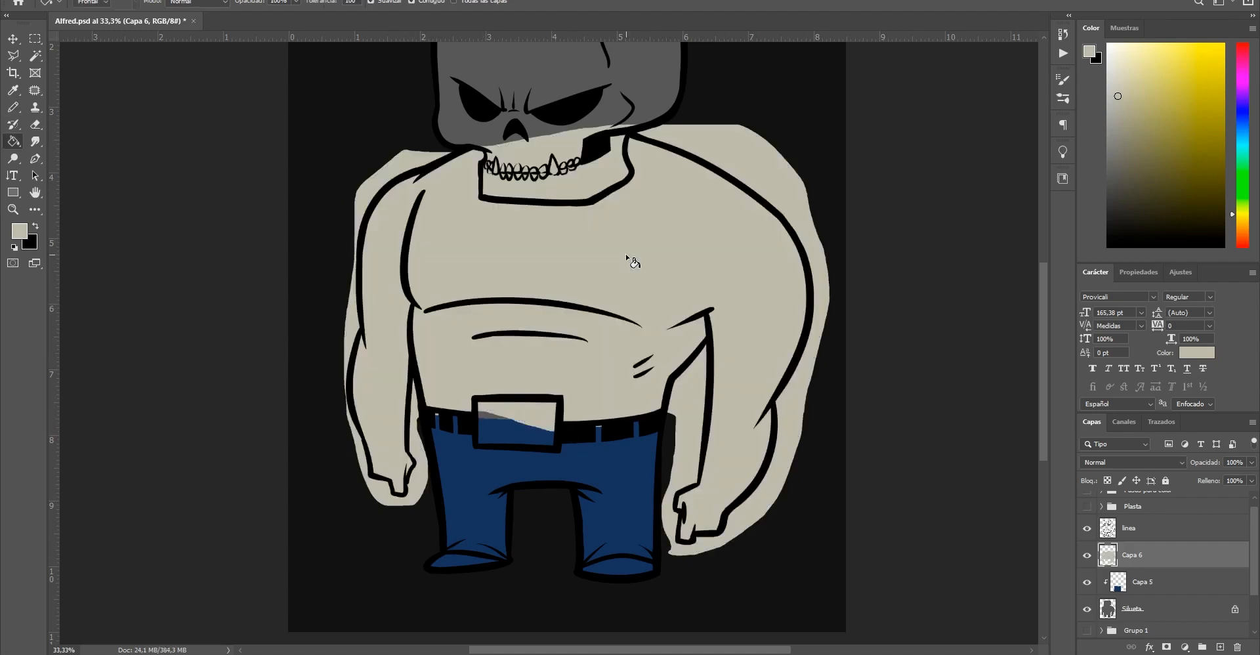
{"action": "left_click_drag", "start_coordinate": [1110, 568], "coordinate": [1157, 566]}
{"action": "left_click", "coordinate": [1157, 566], "text": "alt"}
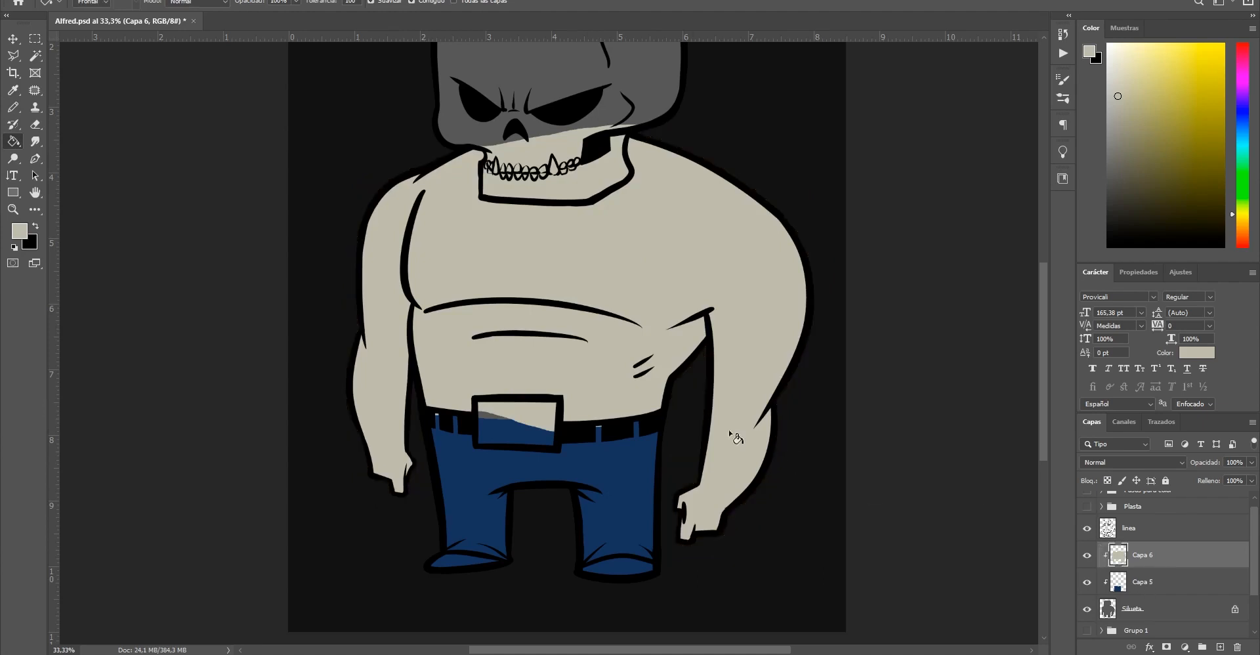
Inspect the coloured figure, hiding and showing the beige torso layer and the blue trousers layer against the grey base
{"action": "left_click", "coordinate": [547, 413], "text": "alt"}
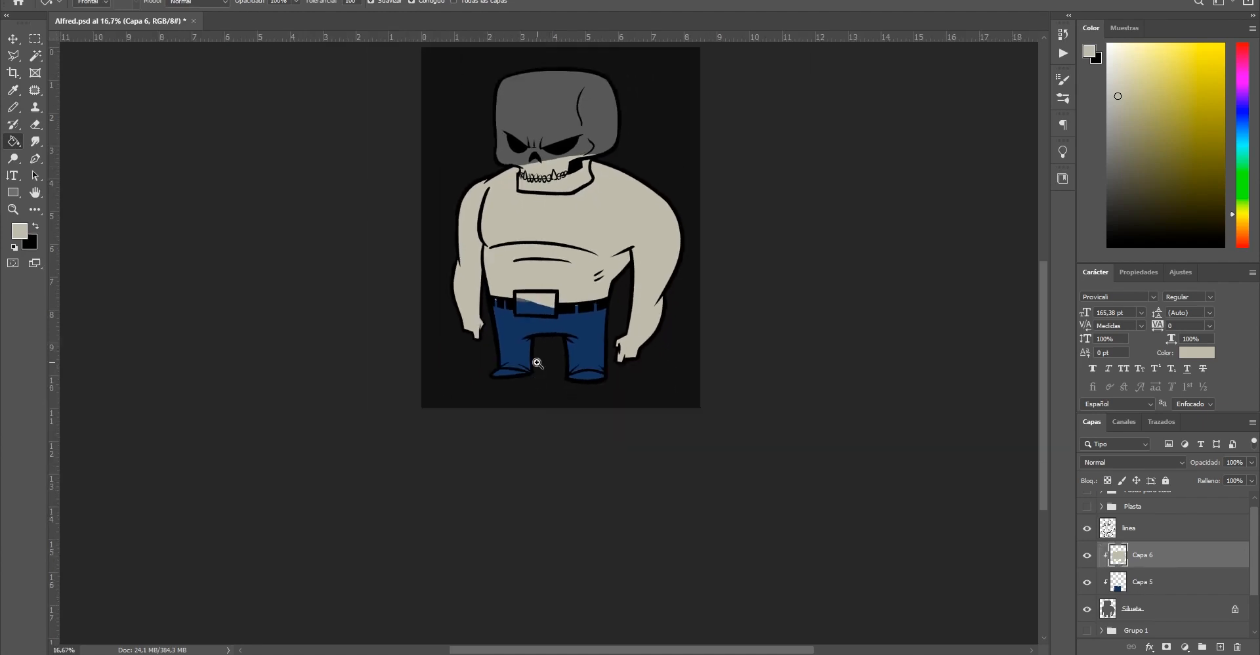
{"action": "left_click_drag", "start_coordinate": [564, 283], "coordinate": [510, 479]}
{"action": "left_click", "coordinate": [515, 459], "text": "ctrl"}
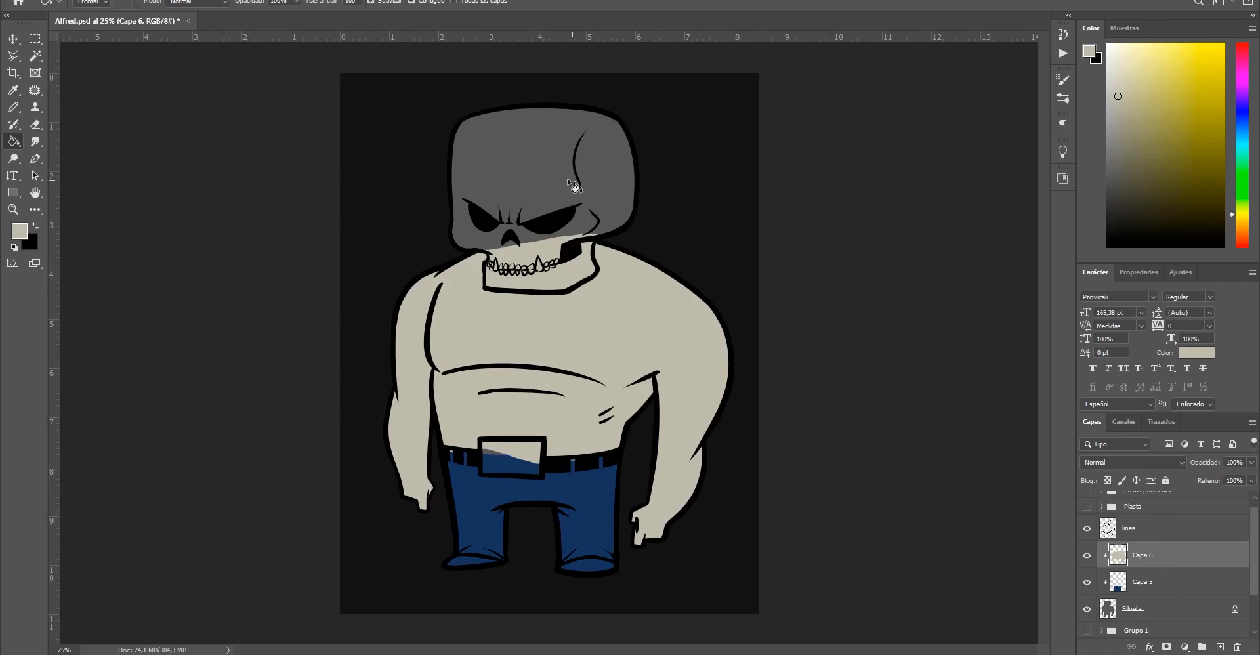
{"action": "left_click", "coordinate": [598, 465], "text": "ctrl"}
{"action": "left_click", "coordinate": [599, 465], "text": "ctrl+alt"}
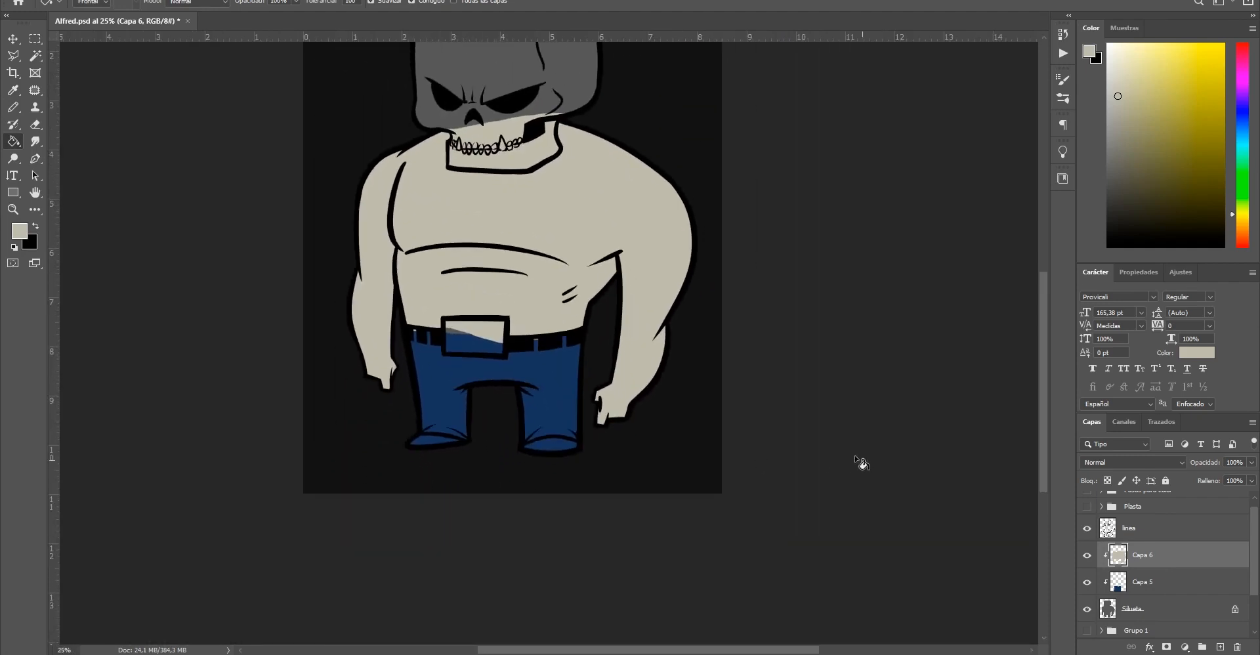
{"action": "left_click", "coordinate": [1088, 556]}
{"action": "left_click", "coordinate": [1087, 582]}
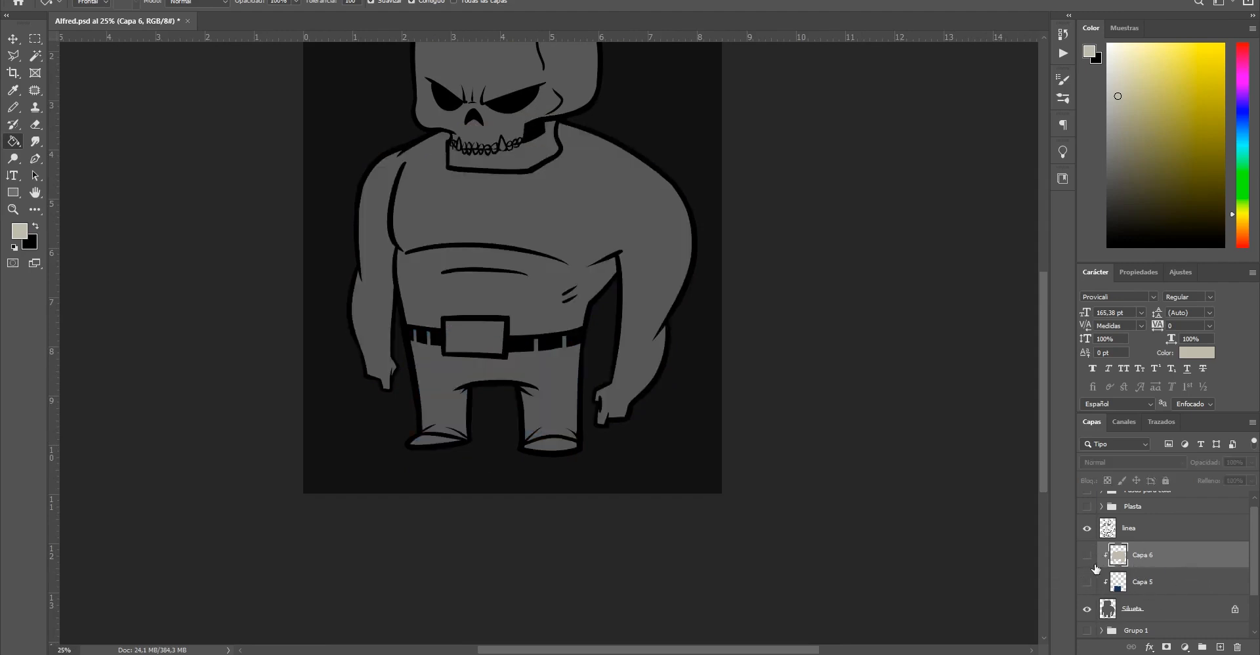
{"action": "left_click", "coordinate": [1090, 555]}
{"action": "left_click", "coordinate": [1092, 582]}
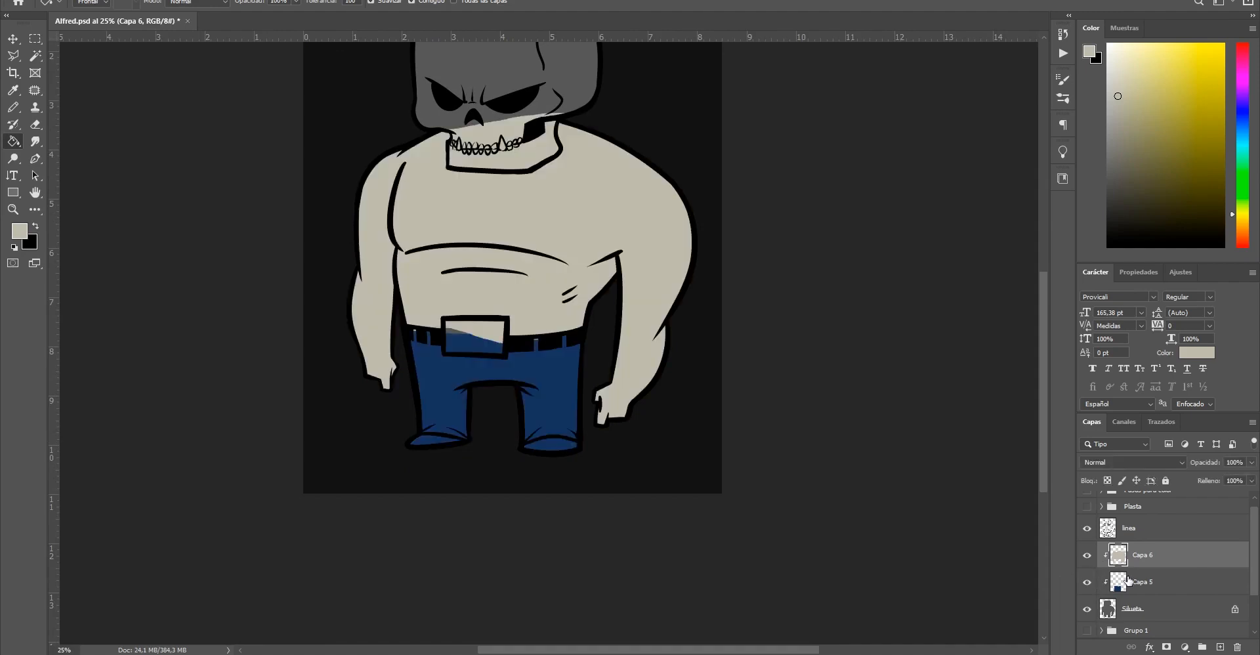
Select the two clipped colour layers, Capa 6 and Capa 5, and delete them
{"action": "left_click", "coordinate": [1165, 590], "text": "ctrl"}
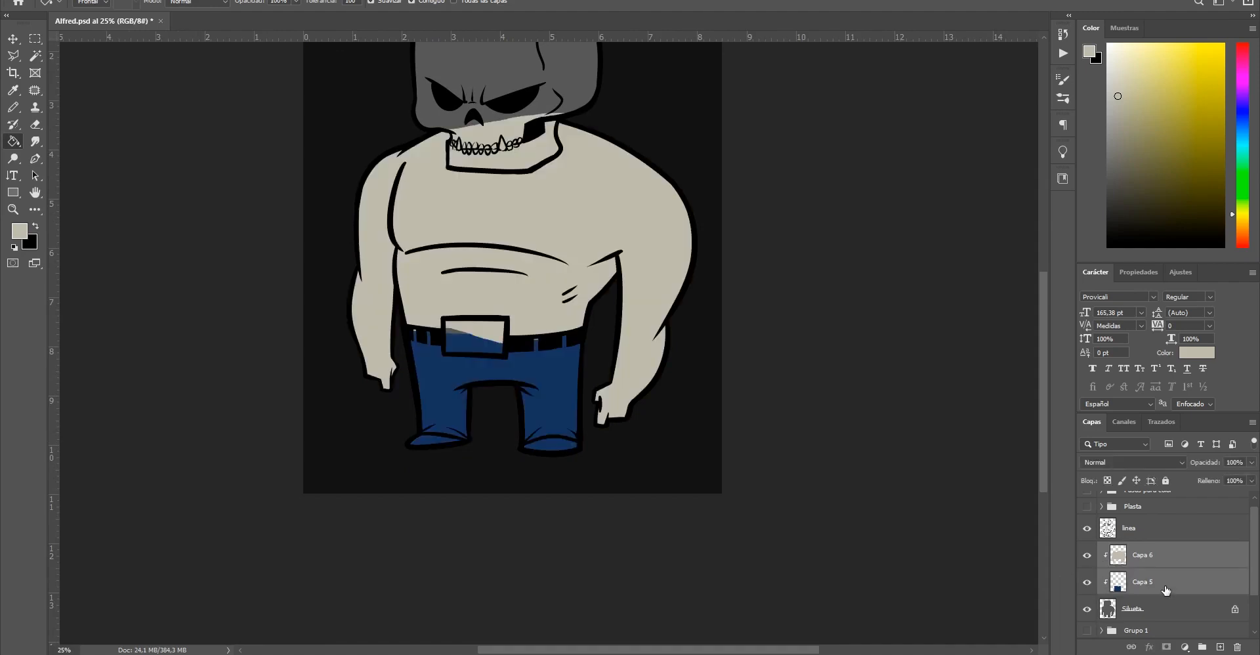
{"action": "left_click_drag", "start_coordinate": [927, 384], "coordinate": [891, 544]}
{"action": "left_click", "coordinate": [740, 497], "text": "ctrl"}
{"action": "left_click_drag", "start_coordinate": [744, 498], "coordinate": [948, 420]}
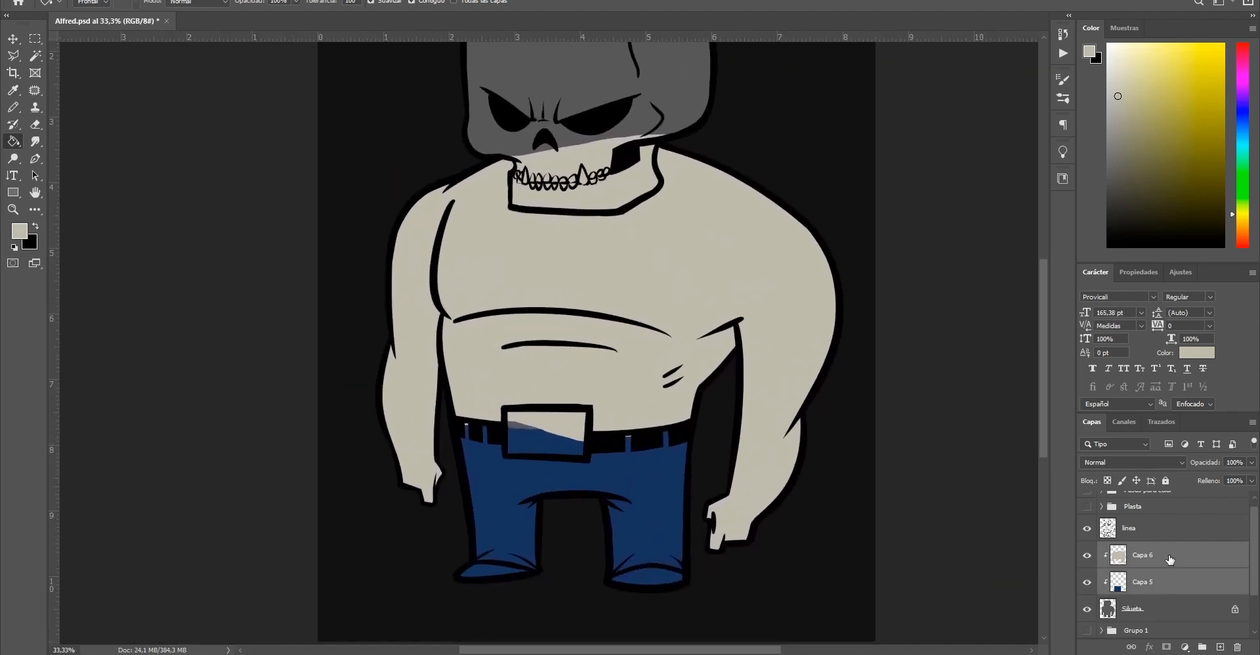
{"action": "key", "text": "Delete"}
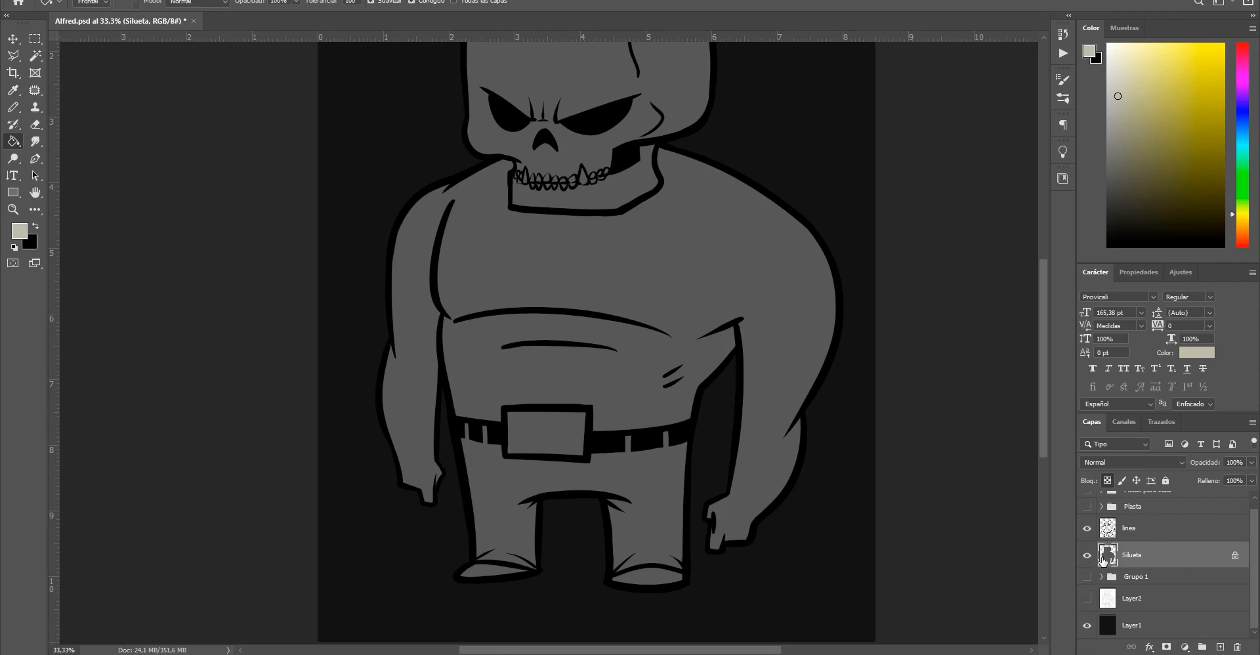
Choose a blue hue and the Brush tool, try a pale blue stroke on the Silueta layer's trouser leg, and undo it
{"action": "left_click", "coordinate": [578, 396], "text": "ctrl"}
{"action": "left_click_drag", "start_coordinate": [586, 393], "coordinate": [618, 259]}
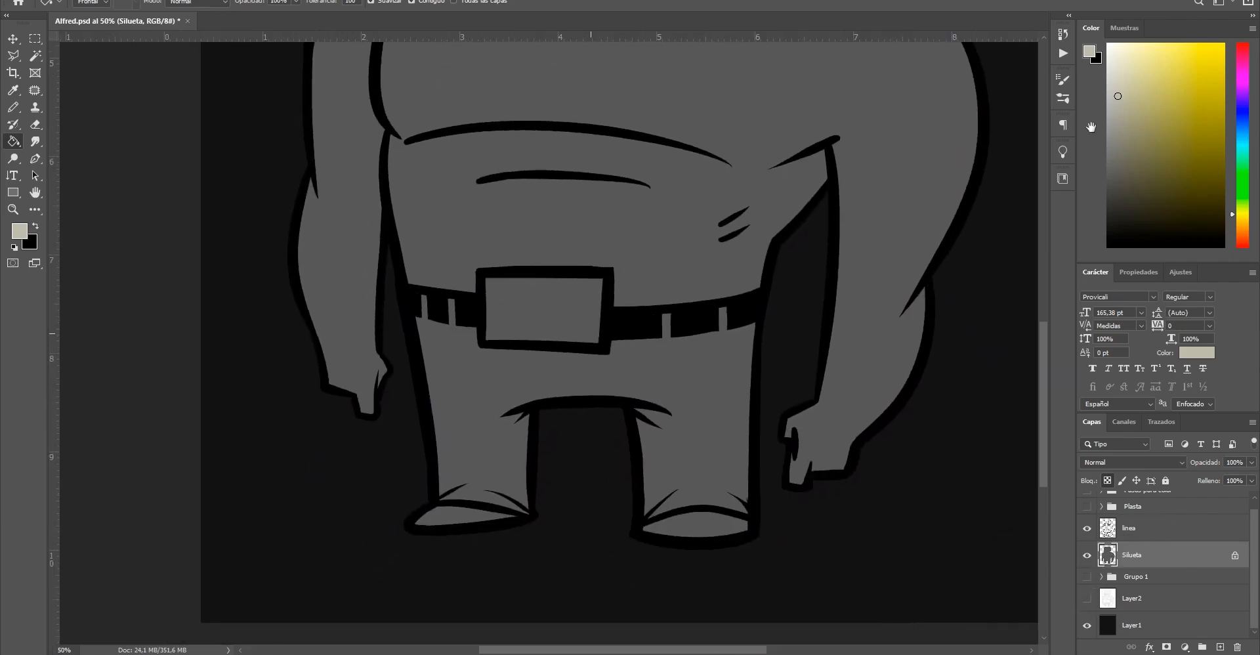
{"action": "left_click", "coordinate": [1241, 118]}
{"action": "left_click_drag", "start_coordinate": [735, 346], "coordinate": [697, 384]}
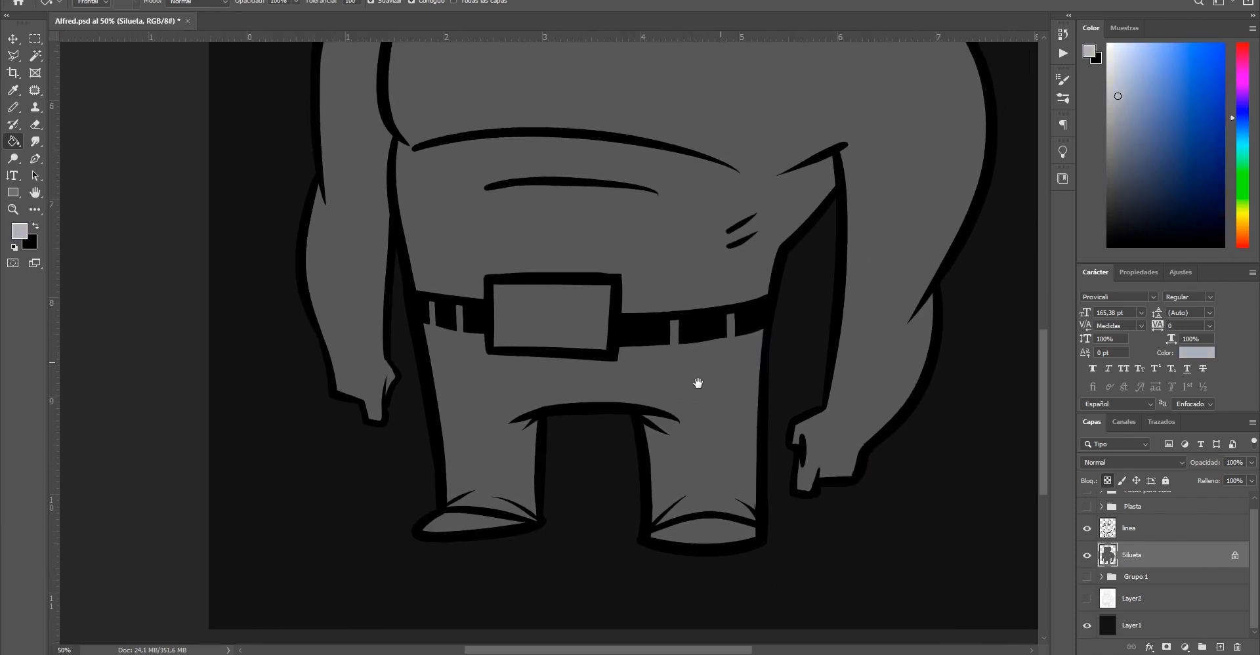
{"action": "left_click", "coordinate": [11, 122]}
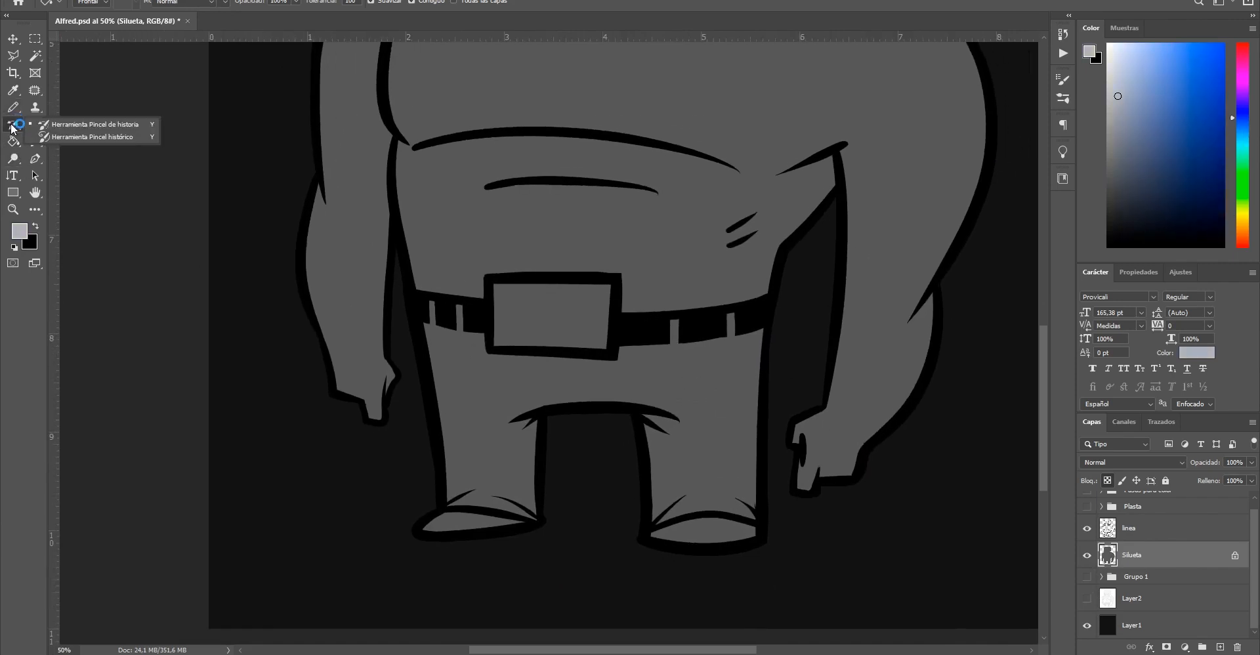
{"action": "left_click", "coordinate": [14, 104]}
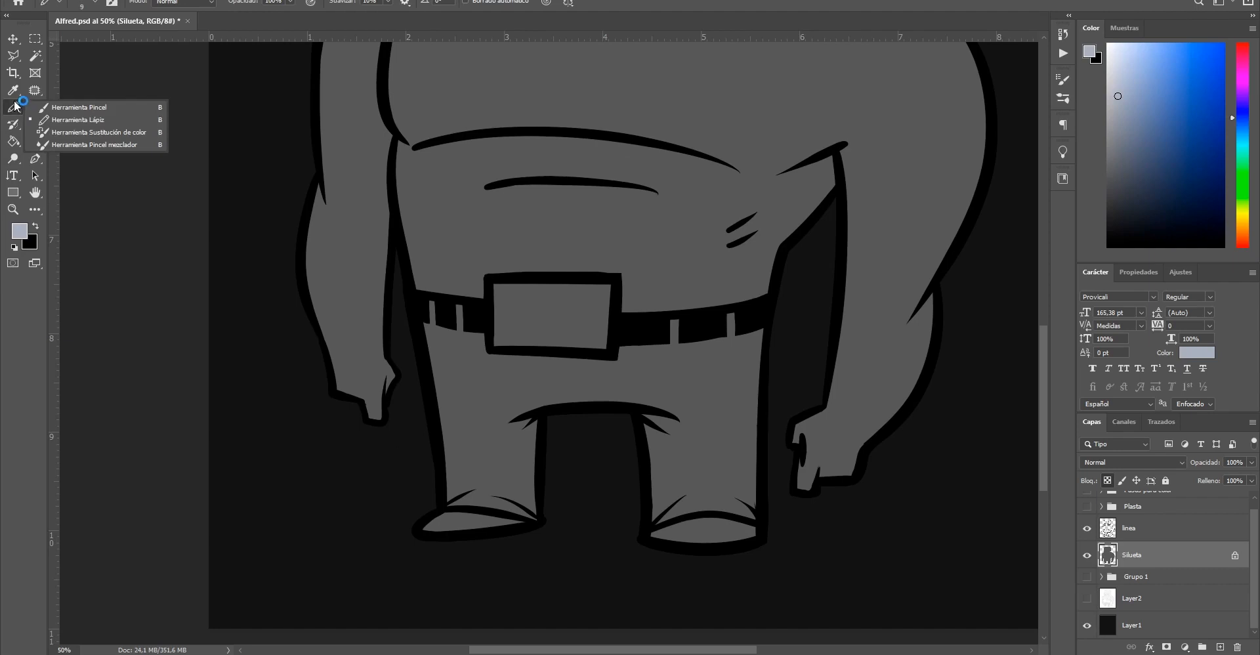
{"action": "left_click", "coordinate": [79, 107]}
{"action": "mouse_move", "coordinate": [434, 386]}
{"action": "left_mouse_down"}
{"action": "mouse_move", "coordinate": [513, 428]}
{"action": "mouse_move", "coordinate": [477, 443]}
{"action": "mouse_move", "coordinate": [439, 431]}
{"action": "left_mouse_up"}
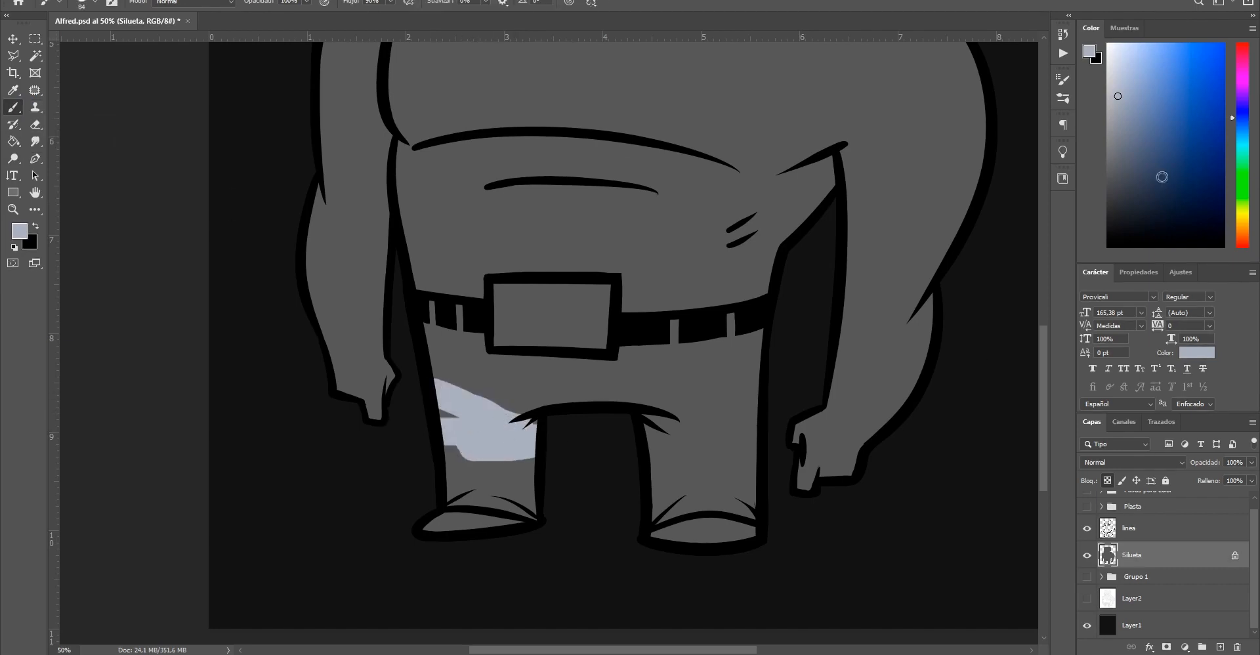
{"action": "key", "text": "ctrl+z"}
Paint the trousers and the lower part of the belt buckle dark blue directly on the transparency-locked Silueta layer
{"action": "left_click", "coordinate": [1171, 182]}
{"action": "mouse_move", "coordinate": [524, 433]}
{"action": "left_mouse_down"}
{"action": "mouse_move", "coordinate": [462, 446]}
{"action": "mouse_move", "coordinate": [475, 489]}
{"action": "mouse_move", "coordinate": [506, 500]}
{"action": "mouse_move", "coordinate": [520, 478]}
{"action": "mouse_move", "coordinate": [499, 437]}
{"action": "mouse_move", "coordinate": [503, 484]}
{"action": "mouse_move", "coordinate": [442, 442]}
{"action": "mouse_move", "coordinate": [433, 341]}
{"action": "mouse_move", "coordinate": [499, 404]}
{"action": "mouse_move", "coordinate": [459, 358]}
{"action": "mouse_move", "coordinate": [475, 410]}
{"action": "mouse_move", "coordinate": [545, 394]}
{"action": "mouse_move", "coordinate": [507, 379]}
{"action": "mouse_move", "coordinate": [582, 357]}
{"action": "mouse_move", "coordinate": [734, 355]}
{"action": "mouse_move", "coordinate": [624, 360]}
{"action": "mouse_move", "coordinate": [675, 330]}
{"action": "mouse_move", "coordinate": [743, 332]}
{"action": "mouse_move", "coordinate": [624, 410]}
{"action": "mouse_move", "coordinate": [466, 410]}
{"action": "mouse_move", "coordinate": [437, 350]}
{"action": "mouse_move", "coordinate": [459, 333]}
{"action": "mouse_move", "coordinate": [439, 306]}
{"action": "mouse_move", "coordinate": [766, 417]}
{"action": "mouse_move", "coordinate": [636, 399]}
{"action": "mouse_move", "coordinate": [717, 403]}
{"action": "mouse_move", "coordinate": [731, 427]}
{"action": "mouse_move", "coordinate": [705, 500]}
{"action": "mouse_move", "coordinate": [663, 453]}
{"action": "mouse_move", "coordinate": [737, 510]}
{"action": "mouse_move", "coordinate": [753, 478]}
{"action": "mouse_move", "coordinate": [737, 410]}
{"action": "left_mouse_up"}
{"action": "left_click", "coordinate": [735, 410], "text": "ctrl+alt"}
{"action": "left_click", "coordinate": [657, 449], "text": "ctrl+alt"}
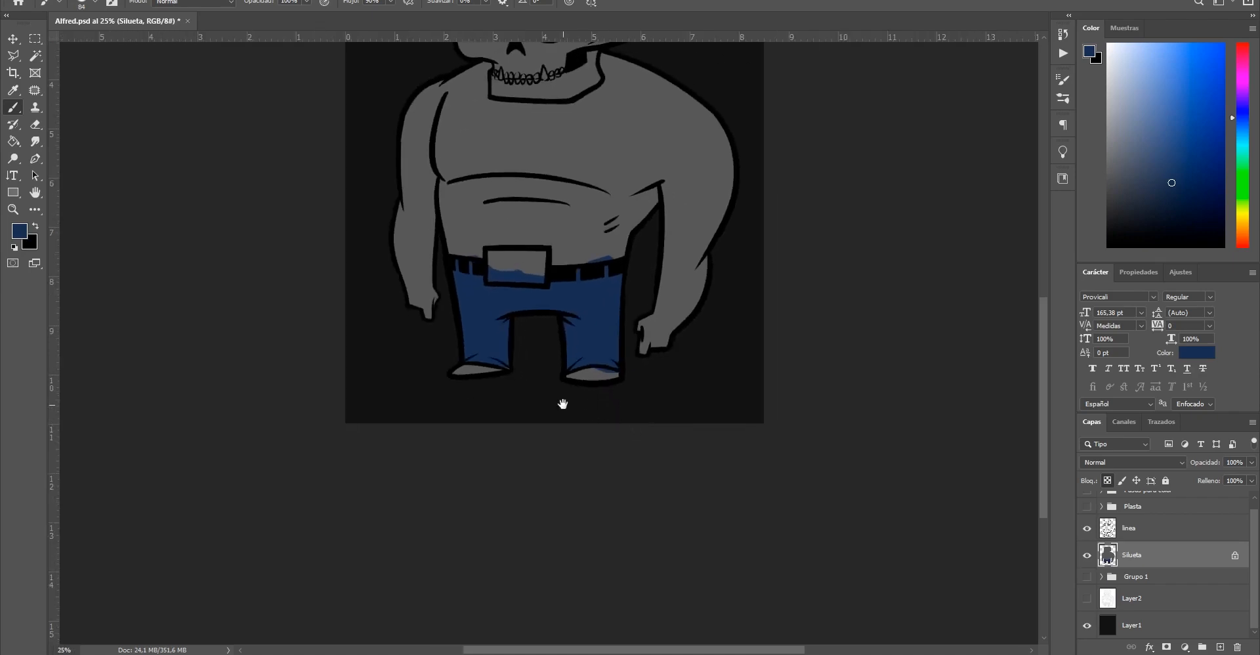
{"action": "left_click_drag", "start_coordinate": [562, 409], "coordinate": [582, 511]}
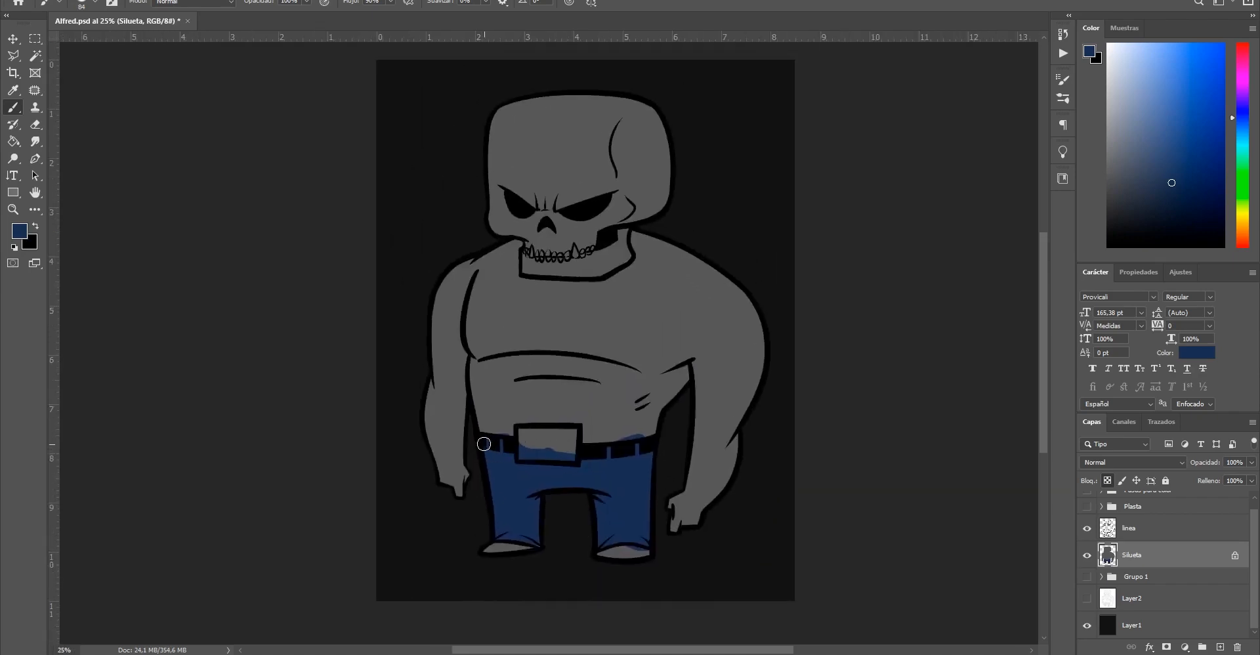
{"action": "left_click_drag", "start_coordinate": [484, 444], "coordinate": [654, 449]}
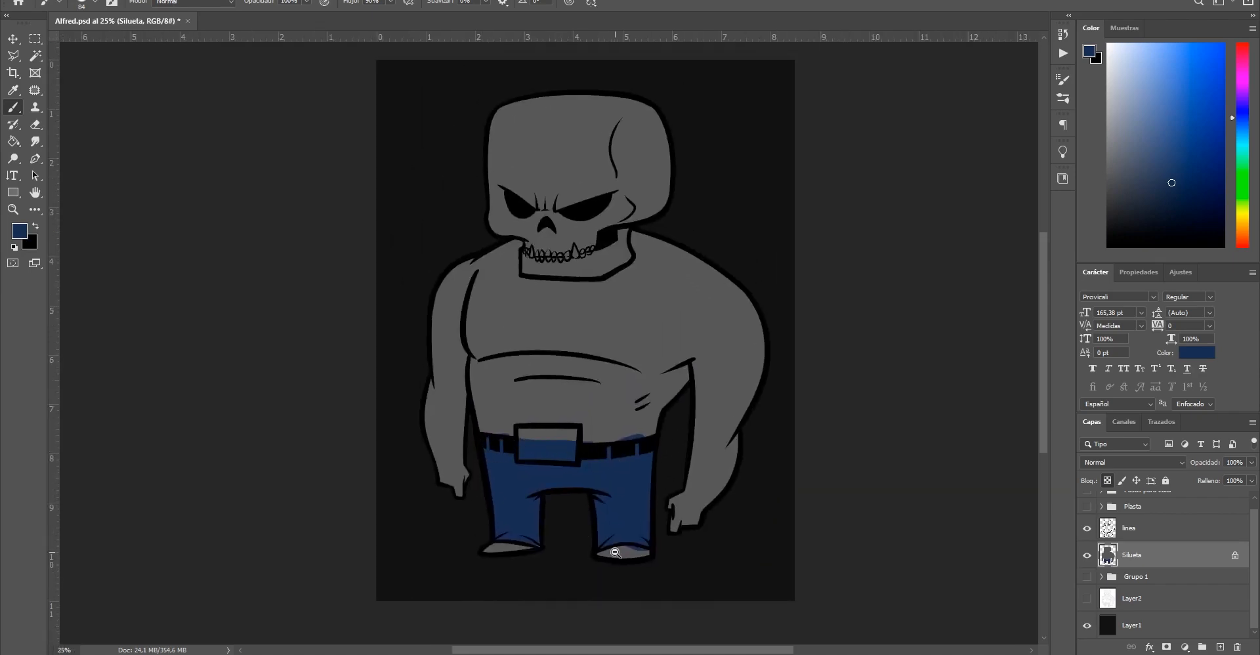
{"action": "key", "text": "ctrl+minus"}
{"action": "left_click", "coordinate": [553, 499], "text": "ctrl"}
{"action": "key", "text": "ctrl+plus"}
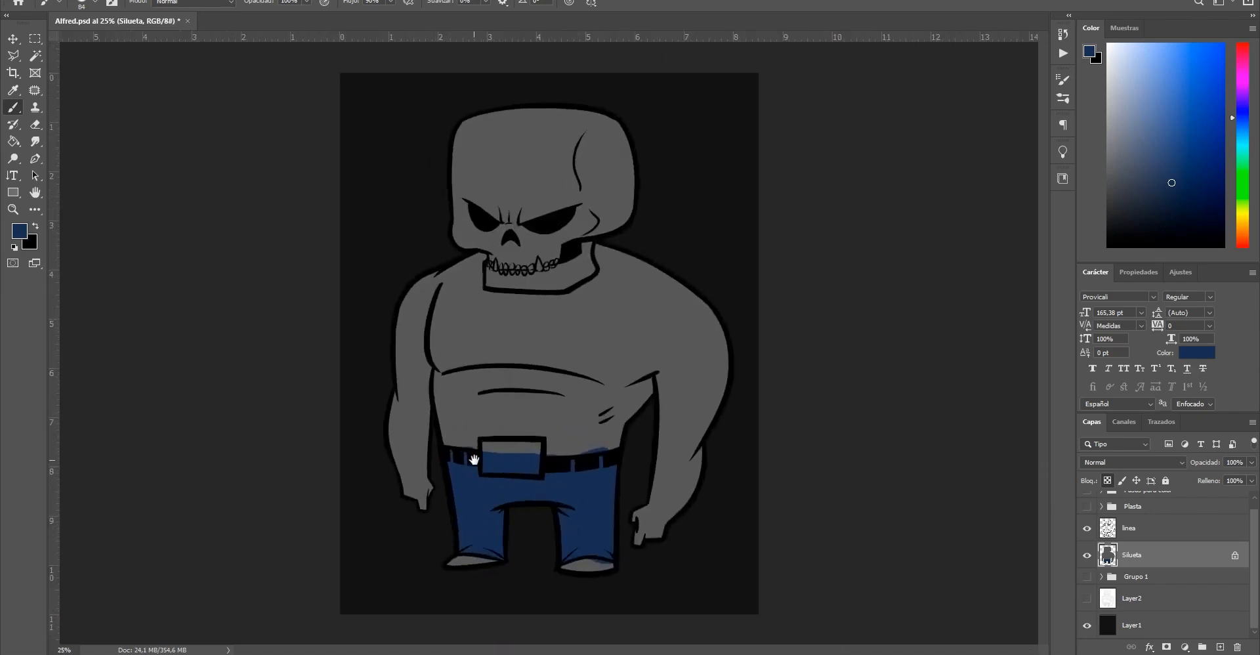
Choose a light grey and paint the figure's left-hand arm, shoulder and lower jaw directly on the transparency-locked Silueta layer
{"action": "left_click", "coordinate": [545, 424], "text": "ctrl"}
{"action": "scroll", "coordinate": [543, 433], "scroll_direction": "up", "scroll_amount": 1}
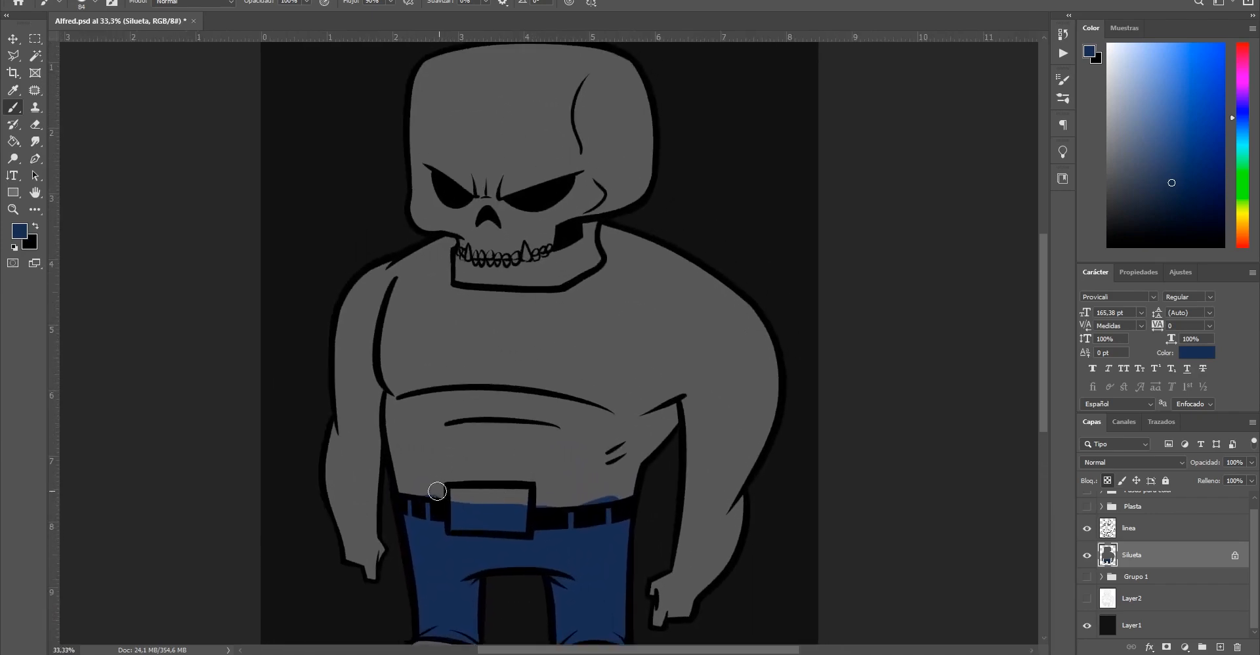
{"action": "mouse_move", "coordinate": [437, 491]}
{"action": "left_mouse_down"}
{"action": "mouse_move", "coordinate": [495, 491]}
{"action": "mouse_move", "coordinate": [534, 528]}
{"action": "left_mouse_up"}
{"action": "key", "text": "ctrl+z"}
{"action": "left_click_drag", "start_coordinate": [1240, 117], "coordinate": [1240, 211]}
{"action": "left_click", "coordinate": [1108, 112]}
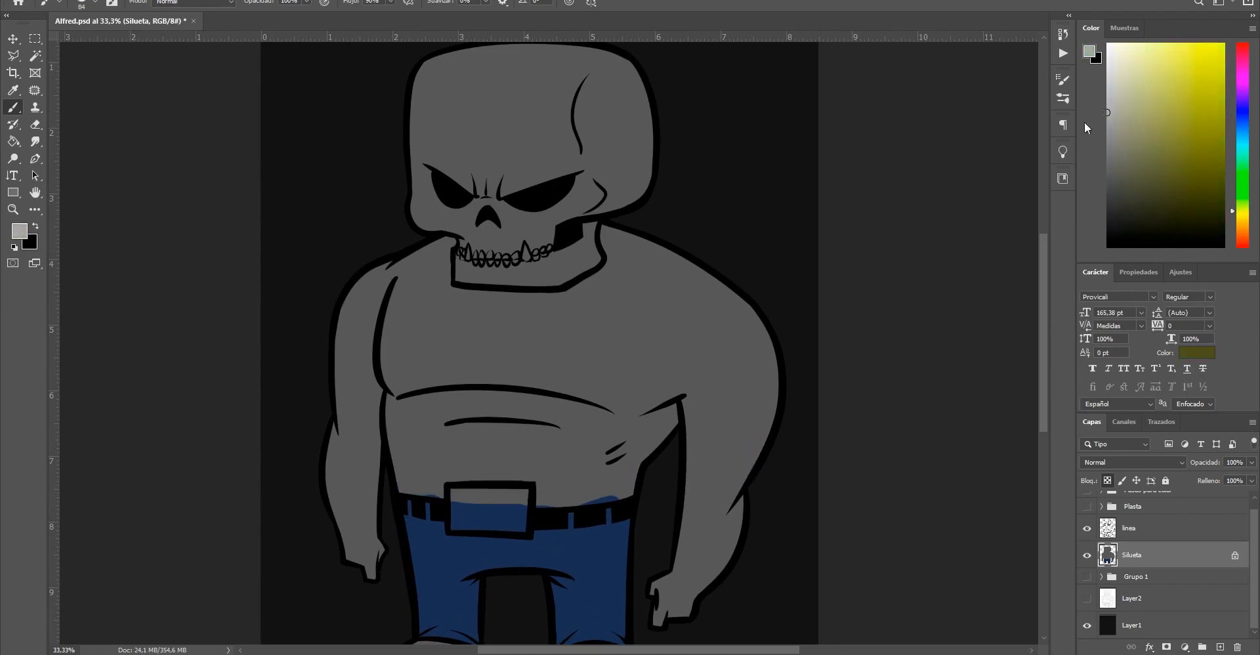
{"action": "mouse_move", "coordinate": [400, 462]}
{"action": "left_mouse_down"}
{"action": "mouse_move", "coordinate": [301, 509]}
{"action": "mouse_move", "coordinate": [354, 513]}
{"action": "mouse_move", "coordinate": [376, 558]}
{"action": "mouse_move", "coordinate": [380, 546]}
{"action": "mouse_move", "coordinate": [337, 565]}
{"action": "mouse_move", "coordinate": [382, 497]}
{"action": "mouse_move", "coordinate": [360, 484]}
{"action": "mouse_move", "coordinate": [400, 353]}
{"action": "mouse_move", "coordinate": [341, 454]}
{"action": "mouse_move", "coordinate": [357, 449]}
{"action": "mouse_move", "coordinate": [358, 361]}
{"action": "mouse_move", "coordinate": [429, 250]}
{"action": "mouse_move", "coordinate": [354, 309]}
{"action": "mouse_move", "coordinate": [510, 281]}
{"action": "mouse_move", "coordinate": [354, 295]}
{"action": "mouse_move", "coordinate": [446, 266]}
{"action": "left_mouse_up"}
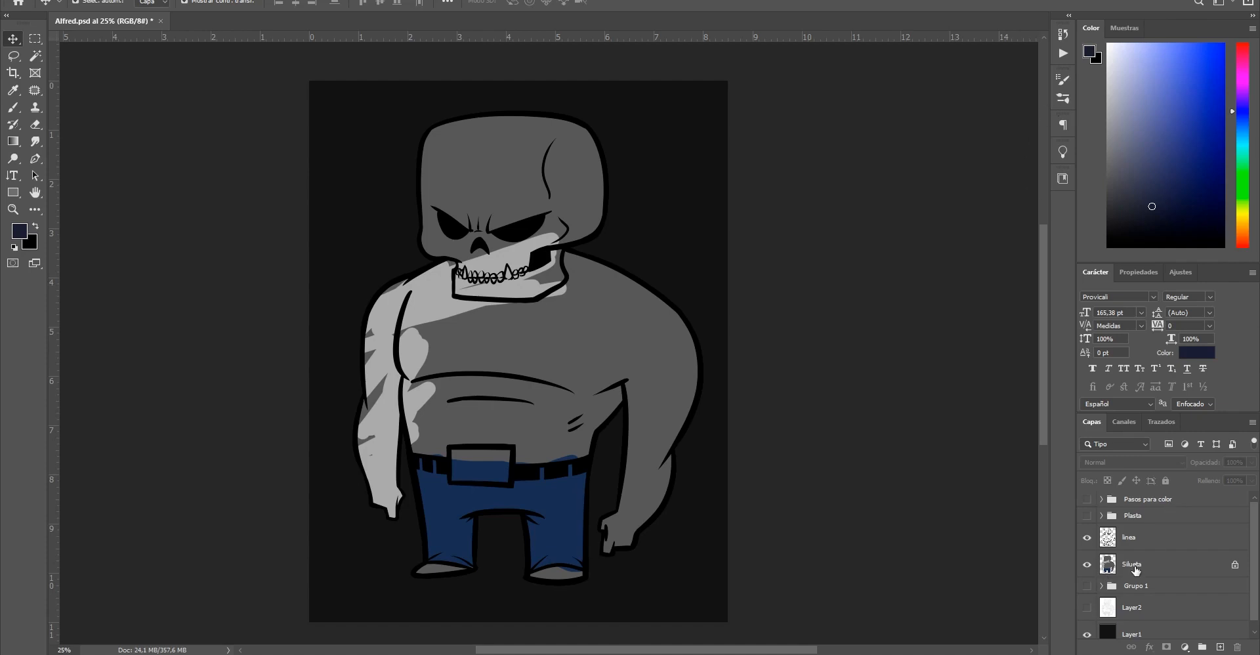
Delete the partly painted Silueta layer and make the finished colour group Grupo 1 visible beneath the line art
{"action": "left_click", "coordinate": [1146, 588]}
{"action": "left_click", "coordinate": [1088, 564]}
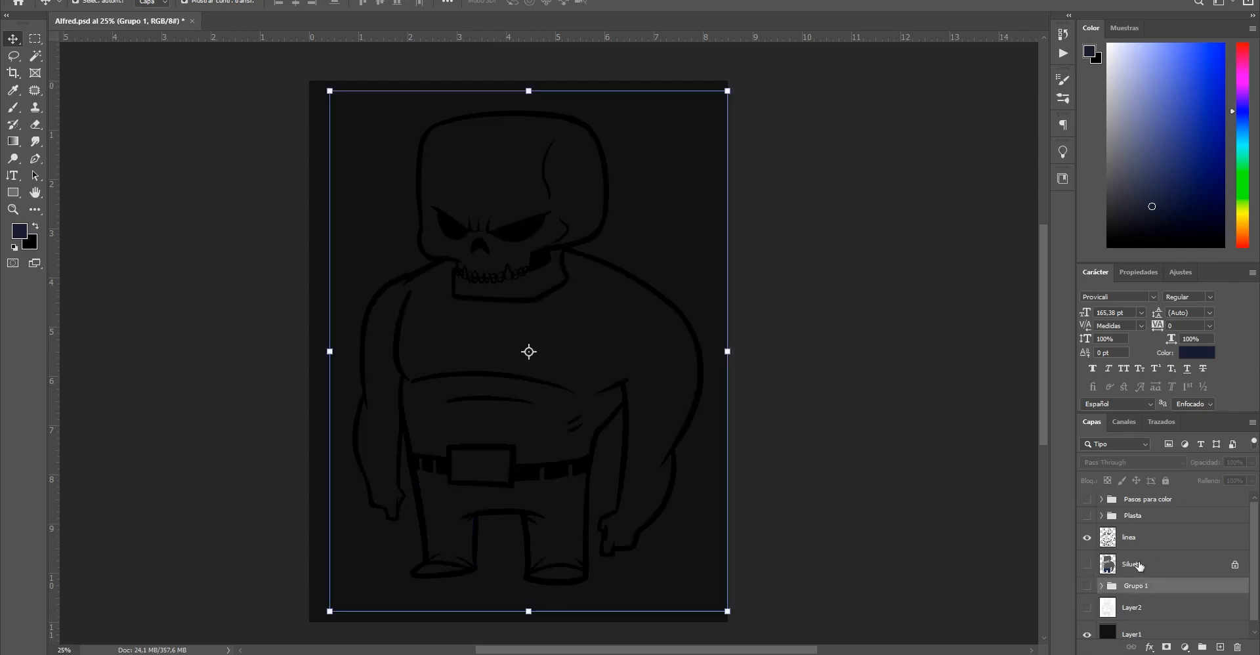
{"action": "left_click", "coordinate": [1091, 566]}
{"action": "left_click", "coordinate": [1129, 565]}
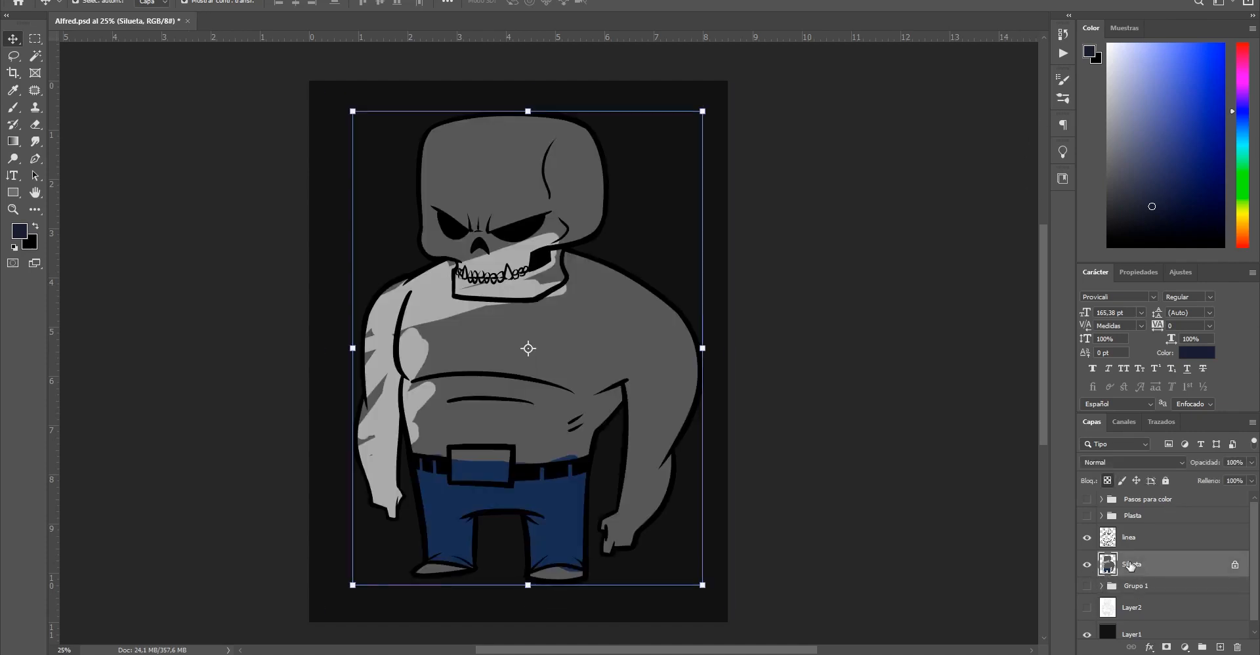
{"action": "key", "text": "Delete"}
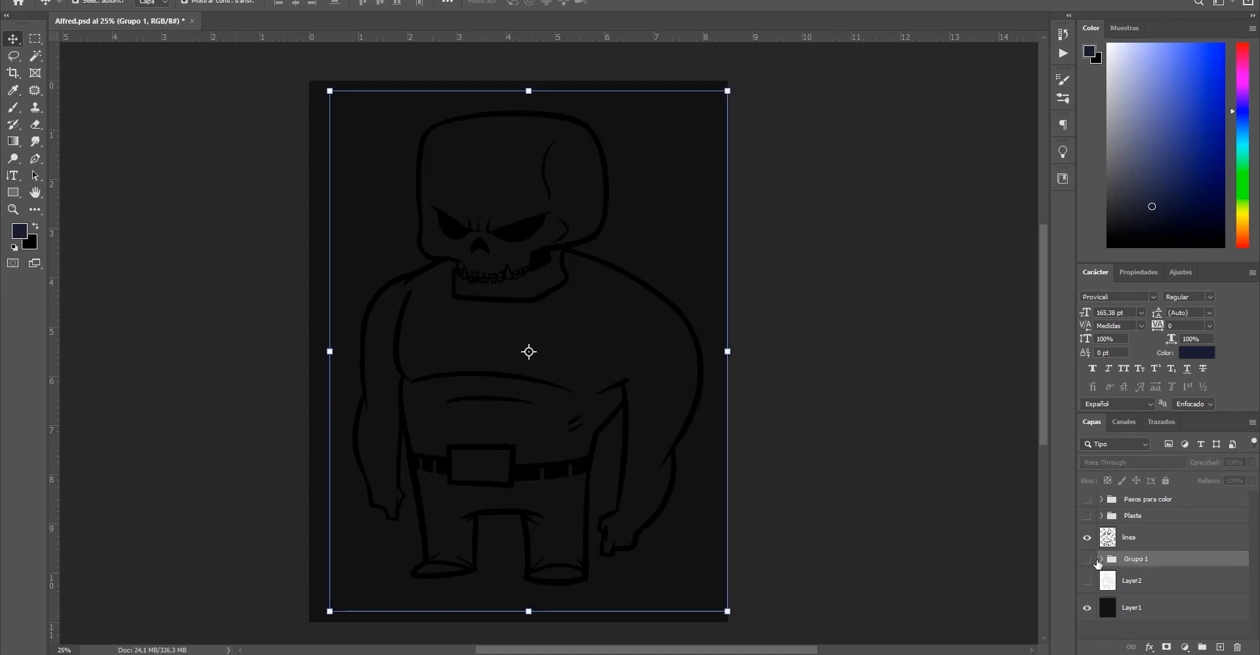
{"action": "left_click", "coordinate": [1087, 559]}
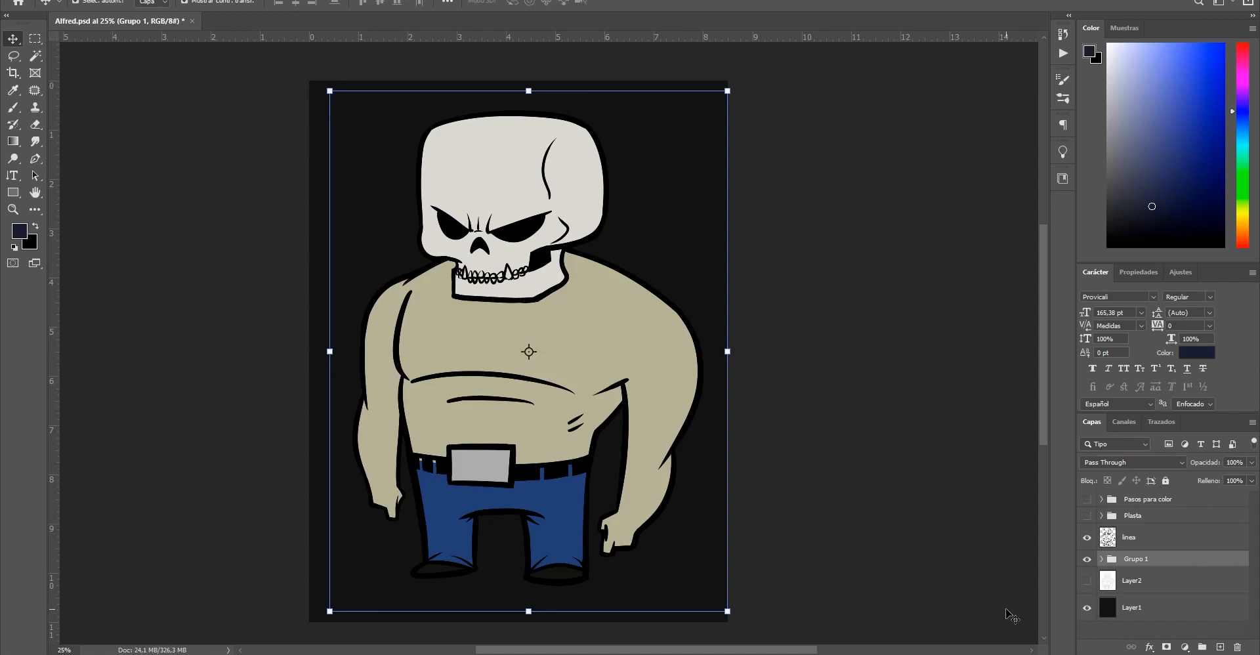
Hide the separate linea layer above Grupo 1 and expand the group's contents
{"action": "key", "text": "ctrl+minus"}
{"action": "left_click_drag", "start_coordinate": [555, 282], "coordinate": [710, 438]}
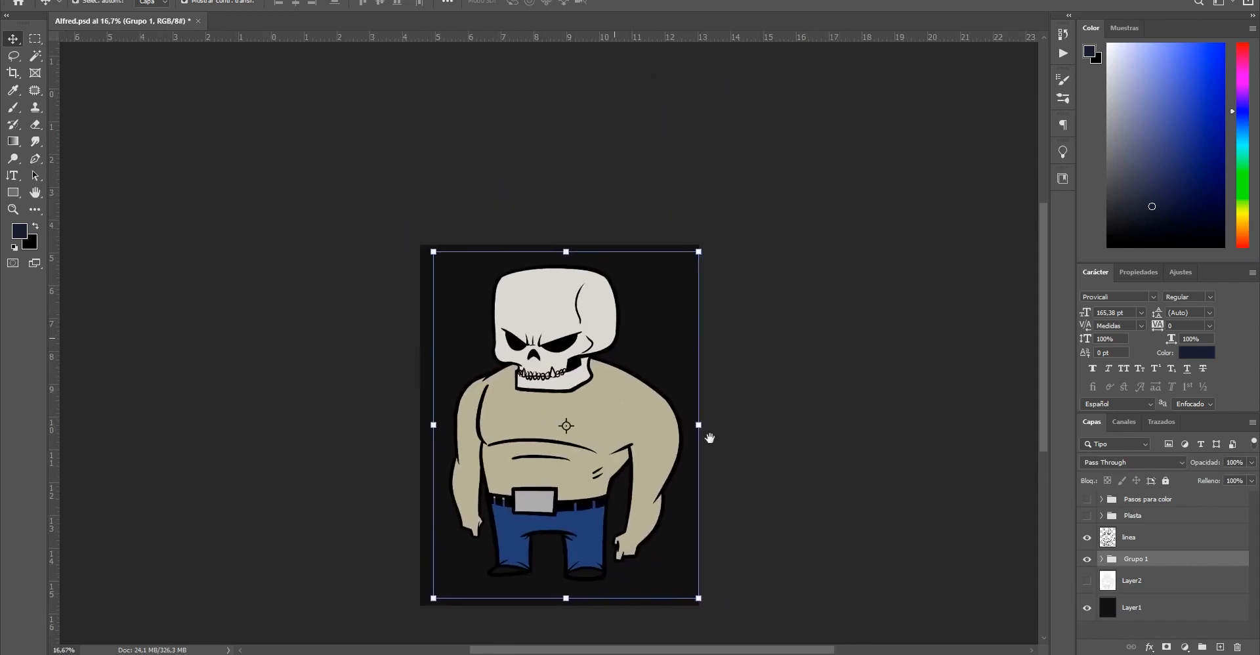
{"action": "left_click", "coordinate": [711, 439], "text": "ctrl"}
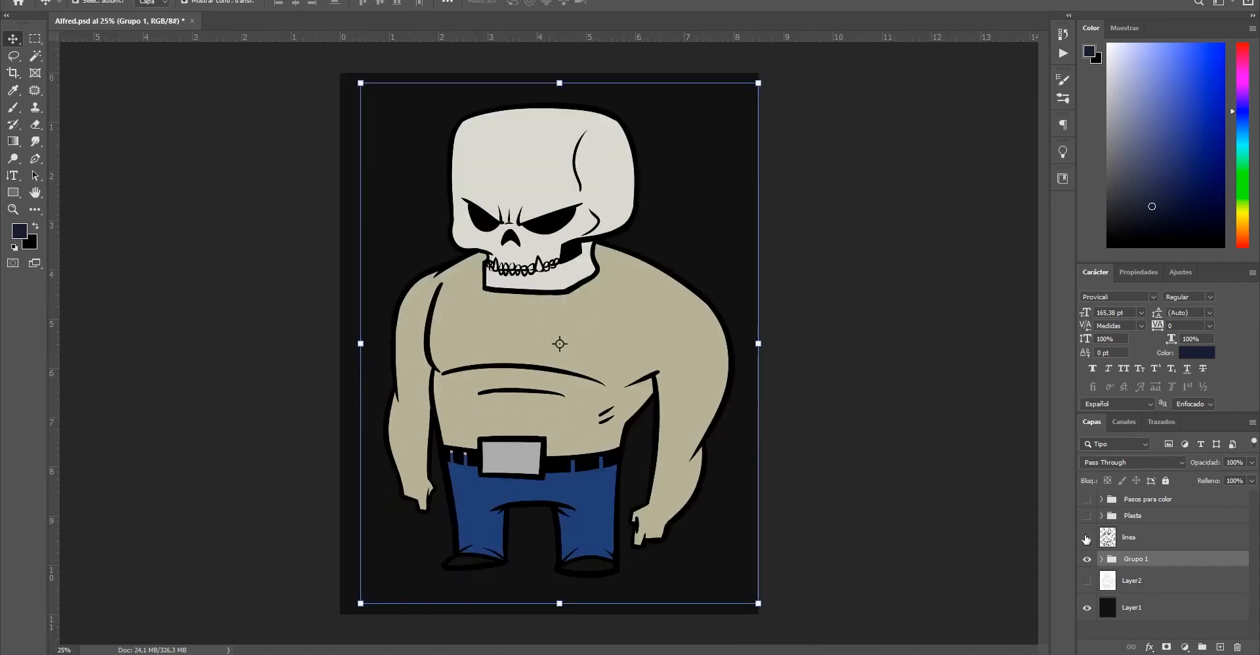
{"action": "left_click", "coordinate": [1102, 559]}
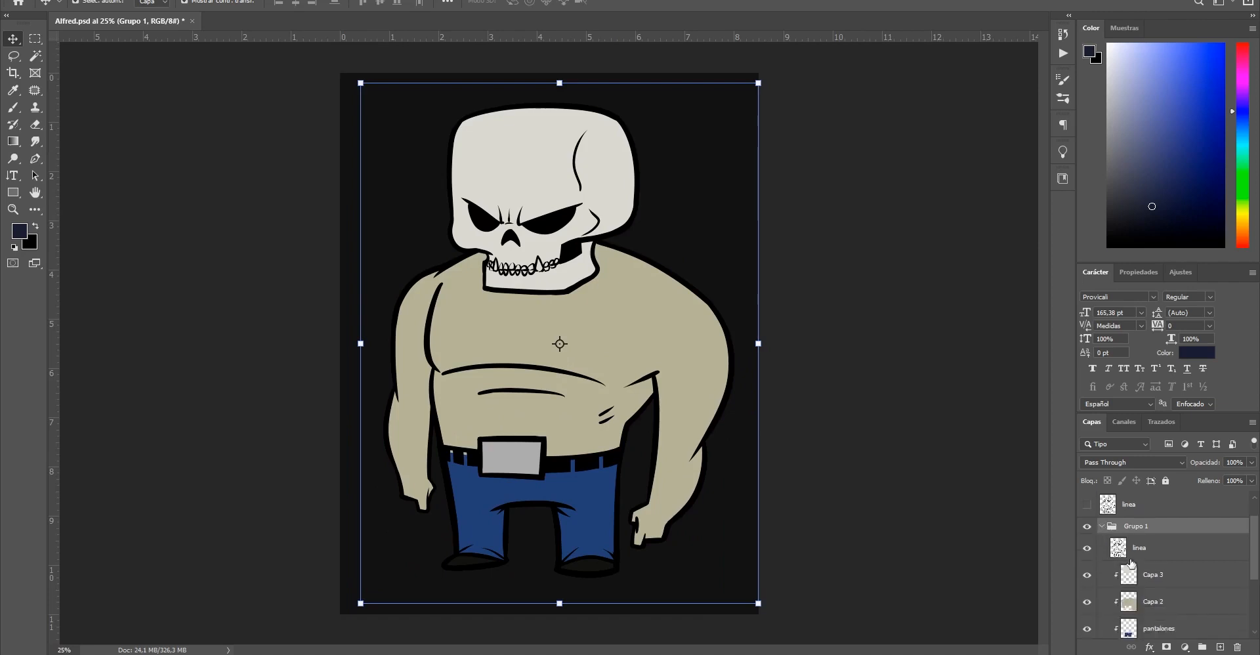
Review the layers inside Grupo 1 one by one, from Capa 3 down to Silueta, and collapse the group
{"action": "scroll", "coordinate": [1130, 563], "scroll_direction": "down", "scroll_amount": 1}
{"action": "left_click", "coordinate": [1159, 535]}
{"action": "left_click", "coordinate": [1159, 562]}
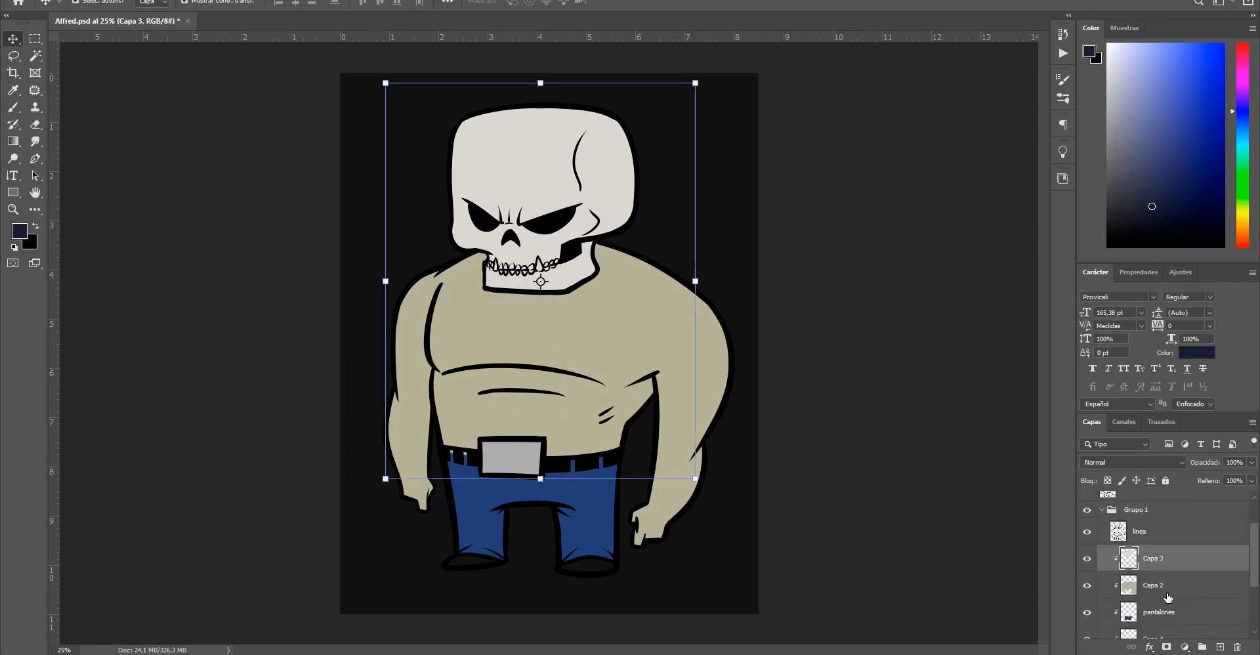
{"action": "left_click", "coordinate": [1168, 597]}
{"action": "scroll", "coordinate": [1167, 591], "scroll_direction": "down", "scroll_amount": 1}
{"action": "left_click", "coordinate": [1165, 581]}
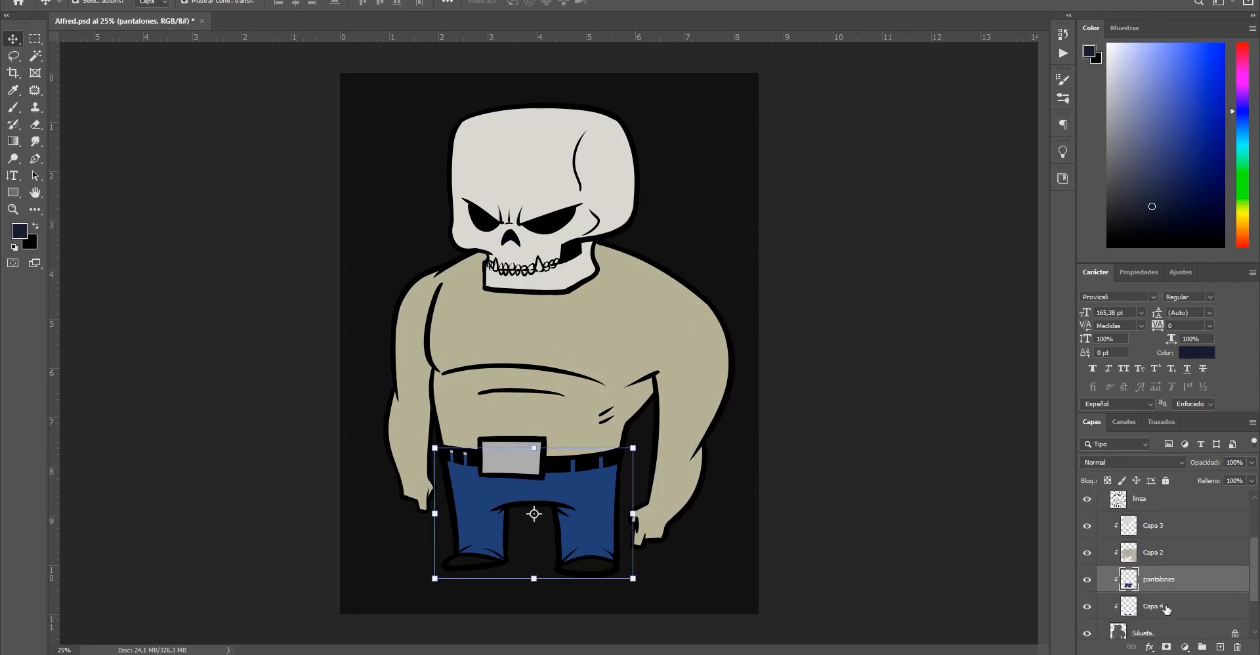
{"action": "left_click", "coordinate": [1165, 610]}
{"action": "scroll", "coordinate": [1169, 621], "scroll_direction": "down", "scroll_amount": 1}
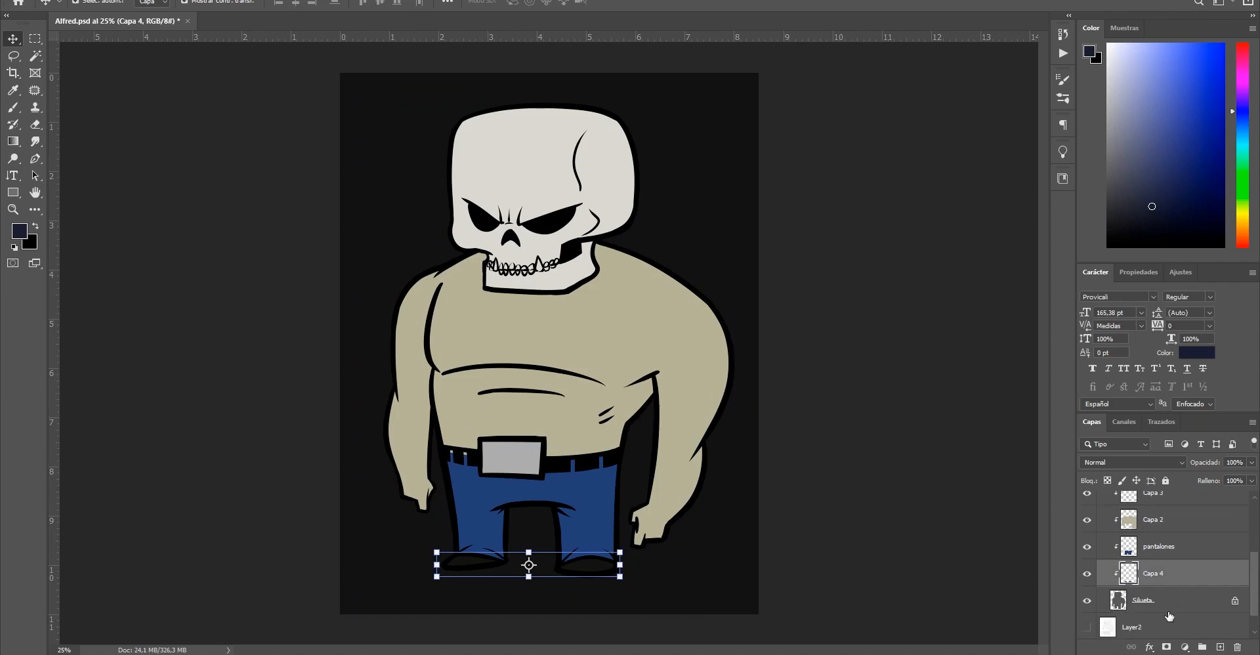
{"action": "left_click", "coordinate": [1176, 598]}
{"action": "scroll", "coordinate": [1130, 546], "scroll_direction": "up", "scroll_amount": 3}
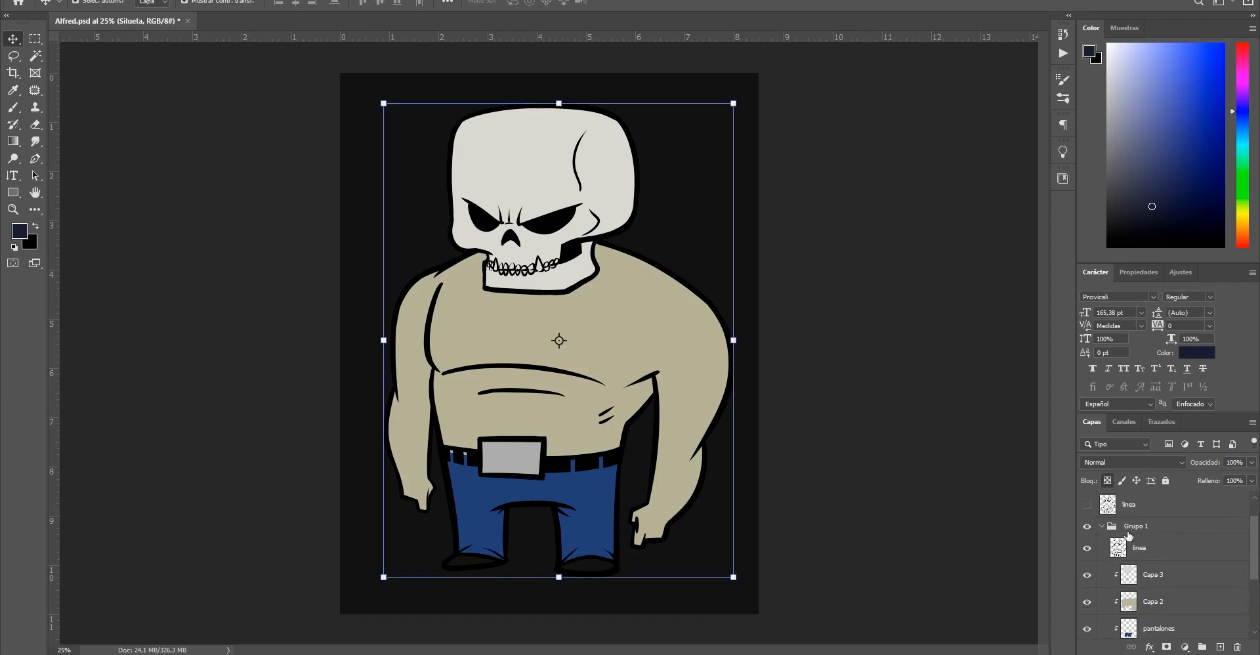
{"action": "left_click", "coordinate": [1165, 529]}
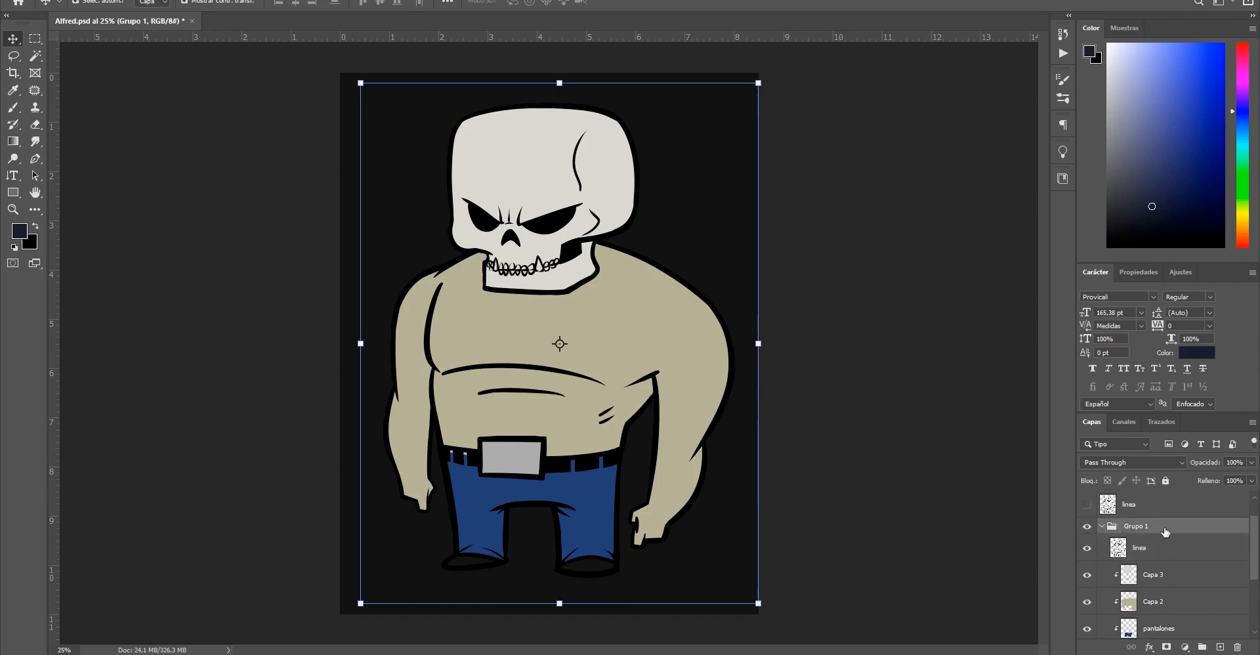
{"action": "left_click", "coordinate": [1103, 527]}
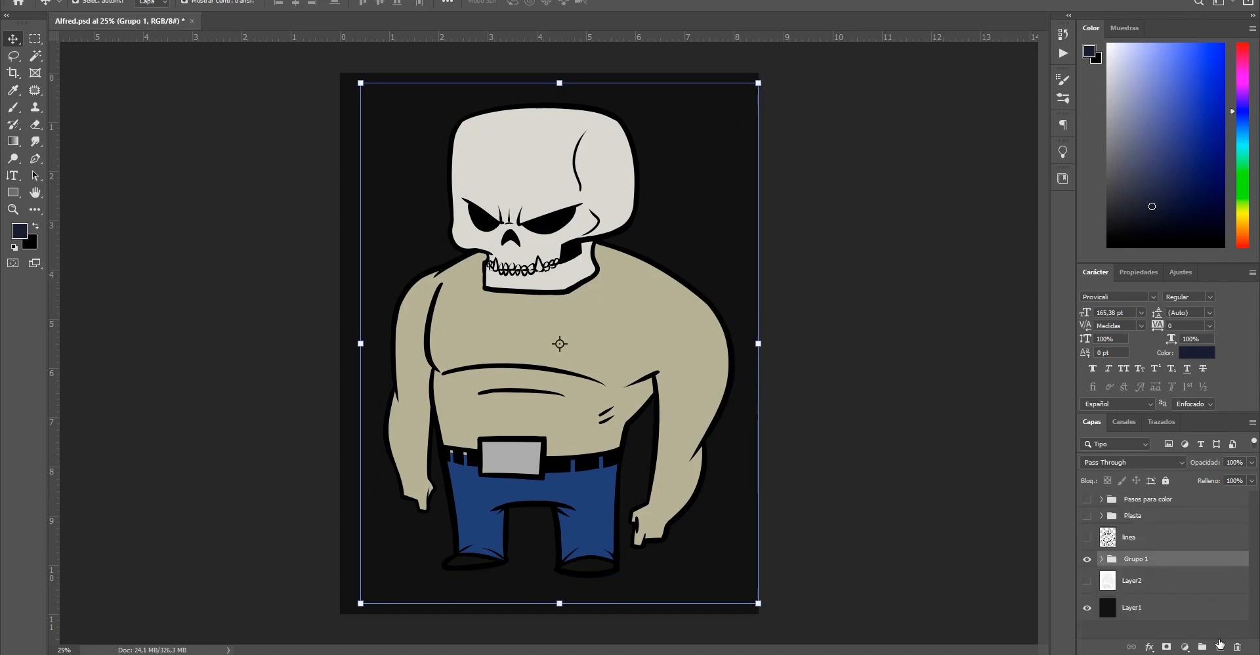
Create a new layer directly above Grupo 1 and clip it to the group
{"action": "left_click", "coordinate": [1219, 647]}
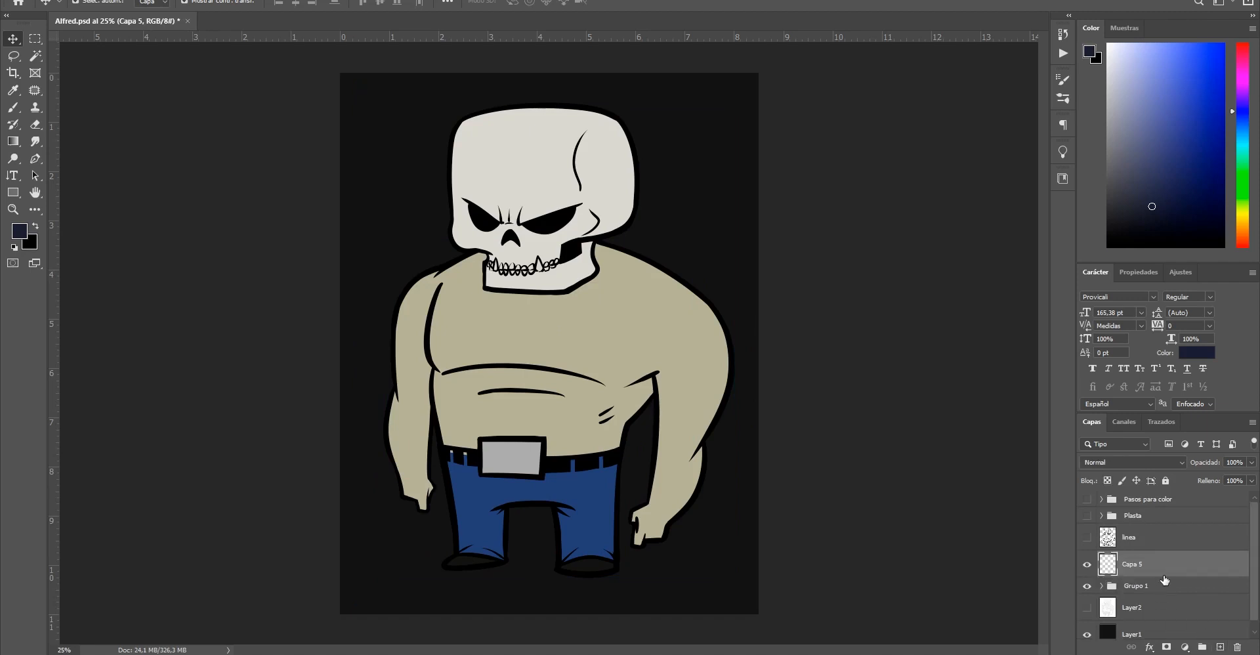
{"action": "left_click_drag", "start_coordinate": [1167, 592], "coordinate": [1169, 575]}
{"action": "left_click", "coordinate": [1174, 574], "text": "alt"}
Lasso a freehand shadow selection from the jaw down the middle of the torso to the legs, enclosing the larger arm
{"action": "left_click", "coordinate": [13, 55]}
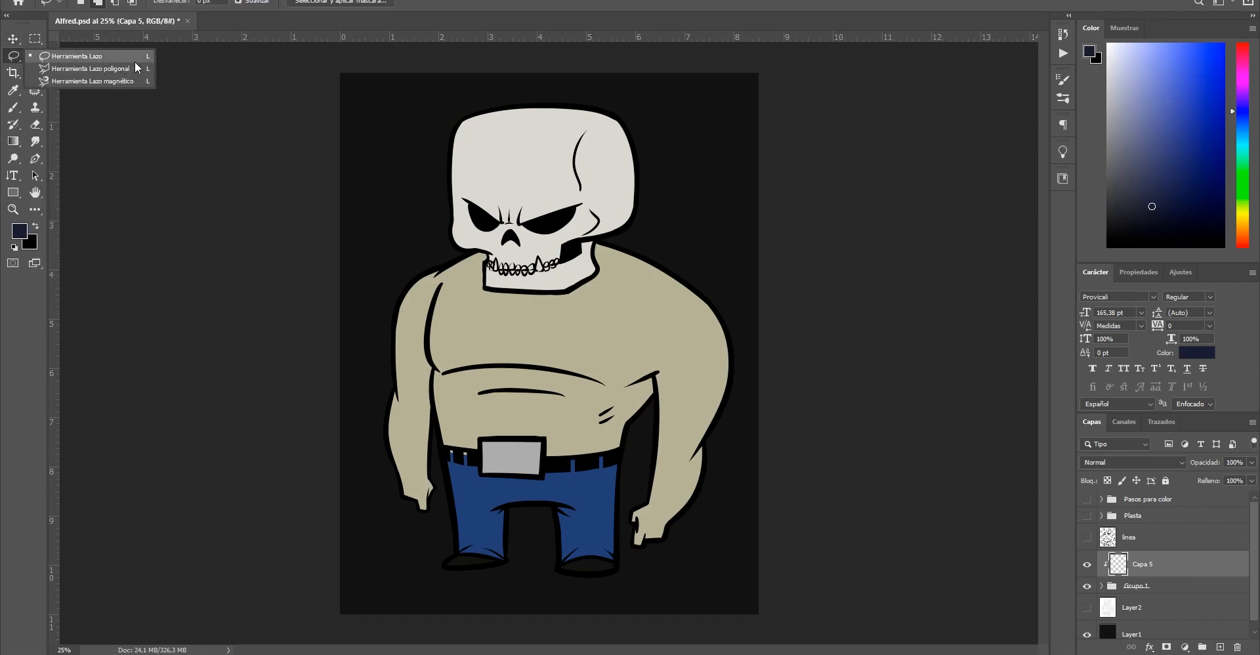
{"action": "left_click", "coordinate": [84, 59]}
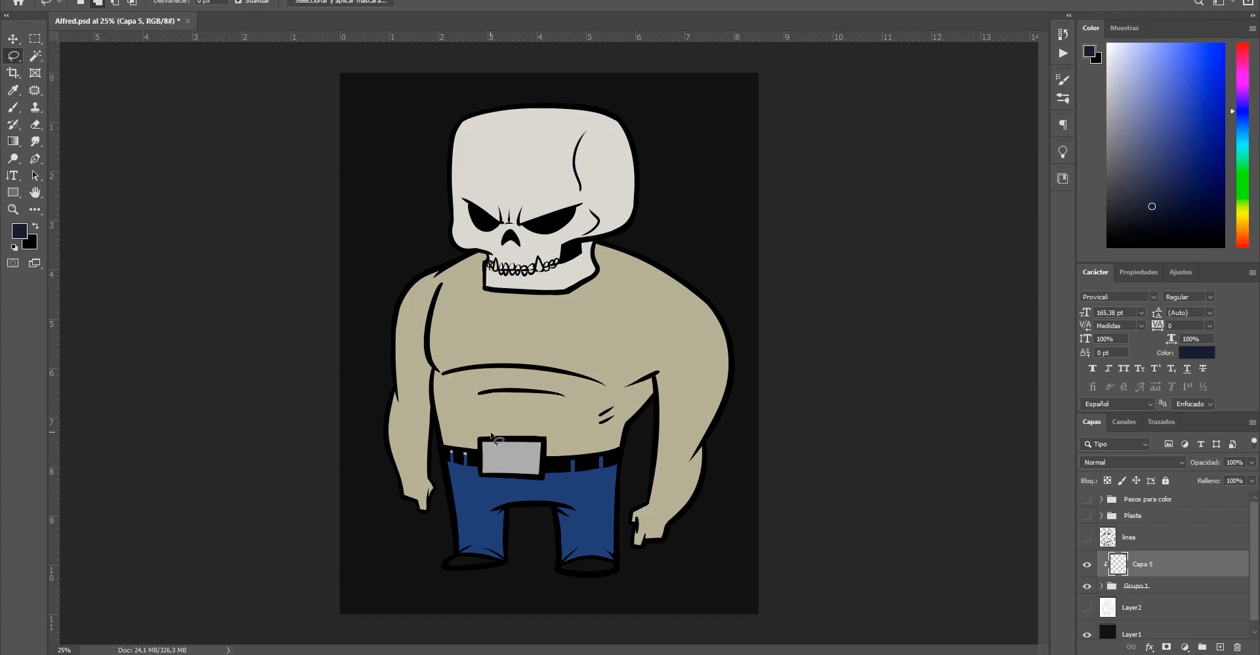
{"action": "scroll", "coordinate": [550, 391], "scroll_direction": "up", "scroll_amount": 1}
{"action": "left_click_drag", "start_coordinate": [528, 410], "coordinate": [514, 450]}
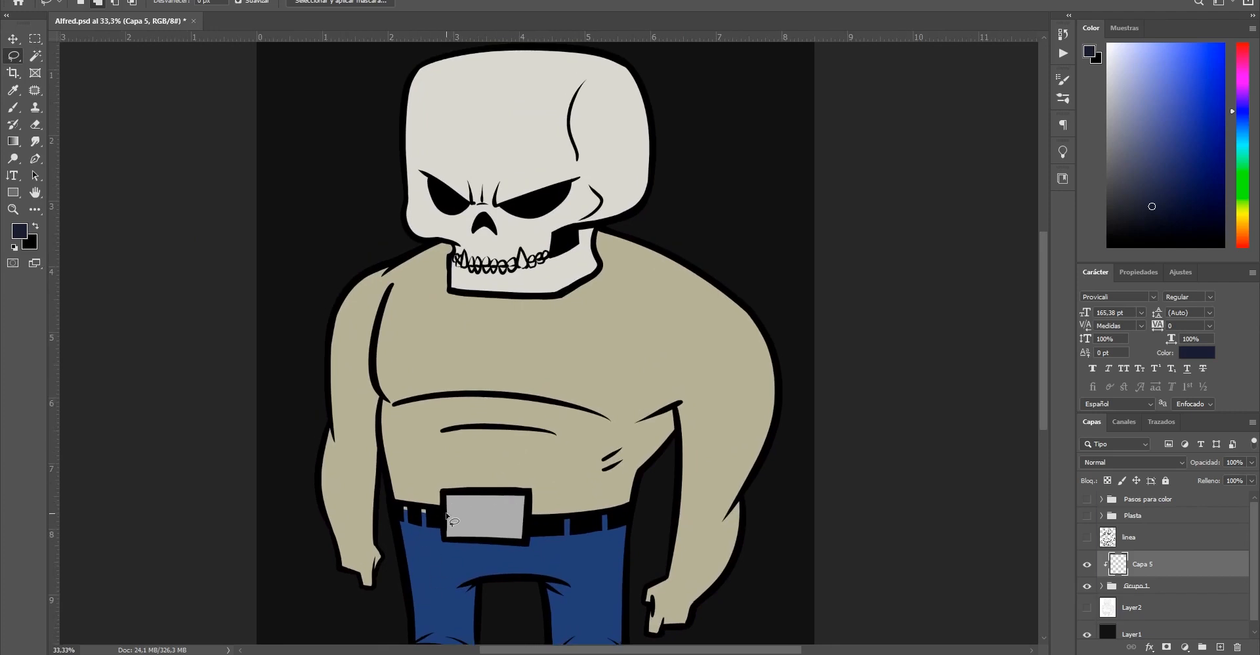
{"action": "mouse_move", "coordinate": [415, 512]}
{"action": "left_mouse_down"}
{"action": "mouse_move", "coordinate": [425, 456]}
{"action": "mouse_move", "coordinate": [488, 414]}
{"action": "mouse_move", "coordinate": [477, 392]}
{"action": "mouse_move", "coordinate": [503, 380]}
{"action": "mouse_move", "coordinate": [520, 299]}
{"action": "mouse_move", "coordinate": [587, 271]}
{"action": "mouse_move", "coordinate": [605, 225]}
{"action": "mouse_move", "coordinate": [737, 239]}
{"action": "mouse_move", "coordinate": [857, 340]}
{"action": "mouse_move", "coordinate": [852, 528]}
{"action": "mouse_move", "coordinate": [802, 630]}
{"action": "mouse_move", "coordinate": [725, 647]}
{"action": "mouse_move", "coordinate": [611, 625]}
{"action": "mouse_move", "coordinate": [543, 647]}
{"action": "mouse_move", "coordinate": [414, 508]}
{"action": "left_mouse_up"}
{"action": "left_click_drag", "start_coordinate": [637, 521], "coordinate": [615, 409]}
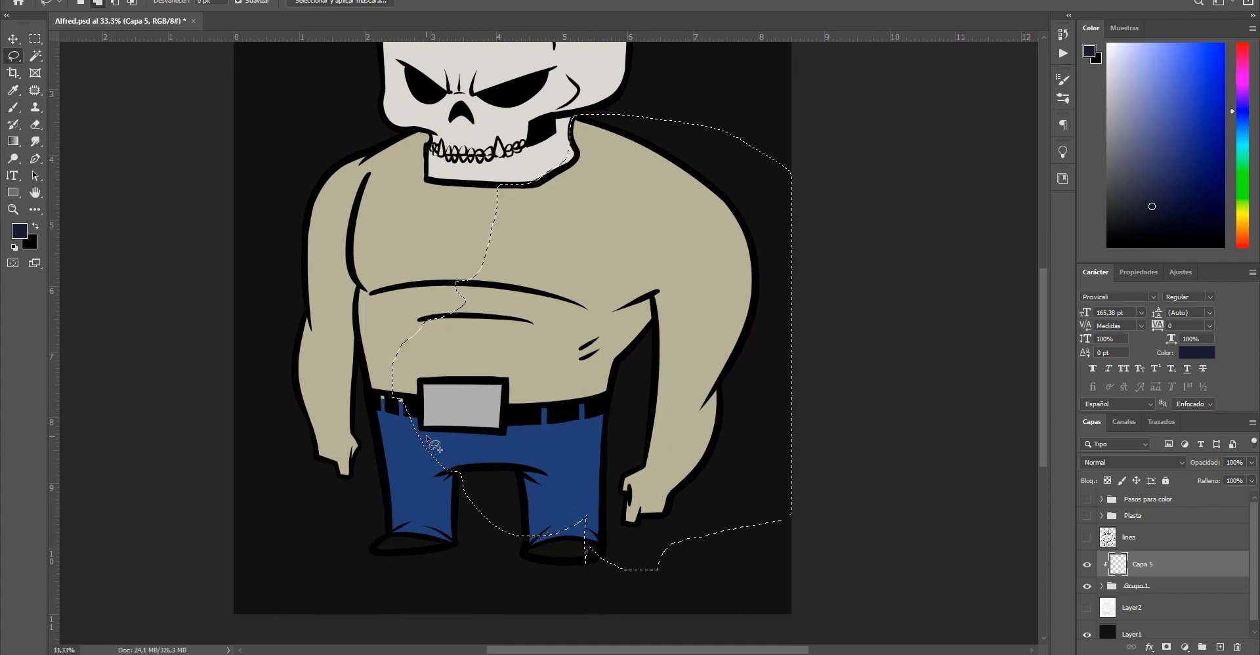
Refine the lasso selection along both trouser legs and the shoes with jagged shadow edges
{"action": "mouse_move", "coordinate": [428, 439]}
{"action": "left_mouse_down"}
{"action": "mouse_move", "coordinate": [430, 468]}
{"action": "mouse_move", "coordinate": [413, 478]}
{"action": "mouse_move", "coordinate": [427, 484]}
{"action": "mouse_move", "coordinate": [424, 527]}
{"action": "left_mouse_up"}
{"action": "mouse_move", "coordinate": [420, 531]}
{"action": "left_mouse_down"}
{"action": "mouse_move", "coordinate": [456, 544]}
{"action": "mouse_move", "coordinate": [455, 516]}
{"action": "mouse_move", "coordinate": [474, 514]}
{"action": "mouse_move", "coordinate": [521, 531]}
{"action": "mouse_move", "coordinate": [521, 552]}
{"action": "mouse_move", "coordinate": [605, 542]}
{"action": "mouse_move", "coordinate": [610, 447]}
{"action": "mouse_move", "coordinate": [613, 561]}
{"action": "mouse_move", "coordinate": [578, 556]}
{"action": "mouse_move", "coordinate": [603, 521]}
{"action": "mouse_move", "coordinate": [559, 523]}
{"action": "mouse_move", "coordinate": [550, 558]}
{"action": "left_mouse_up"}
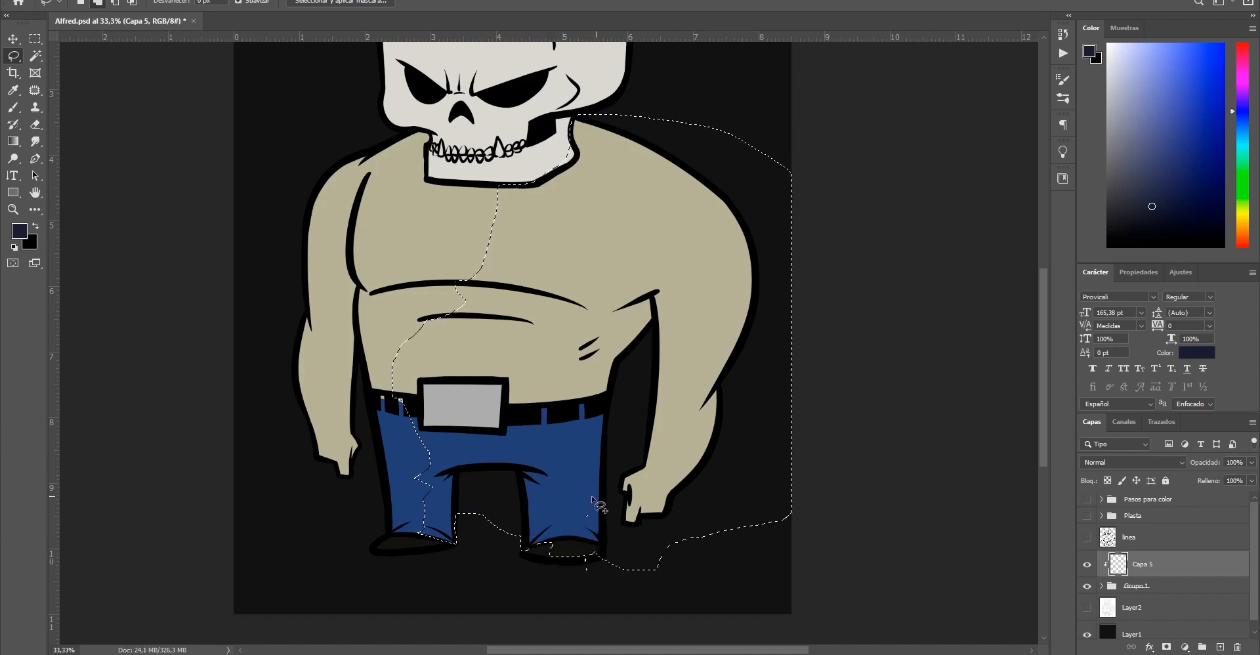
{"action": "left_click_drag", "start_coordinate": [547, 324], "coordinate": [534, 388]}
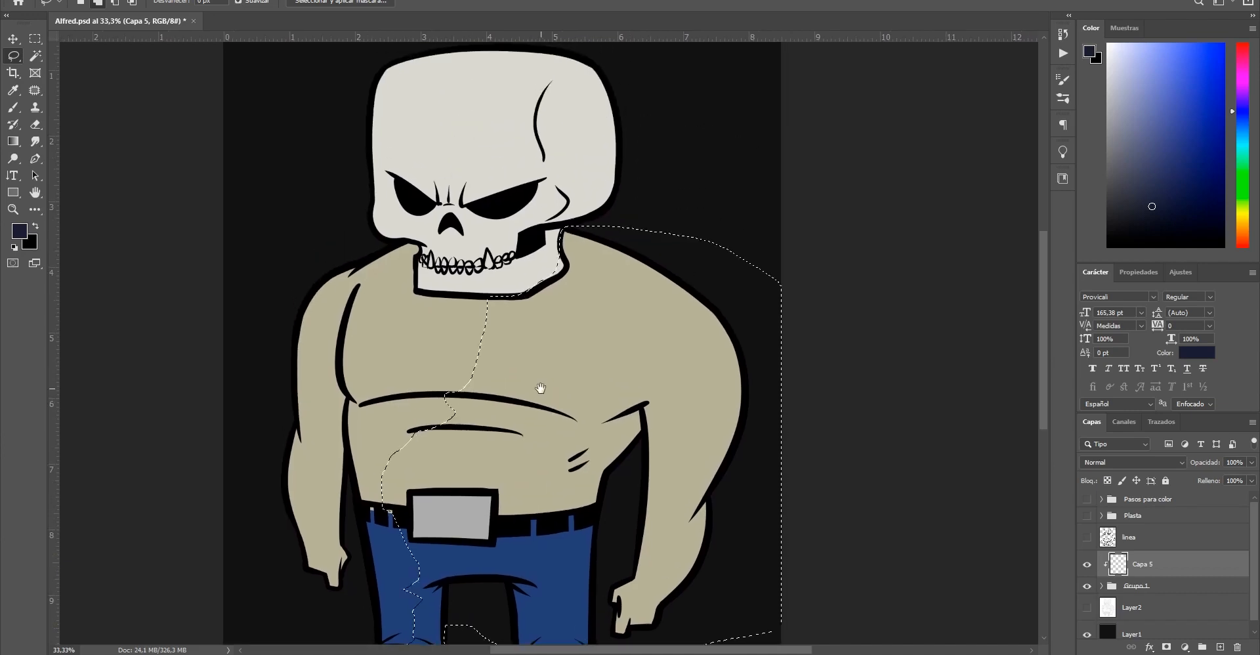
{"action": "left_click", "coordinate": [568, 393], "text": "alt"}
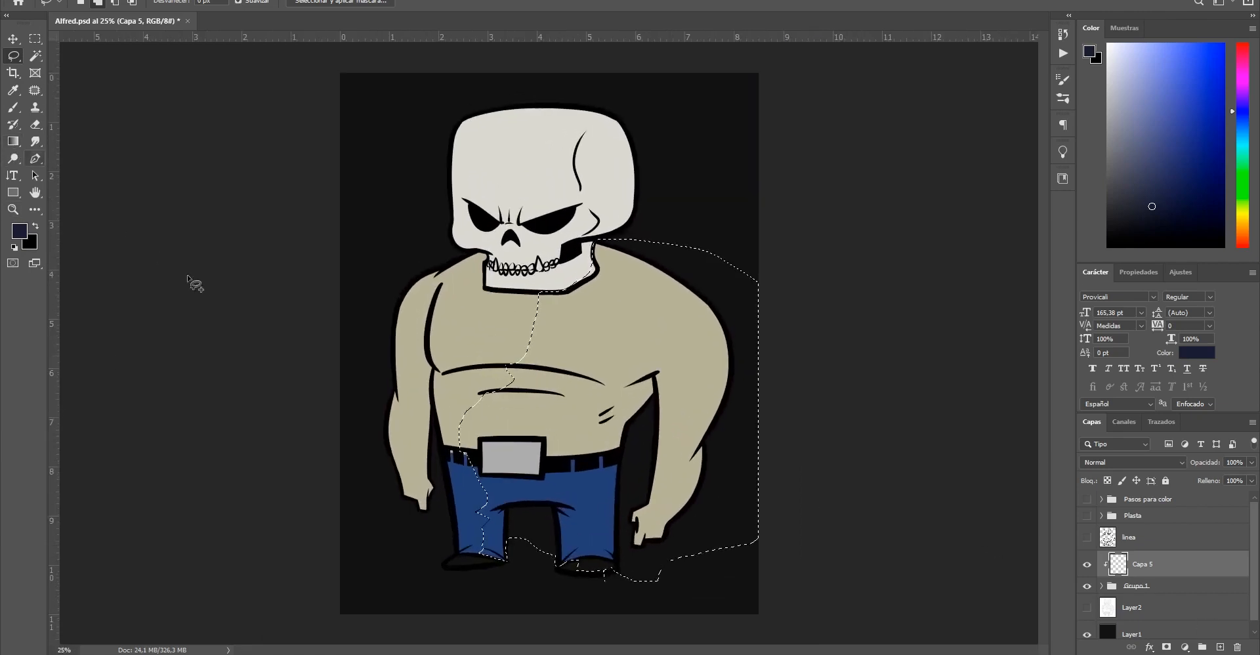
Choose the Gradient tool with the Color frontal/transparente preset from the Básicos group
{"action": "left_click", "coordinate": [14, 143]}
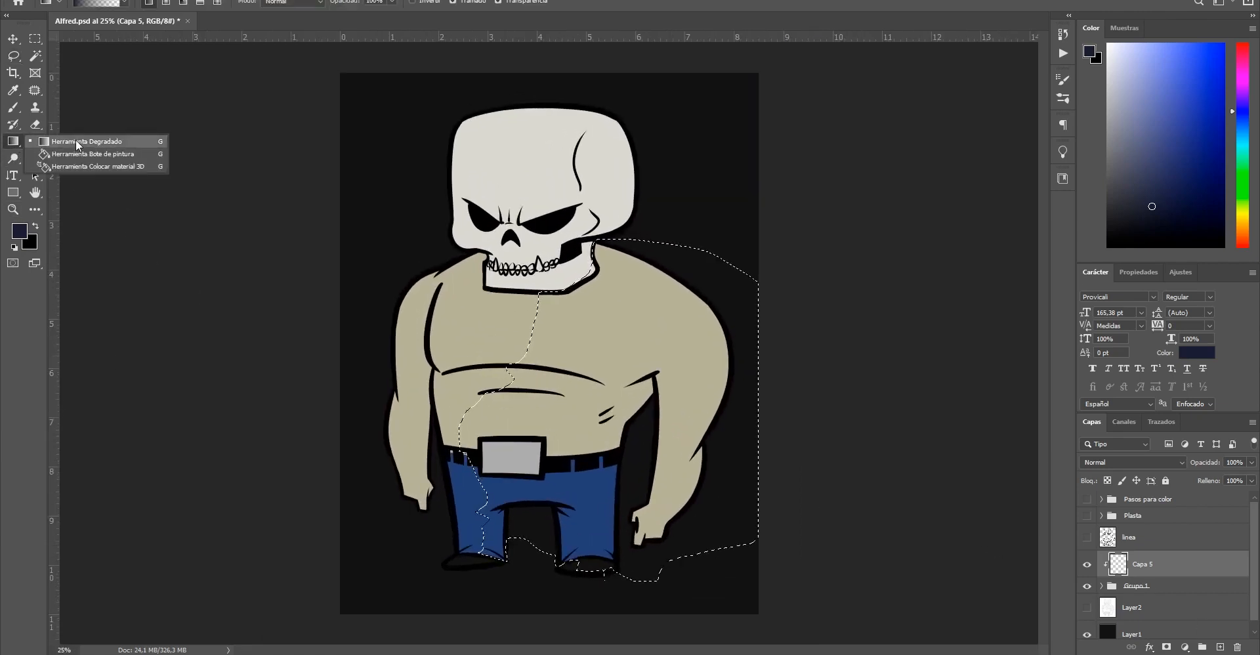
{"action": "left_click", "coordinate": [76, 142]}
{"action": "left_click", "coordinate": [14, 143]}
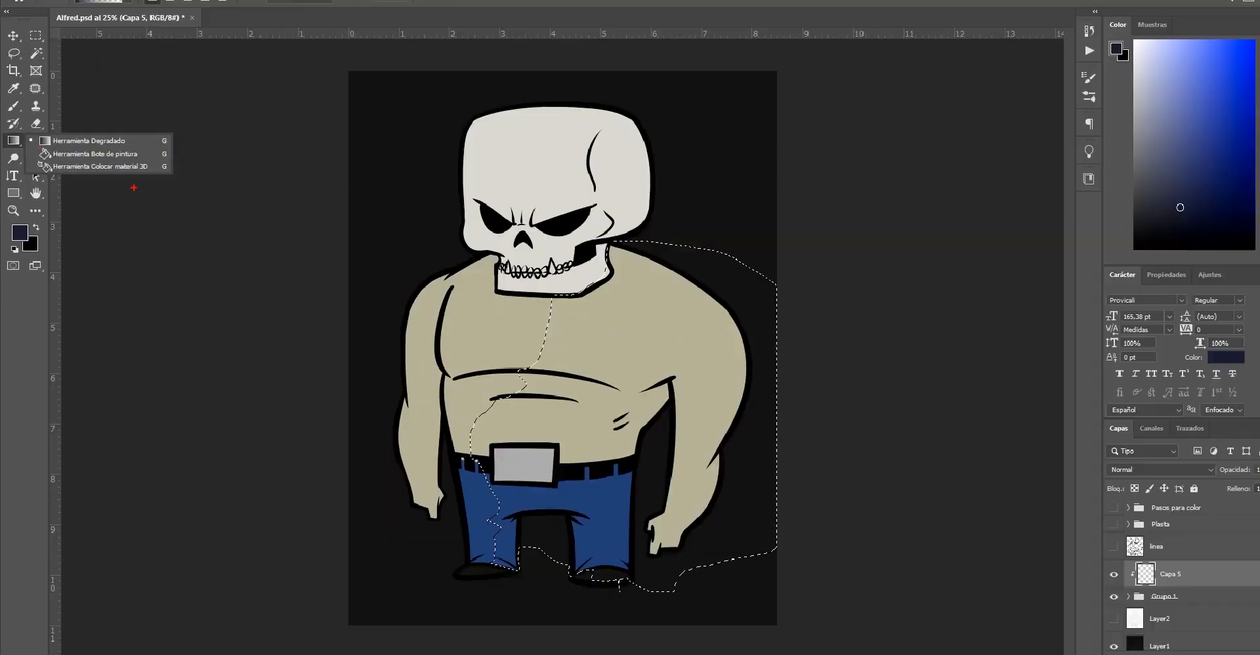
{"action": "left_click", "coordinate": [254, 341]}
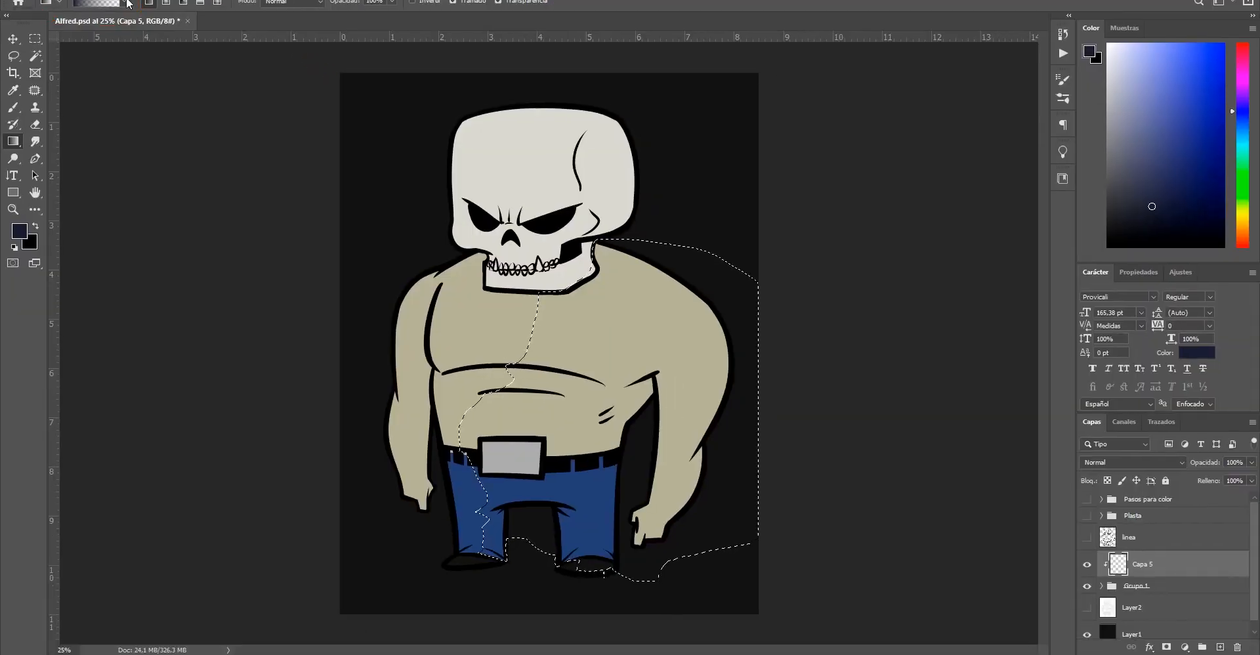
{"action": "left_click", "coordinate": [127, 3]}
{"action": "left_click", "coordinate": [28, 25]}
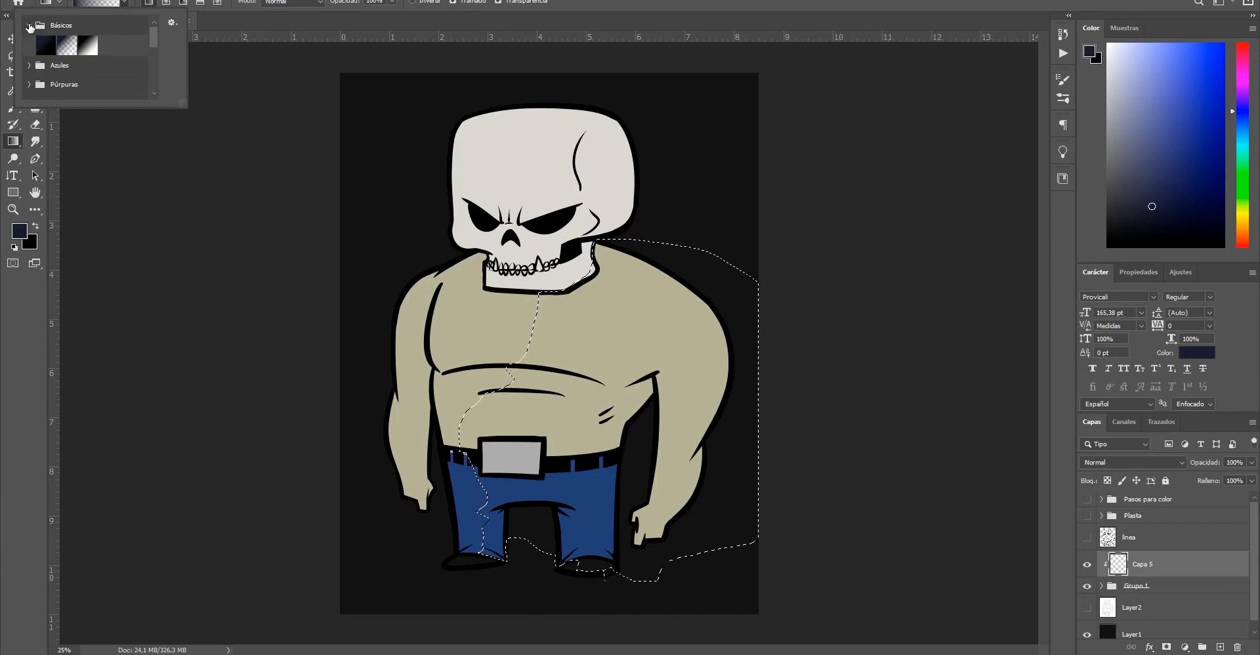
{"action": "left_click", "coordinate": [65, 46]}
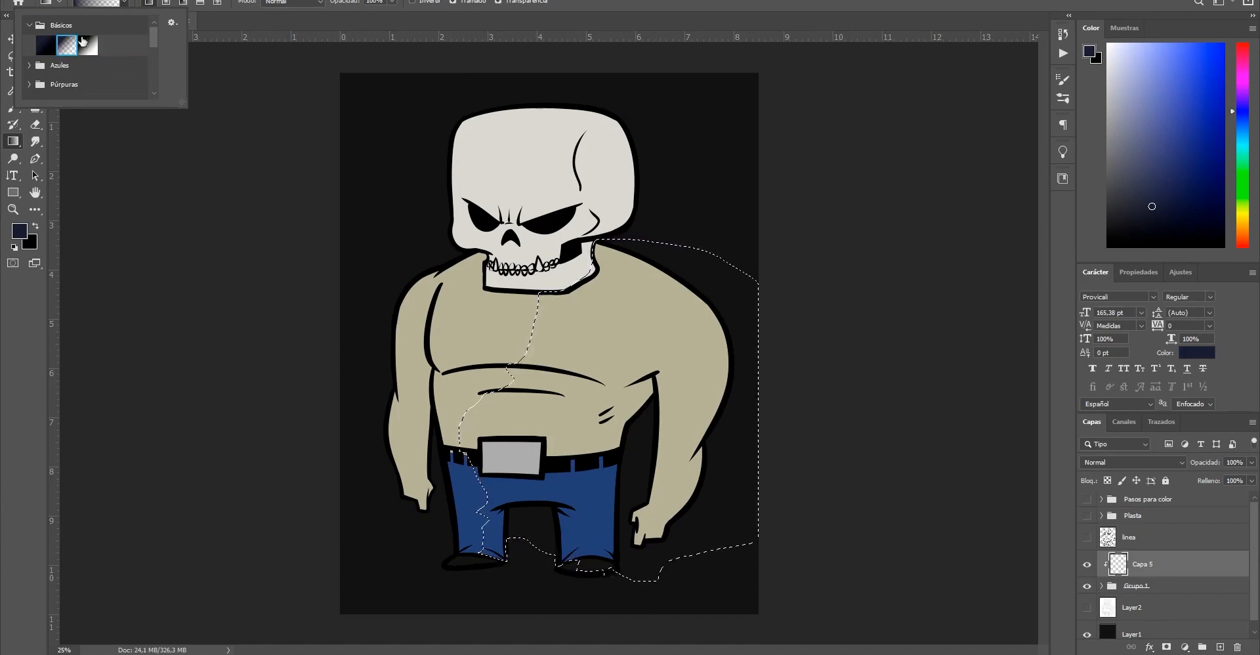
{"action": "left_click", "coordinate": [92, 3]}
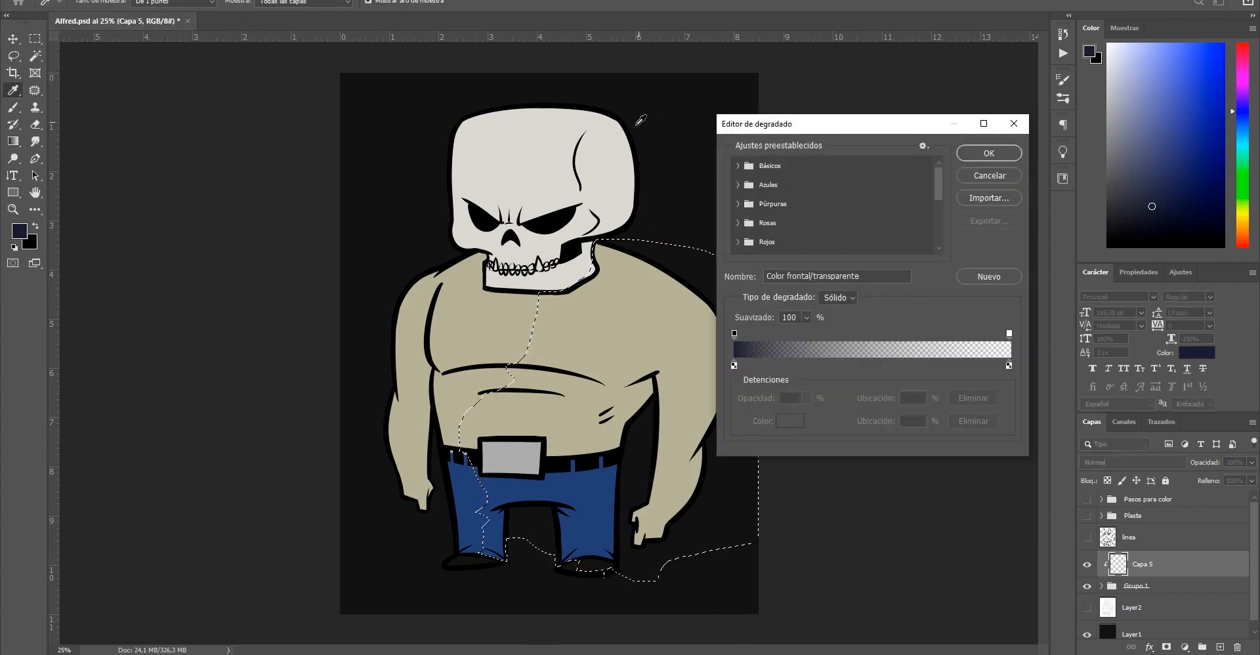
{"action": "key", "text": "Return"}
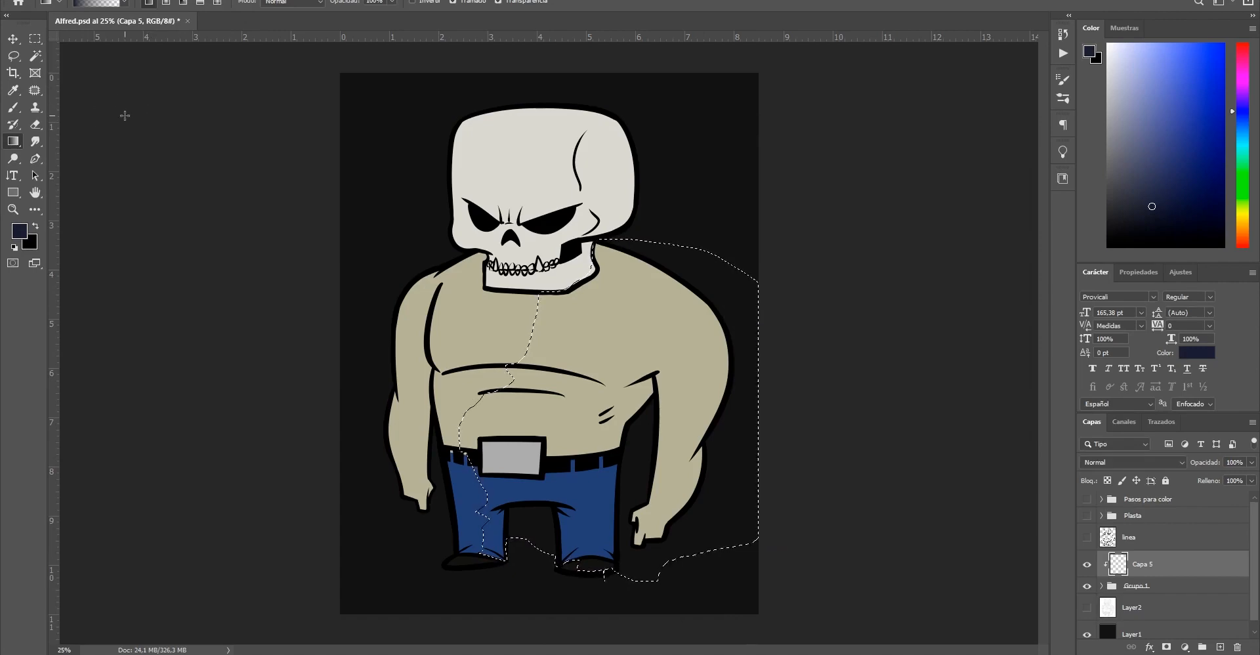
{"action": "left_click", "coordinate": [93, 5]}
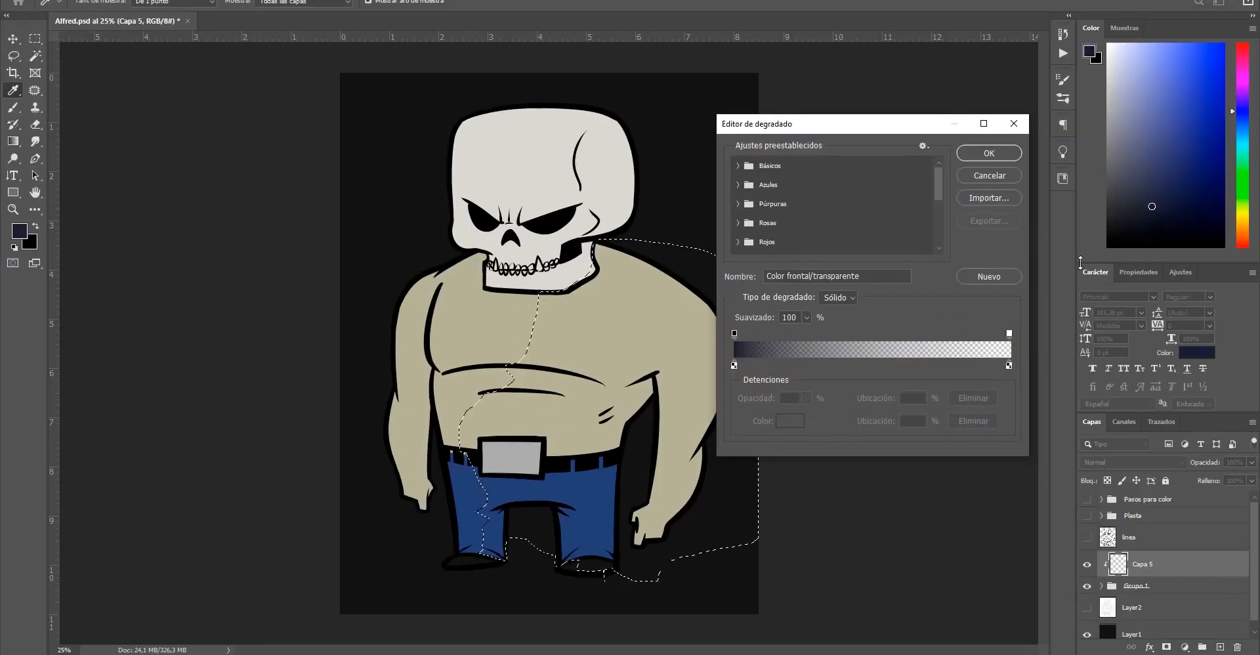
{"action": "double_click", "coordinate": [734, 365]}
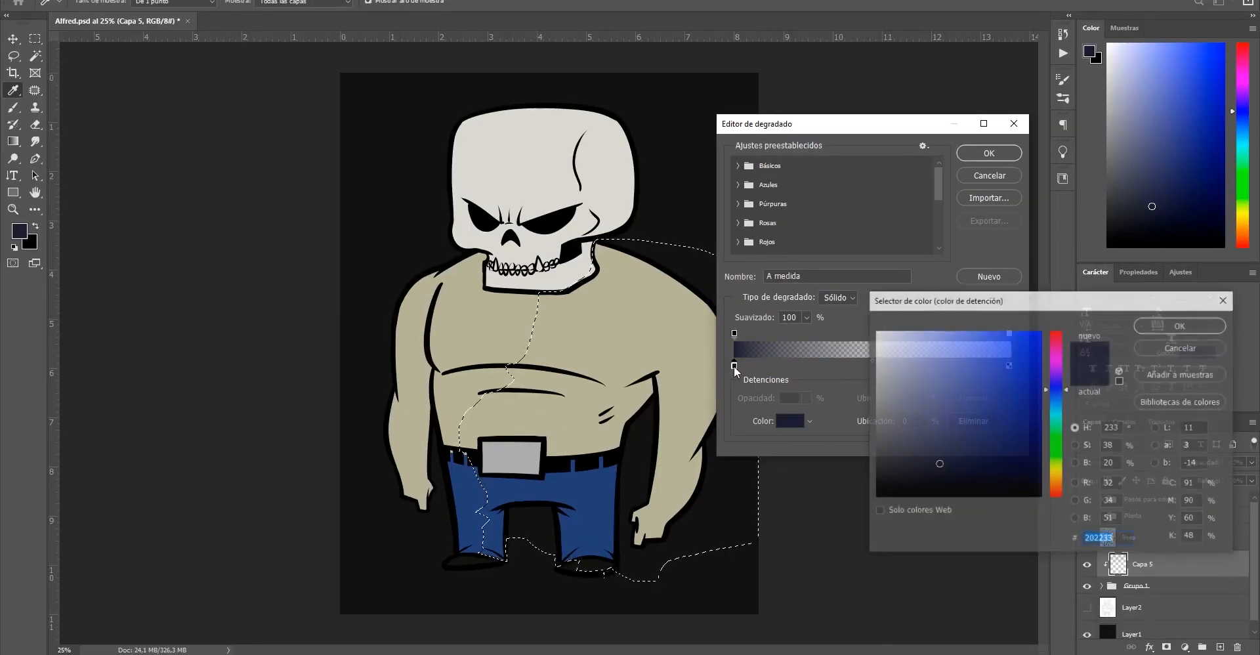
{"action": "left_click", "coordinate": [995, 411]}
{"action": "left_click_drag", "start_coordinate": [1056, 389], "coordinate": [1056, 335]}
{"action": "left_click", "coordinate": [995, 374]}
{"action": "left_click", "coordinate": [1163, 325]}
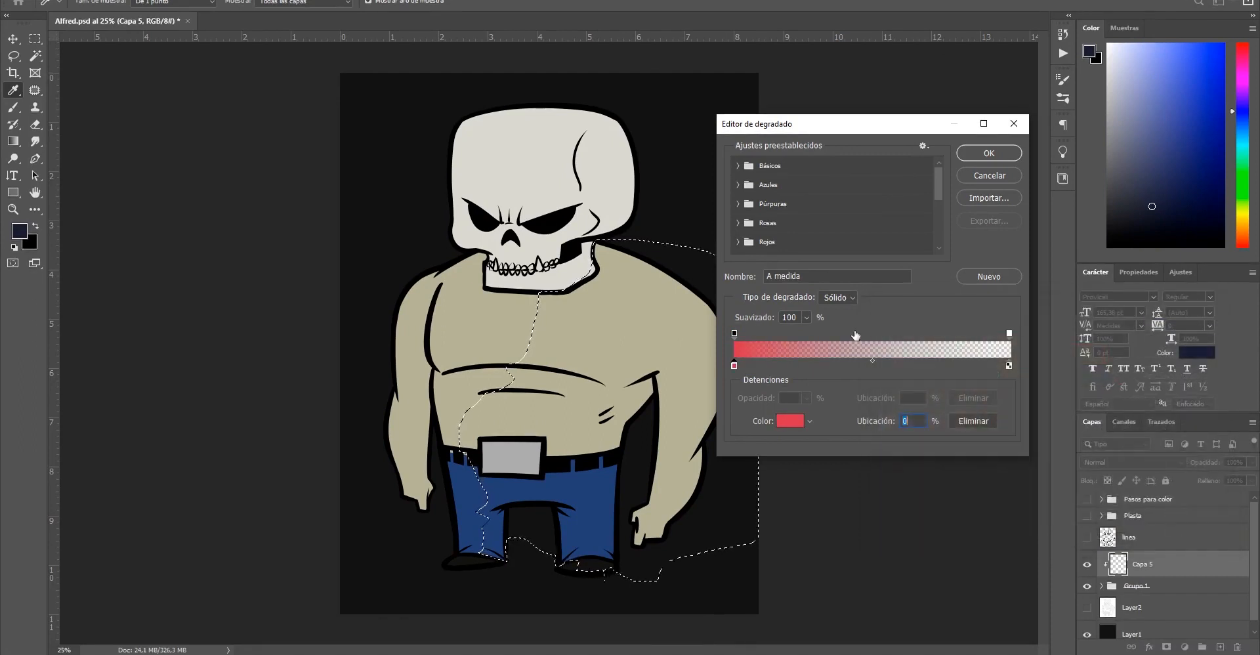
{"action": "left_click", "coordinate": [734, 334]}
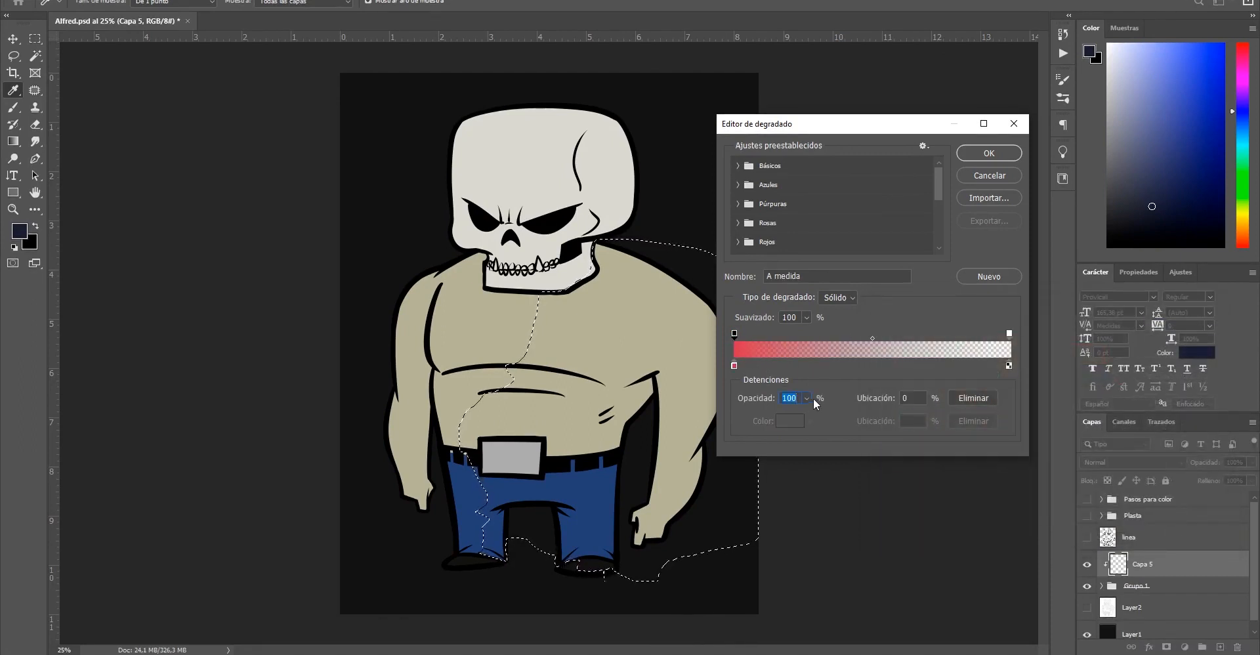
{"action": "left_click", "coordinate": [807, 398]}
{"action": "left_click_drag", "start_coordinate": [805, 416], "coordinate": [861, 404]}
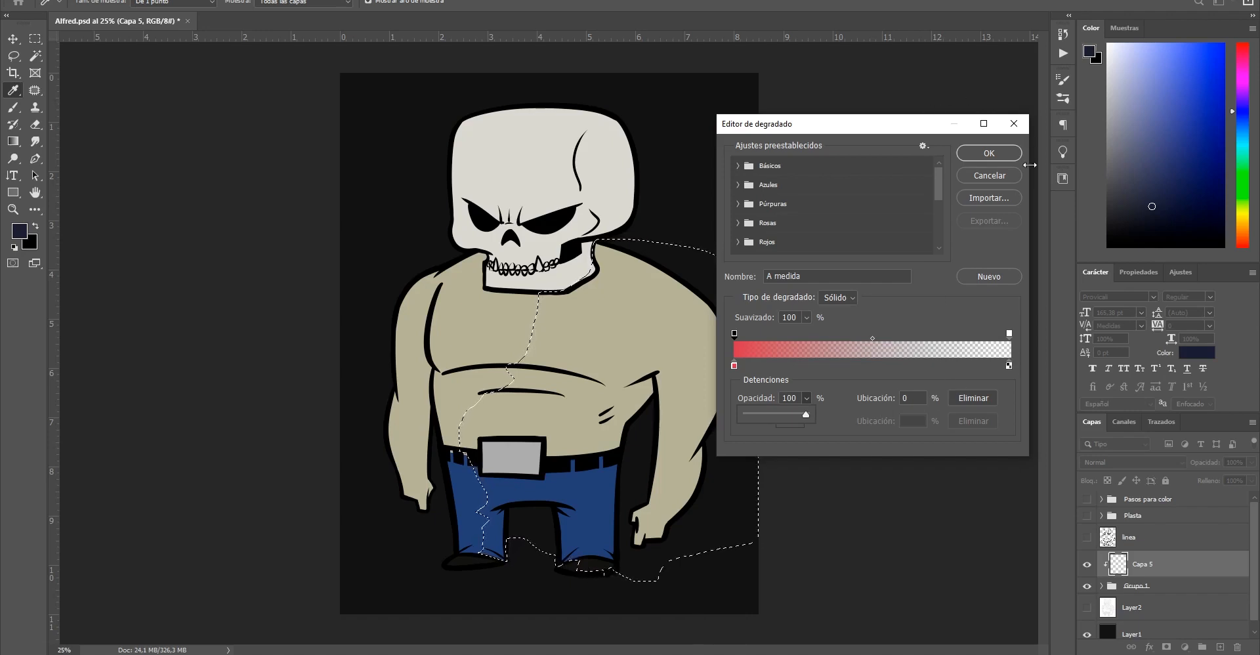
{"action": "left_click", "coordinate": [990, 176]}
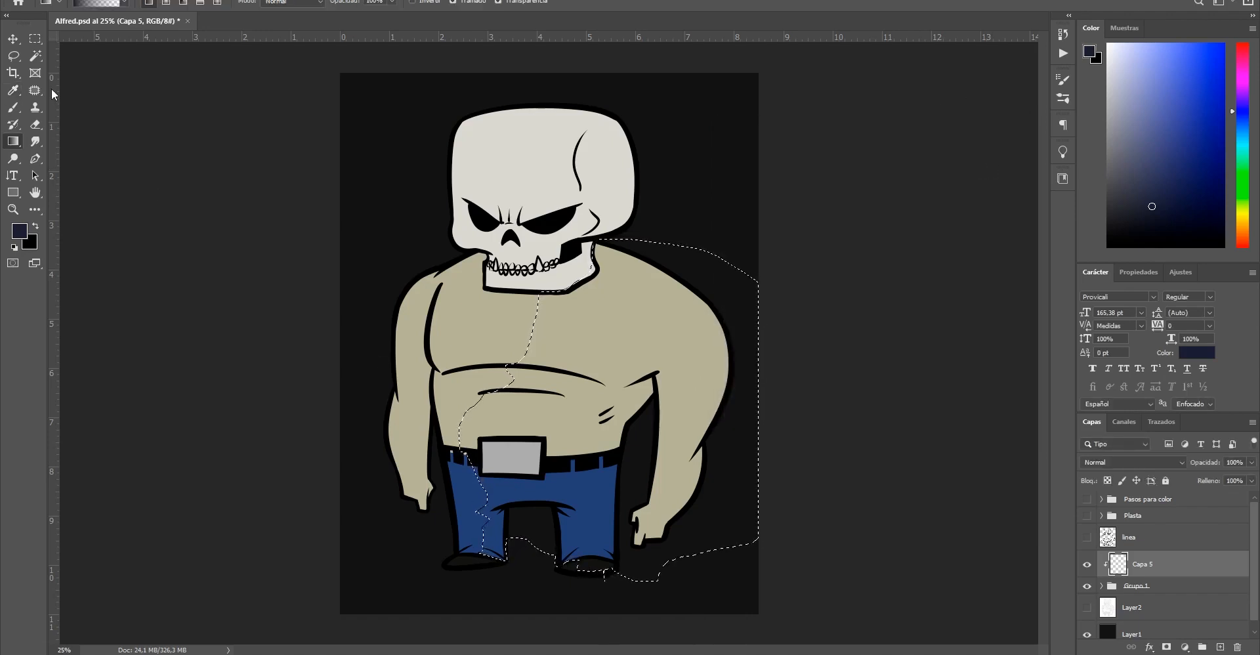
Set a darker navy foreground colour, fill the selection with a gradient fading from the larger arm toward the chest, and deselect
{"action": "left_click", "coordinate": [1160, 210]}
{"action": "left_click", "coordinate": [1173, 219]}
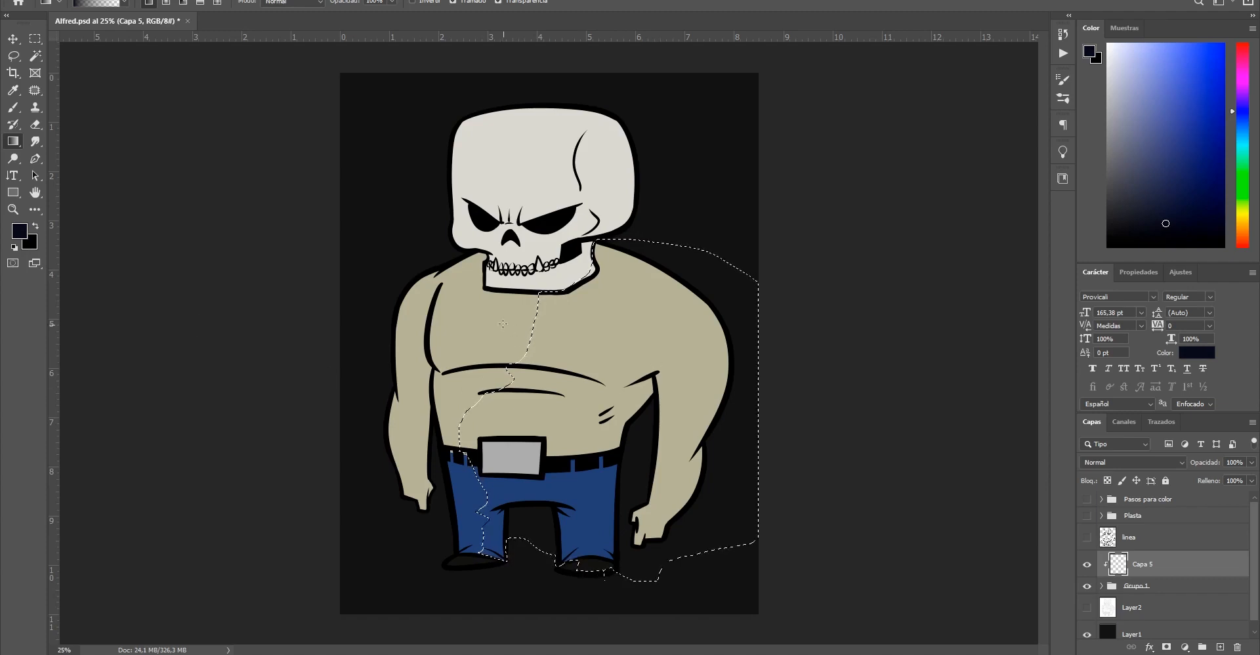
{"action": "left_click_drag", "start_coordinate": [659, 444], "coordinate": [470, 336]}
{"action": "key", "text": "ctrl+z"}
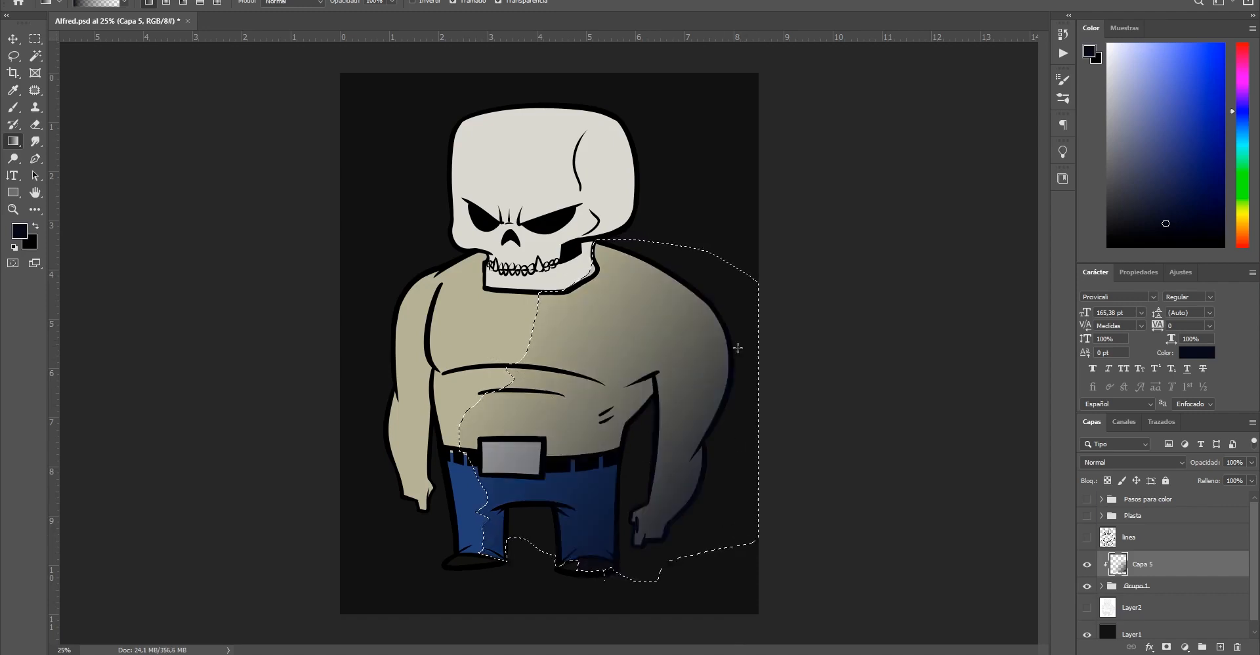
{"action": "key", "text": "ctrl+d"}
Examine the gradient shading on the torso, arm and trousers up close, and activate the Lasso tool
{"action": "left_click", "coordinate": [533, 502], "text": "alt"}
{"action": "left_click", "coordinate": [534, 502], "text": "alt"}
{"action": "left_click", "coordinate": [541, 415], "text": "ctrl"}
{"action": "left_click", "coordinate": [575, 458], "text": "ctrl"}
{"action": "left_click", "coordinate": [537, 550], "text": "alt"}
{"action": "left_click", "coordinate": [551, 467], "text": "ctrl"}
{"action": "left_click", "coordinate": [546, 442], "text": "ctrl"}
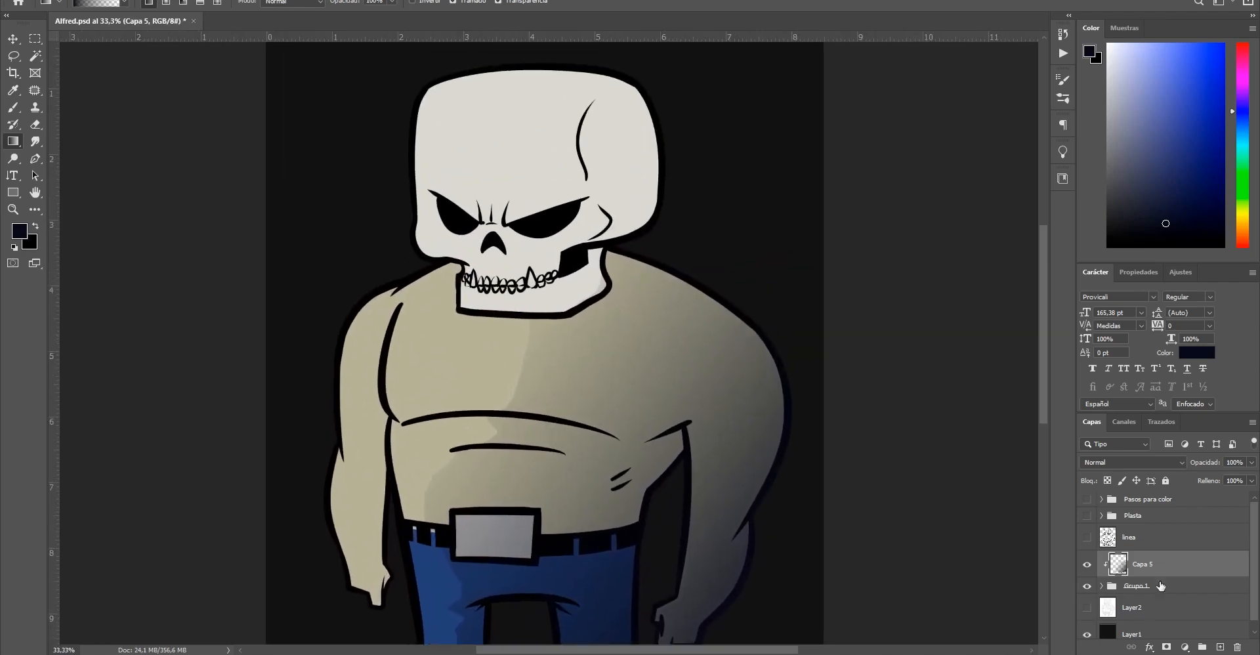
{"action": "left_click_drag", "start_coordinate": [657, 450], "coordinate": [646, 410]}
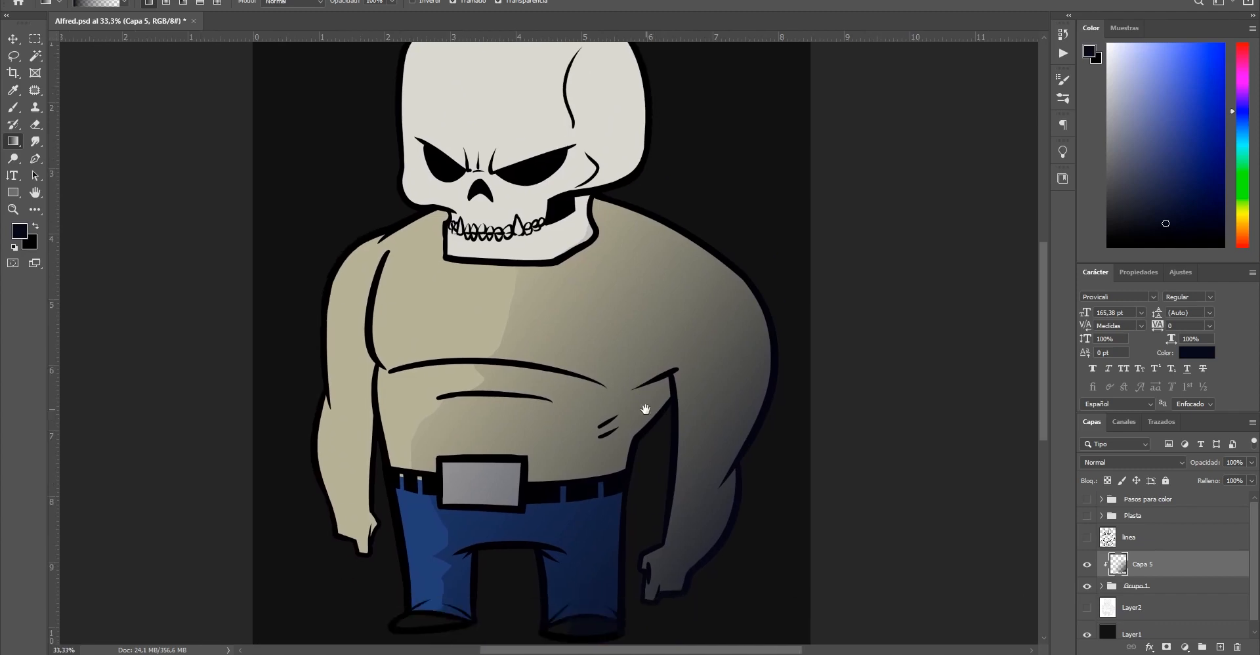
{"action": "key", "text": "l"}
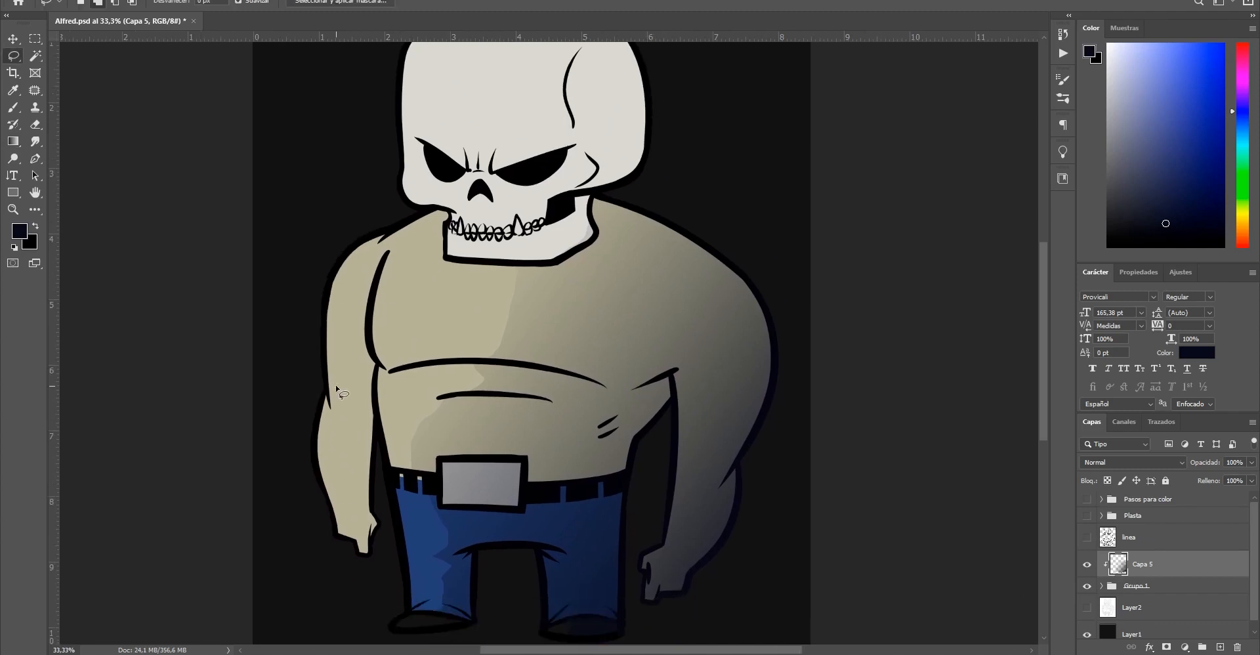
Lasso the inner side of the smaller arm, fill it with a gradient fading upward from the hand, and deselect
{"action": "mouse_move", "coordinate": [367, 337]}
{"action": "left_mouse_down"}
{"action": "mouse_move", "coordinate": [333, 421]}
{"action": "mouse_move", "coordinate": [345, 531]}
{"action": "mouse_move", "coordinate": [362, 560]}
{"action": "mouse_move", "coordinate": [379, 552]}
{"action": "mouse_move", "coordinate": [377, 419]}
{"action": "left_mouse_up"}
{"action": "key", "text": "g"}
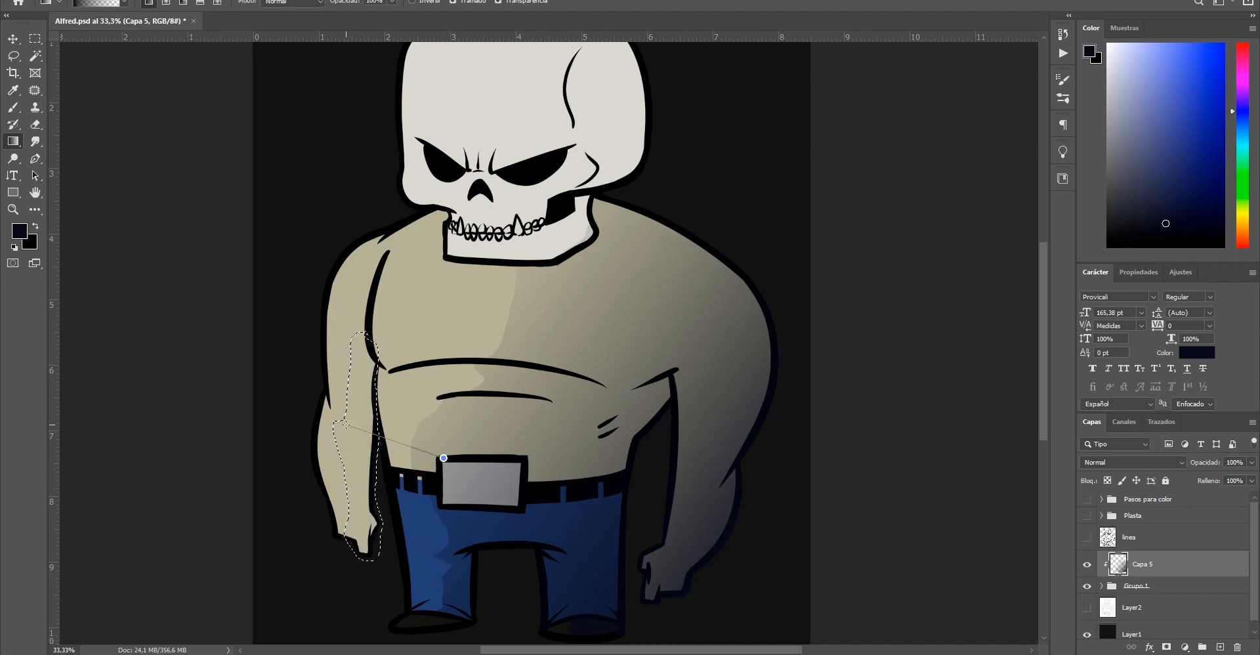
{"action": "key", "text": "ctrl+z"}
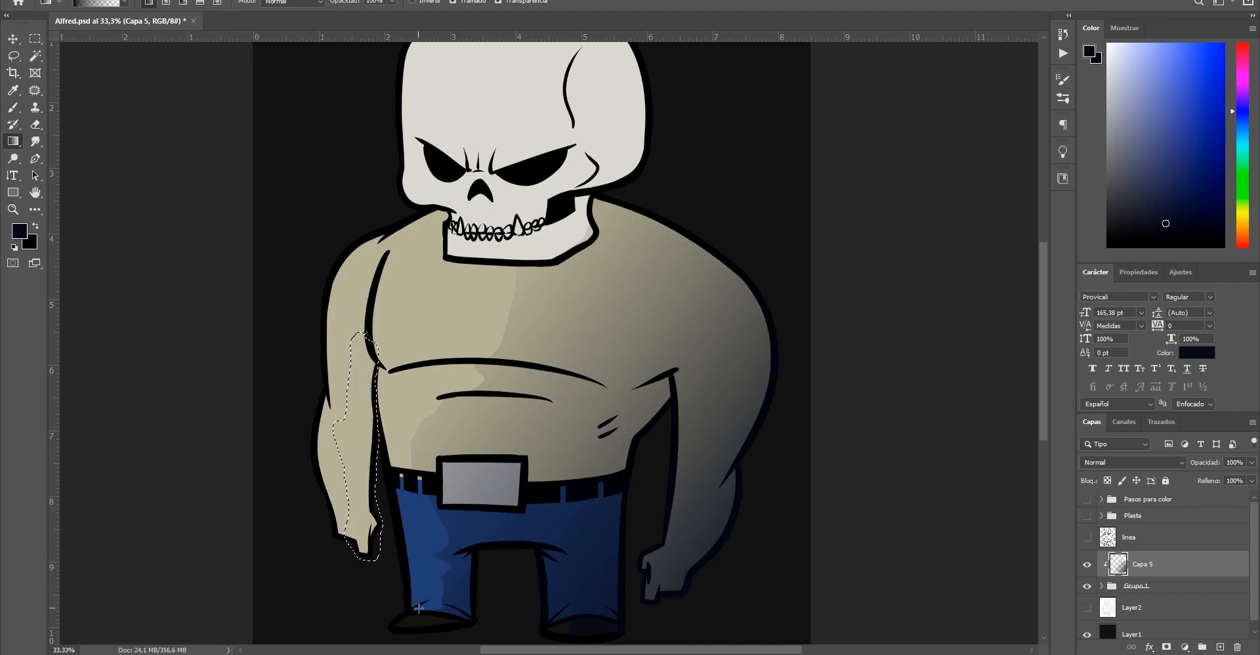
{"action": "key", "text": "ctrl+z"}
{"action": "mouse_move", "coordinate": [509, 625]}
{"action": "left_mouse_down"}
{"action": "mouse_move", "coordinate": [304, 419]}
{"action": "mouse_move", "coordinate": [373, 482]}
{"action": "mouse_move", "coordinate": [365, 470]}
{"action": "left_mouse_up"}
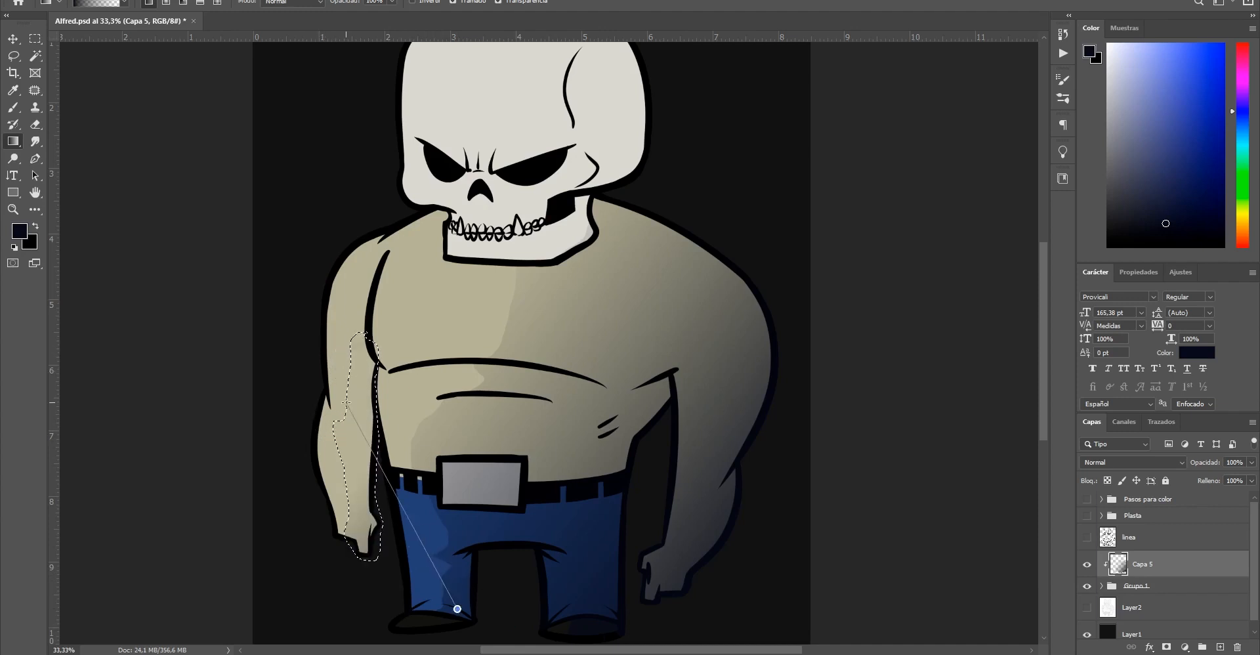
{"action": "left_click_drag", "start_coordinate": [515, 564], "coordinate": [523, 404]}
Examine the gradient shading on the smaller arm against the torso and trousers, from far away and up close
{"action": "left_click", "coordinate": [561, 471], "text": "ctrl"}
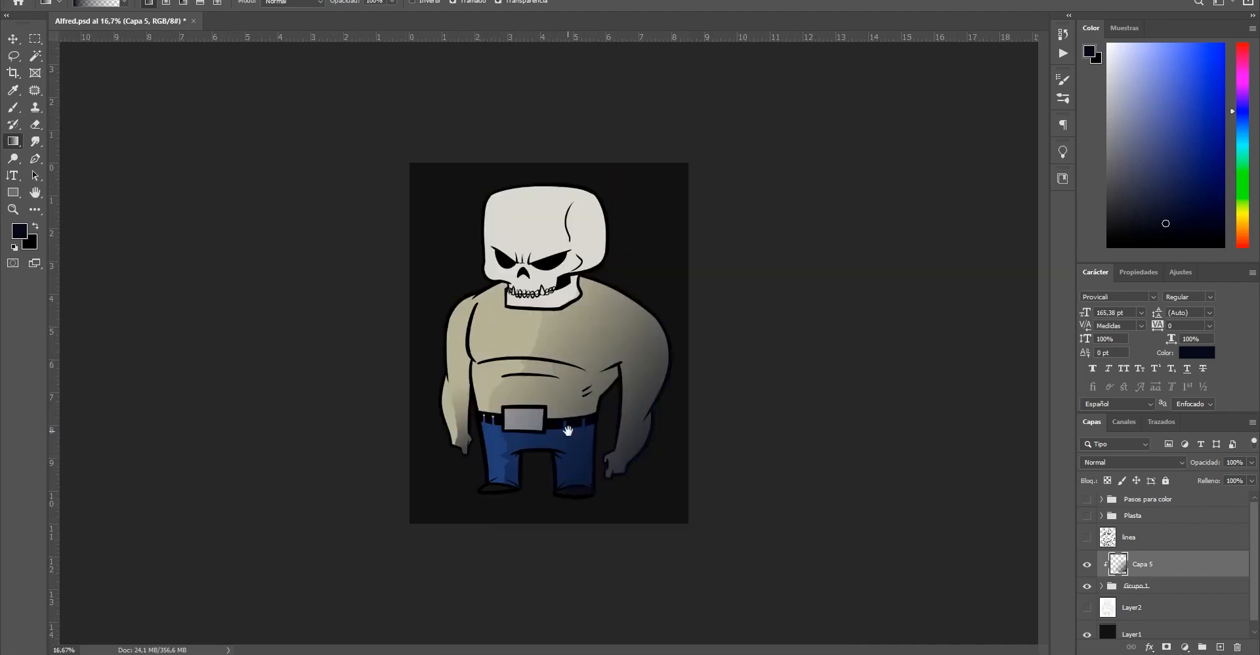
{"action": "left_click", "coordinate": [536, 476], "text": "ctrl"}
{"action": "left_click", "coordinate": [528, 410], "text": "ctrl"}
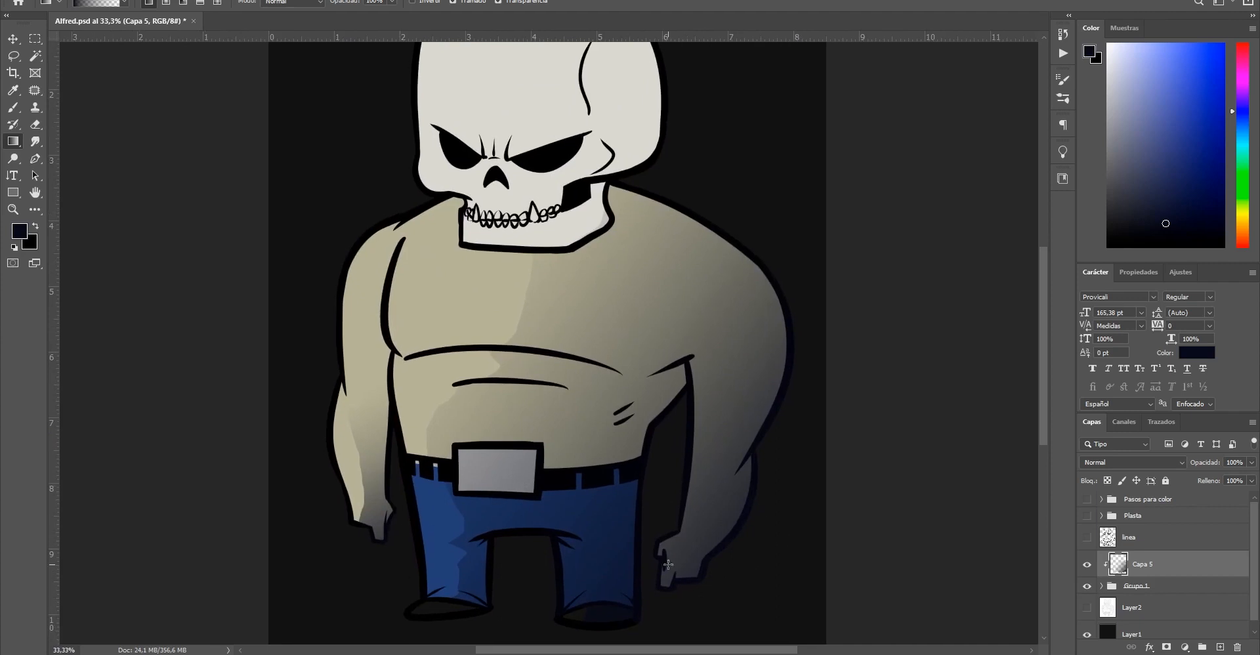
{"action": "left_click", "coordinate": [617, 560], "text": "alt"}
{"action": "left_click_drag", "start_coordinate": [410, 396], "coordinate": [400, 470]}
{"action": "left_click", "coordinate": [401, 471], "text": "ctrl"}
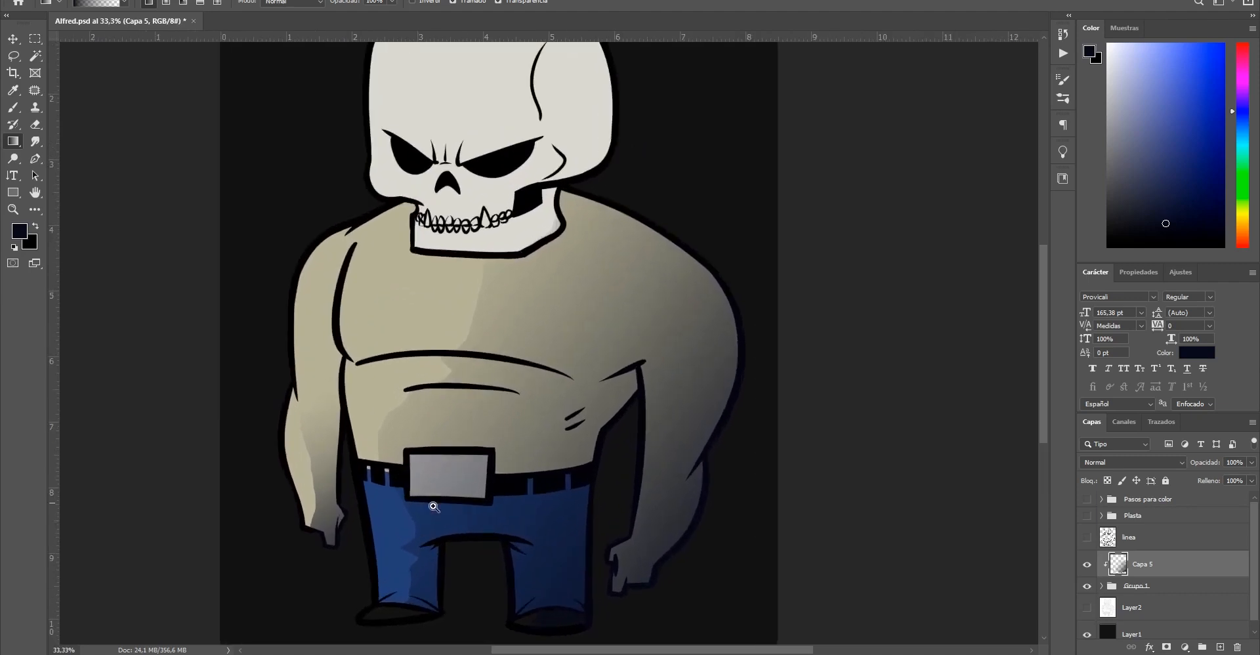
{"action": "left_click_drag", "start_coordinate": [443, 550], "coordinate": [453, 475]}
{"action": "left_click_drag", "start_coordinate": [351, 434], "coordinate": [351, 432]}
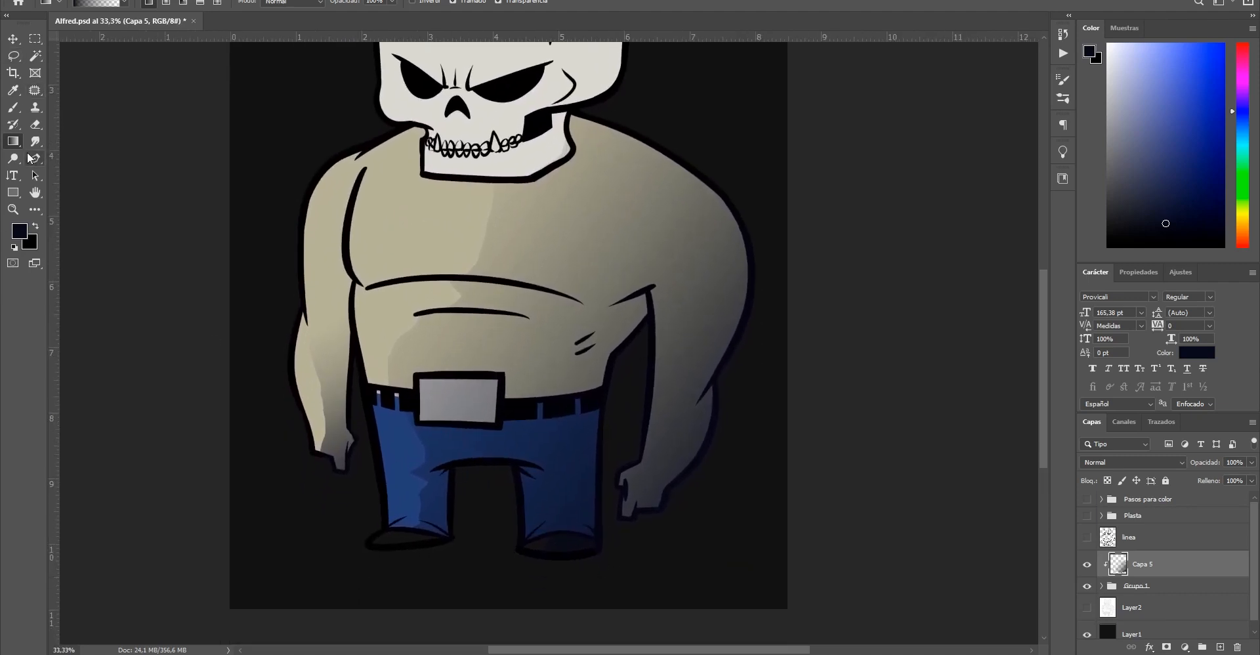
With the Eraser and the Circular difuso brush at 294 px, soften the shadow edges on the smaller arm and the chest
{"action": "key", "text": "e"}
{"action": "right_click", "coordinate": [388, 269]}
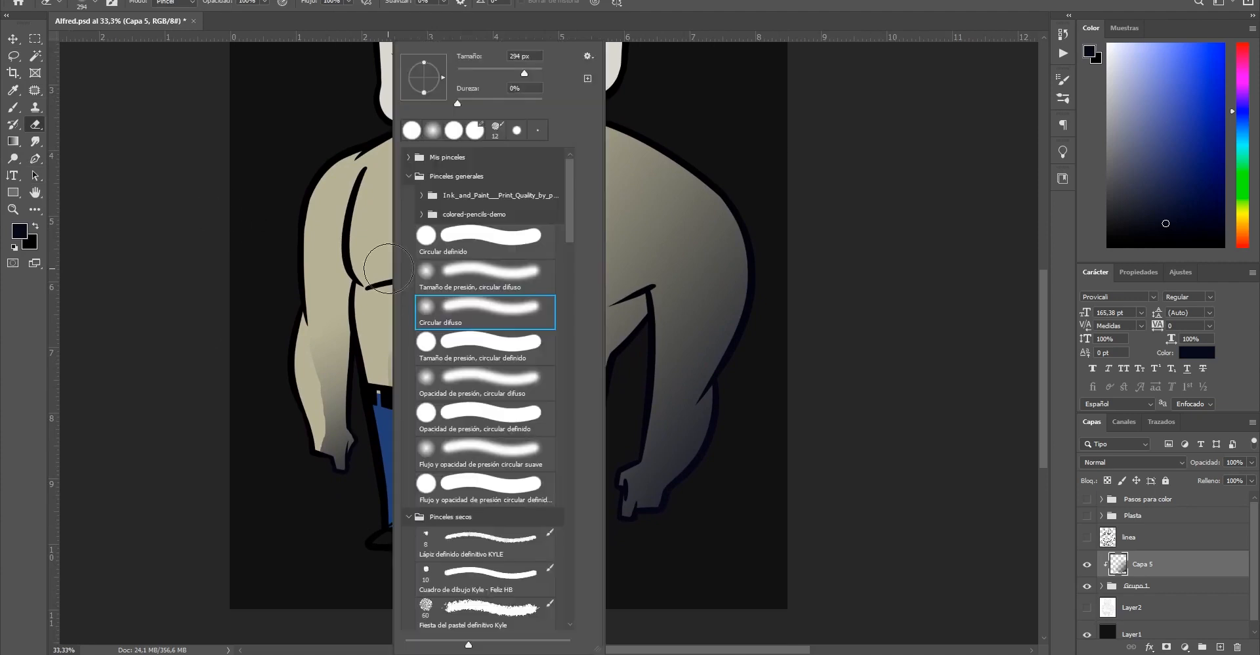
{"action": "left_click", "coordinate": [466, 315]}
{"action": "left_click", "coordinate": [688, 121]}
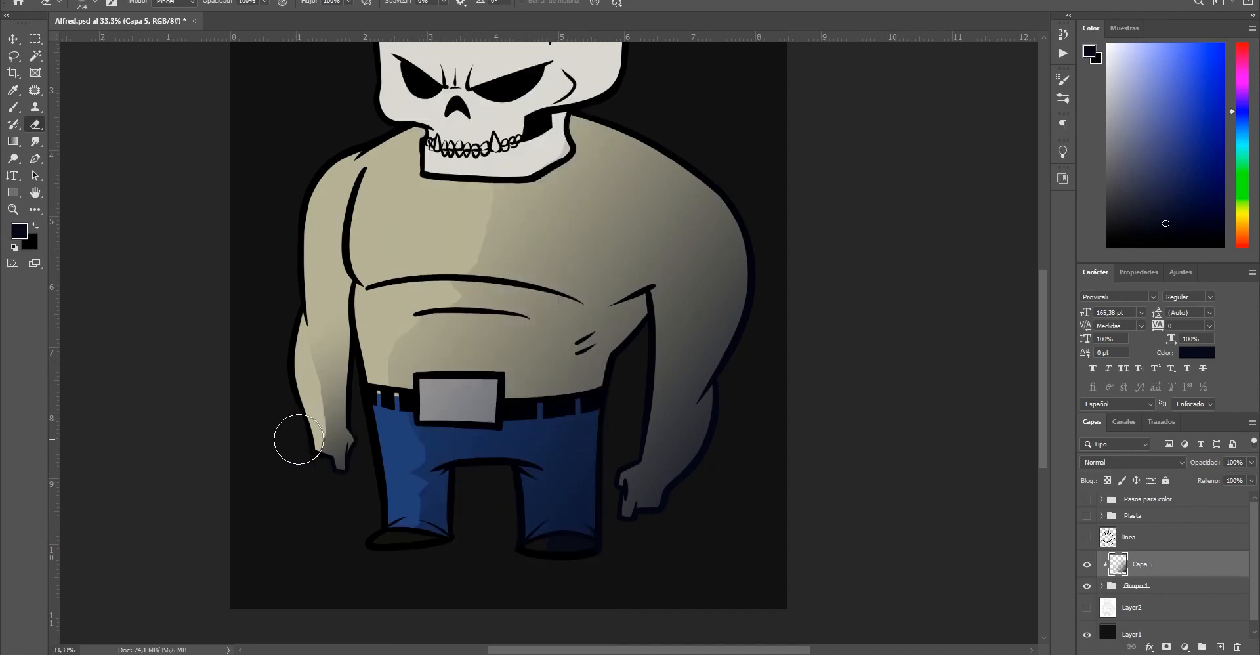
{"action": "mouse_move", "coordinate": [298, 426]}
{"action": "left_mouse_down"}
{"action": "mouse_move", "coordinate": [303, 315]}
{"action": "mouse_move", "coordinate": [309, 377]}
{"action": "mouse_move", "coordinate": [289, 440]}
{"action": "mouse_move", "coordinate": [309, 313]}
{"action": "mouse_move", "coordinate": [298, 451]}
{"action": "mouse_move", "coordinate": [293, 298]}
{"action": "left_mouse_up"}
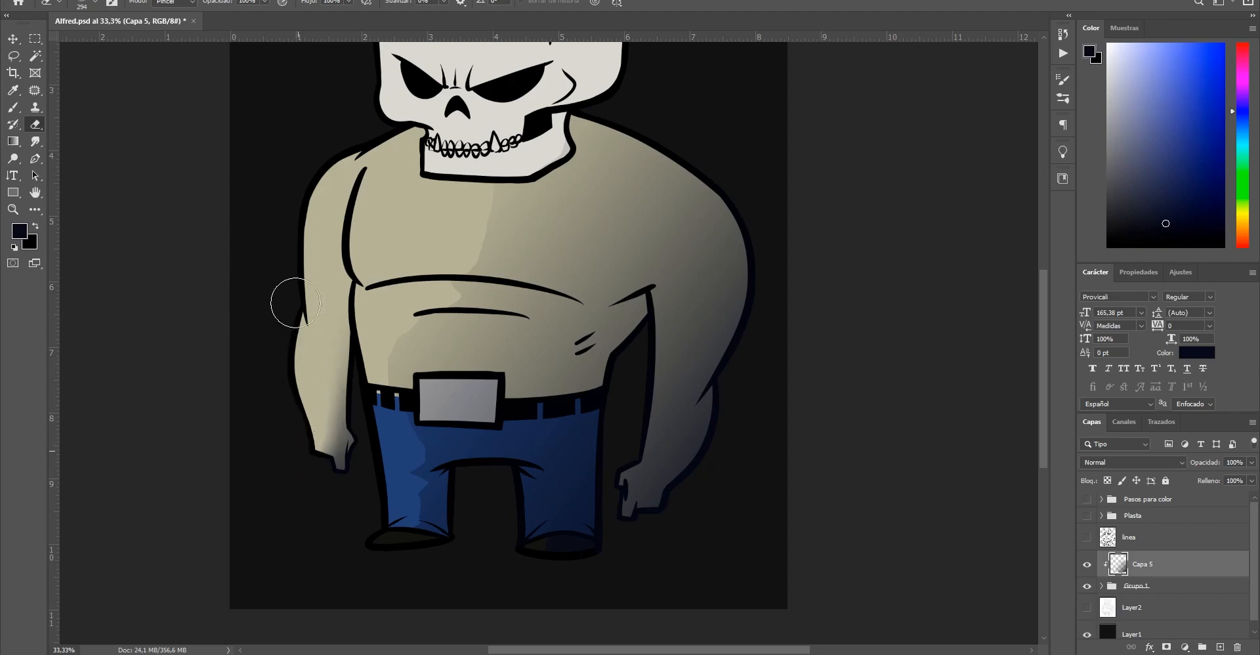
{"action": "mouse_move", "coordinate": [439, 236]}
{"action": "left_mouse_down"}
{"action": "mouse_move", "coordinate": [474, 260]}
{"action": "mouse_move", "coordinate": [426, 272]}
{"action": "mouse_move", "coordinate": [469, 203]}
{"action": "mouse_move", "coordinate": [464, 253]}
{"action": "mouse_move", "coordinate": [473, 202]}
{"action": "mouse_move", "coordinate": [463, 241]}
{"action": "mouse_move", "coordinate": [439, 256]}
{"action": "mouse_move", "coordinate": [483, 202]}
{"action": "mouse_move", "coordinate": [531, 221]}
{"action": "left_mouse_up"}
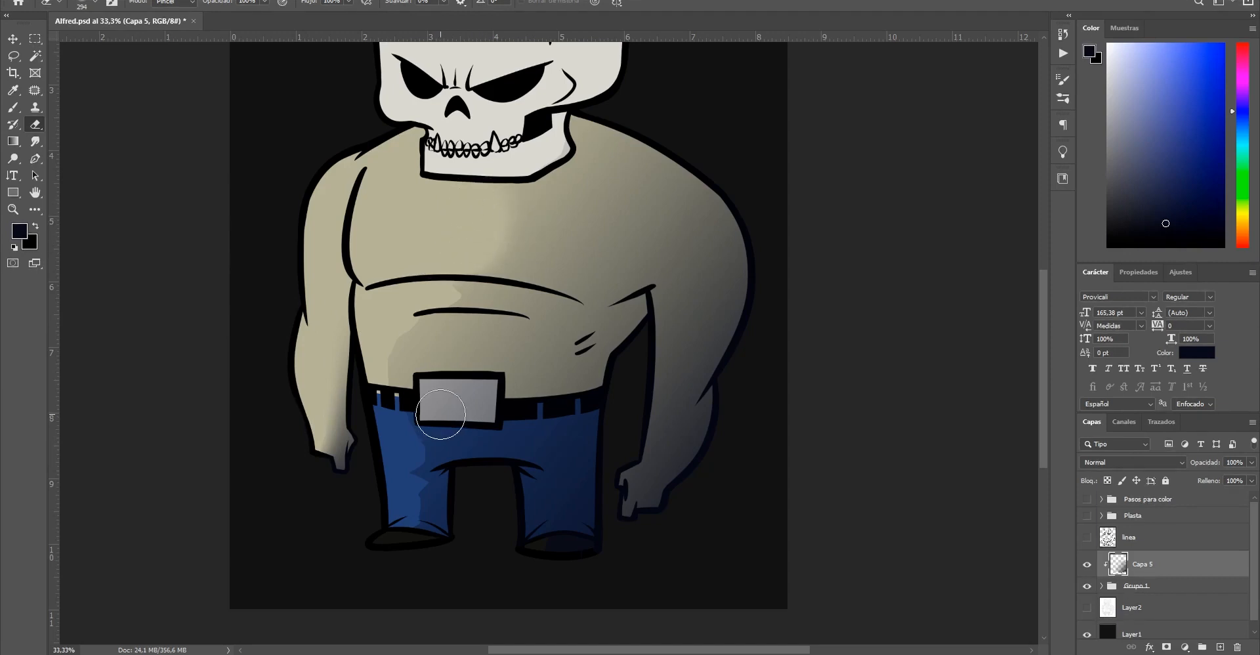
{"action": "left_click_drag", "start_coordinate": [512, 121], "coordinate": [485, 226]}
Set the eraser size to 53 px, clean the shading off the skull's jaw, and enlarge the eraser to 166 px
{"action": "right_click", "coordinate": [483, 230]}
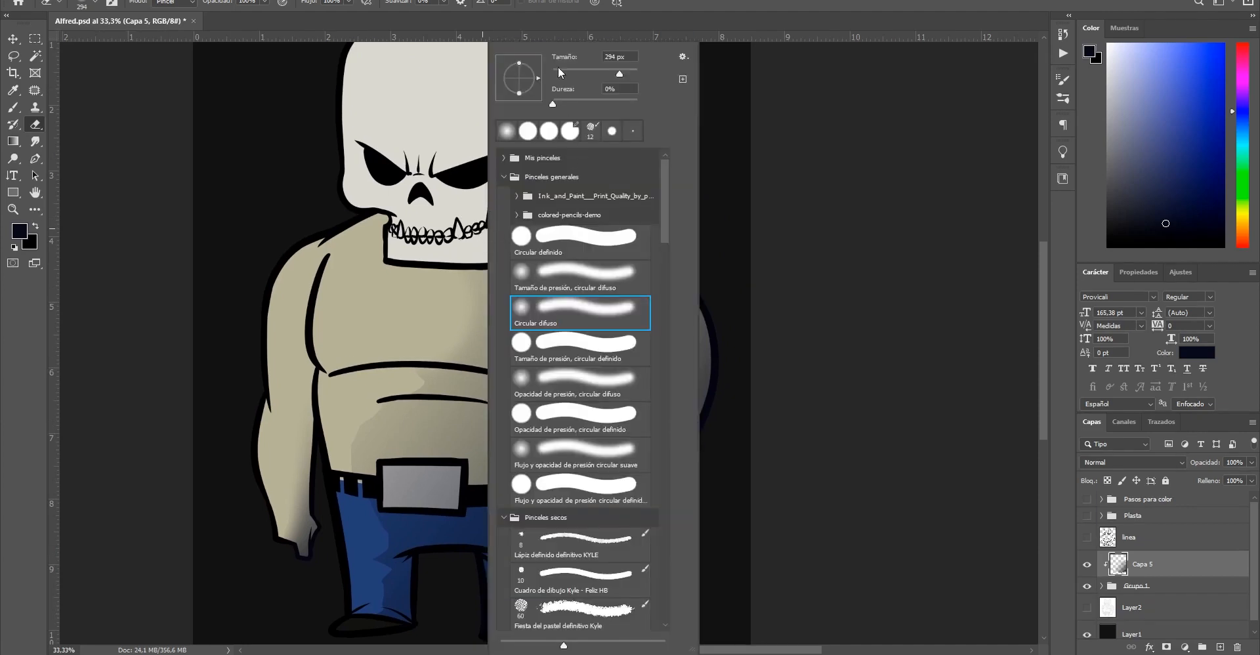
{"action": "left_click", "coordinate": [393, 248]}
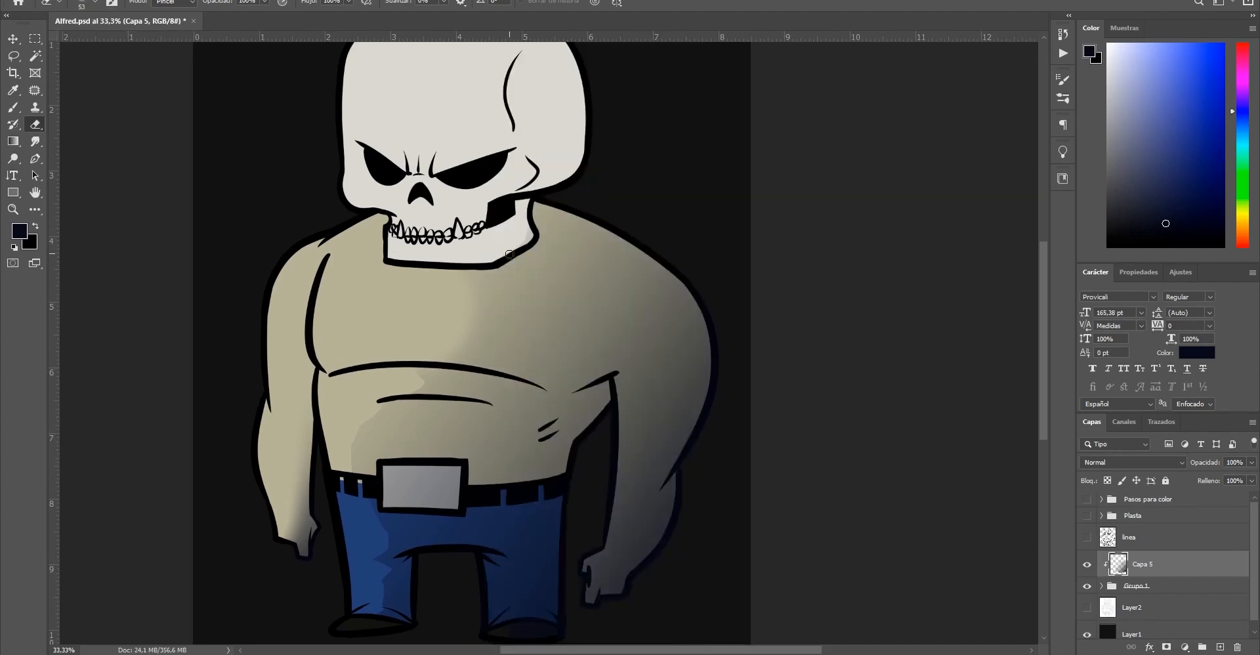
{"action": "right_click", "coordinate": [502, 239]}
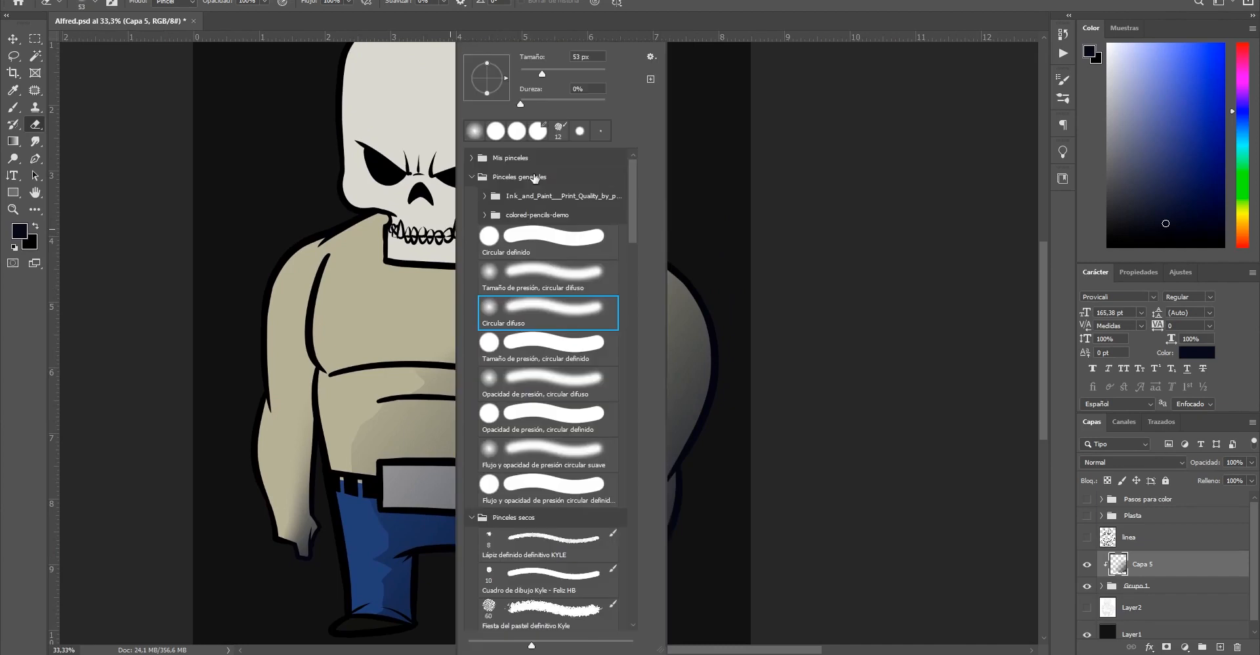
{"action": "key", "text": "Return"}
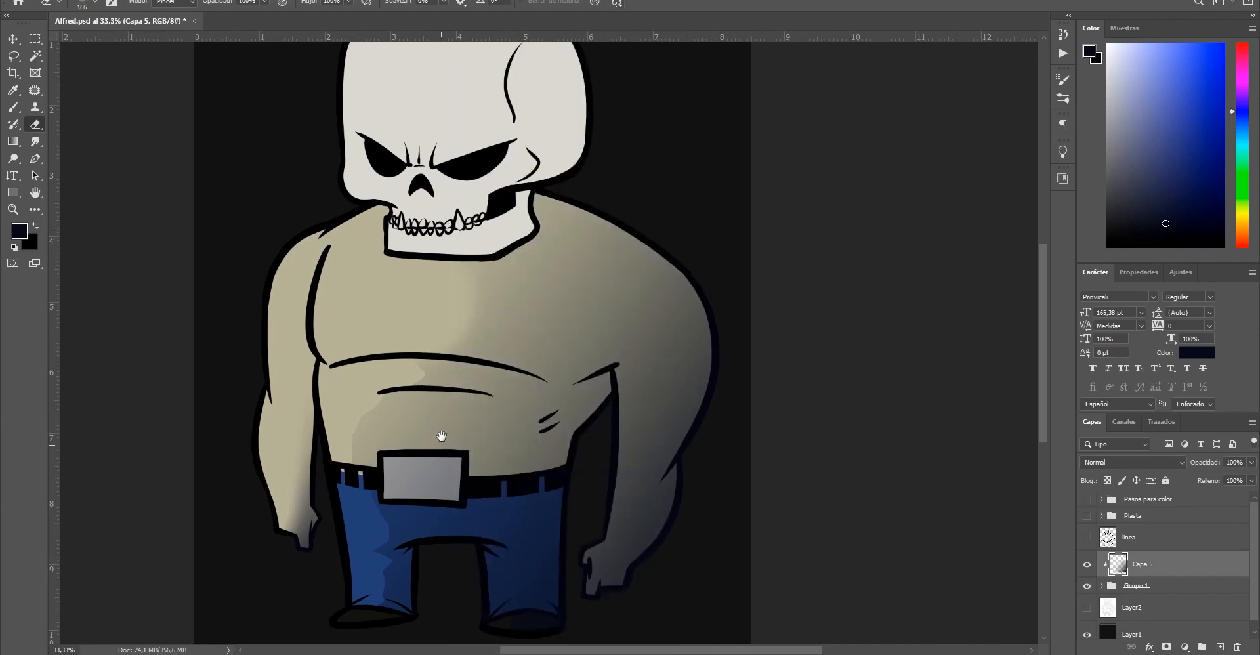
Lasso a jagged shape along the inner edge of the darker trouser leg, erase the shading inside it, and deselect
{"action": "left_click_drag", "start_coordinate": [506, 436], "coordinate": [486, 385]}
{"action": "left_click_drag", "start_coordinate": [491, 521], "coordinate": [472, 407]}
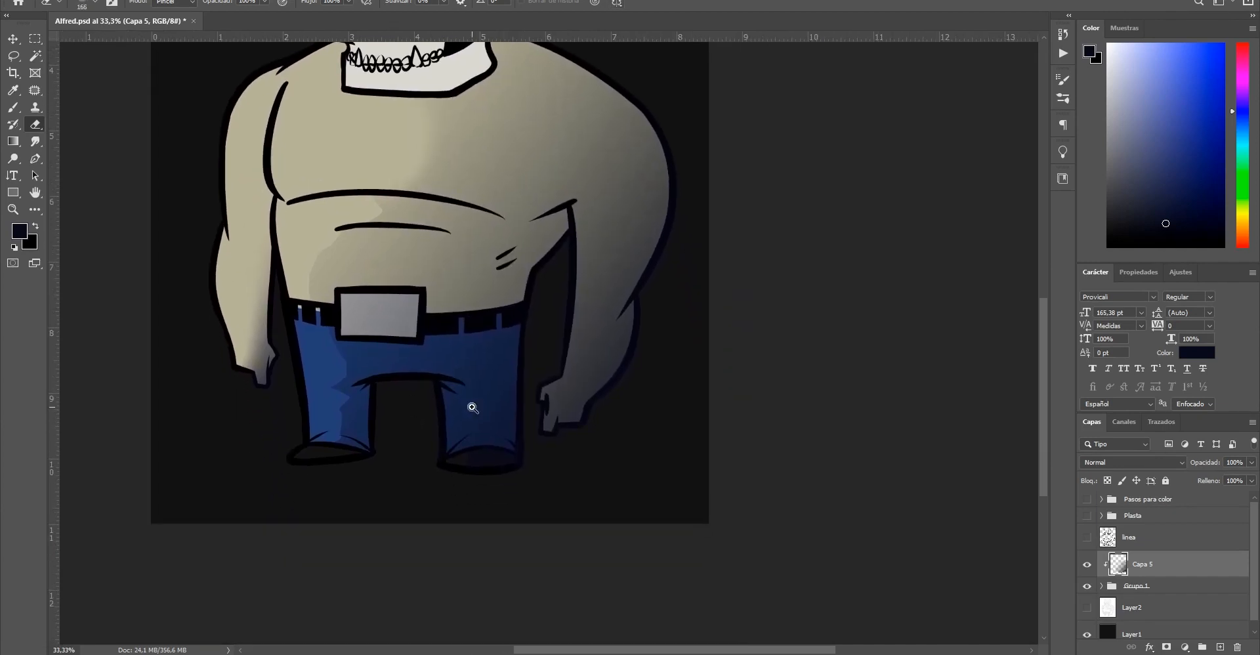
{"action": "left_click", "coordinate": [473, 408], "text": "ctrl"}
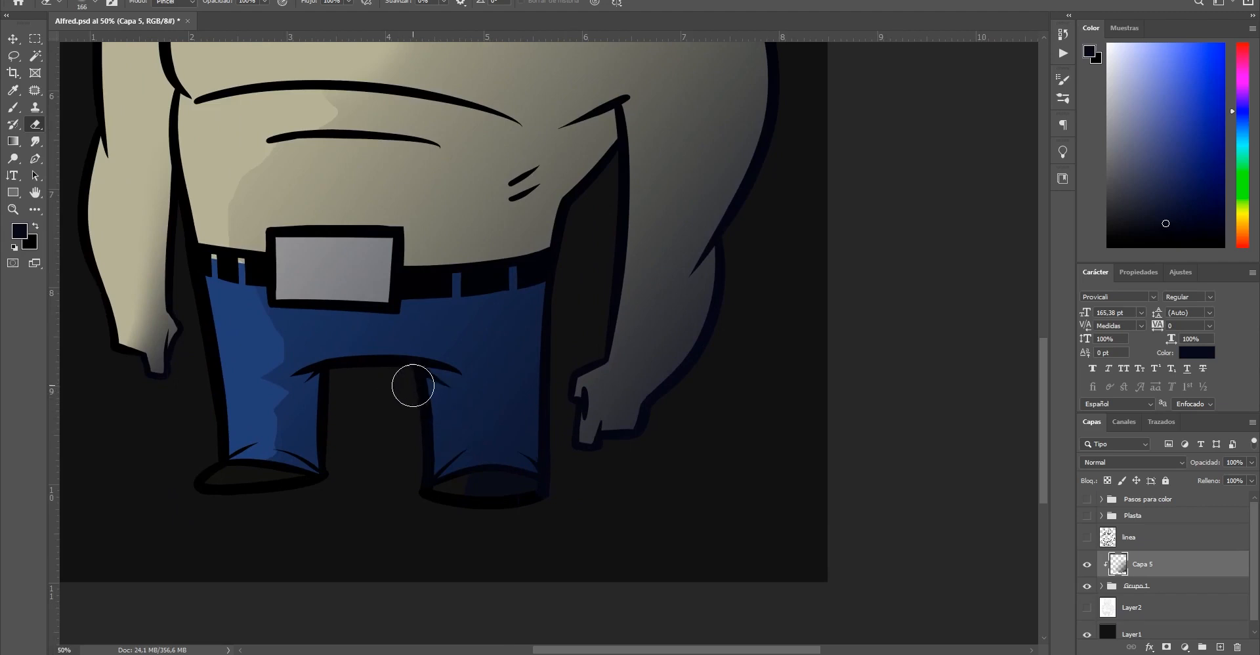
{"action": "left_click_drag", "start_coordinate": [301, 359], "coordinate": [318, 422]}
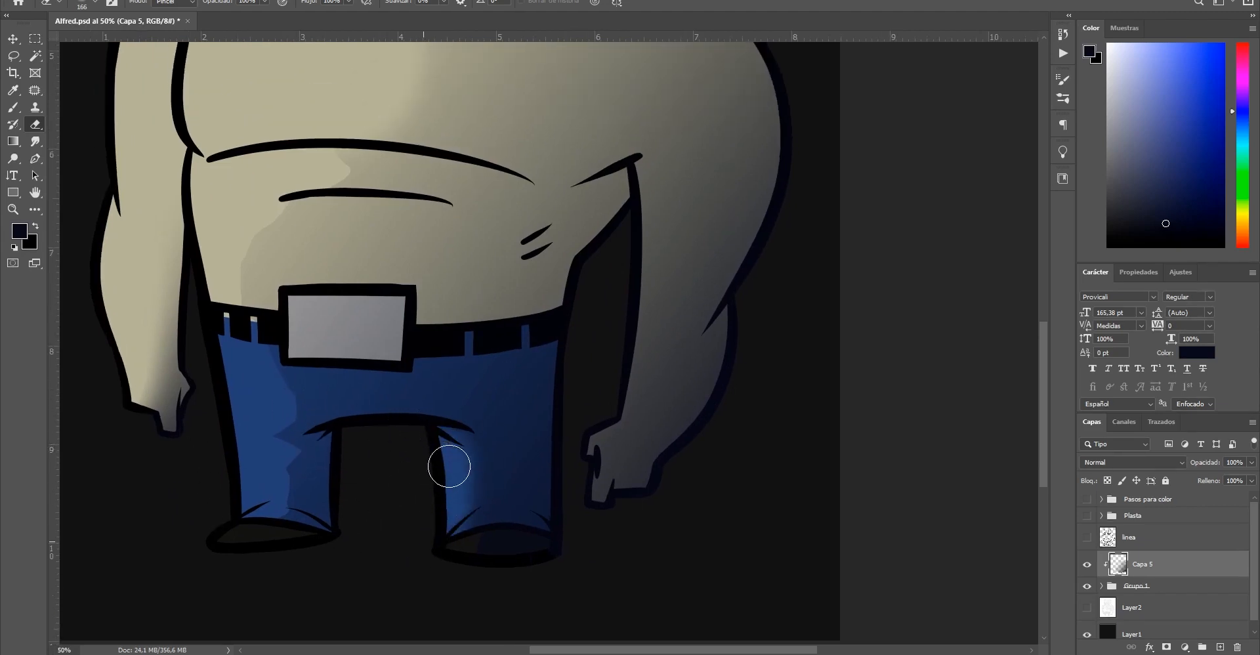
{"action": "left_click", "coordinate": [18, 54]}
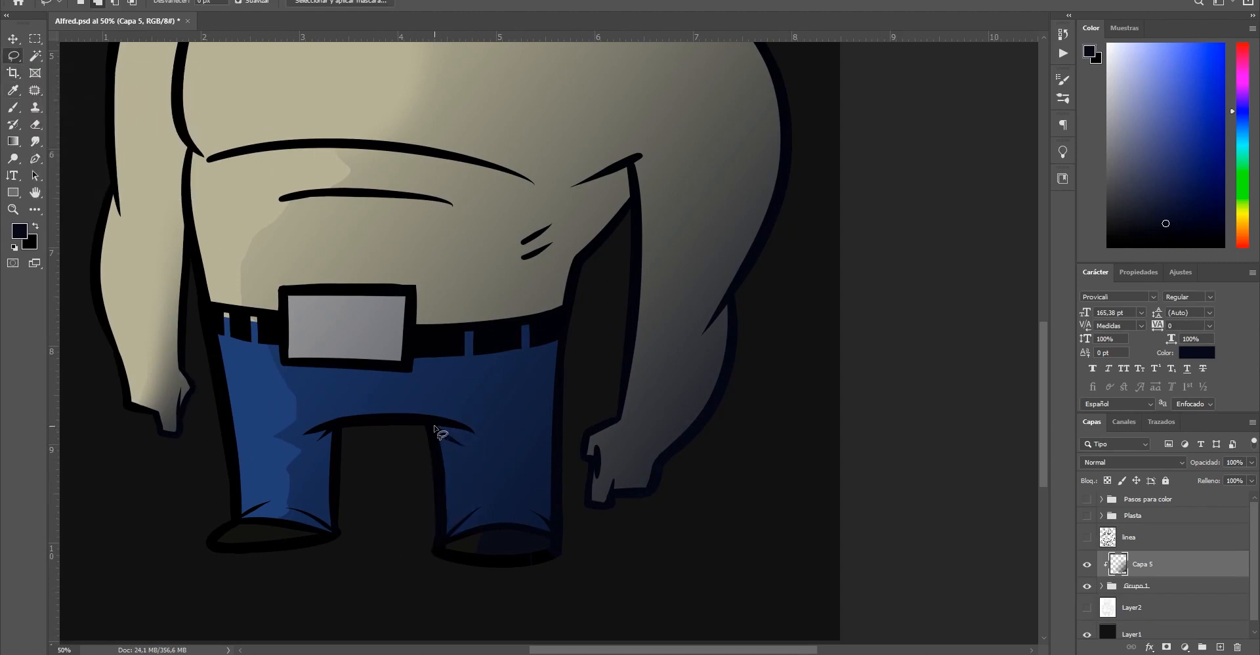
{"action": "left_click_drag", "start_coordinate": [426, 421], "coordinate": [466, 424]}
{"action": "mouse_move", "coordinate": [463, 498]}
{"action": "left_mouse_down"}
{"action": "mouse_move", "coordinate": [420, 557]}
{"action": "mouse_move", "coordinate": [414, 470]}
{"action": "left_mouse_up"}
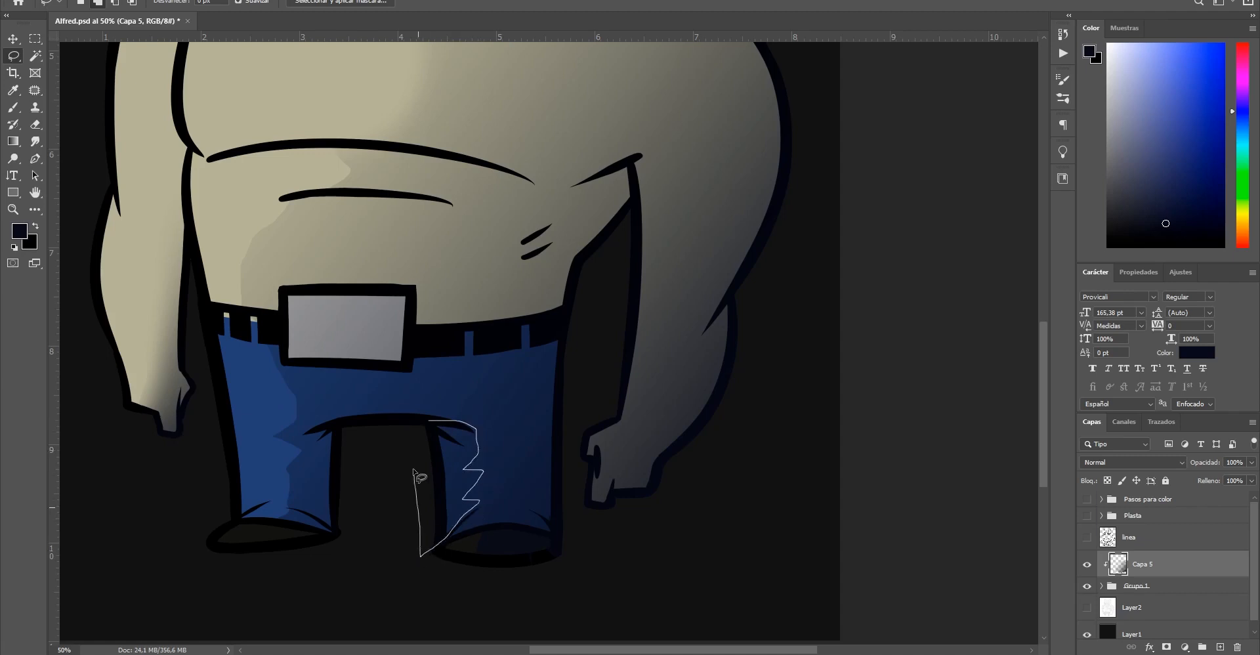
{"action": "left_click_drag", "start_coordinate": [435, 431], "coordinate": [430, 425]}
{"action": "key", "text": "e"}
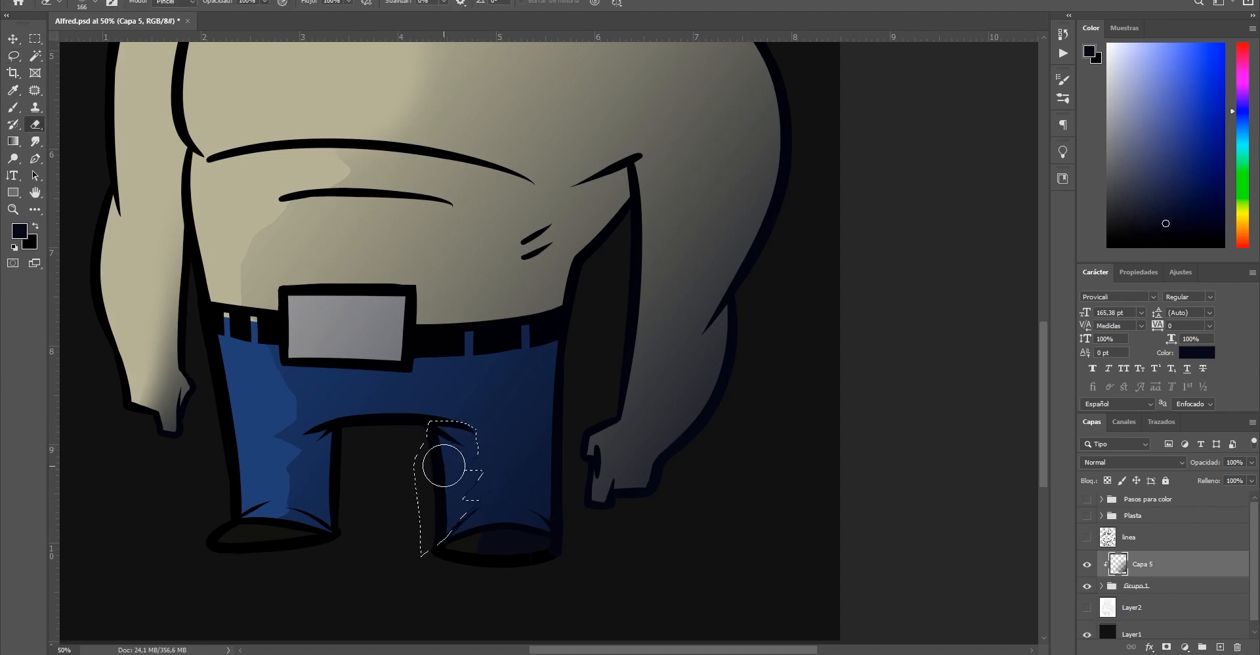
{"action": "key", "text": "ctrl+d"}
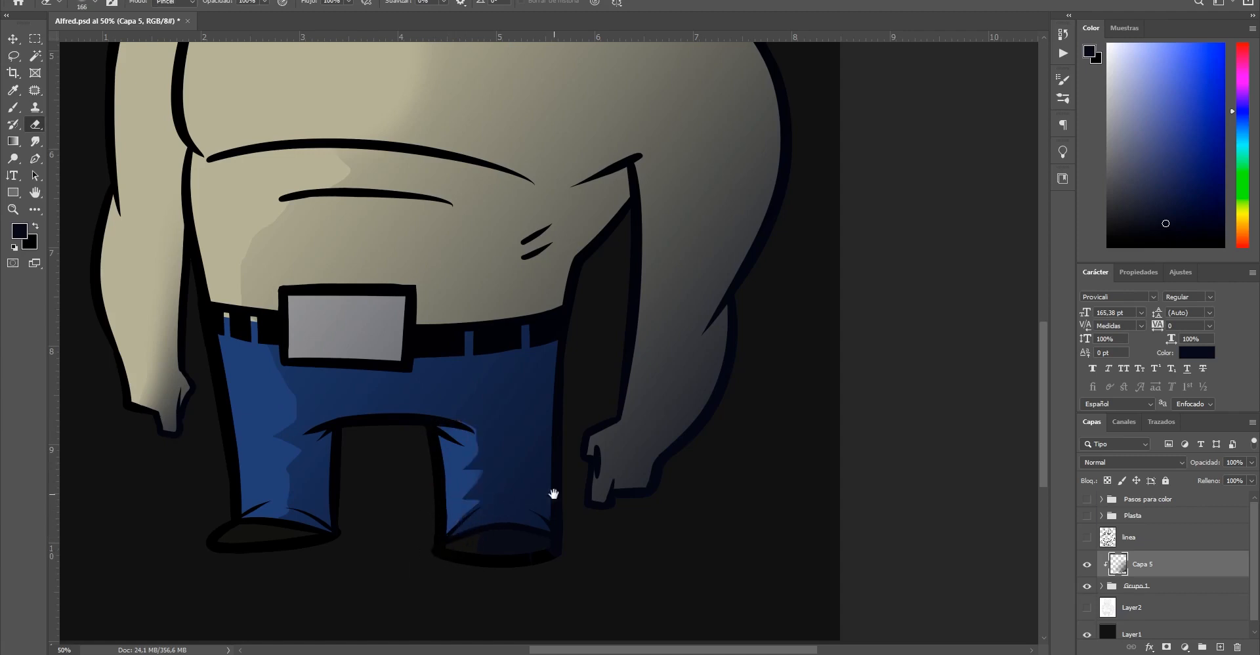
Examine the whole character to judge the erased trouser highlight alongside the torso and arm shading
{"action": "left_click", "coordinate": [555, 495], "text": "ctrl+alt"}
{"action": "left_click", "coordinate": [555, 495], "text": "ctrl+alt"}
{"action": "left_click_drag", "start_coordinate": [482, 452], "coordinate": [464, 554]}
{"action": "left_click", "coordinate": [529, 220], "text": "ctrl+alt"}
{"action": "left_click", "coordinate": [511, 174], "text": "ctrl+alt"}
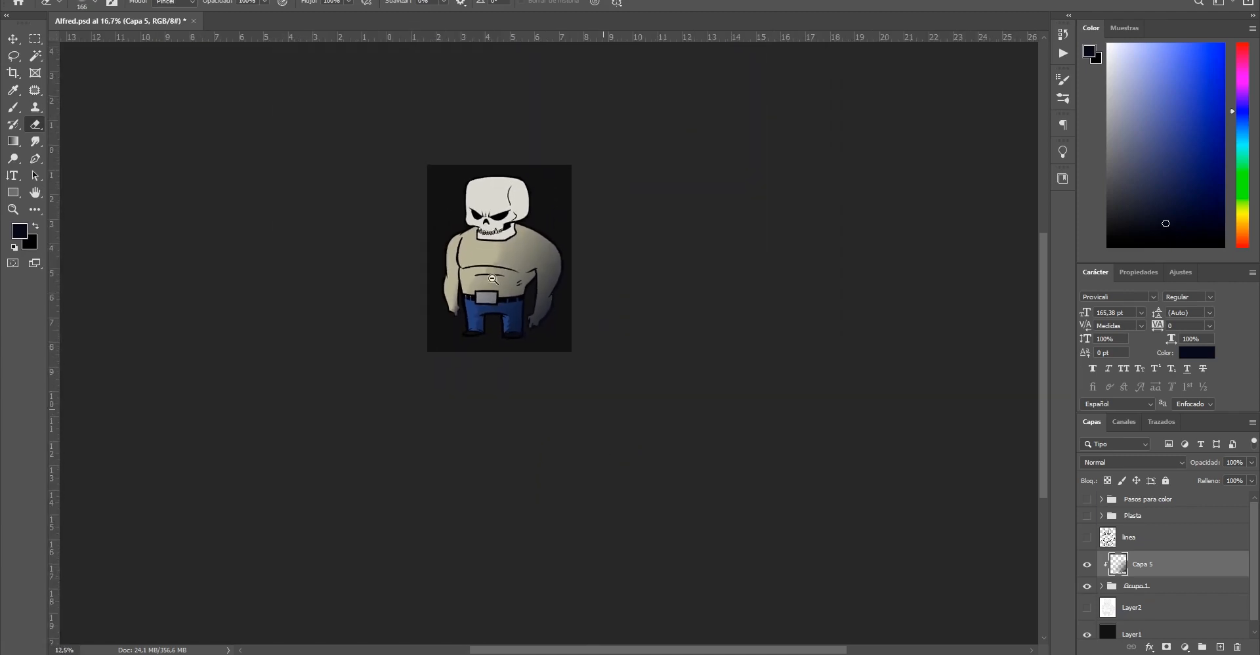
{"action": "left_click_drag", "start_coordinate": [465, 204], "coordinate": [500, 266]}
{"action": "left_click", "coordinate": [500, 266], "text": "ctrl"}
{"action": "left_click", "coordinate": [500, 267], "text": "ctrl"}
{"action": "left_click", "coordinate": [500, 266], "text": "ctrl"}
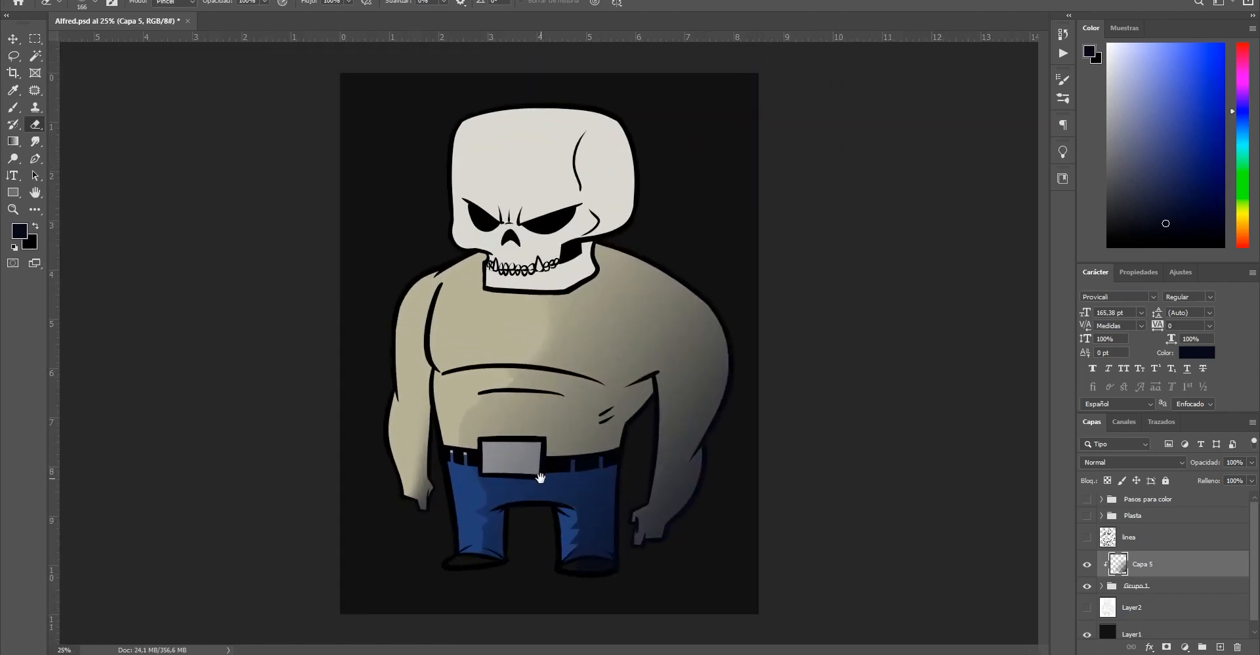
{"action": "left_click", "coordinate": [607, 472], "text": "ctrl"}
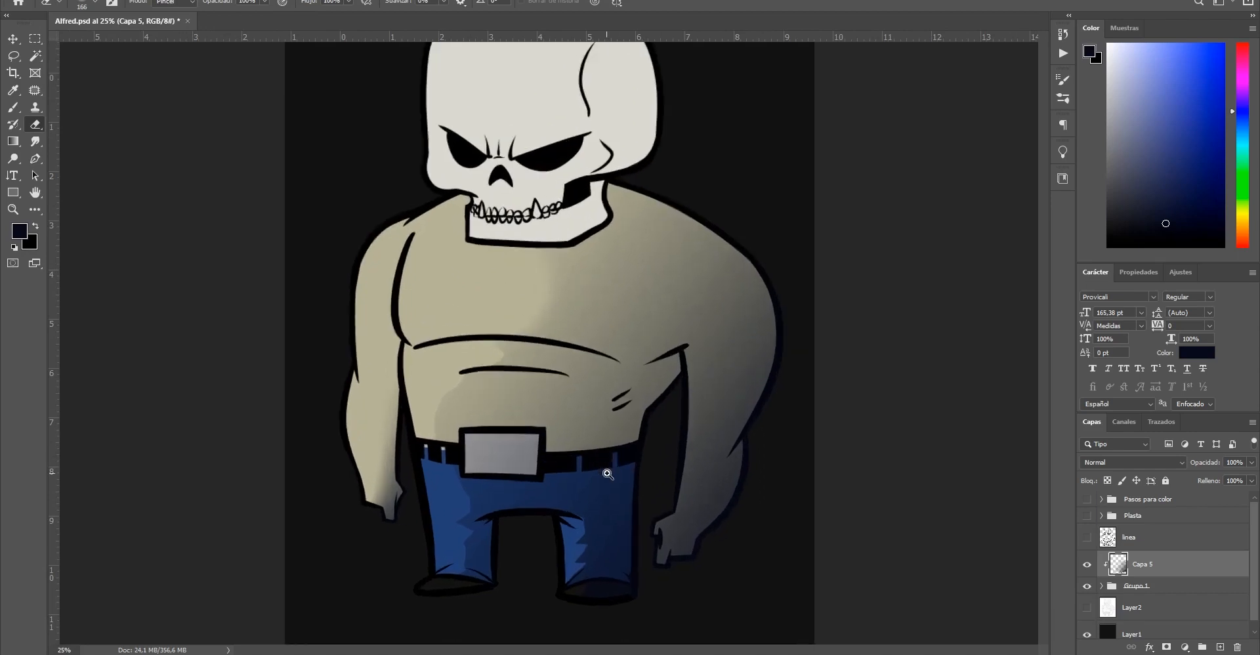
{"action": "left_click_drag", "start_coordinate": [597, 512], "coordinate": [540, 528]}
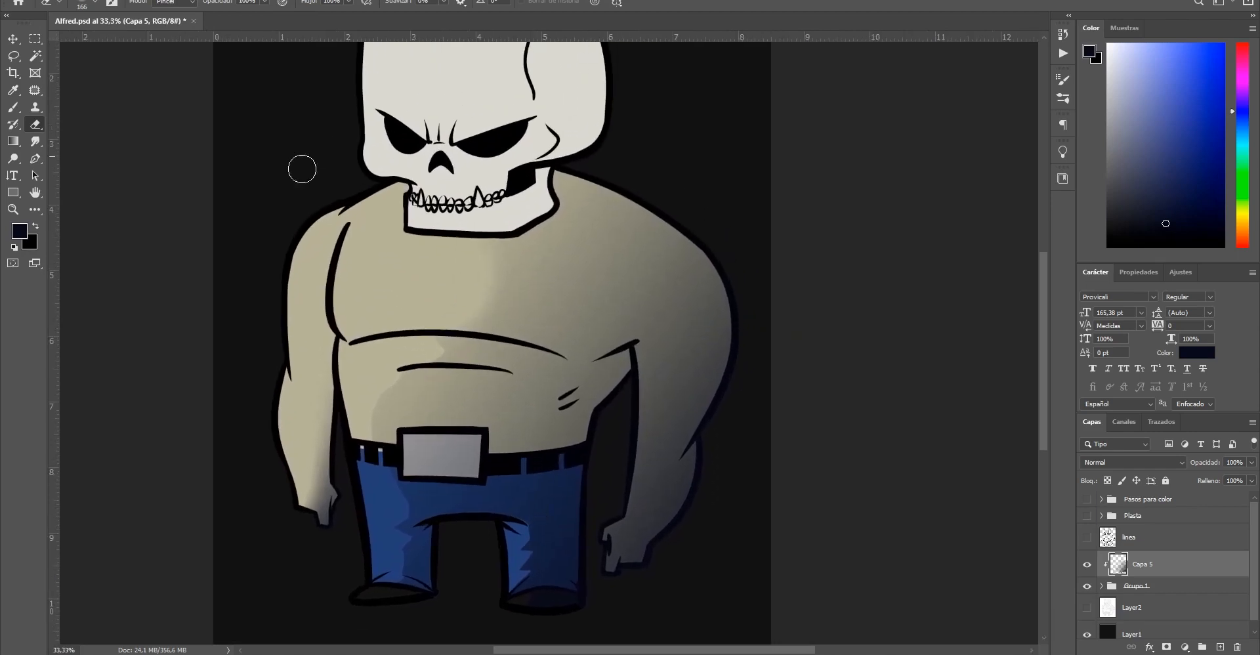
Set the eraser size to 194 px and softly erase the shading along the waist edge beneath the larger arm
{"action": "right_click", "coordinate": [735, 532]}
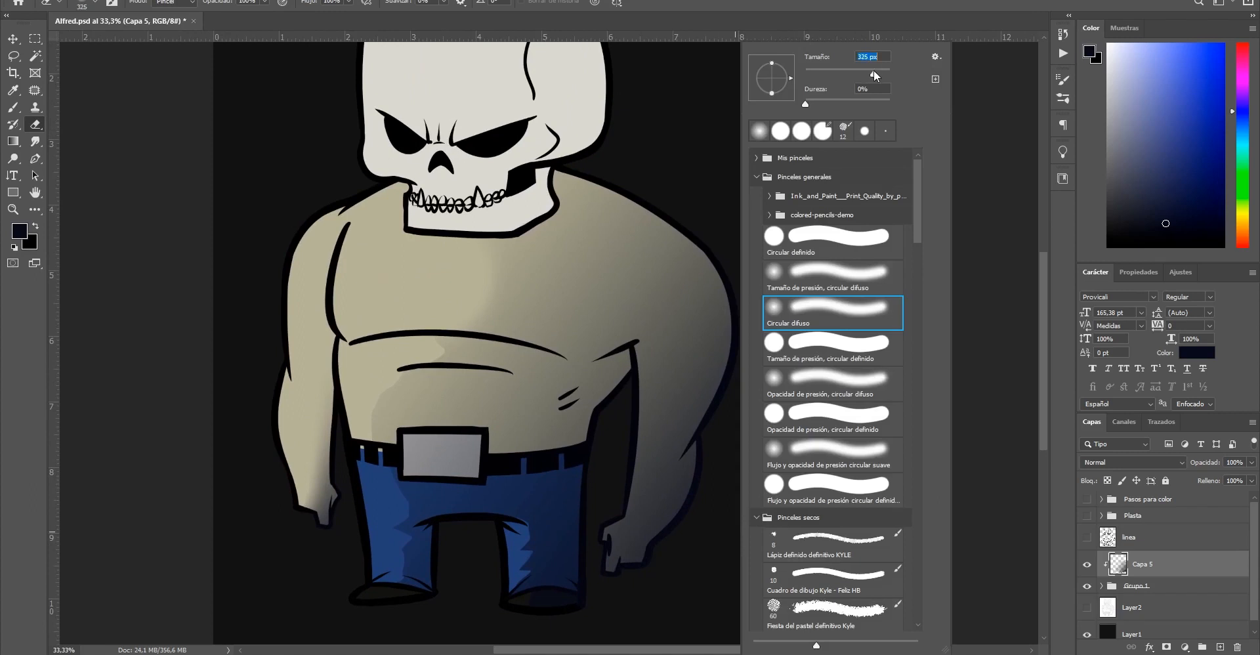
{"action": "left_click_drag", "start_coordinate": [873, 69], "coordinate": [875, 70]}
{"action": "key", "text": "Return"}
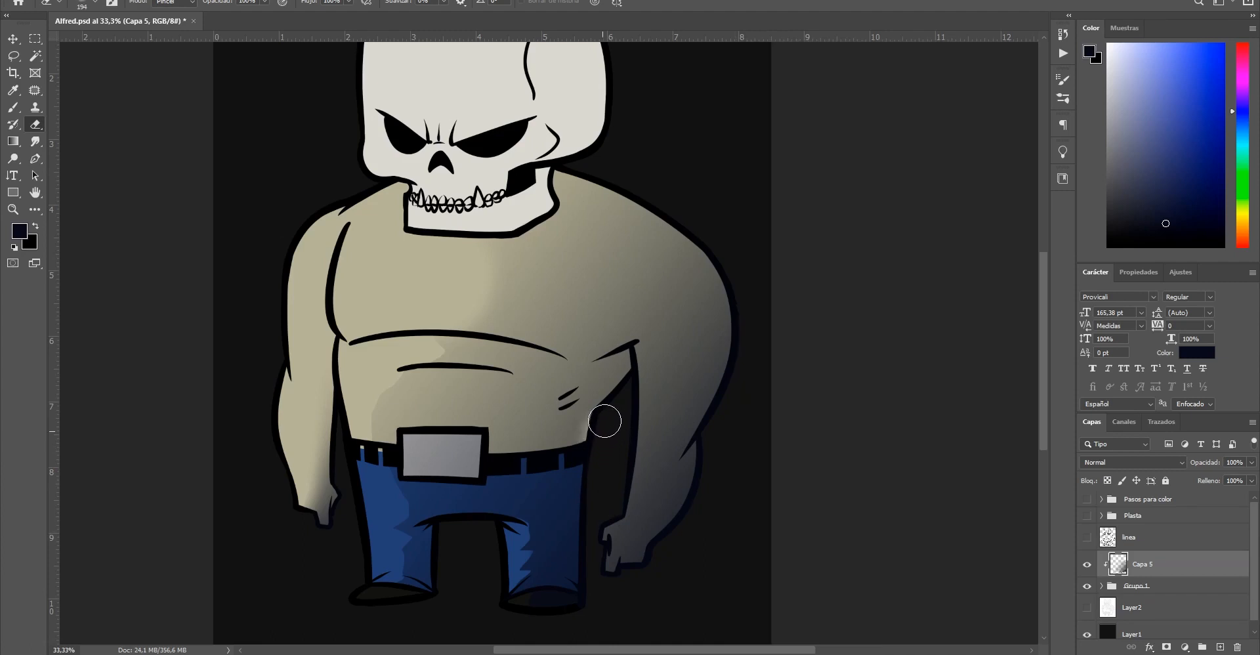
{"action": "key", "text": "ctrl+z"}
{"action": "mouse_move", "coordinate": [594, 469]}
{"action": "left_mouse_down"}
{"action": "mouse_move", "coordinate": [620, 393]}
{"action": "mouse_move", "coordinate": [621, 415]}
{"action": "mouse_move", "coordinate": [511, 449]}
{"action": "left_mouse_up"}
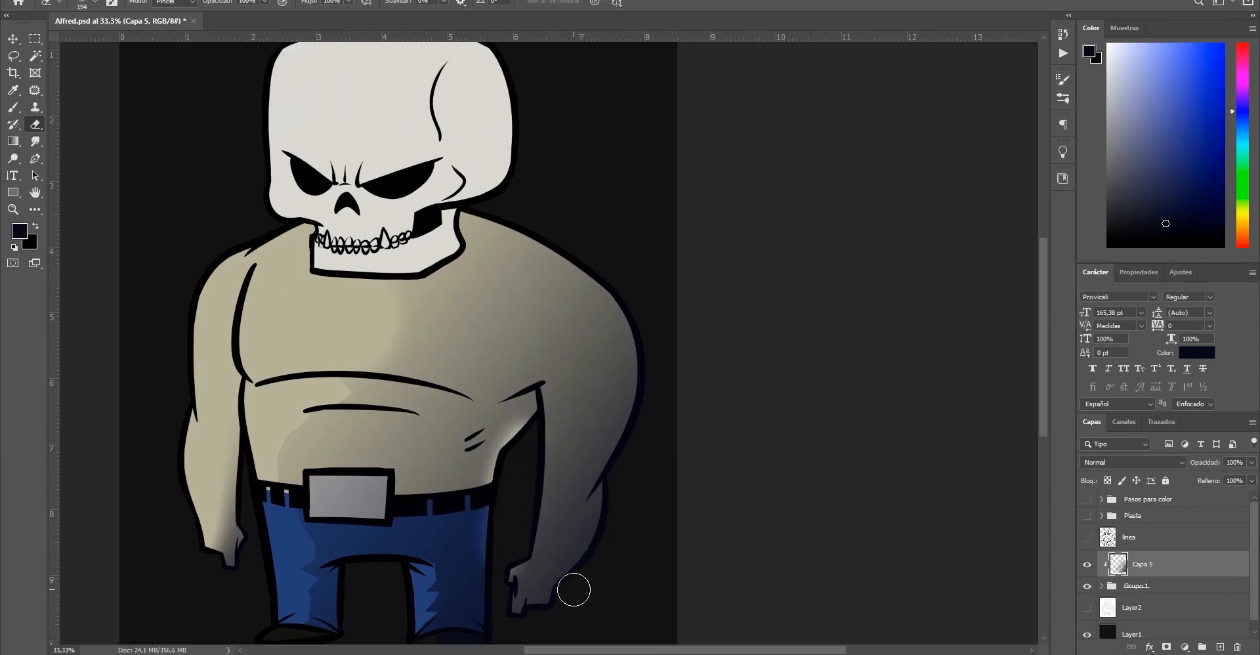
Softly erase the shading along the outer edge of the larger arm and shoulder, and brighten the torso edge under the armpit further
{"action": "mouse_move", "coordinate": [571, 592]}
{"action": "left_mouse_down"}
{"action": "mouse_move", "coordinate": [607, 538]}
{"action": "mouse_move", "coordinate": [651, 343]}
{"action": "mouse_move", "coordinate": [629, 294]}
{"action": "mouse_move", "coordinate": [548, 225]}
{"action": "left_mouse_up"}
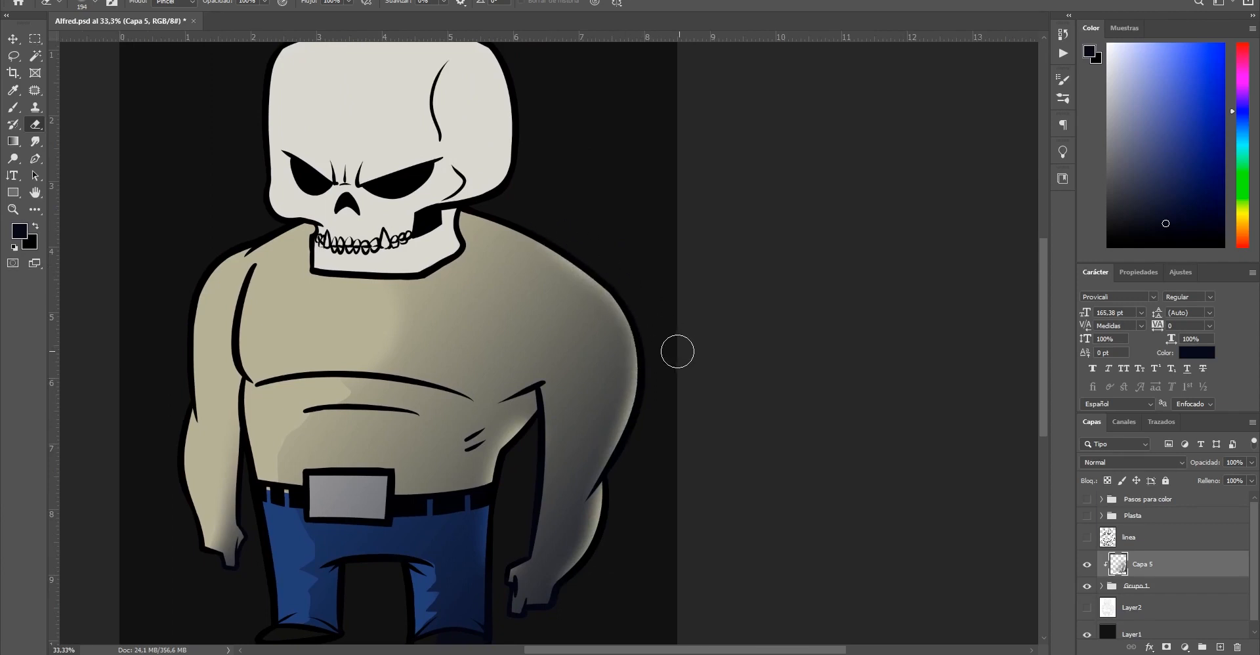
{"action": "left_click_drag", "start_coordinate": [655, 370], "coordinate": [647, 325]}
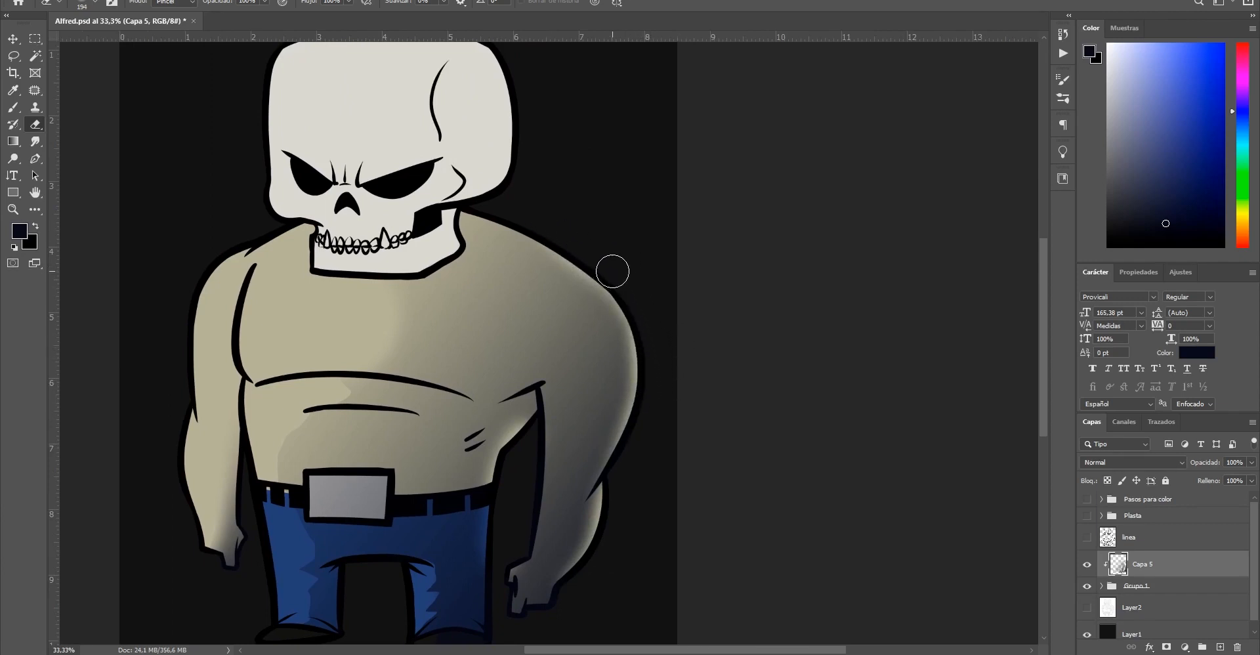
{"action": "scroll", "coordinate": [617, 415], "scroll_direction": "down", "scroll_amount": 3}
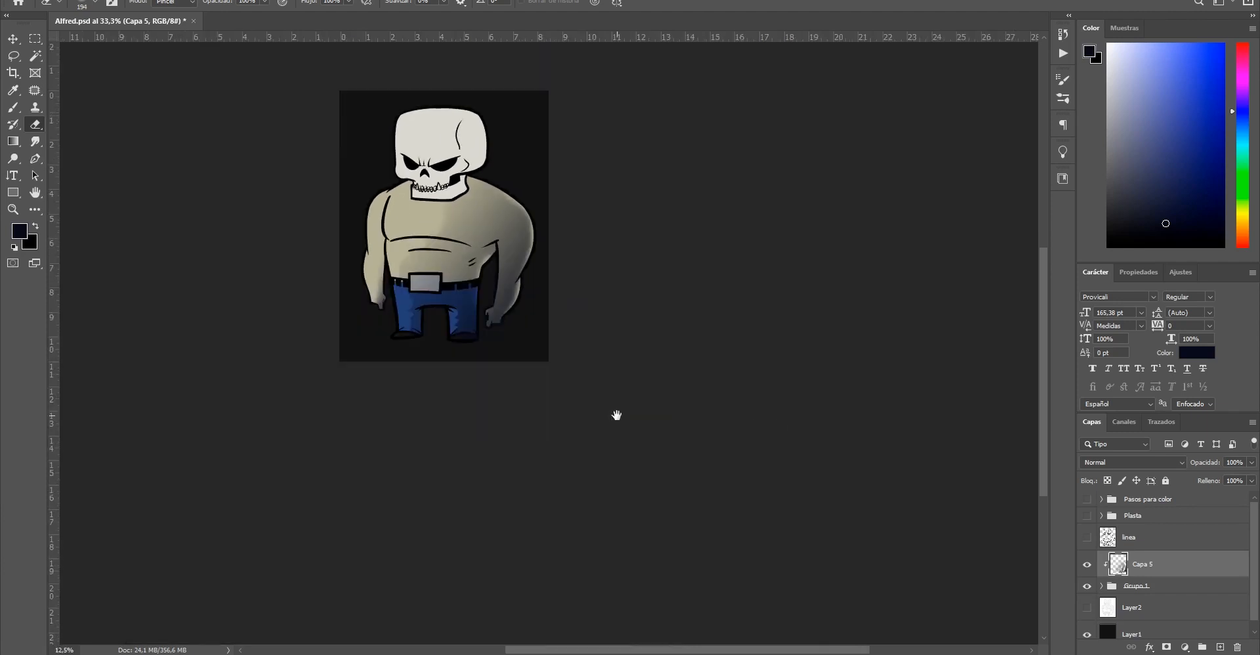
{"action": "scroll", "coordinate": [571, 365], "scroll_direction": "up", "scroll_amount": 2}
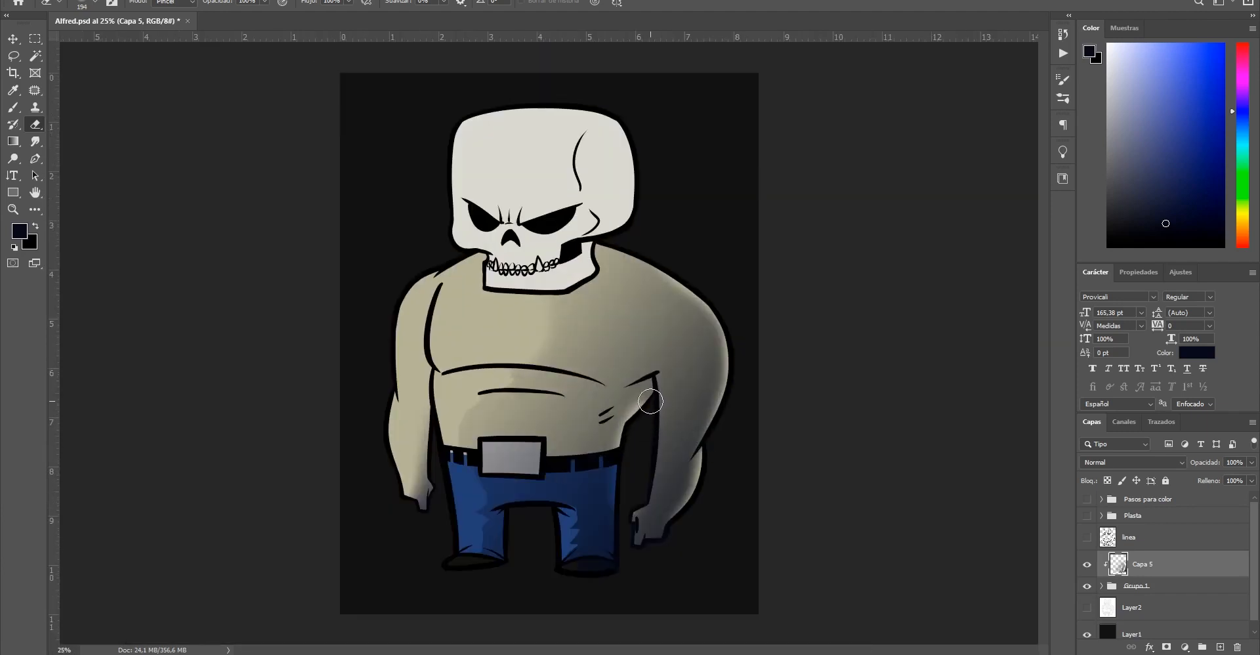
{"action": "left_click_drag", "start_coordinate": [643, 427], "coordinate": [648, 403]}
{"action": "scroll", "coordinate": [734, 411], "scroll_direction": "down", "scroll_amount": 1}
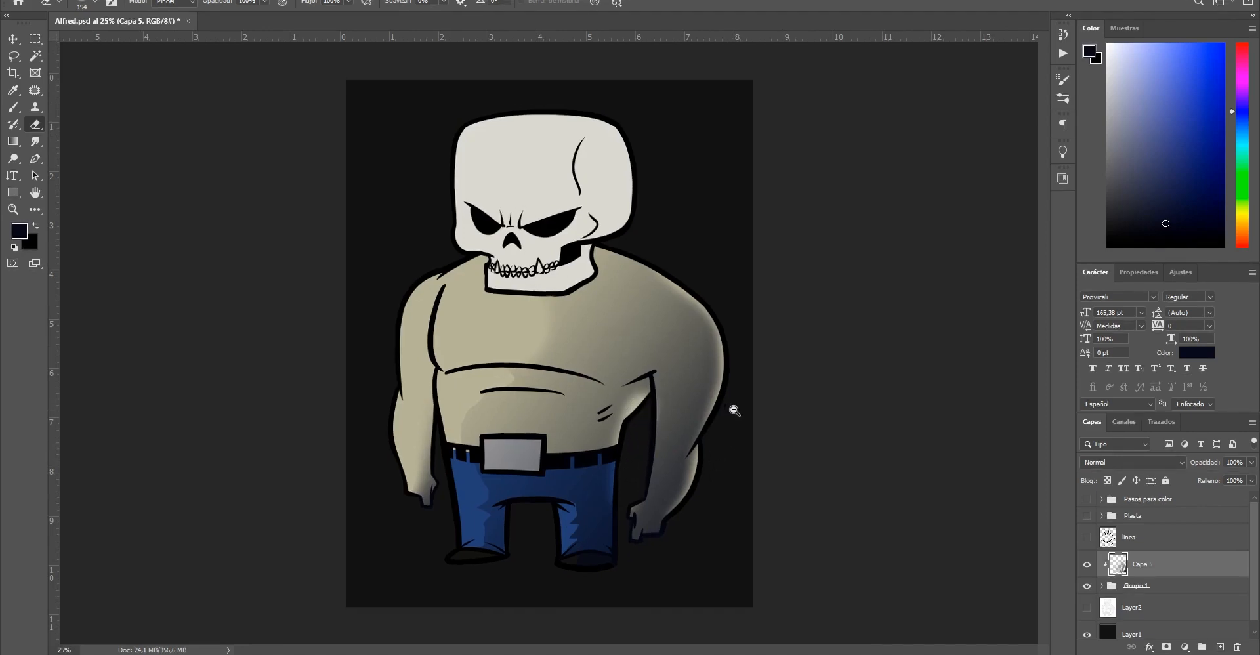
{"action": "scroll", "coordinate": [734, 411], "scroll_direction": "down", "scroll_amount": 1}
{"action": "scroll", "coordinate": [658, 425], "scroll_direction": "up", "scroll_amount": 1}
{"action": "scroll", "coordinate": [657, 430], "scroll_direction": "down", "scroll_amount": 1}
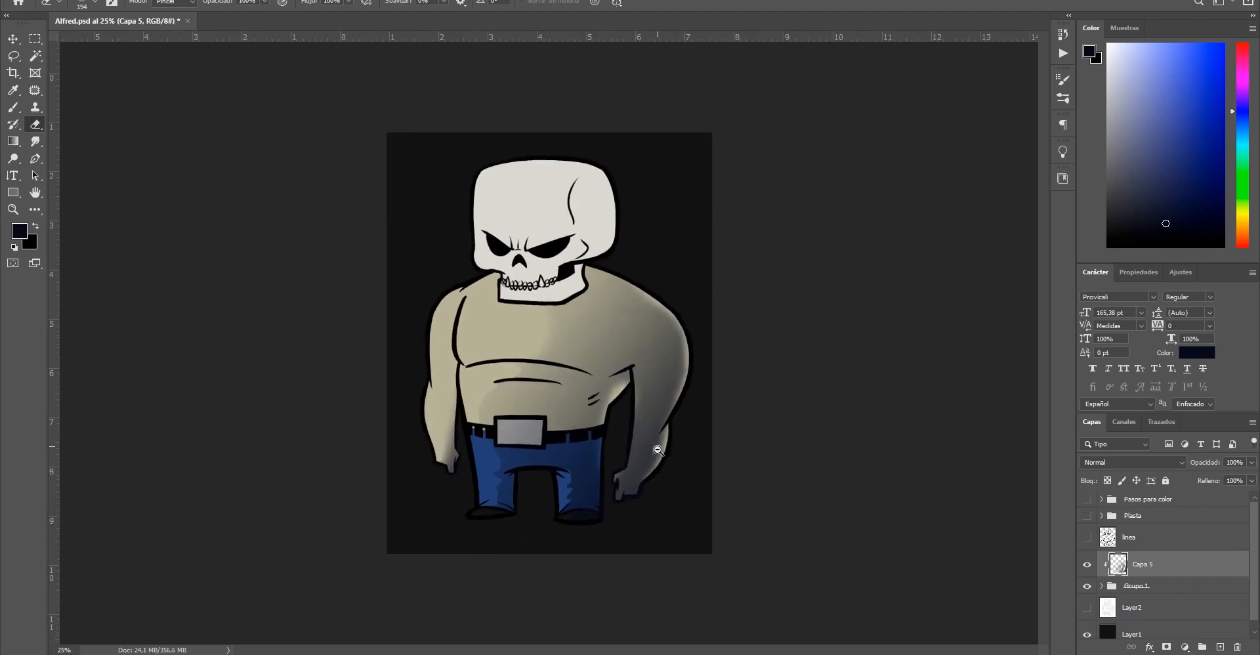
Softly erase the shading along the outer edge of the larger forearm and the underside of its hand
{"action": "scroll", "coordinate": [626, 495], "scroll_direction": "up", "scroll_amount": 2}
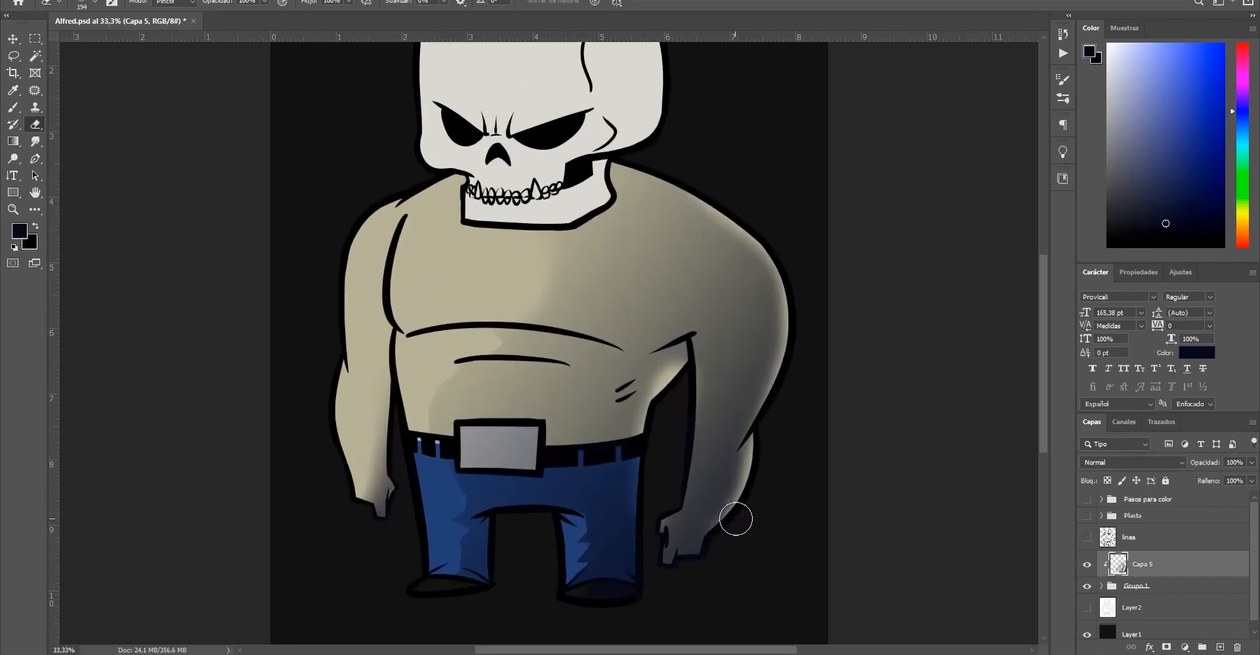
{"action": "mouse_move", "coordinate": [738, 518]}
{"action": "left_mouse_down"}
{"action": "mouse_move", "coordinate": [701, 574]}
{"action": "mouse_move", "coordinate": [680, 577]}
{"action": "left_mouse_up"}
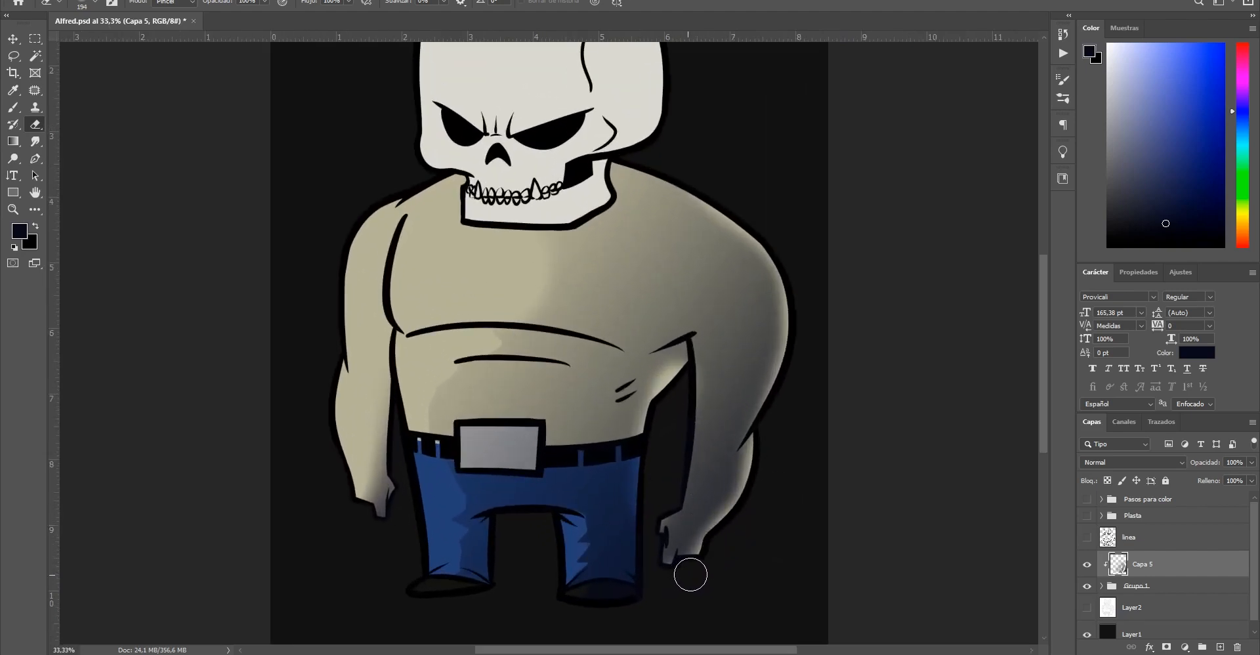
{"action": "scroll", "coordinate": [538, 475], "scroll_direction": "down", "scroll_amount": 1}
{"action": "left_click_drag", "start_coordinate": [538, 475], "coordinate": [661, 537]}
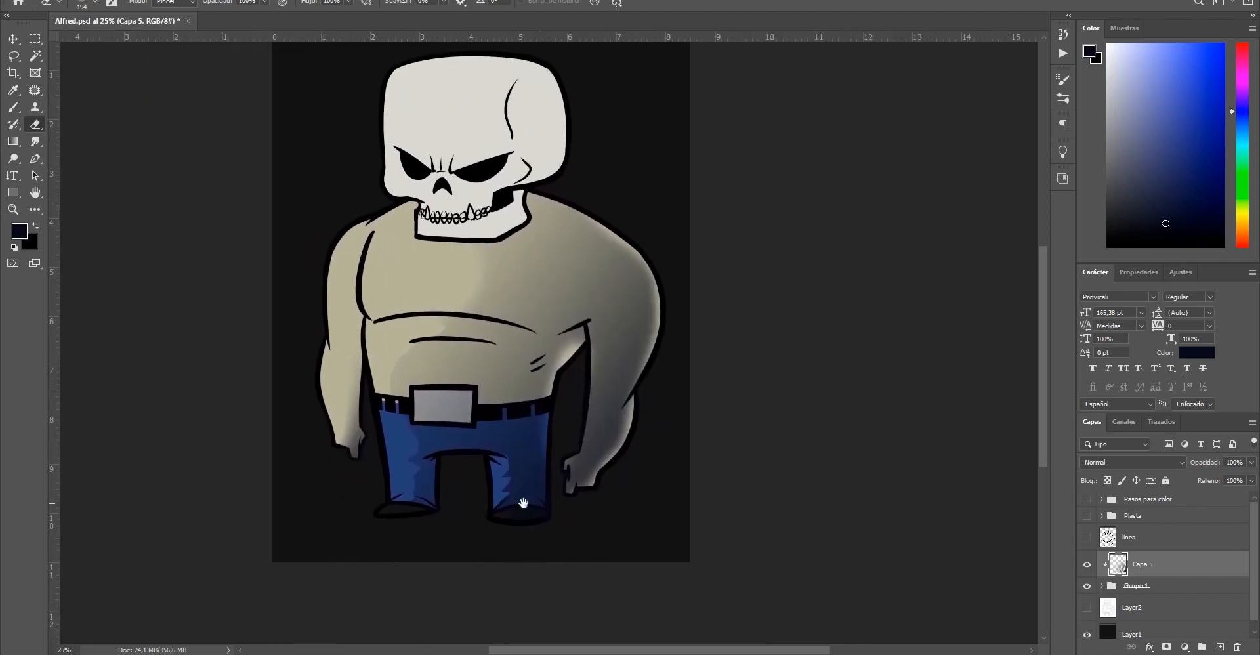
{"action": "scroll", "coordinate": [562, 351], "scroll_direction": "down", "scroll_amount": 2}
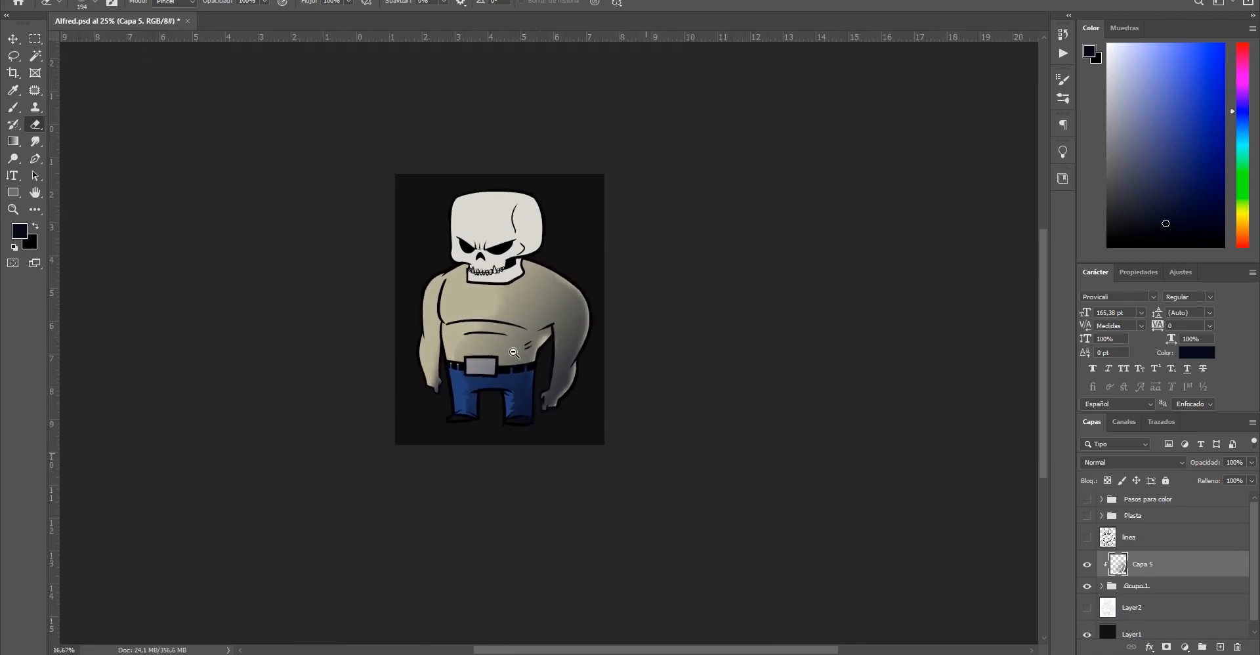
{"action": "scroll", "coordinate": [568, 343], "scroll_direction": "down", "scroll_amount": 1}
{"action": "scroll", "coordinate": [569, 351], "scroll_direction": "up", "scroll_amount": 3}
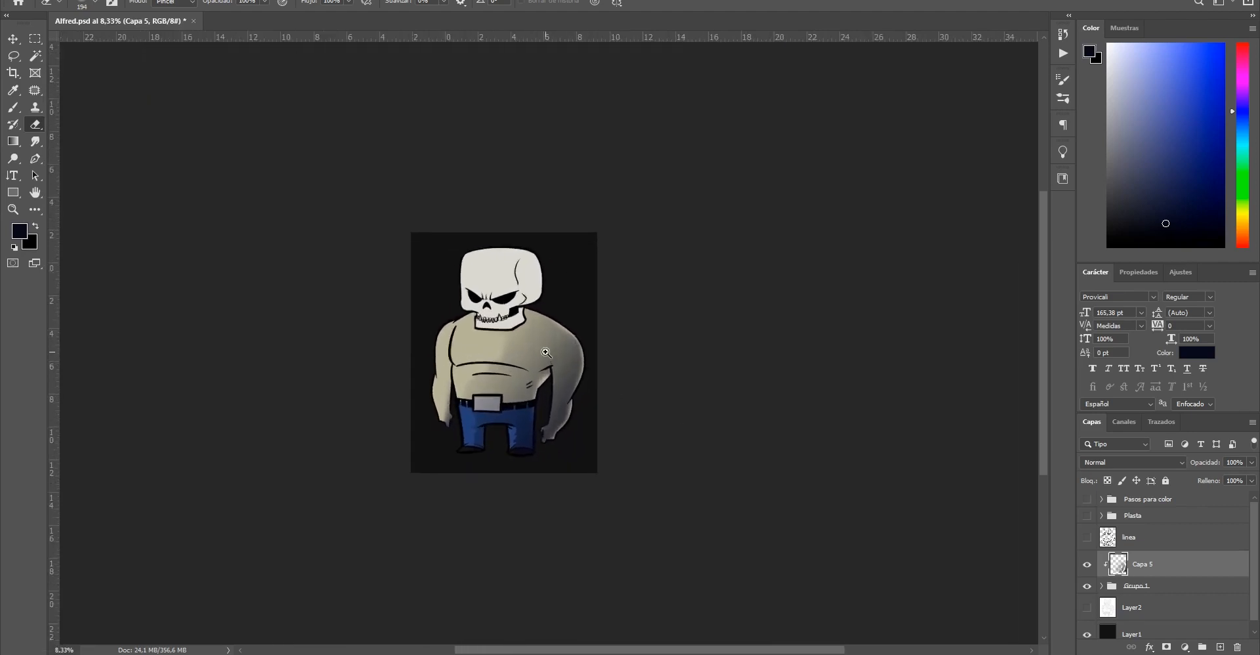
{"action": "scroll", "coordinate": [590, 431], "scroll_direction": "up", "scroll_amount": 1}
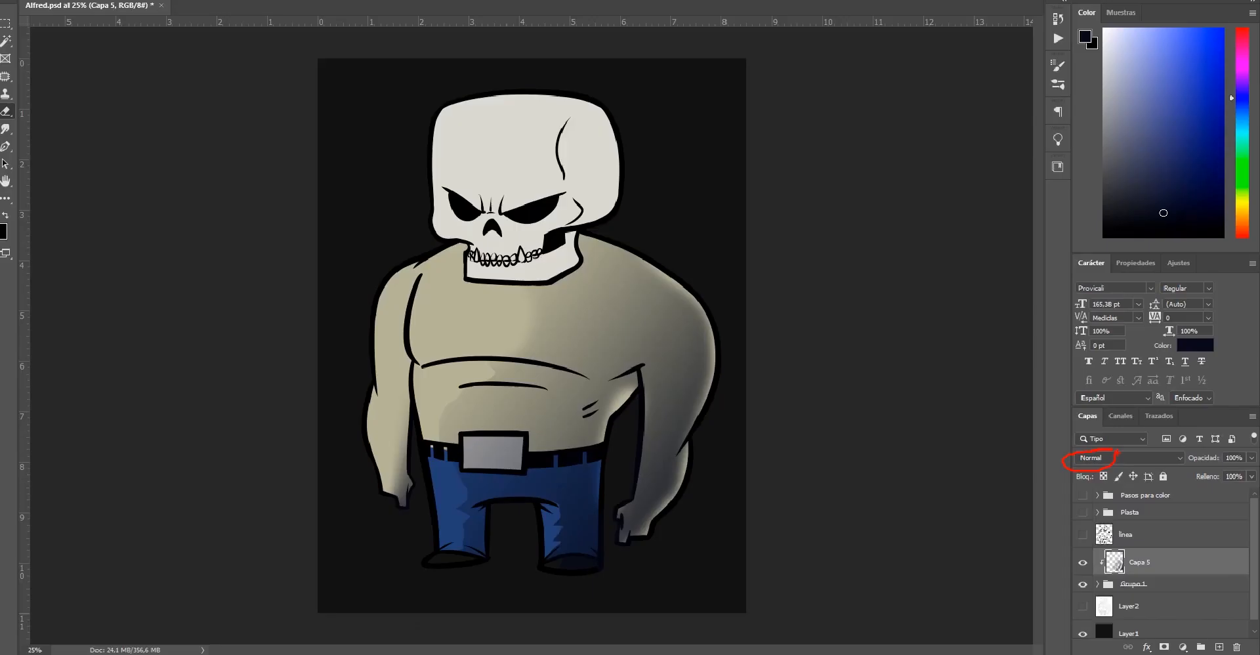
Set the body shading layer Capa 5 to the Multiplicar blend mode at 67% opacity
{"action": "left_click", "coordinate": [1162, 466]}
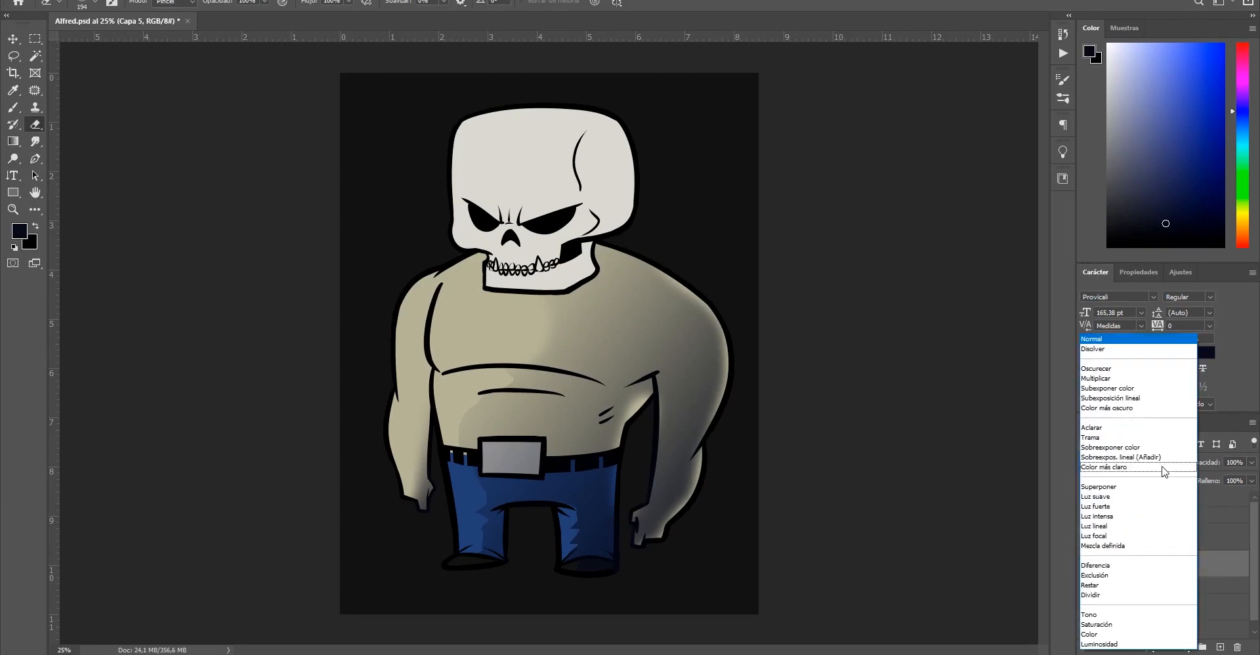
{"action": "left_click", "coordinate": [1094, 387]}
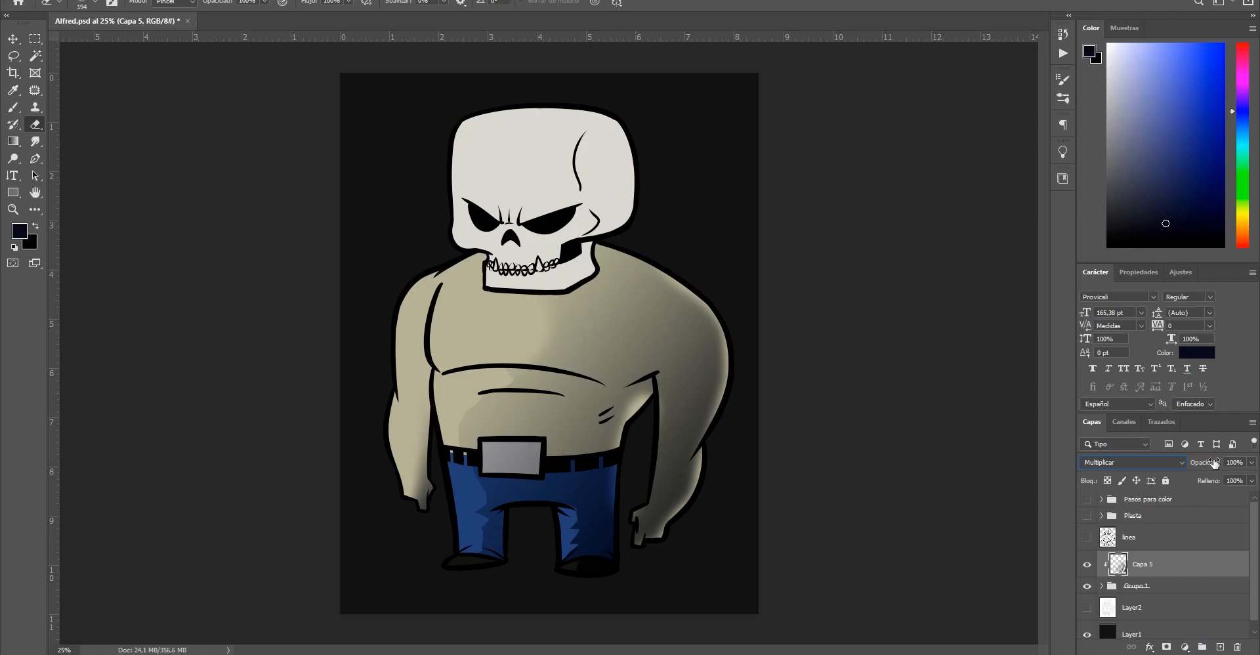
{"action": "mouse_move", "coordinate": [1204, 468]}
{"action": "left_mouse_down"}
{"action": "mouse_move", "coordinate": [1157, 484]}
{"action": "mouse_move", "coordinate": [1189, 478]}
{"action": "left_mouse_up"}
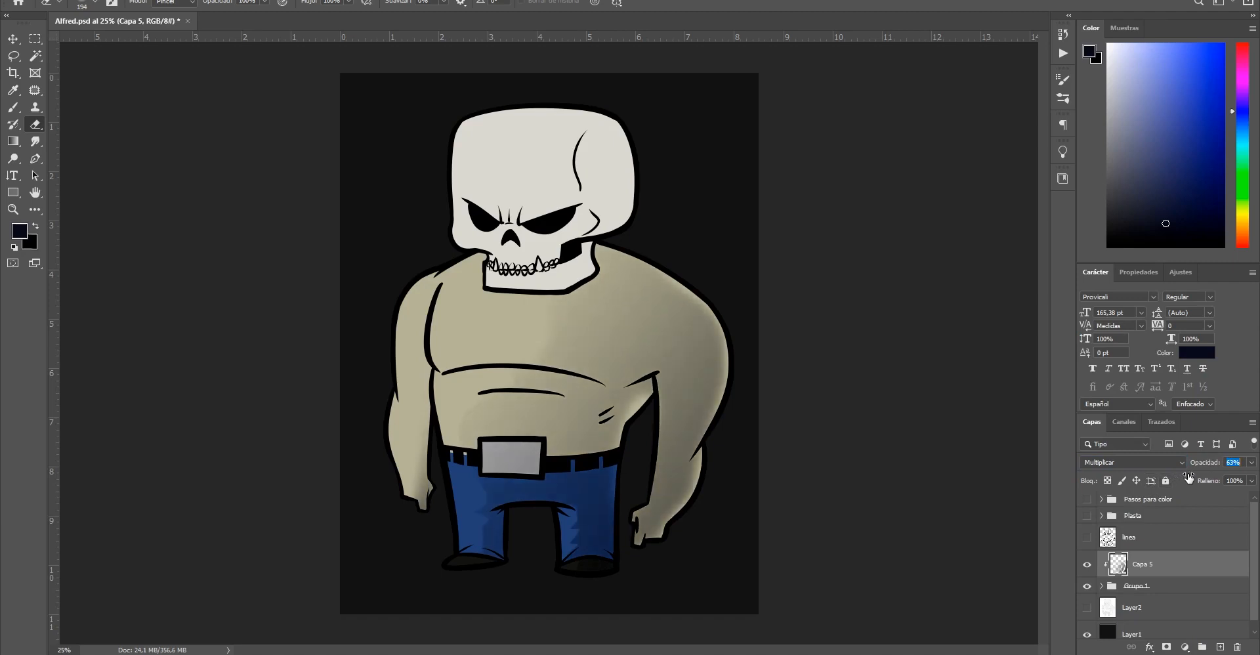
{"action": "left_click_drag", "start_coordinate": [1197, 467], "coordinate": [1197, 467]}
{"action": "left_click", "coordinate": [803, 532], "text": "alt"}
{"action": "left_click", "coordinate": [656, 459], "text": "alt"}
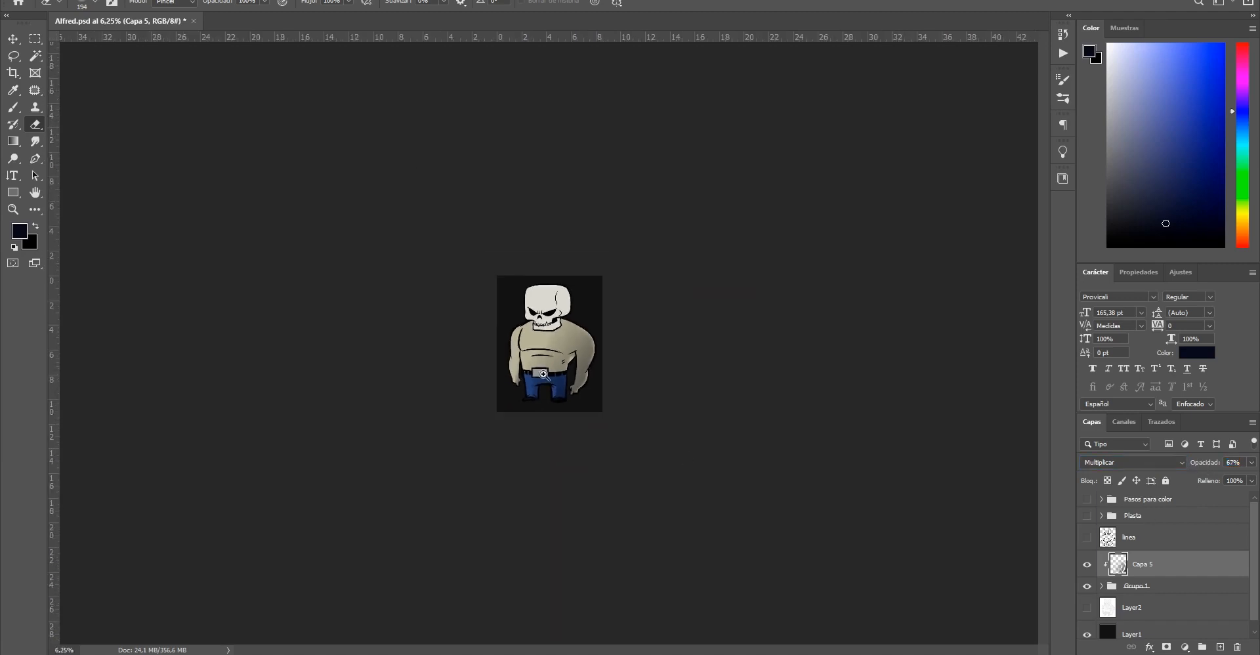
{"action": "left_click", "coordinate": [544, 375], "text": "ctrl"}
{"action": "left_click", "coordinate": [610, 398], "text": "ctrl"}
{"action": "left_click", "coordinate": [611, 399], "text": "ctrl"}
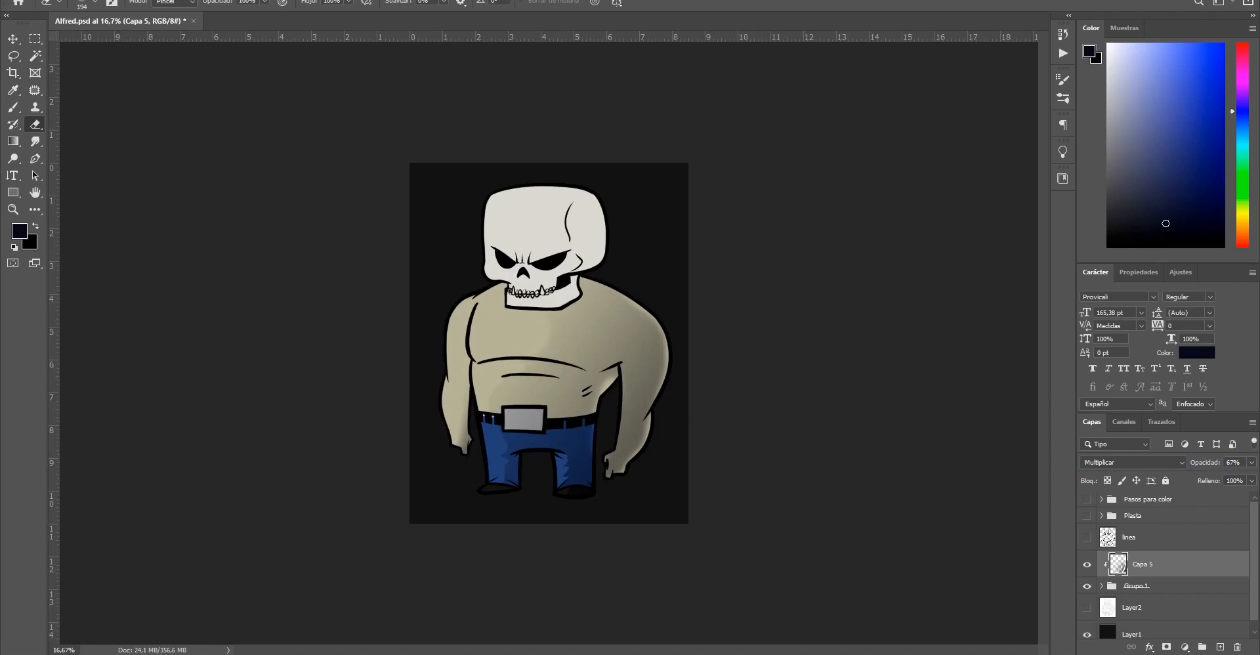
Add a new layer above Capa 5 and clip it to the character group
{"action": "left_click", "coordinate": [1220, 647]}
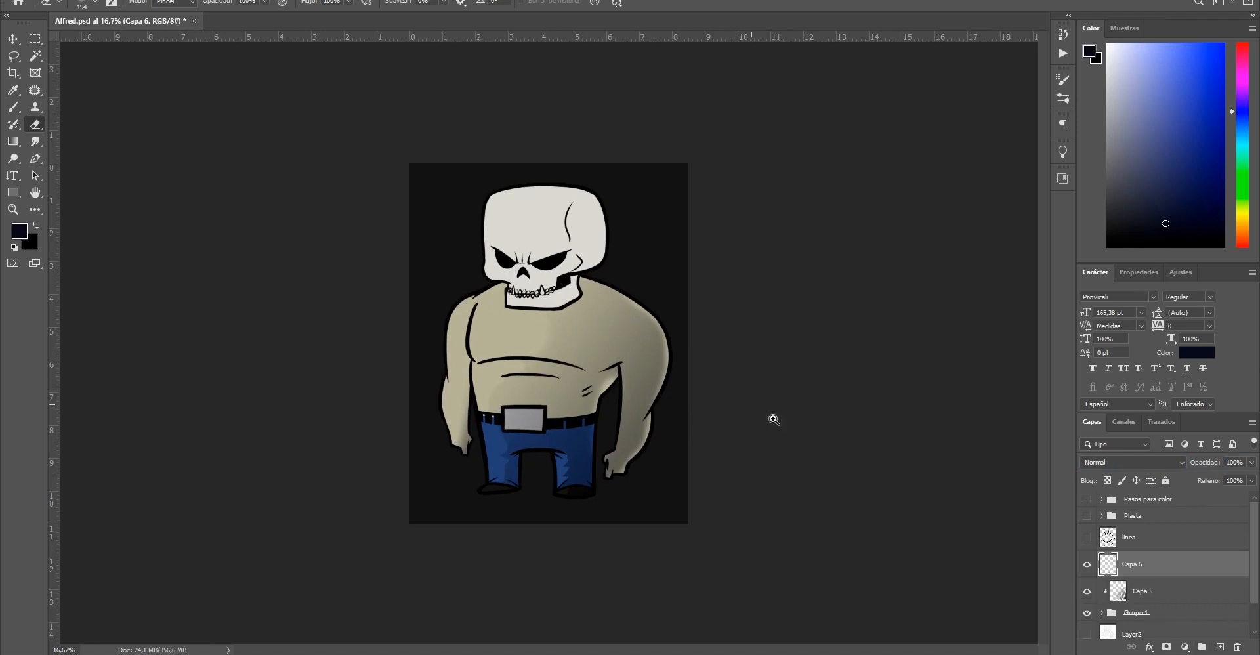
{"action": "left_click", "coordinate": [1190, 574], "text": "alt"}
{"action": "left_click", "coordinate": [790, 410], "text": "ctrl"}
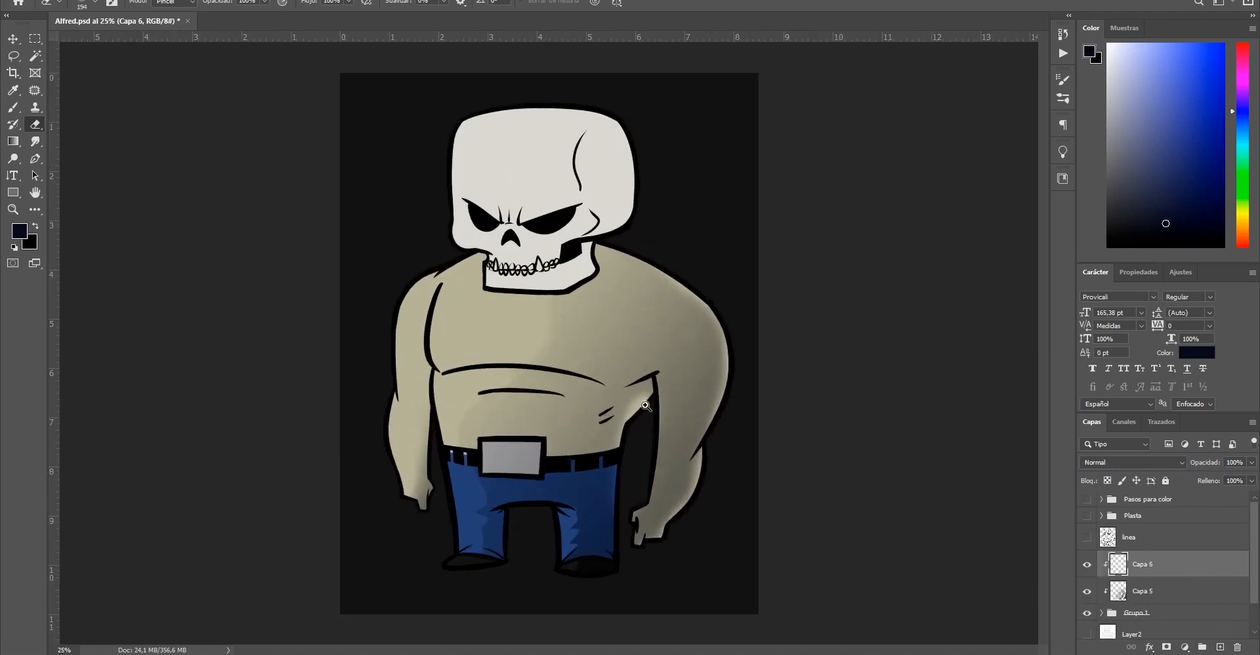
Lasso the shadow side of the skull, following the temple crack and cheek line down around the rear half of the jaw
{"action": "left_click", "coordinate": [614, 367], "text": "ctrl"}
{"action": "left_click_drag", "start_coordinate": [598, 296], "coordinate": [600, 420]}
{"action": "key", "text": "l"}
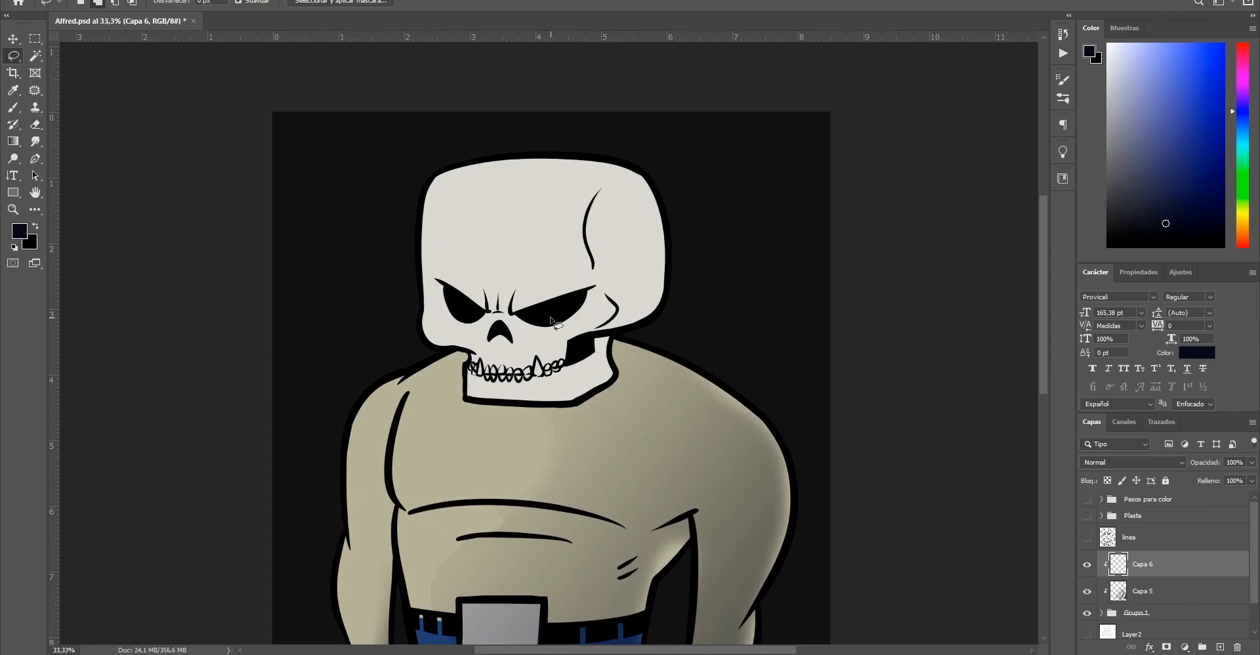
{"action": "left_click_drag", "start_coordinate": [564, 345], "coordinate": [609, 320]}
{"action": "mouse_move", "coordinate": [589, 211]}
{"action": "left_mouse_down"}
{"action": "mouse_move", "coordinate": [659, 172]}
{"action": "mouse_move", "coordinate": [725, 285]}
{"action": "mouse_move", "coordinate": [658, 330]}
{"action": "left_mouse_up"}
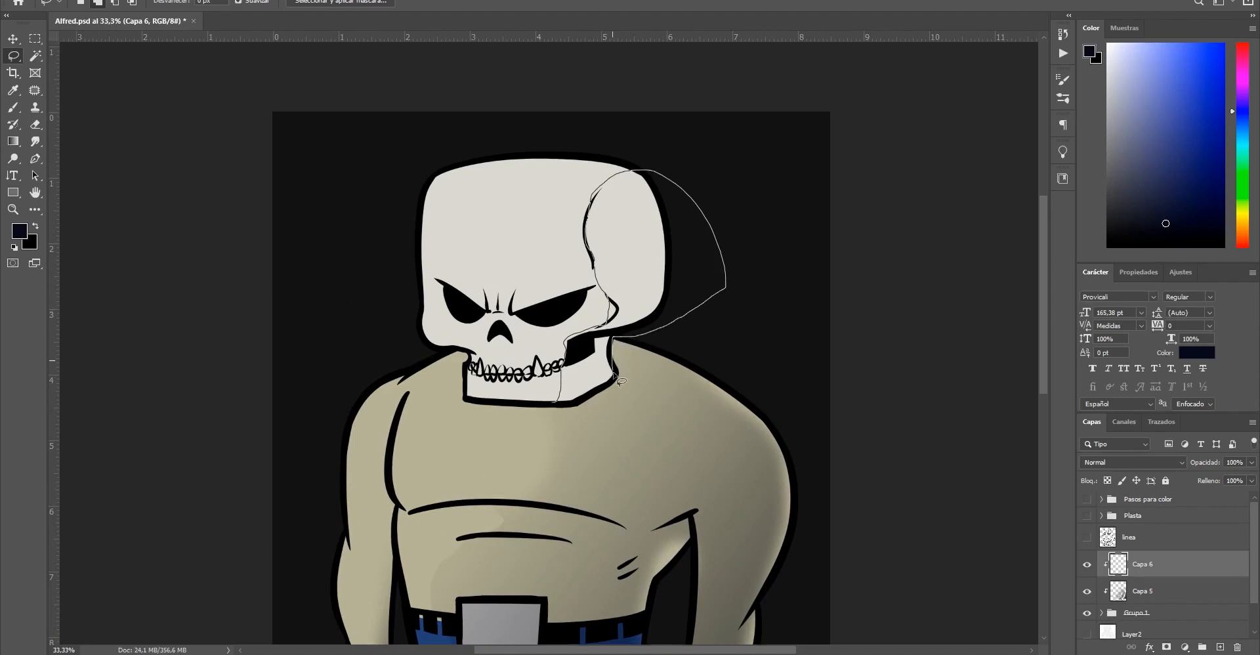
{"action": "left_click_drag", "start_coordinate": [553, 409], "coordinate": [555, 407]}
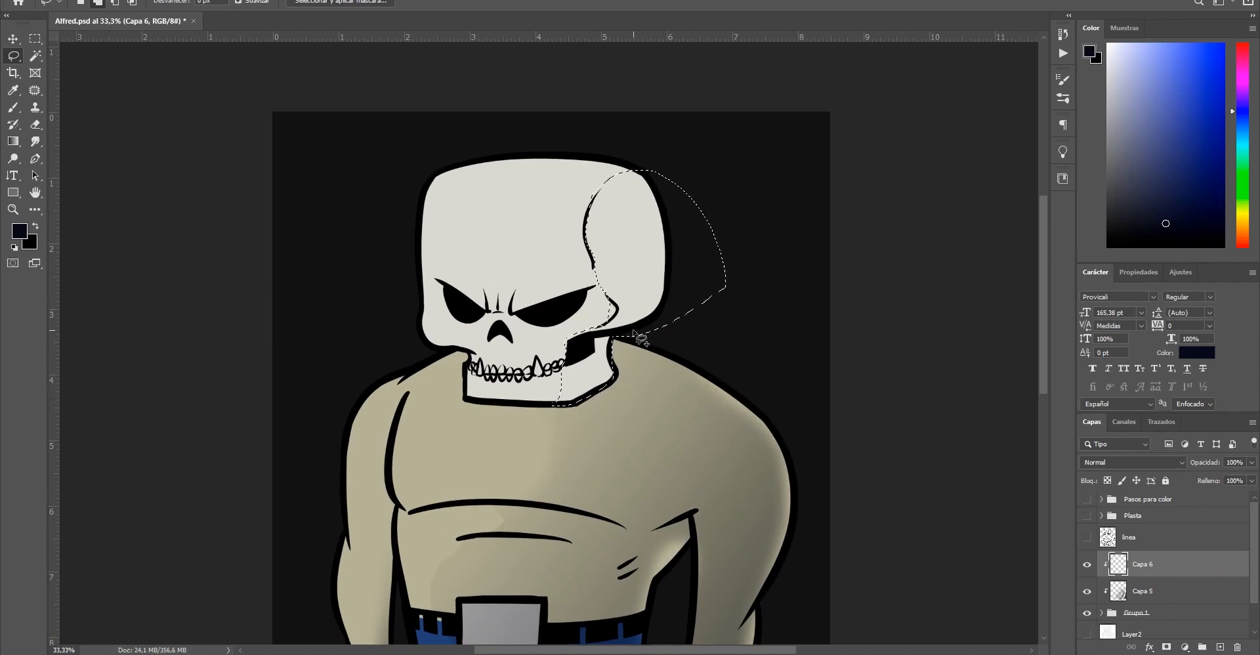
Sample the skull's bone colour, darken it to a mid grey, fill the selection with a gradient fading to transparent, and deselect
{"action": "key", "text": "g"}
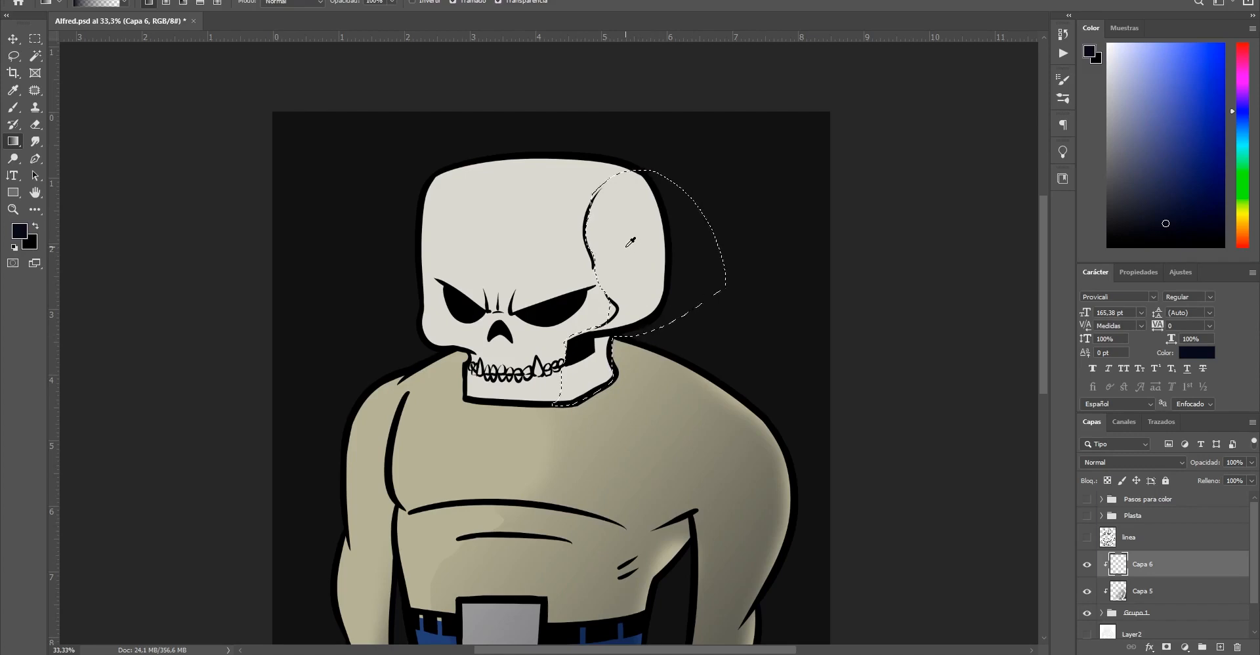
{"action": "left_click", "coordinate": [538, 234], "text": "alt"}
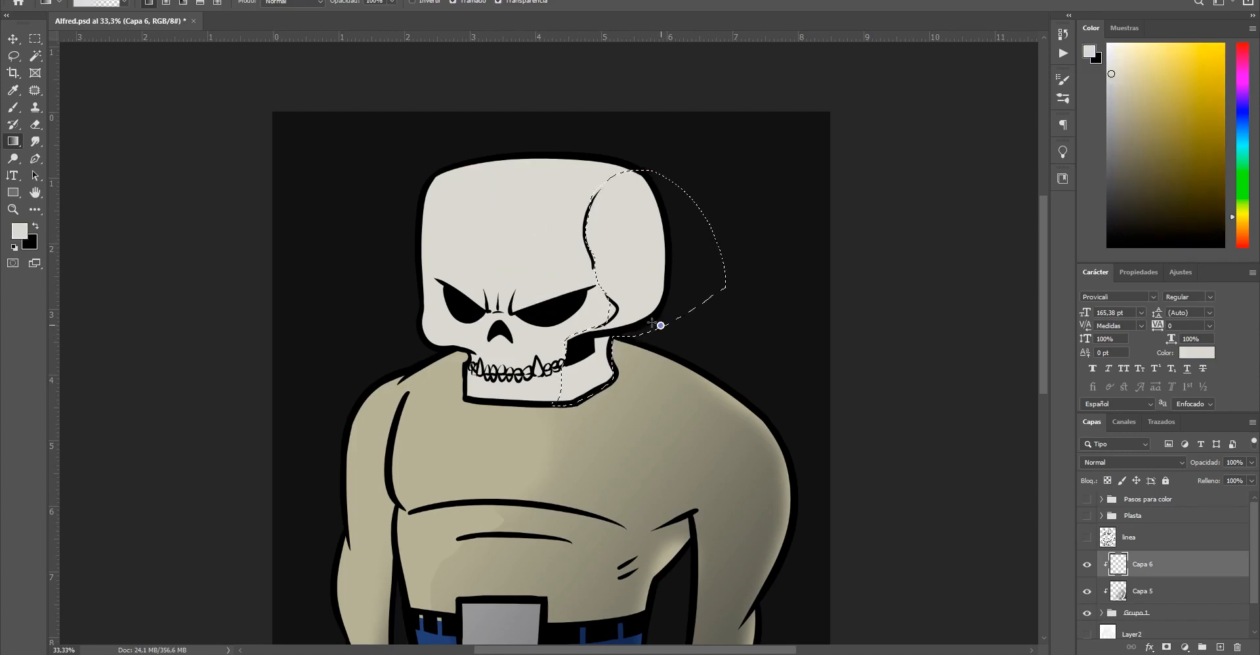
{"action": "left_click_drag", "start_coordinate": [659, 326], "coordinate": [510, 241]}
{"action": "key", "text": "ctrl+z"}
{"action": "left_click", "coordinate": [1115, 102]}
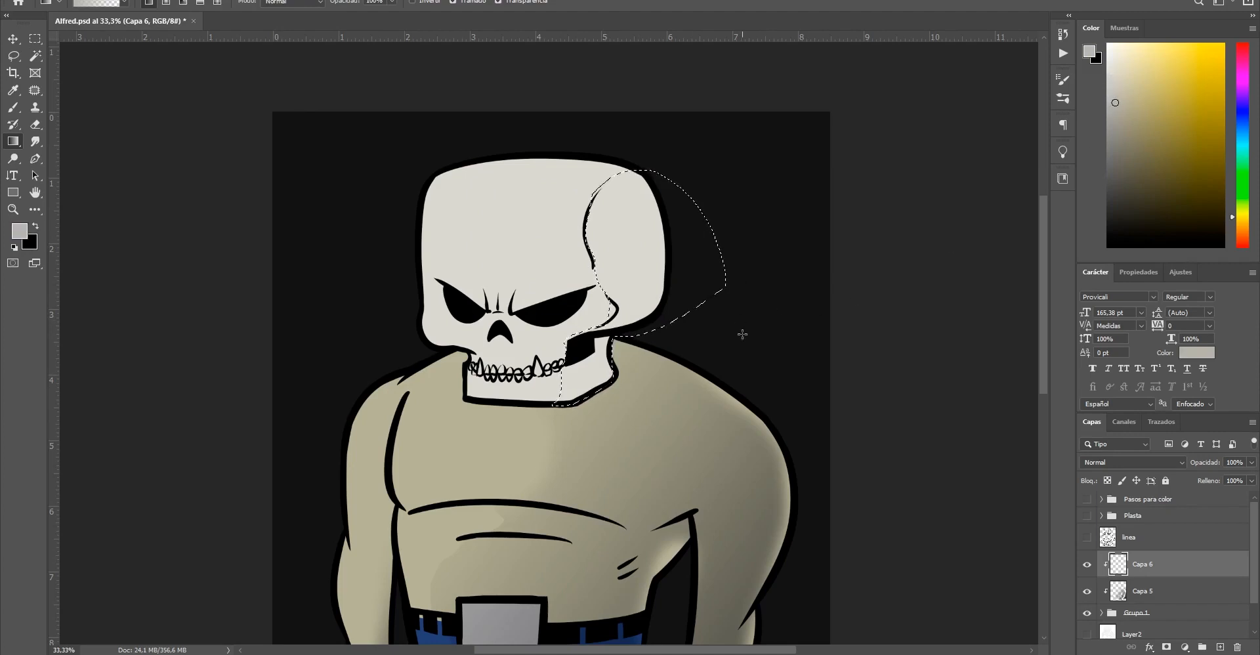
{"action": "left_click_drag", "start_coordinate": [724, 350], "coordinate": [467, 265]}
{"action": "key", "text": "ctrl+z"}
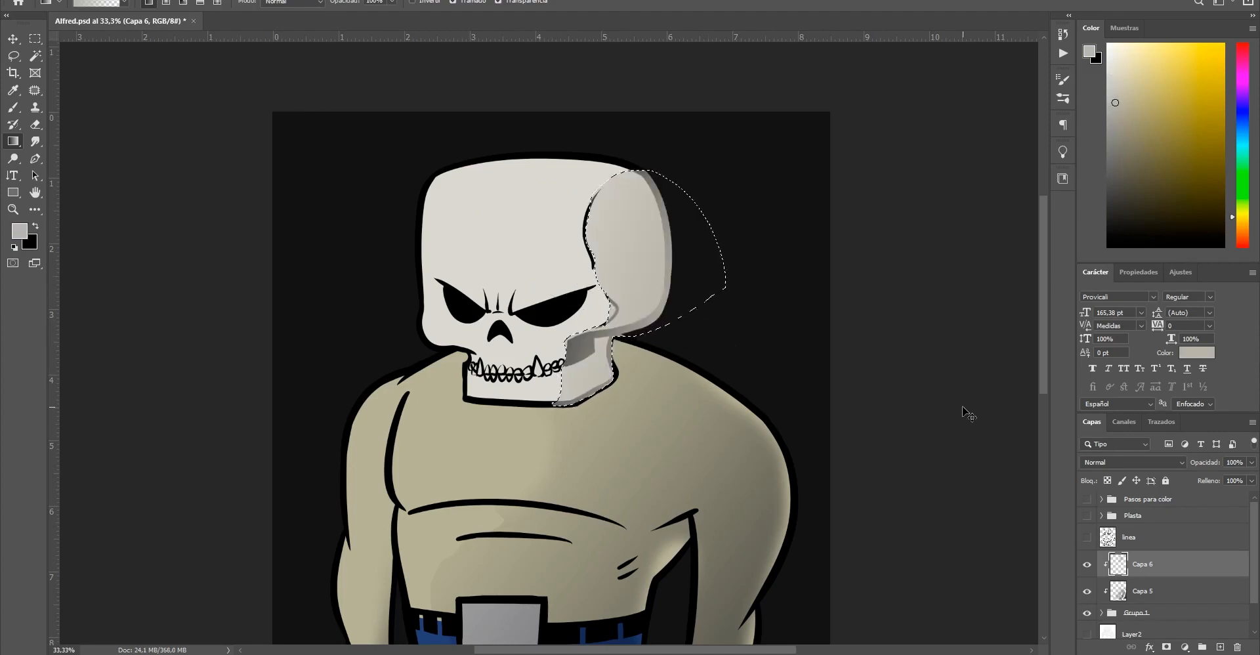
{"action": "key", "text": "ctrl+d"}
Set the skull shading layer's blend mode to Multiplicar
{"action": "key", "text": "ctrl+minus"}
{"action": "left_click_drag", "start_coordinate": [520, 373], "coordinate": [544, 378]}
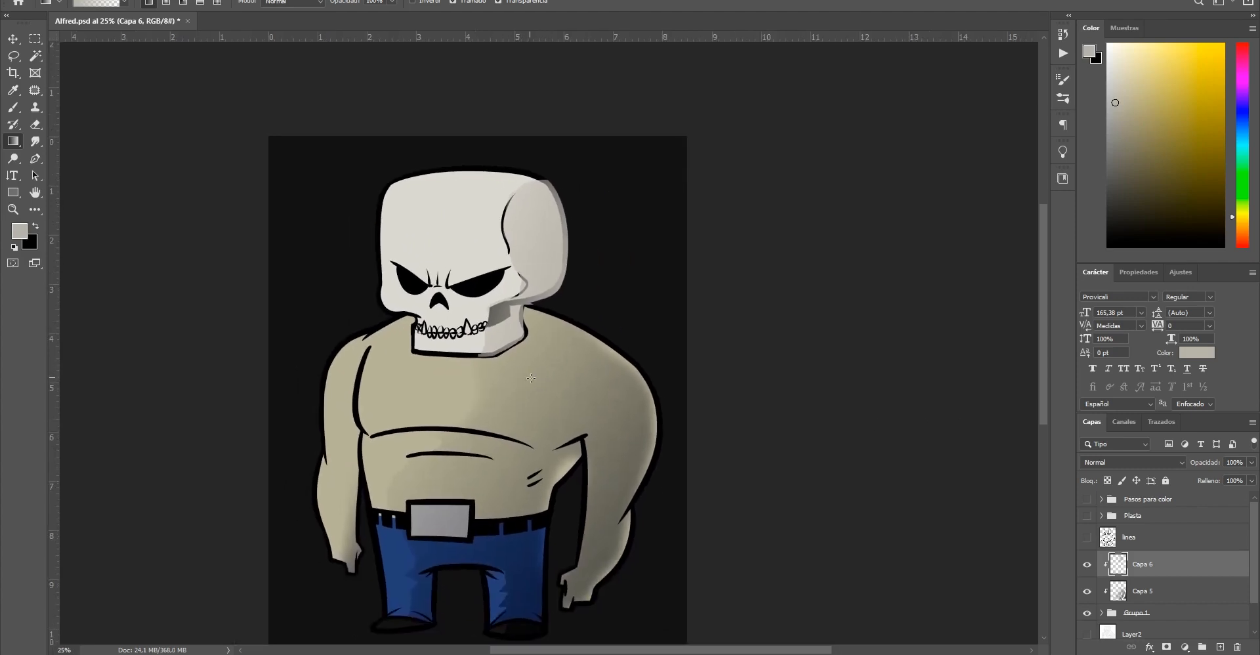
{"action": "key", "text": "v"}
{"action": "left_click", "coordinate": [1159, 463]}
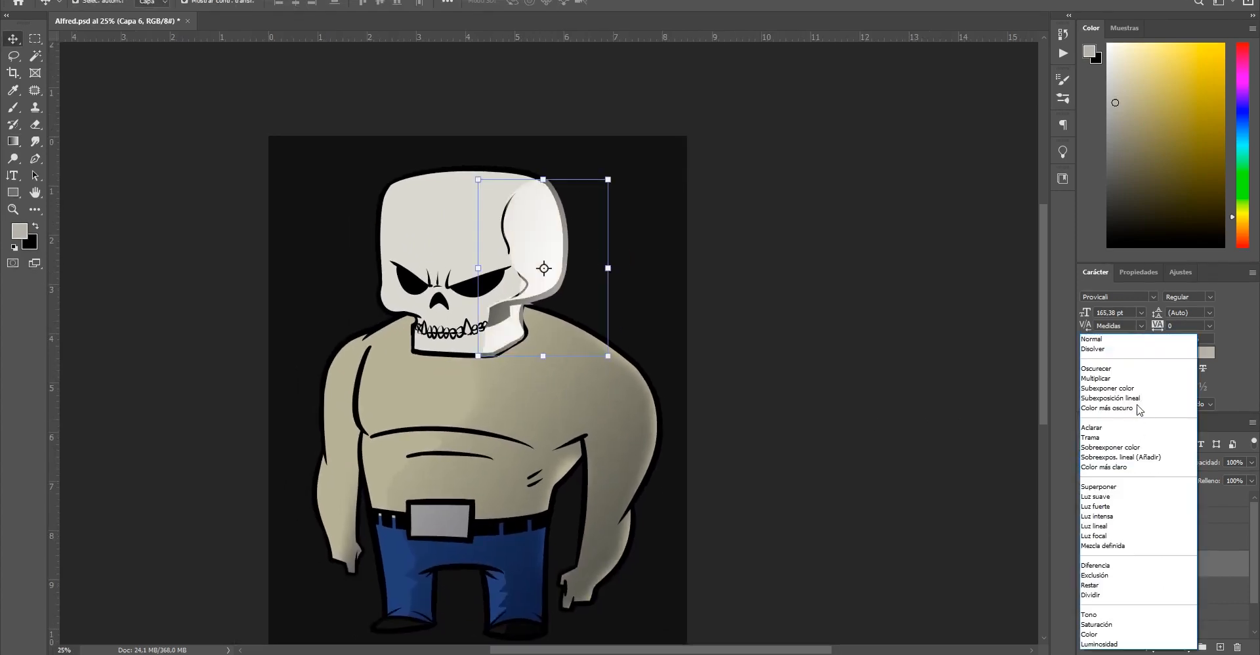
{"action": "left_click", "coordinate": [1108, 380]}
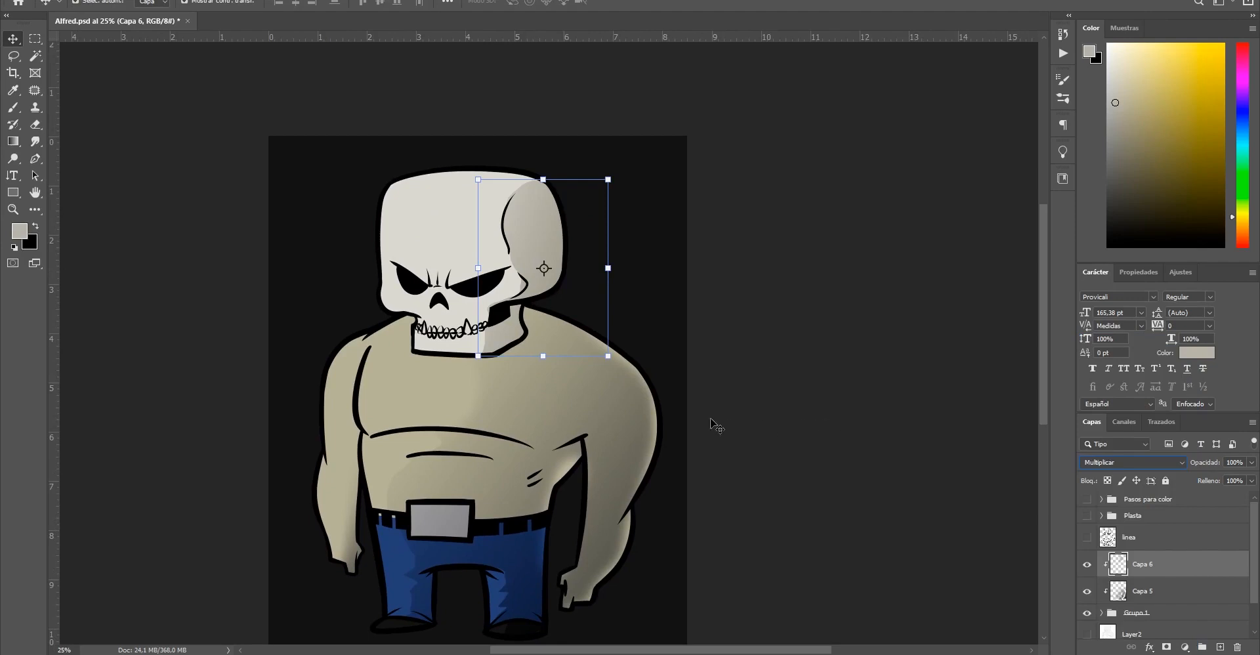
{"action": "left_click", "coordinate": [769, 447]}
{"action": "left_click", "coordinate": [674, 449], "text": "alt"}
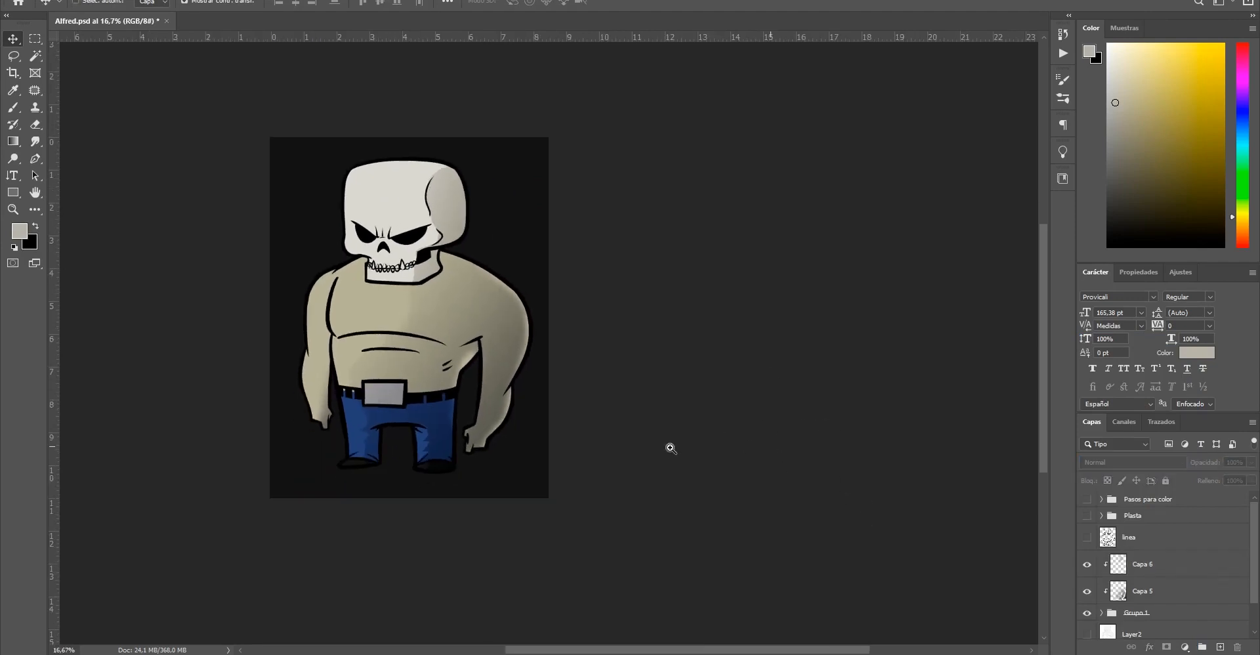
{"action": "left_click_drag", "start_coordinate": [317, 363], "coordinate": [387, 380]}
{"action": "left_click", "coordinate": [452, 344]}
{"action": "left_click", "coordinate": [500, 402]}
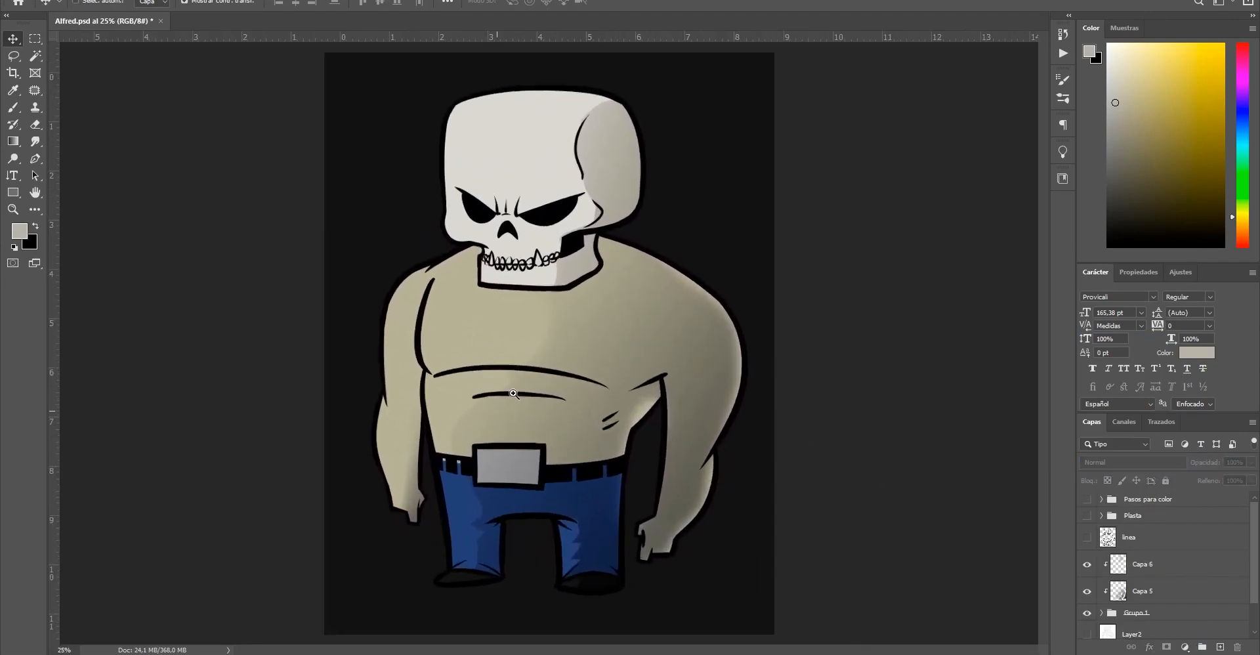
Softly erase the skull shading on Capa 6 along the outer rim of the head with the 194 px eraser
{"action": "left_click", "coordinate": [1171, 574]}
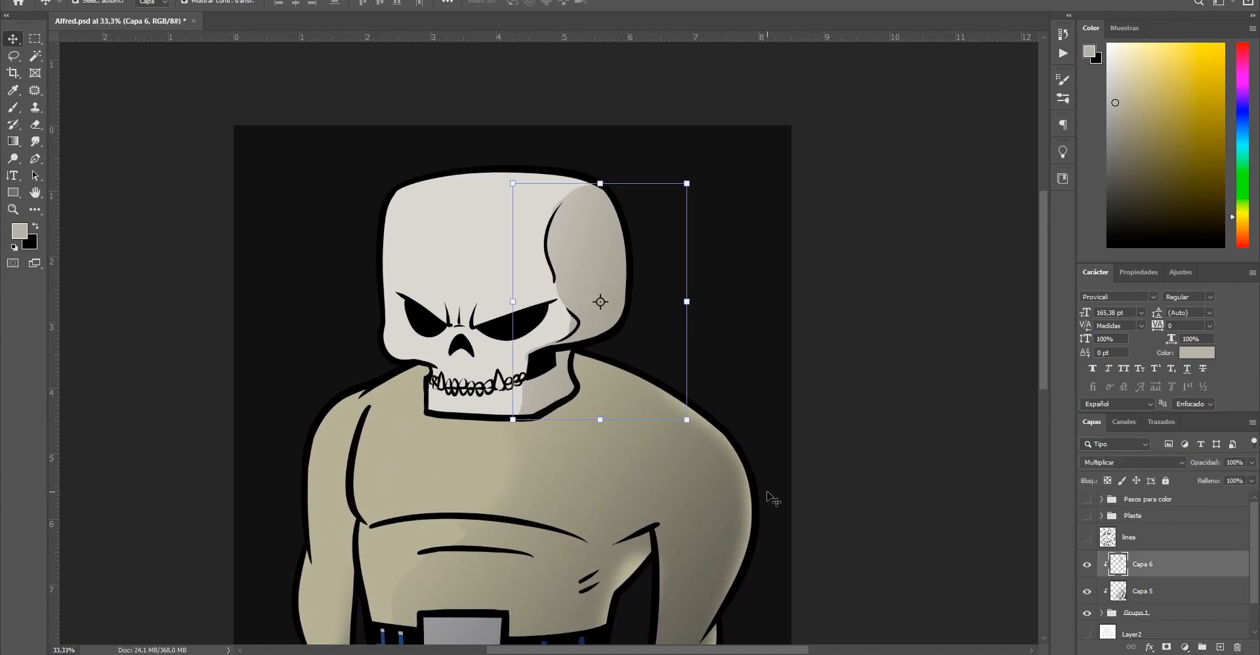
{"action": "key", "text": "e"}
{"action": "key", "text": "alt+e"}
{"action": "key", "text": "Escape"}
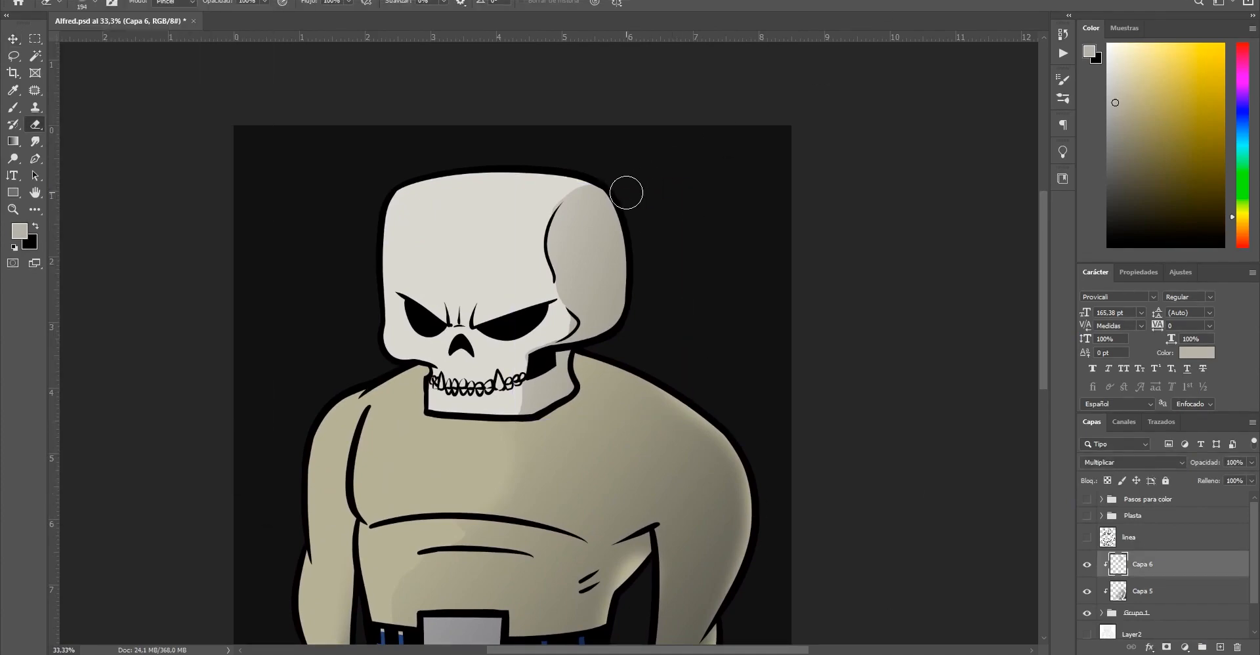
{"action": "mouse_move", "coordinate": [628, 197]}
{"action": "left_mouse_down"}
{"action": "mouse_move", "coordinate": [636, 285]}
{"action": "mouse_move", "coordinate": [624, 317]}
{"action": "mouse_move", "coordinate": [641, 278]}
{"action": "mouse_move", "coordinate": [630, 211]}
{"action": "mouse_move", "coordinate": [606, 177]}
{"action": "mouse_move", "coordinate": [640, 242]}
{"action": "mouse_move", "coordinate": [601, 181]}
{"action": "left_mouse_up"}
{"action": "left_click", "coordinate": [781, 354], "text": "alt"}
{"action": "left_click", "coordinate": [782, 353], "text": "alt"}
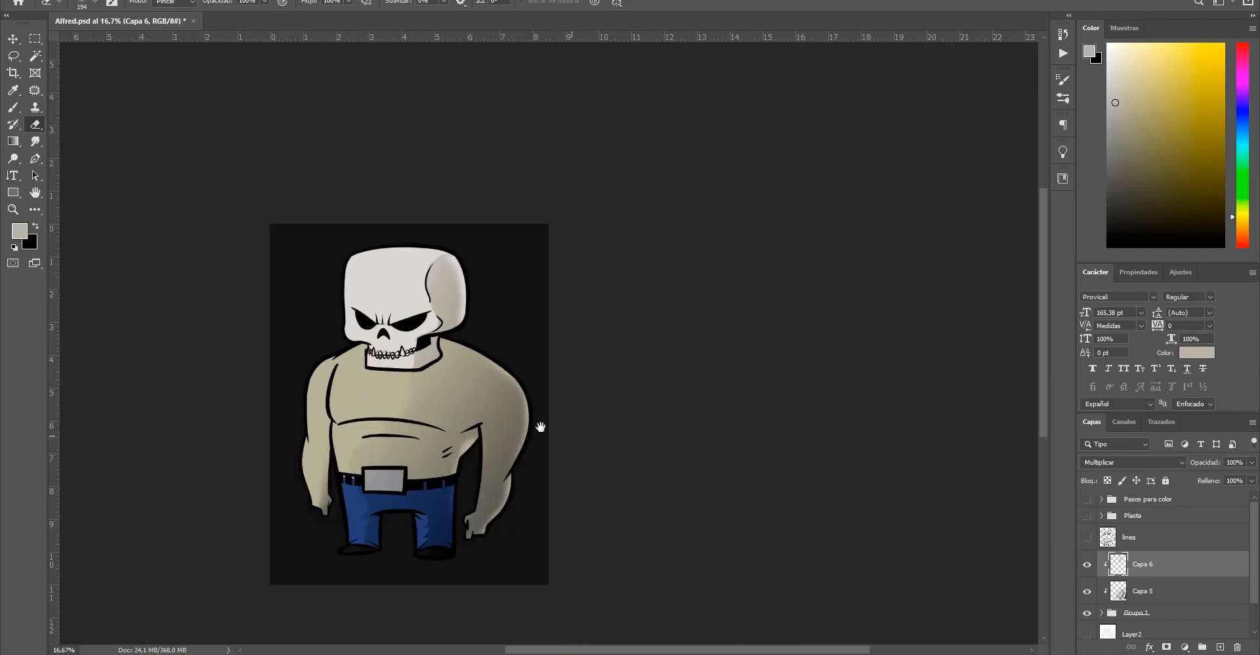
Examine the skull shading up close and at full-figure size to judge it against the body shading
{"action": "left_click_drag", "start_coordinate": [499, 429], "coordinate": [539, 597]}
{"action": "left_click", "coordinate": [591, 411], "text": "ctrl"}
{"action": "left_click", "coordinate": [590, 402], "text": "ctrl"}
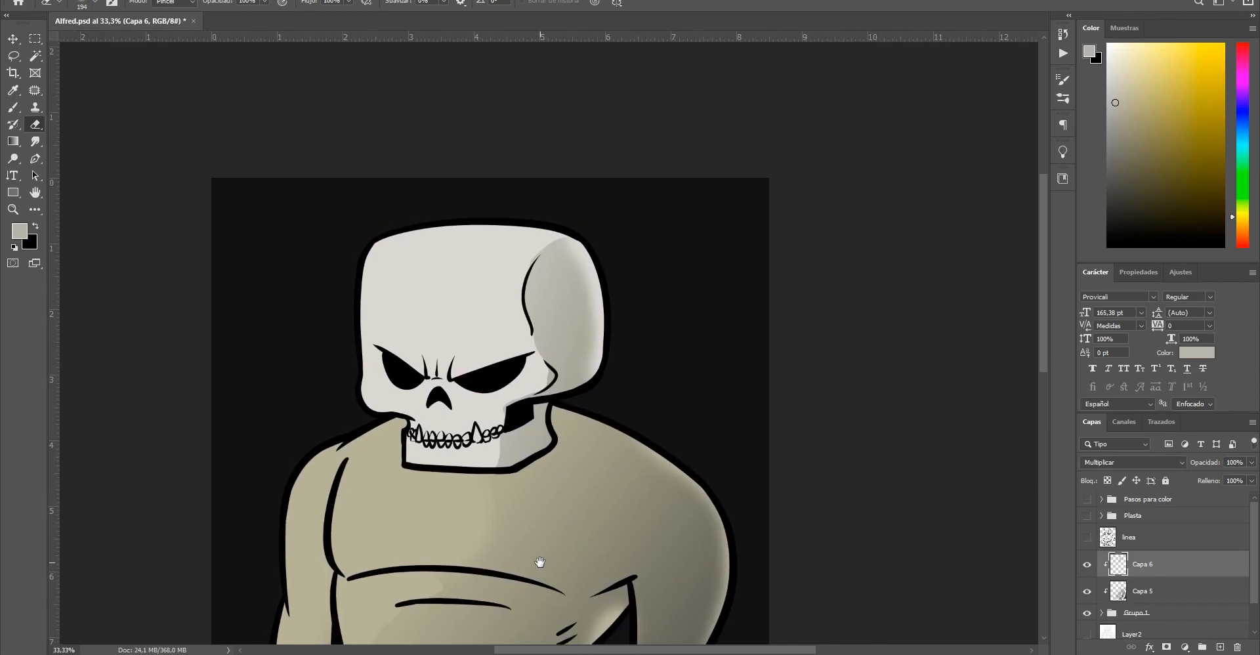
{"action": "left_click", "coordinate": [565, 425], "text": "alt"}
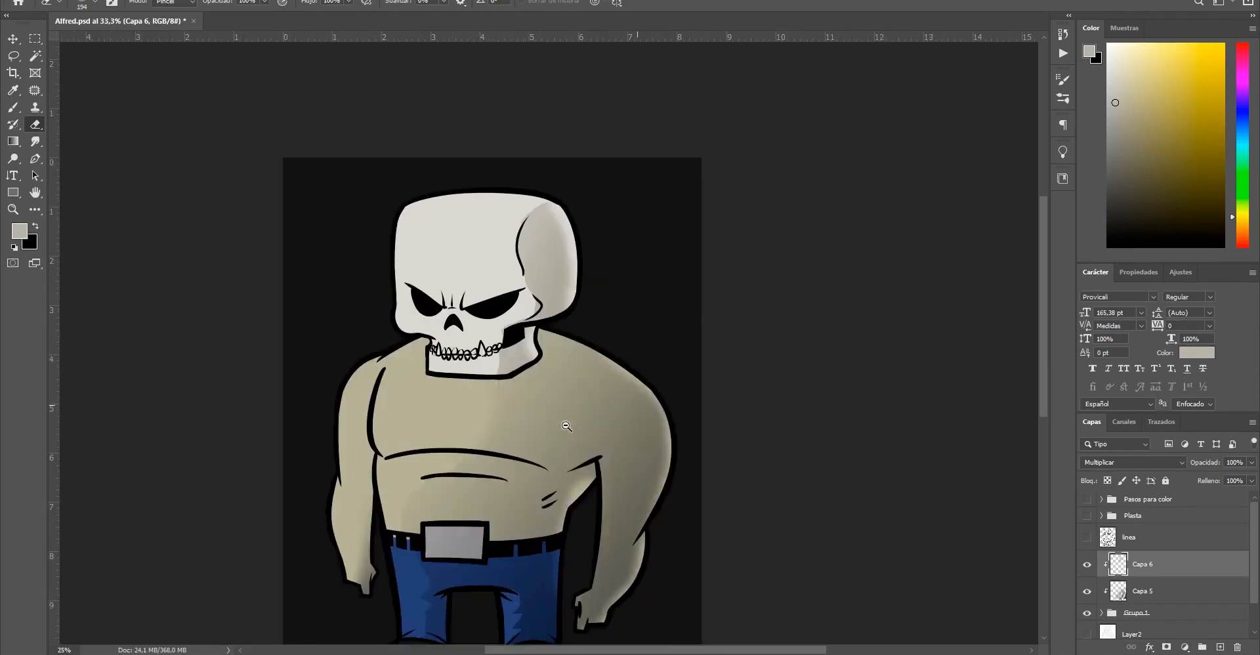
{"action": "left_click", "coordinate": [567, 426], "text": "alt"}
{"action": "left_click_drag", "start_coordinate": [598, 437], "coordinate": [632, 472]}
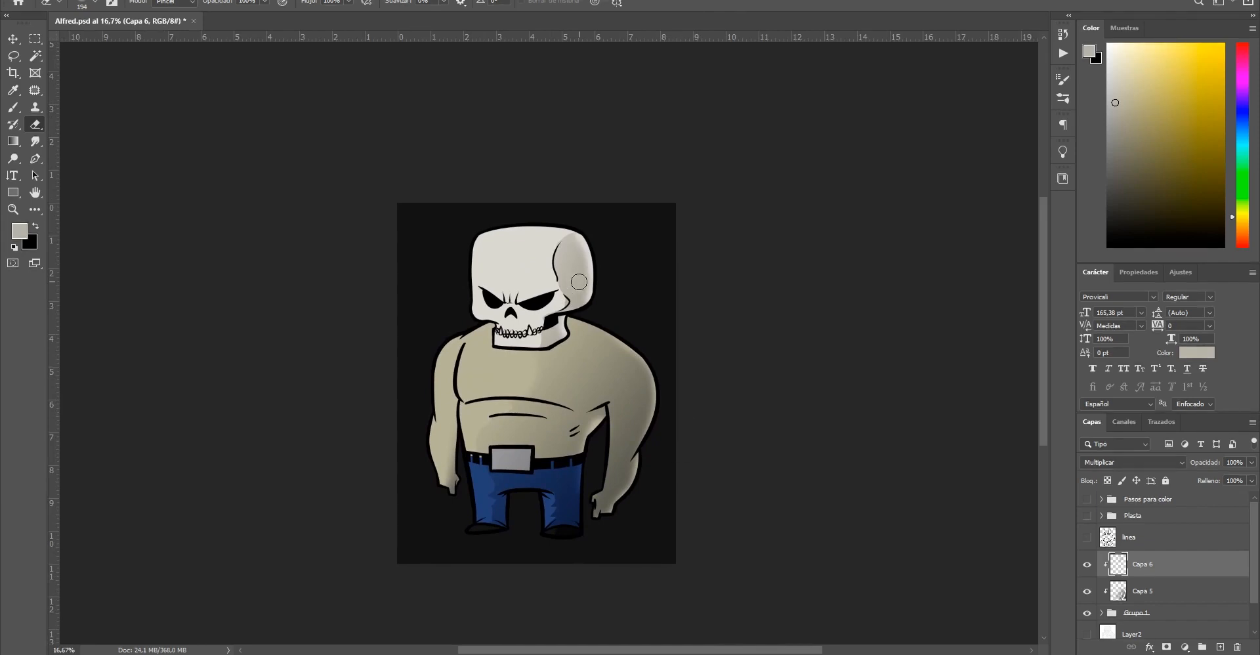
{"action": "left_click", "coordinate": [564, 359], "text": "ctrl"}
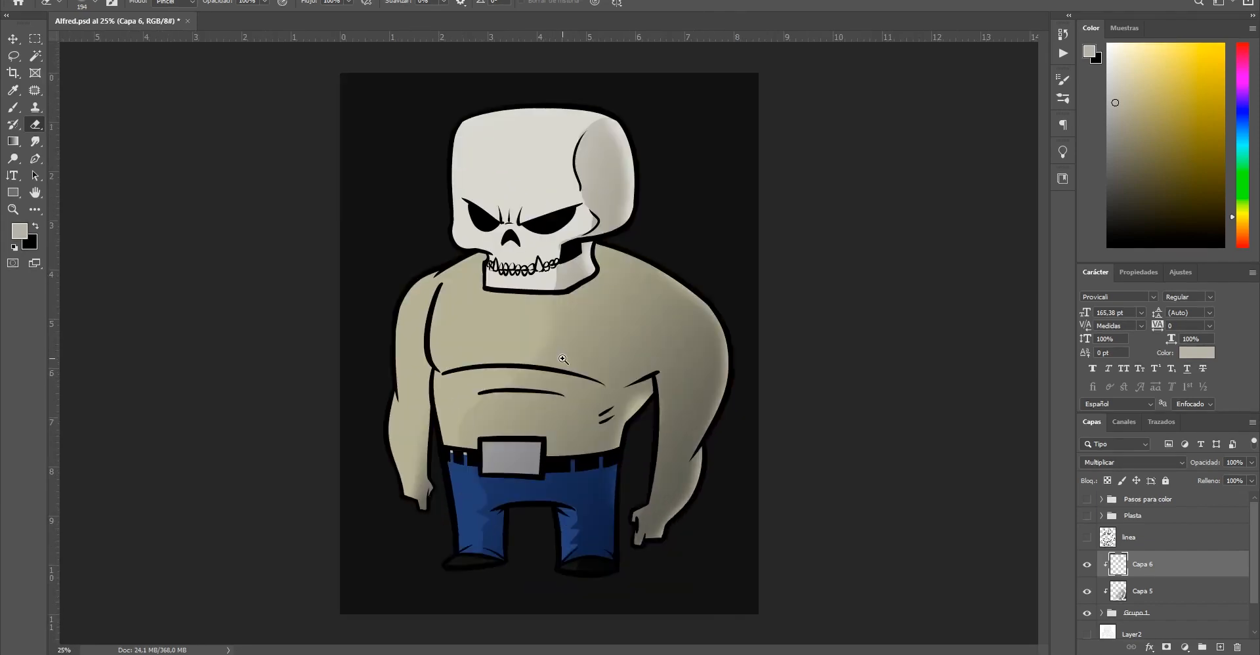
Lasso thin curved wrinkle shapes across the skull's forehead and a small area above the nose on Capa 6
{"action": "left_click", "coordinate": [525, 434], "text": "ctrl"}
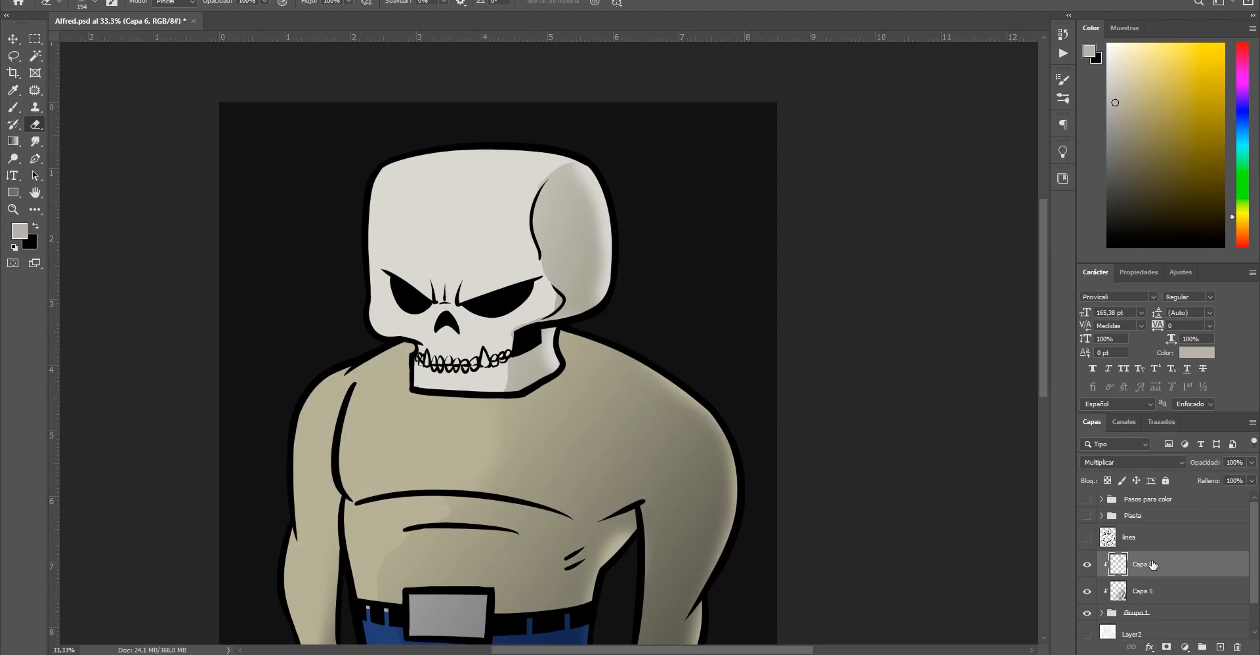
{"action": "left_click", "coordinate": [14, 57]}
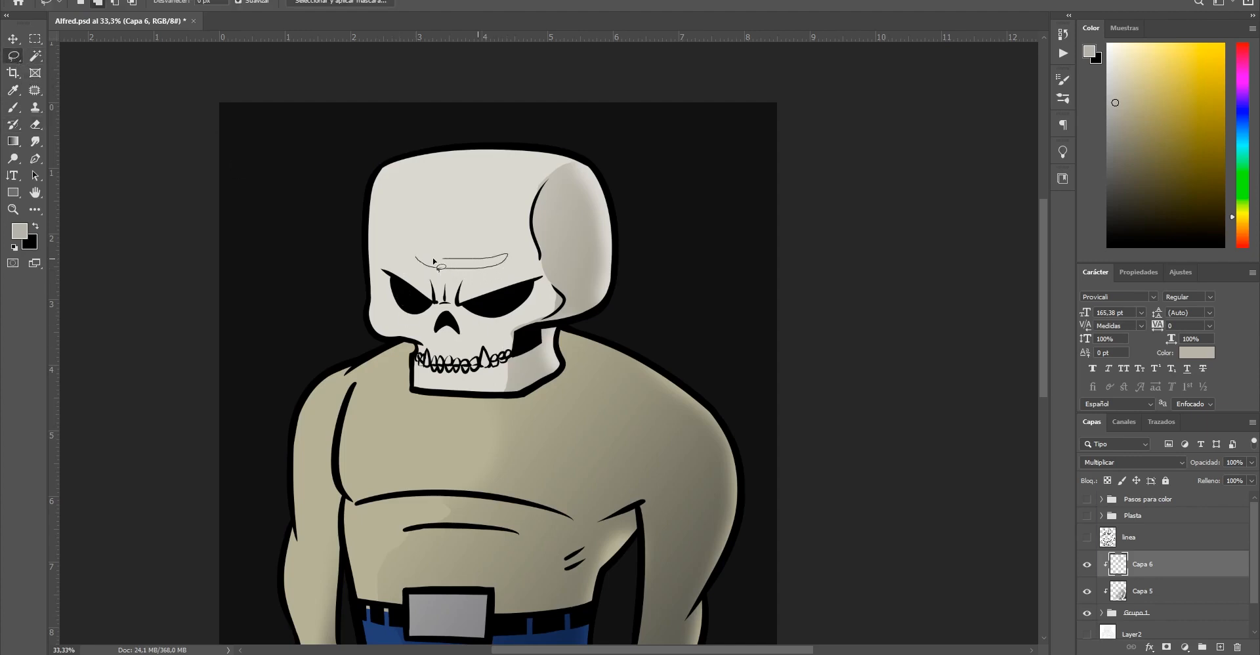
{"action": "mouse_move", "coordinate": [433, 261]}
{"action": "left_mouse_down"}
{"action": "mouse_move", "coordinate": [420, 258]}
{"action": "mouse_move", "coordinate": [486, 245]}
{"action": "mouse_move", "coordinate": [426, 247]}
{"action": "left_mouse_up"}
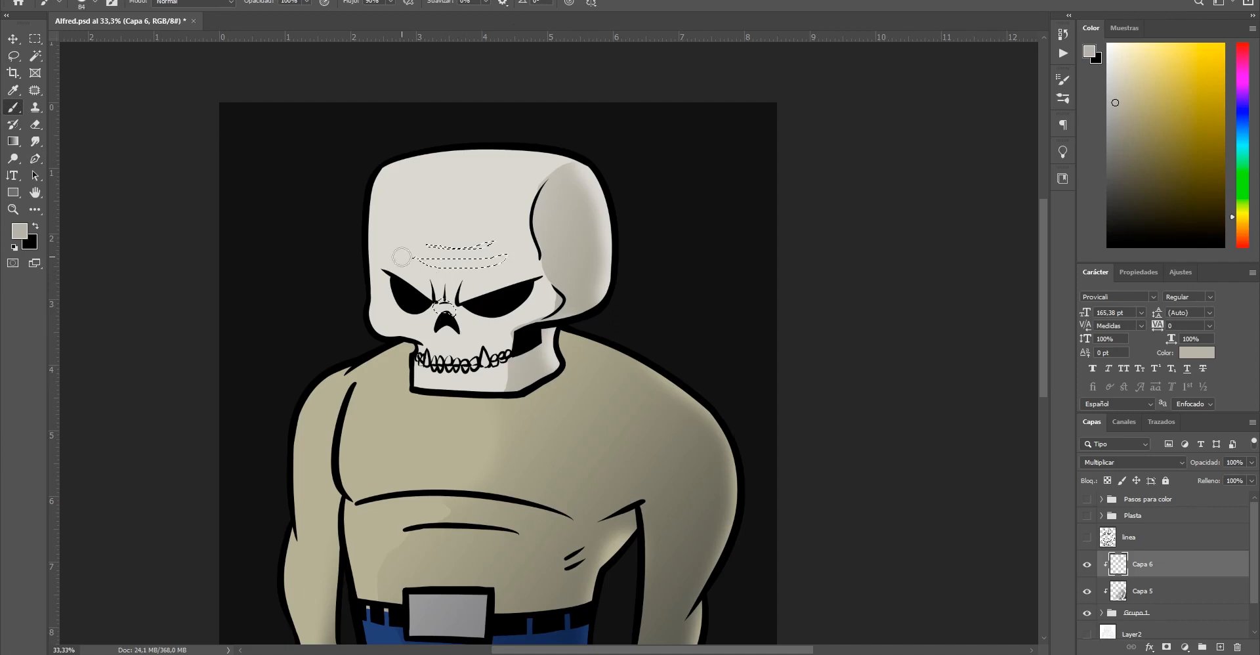
Try painting the forehead wrinkle and nose selections on Capa 6 with the hard brush in solid grey-beige
{"action": "mouse_move", "coordinate": [402, 256]}
{"action": "left_mouse_down"}
{"action": "mouse_move", "coordinate": [437, 260]}
{"action": "mouse_move", "coordinate": [390, 237]}
{"action": "mouse_move", "coordinate": [508, 247]}
{"action": "left_mouse_up"}
{"action": "left_click_drag", "start_coordinate": [421, 306], "coordinate": [462, 311]}
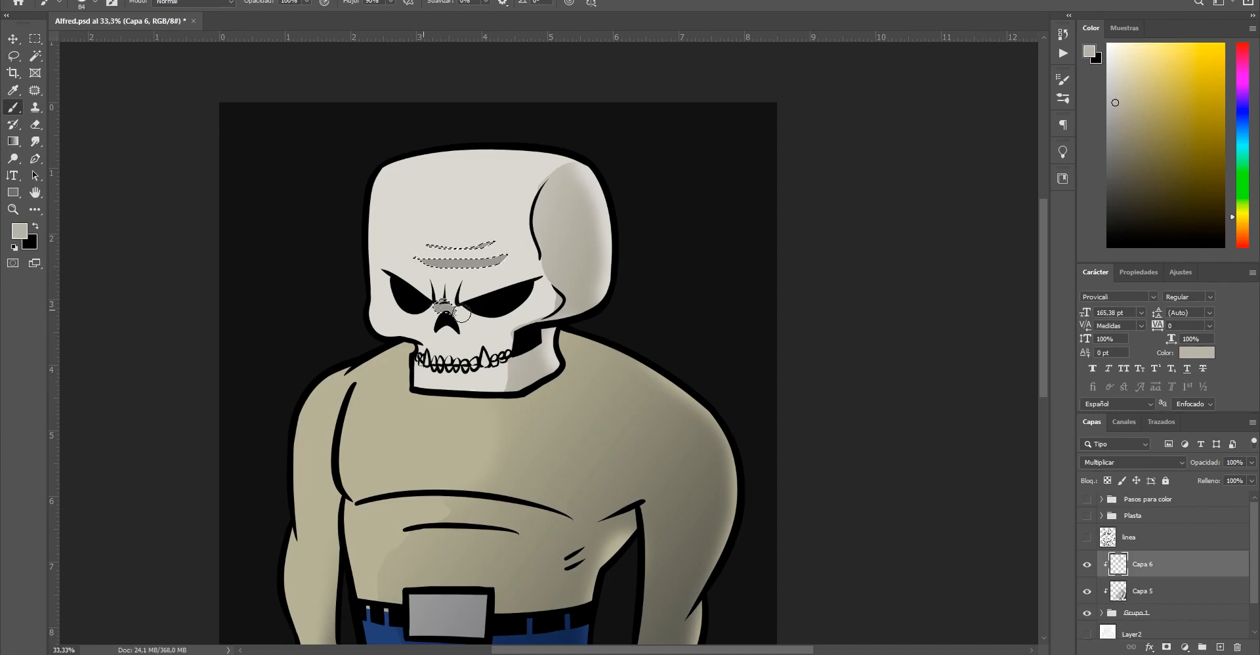
{"action": "key", "text": "ctrl+d"}
{"action": "left_click", "coordinate": [948, 308], "text": "alt"}
{"action": "left_click", "coordinate": [869, 406], "text": "alt"}
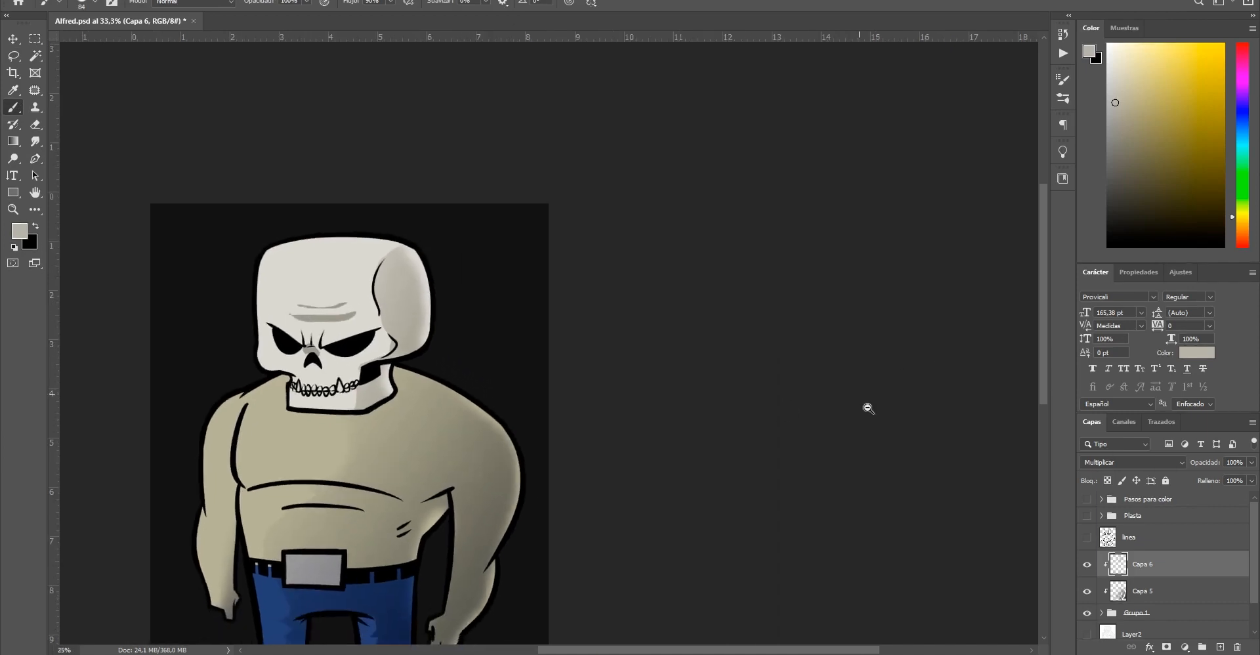
{"action": "left_click_drag", "start_coordinate": [582, 450], "coordinate": [683, 366]}
{"action": "left_click", "coordinate": [587, 275], "text": "ctrl"}
{"action": "left_click", "coordinate": [587, 275], "text": "ctrl"}
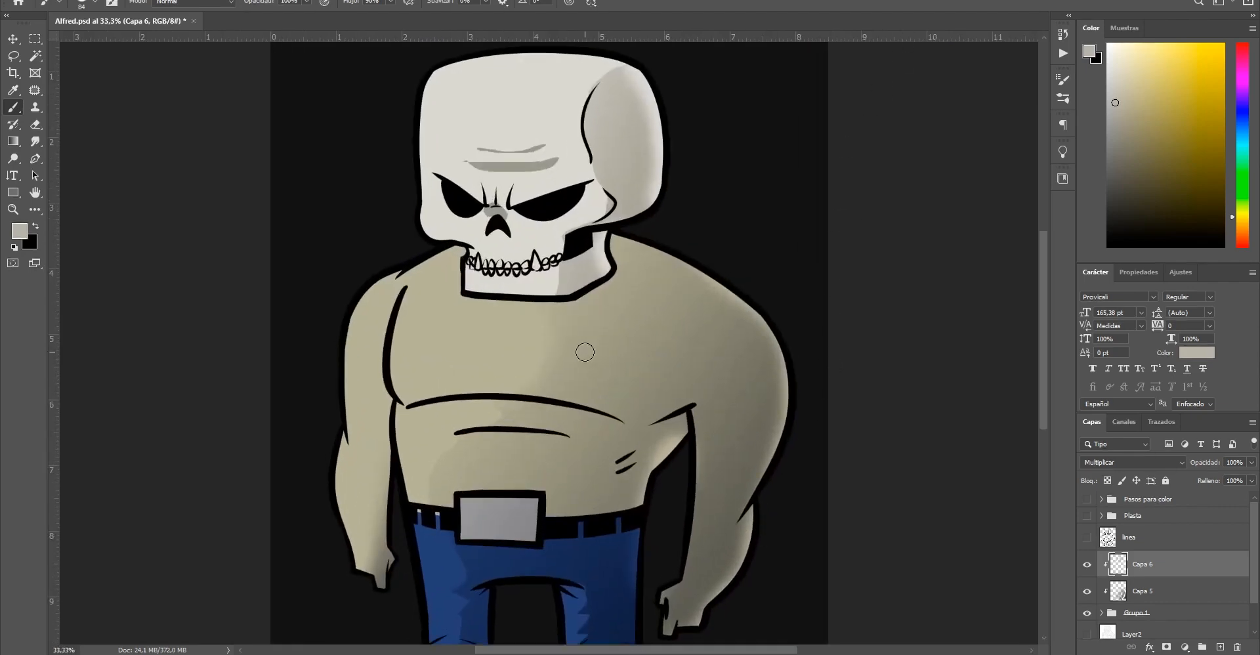
{"action": "left_click_drag", "start_coordinate": [585, 353], "coordinate": [568, 368]}
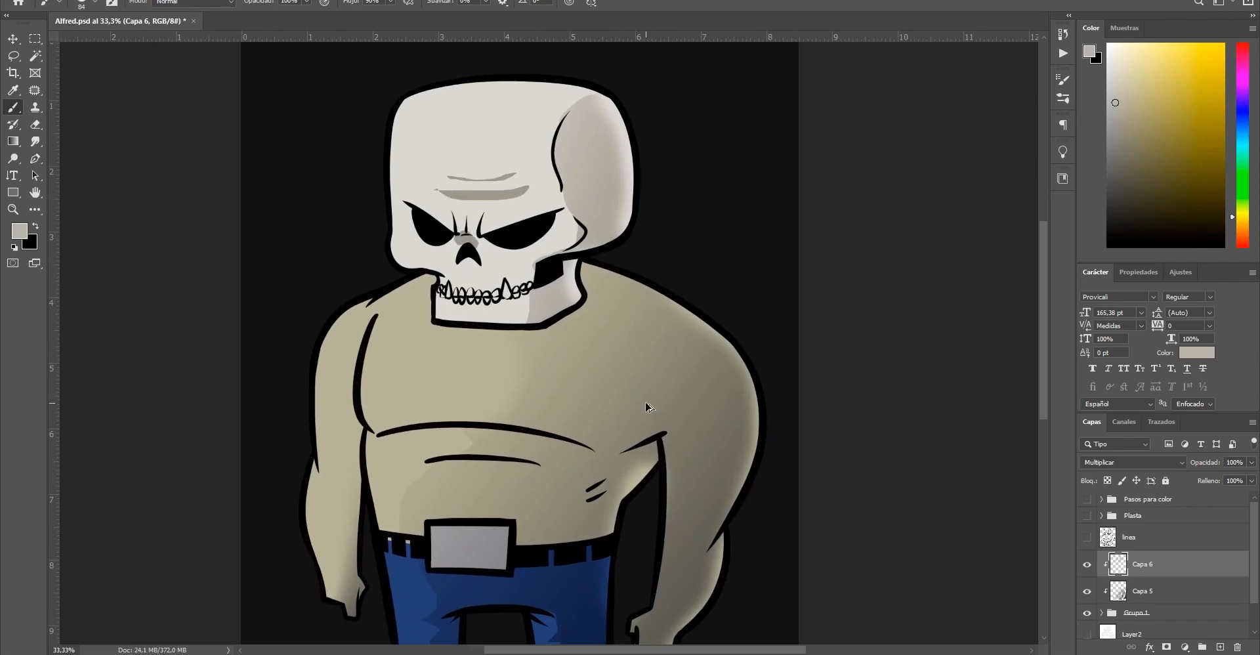
{"action": "key", "text": "ctrl+z"}
{"action": "key", "text": "ctrl+z"}
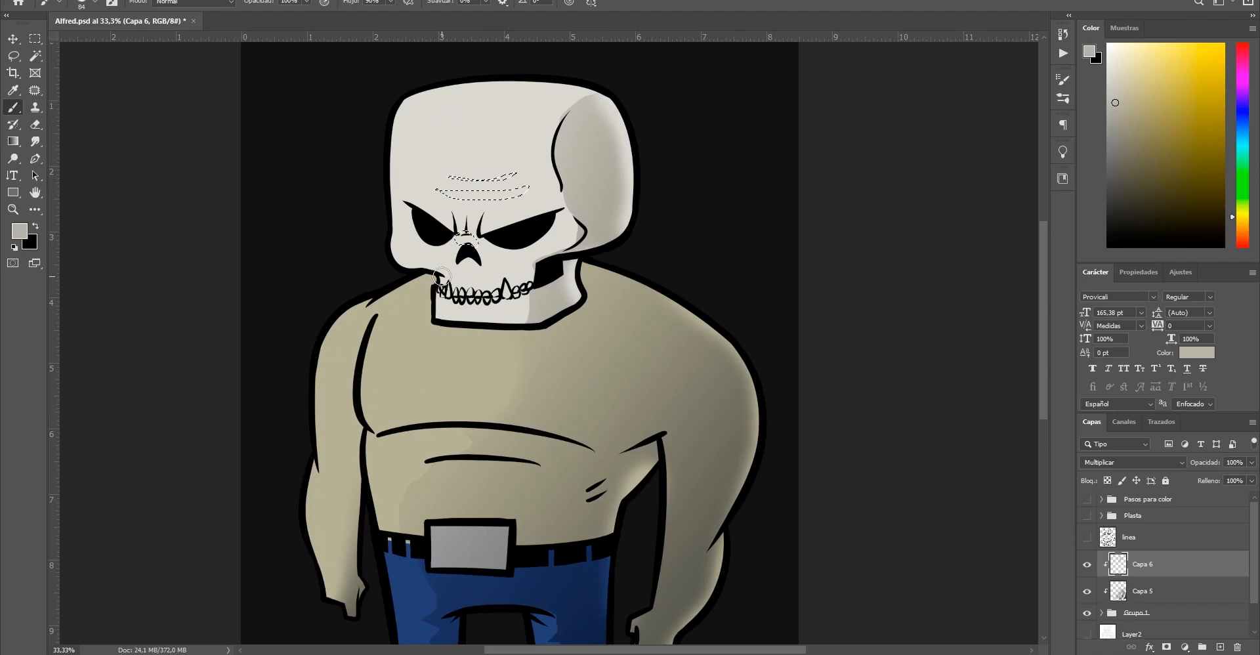
Shade the forehead wrinkle and nose selections on Capa 6 with a diagonal grey-beige gradient rising from the jaw, and deselect
{"action": "key", "text": "g"}
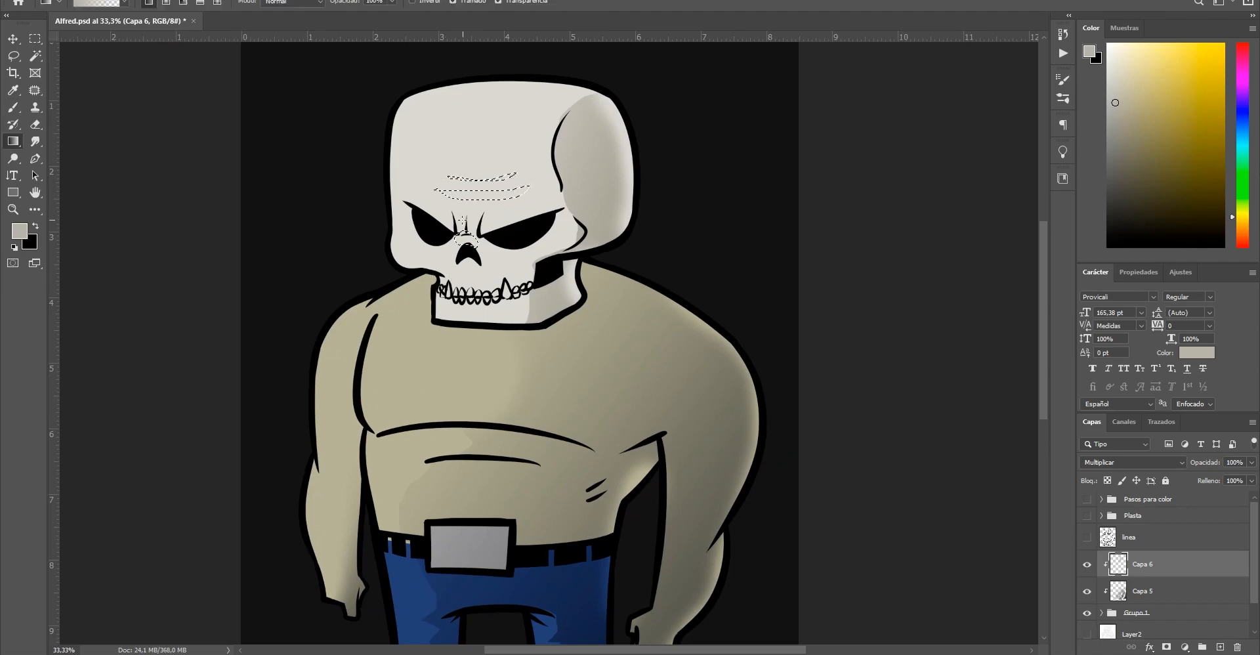
{"action": "left_click_drag", "start_coordinate": [529, 279], "coordinate": [439, 170]}
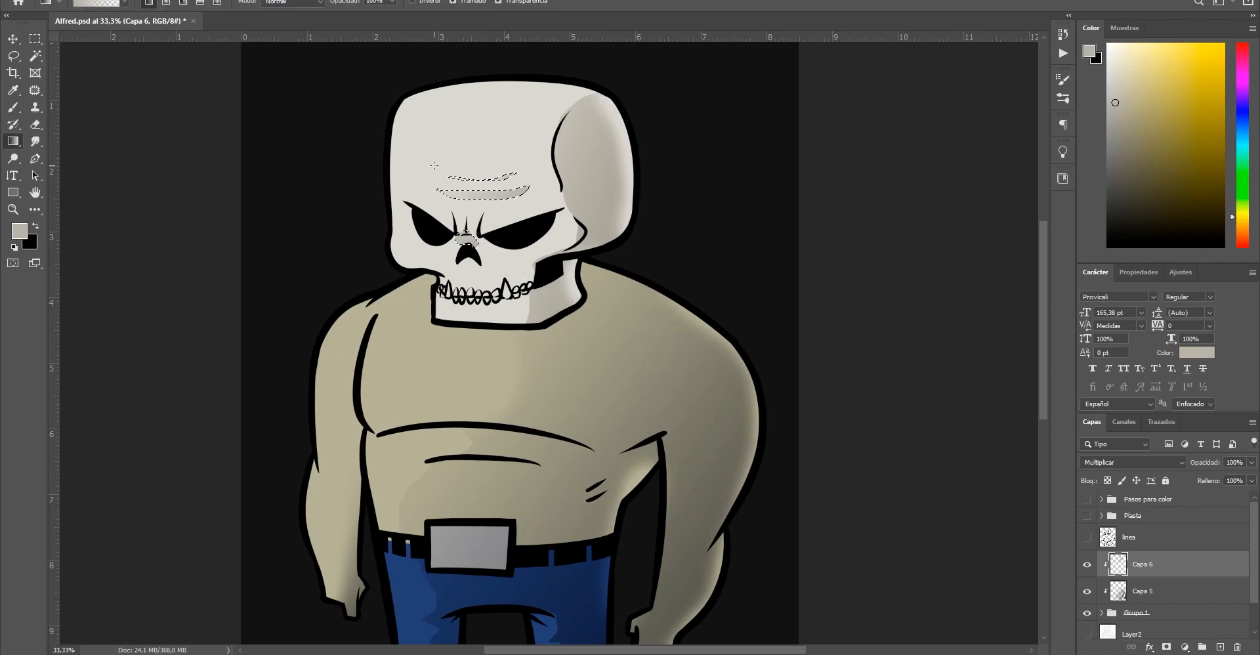
{"action": "key", "text": "ctrl+d"}
Examine the wrinkle shading at full-figure size and closer up to judge how it reads against the rest of the character
{"action": "left_click", "coordinate": [859, 433], "text": "alt"}
{"action": "left_click_drag", "start_coordinate": [800, 409], "coordinate": [689, 350]}
{"action": "left_click", "coordinate": [607, 332], "text": "ctrl"}
{"action": "left_click", "coordinate": [460, 374], "text": "alt"}
{"action": "left_click", "coordinate": [460, 374], "text": "alt"}
{"action": "left_click", "coordinate": [479, 373], "text": "alt"}
{"action": "left_click", "coordinate": [515, 381], "text": "ctrl"}
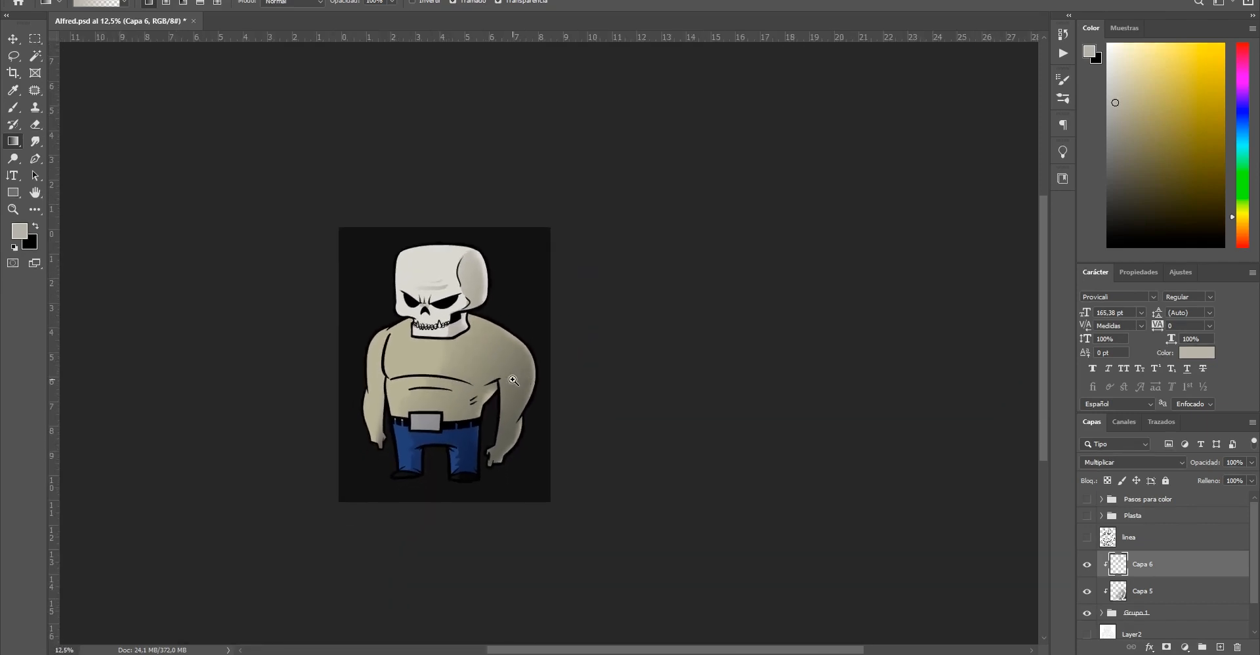
{"action": "left_click", "coordinate": [518, 375], "text": "alt"}
{"action": "left_click", "coordinate": [558, 318], "text": "ctrl"}
{"action": "left_click", "coordinate": [560, 314], "text": "ctrl"}
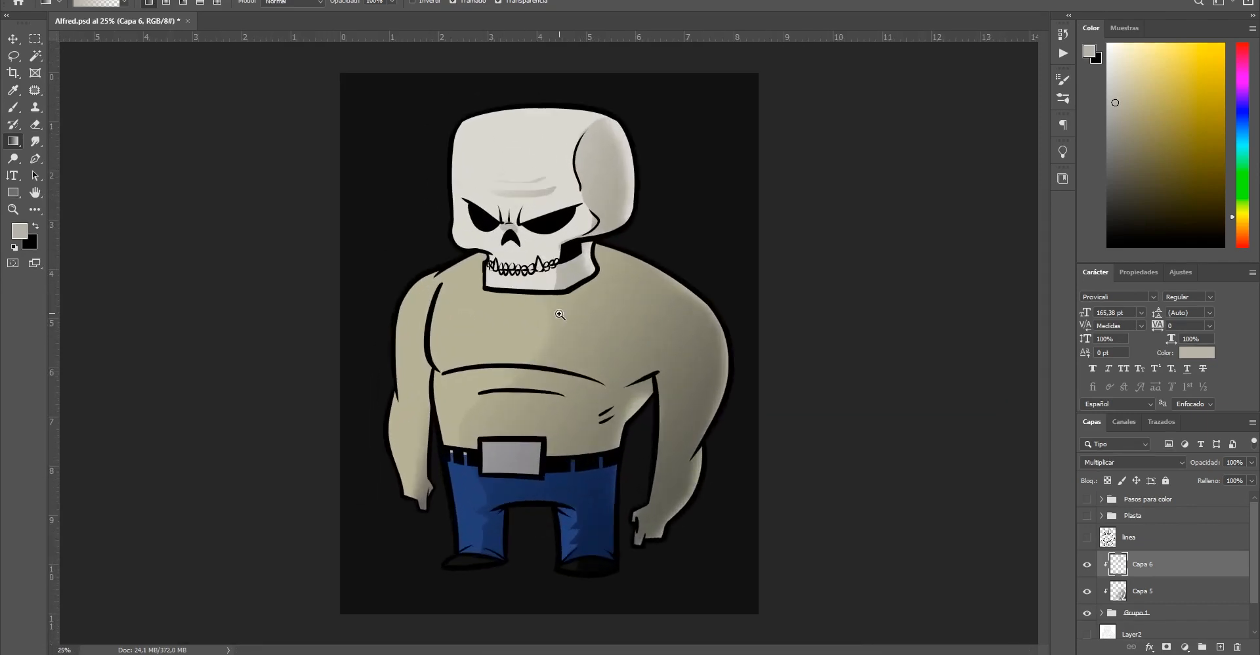
{"action": "left_click", "coordinate": [560, 315], "text": "ctrl"}
Add a new layer above Capa 6 and lasso the skull's left side from the crown down to the cheek
{"action": "key", "text": "v"}
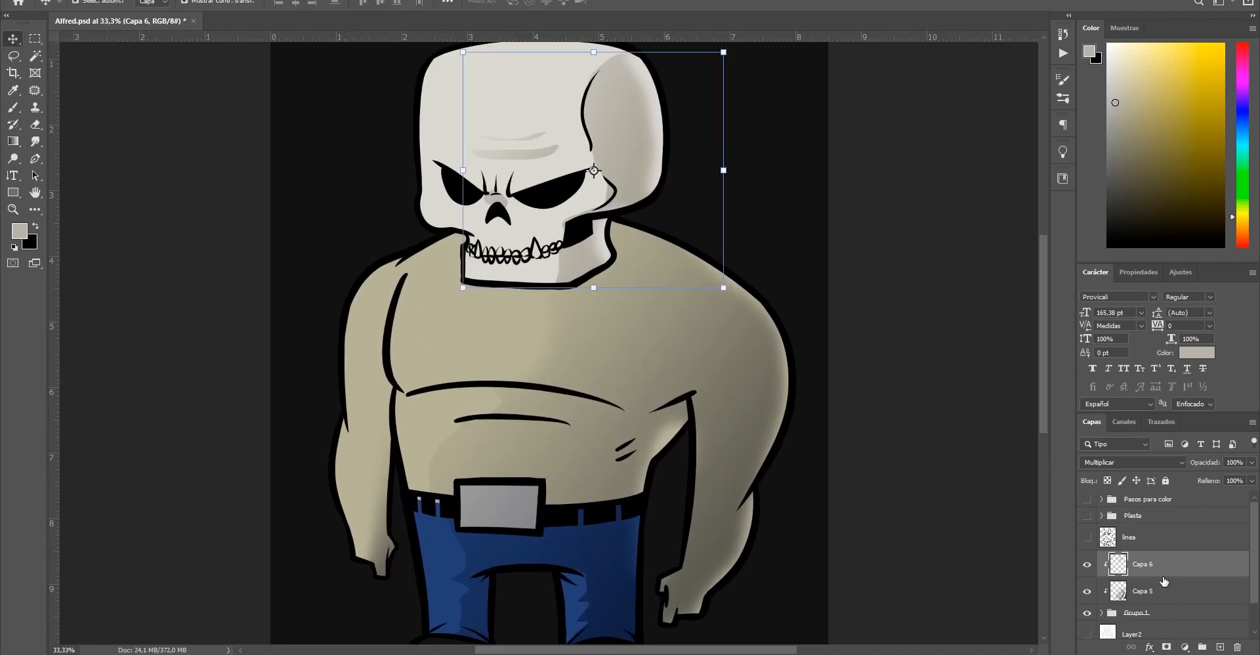
{"action": "left_click", "coordinate": [1221, 647]}
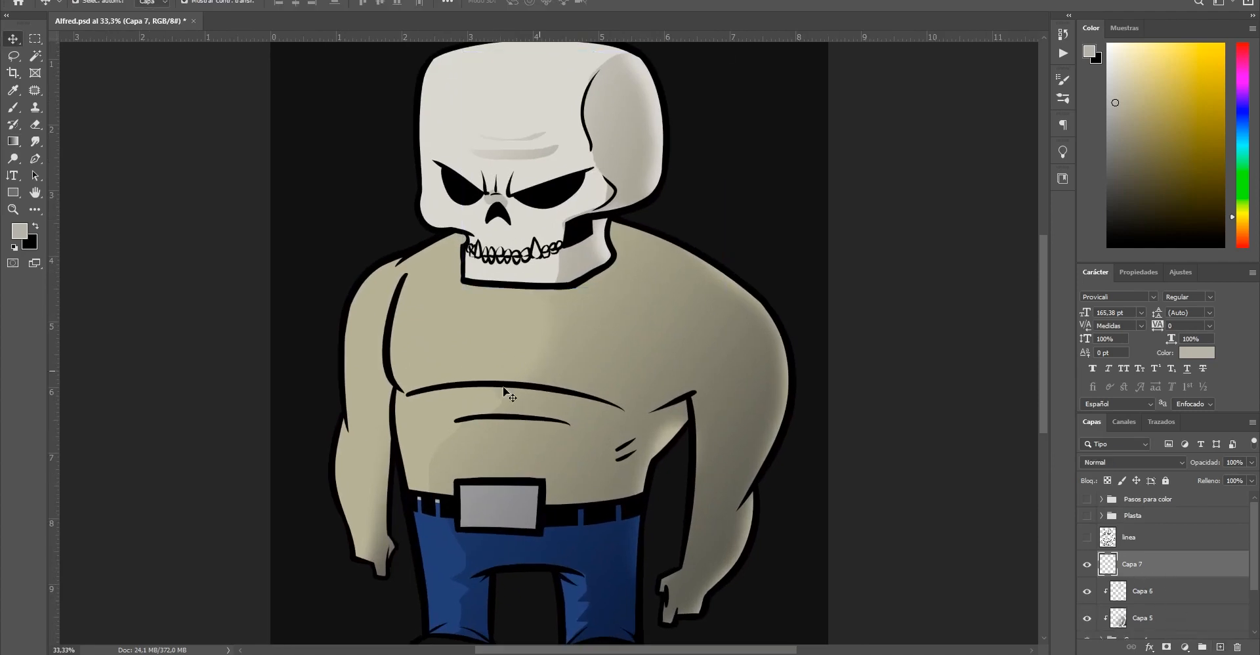
{"action": "key", "text": "b"}
{"action": "right_click", "coordinate": [498, 317]}
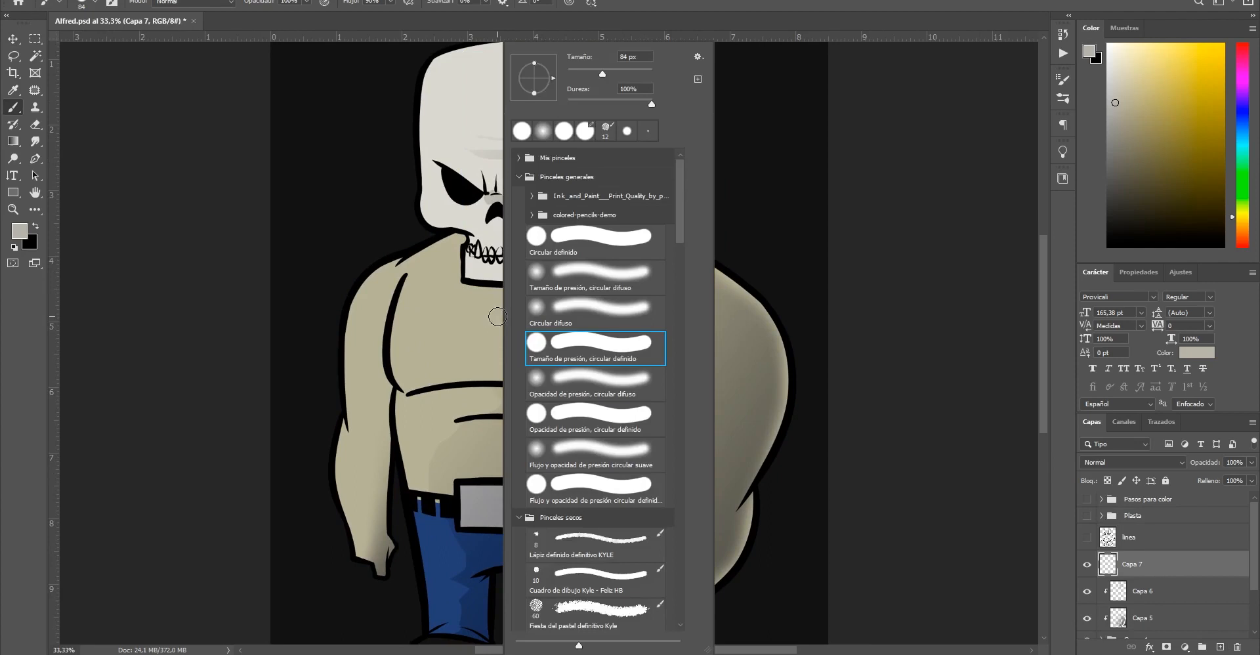
{"action": "left_click", "coordinate": [718, 27]}
{"action": "left_click_drag", "start_coordinate": [557, 132], "coordinate": [538, 260]}
{"action": "key", "text": "l"}
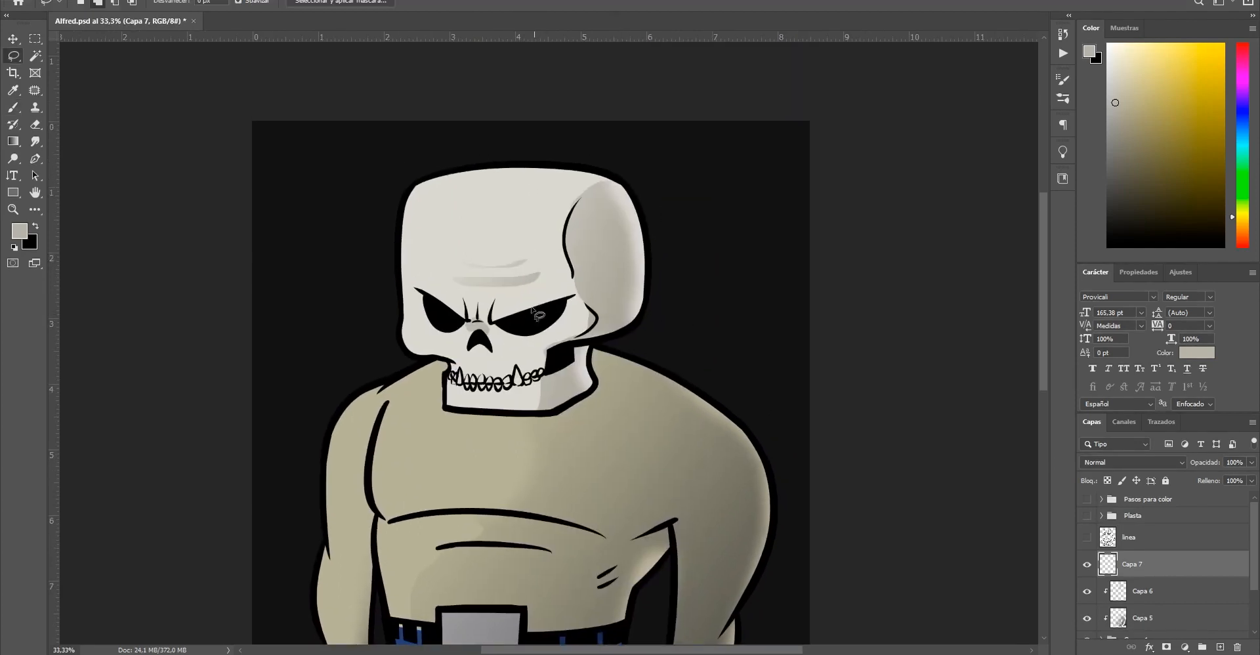
{"action": "mouse_move", "coordinate": [416, 327]}
{"action": "left_mouse_down"}
{"action": "mouse_move", "coordinate": [460, 225]}
{"action": "mouse_move", "coordinate": [538, 173]}
{"action": "mouse_move", "coordinate": [454, 136]}
{"action": "mouse_move", "coordinate": [334, 240]}
{"action": "mouse_move", "coordinate": [336, 317]}
{"action": "mouse_move", "coordinate": [377, 357]}
{"action": "mouse_move", "coordinate": [431, 366]}
{"action": "left_mouse_up"}
Fill the lassoed area on Capa 7 with a pale yellow gradient fading from the skull's upper-left outside toward the face
{"action": "key", "text": "g"}
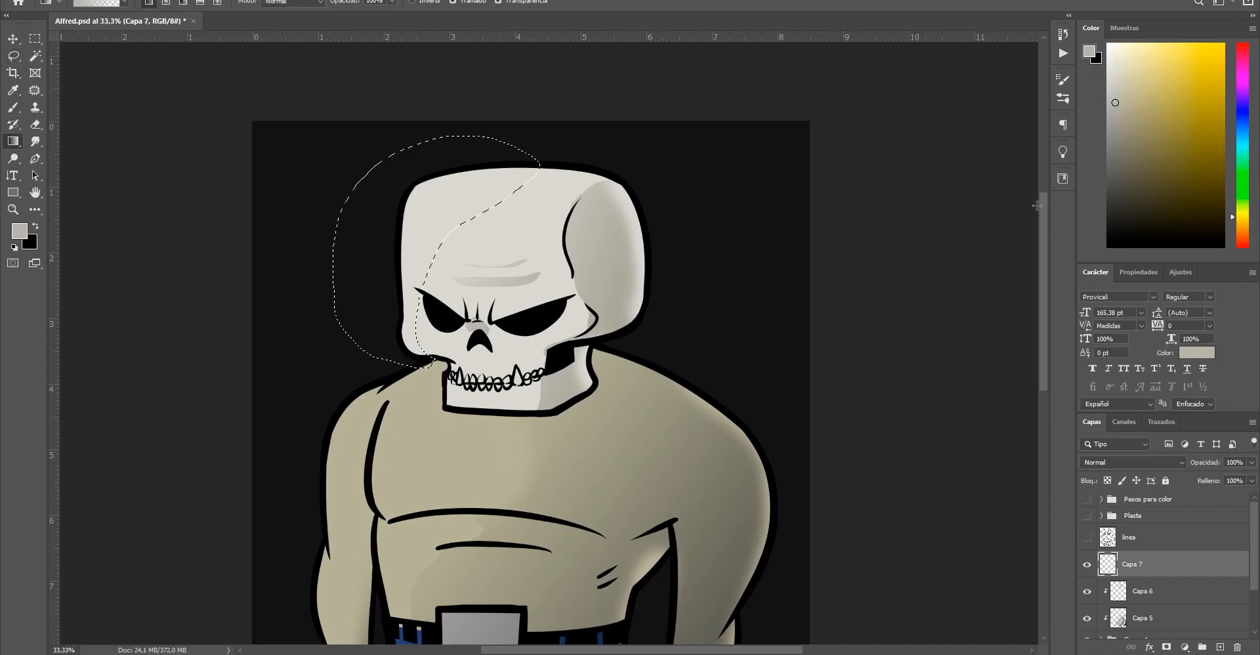
{"action": "left_click", "coordinate": [1169, 78]}
{"action": "mouse_move", "coordinate": [1170, 78]}
{"action": "left_mouse_down"}
{"action": "mouse_move", "coordinate": [1159, 59]}
{"action": "mouse_move", "coordinate": [1141, 76]}
{"action": "left_mouse_up"}
{"action": "left_click", "coordinate": [1234, 211]}
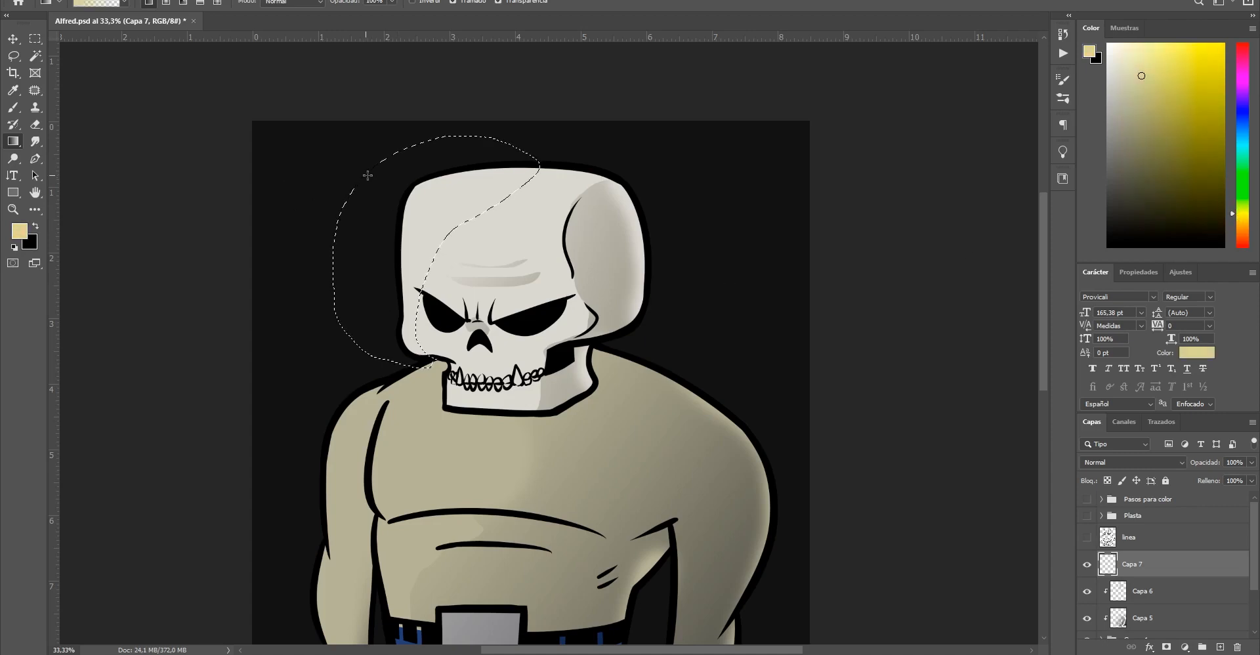
{"action": "left_click_drag", "start_coordinate": [366, 176], "coordinate": [464, 255]}
{"action": "key", "text": "ctrl+z"}
{"action": "left_click_drag", "start_coordinate": [374, 163], "coordinate": [509, 271]}
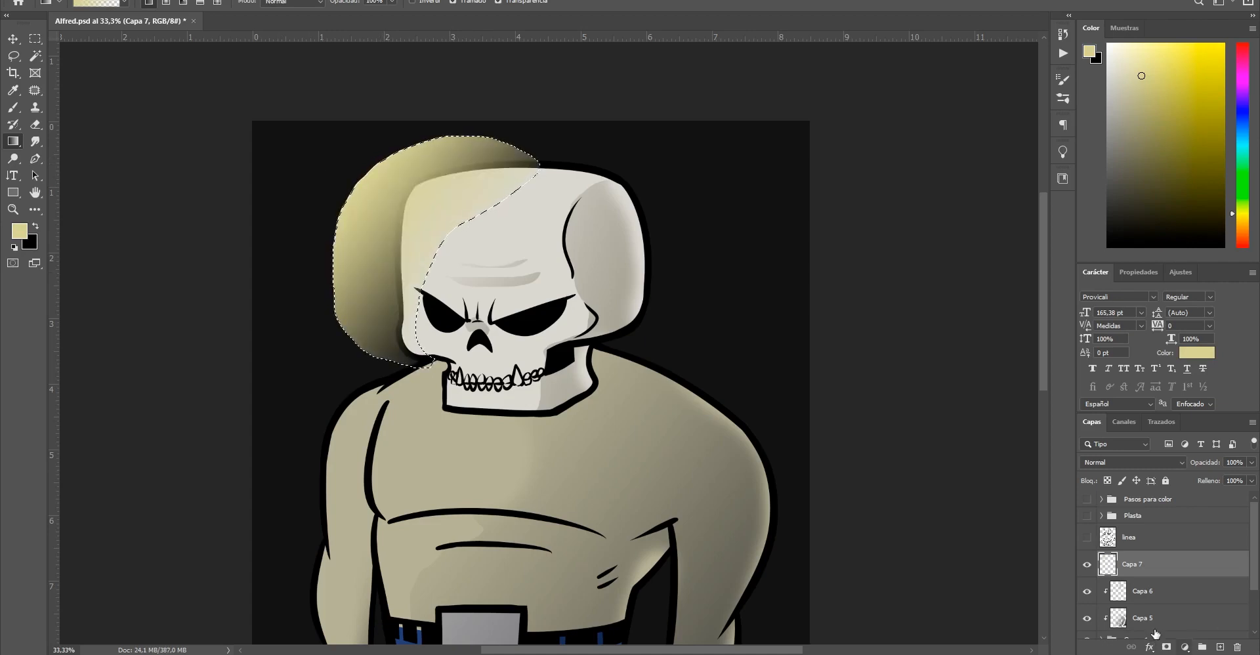
Clip the yellow highlight layer Capa 7 to the layers below and deselect the lassoed area
{"action": "left_click", "coordinate": [1174, 577], "text": "alt"}
{"action": "key", "text": "ctrl+d"}
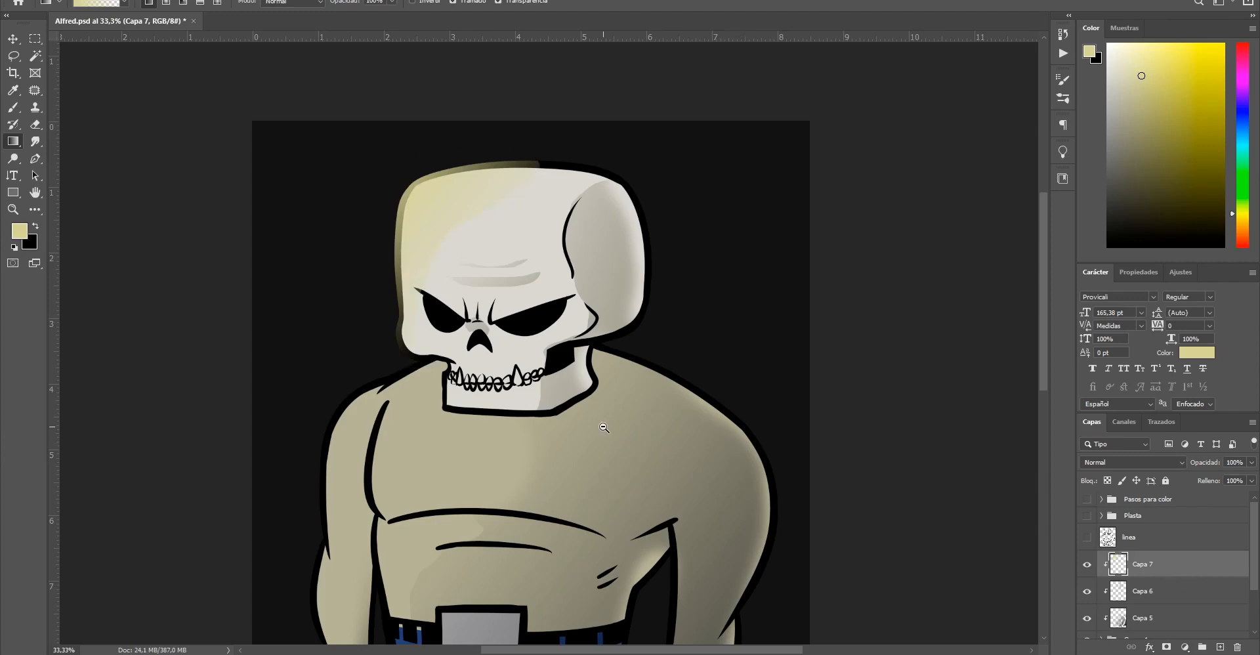
{"action": "key", "text": "ctrl+minus"}
{"action": "mouse_move", "coordinate": [600, 428]}
{"action": "left_mouse_down"}
{"action": "mouse_move", "coordinate": [569, 382]}
{"action": "mouse_move", "coordinate": [587, 405]}
{"action": "left_mouse_up"}
{"action": "key", "text": "v"}
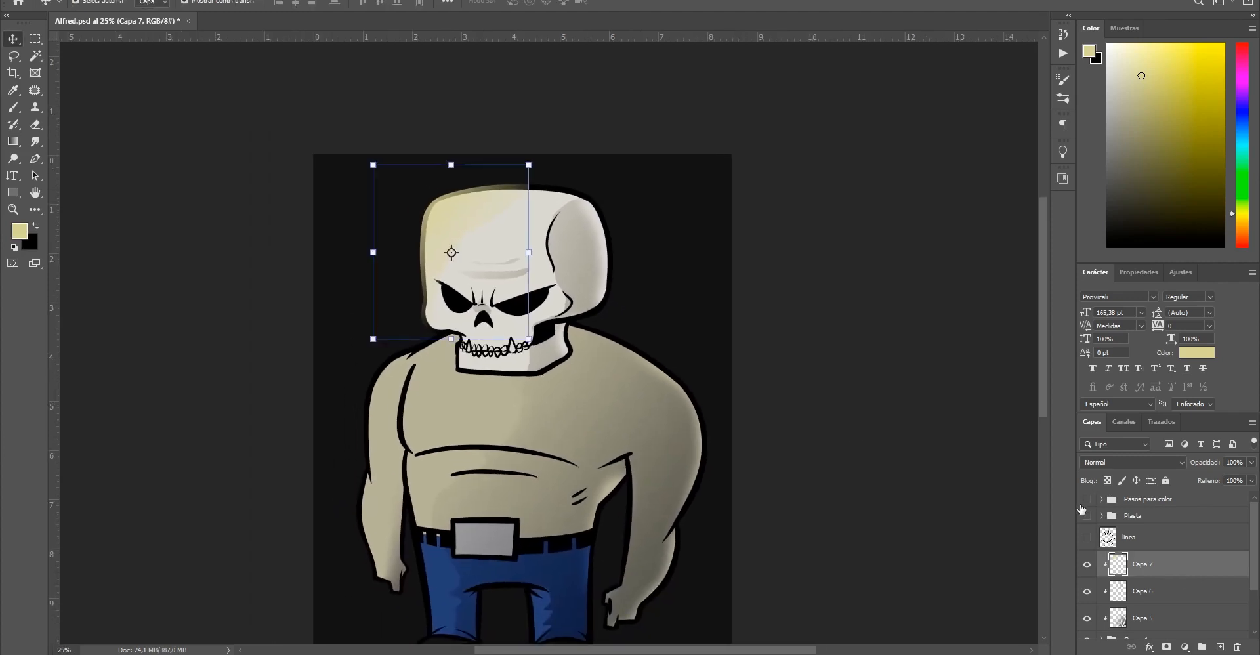
Try the Superponer blend mode on the skull highlight layer Capa 7 and compare it with other modes
{"action": "left_click", "coordinate": [1146, 463]}
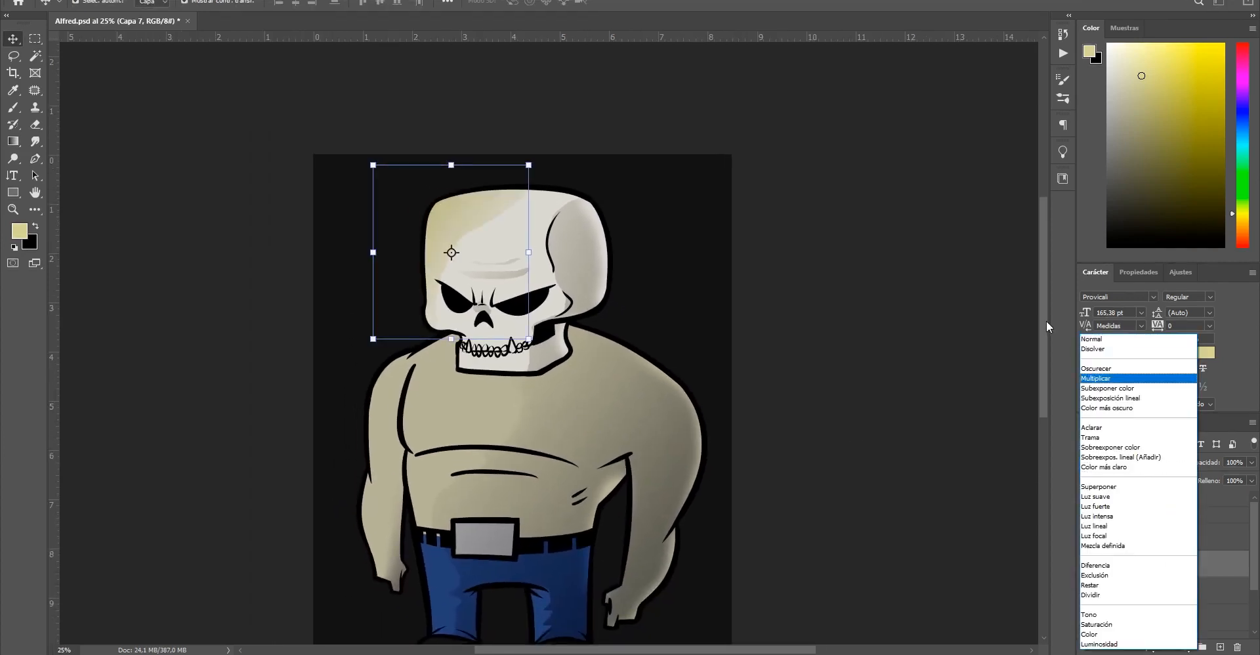
{"action": "left_click", "coordinate": [1105, 492]}
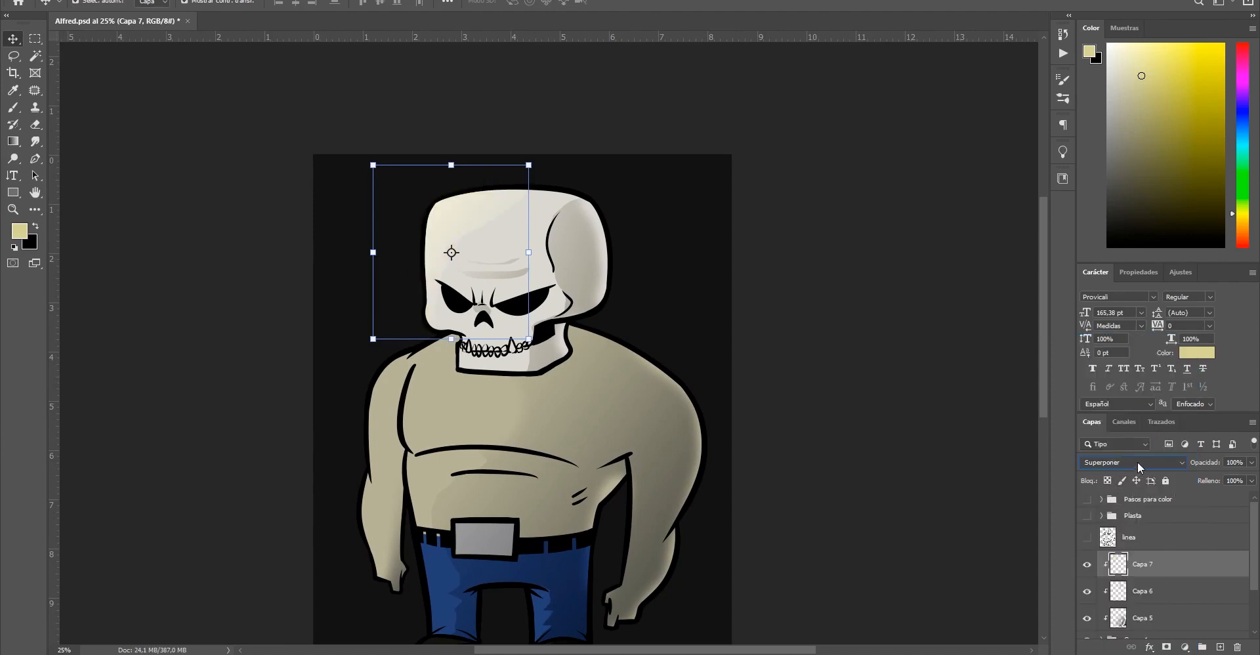
{"action": "left_click", "coordinate": [1140, 462]}
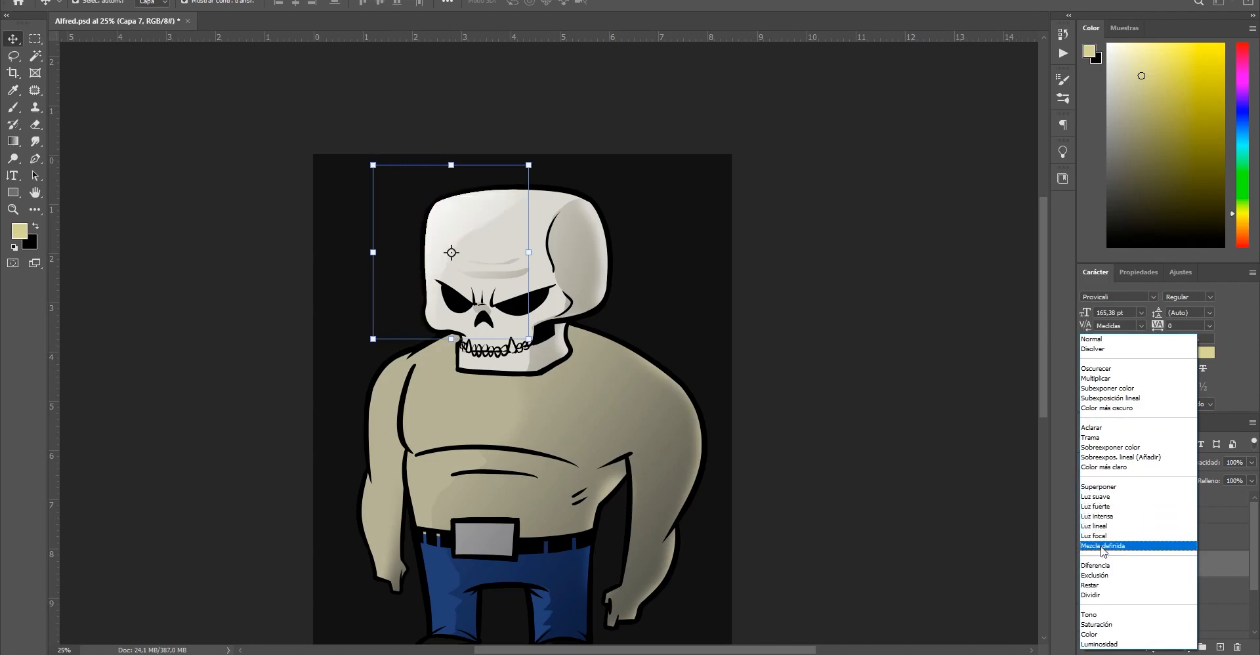
{"action": "left_click", "coordinate": [1131, 487]}
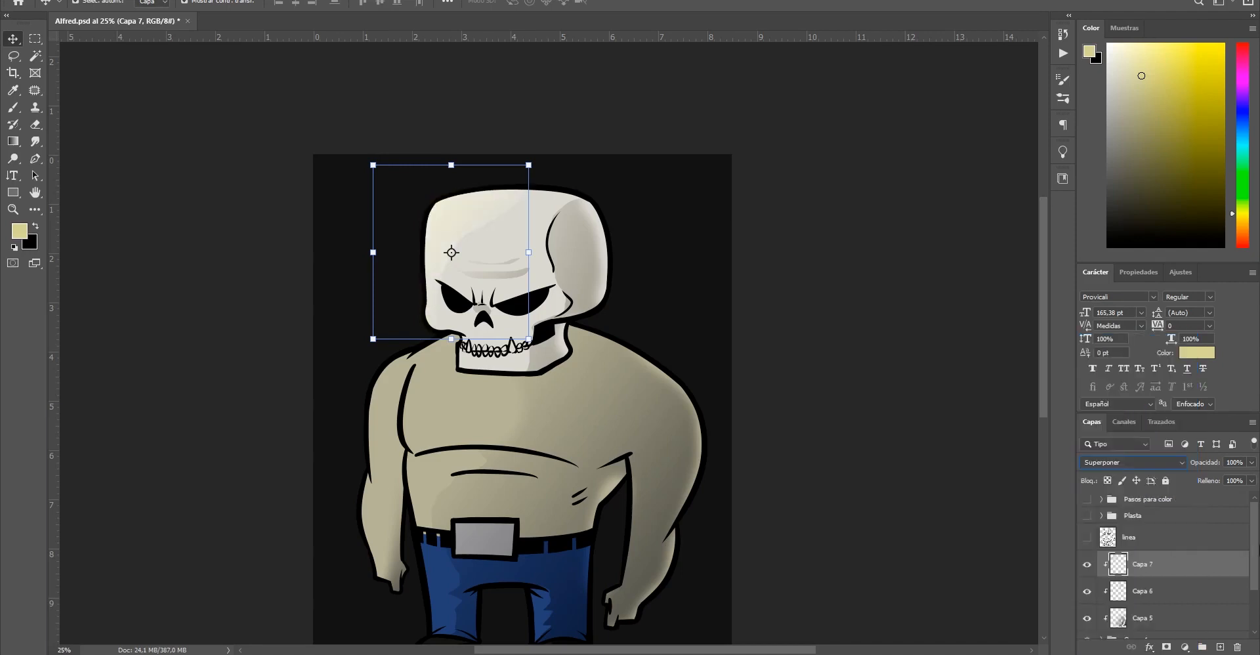
Cycle Capa 7 through the blend modes from Normal onward, settle on Luminosidad, and deselect the layer
{"action": "left_click", "coordinate": [1131, 463]}
{"action": "left_click", "coordinate": [1105, 339]}
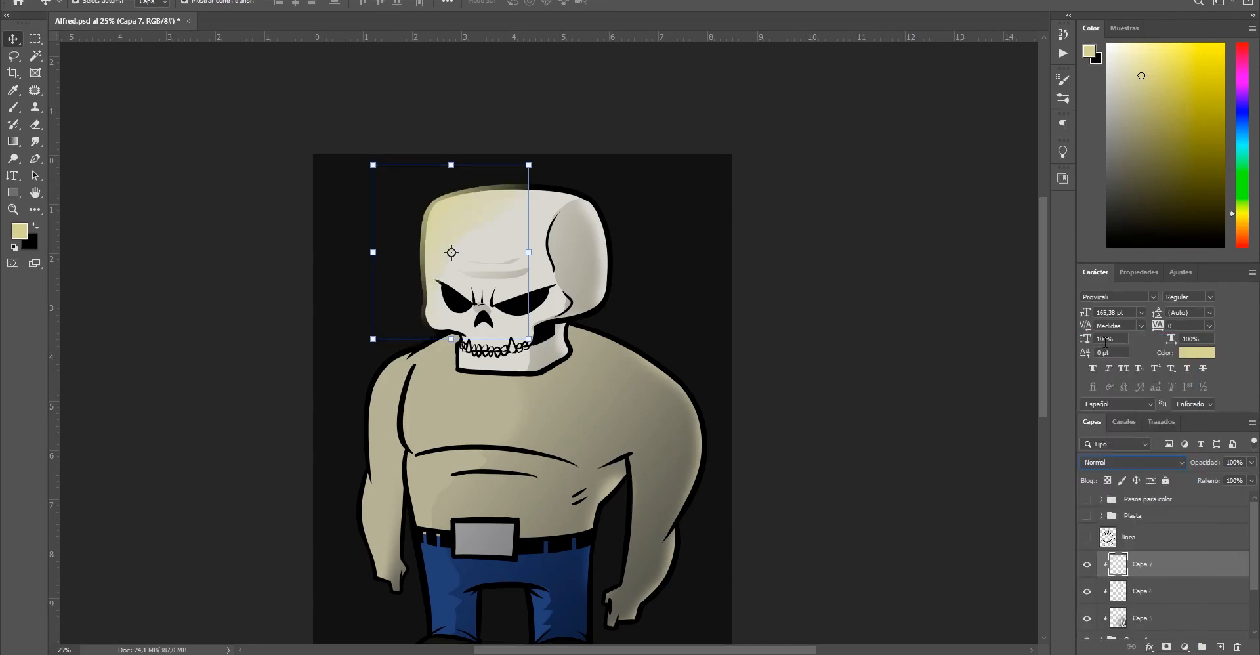
{"action": "key", "text": "Down"}
{"action": "key", "text": "Down"}
{"action": "key", "text": "Down"}
{"action": "key", "text": "Down"}
{"action": "key", "text": "Down"}
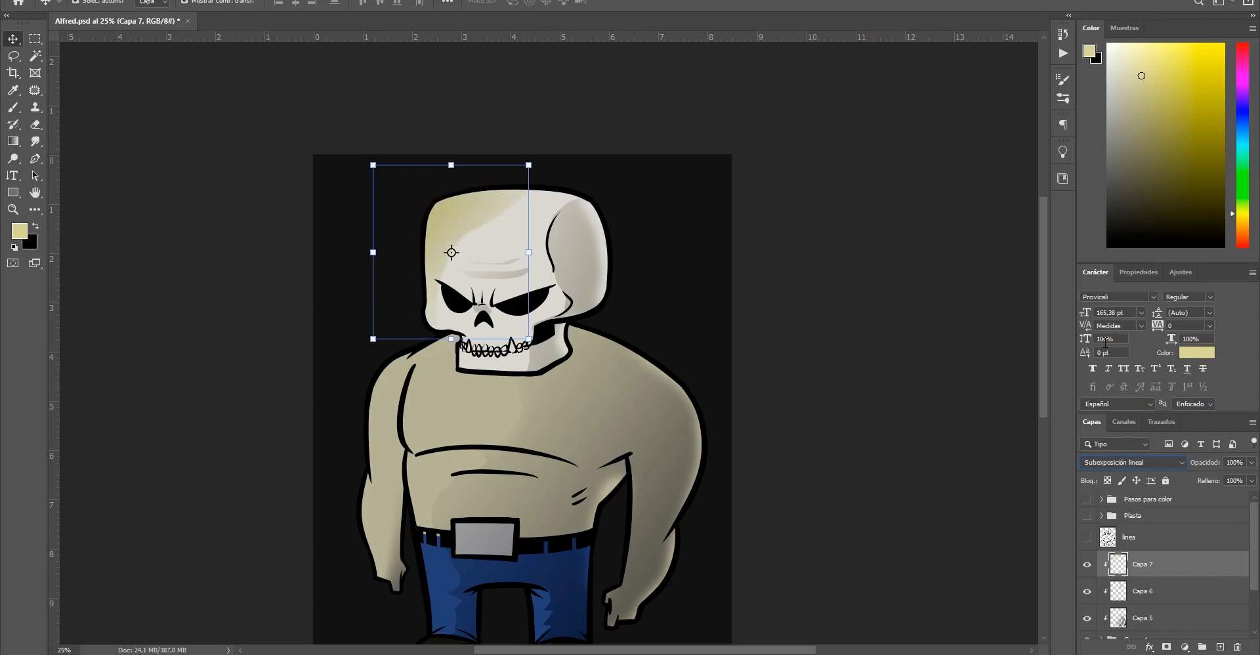
{"action": "key", "text": "Down"}
{"action": "key", "text": "Down"}
{"action": "key", "text": "Down"}
{"action": "key", "text": "Down"}
{"action": "key", "text": "Down"}
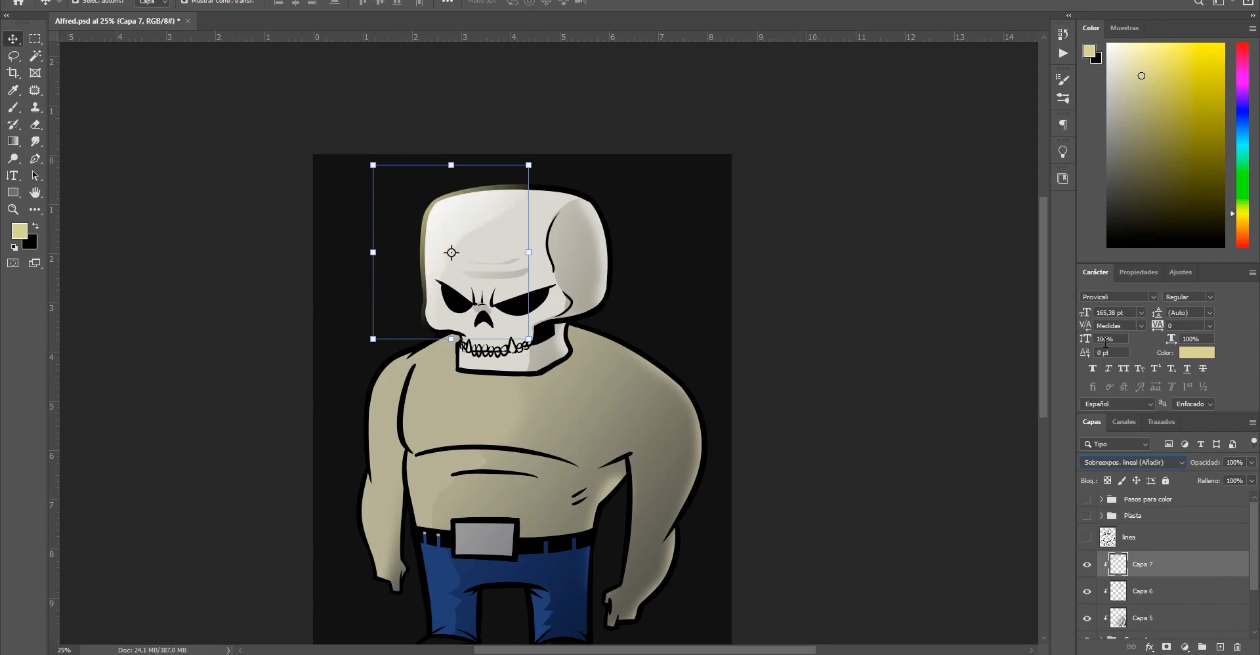
{"action": "key", "text": "Down"}
{"action": "key", "text": "Down"}
{"action": "key", "text": "Down"}
{"action": "key", "text": "Down"}
{"action": "key", "text": "Down"}
{"action": "key", "text": "Down"}
{"action": "key", "text": "Down"}
{"action": "key", "text": "Down"}
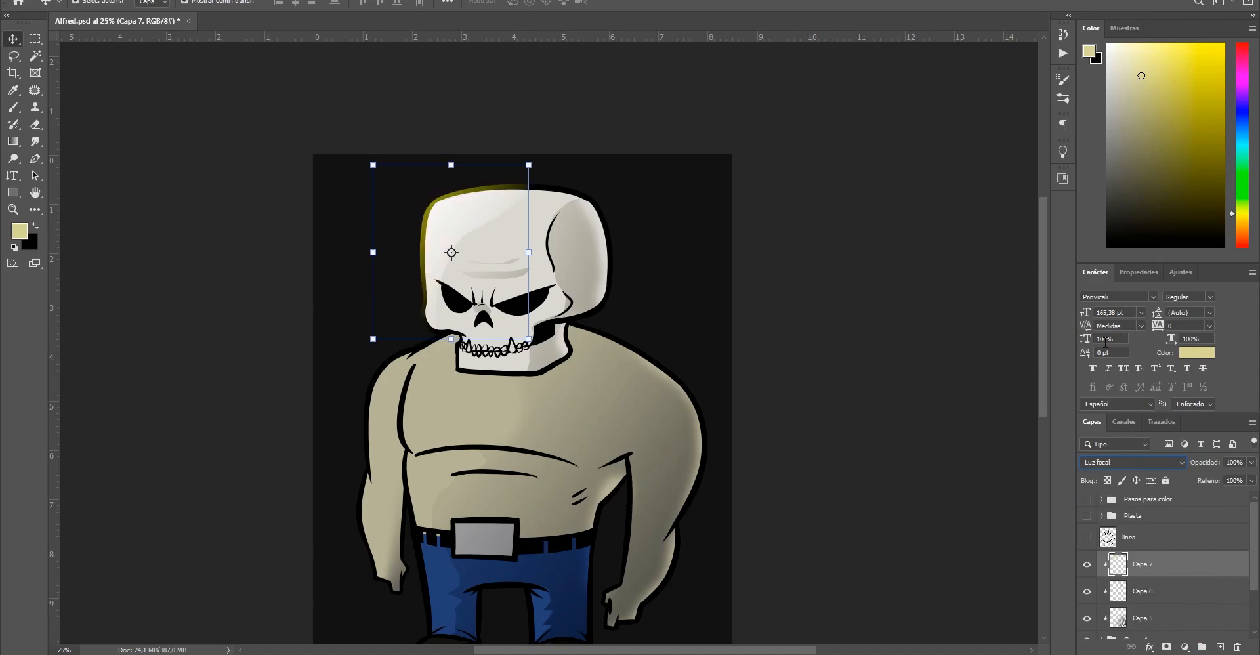
{"action": "key", "text": "Down"}
{"action": "key", "text": "Down"}
{"action": "key", "text": "Down"}
{"action": "key", "text": "Down"}
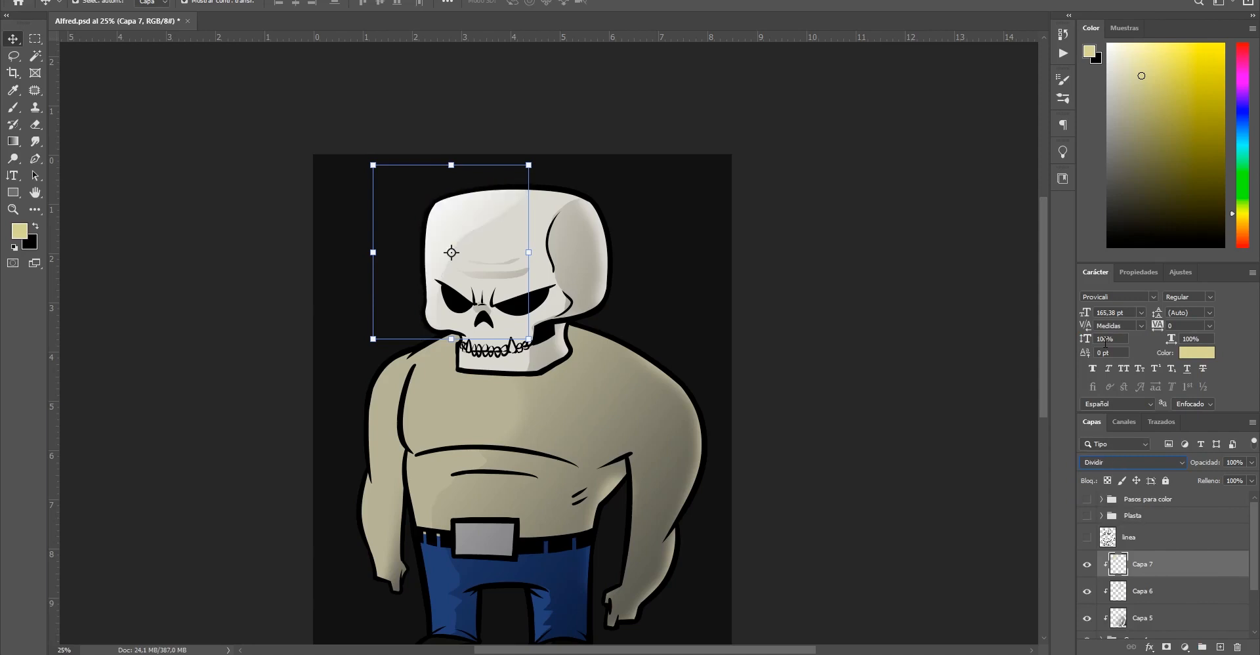
{"action": "key", "text": "Down"}
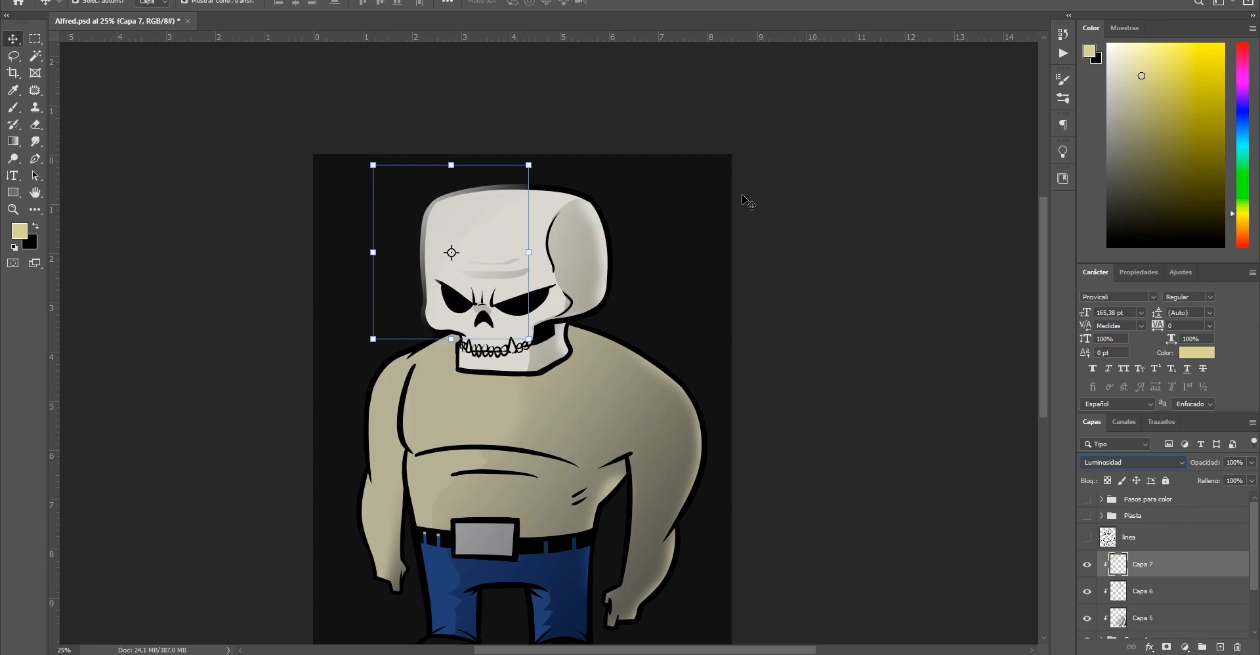
{"action": "left_click", "coordinate": [814, 476]}
{"action": "left_click_drag", "start_coordinate": [814, 476], "coordinate": [549, 371]}
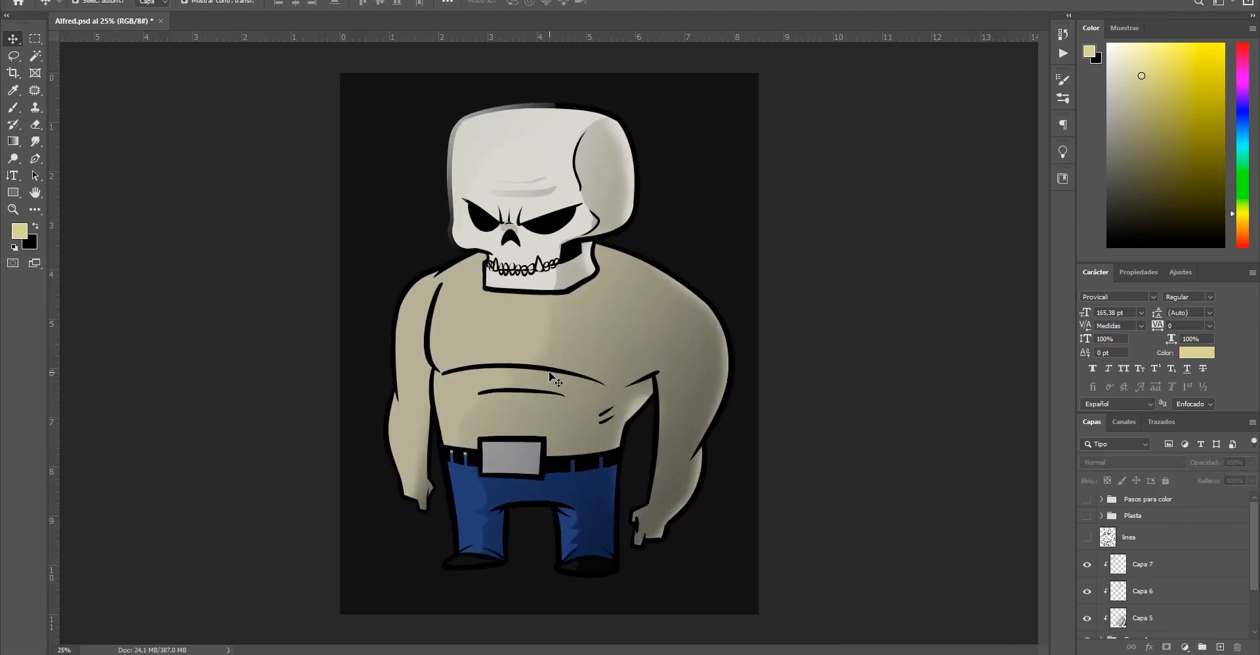
Toggle Capa 5's visibility off and on, and compare the Normal blend mode with Multiplicar on Capa 6, returning it to Multiplicar
{"action": "left_click", "coordinate": [1181, 594]}
{"action": "left_click", "coordinate": [1087, 619]}
{"action": "left_click", "coordinate": [1087, 619]}
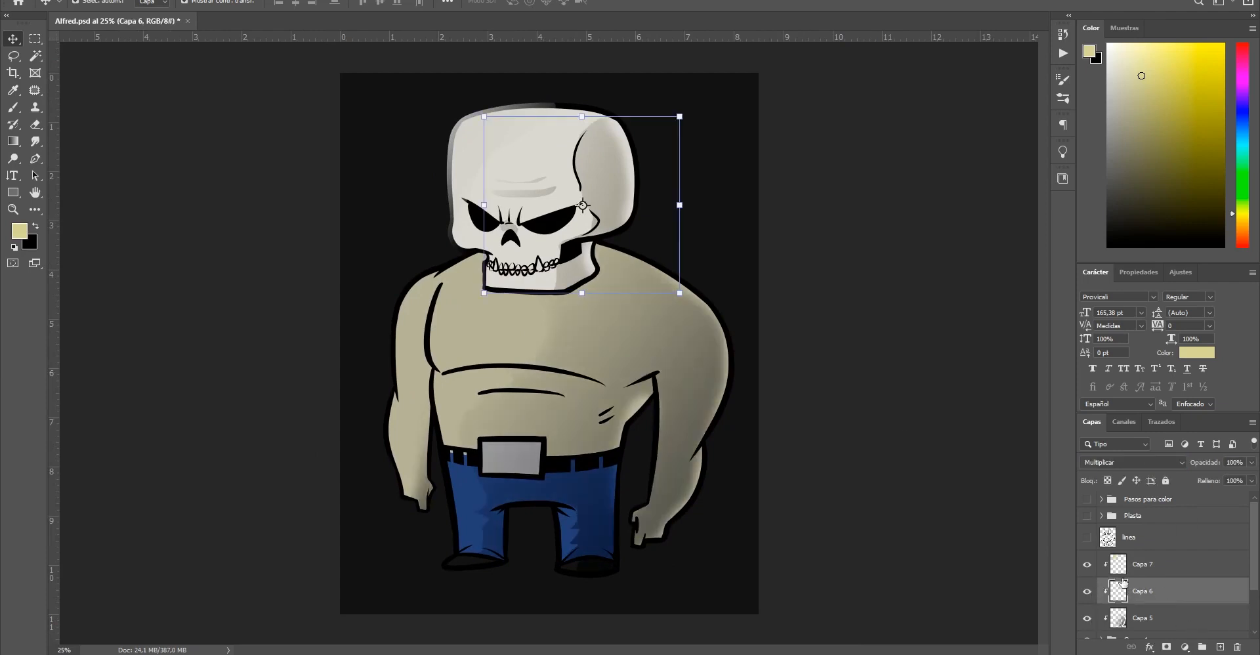
{"action": "left_click", "coordinate": [1144, 464]}
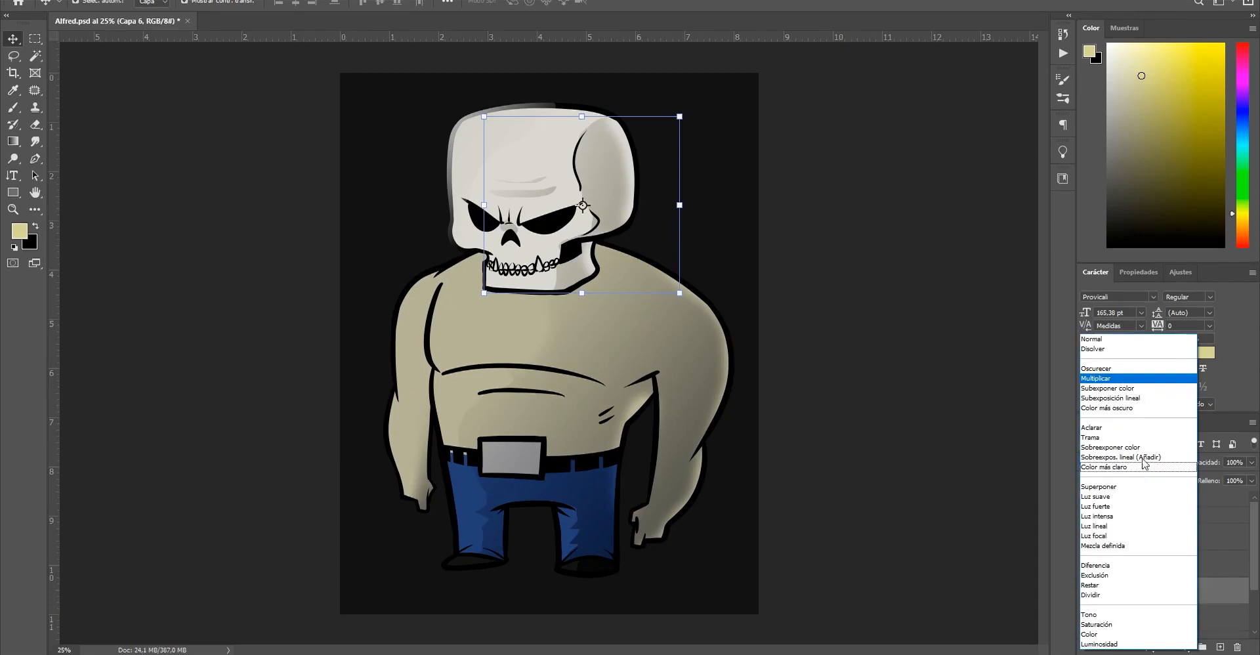
{"action": "left_click", "coordinate": [1114, 340]}
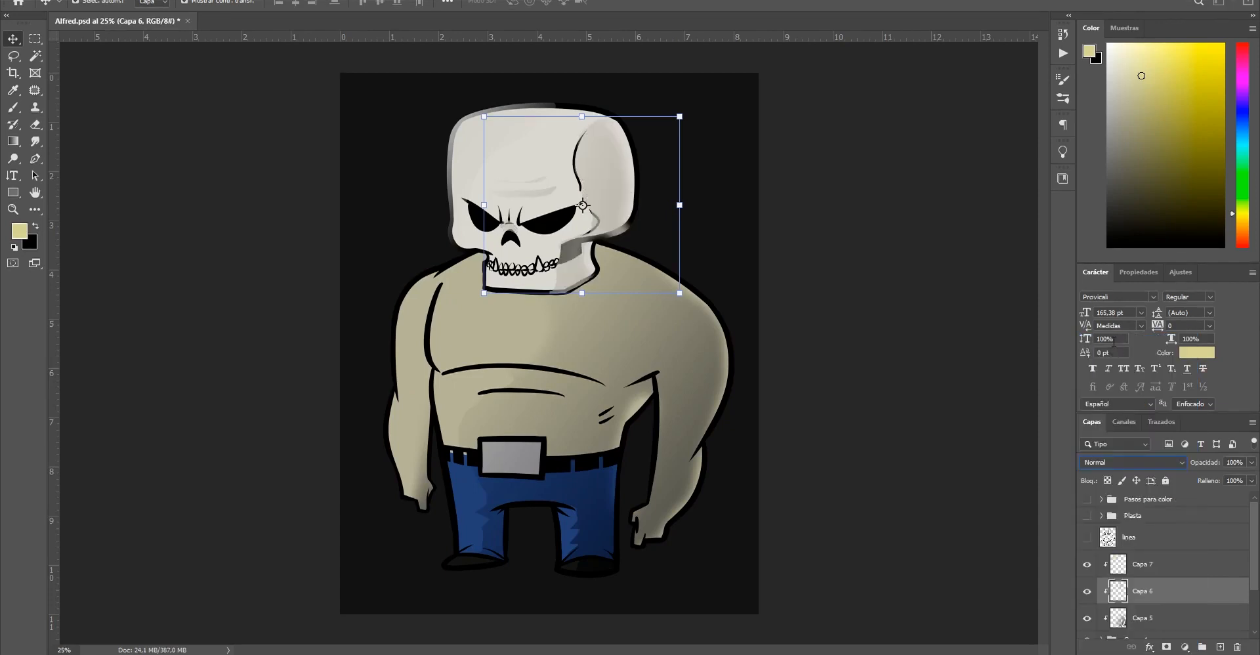
{"action": "key", "text": "Down"}
{"action": "key", "text": "Down"}
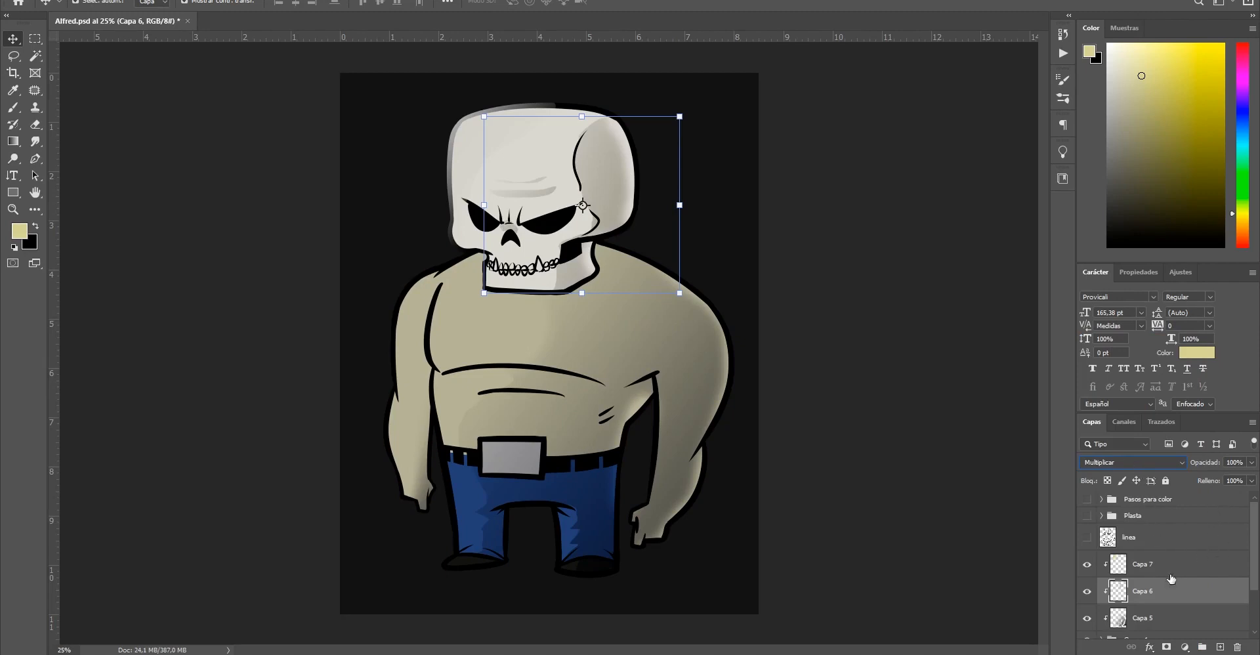
Set the blend mode of the body shading layer Capa 5 to Oscurecer
{"action": "left_click", "coordinate": [1167, 619]}
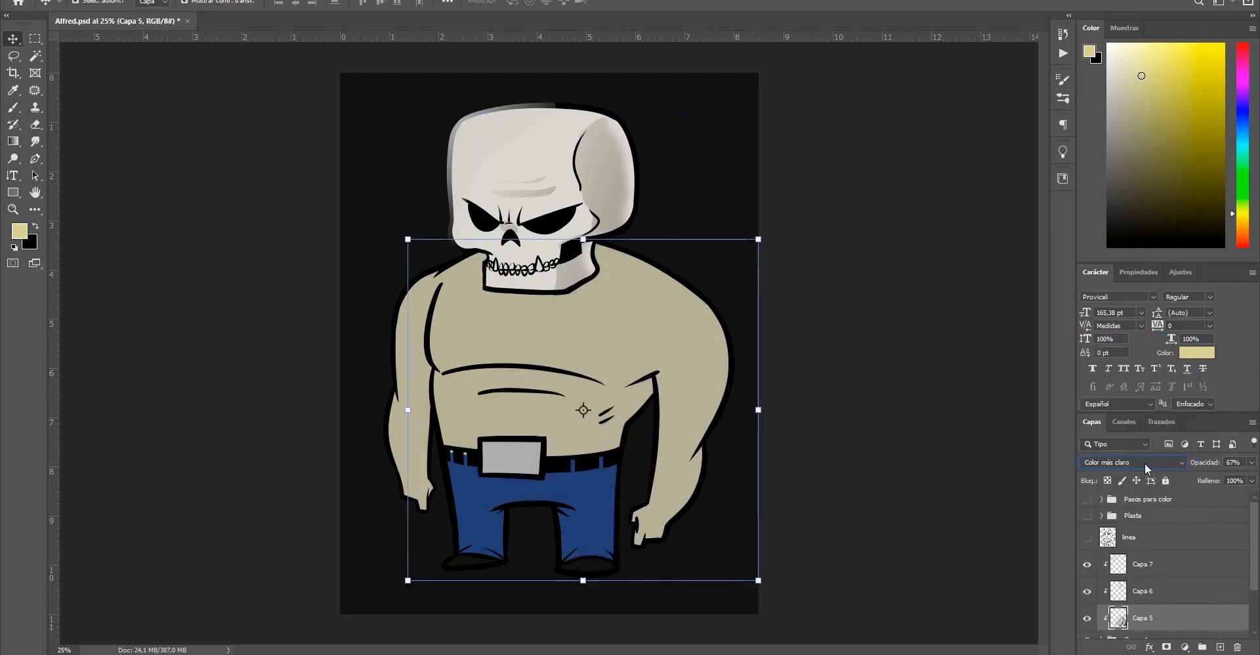
{"action": "left_click", "coordinate": [1147, 466]}
{"action": "left_click", "coordinate": [1140, 371]}
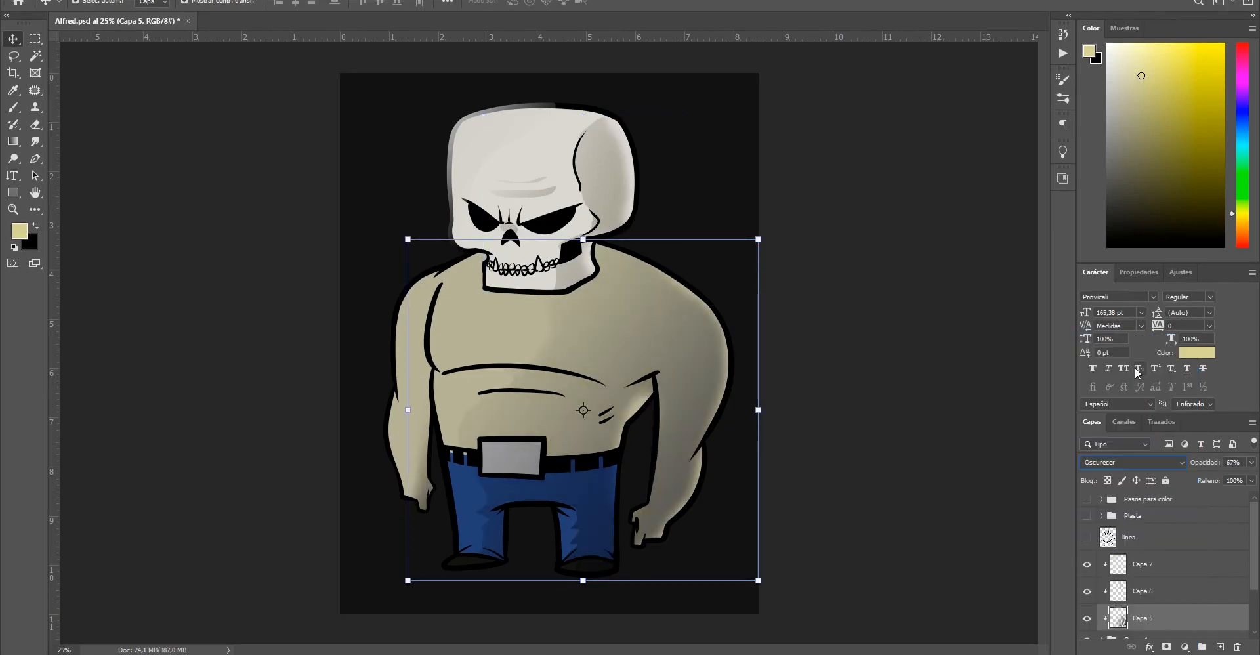
Cycle the body shading layer Capa 5 through the remaining blend modes, from Oscurecer on to Luminosidad
{"action": "key", "text": "Down"}
{"action": "key", "text": "Down"}
{"action": "key", "text": "Down"}
{"action": "key", "text": "Down"}
{"action": "key", "text": "Down"}
{"action": "key", "text": "Down"}
{"action": "key", "text": "Down"}
{"action": "key", "text": "Down"}
{"action": "key", "text": "Down"}
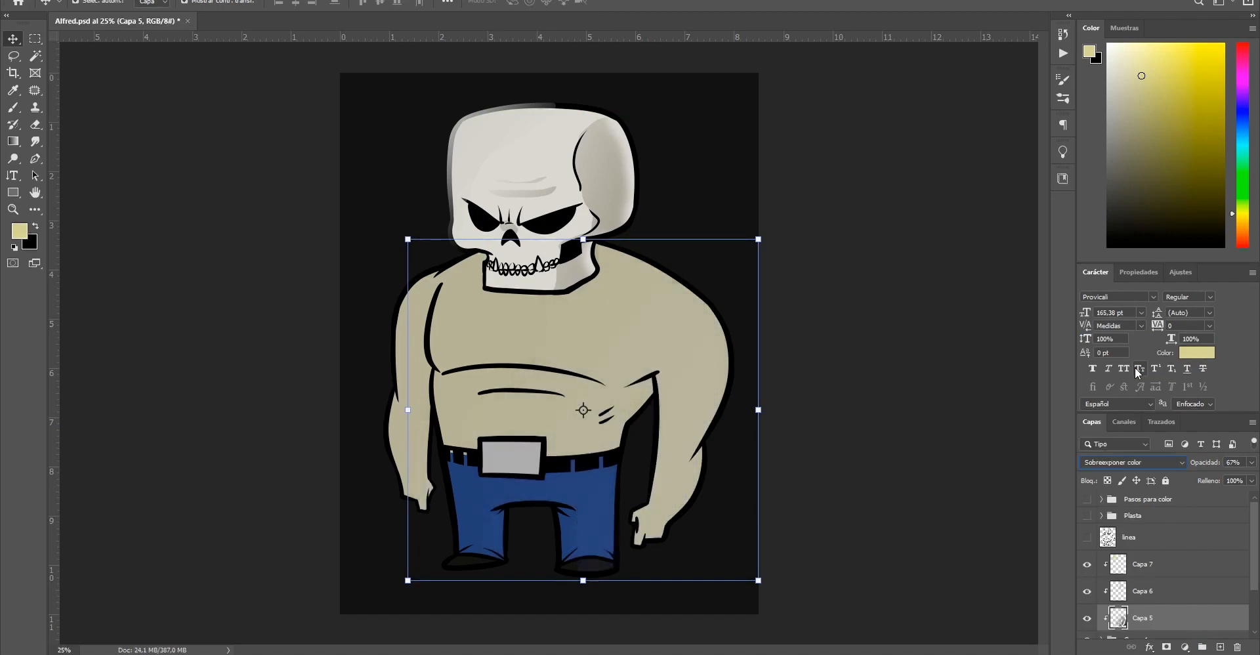
{"action": "key", "text": "Down"}
{"action": "key", "text": "Down"}
{"action": "key", "text": "Down"}
{"action": "key", "text": "Down"}
{"action": "key", "text": "Down"}
{"action": "key", "text": "Down"}
{"action": "key", "text": "Down"}
{"action": "key", "text": "Down"}
{"action": "key", "text": "Down"}
{"action": "key", "text": "Down"}
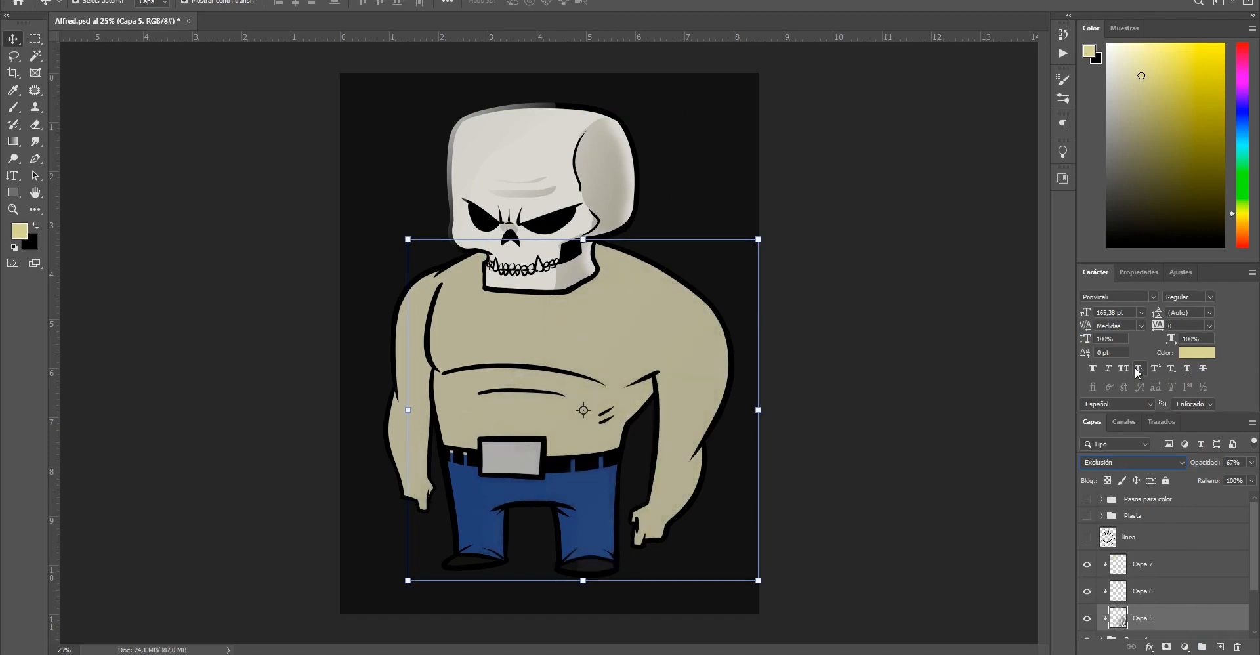
{"action": "key", "text": "Down"}
{"action": "key", "text": "Down"}
{"action": "key", "text": "Down"}
{"action": "key", "text": "Down"}
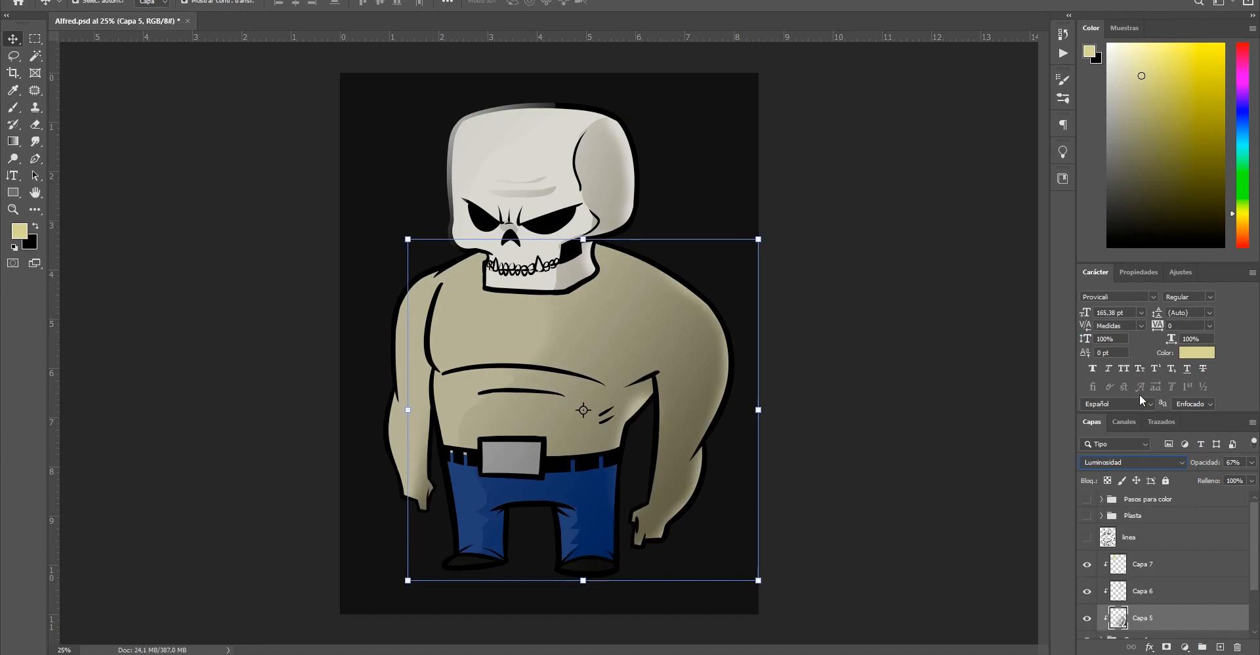
Set the blend mode of Capa 5 to Multiplicar and deselect the layer
{"action": "left_click", "coordinate": [1132, 464]}
{"action": "left_click", "coordinate": [1106, 387]}
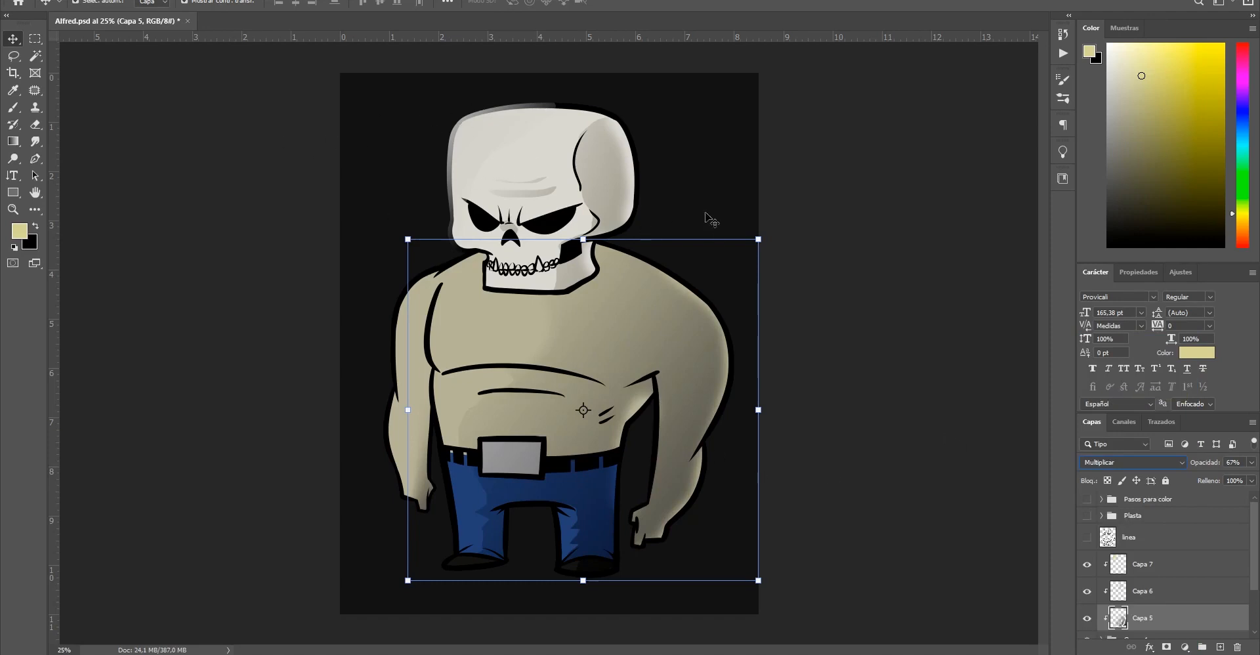
{"action": "left_click", "coordinate": [889, 348]}
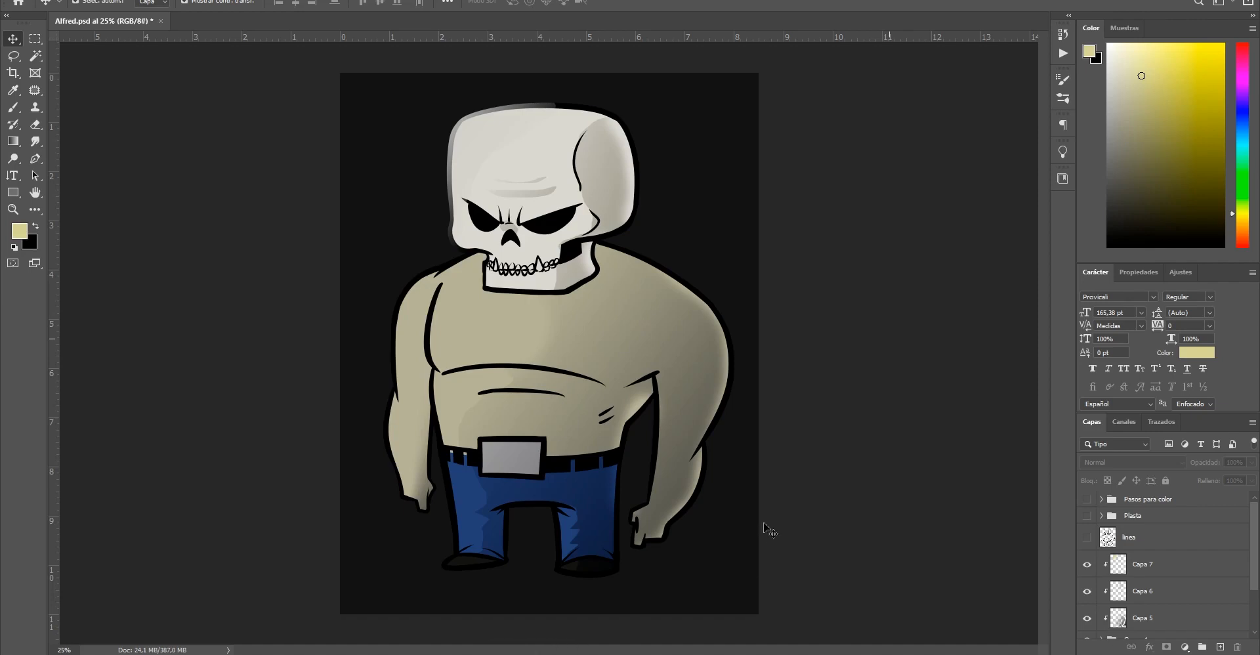
Show the linea layer above Capa 7, and toggle Capa 7's visibility off and on to check the skull highlight
{"action": "left_click", "coordinate": [1156, 568]}
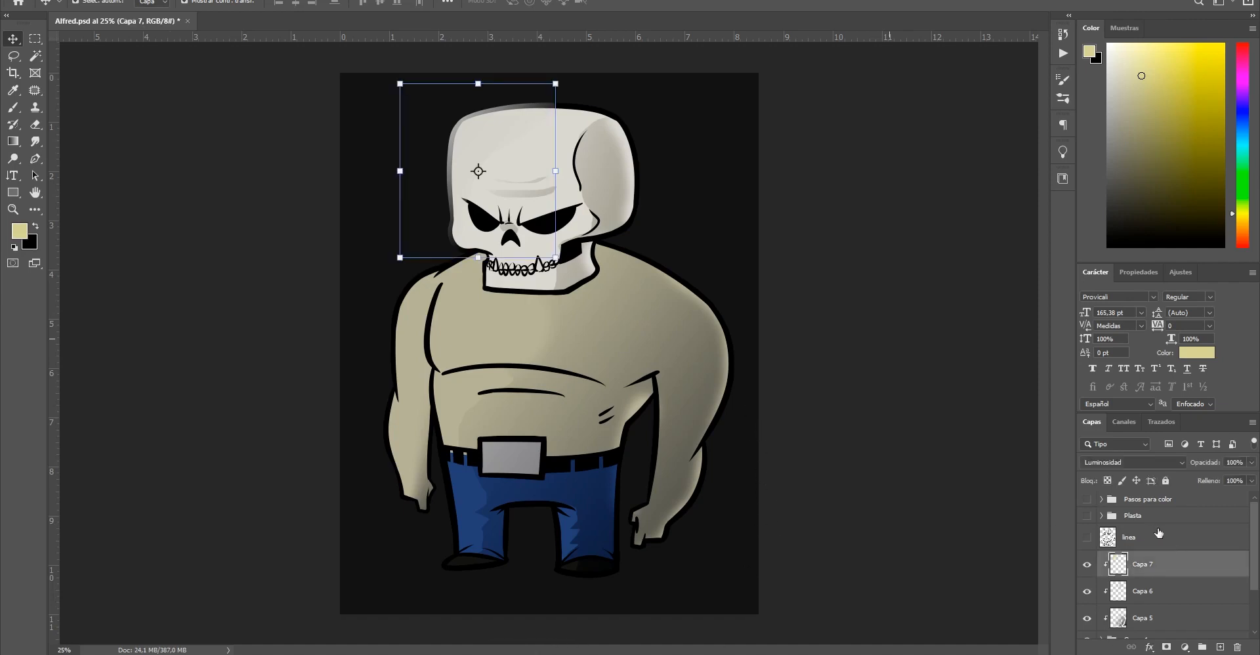
{"action": "left_click", "coordinate": [1145, 538]}
{"action": "left_click", "coordinate": [658, 342], "text": "alt"}
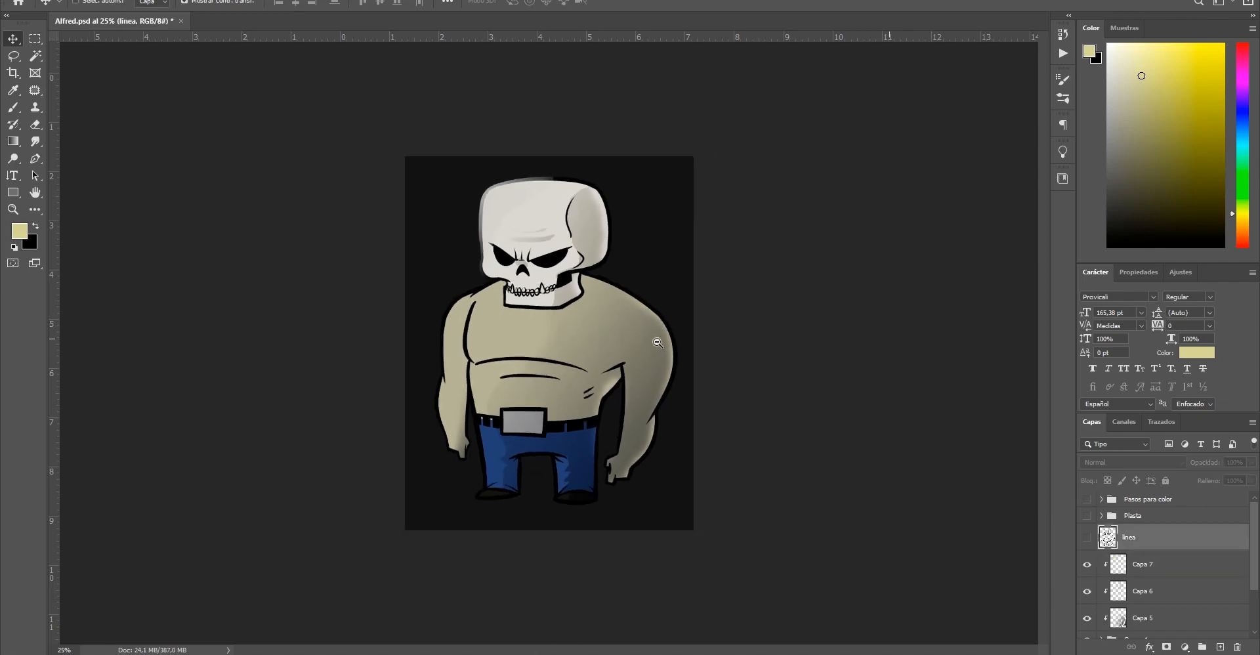
{"action": "key", "text": "alt+space"}
{"action": "left_click", "coordinate": [1086, 538]}
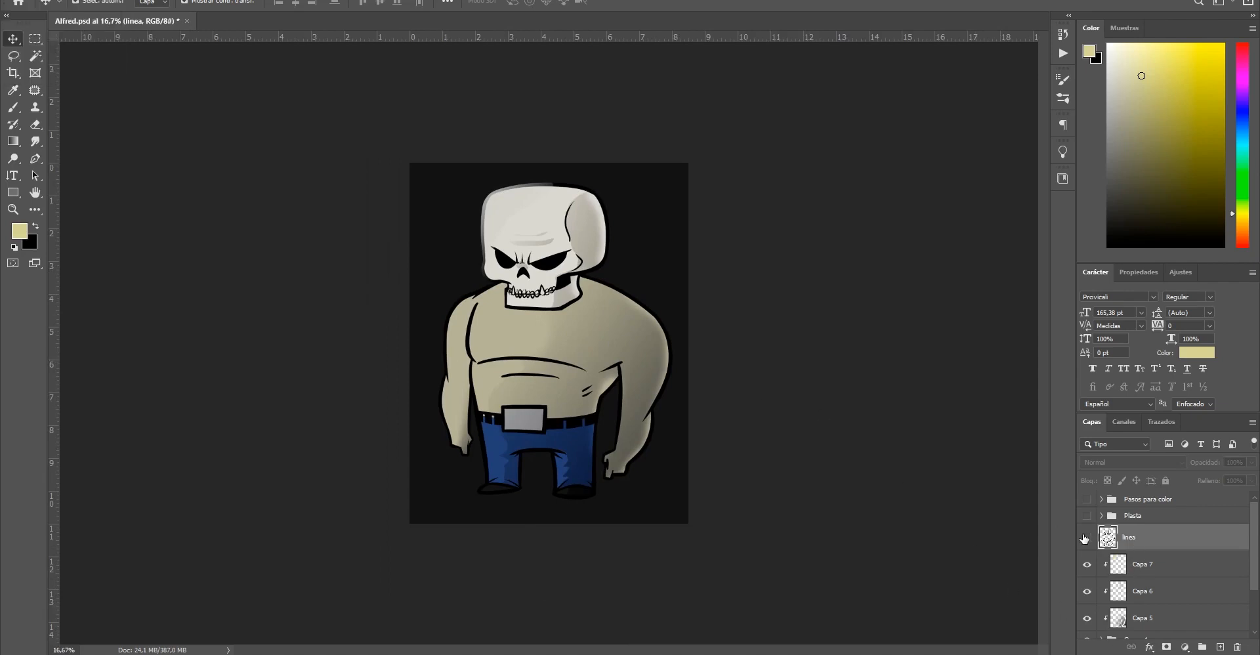
{"action": "left_click", "coordinate": [1131, 570]}
{"action": "key", "text": "ctrl+plus"}
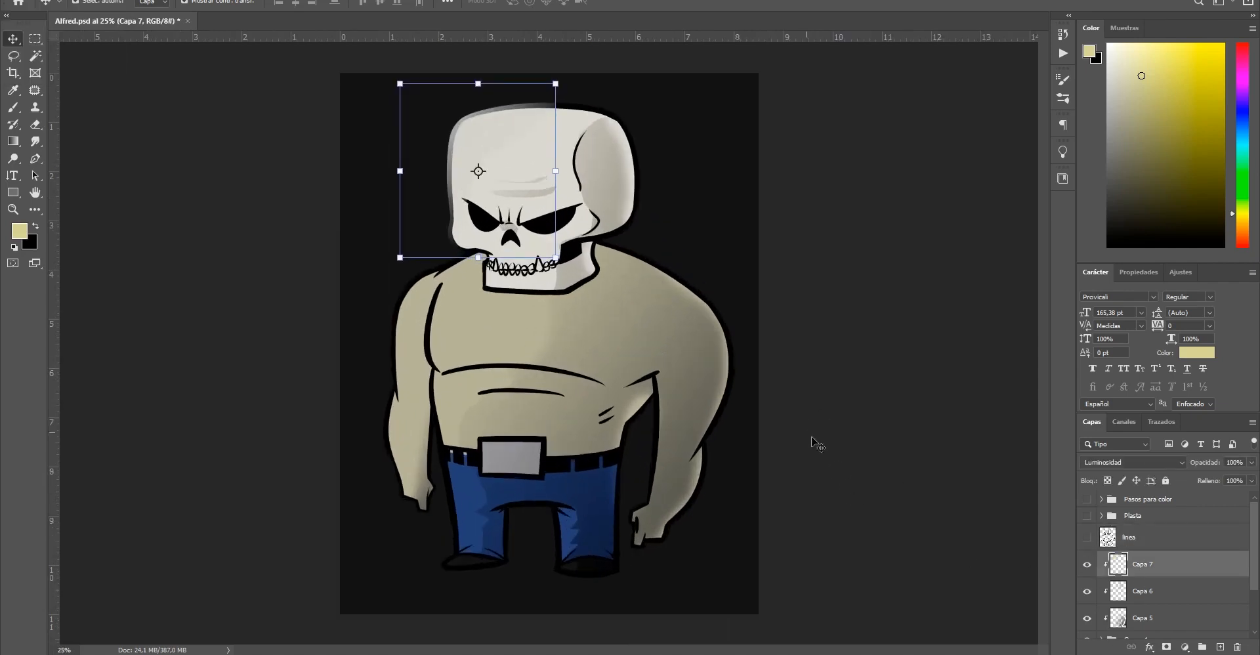
{"action": "left_click", "coordinate": [1087, 564]}
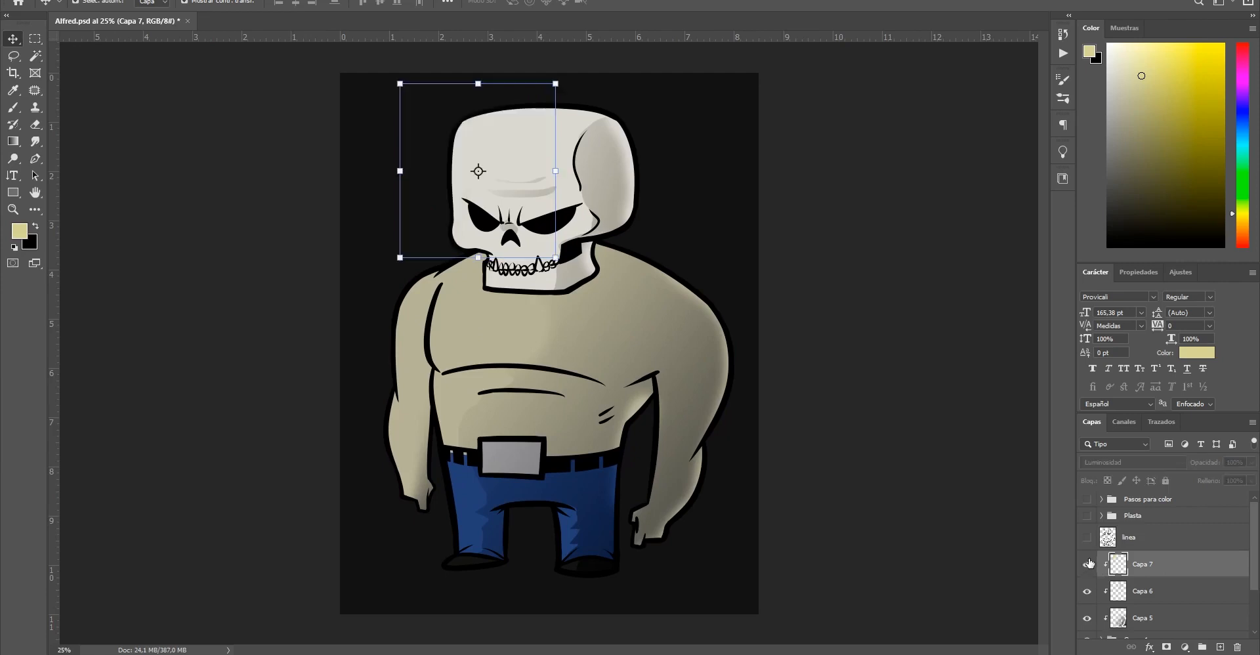
{"action": "left_click", "coordinate": [1087, 564]}
Add a new clipped layer above Capa 6 and lasso a curved cast-shadow shape beneath the jaw, across the neck and upper chest
{"action": "left_click", "coordinate": [1142, 591]}
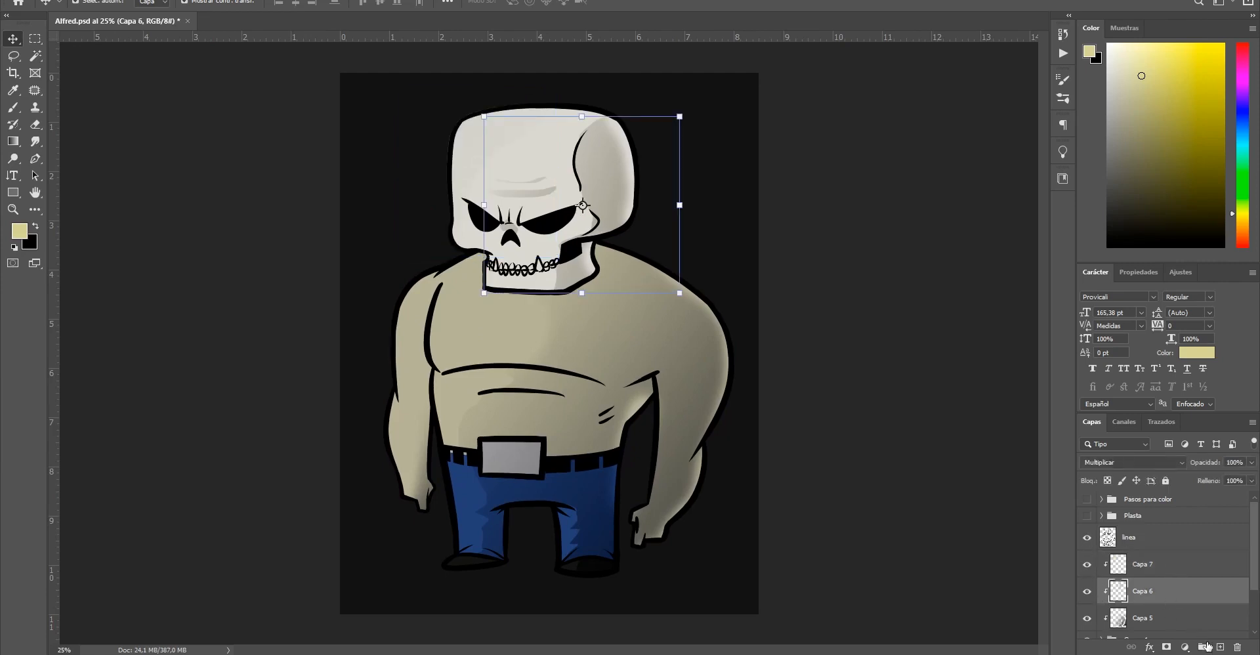
{"action": "left_click", "coordinate": [1220, 646]}
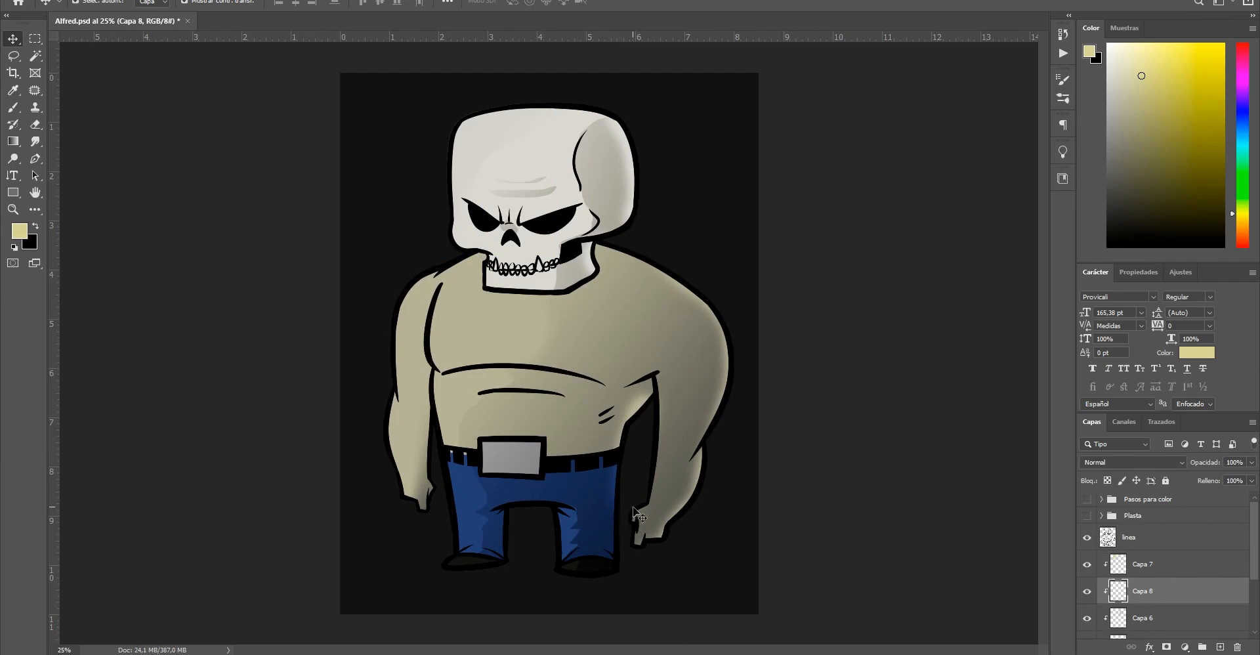
{"action": "key", "text": "l"}
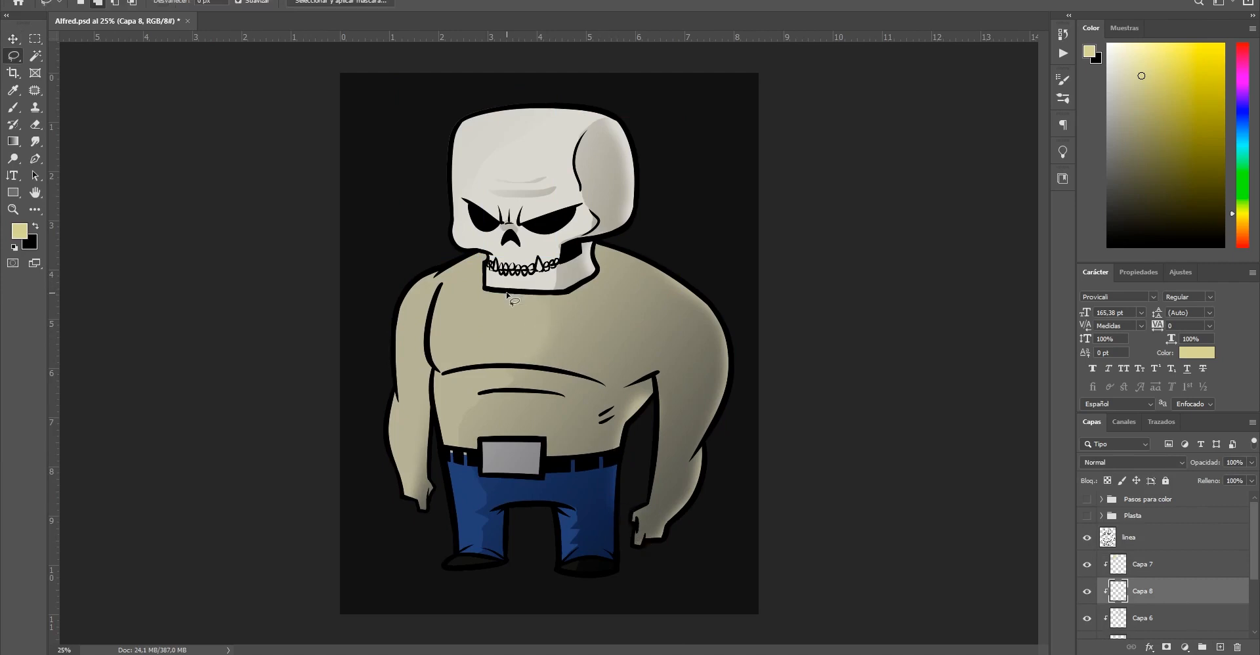
{"action": "mouse_move", "coordinate": [525, 294]}
{"action": "left_mouse_down"}
{"action": "mouse_move", "coordinate": [595, 322]}
{"action": "mouse_move", "coordinate": [642, 298]}
{"action": "left_mouse_up"}
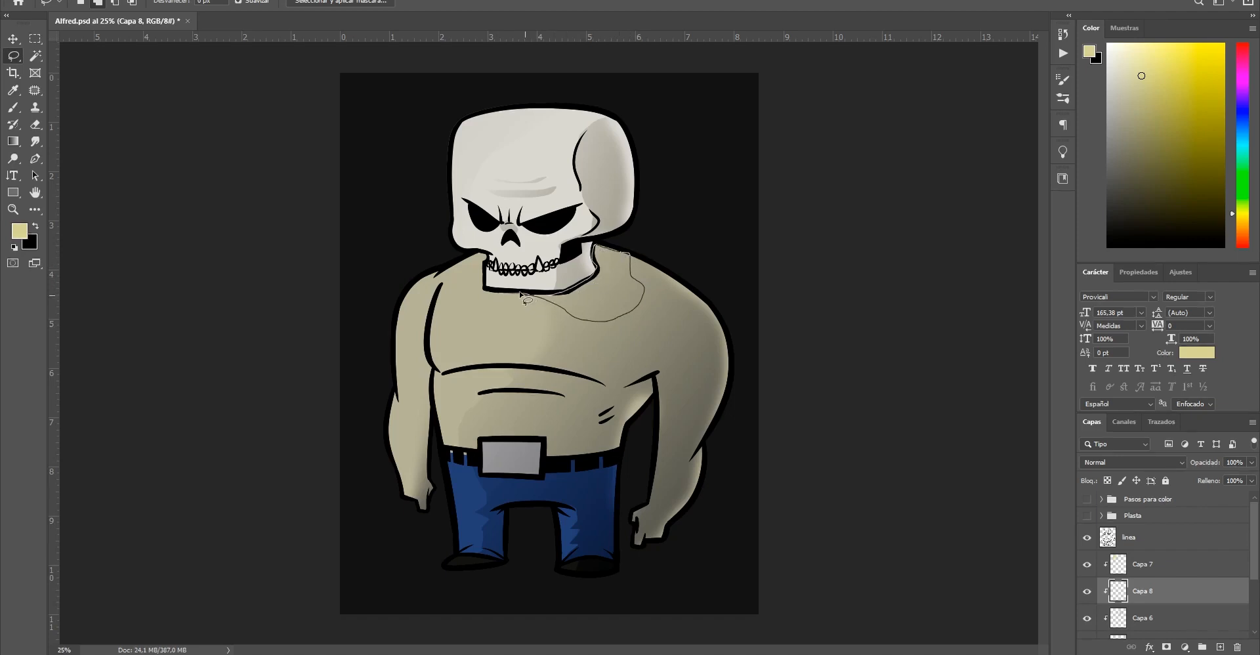
{"action": "left_click_drag", "start_coordinate": [523, 297], "coordinate": [524, 295]}
Fill the jaw shadow selection with a gradient in the dark olive-grey sampled from the shaded arm, and deselect
{"action": "left_click", "coordinate": [13, 141]}
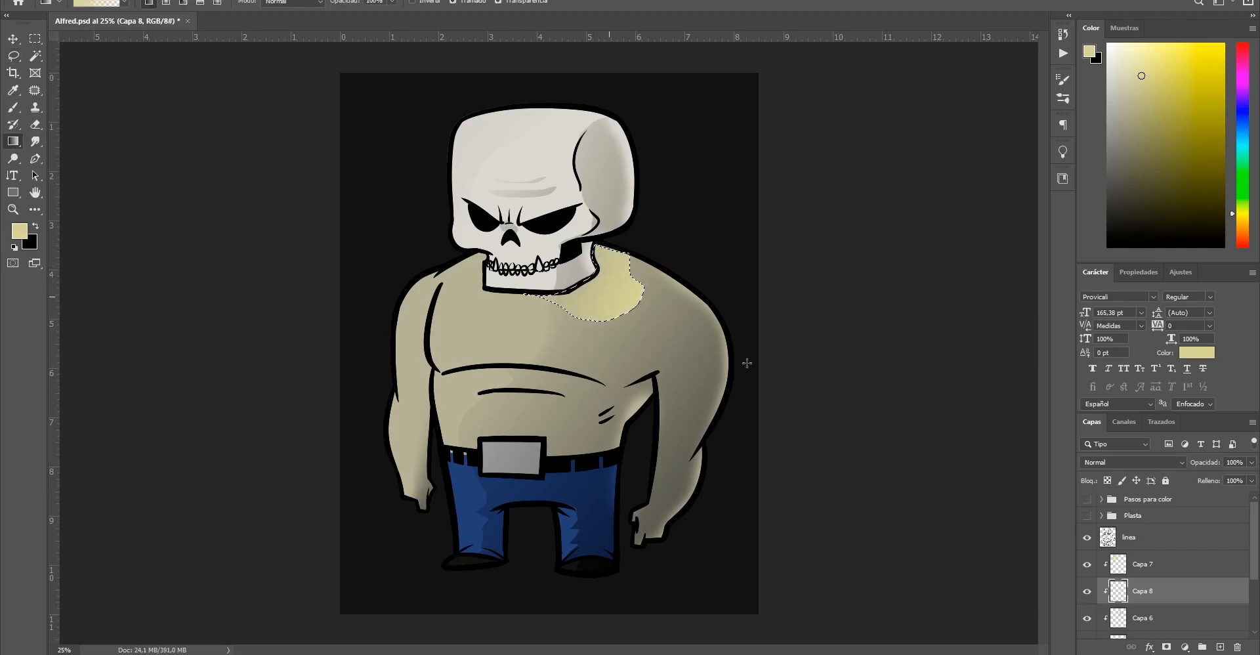
{"action": "left_click", "coordinate": [708, 361], "text": "alt"}
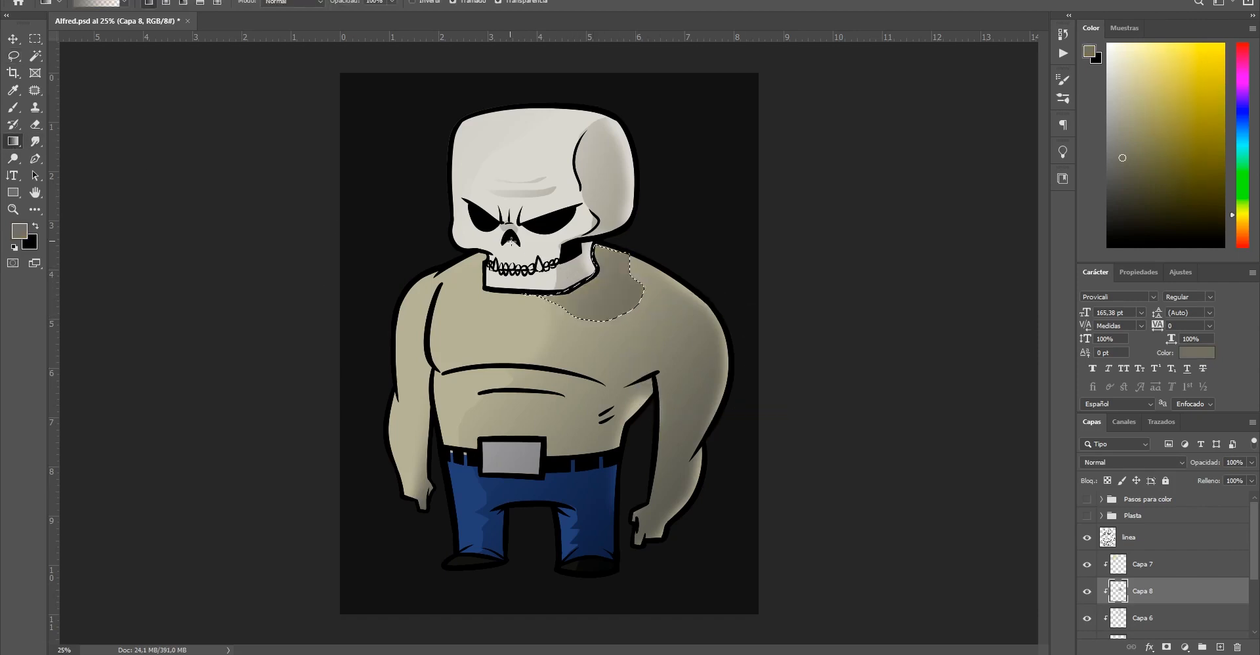
{"action": "key", "text": "ctrl+minus"}
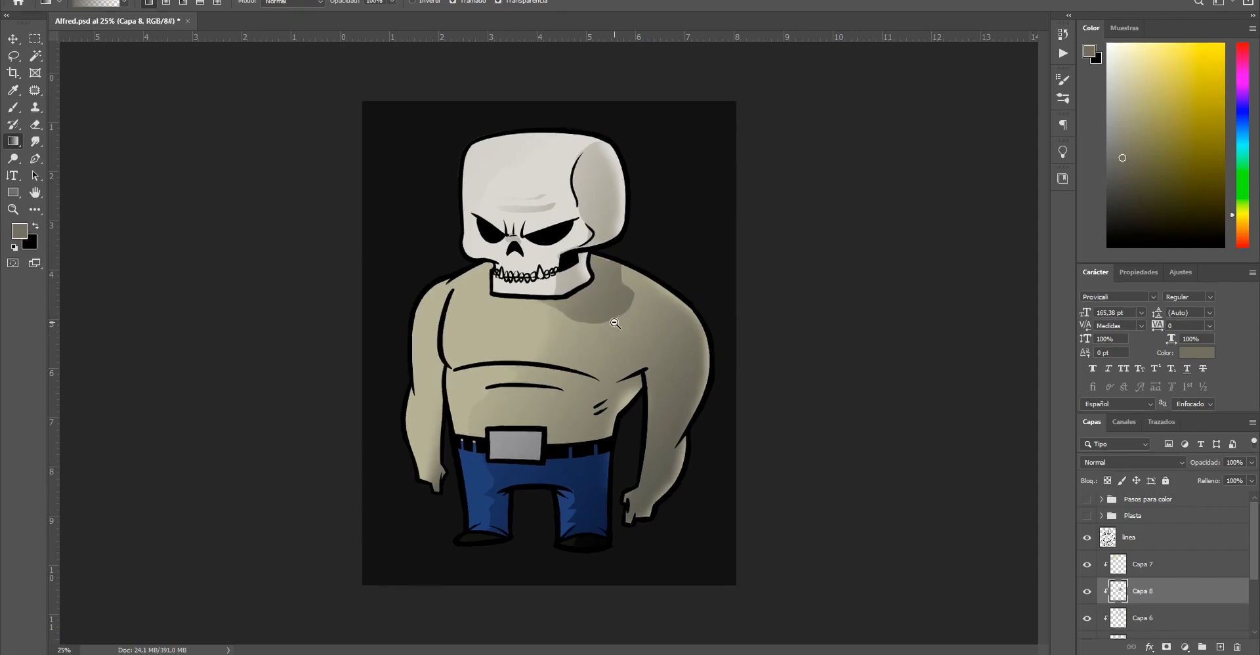
{"action": "key", "text": "v"}
{"action": "key", "text": "ctrl+plus"}
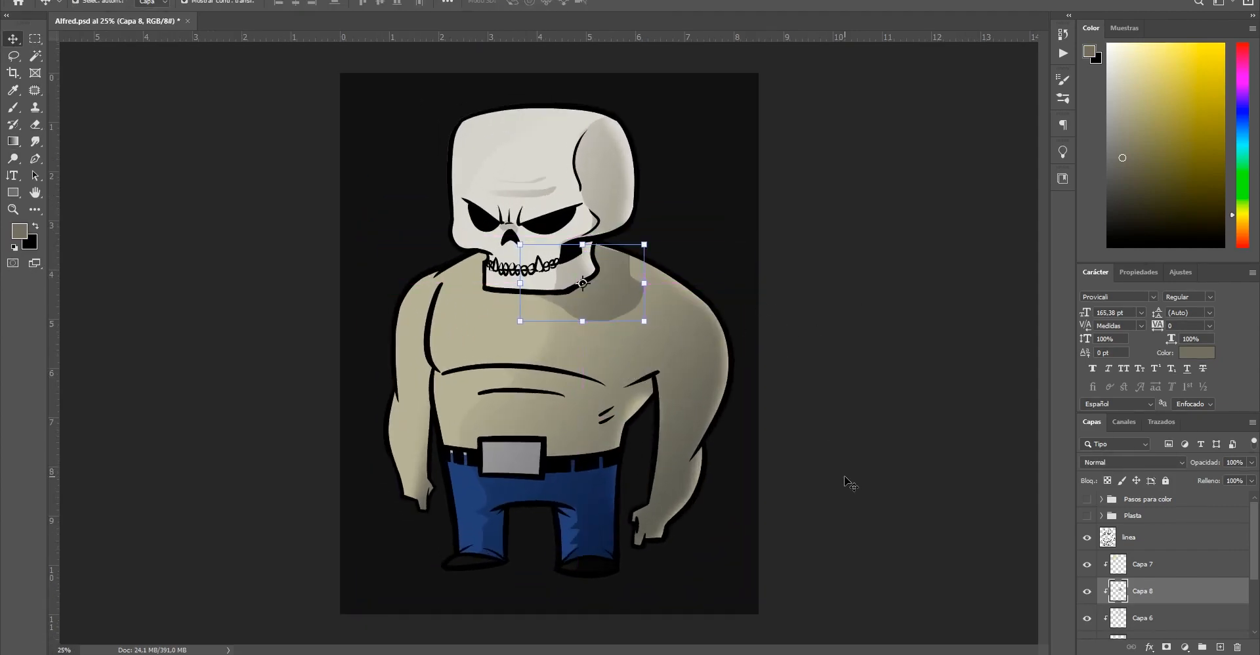
Toggle the visibility of Capa 3, Capa 2, Capa 6 and Capa 8 to find the layer holding the jaw shadow
{"action": "left_click", "coordinate": [613, 285]}
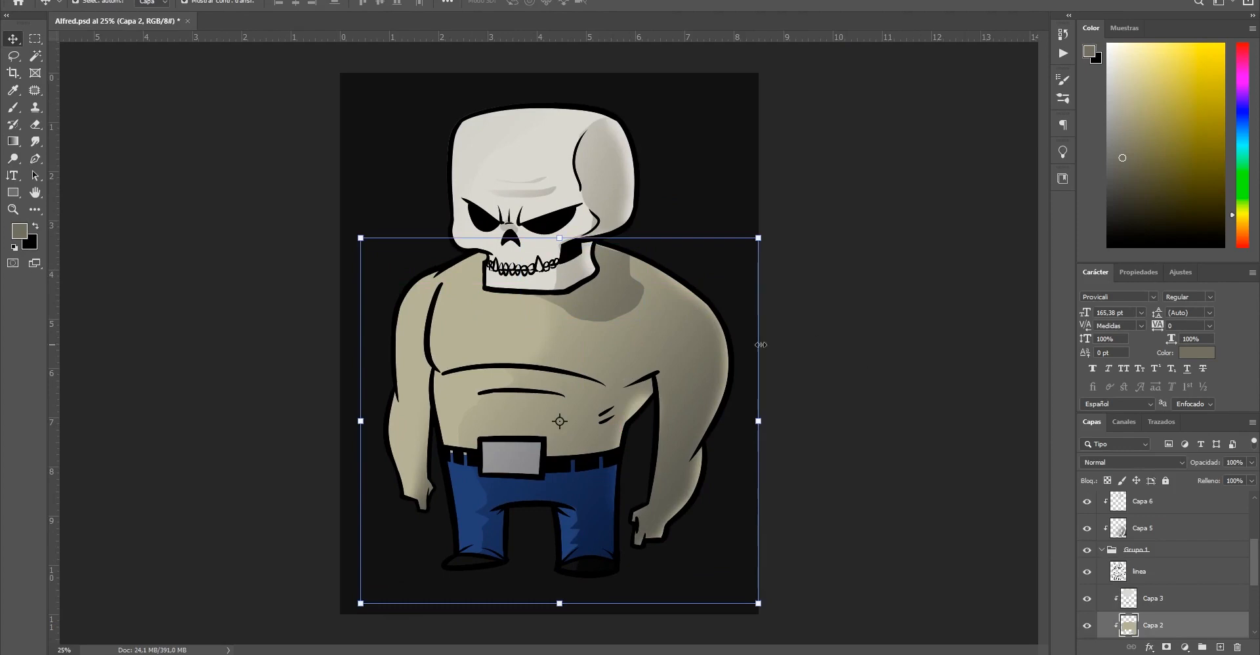
{"action": "left_click", "coordinate": [1174, 600]}
{"action": "scroll", "coordinate": [1158, 594], "scroll_direction": "down", "scroll_amount": 1}
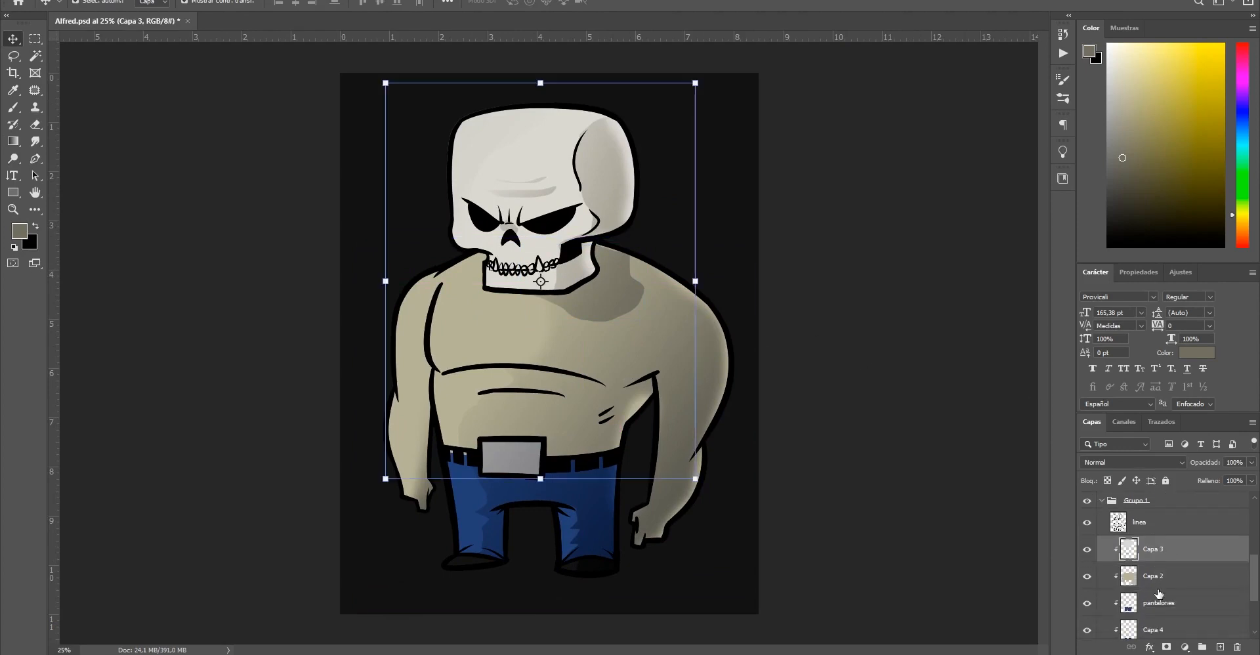
{"action": "key", "text": "ctrl+shift+d"}
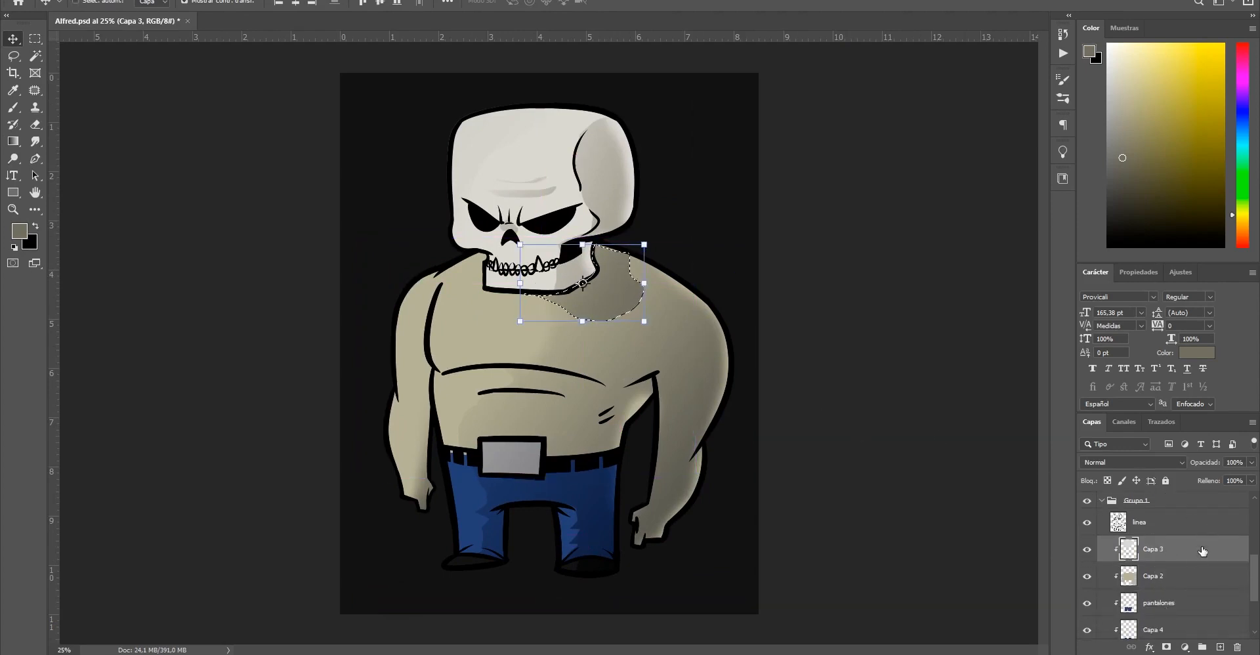
{"action": "key", "text": "ctrl+d"}
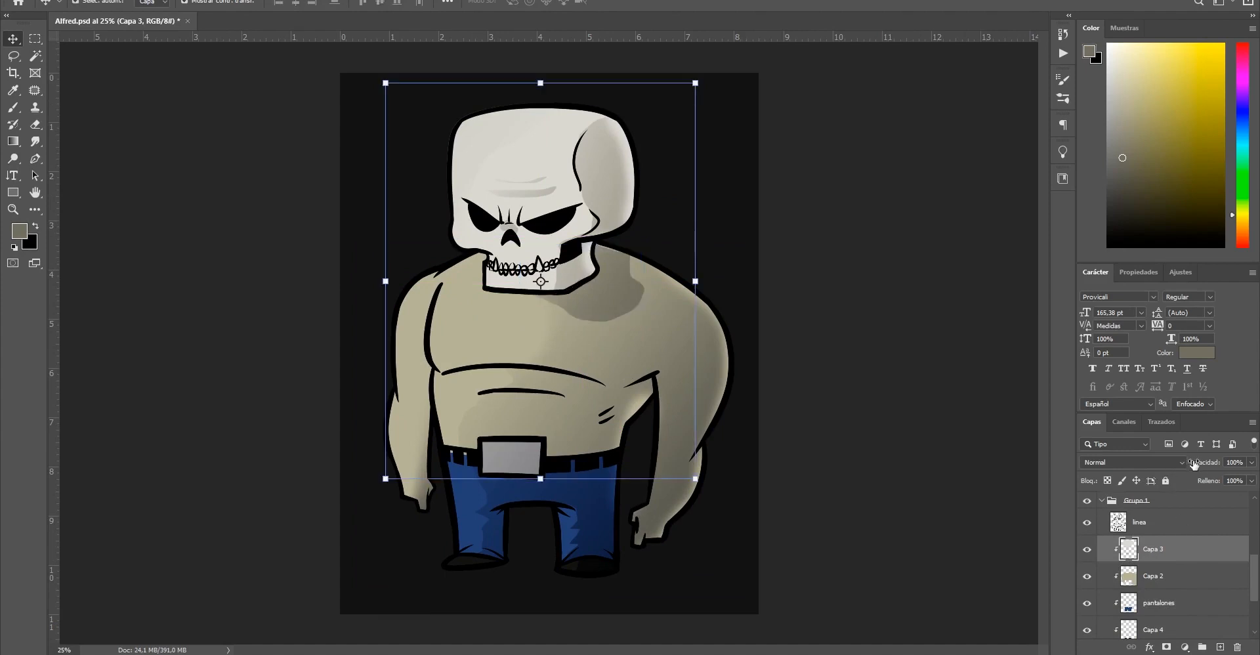
{"action": "mouse_move", "coordinate": [1211, 464]}
{"action": "left_mouse_down"}
{"action": "mouse_move", "coordinate": [1182, 466]}
{"action": "mouse_move", "coordinate": [1230, 498]}
{"action": "left_mouse_up"}
{"action": "left_click", "coordinate": [1087, 553]}
{"action": "left_click", "coordinate": [1087, 553]}
{"action": "left_click", "coordinate": [1089, 576]}
{"action": "left_click", "coordinate": [1089, 576]}
{"action": "scroll", "coordinate": [1124, 578], "scroll_direction": "down", "scroll_amount": 1}
{"action": "left_click", "coordinate": [1174, 574]}
{"action": "scroll", "coordinate": [1122, 552], "scroll_direction": "up", "scroll_amount": 2}
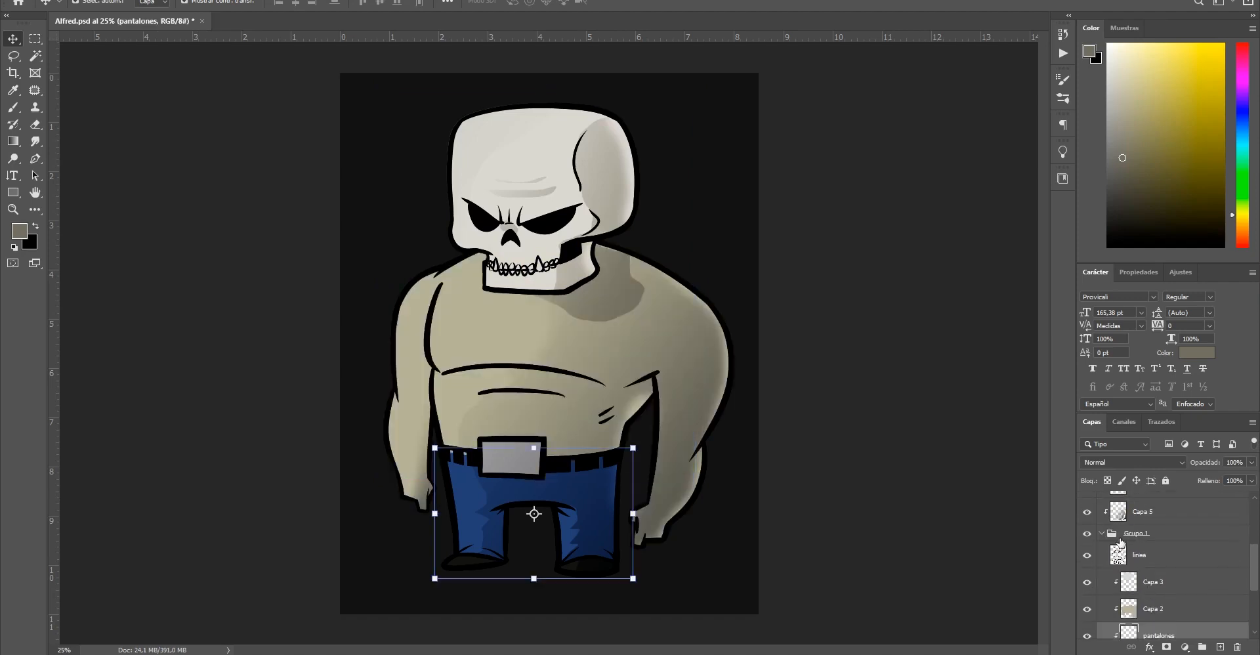
{"action": "scroll", "coordinate": [1099, 502], "scroll_direction": "up", "scroll_amount": 1}
{"action": "left_click", "coordinate": [1100, 518]}
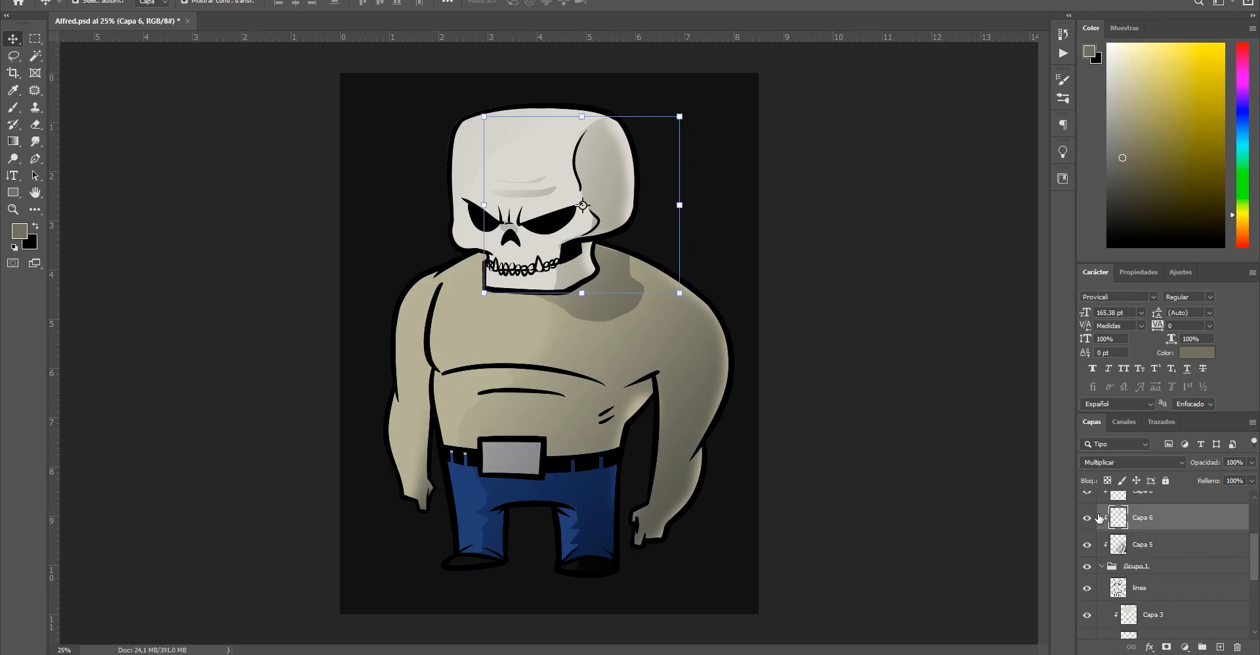
{"action": "left_click", "coordinate": [1093, 517]}
{"action": "scroll", "coordinate": [1095, 519], "scroll_direction": "up", "scroll_amount": 1}
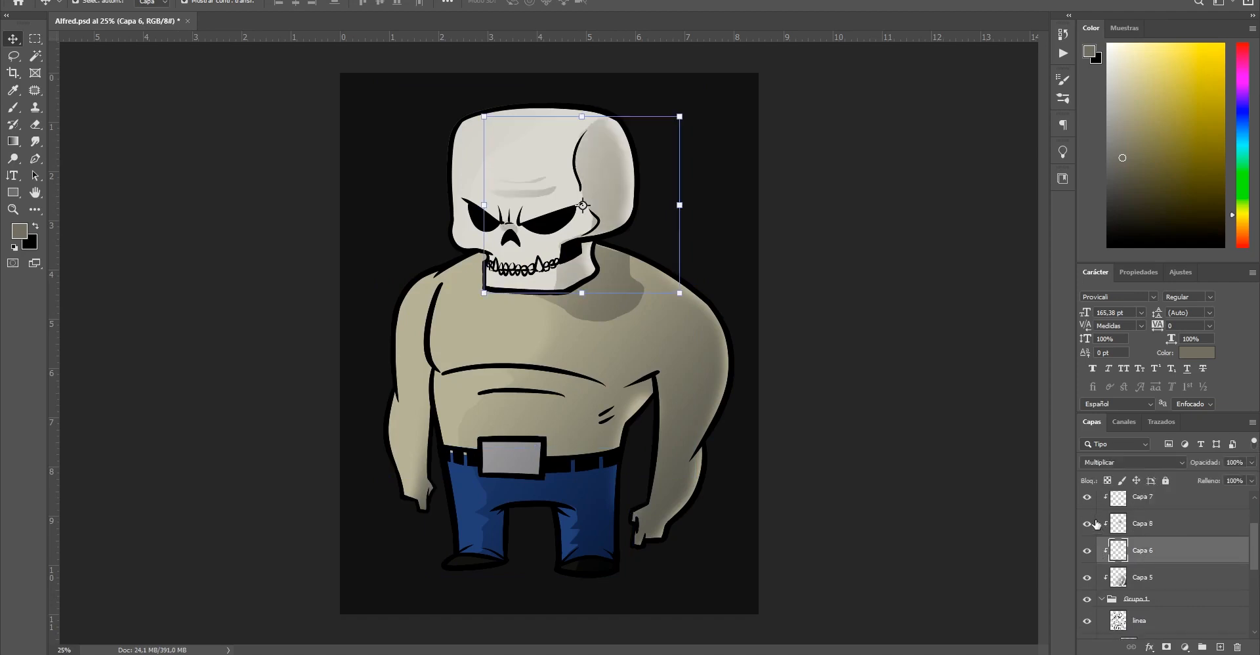
{"action": "left_click", "coordinate": [1095, 523]}
{"action": "left_click", "coordinate": [1094, 524]}
Lower the opacity of the jaw shadow layer Capa 8 to 32% and deselect the layer
{"action": "left_click", "coordinate": [1145, 523]}
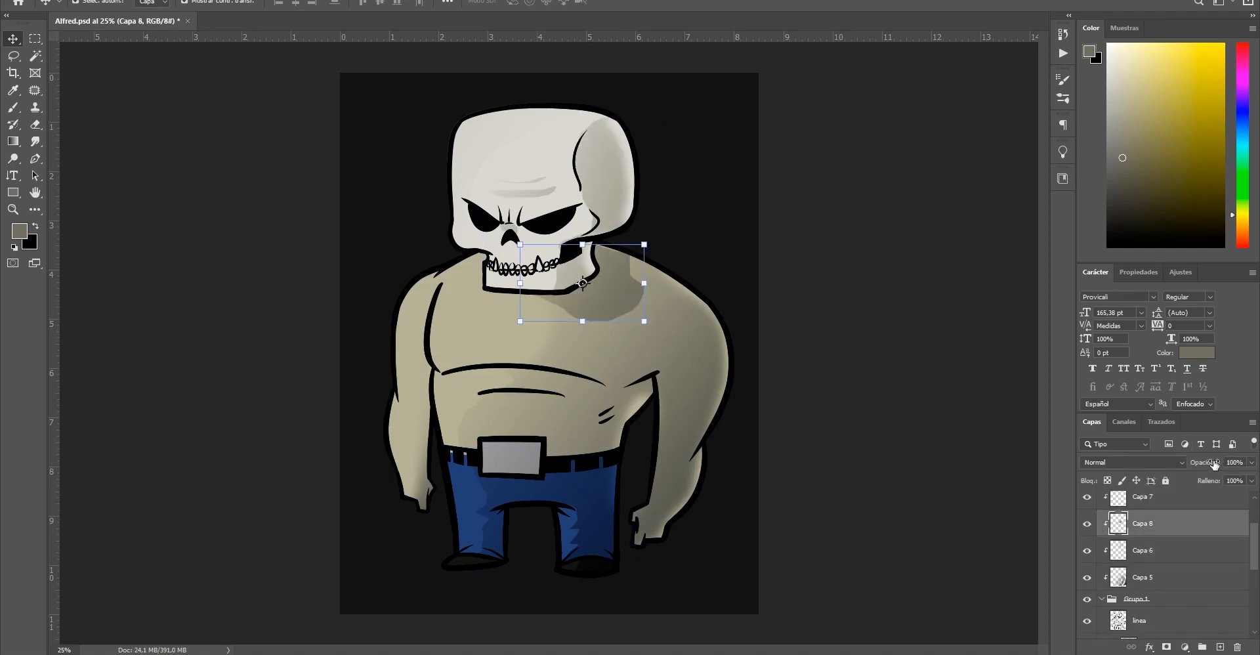
{"action": "left_click_drag", "start_coordinate": [1209, 466], "coordinate": [1141, 477]}
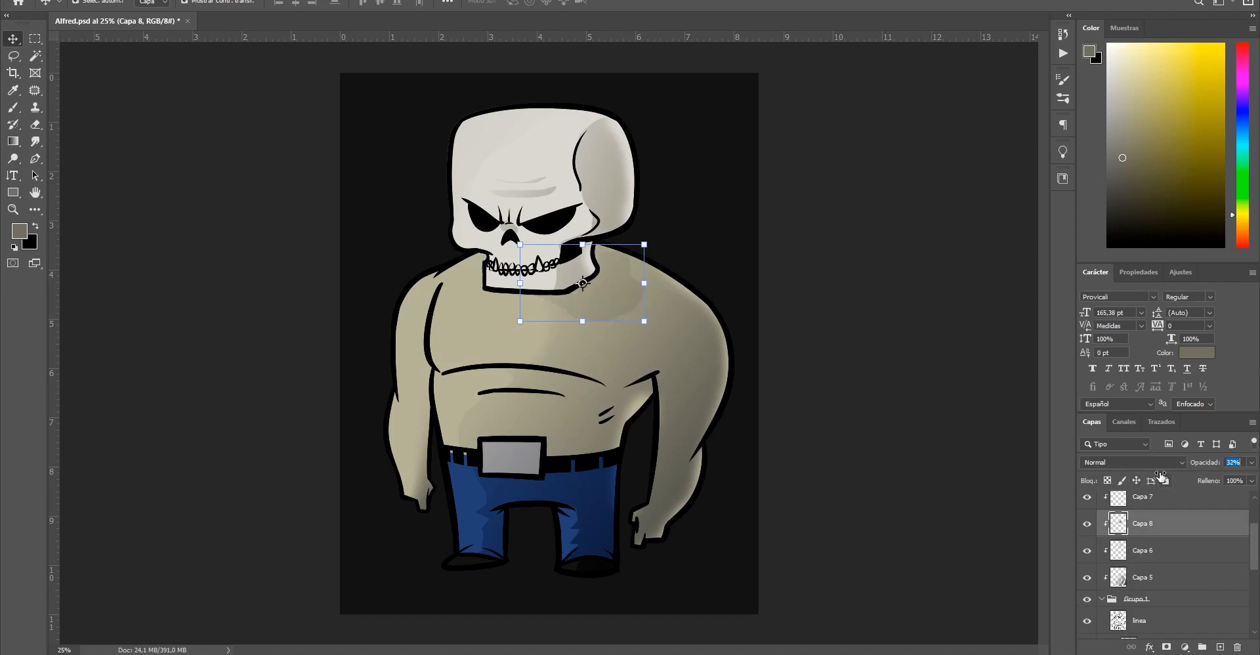
{"action": "left_click", "coordinate": [950, 321]}
Lasso an area from the jaw shadow across the shoulder and brush it in on Capa 8 to extend the shadow, clearing the selection
{"action": "key", "text": "ctrl+minus"}
{"action": "key", "text": "ctrl+plus"}
{"action": "key", "text": "ctrl+plus"}
{"action": "key", "text": "ctrl+plus"}
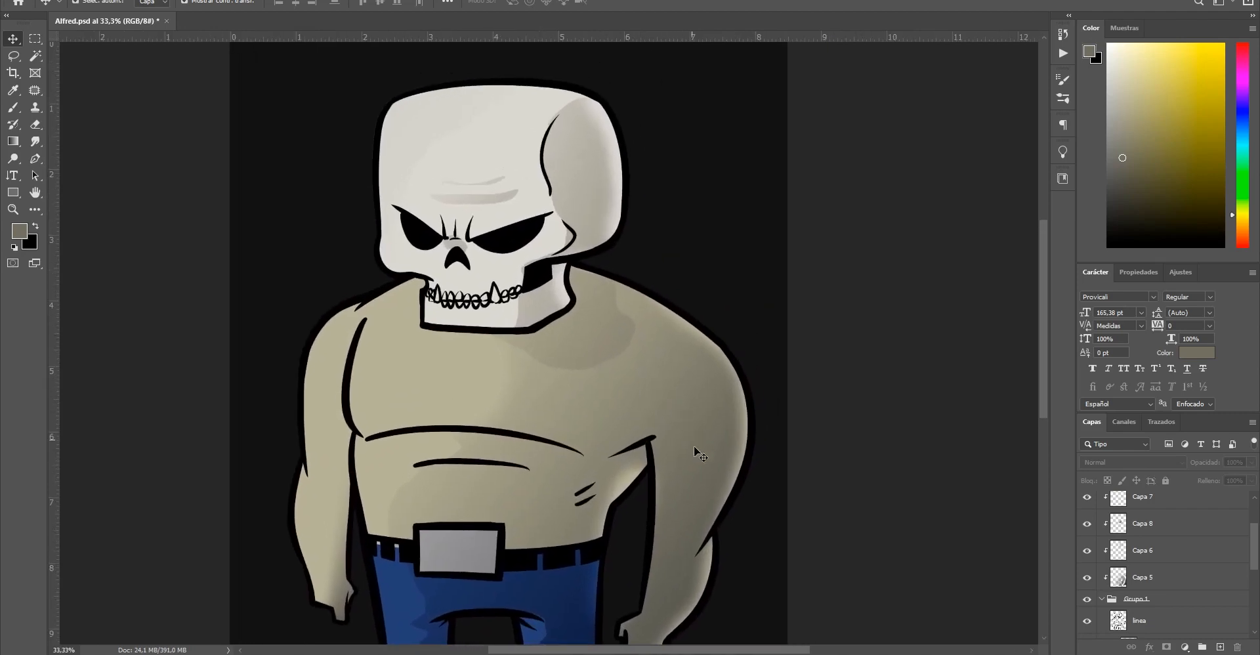
{"action": "key", "text": "l"}
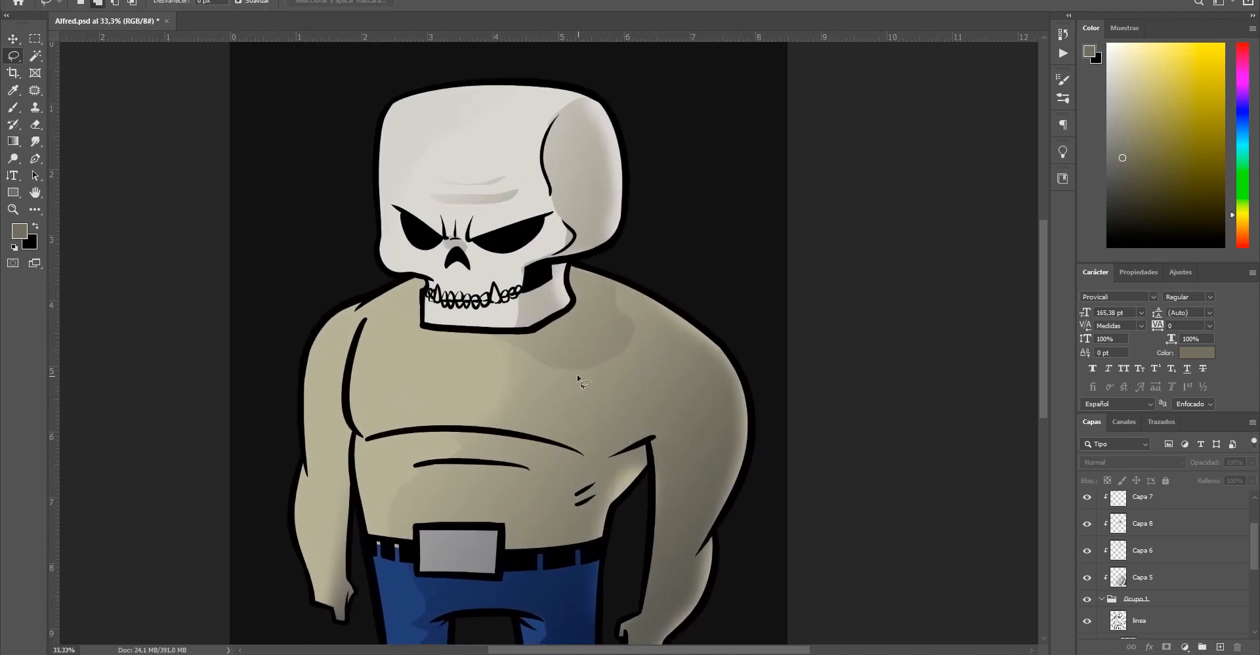
{"action": "mouse_move", "coordinate": [569, 369]}
{"action": "left_mouse_down"}
{"action": "mouse_move", "coordinate": [662, 338]}
{"action": "mouse_move", "coordinate": [687, 305]}
{"action": "mouse_move", "coordinate": [600, 273]}
{"action": "mouse_move", "coordinate": [567, 367]}
{"action": "left_mouse_up"}
{"action": "key", "text": "b"}
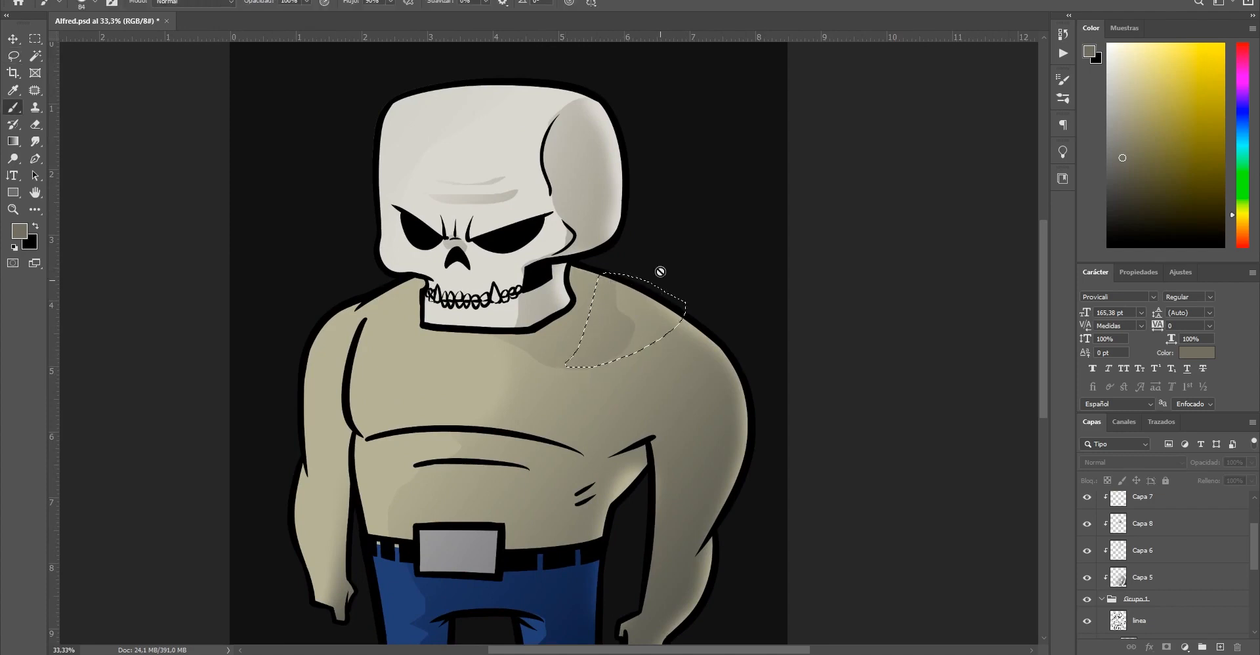
{"action": "left_click", "coordinate": [1160, 528]}
{"action": "mouse_move", "coordinate": [634, 288]}
{"action": "left_mouse_down"}
{"action": "mouse_move", "coordinate": [591, 312]}
{"action": "mouse_move", "coordinate": [619, 289]}
{"action": "mouse_move", "coordinate": [589, 357]}
{"action": "left_mouse_up"}
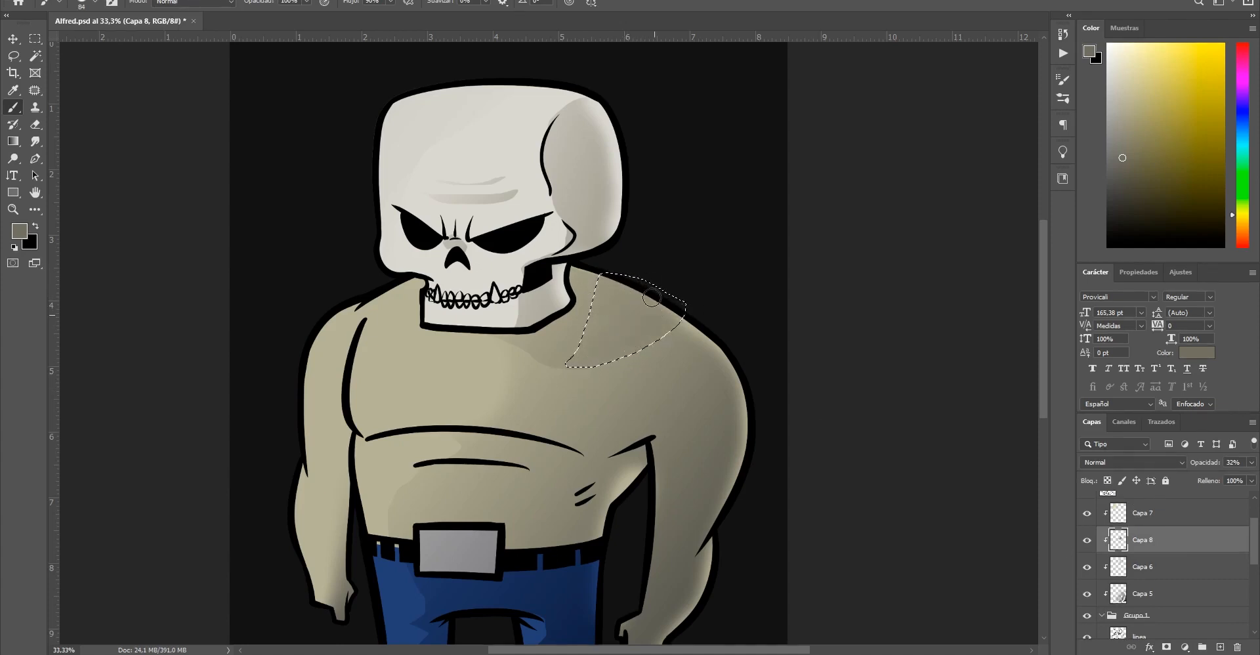
{"action": "key", "text": "ctrl+d"}
{"action": "key", "text": "v"}
Try blend modes from Sobreexpos. lineal (Añadir) through Diferencia on the jaw shadow layer Capa 8
{"action": "left_click", "coordinate": [714, 338], "text": "alt"}
{"action": "left_click", "coordinate": [714, 337], "text": "alt"}
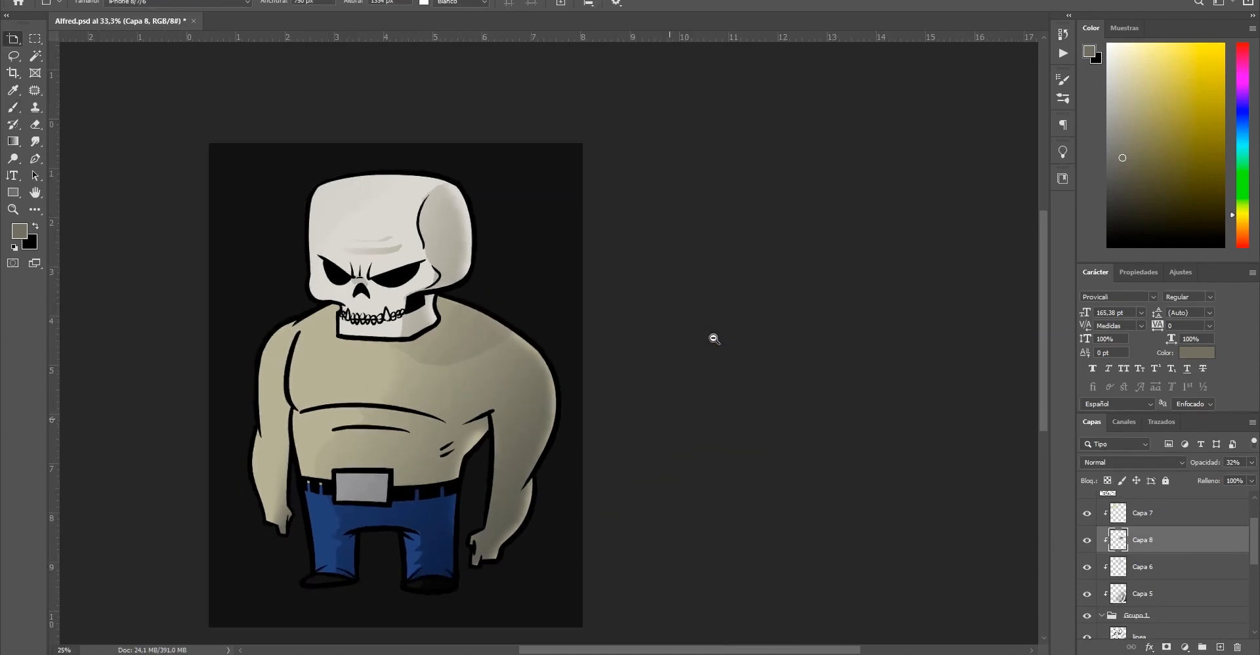
{"action": "left_click_drag", "start_coordinate": [485, 397], "coordinate": [609, 368]}
{"action": "key", "text": "ctrl+plus"}
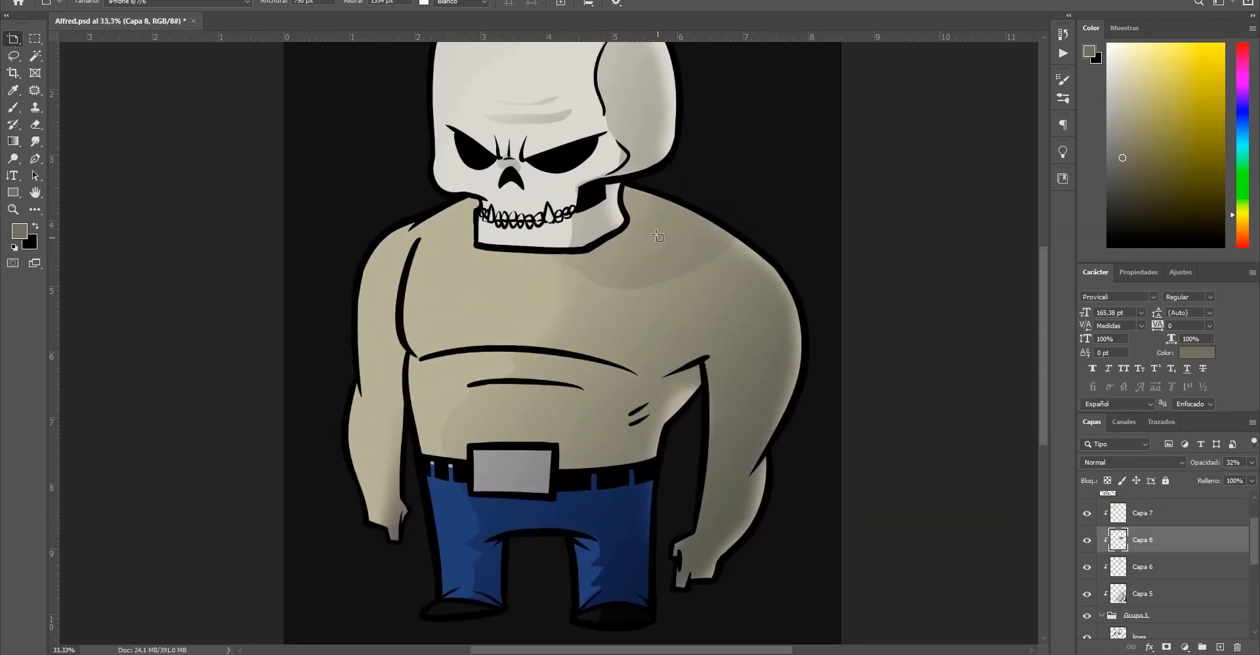
{"action": "left_click", "coordinate": [649, 266], "text": "alt"}
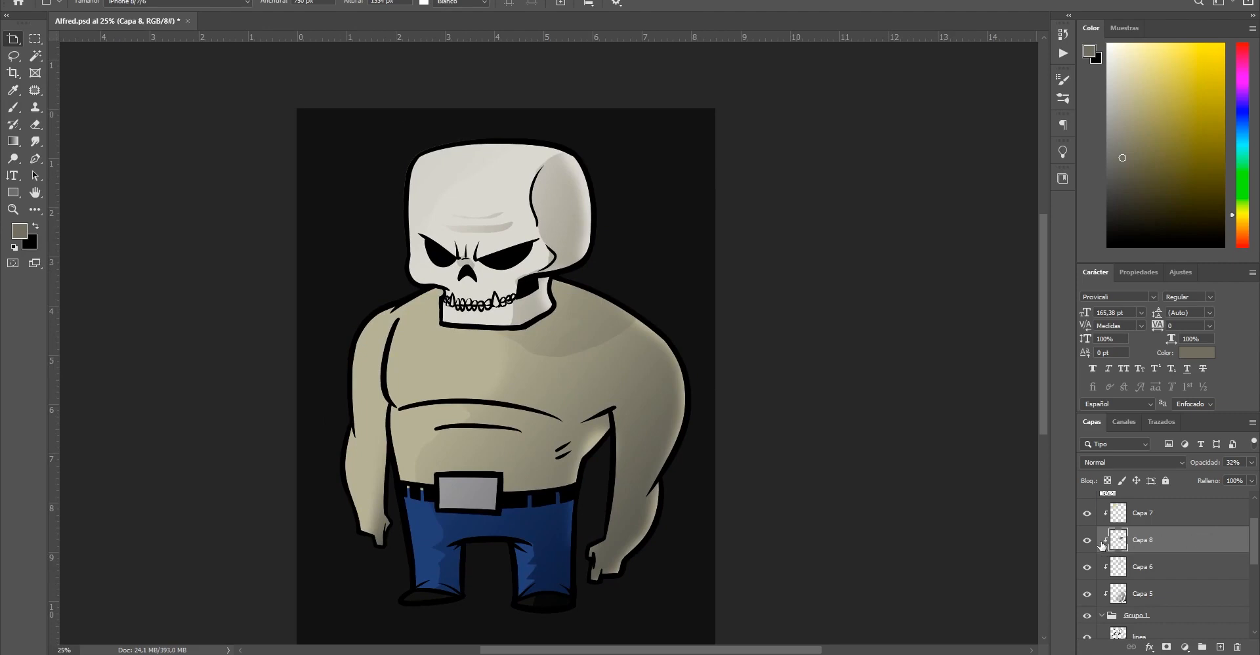
{"action": "left_click", "coordinate": [1087, 545]}
{"action": "left_click", "coordinate": [1139, 463]}
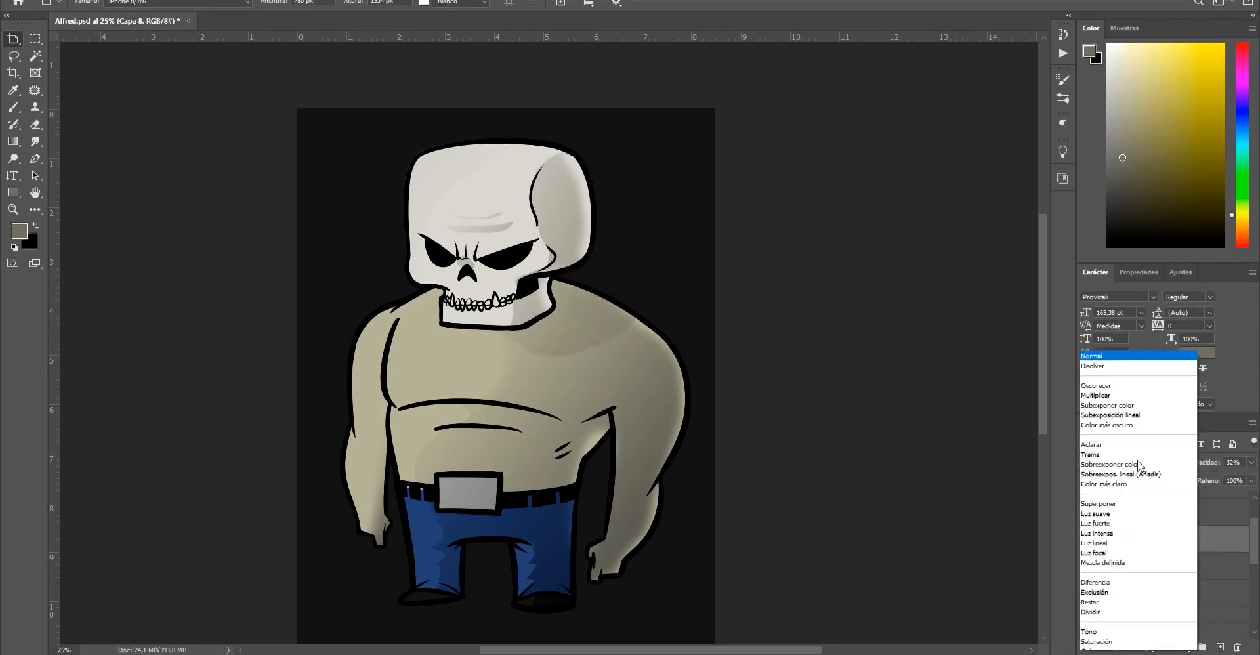
{"action": "left_click", "coordinate": [1138, 465]}
{"action": "key", "text": "v"}
{"action": "left_click", "coordinate": [1139, 463]}
{"action": "left_click", "coordinate": [1140, 465]}
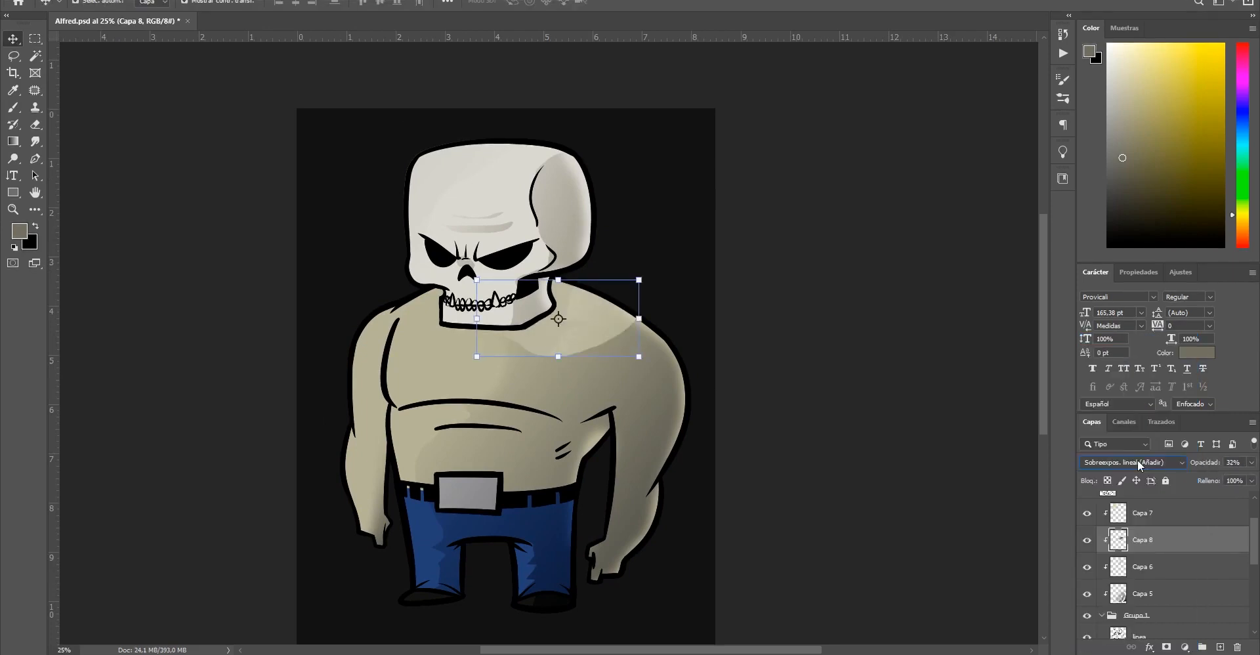
{"action": "key", "text": "Down"}
{"action": "key", "text": "Down"}
{"action": "key", "text": "Down"}
{"action": "key", "text": "Down"}
{"action": "key", "text": "Down"}
{"action": "key", "text": "Down"}
{"action": "key", "text": "Down"}
{"action": "key", "text": "Down"}
{"action": "key", "text": "Down"}
{"action": "key", "text": "Down"}
{"action": "key", "text": "Down"}
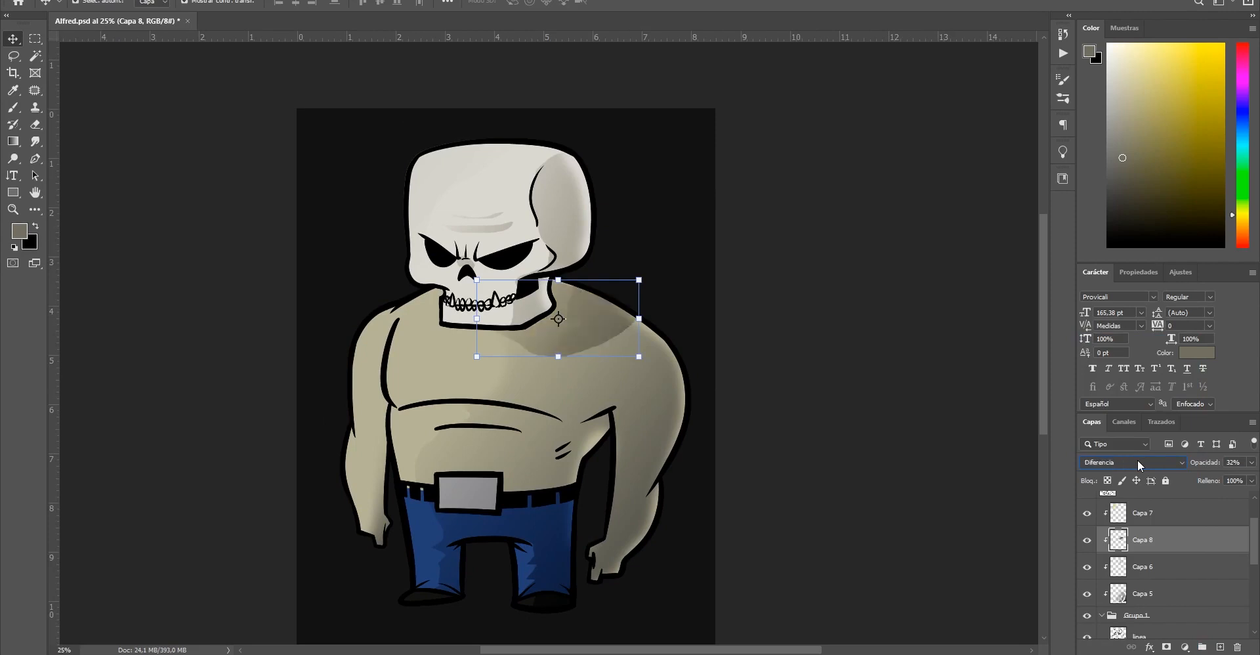
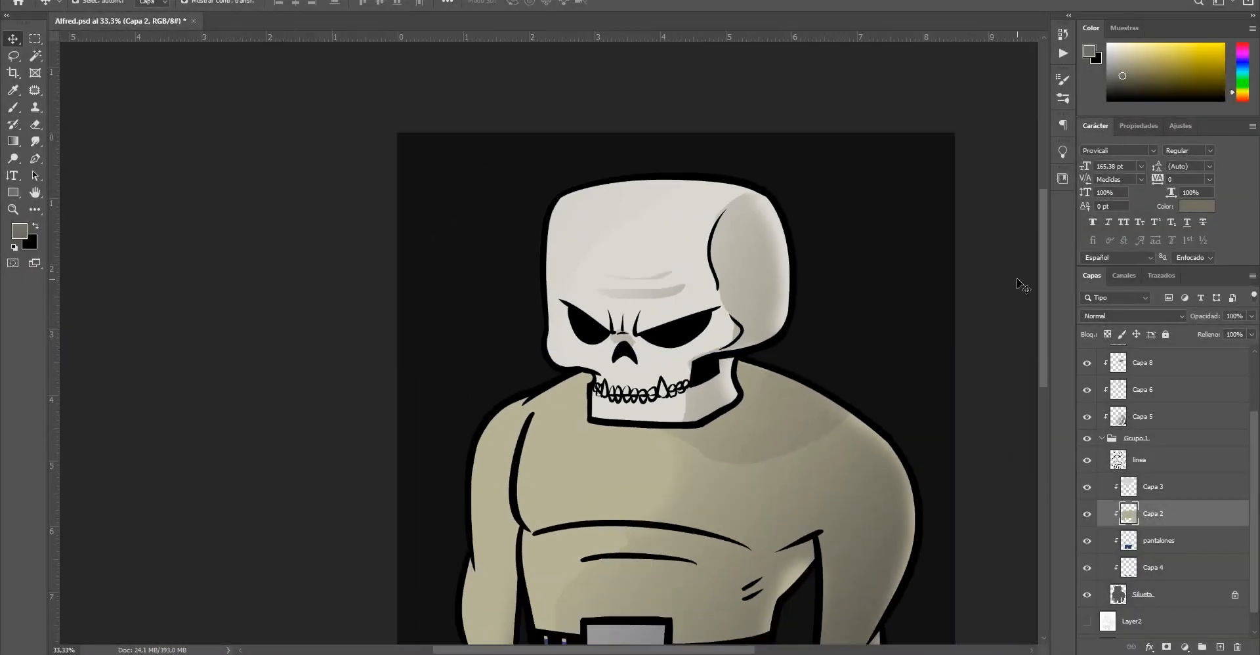
Collapse Grupo 1 in the layer stack
{"action": "left_click", "coordinate": [1018, 280]}
{"action": "left_click_drag", "start_coordinate": [854, 408], "coordinate": [724, 350]}
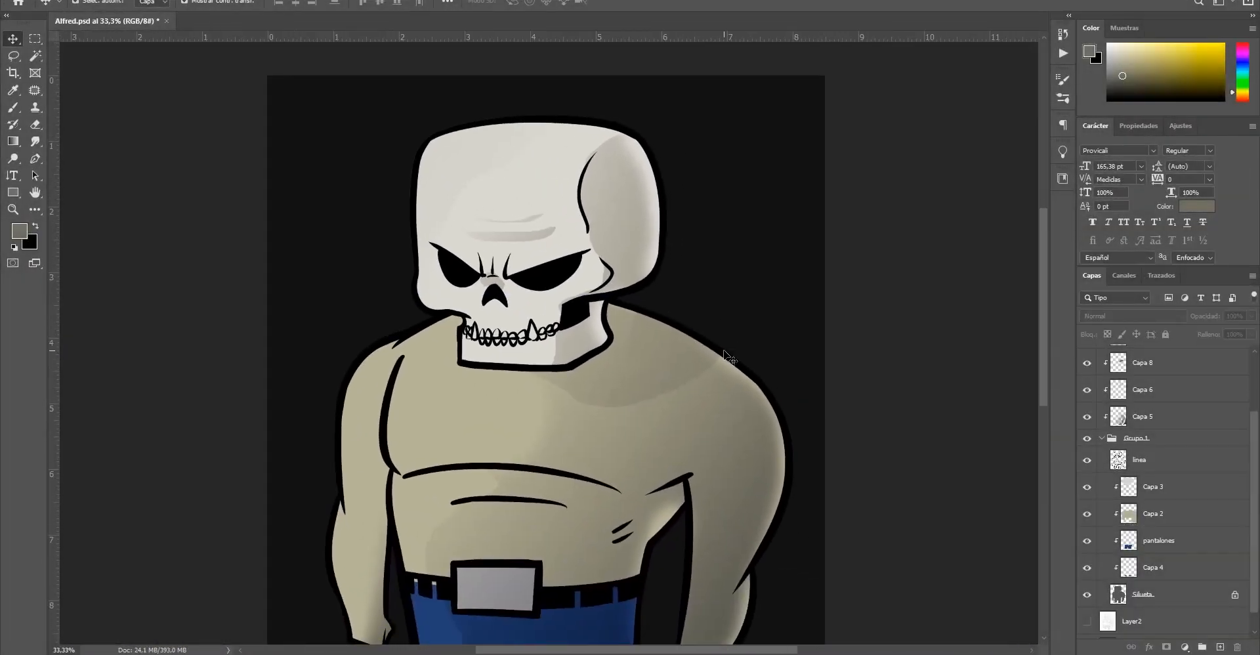
{"action": "left_click", "coordinate": [1119, 442]}
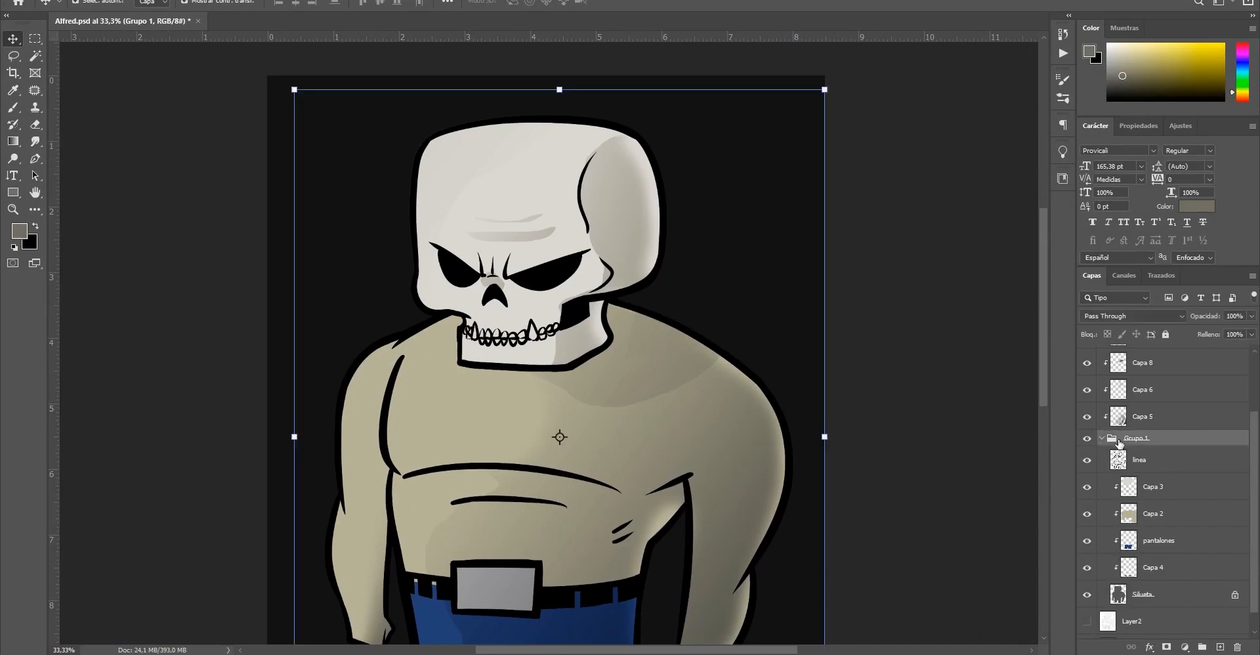
{"action": "left_click", "coordinate": [1103, 439]}
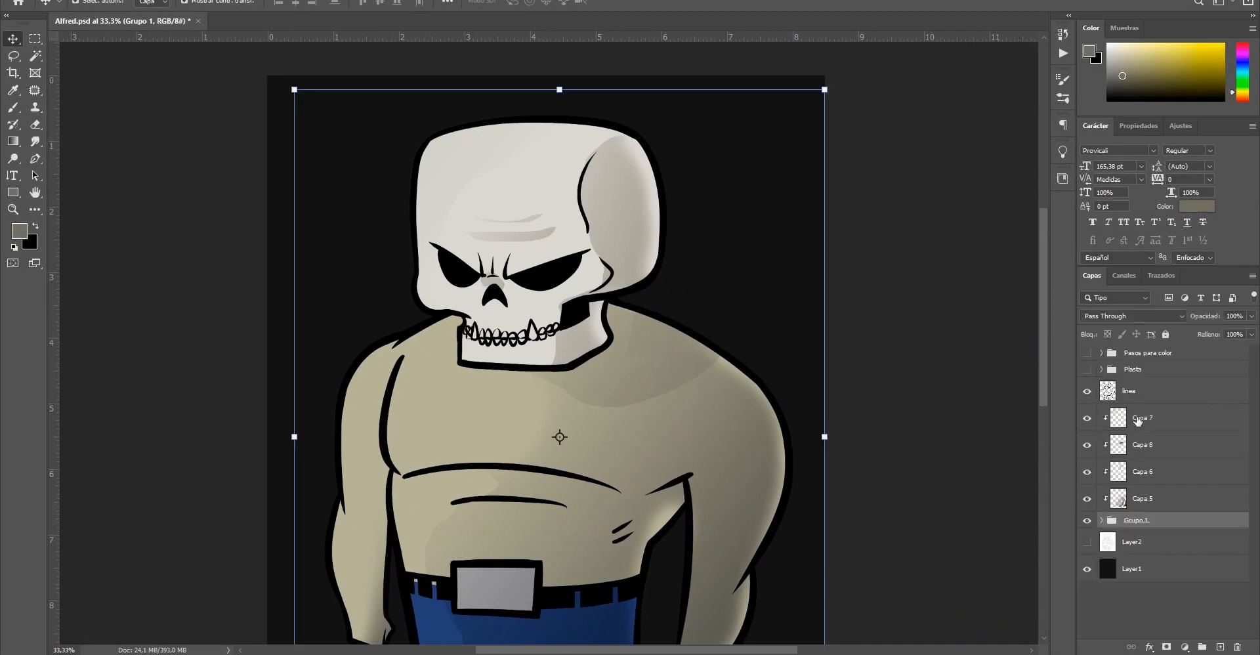
Check what Capa 7 holds and put the shading layers Capa 7, Capa 8, Capa 6 and Capa 5 into a new group
{"action": "left_click", "coordinate": [1150, 502]}
{"action": "left_click", "coordinate": [1129, 471]}
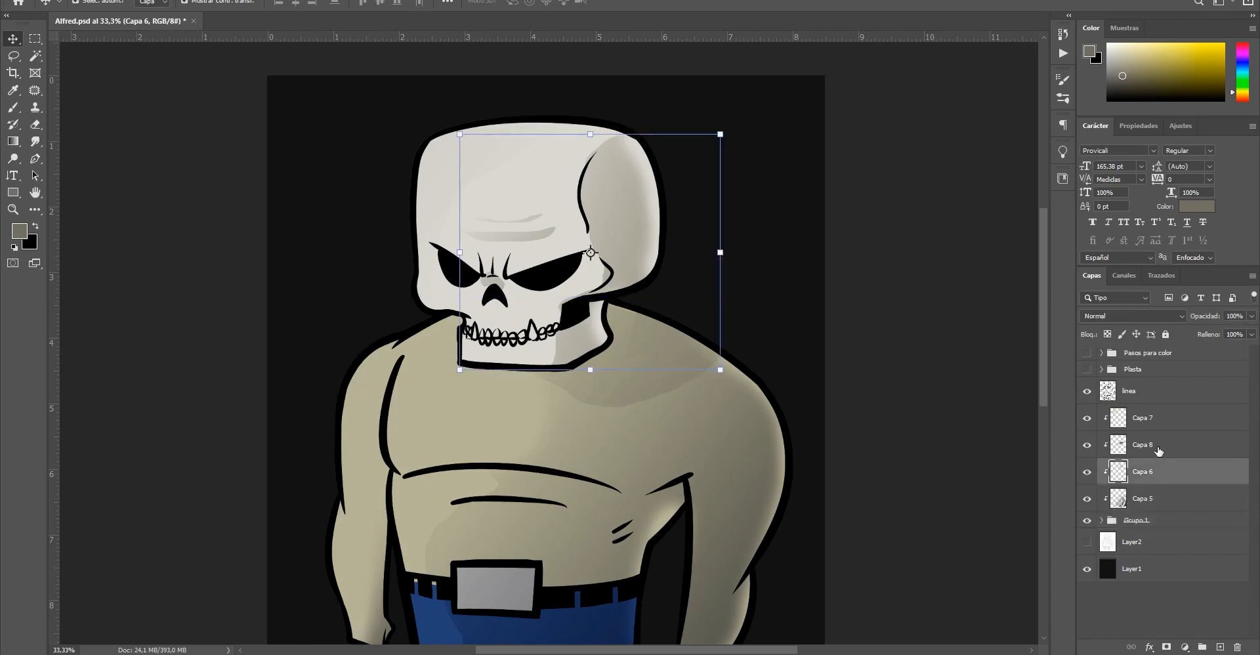
{"action": "left_click", "coordinate": [1109, 444]}
{"action": "left_click", "coordinate": [1093, 420]}
{"action": "left_click", "coordinate": [1086, 422]}
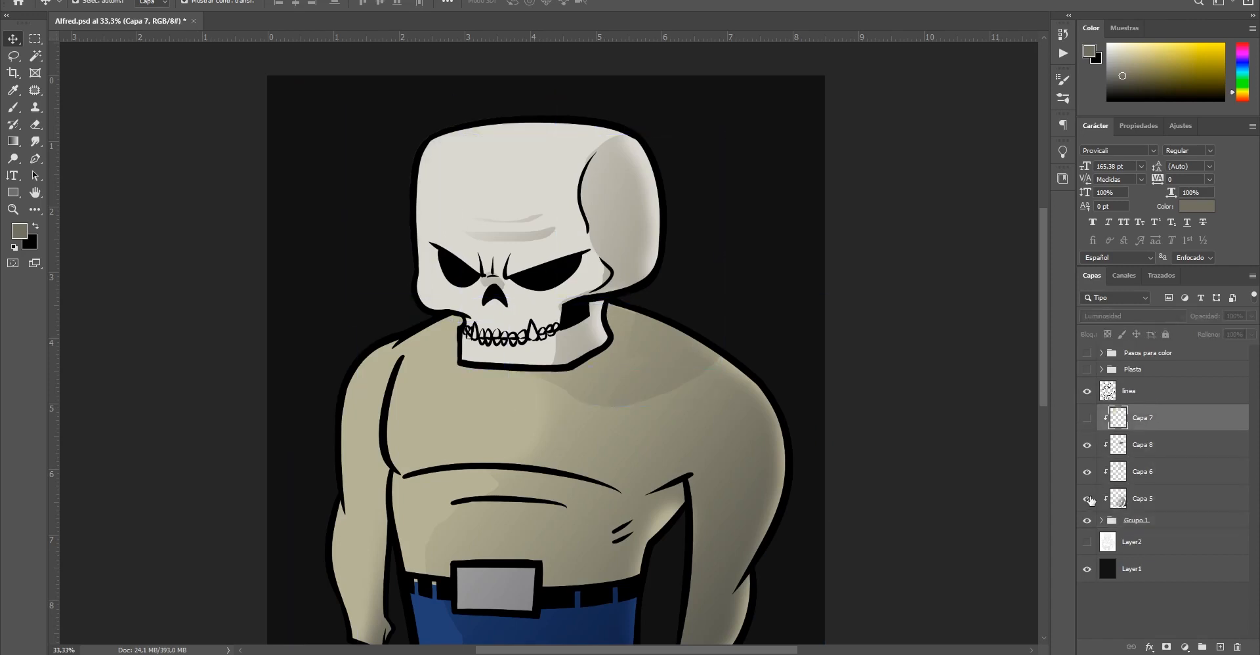
{"action": "left_click", "coordinate": [1085, 420]}
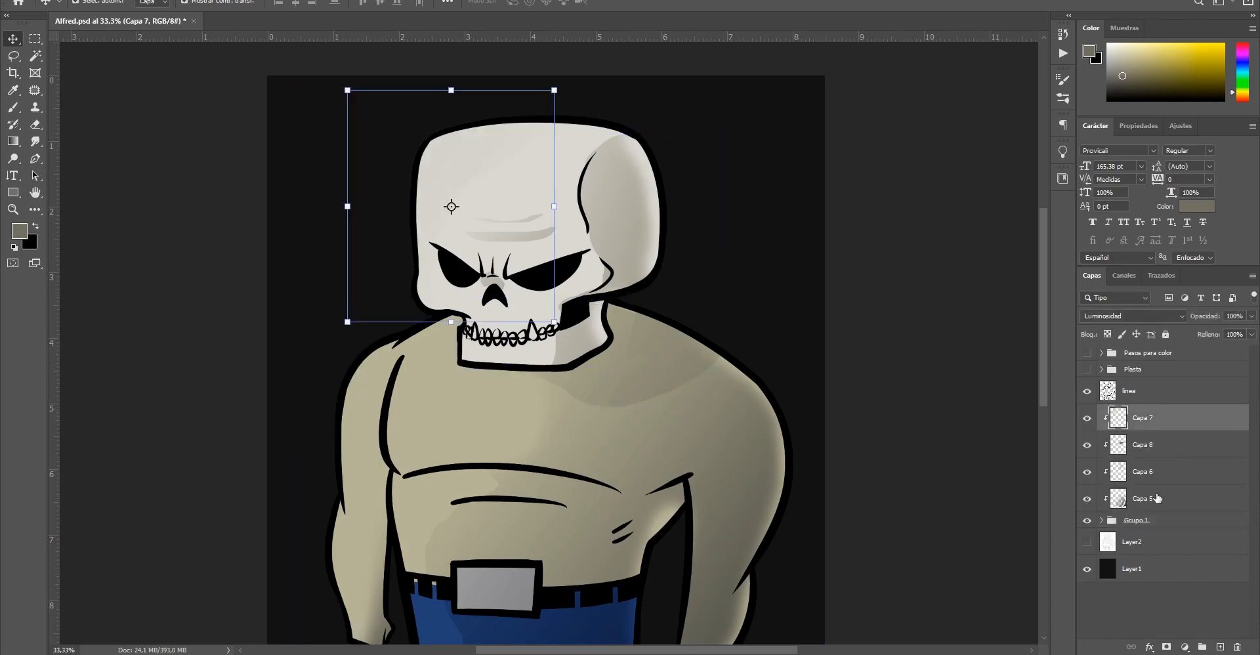
{"action": "left_click", "coordinate": [1156, 503], "text": "shift"}
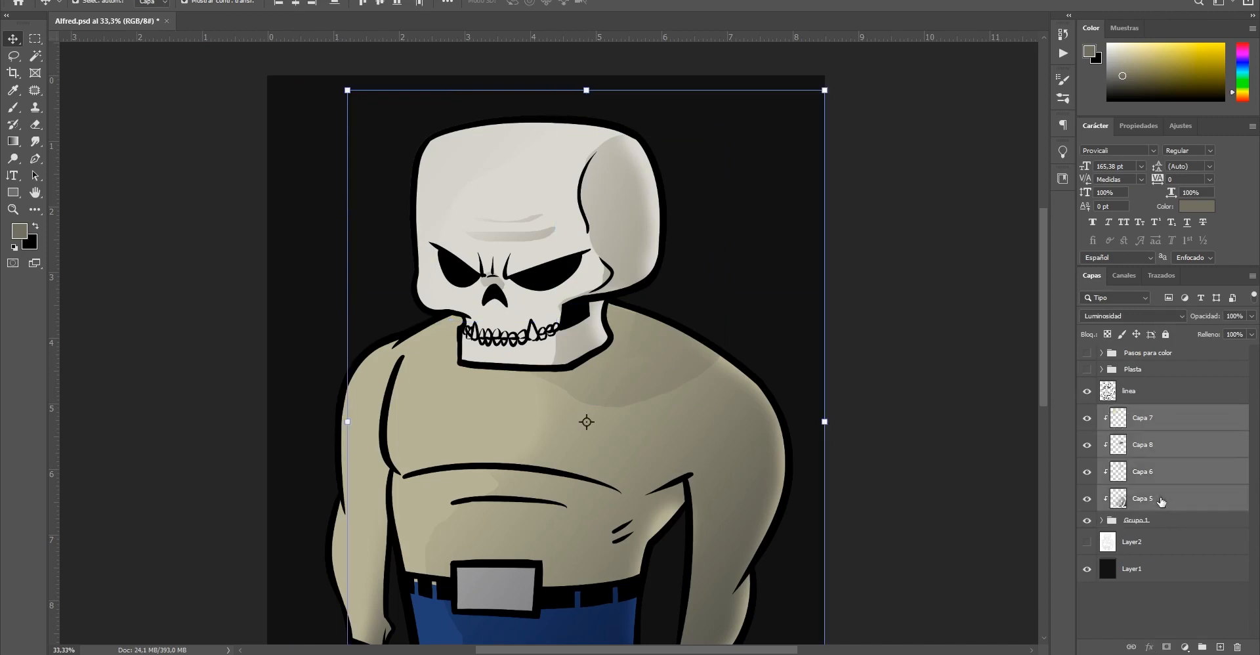
{"action": "key", "text": "ctrl+g"}
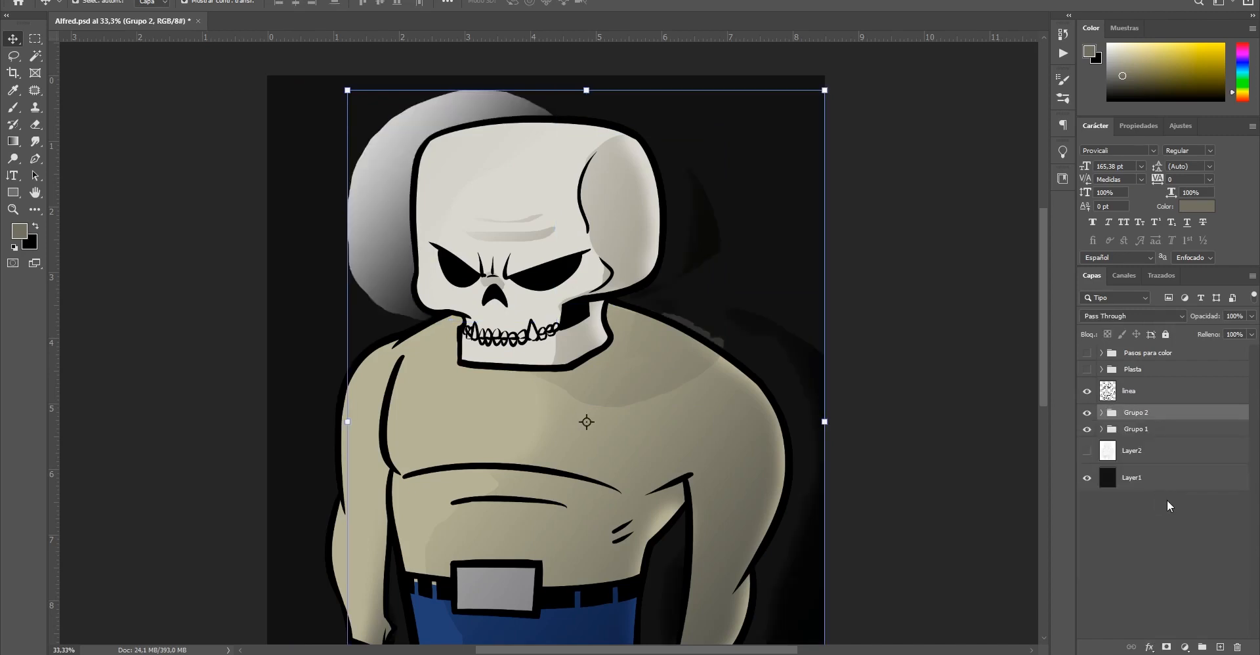
Hide the shading group Grupo 2 and expand Grupo 1 to reach the flat colour layers
{"action": "left_click", "coordinate": [1083, 413]}
{"action": "left_click", "coordinate": [1102, 429]}
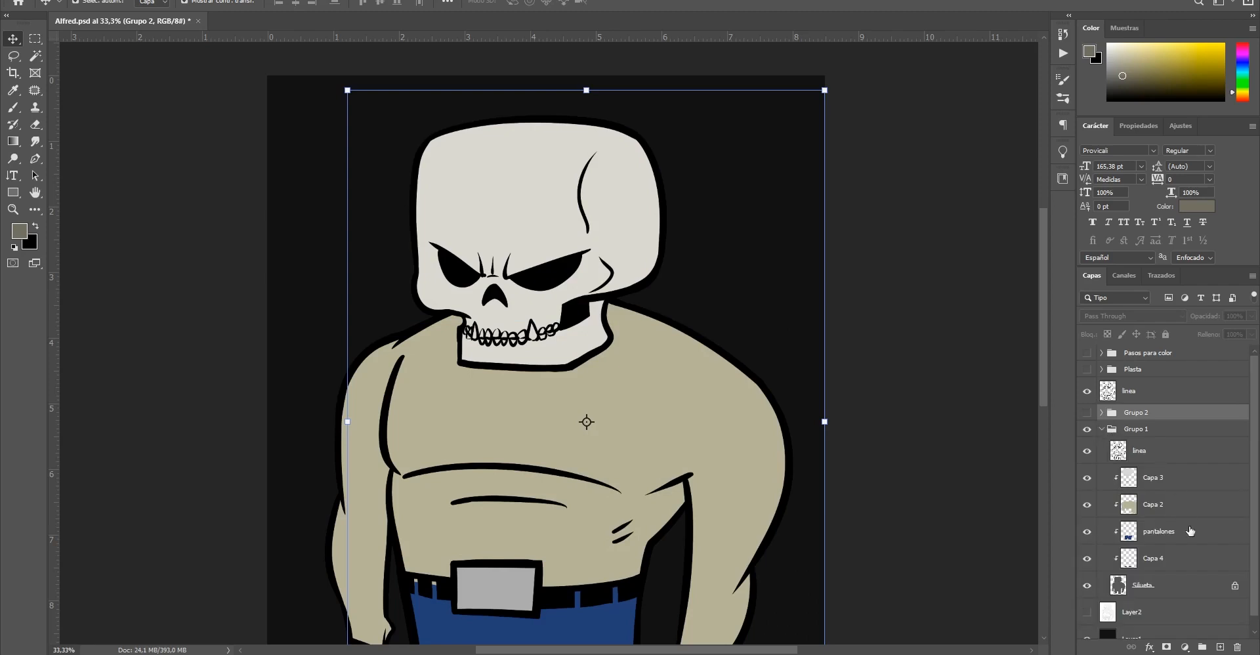
{"action": "scroll", "coordinate": [1189, 553], "scroll_direction": "down", "scroll_amount": 1}
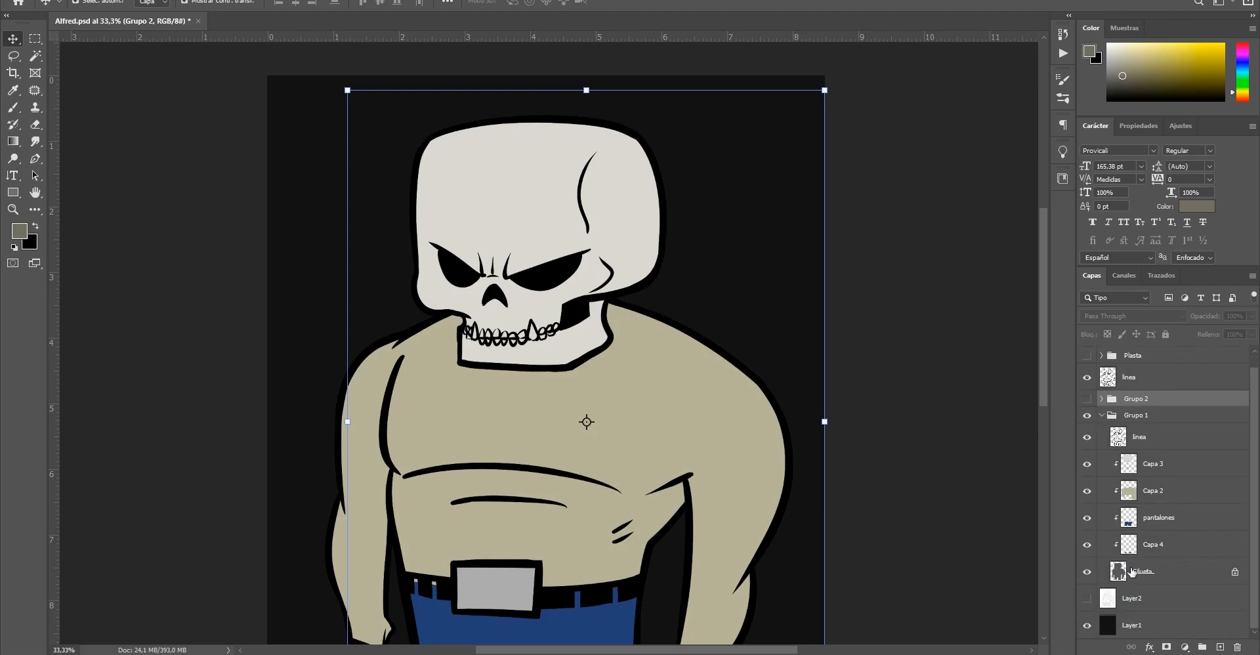
{"action": "left_click", "coordinate": [1165, 466]}
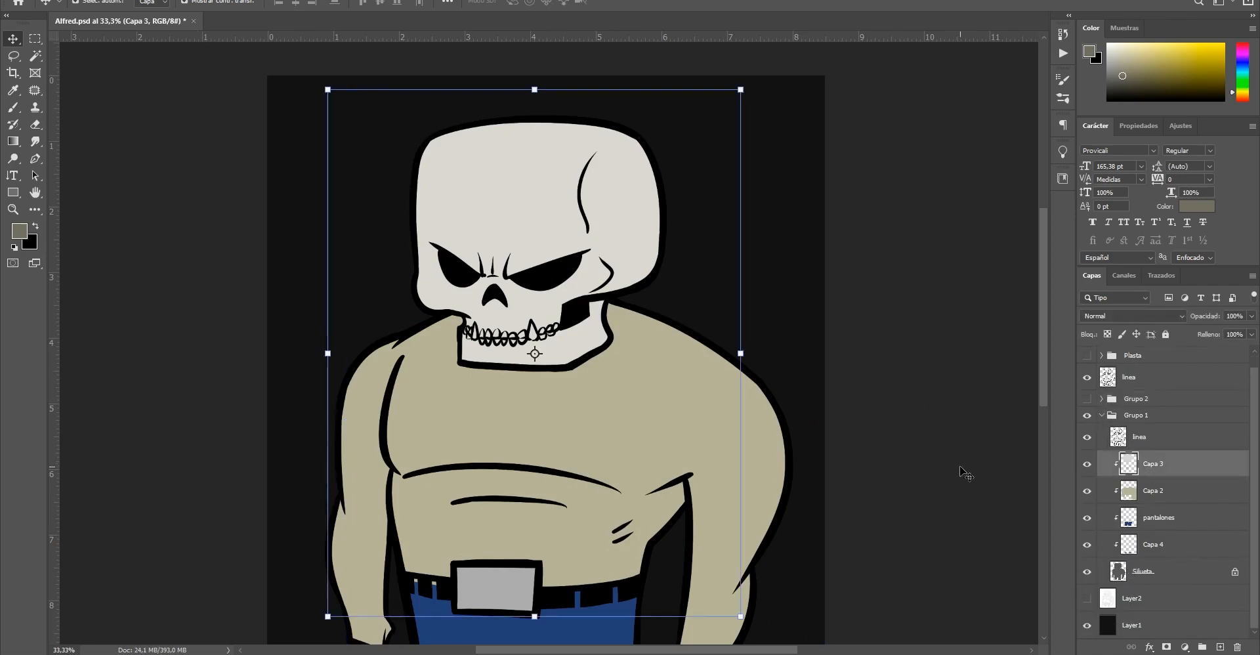
{"action": "left_click", "coordinate": [938, 458]}
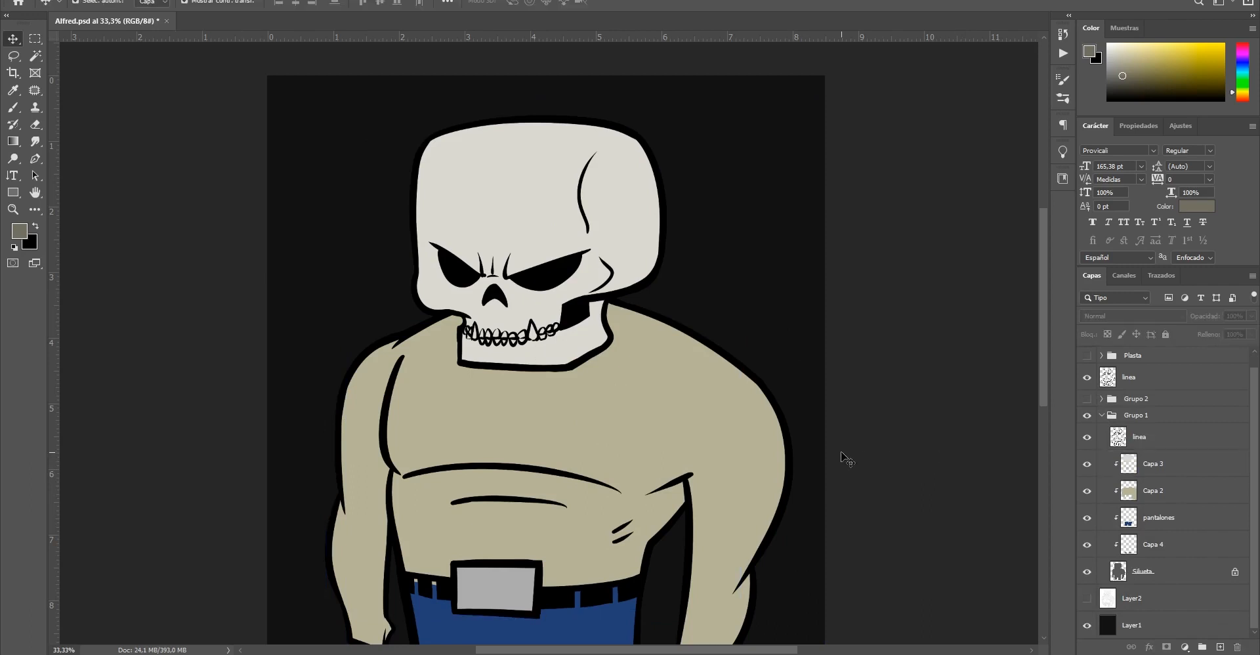
{"action": "key", "text": "v"}
{"action": "scroll", "coordinate": [834, 421], "scroll_direction": "down", "scroll_amount": 1}
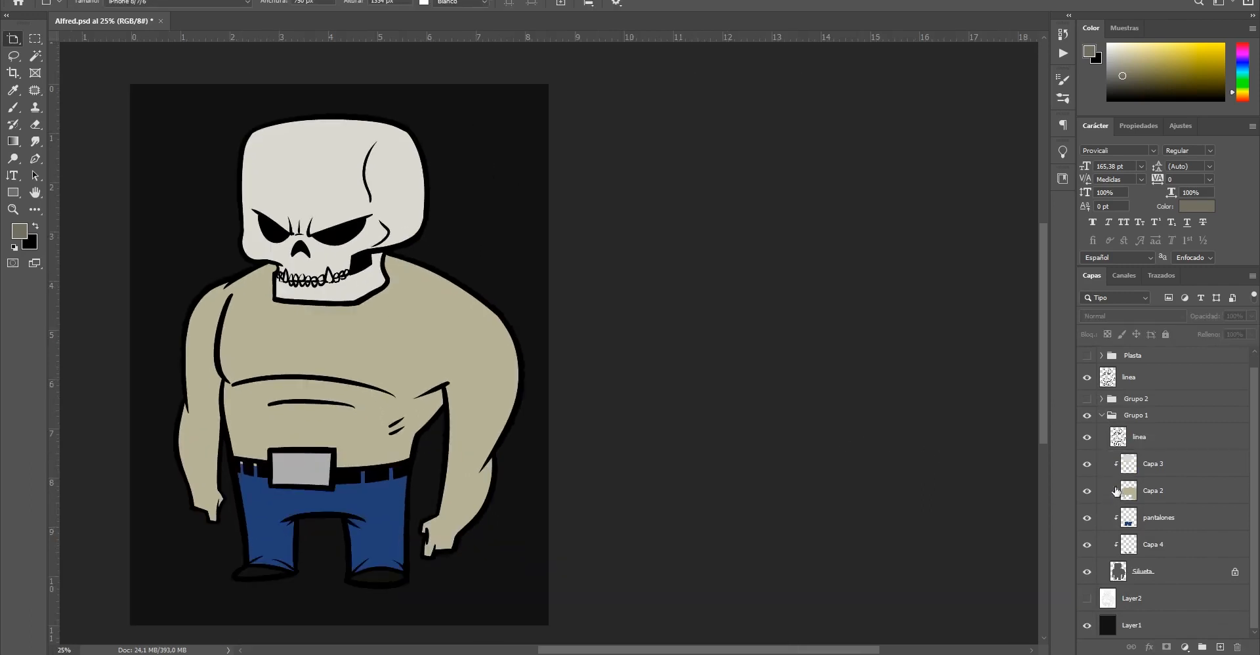
Rename the skin colour layer Capa 2 as "piel"
{"action": "left_click", "coordinate": [1157, 492]}
{"action": "key", "text": "b"}
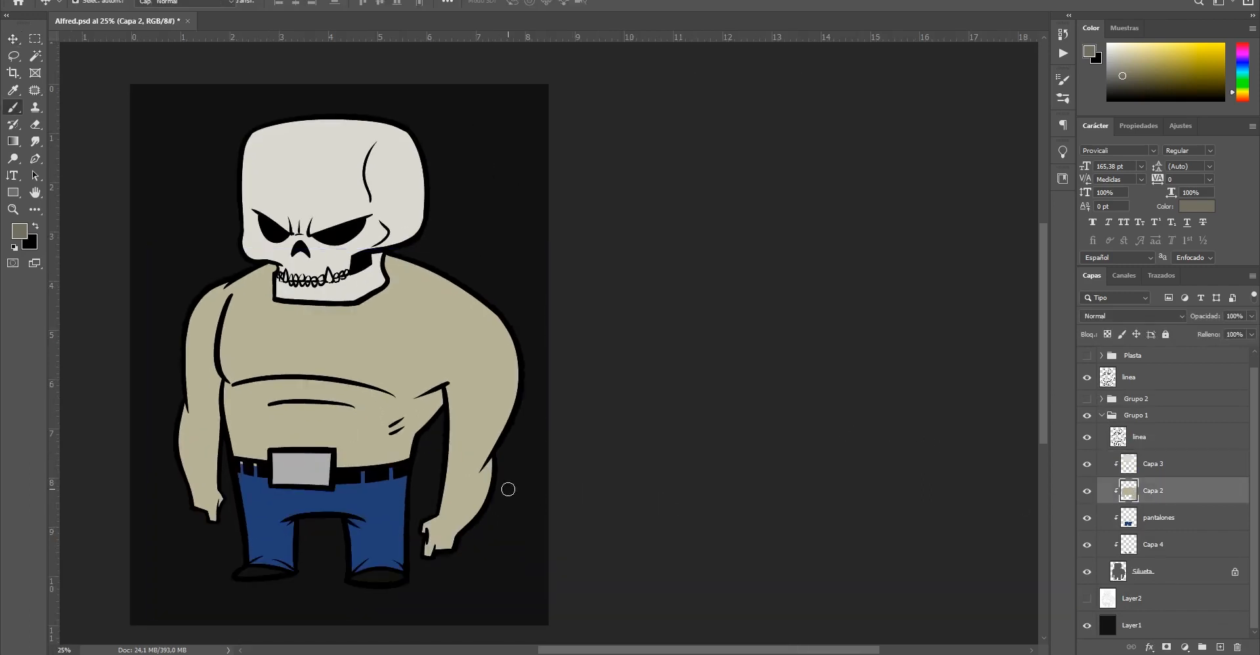
{"action": "scroll", "coordinate": [449, 382], "scroll_direction": "up", "scroll_amount": 1}
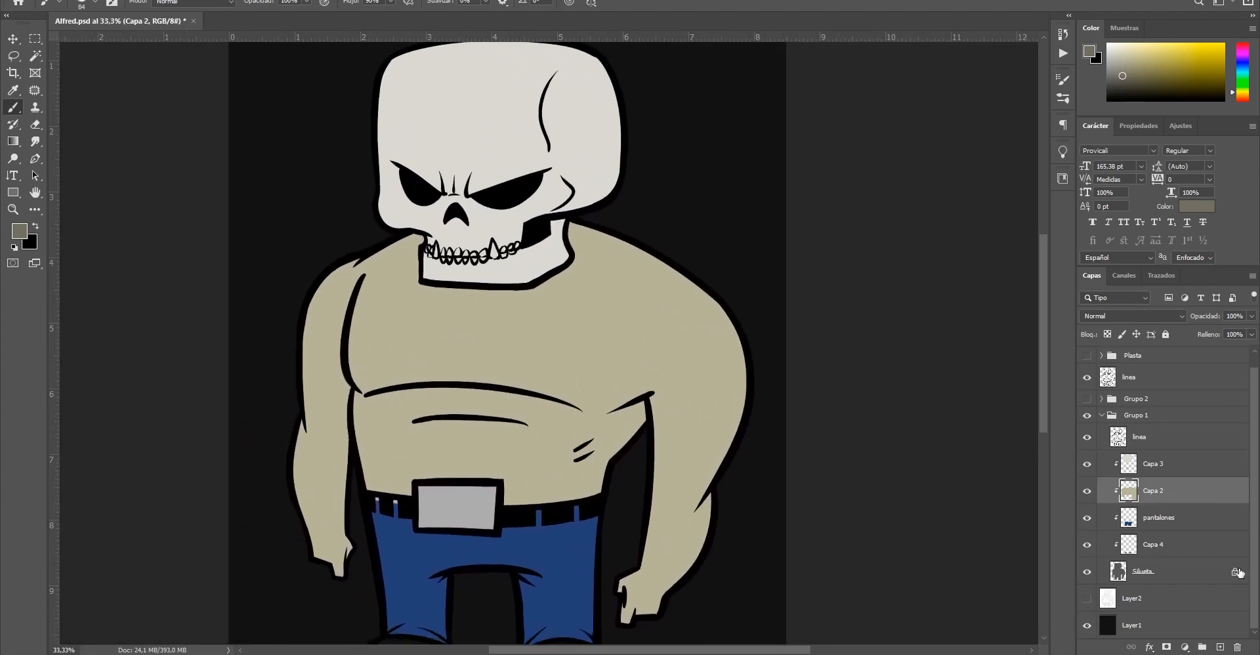
{"action": "double_click", "coordinate": [1156, 492]}
{"action": "type", "text": "piel"}
{"action": "key", "text": "Return"}
Rename the head layer Capa 3 as "cabeza" and the shoe layer Capa 4 as "zapato"
{"action": "double_click", "coordinate": [1155, 463]}
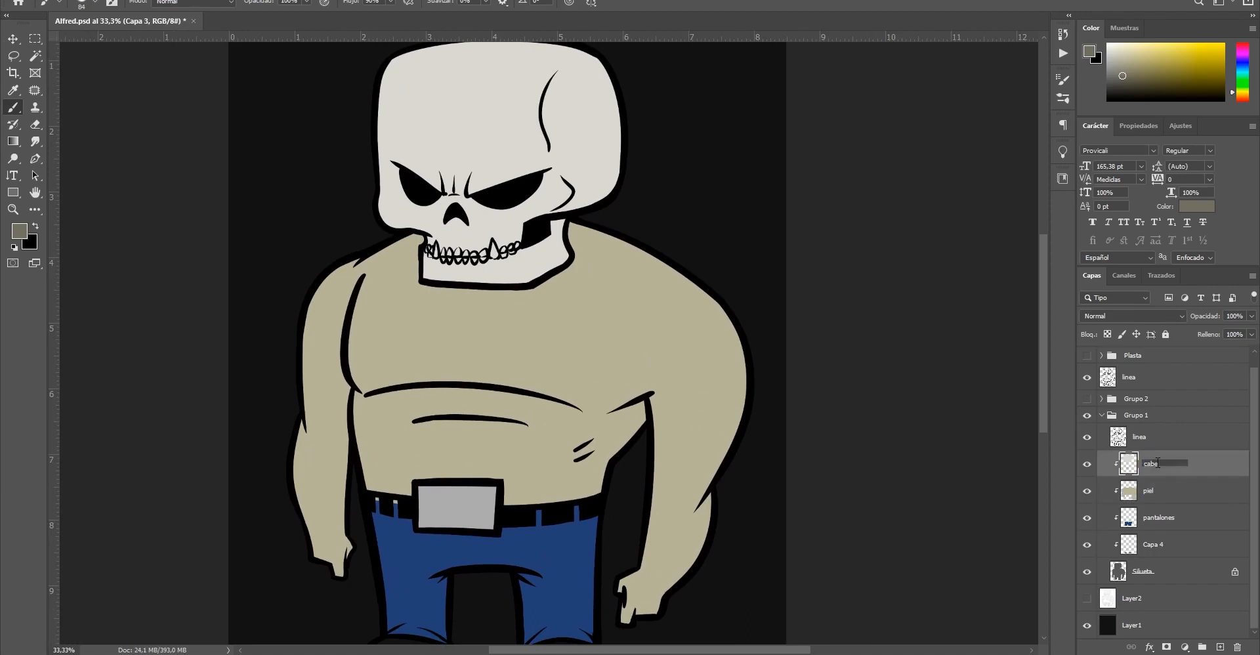
{"action": "key", "text": "Return"}
{"action": "double_click", "coordinate": [1153, 544]}
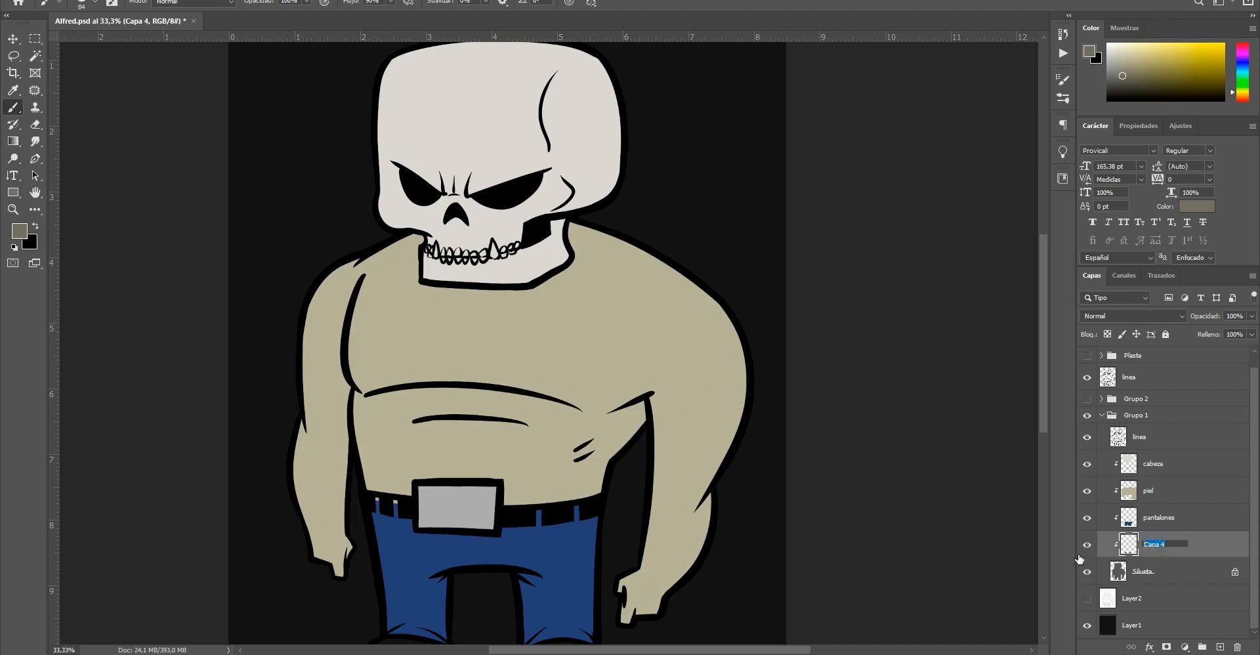
{"action": "type", "text": "za"}
{"action": "key", "text": "Return"}
With the piel layer active, lasso the torso's shadow side from the jaw to the belt, including the larger arm and hand
{"action": "left_click", "coordinate": [1145, 470]}
{"action": "left_click", "coordinate": [1152, 490]}
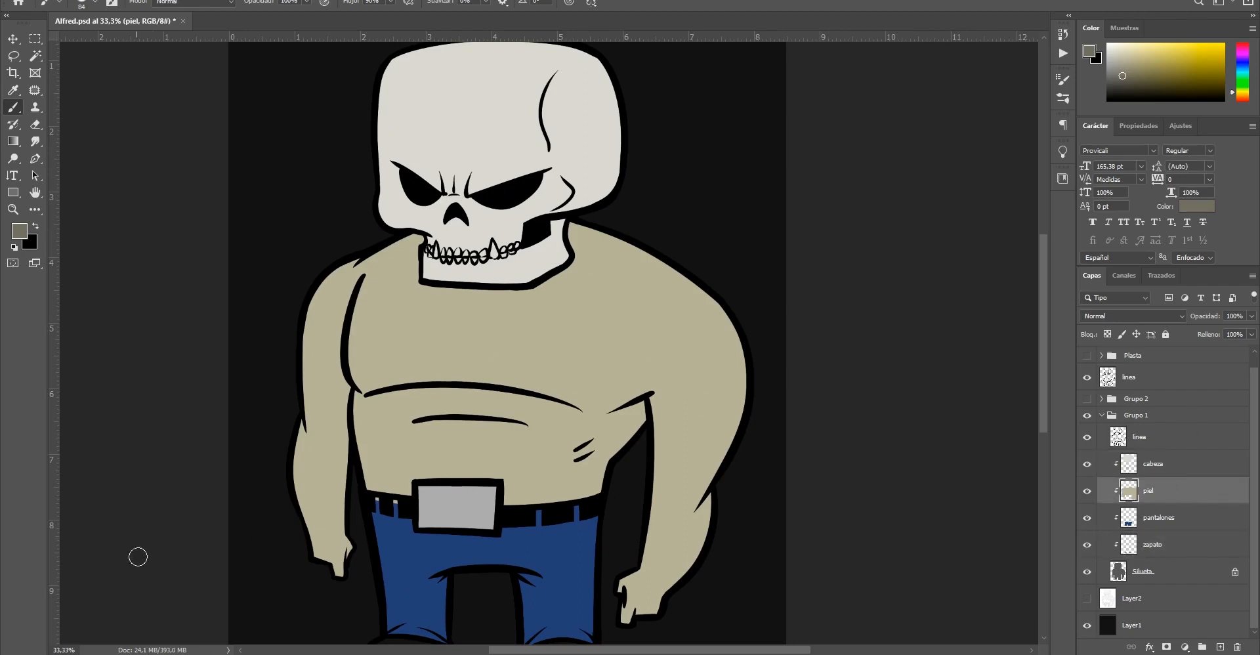
{"action": "scroll", "coordinate": [571, 315], "scroll_direction": "up", "scroll_amount": 1}
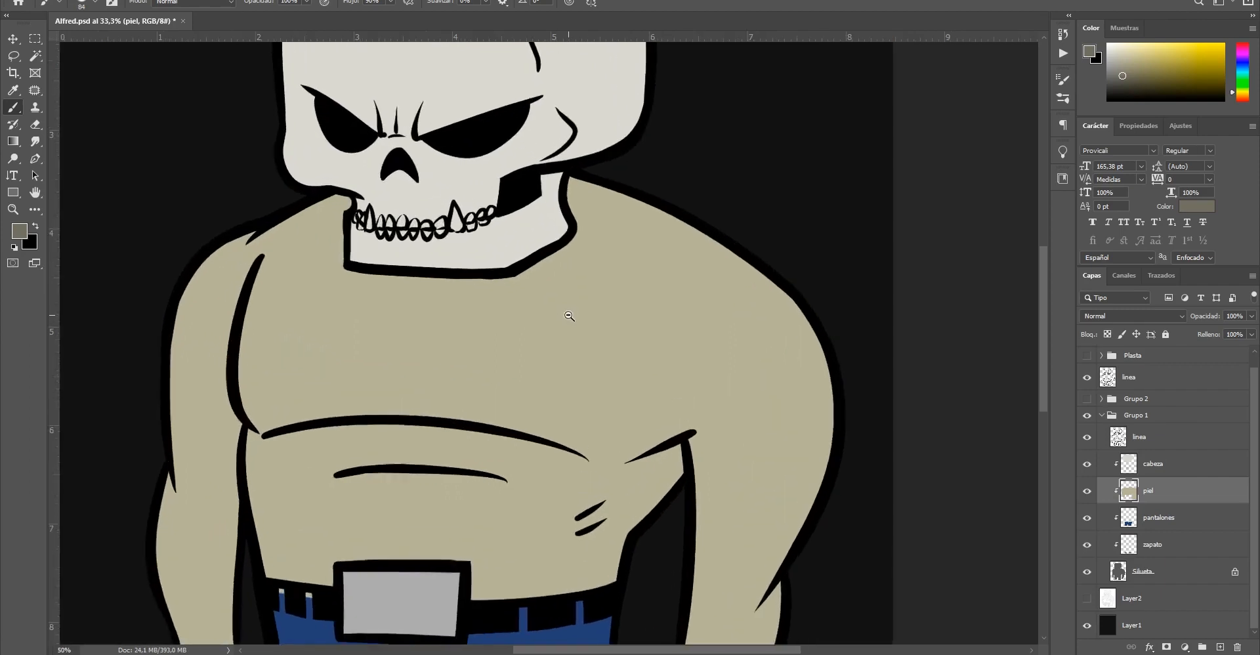
{"action": "scroll", "coordinate": [535, 384], "scroll_direction": "down", "scroll_amount": 3}
{"action": "scroll", "coordinate": [535, 384], "scroll_direction": "up", "scroll_amount": 1}
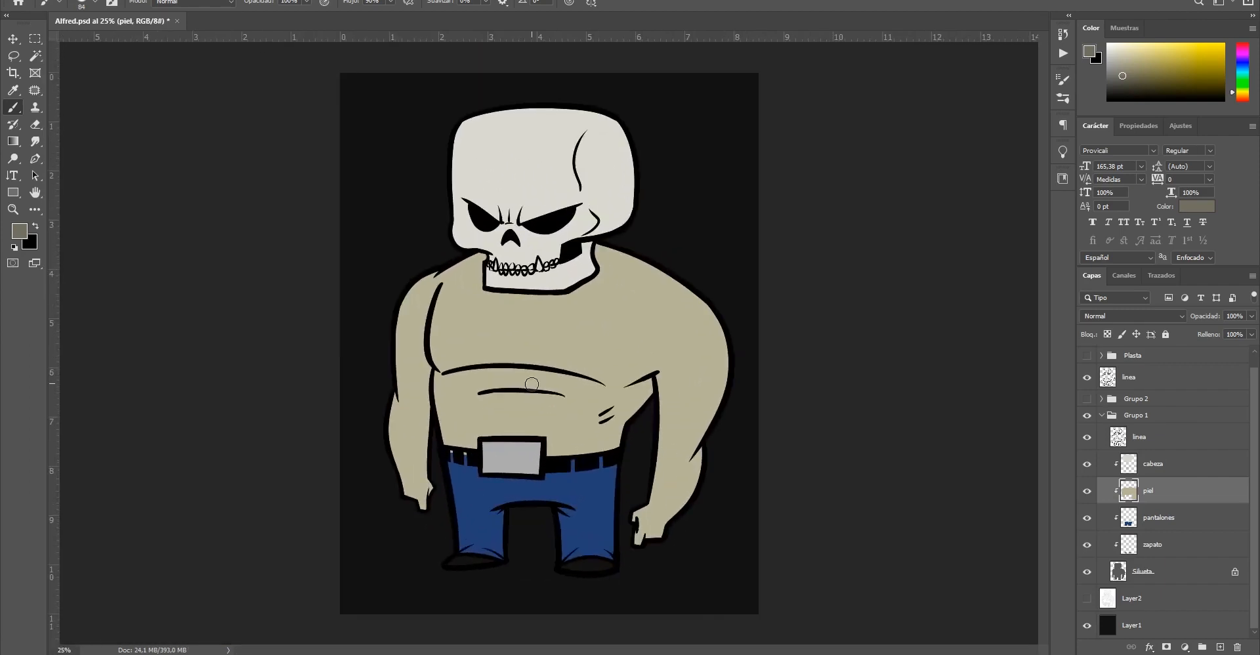
{"action": "key", "text": "l"}
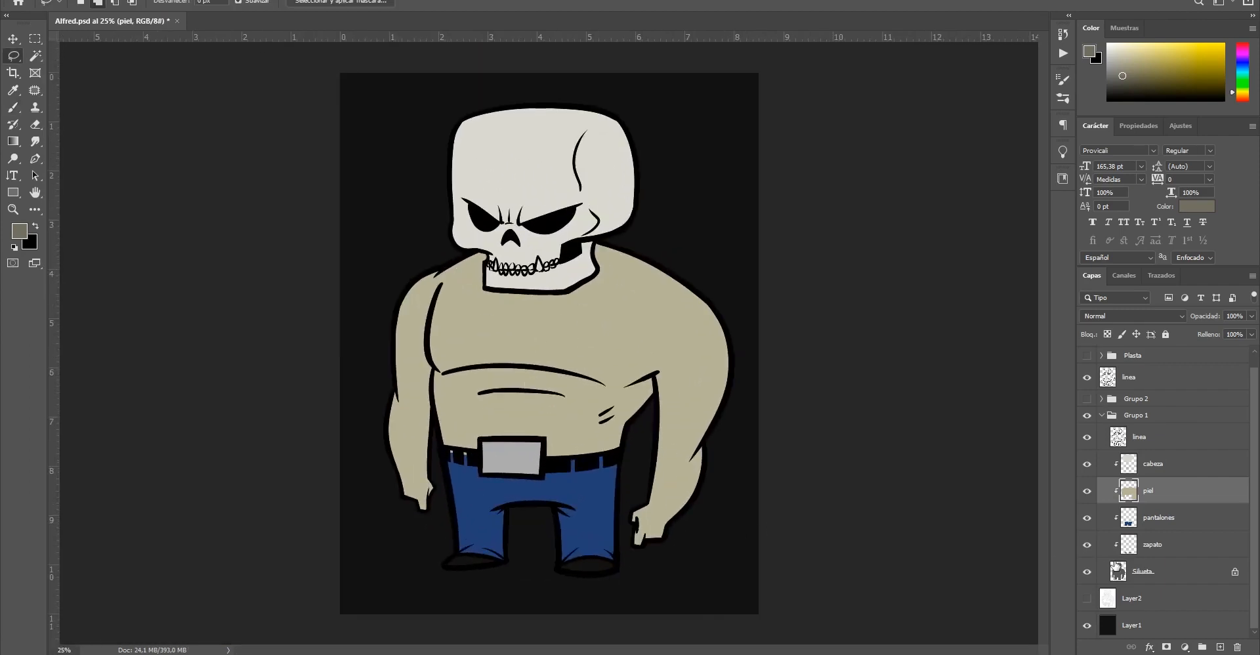
{"action": "scroll", "coordinate": [548, 467], "scroll_direction": "up", "scroll_amount": 1}
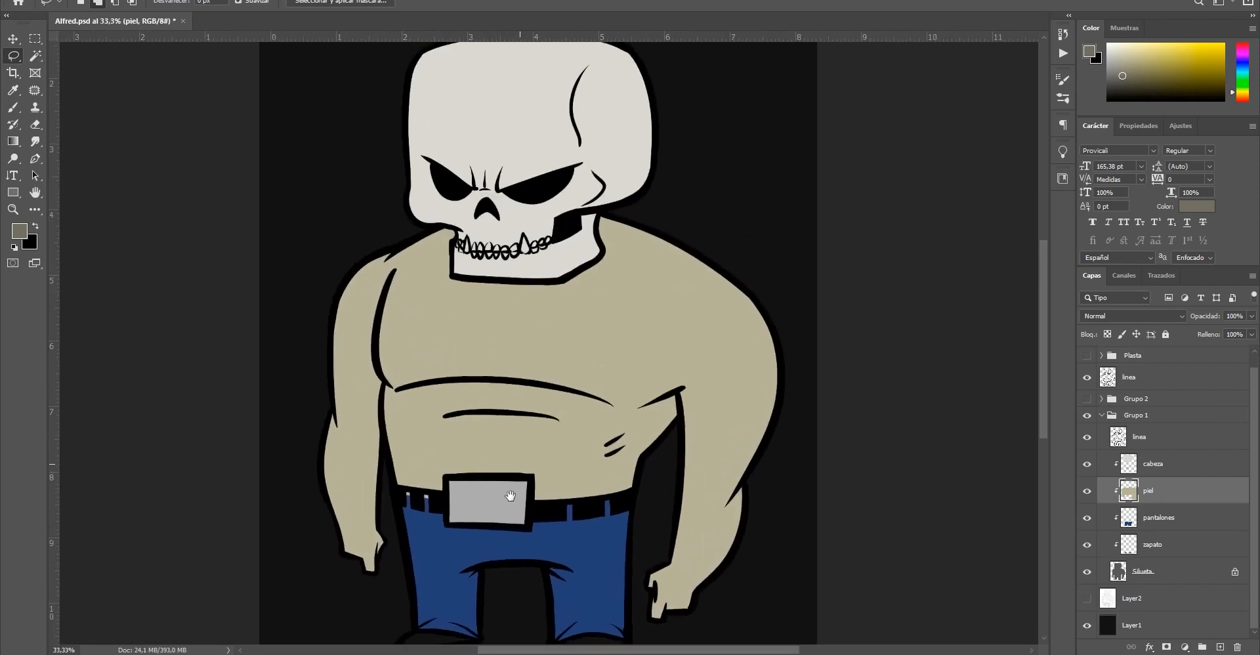
{"action": "mouse_move", "coordinate": [410, 500]}
{"action": "left_mouse_down"}
{"action": "mouse_move", "coordinate": [443, 484]}
{"action": "mouse_move", "coordinate": [467, 452]}
{"action": "mouse_move", "coordinate": [462, 430]}
{"action": "mouse_move", "coordinate": [485, 418]}
{"action": "mouse_move", "coordinate": [523, 328]}
{"action": "mouse_move", "coordinate": [514, 296]}
{"action": "mouse_move", "coordinate": [564, 223]}
{"action": "mouse_move", "coordinate": [670, 206]}
{"action": "mouse_move", "coordinate": [804, 268]}
{"action": "mouse_move", "coordinate": [842, 390]}
{"action": "mouse_move", "coordinate": [832, 518]}
{"action": "mouse_move", "coordinate": [796, 600]}
{"action": "mouse_move", "coordinate": [640, 643]}
{"action": "mouse_move", "coordinate": [615, 520]}
{"action": "mouse_move", "coordinate": [579, 504]}
{"action": "left_mouse_up"}
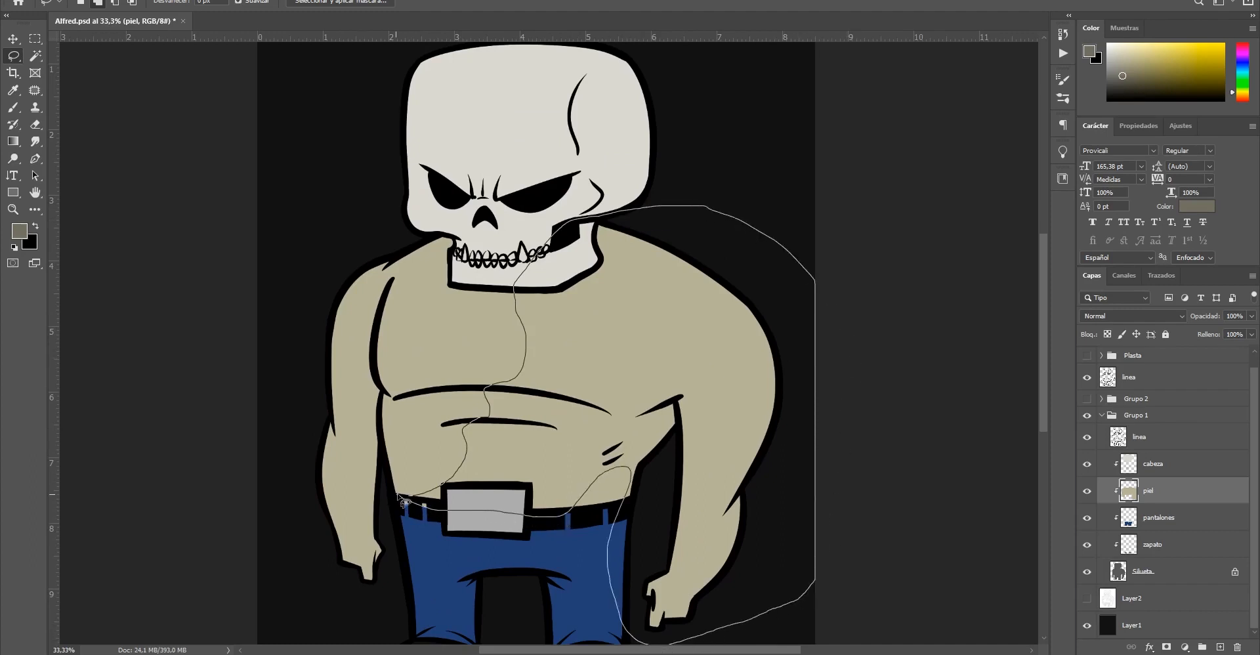
{"action": "left_click_drag", "start_coordinate": [405, 503], "coordinate": [403, 500]}
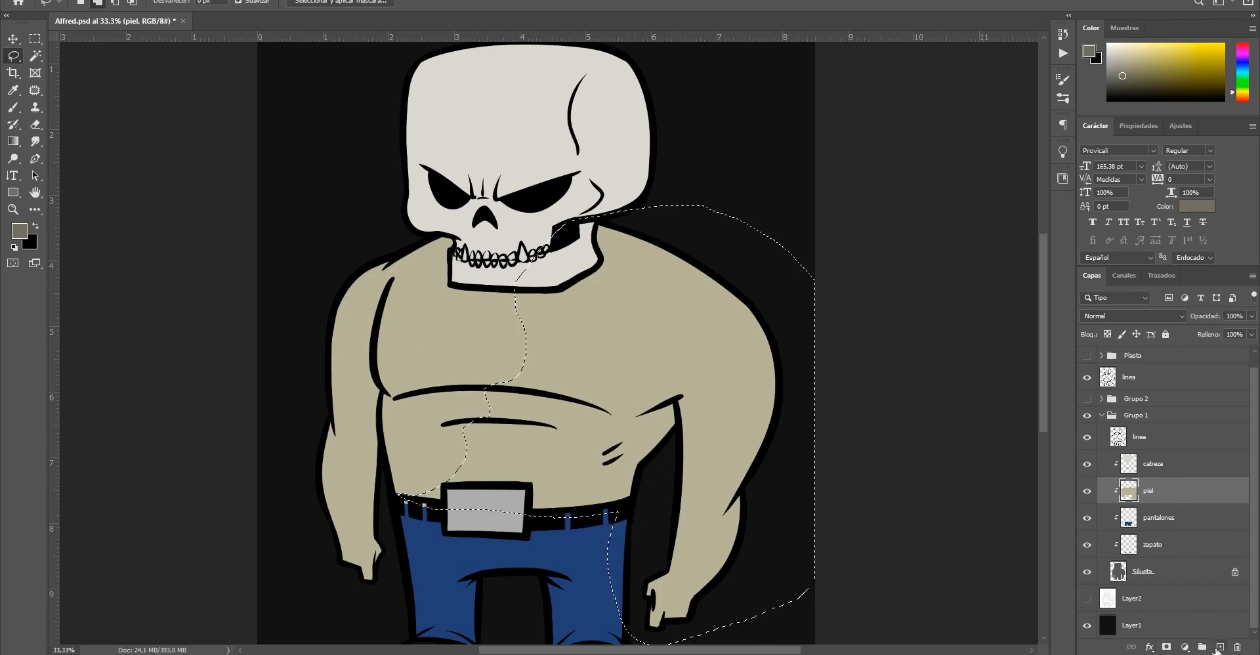
Add a new layer above piel and fill the selection with a dark blue gradient fading from the arm toward the chest
{"action": "left_click", "coordinate": [1218, 647]}
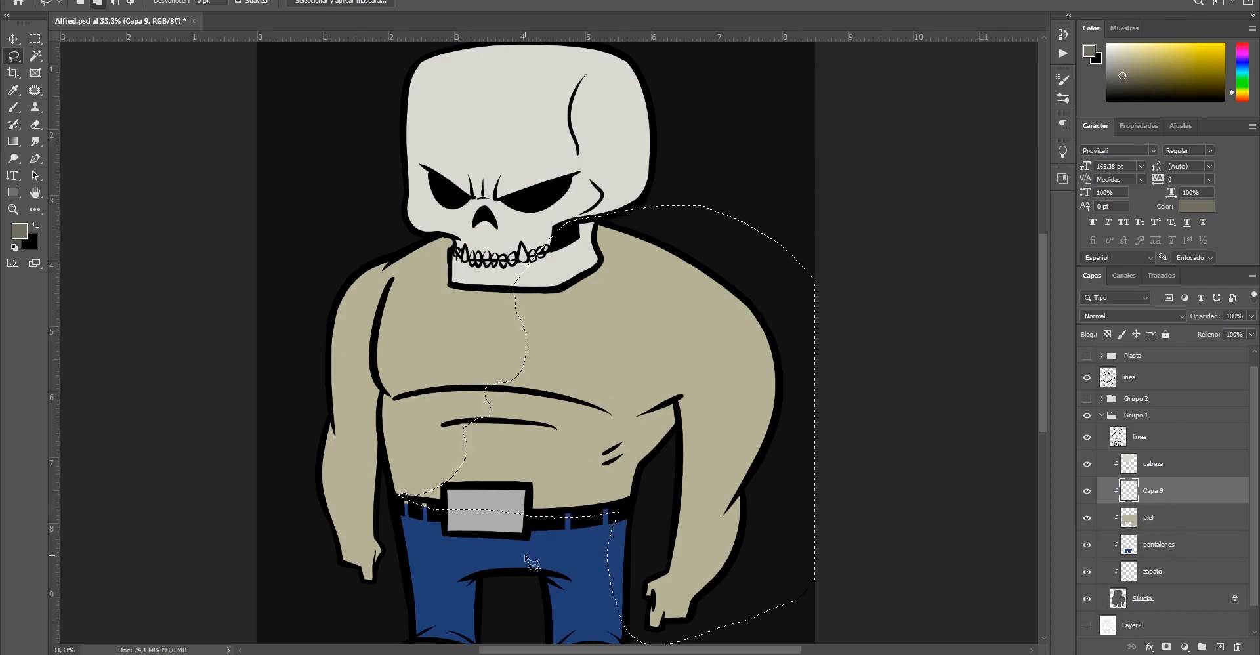
{"action": "key", "text": "g"}
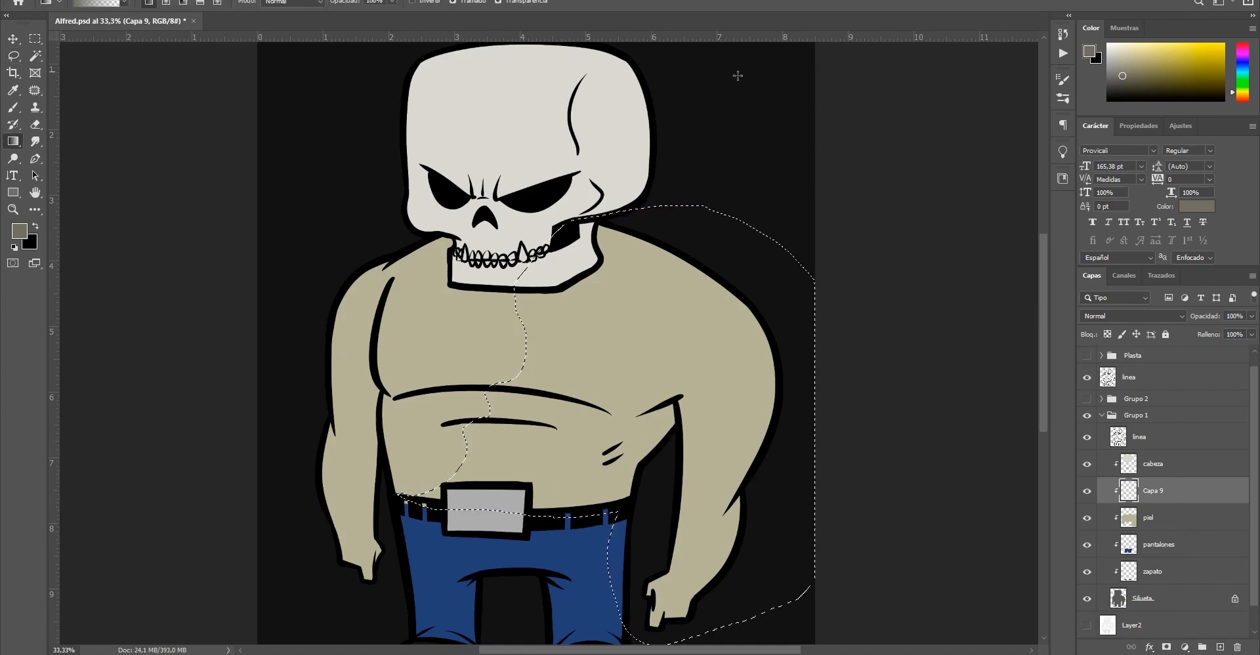
{"action": "left_click", "coordinate": [775, 382], "text": "alt"}
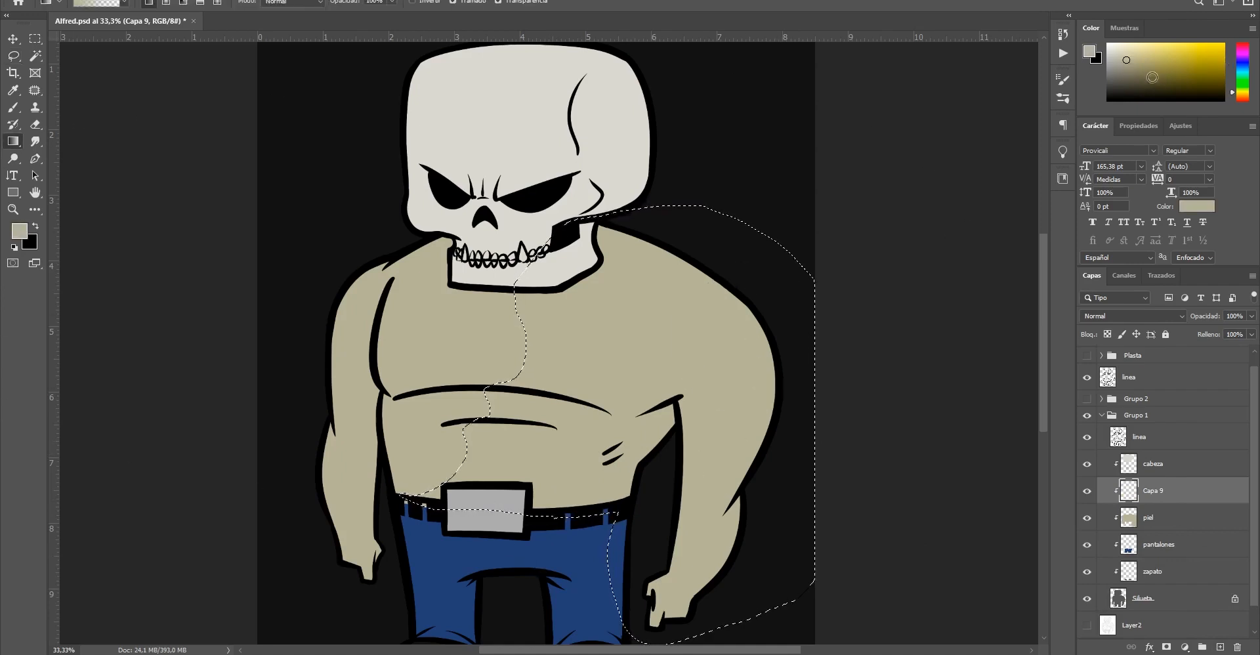
{"action": "left_click_drag", "start_coordinate": [1240, 73], "coordinate": [1173, 82]}
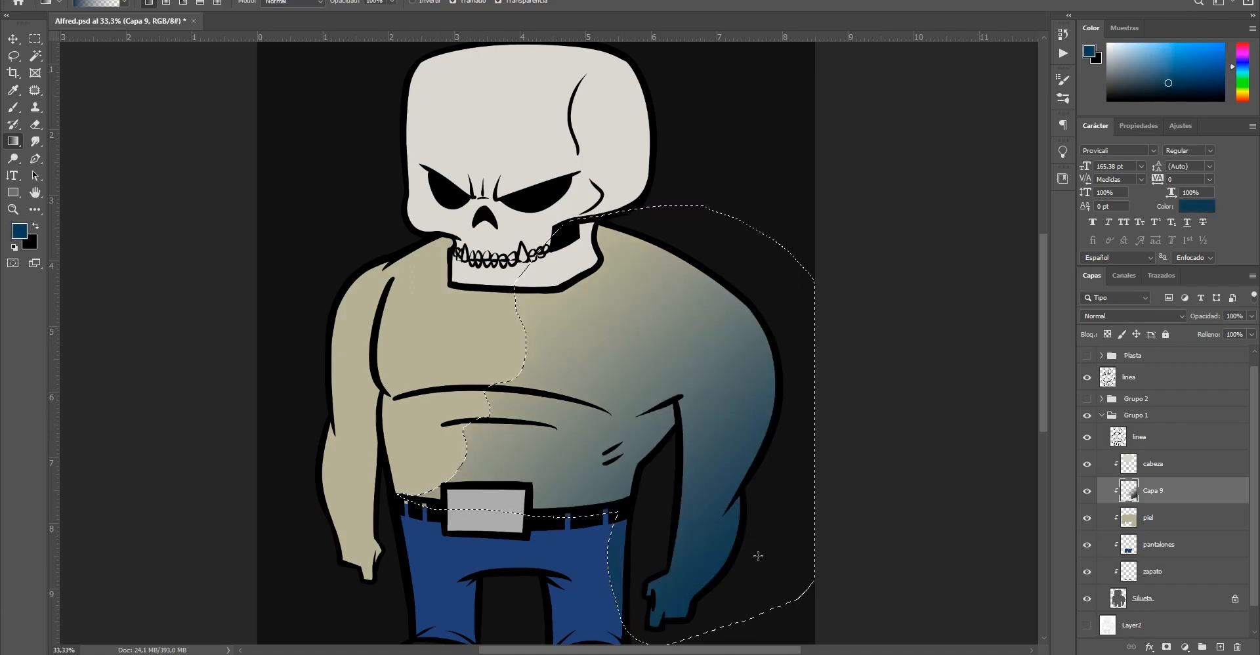
Deselect the torso area and set the blend mode of the Capa 9 shadow layer to Multiplicar
{"action": "key", "text": "ctrl+d"}
{"action": "key", "text": "v"}
{"action": "key", "text": "shift+v"}
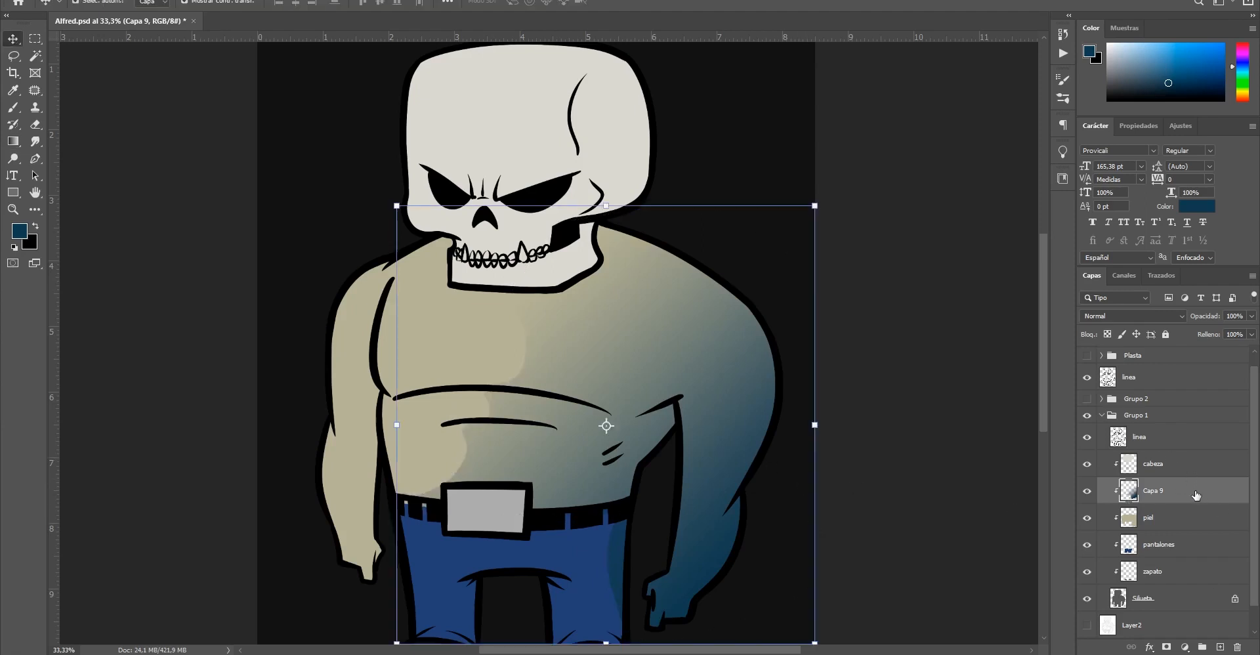
{"action": "left_click", "coordinate": [1142, 317]}
{"action": "left_click", "coordinate": [1142, 320]}
{"action": "scroll", "coordinate": [1142, 320], "scroll_direction": "down", "scroll_amount": 5}
{"action": "scroll", "coordinate": [1142, 319], "scroll_direction": "down", "scroll_amount": 4}
{"action": "scroll", "coordinate": [1142, 320], "scroll_direction": "down", "scroll_amount": 7}
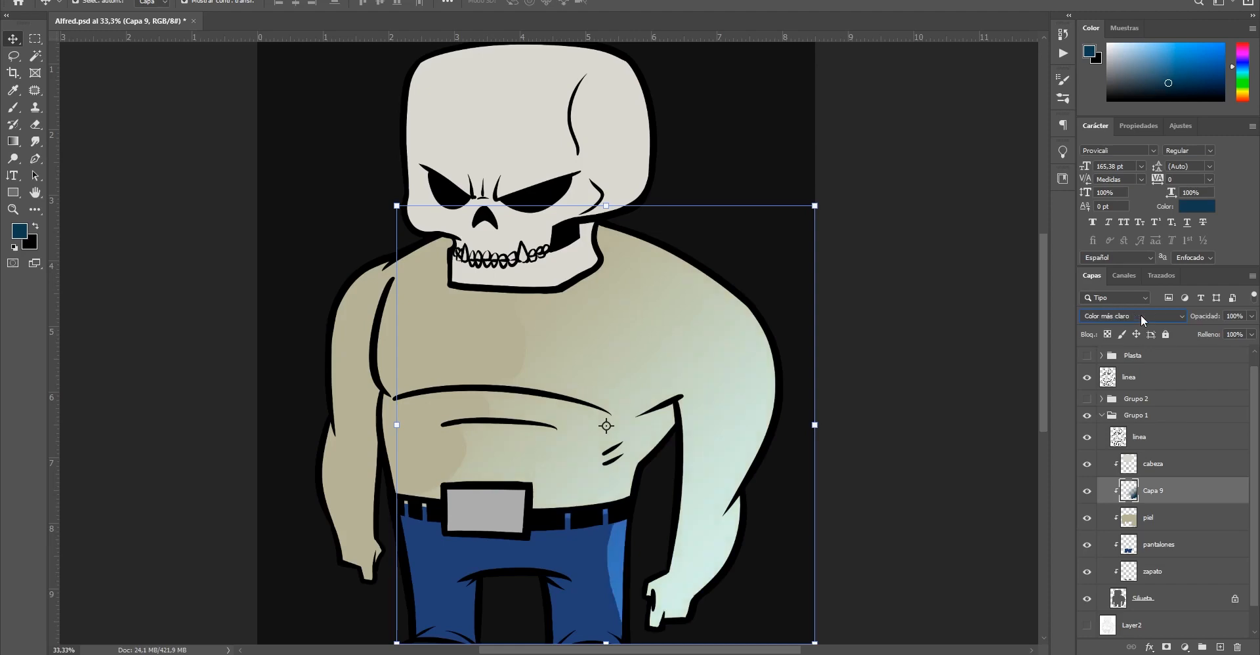
{"action": "scroll", "coordinate": [1142, 321], "scroll_direction": "down", "scroll_amount": 1}
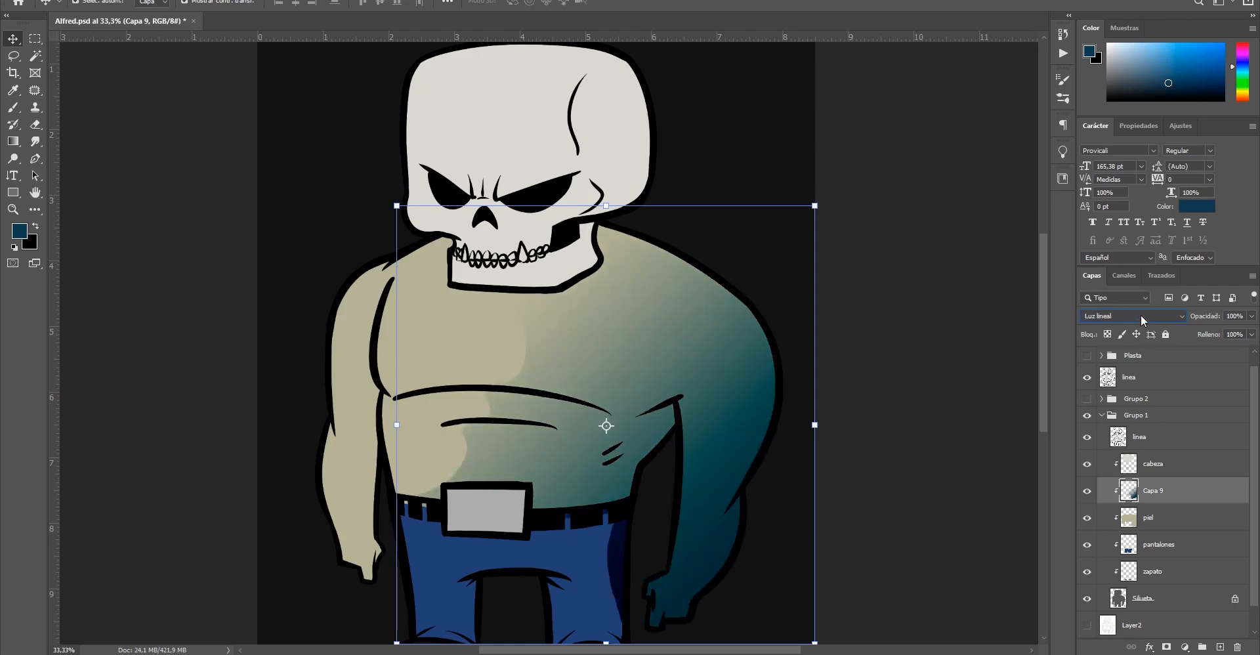
{"action": "left_click", "coordinate": [1142, 316]}
{"action": "left_click", "coordinate": [1114, 362]}
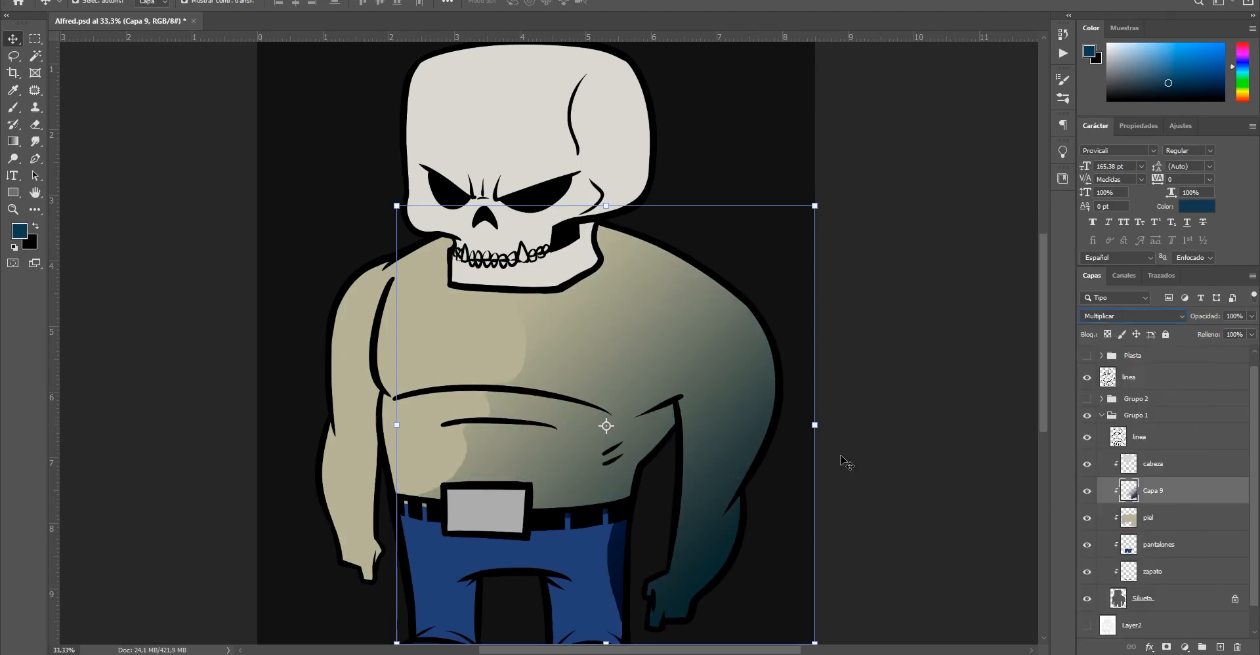
Lower the opacity of the Capa 9 shadow layer to 61%
{"action": "left_click_drag", "start_coordinate": [796, 426], "coordinate": [783, 376]}
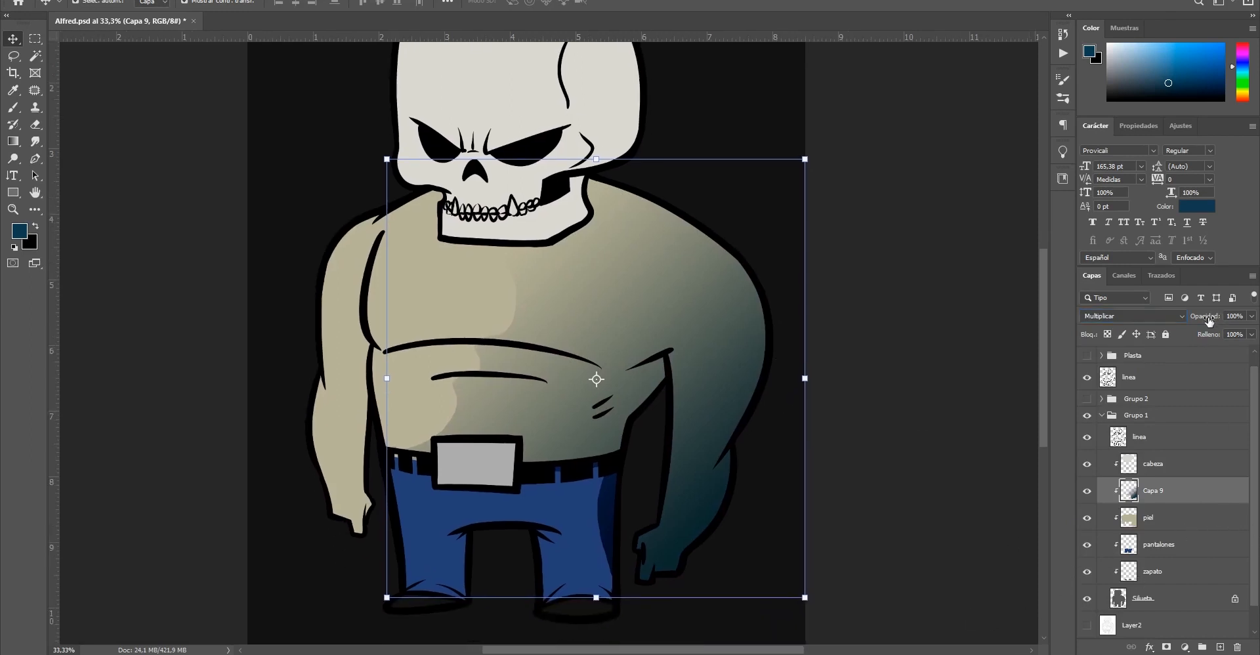
{"action": "mouse_move", "coordinate": [1210, 321]}
{"action": "left_mouse_down"}
{"action": "mouse_move", "coordinate": [1156, 325]}
{"action": "mouse_move", "coordinate": [1179, 325]}
{"action": "left_mouse_up"}
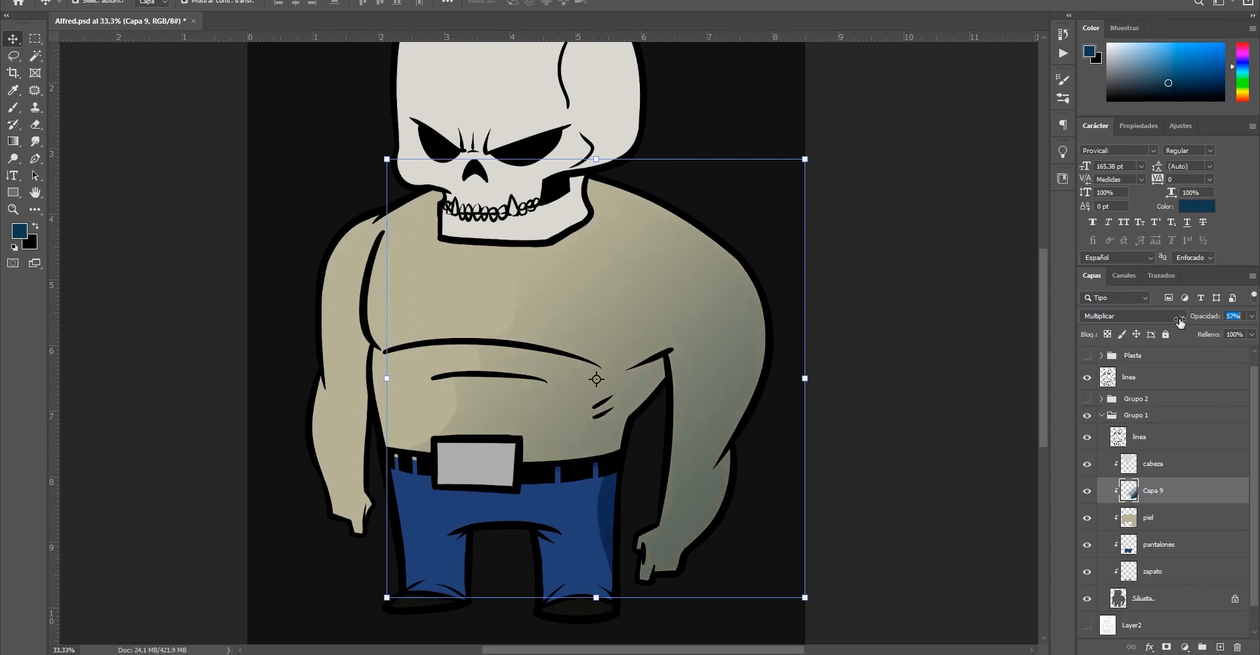
{"action": "left_click", "coordinate": [939, 410]}
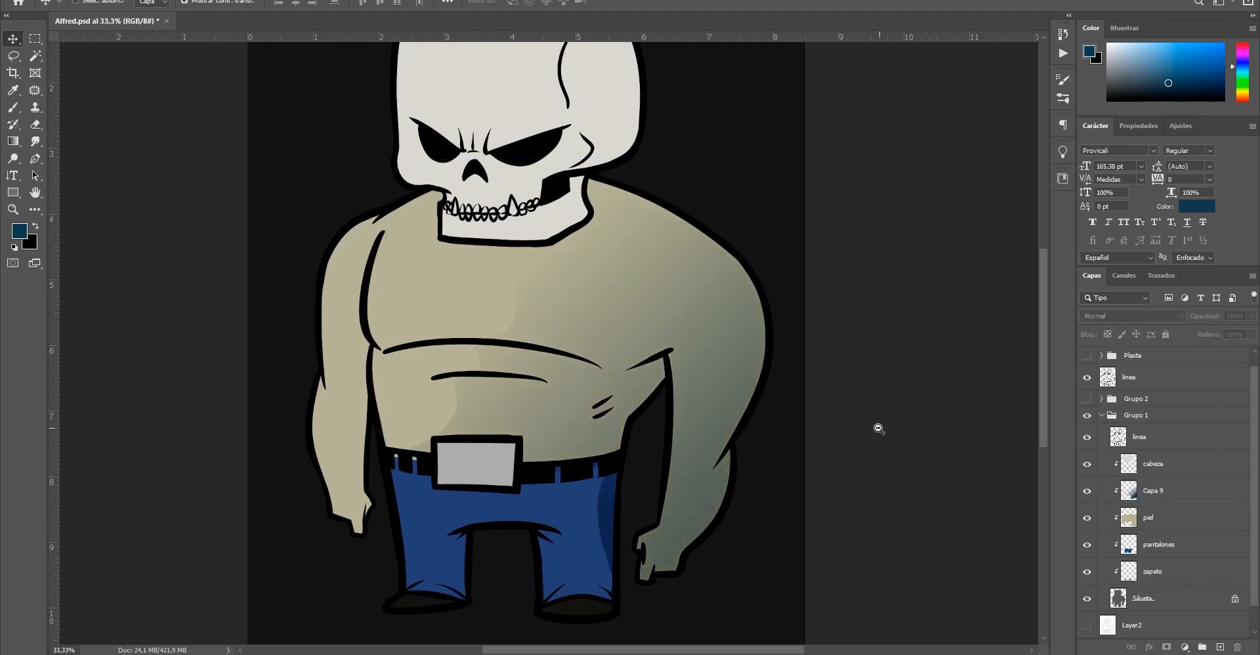
{"action": "left_click", "coordinate": [876, 430], "text": "alt"}
{"action": "left_click", "coordinate": [856, 439], "text": "alt"}
{"action": "left_click_drag", "start_coordinate": [462, 382], "coordinate": [548, 457]}
{"action": "left_click", "coordinate": [548, 457]}
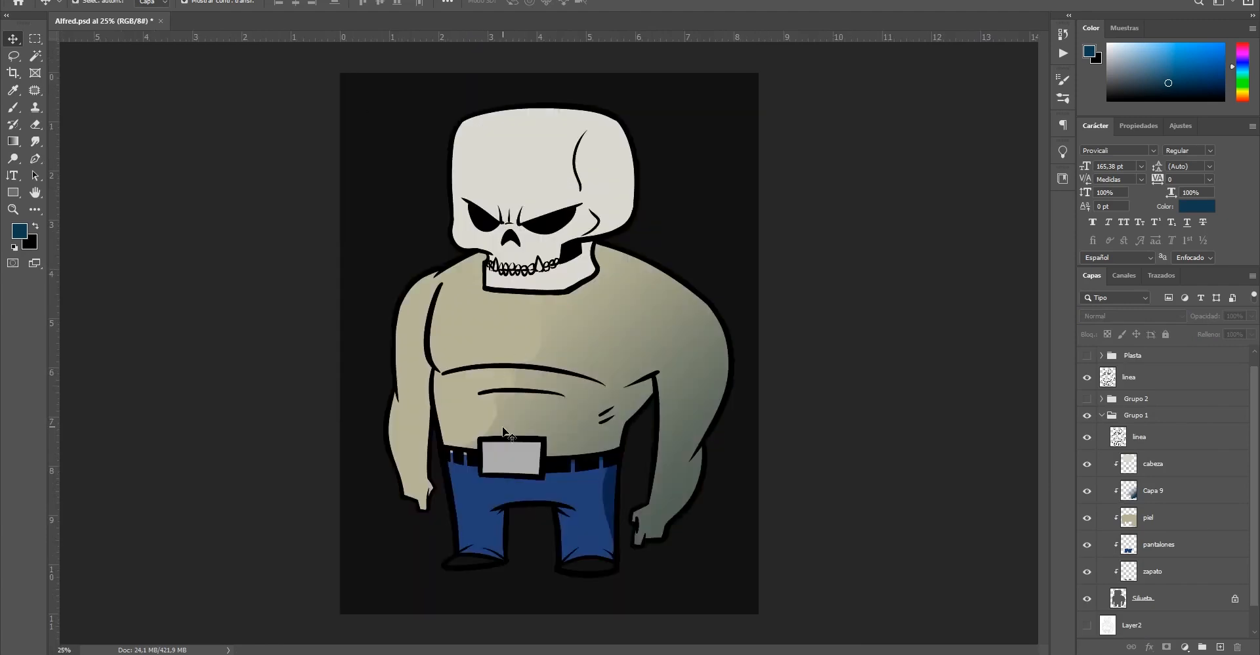
Adjust the Capa 9 shadow's hue/saturation with Tono +72, Saturación +13 and Luminosidad +22
{"action": "left_click", "coordinate": [1177, 496]}
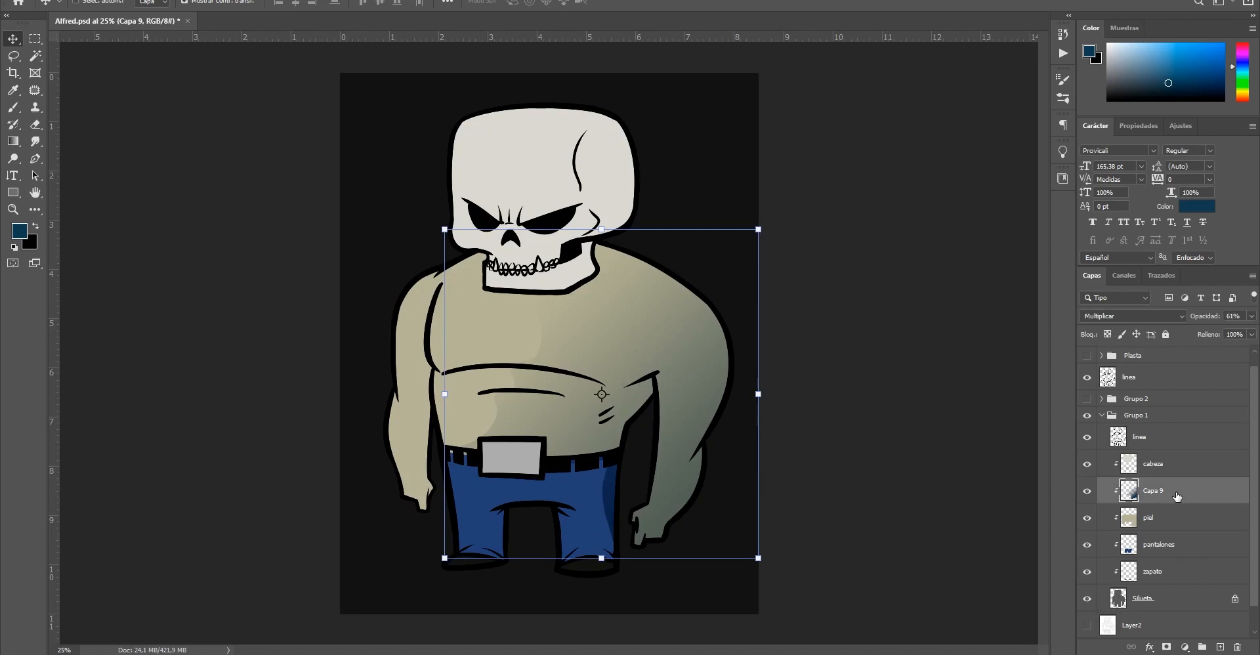
{"action": "key", "text": "ctrl+u"}
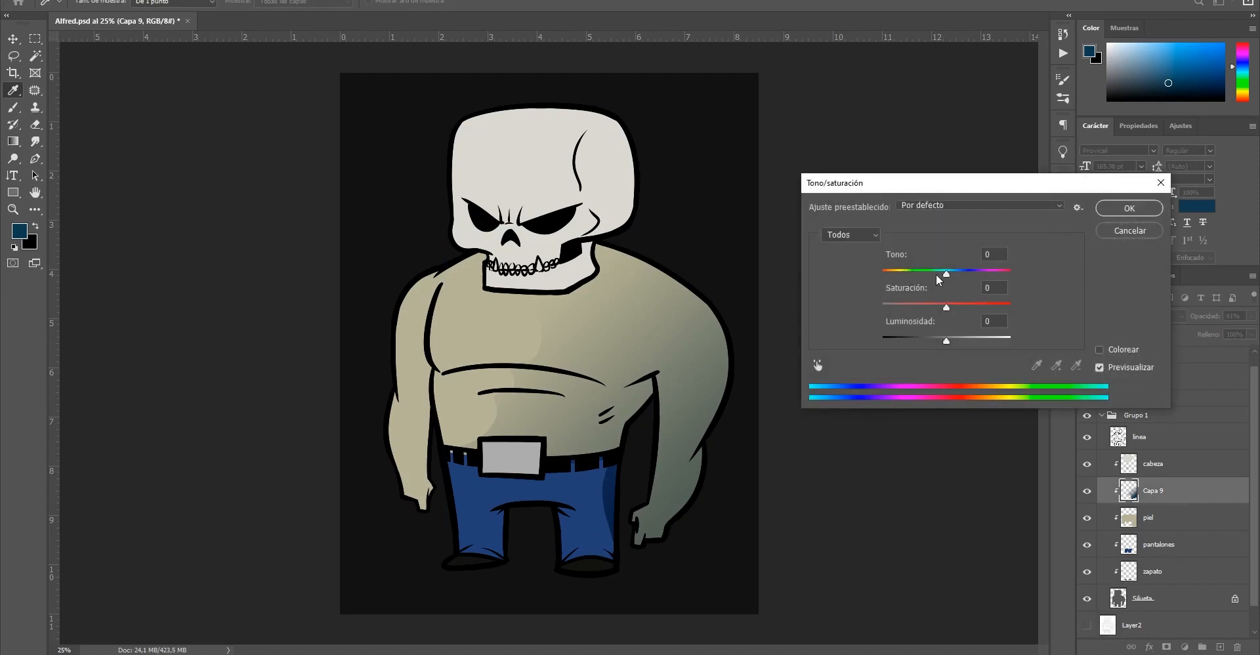
{"action": "left_click_drag", "start_coordinate": [946, 274], "coordinate": [960, 344]}
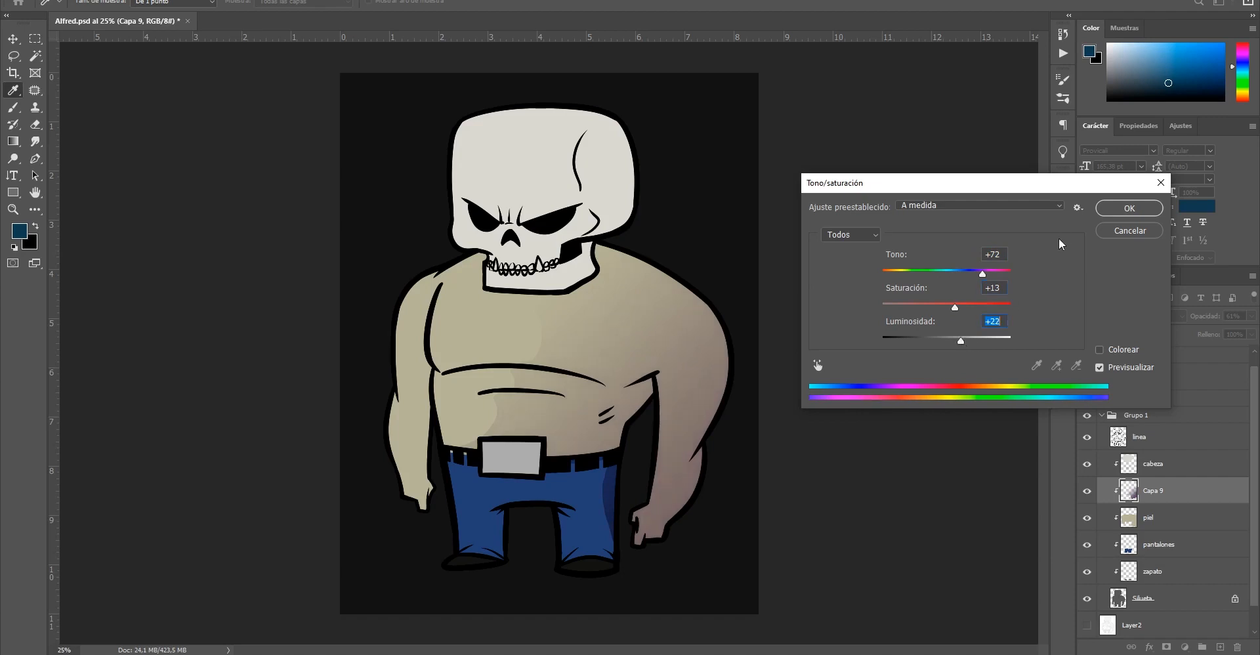
{"action": "left_click", "coordinate": [1112, 217]}
{"action": "key", "text": "v"}
{"action": "left_click", "coordinate": [893, 386]}
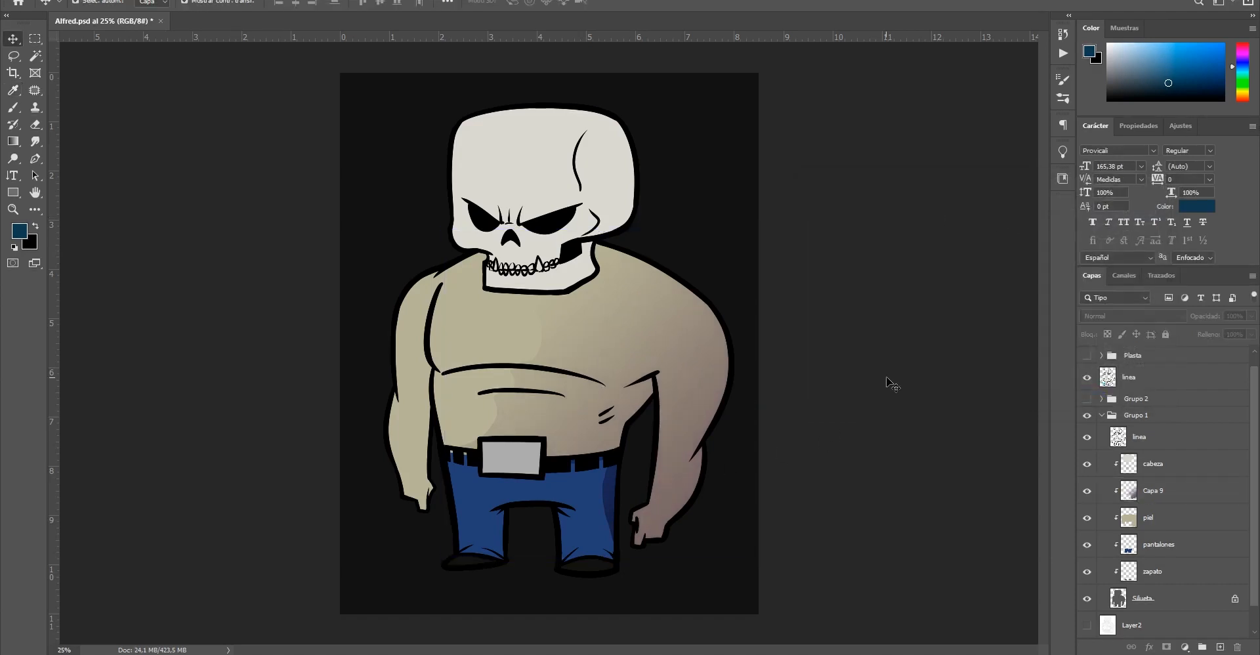
On Capa 9, erase the skin shadow spilling onto the trousers, along the larger arm's outer edge and at the waist below the armpit
{"action": "key", "text": "e"}
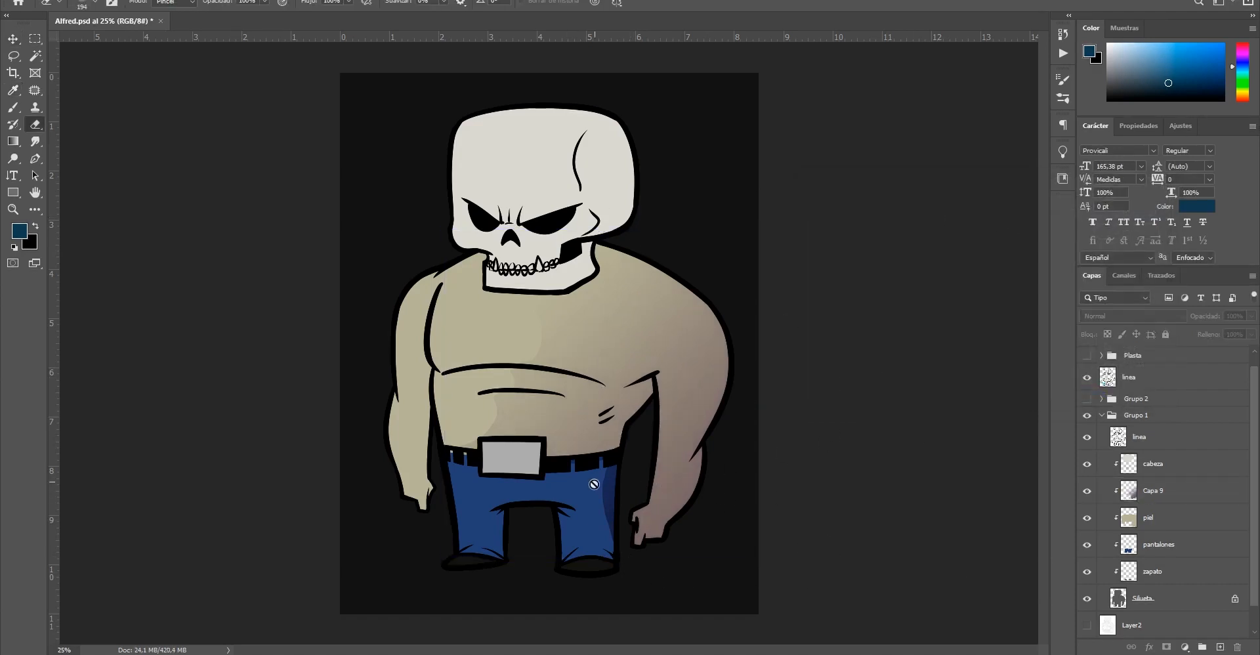
{"action": "left_click", "coordinate": [1149, 499]}
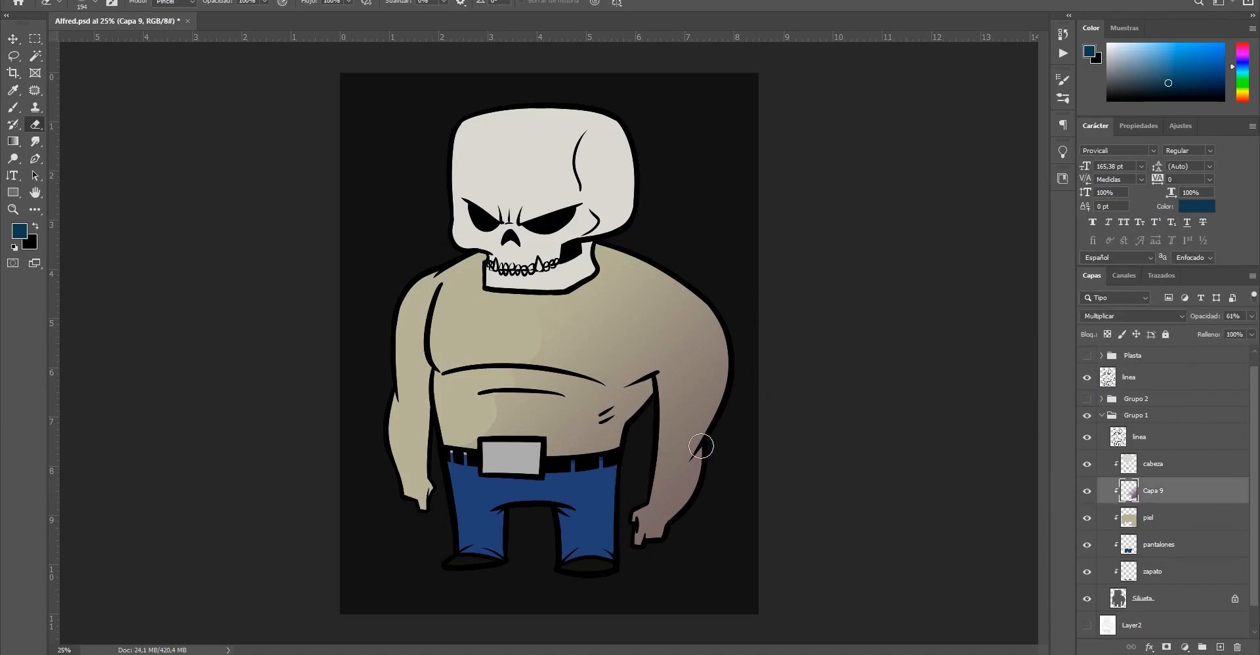
{"action": "mouse_move", "coordinate": [678, 520]}
{"action": "left_mouse_down"}
{"action": "mouse_move", "coordinate": [704, 483]}
{"action": "mouse_move", "coordinate": [695, 462]}
{"action": "mouse_move", "coordinate": [729, 377]}
{"action": "left_mouse_up"}
{"action": "key", "text": "ctrl+z"}
{"action": "mouse_move", "coordinate": [717, 436]}
{"action": "left_mouse_down"}
{"action": "mouse_move", "coordinate": [737, 353]}
{"action": "mouse_move", "coordinate": [727, 298]}
{"action": "mouse_move", "coordinate": [701, 285]}
{"action": "mouse_move", "coordinate": [737, 343]}
{"action": "mouse_move", "coordinate": [737, 382]}
{"action": "mouse_move", "coordinate": [724, 308]}
{"action": "mouse_move", "coordinate": [712, 378]}
{"action": "left_mouse_up"}
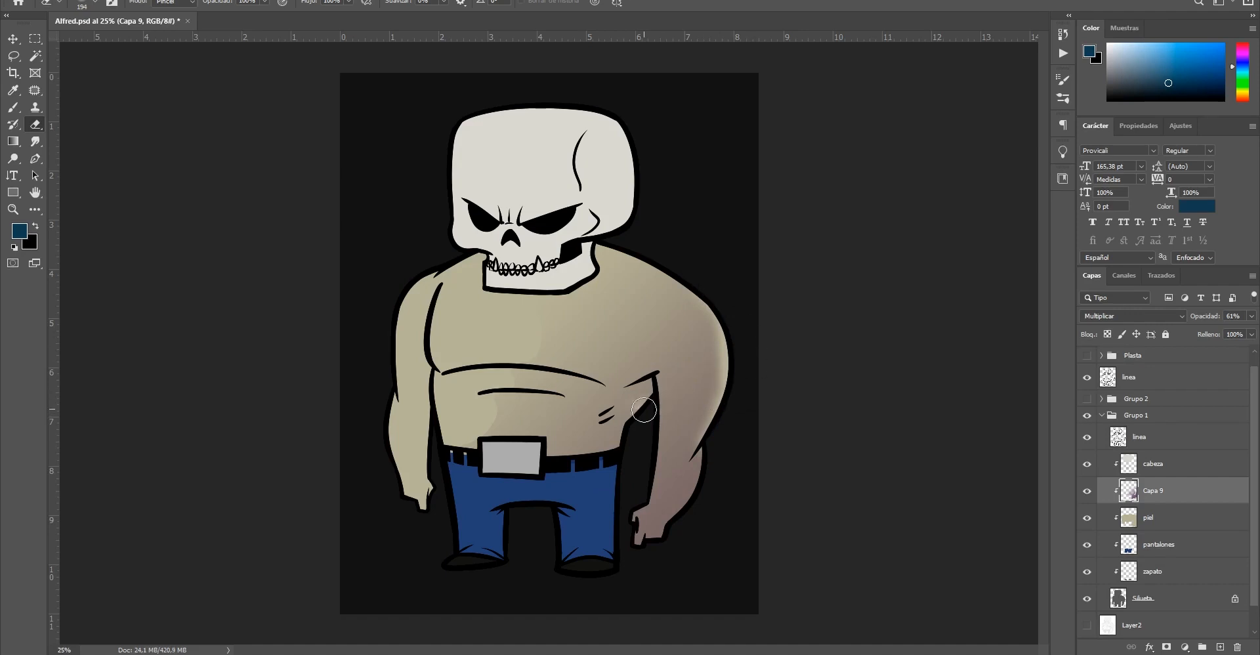
{"action": "mouse_move", "coordinate": [645, 409]}
{"action": "left_mouse_down"}
{"action": "mouse_move", "coordinate": [628, 441]}
{"action": "mouse_move", "coordinate": [651, 403]}
{"action": "left_mouse_up"}
{"action": "scroll", "coordinate": [684, 460], "scroll_direction": "down", "scroll_amount": 1}
{"action": "left_click", "coordinate": [684, 460], "text": "alt"}
{"action": "left_click", "coordinate": [684, 461], "text": "alt"}
{"action": "left_click", "coordinate": [581, 420], "text": "ctrl"}
{"action": "left_click", "coordinate": [581, 420], "text": "ctrl"}
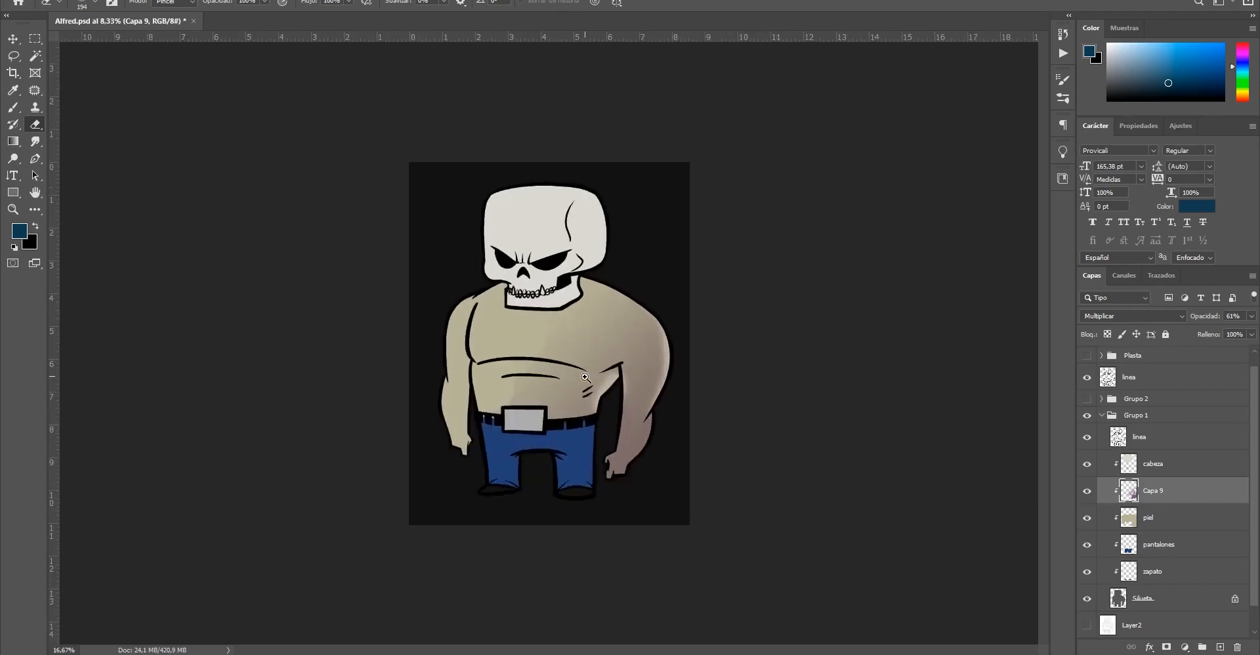
{"action": "left_click", "coordinate": [582, 420], "text": "ctrl"}
Add a new layer above pantalones and lasso the trousers' shadow areas across the hips and on both legs
{"action": "left_click", "coordinate": [1175, 543]}
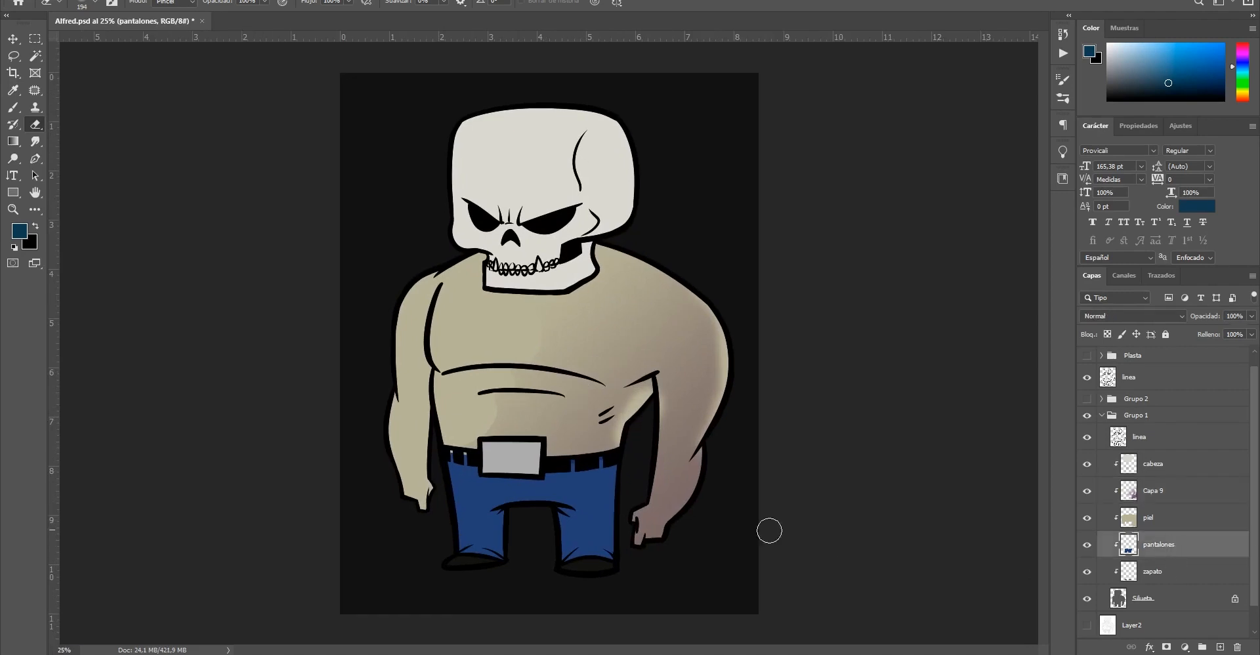
{"action": "left_click", "coordinate": [1218, 648]}
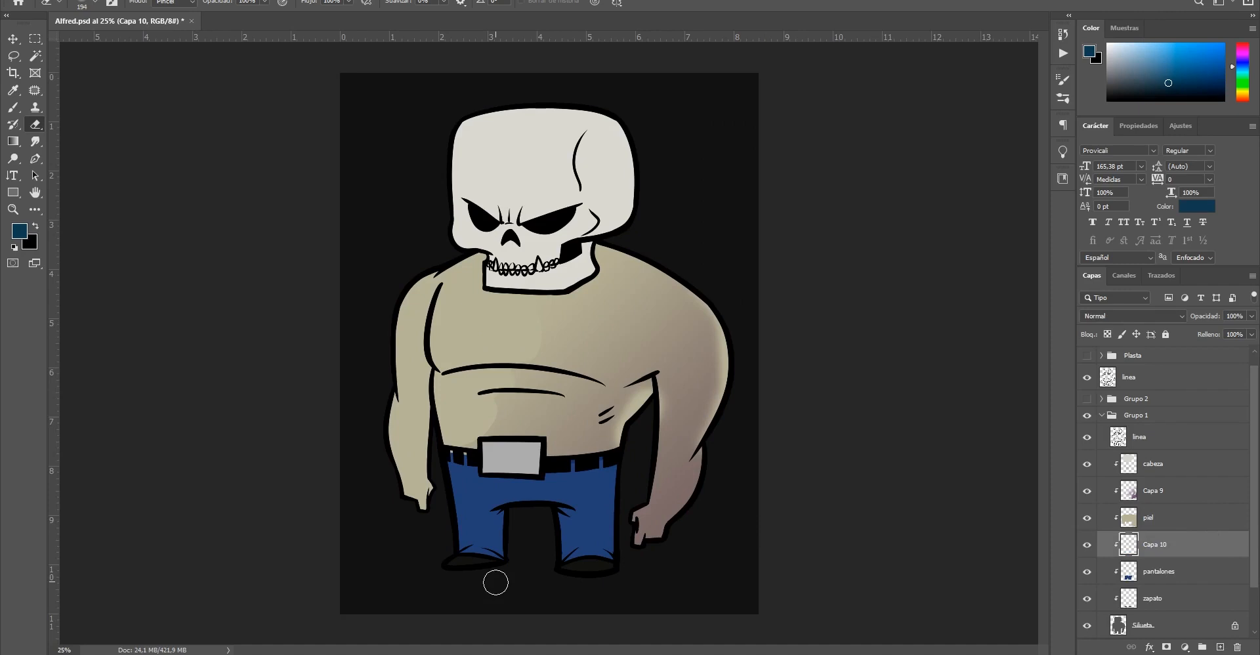
{"action": "key", "text": "l"}
{"action": "left_click", "coordinate": [507, 508], "text": "ctrl"}
{"action": "left_click_drag", "start_coordinate": [499, 501], "coordinate": [496, 467]}
{"action": "left_click", "coordinate": [497, 474], "text": "ctrl"}
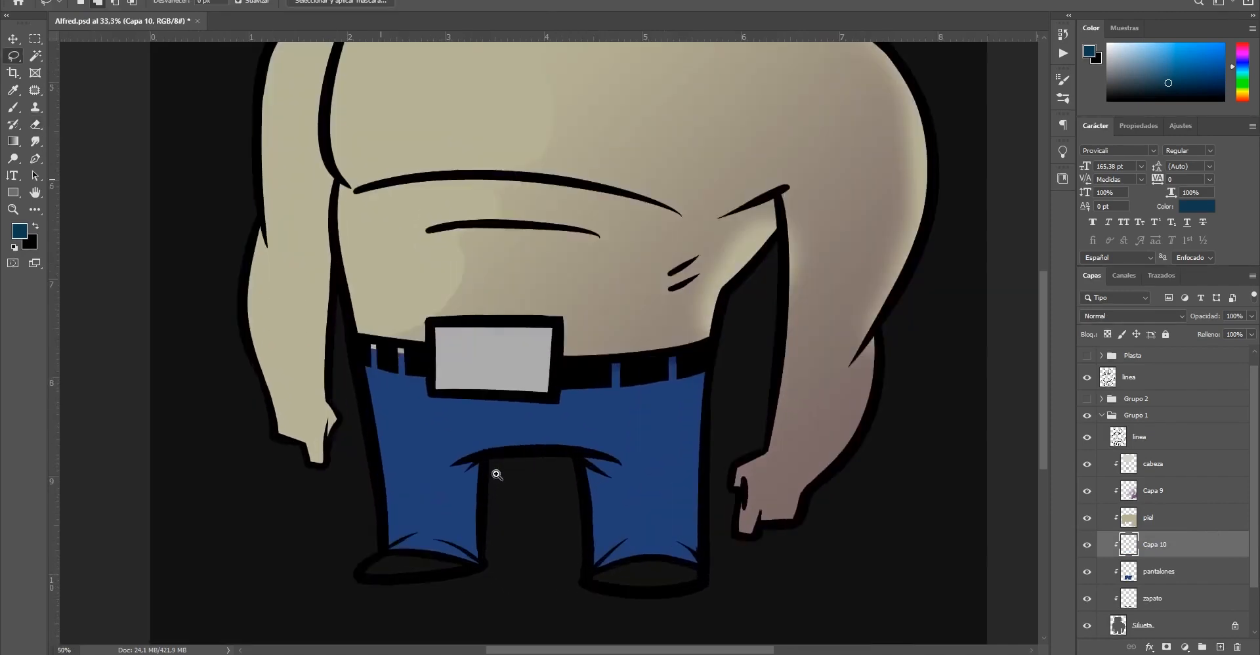
{"action": "left_click", "coordinate": [496, 474], "text": "ctrl"}
{"action": "mouse_move", "coordinate": [432, 351]}
{"action": "left_mouse_down"}
{"action": "mouse_move", "coordinate": [402, 371]}
{"action": "mouse_move", "coordinate": [406, 515]}
{"action": "mouse_move", "coordinate": [387, 537]}
{"action": "mouse_move", "coordinate": [398, 559]}
{"action": "mouse_move", "coordinate": [368, 565]}
{"action": "mouse_move", "coordinate": [370, 577]}
{"action": "mouse_move", "coordinate": [479, 588]}
{"action": "mouse_move", "coordinate": [496, 491]}
{"action": "mouse_move", "coordinate": [560, 498]}
{"action": "mouse_move", "coordinate": [585, 621]}
{"action": "mouse_move", "coordinate": [603, 619]}
{"action": "mouse_move", "coordinate": [591, 552]}
{"action": "mouse_move", "coordinate": [601, 454]}
{"action": "mouse_move", "coordinate": [650, 448]}
{"action": "mouse_move", "coordinate": [670, 465]}
{"action": "mouse_move", "coordinate": [686, 529]}
{"action": "mouse_move", "coordinate": [652, 598]}
{"action": "mouse_move", "coordinate": [790, 593]}
{"action": "mouse_move", "coordinate": [779, 468]}
{"action": "mouse_move", "coordinate": [794, 361]}
{"action": "mouse_move", "coordinate": [765, 331]}
{"action": "mouse_move", "coordinate": [588, 356]}
{"action": "mouse_move", "coordinate": [426, 354]}
{"action": "left_mouse_up"}
Sample the trouser blue, darken it to navy, fill the selection with a transparent gradient from the lower outer leg, and deselect
{"action": "key", "text": "g"}
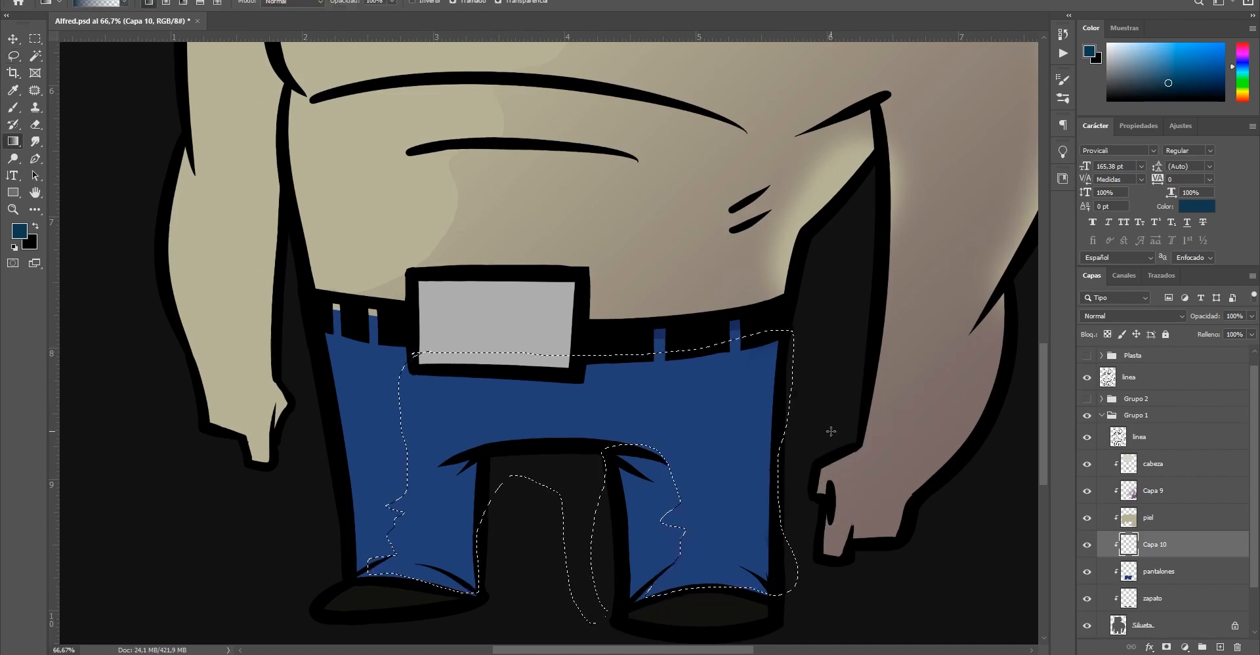
{"action": "left_click", "coordinate": [695, 410], "text": "alt"}
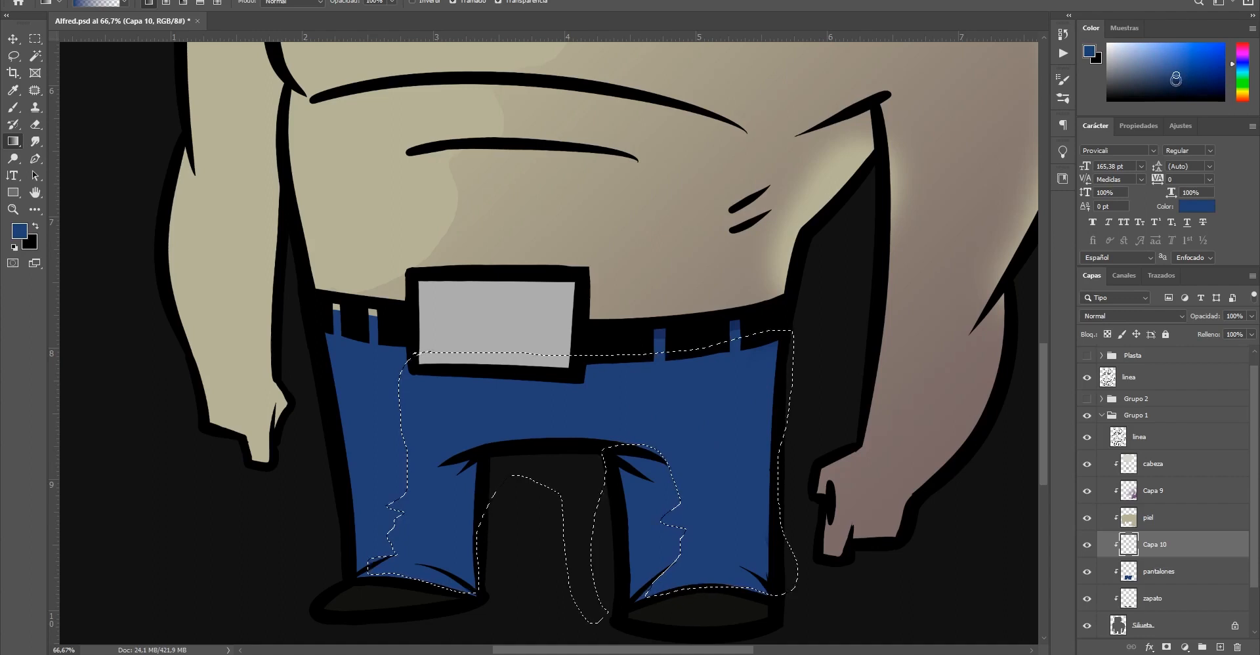
{"action": "left_click_drag", "start_coordinate": [1176, 78], "coordinate": [1187, 87]}
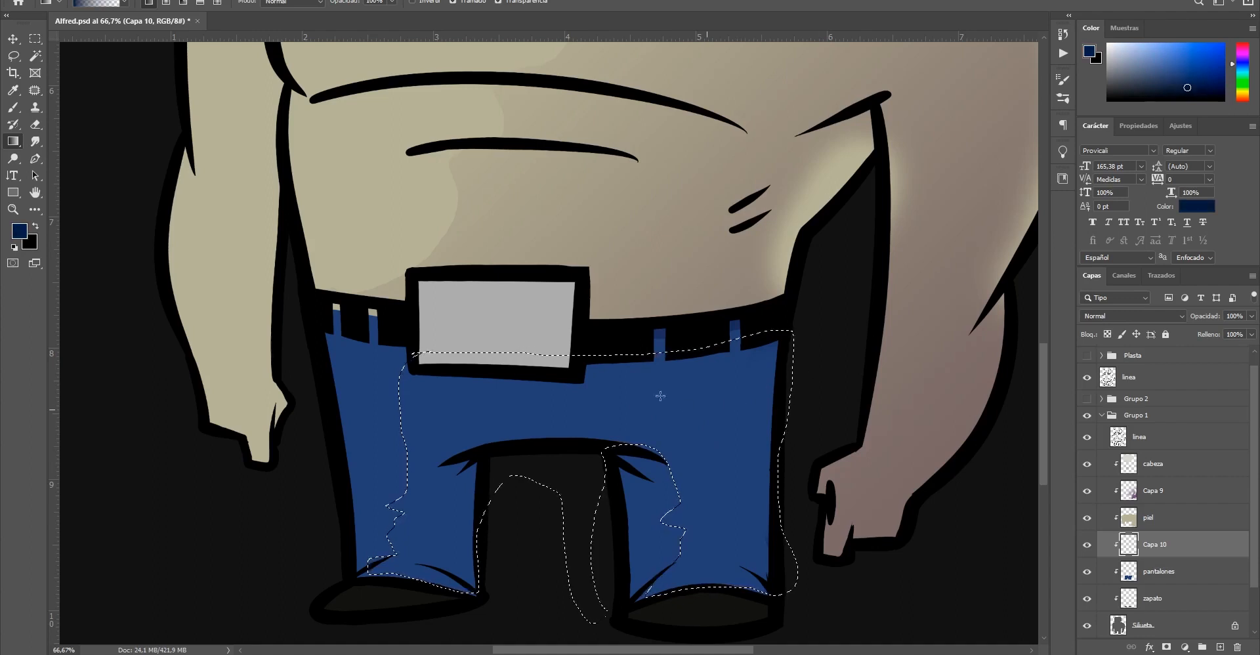
{"action": "left_click_drag", "start_coordinate": [803, 548], "coordinate": [522, 339]}
{"action": "key", "text": "ctrl+z"}
{"action": "left_click_drag", "start_coordinate": [817, 605], "coordinate": [430, 339]}
{"action": "key", "text": "ctrl+d"}
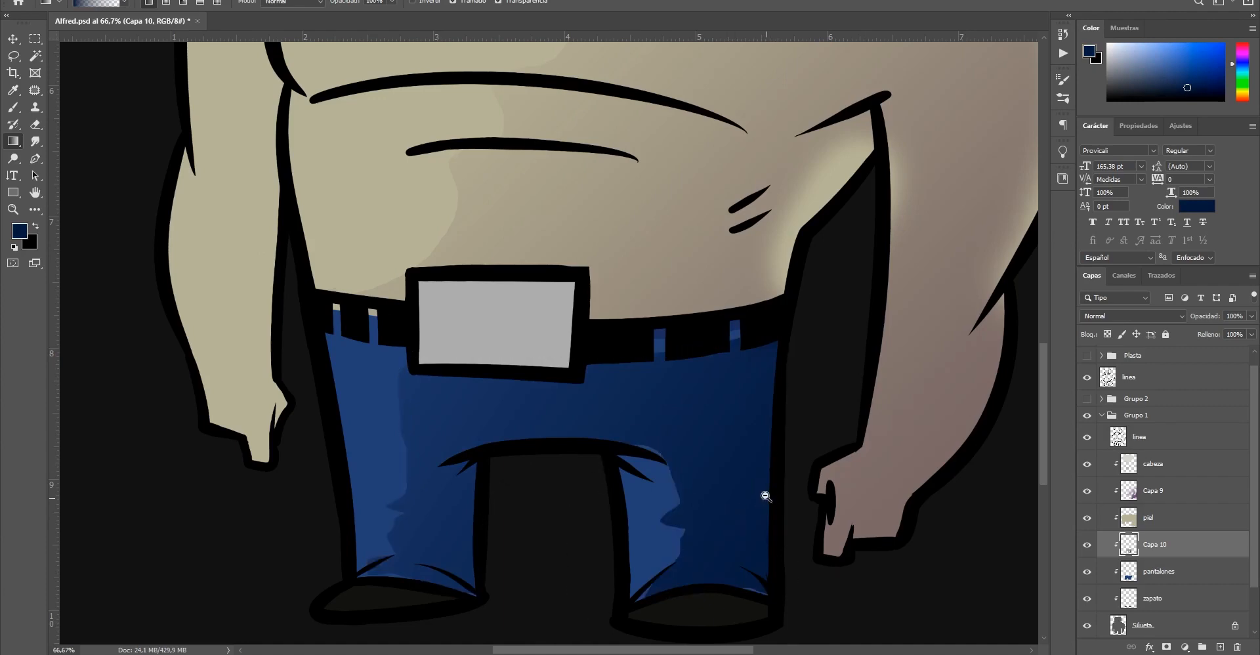
Examine the shaded trousers and torso on the whole figure and in close-up
{"action": "left_click", "coordinate": [683, 475], "text": "alt"}
{"action": "left_click", "coordinate": [672, 473], "text": "alt"}
{"action": "left_click", "coordinate": [525, 367], "text": "alt"}
{"action": "left_click", "coordinate": [535, 394], "text": "alt"}
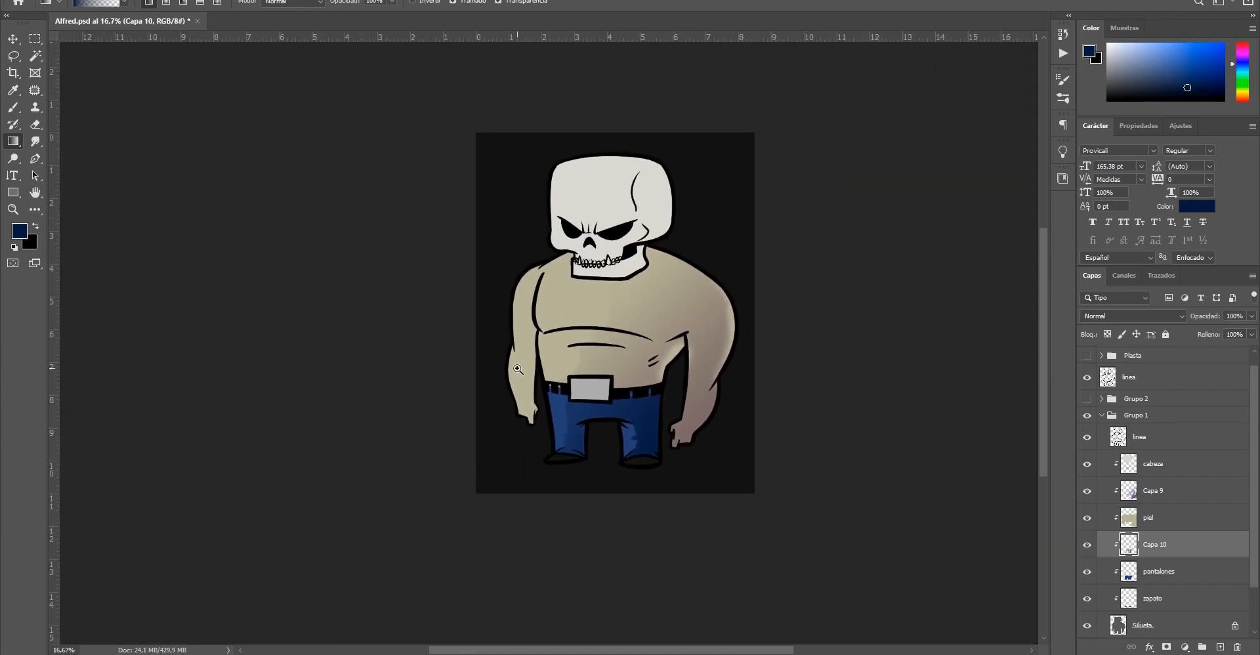
{"action": "left_click", "coordinate": [517, 369], "text": "ctrl"}
{"action": "left_click", "coordinate": [589, 430], "text": "ctrl"}
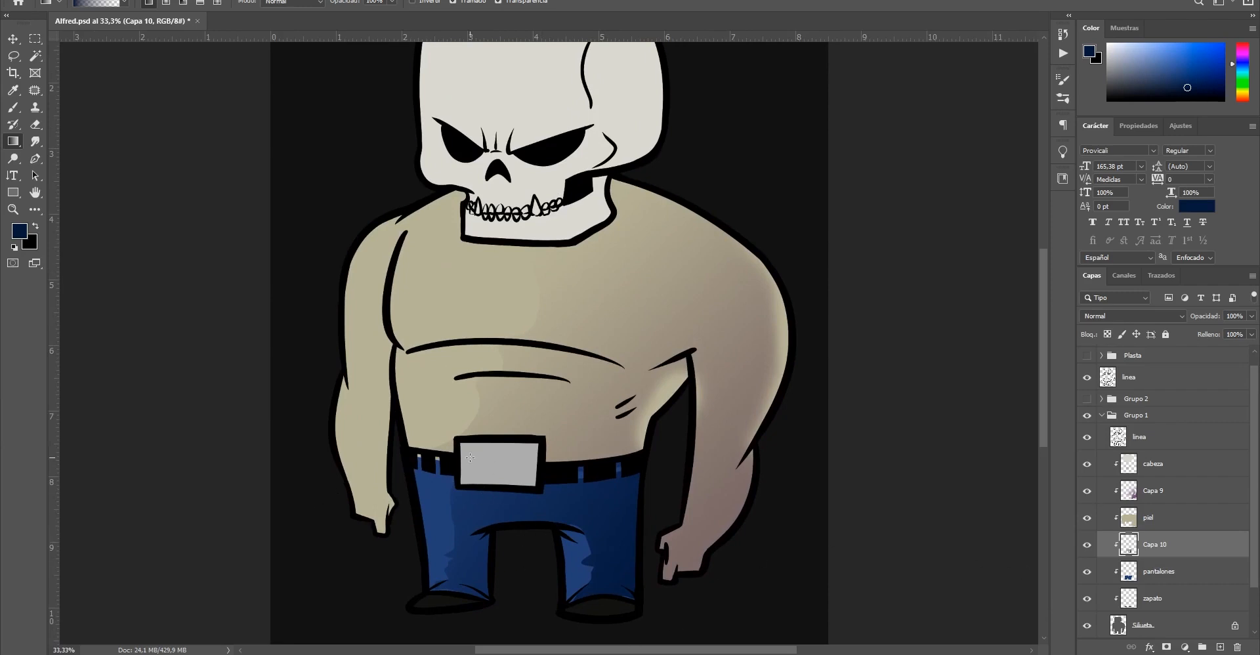
{"action": "left_click", "coordinate": [574, 496], "text": "ctrl"}
{"action": "left_click_drag", "start_coordinate": [590, 405], "coordinate": [631, 503]}
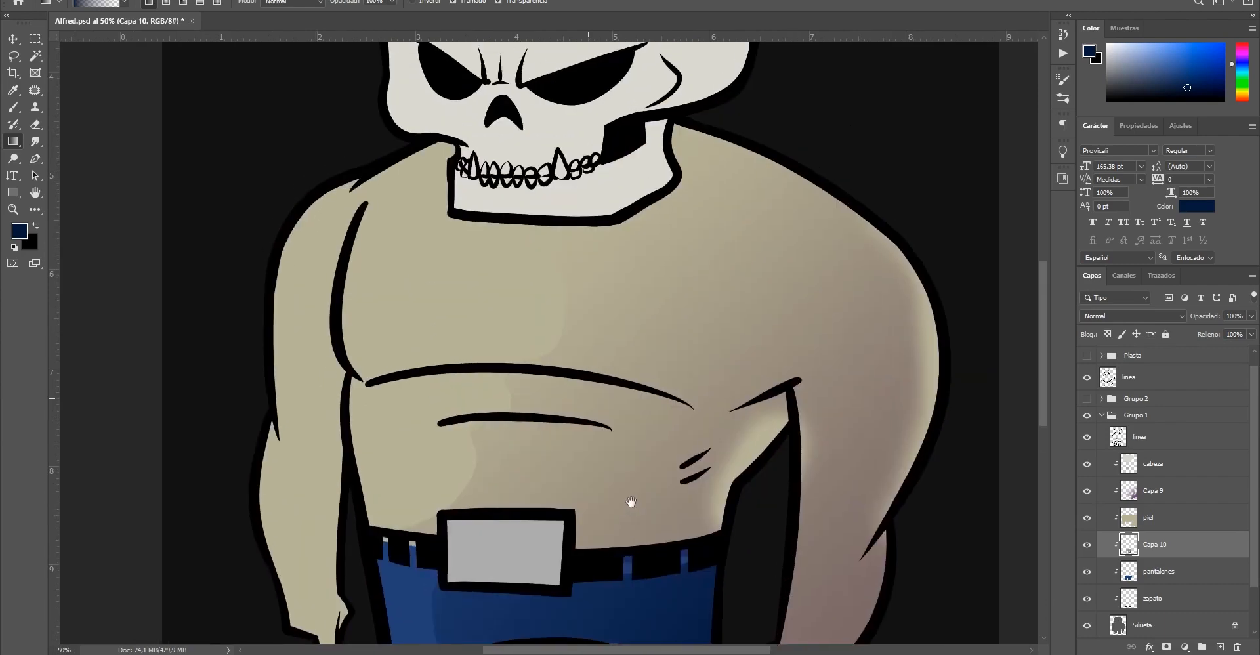
{"action": "left_click", "coordinate": [645, 439], "text": "ctrl+alt"}
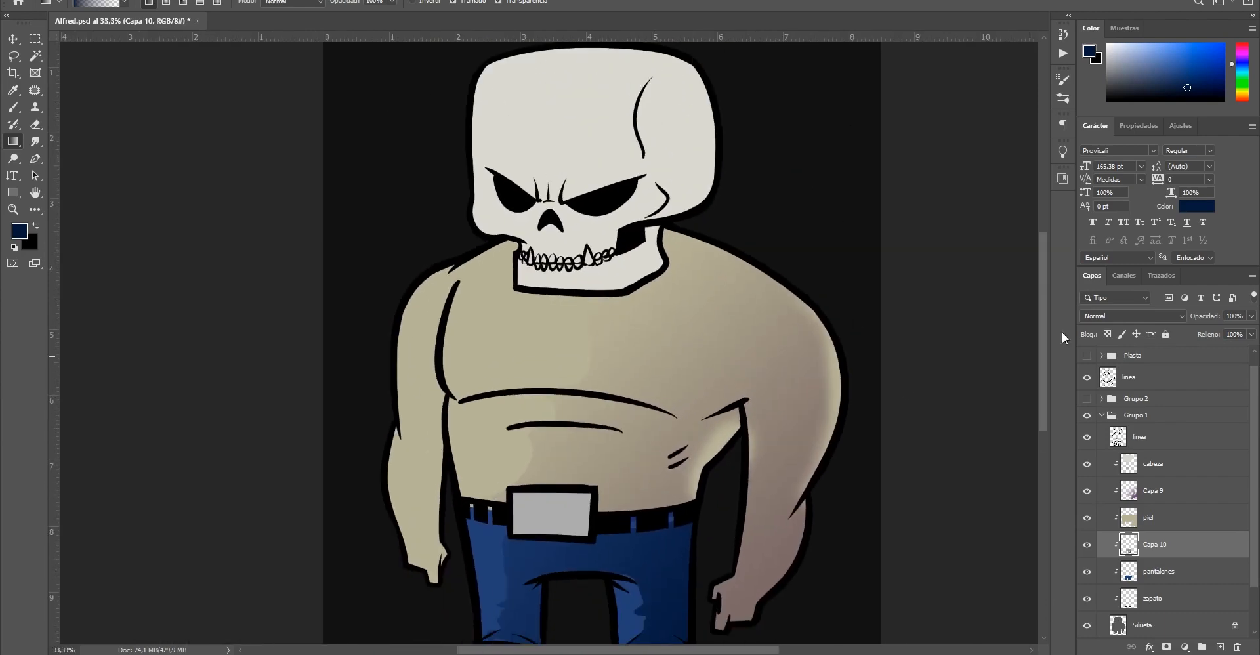
Add a new clipped layer above cabeza and lasso the skull's shadow side from the top of the head past the jaw
{"action": "left_click", "coordinate": [651, 351], "text": "ctrl"}
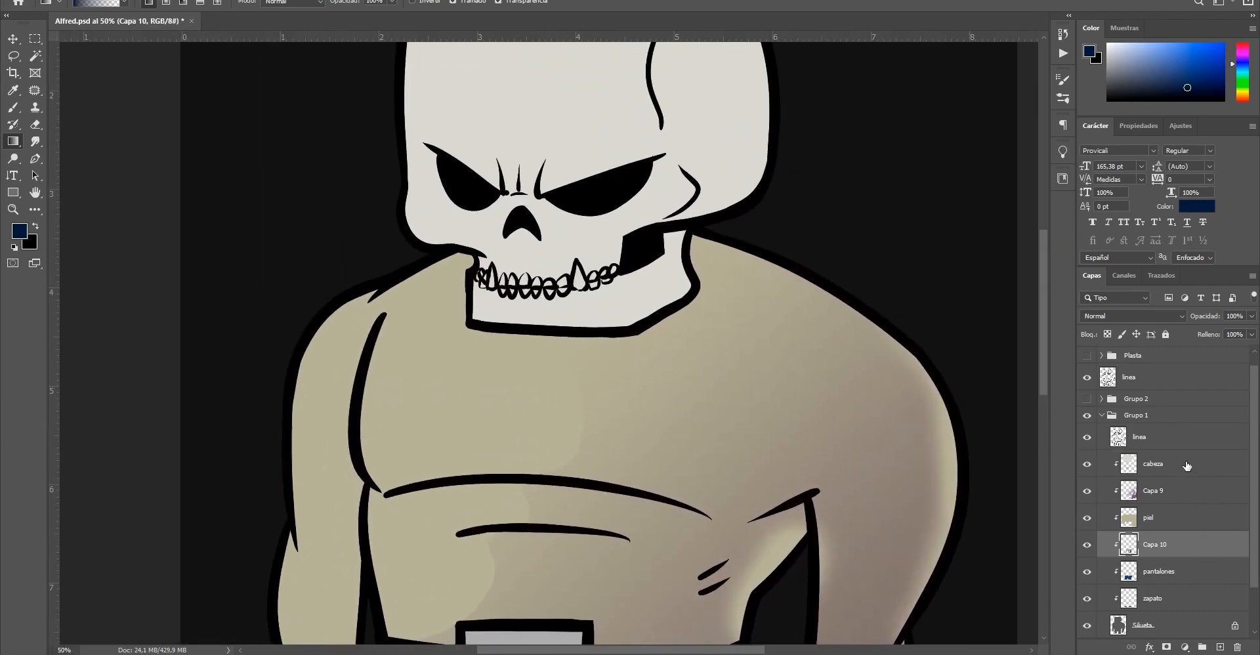
{"action": "left_click", "coordinate": [1187, 464]}
{"action": "left_click", "coordinate": [1220, 647]}
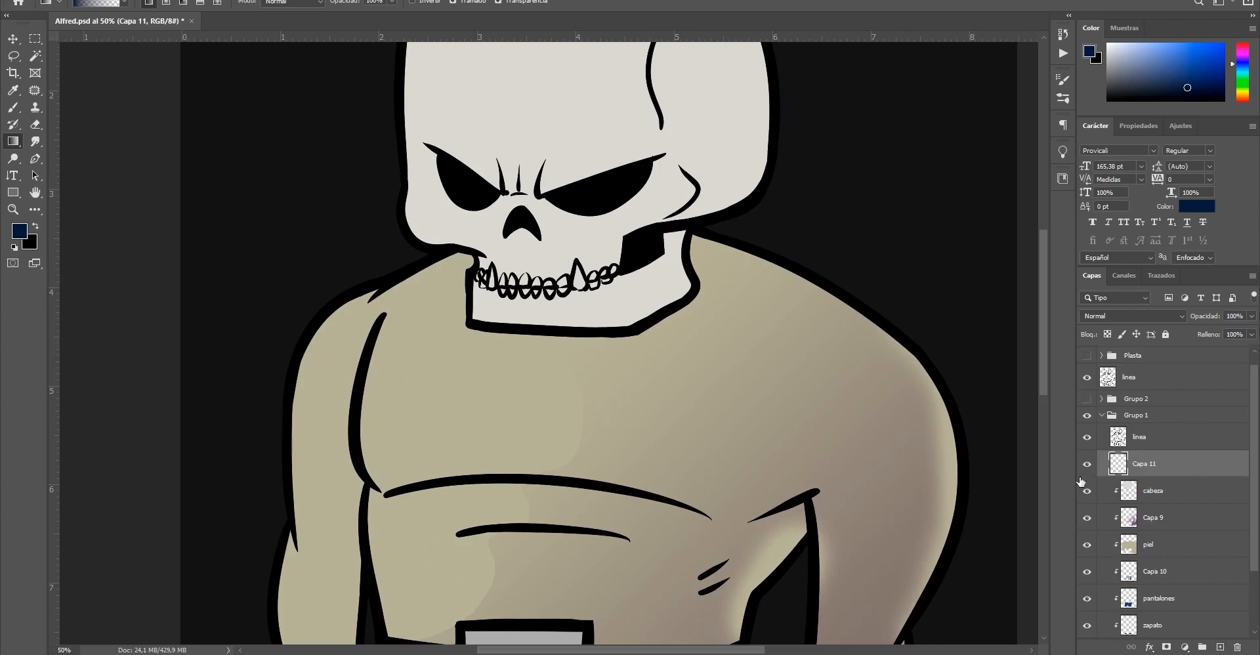
{"action": "left_click", "coordinate": [1156, 478], "text": "alt"}
{"action": "key", "text": "l"}
{"action": "left_click_drag", "start_coordinate": [513, 484], "coordinate": [475, 588]}
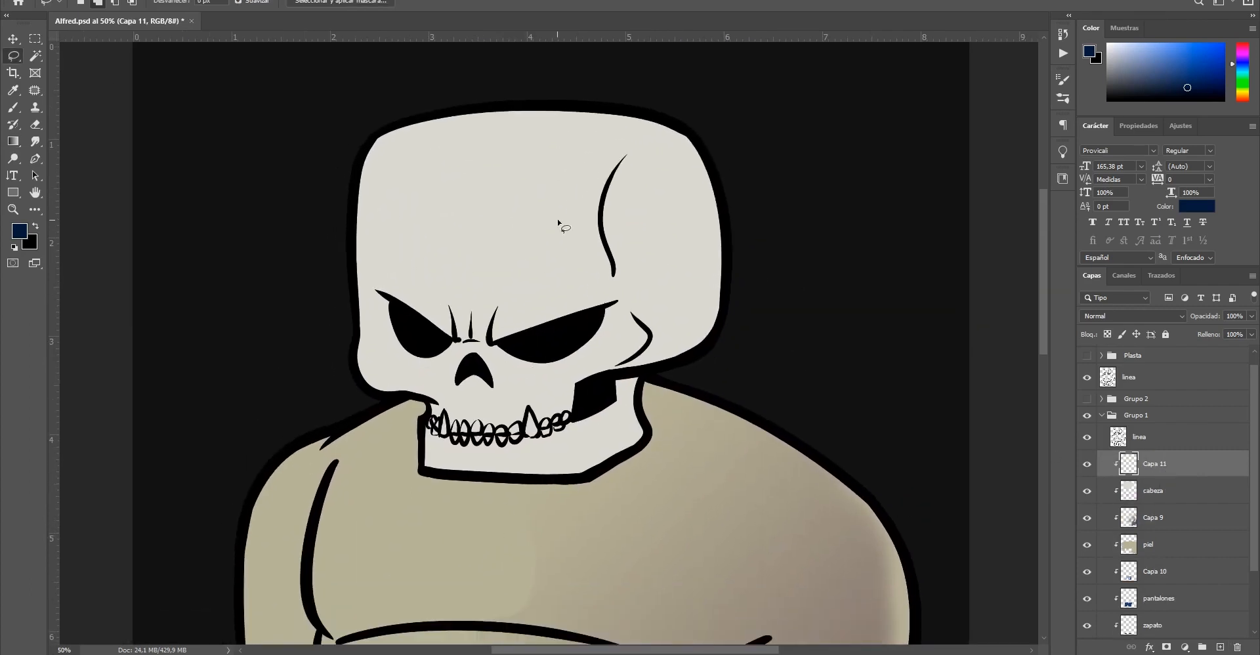
{"action": "mouse_move", "coordinate": [653, 106]}
{"action": "left_mouse_down"}
{"action": "mouse_move", "coordinate": [600, 212]}
{"action": "mouse_move", "coordinate": [600, 271]}
{"action": "mouse_move", "coordinate": [633, 344]}
{"action": "mouse_move", "coordinate": [591, 370]}
{"action": "mouse_move", "coordinate": [557, 451]}
{"action": "mouse_move", "coordinate": [561, 506]}
{"action": "mouse_move", "coordinate": [648, 530]}
{"action": "mouse_move", "coordinate": [928, 285]}
{"action": "mouse_move", "coordinate": [846, 54]}
{"action": "mouse_move", "coordinate": [643, 102]}
{"action": "left_mouse_up"}
Sample the skull colour, darken it to grey, fill the selection with a transparent gradient on the skull's shadow side, and deselect
{"action": "key", "text": "g"}
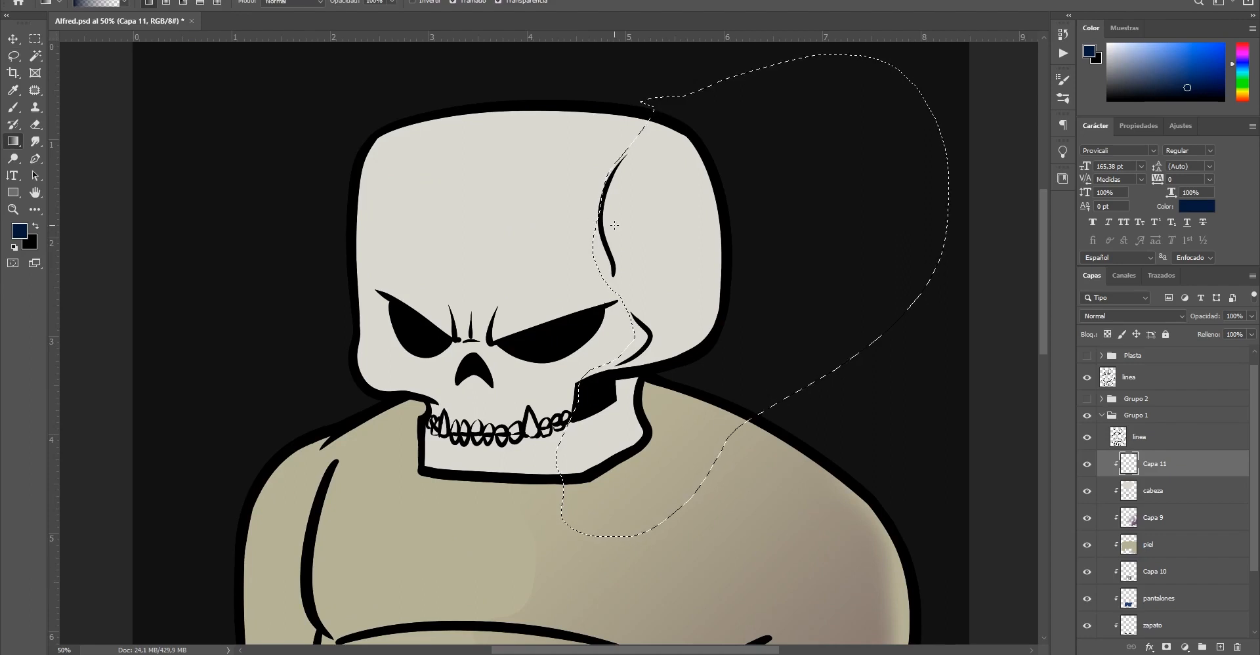
{"action": "left_click", "coordinate": [660, 233], "text": "alt"}
{"action": "left_click", "coordinate": [1110, 68]}
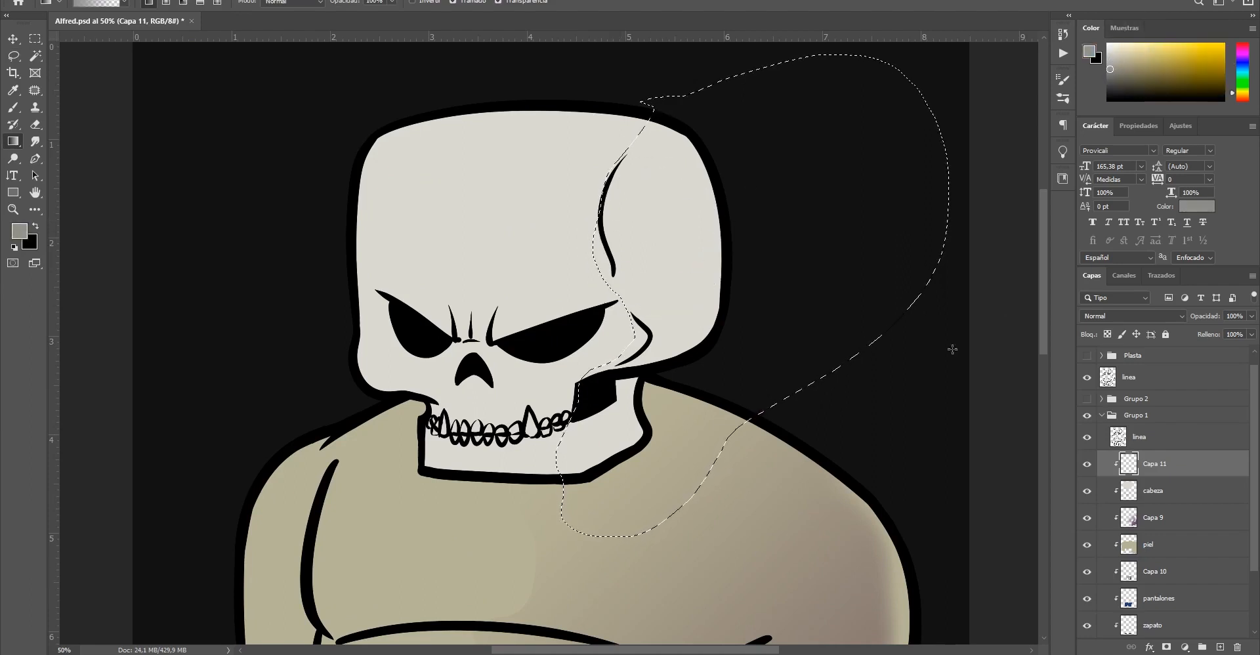
{"action": "left_click_drag", "start_coordinate": [522, 169], "coordinate": [659, 360]}
{"action": "key", "text": "ctrl+d"}
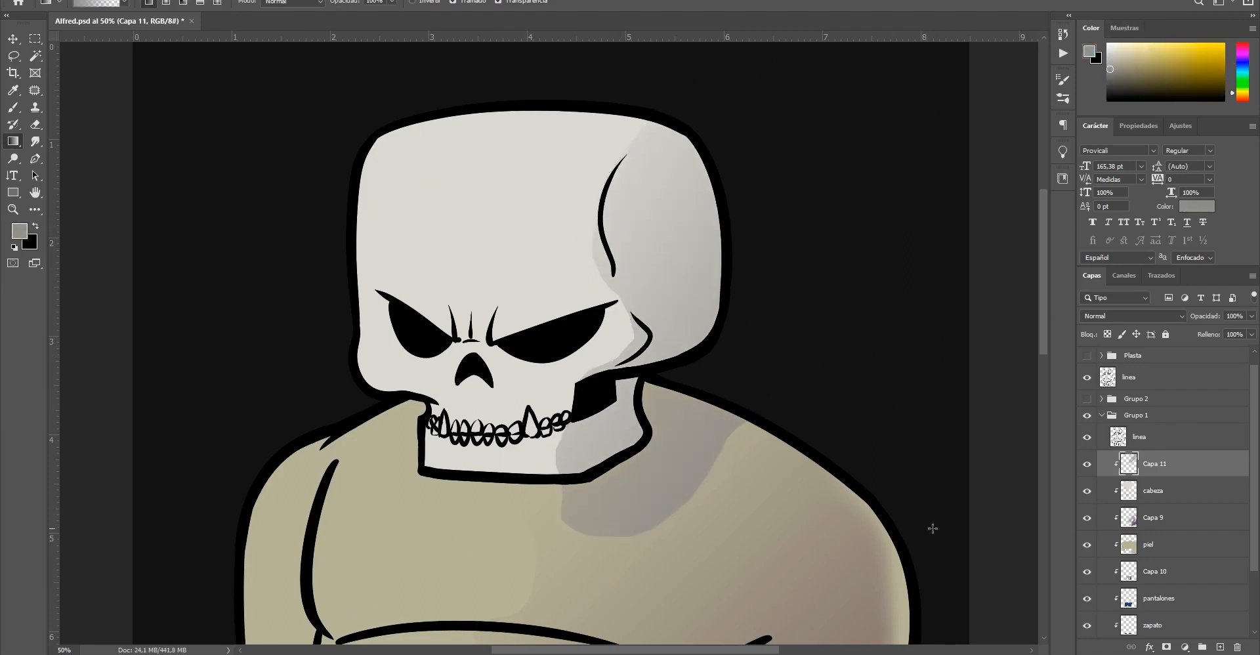
{"action": "key", "text": "v"}
{"action": "left_click", "coordinate": [569, 431]}
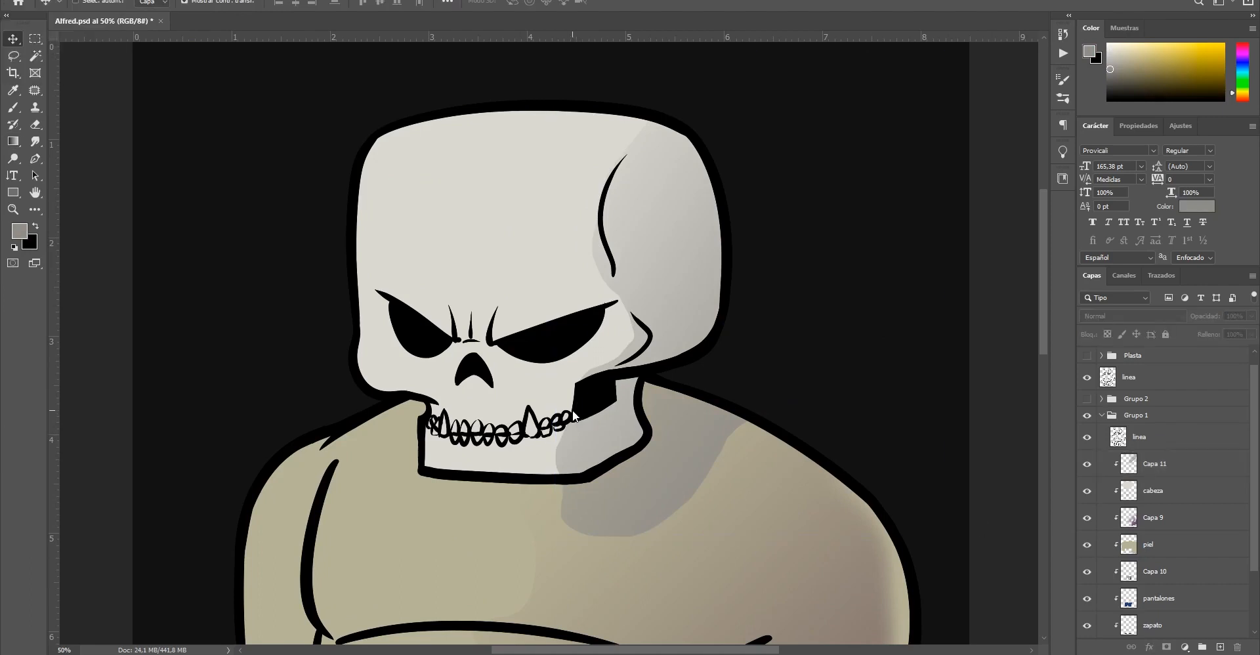
{"action": "left_click", "coordinate": [556, 380], "text": "alt"}
{"action": "left_click", "coordinate": [556, 379], "text": "alt"}
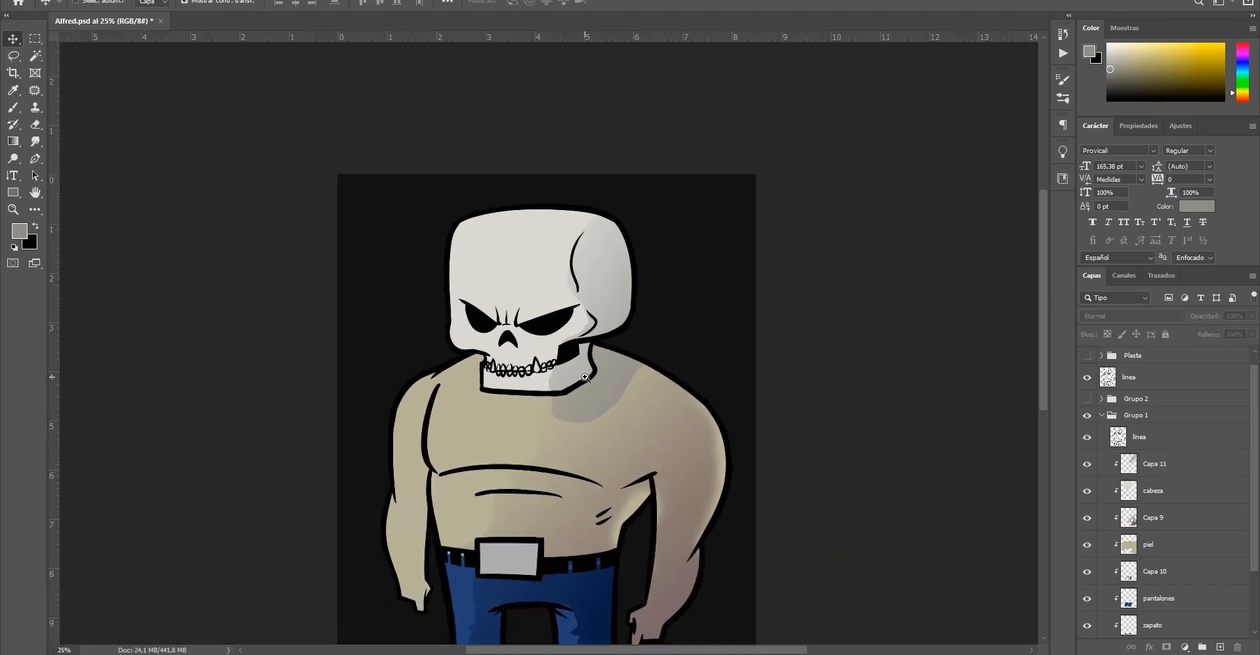
Use the cabeza layer's outline as a selection to delete the Capa 11 shadow spilling beyond the skull onto the torso, and deselect
{"action": "left_click", "coordinate": [584, 378], "text": "ctrl"}
{"action": "left_click_drag", "start_coordinate": [579, 362], "coordinate": [593, 398]}
{"action": "left_click", "coordinate": [600, 413], "text": "ctrl"}
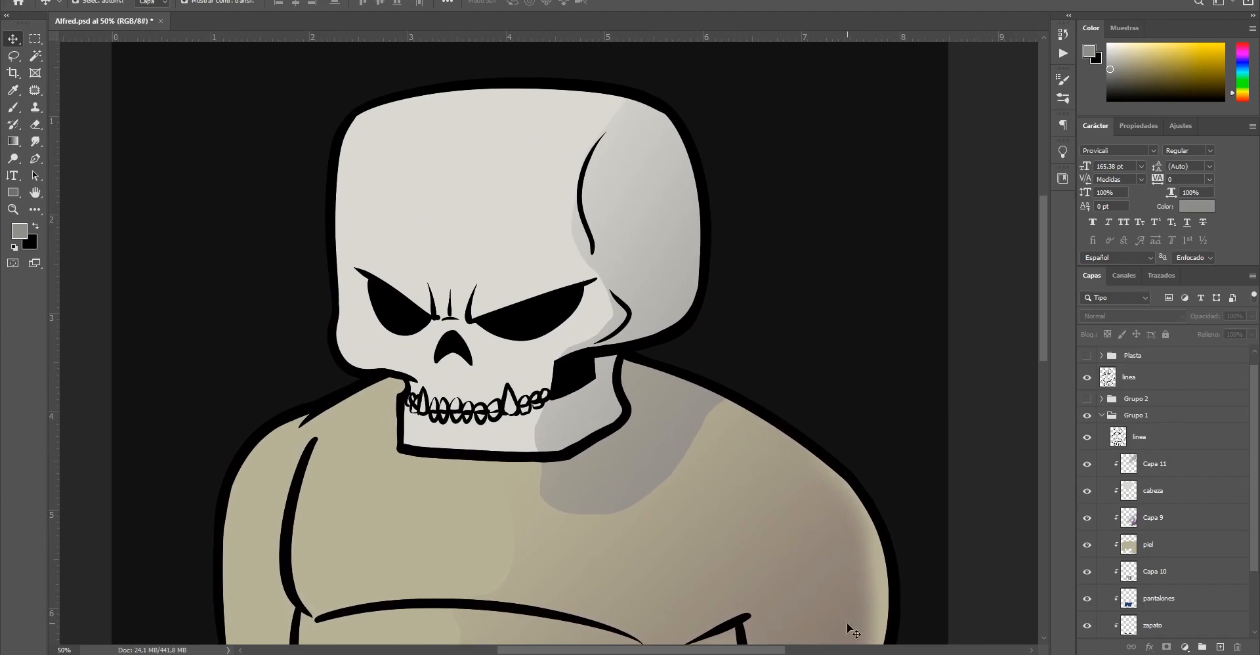
{"action": "left_click", "coordinate": [1126, 492]}
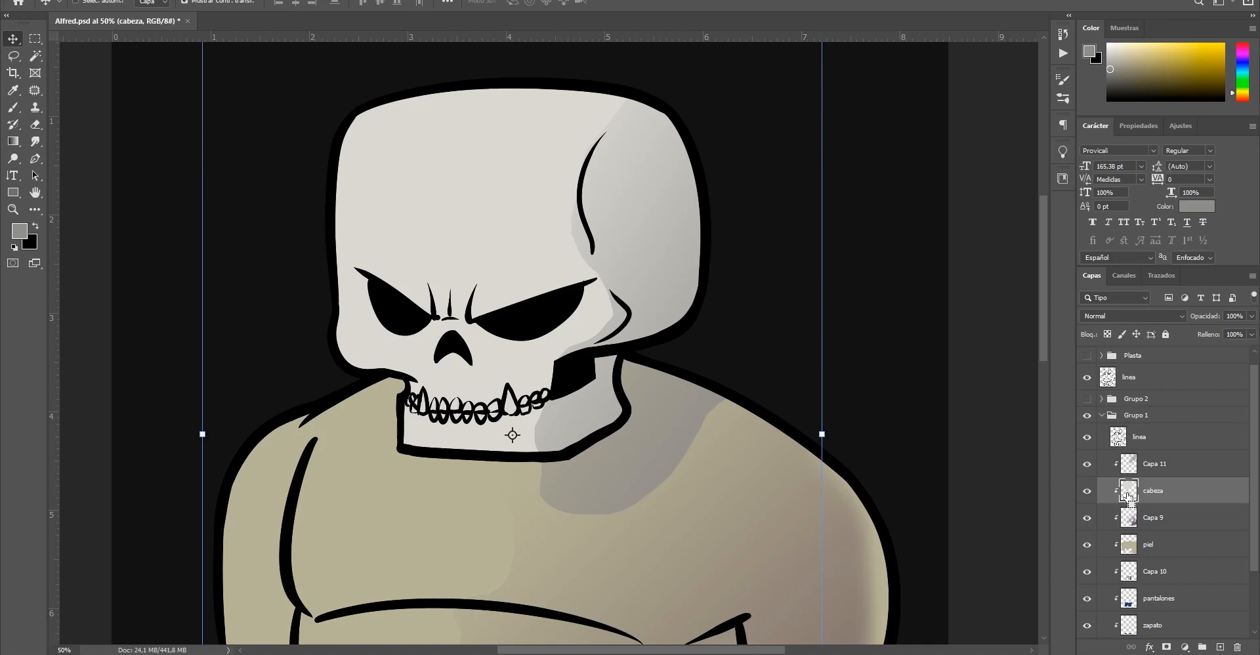
{"action": "left_click", "coordinate": [1128, 493], "text": "ctrl"}
{"action": "left_click", "coordinate": [1153, 467]}
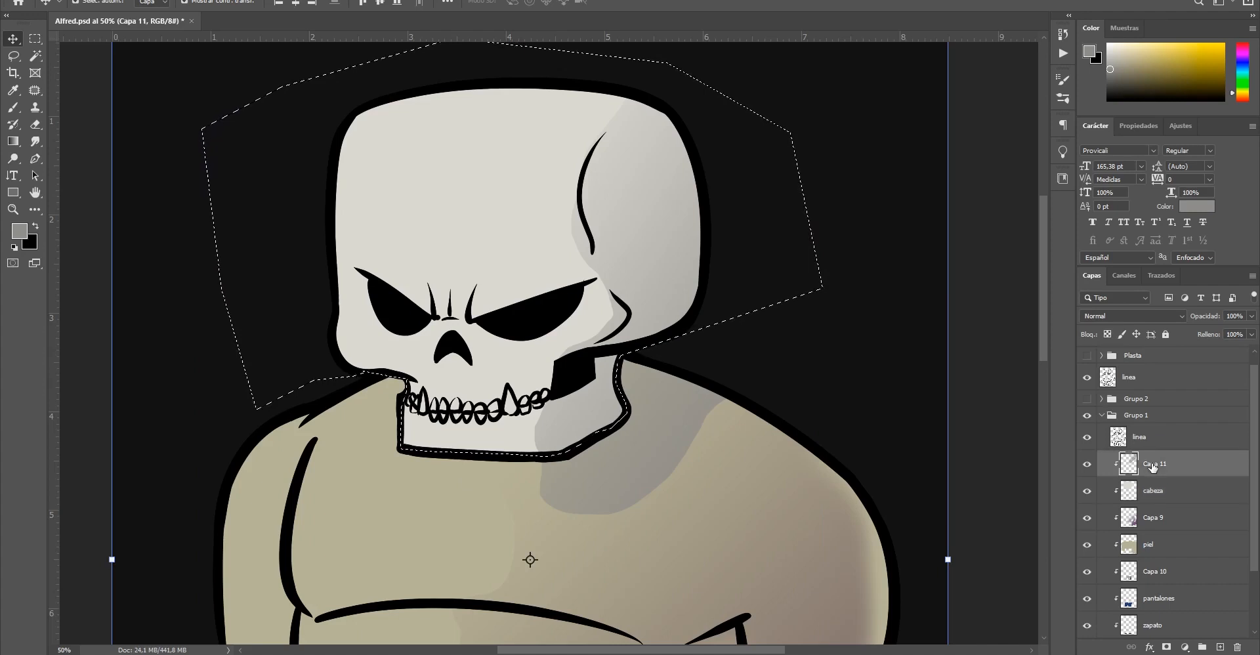
{"action": "key", "text": "Delete"}
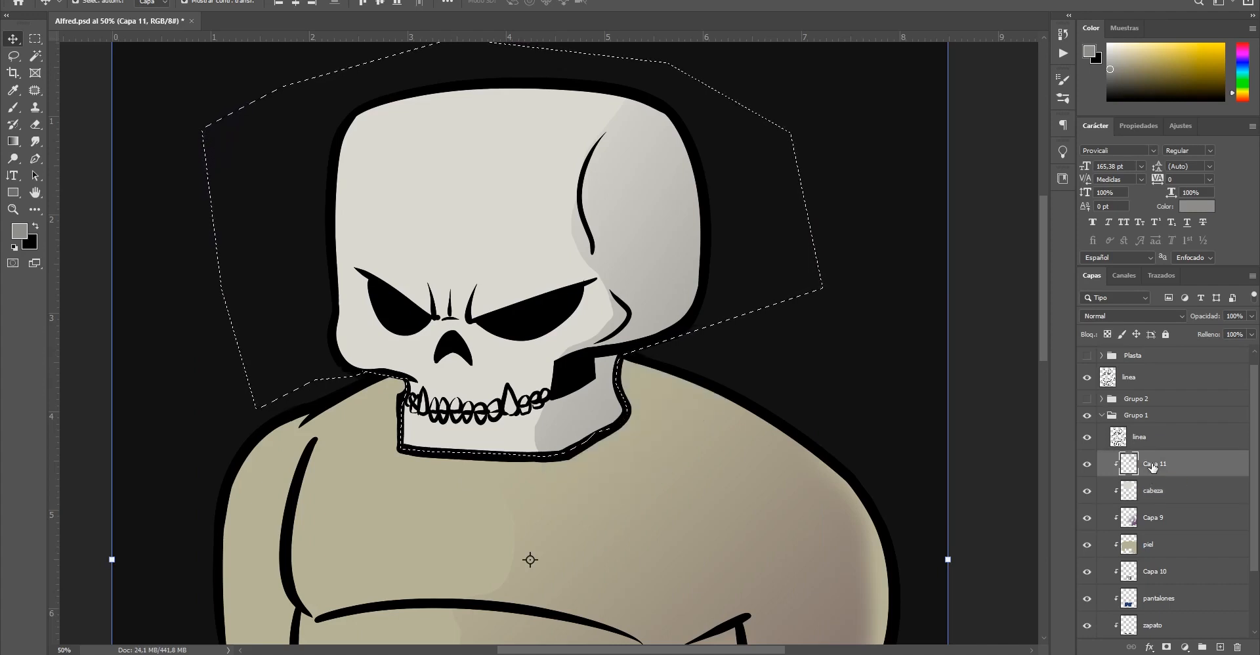
{"action": "key", "text": "ctrl+d"}
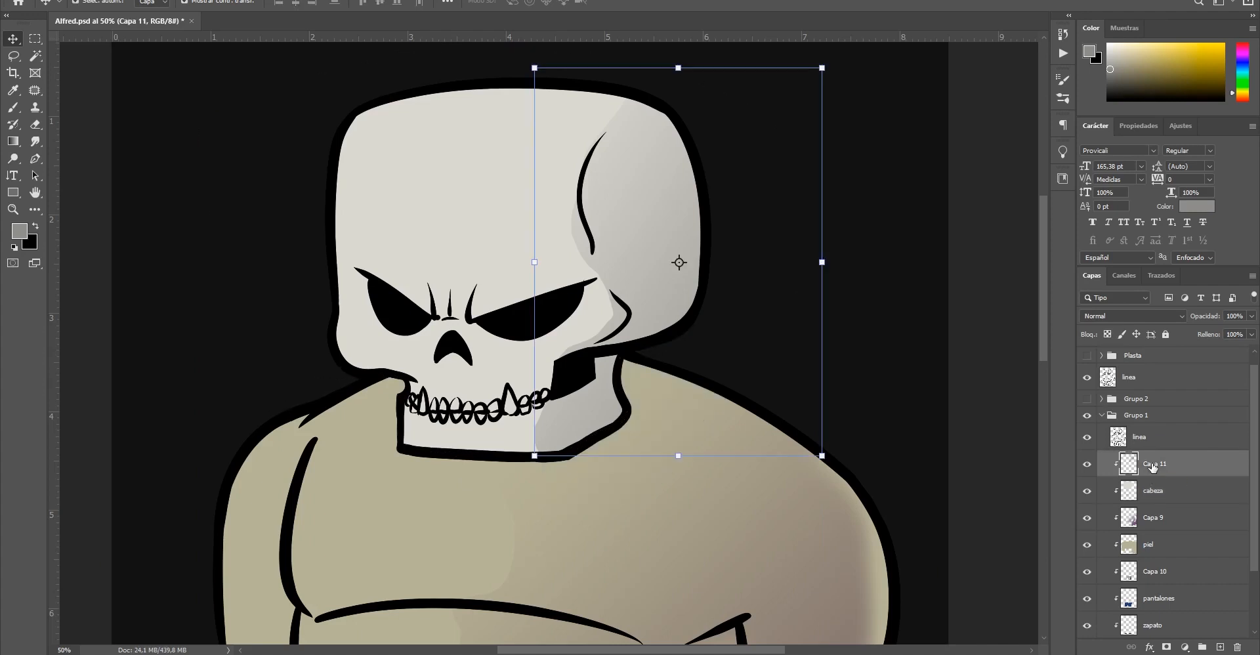
Examine the shading of the skull, torso and trousers on the whole figure and closer up
{"action": "key", "text": "shift+v"}
{"action": "left_click", "coordinate": [856, 411], "text": "alt"}
{"action": "left_click", "coordinate": [856, 411], "text": "alt"}
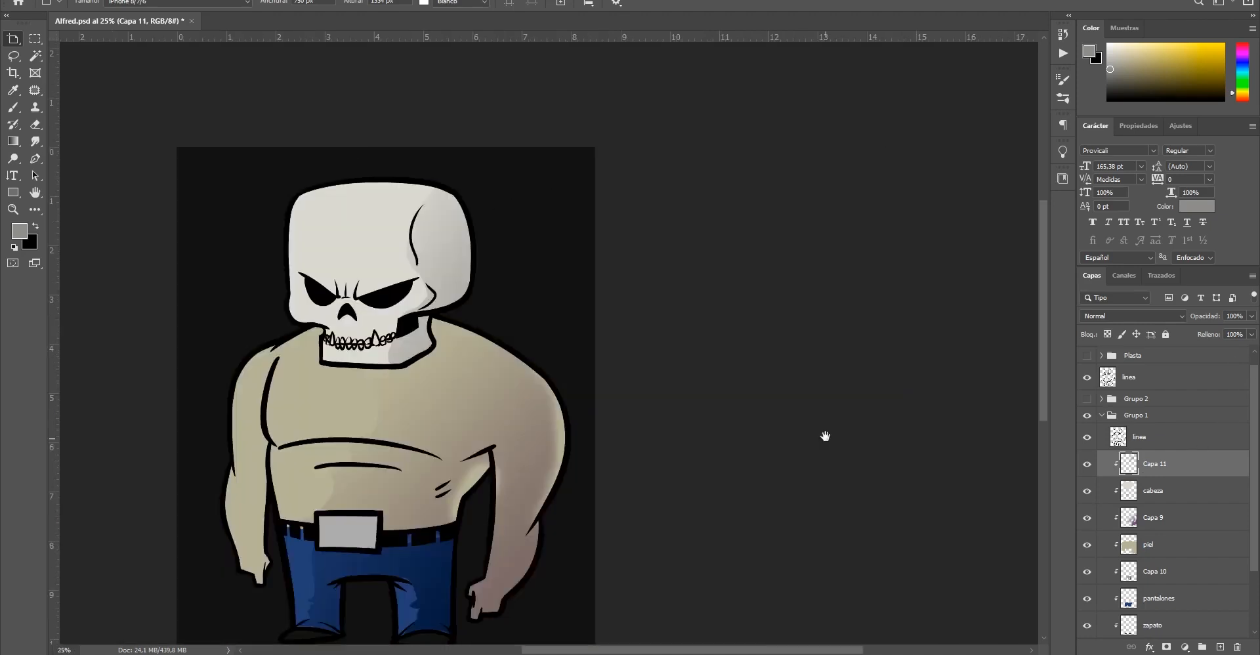
{"action": "left_click_drag", "start_coordinate": [824, 436], "coordinate": [810, 348]}
{"action": "left_click", "coordinate": [689, 383], "text": "ctrl"}
{"action": "left_click_drag", "start_coordinate": [571, 399], "coordinate": [699, 402]}
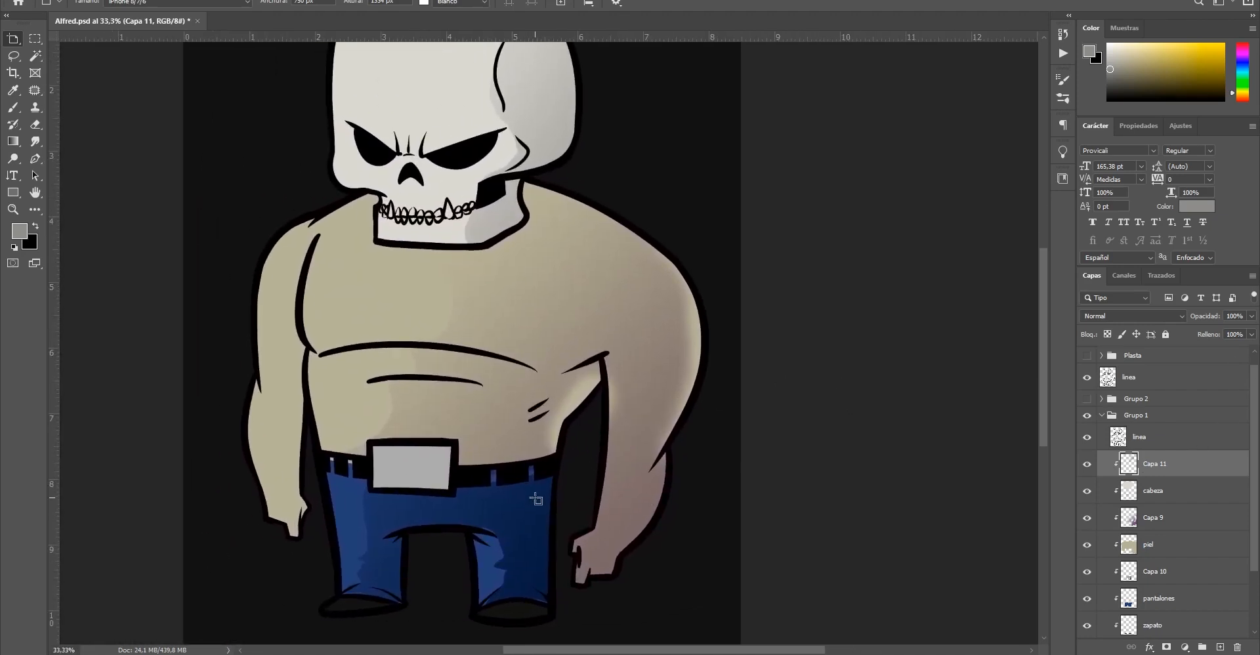
{"action": "left_click", "coordinate": [570, 402], "text": "alt"}
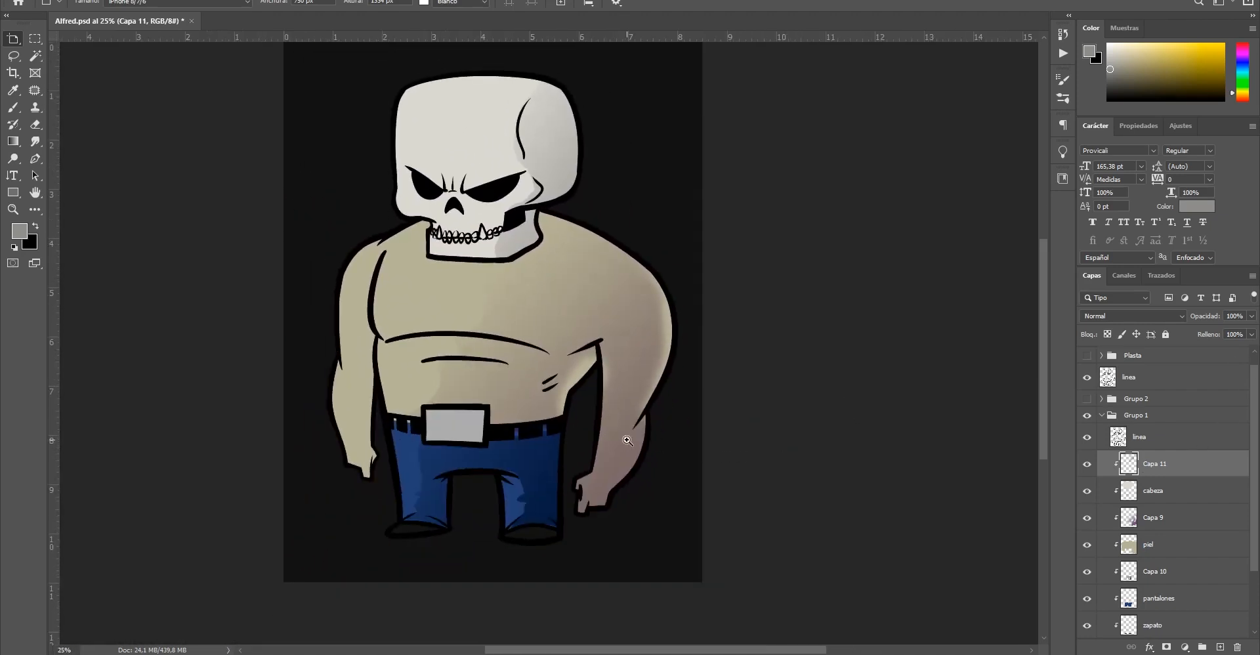
{"action": "left_click", "coordinate": [571, 417], "text": "ctrl"}
{"action": "scroll", "coordinate": [1181, 525], "scroll_direction": "down", "scroll_amount": 2}
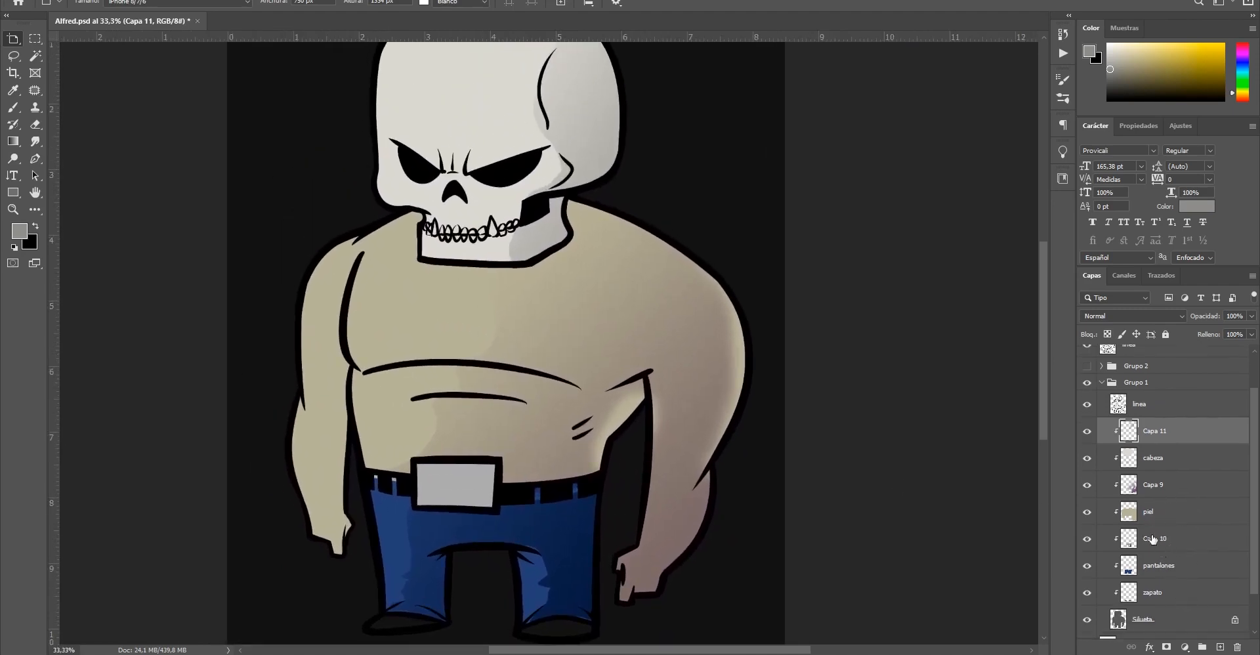
{"action": "left_click", "coordinate": [636, 422], "text": "alt"}
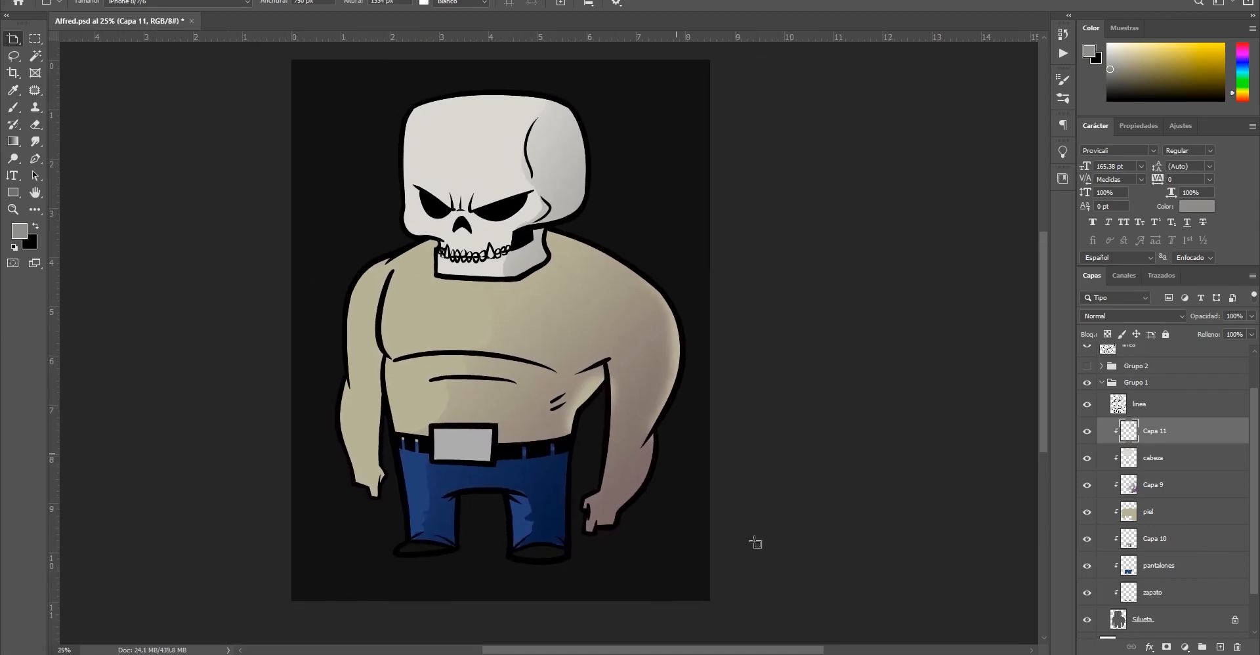
Add a new layer directly above Layer2, beneath the character's Silueta layer, for the background gradient
{"action": "key", "text": "v"}
{"action": "left_click", "coordinate": [1168, 620]}
{"action": "scroll", "coordinate": [1168, 620], "scroll_direction": "down", "scroll_amount": 2}
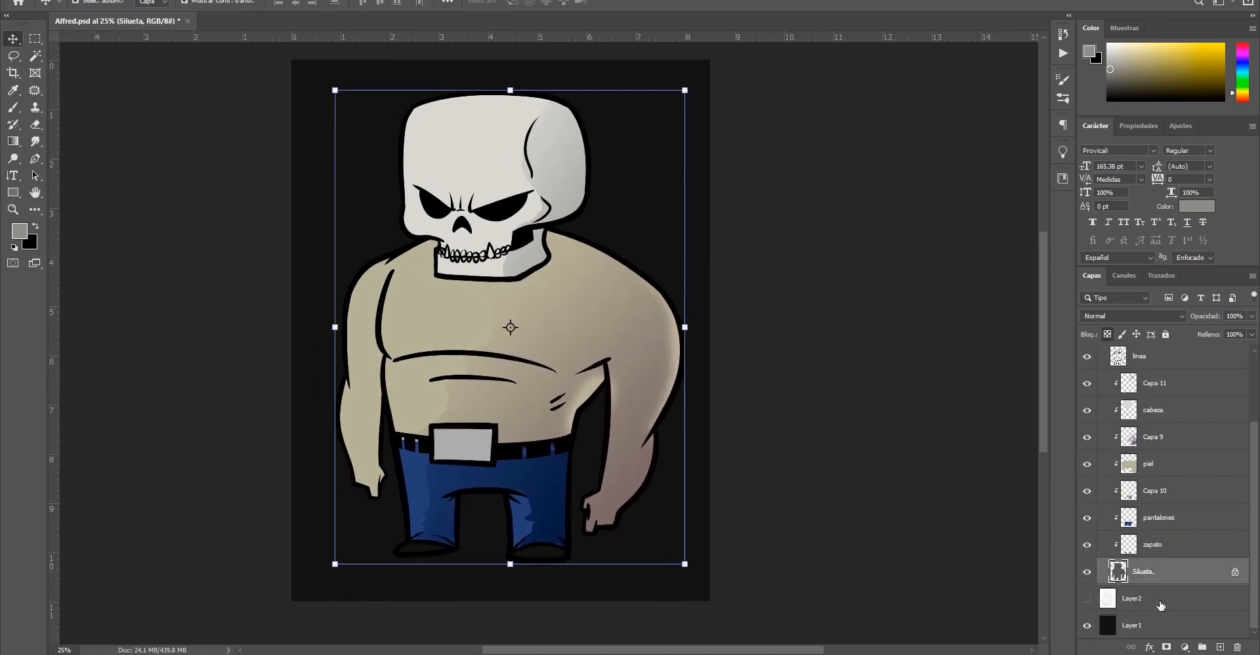
{"action": "left_click", "coordinate": [1160, 605]}
{"action": "left_click", "coordinate": [1160, 620]}
{"action": "left_click", "coordinate": [1159, 602]}
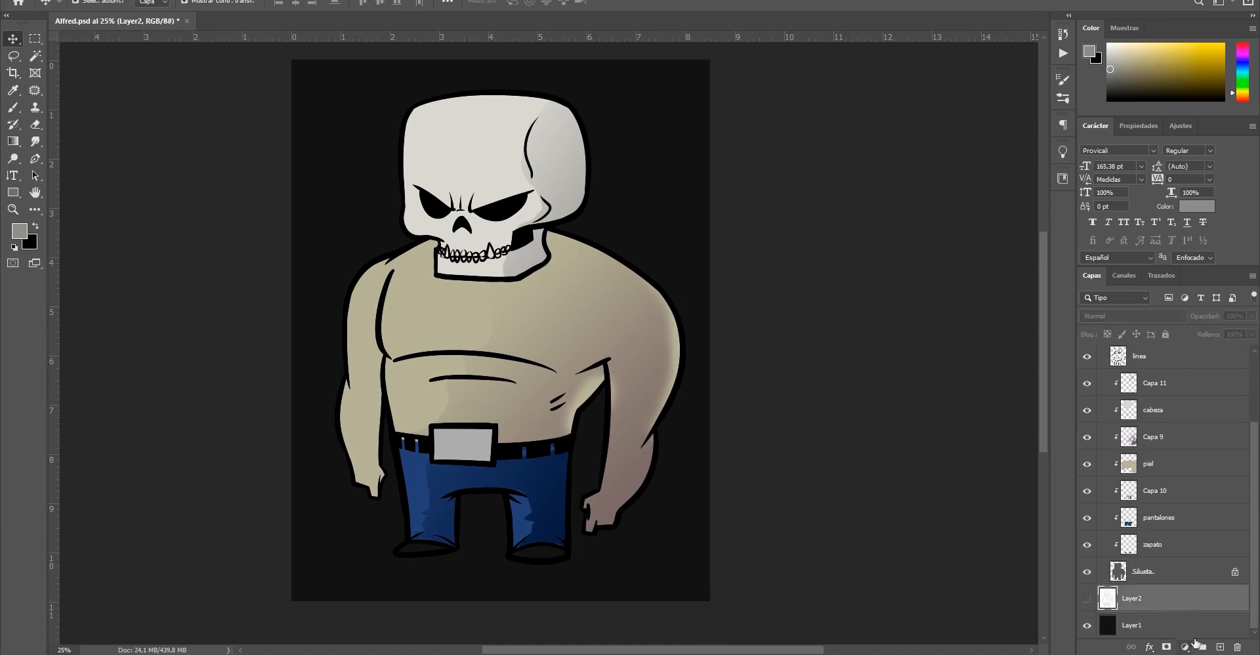
{"action": "left_click", "coordinate": [1220, 647]}
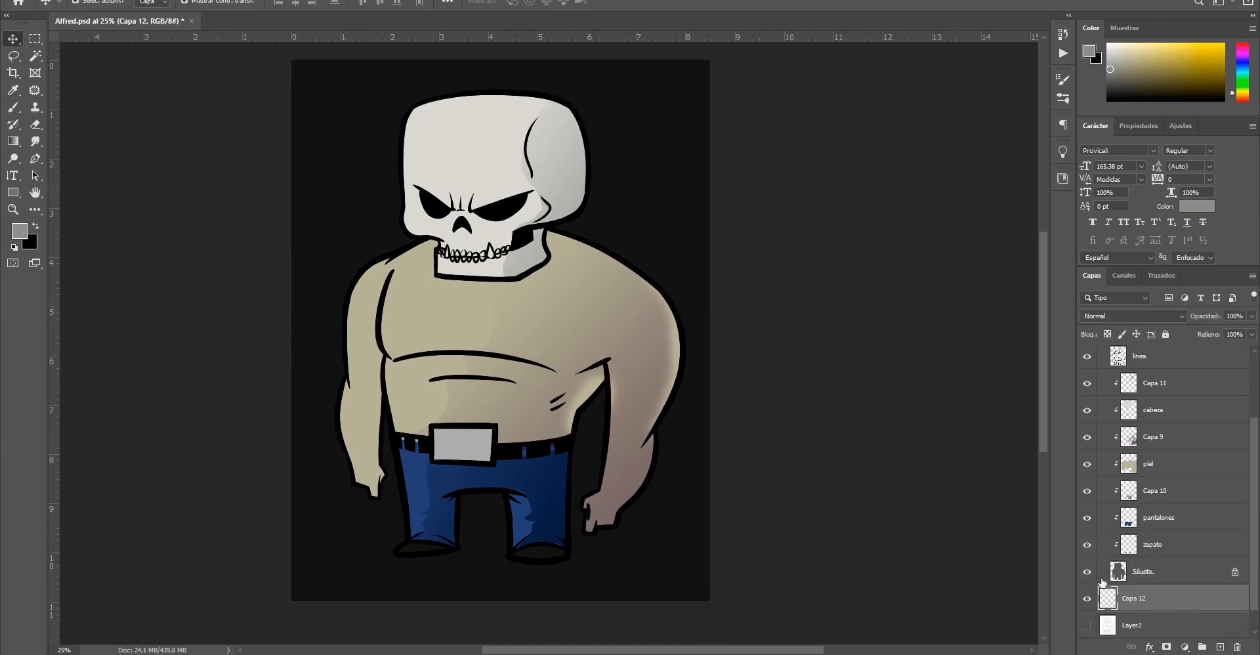
Choose the Gradient tool, sample the near-black background colour and lighten it to a dark grey
{"action": "left_click", "coordinate": [11, 142]}
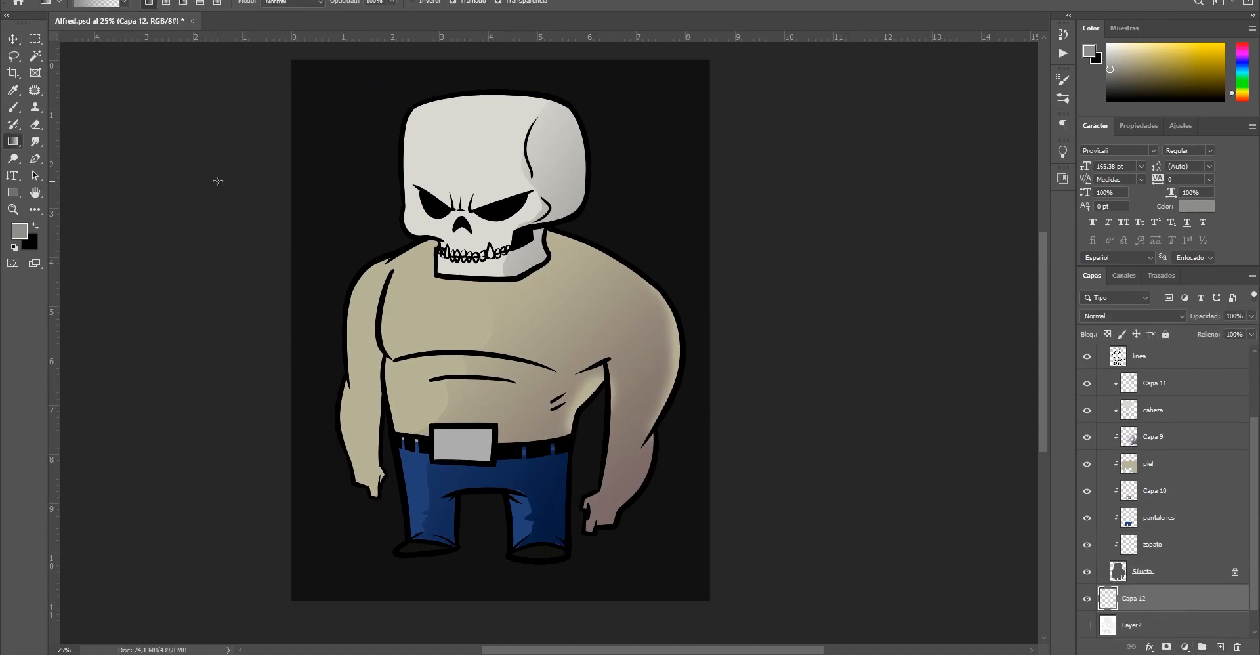
{"action": "left_click", "coordinate": [357, 132], "text": "alt"}
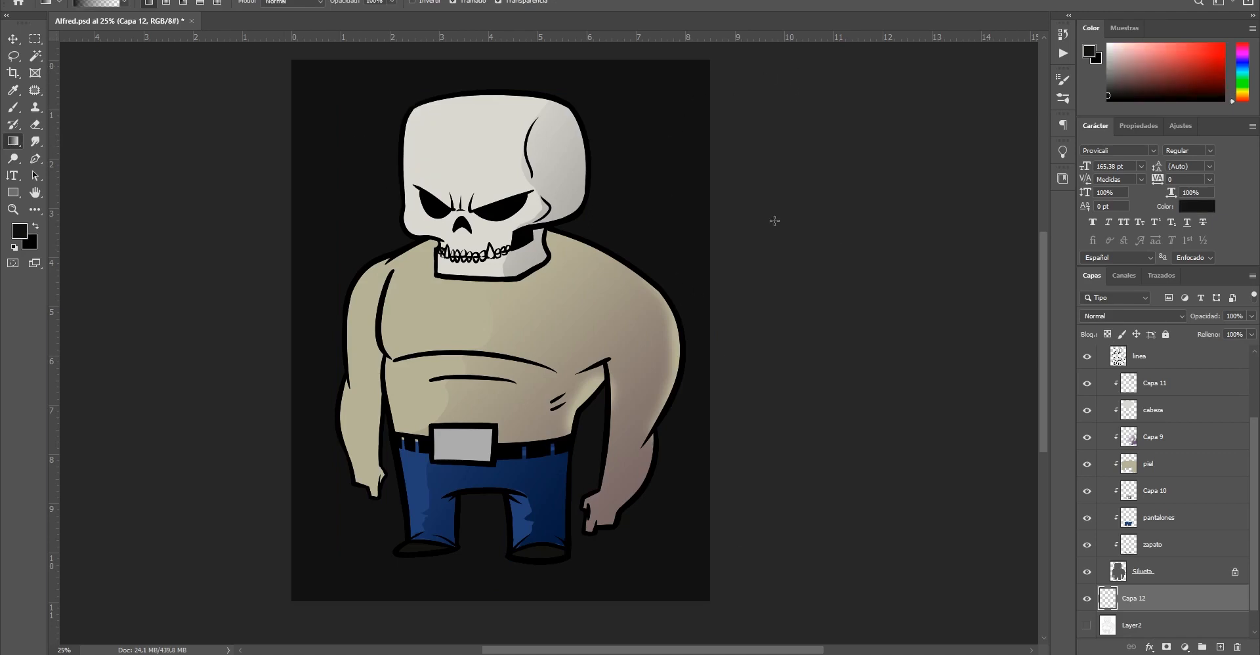
{"action": "left_click", "coordinate": [1109, 84]}
Try grey-to-transparent gradients on the new background layer in several directions, undoing each one
{"action": "left_click_drag", "start_coordinate": [305, 589], "coordinate": [385, 415]}
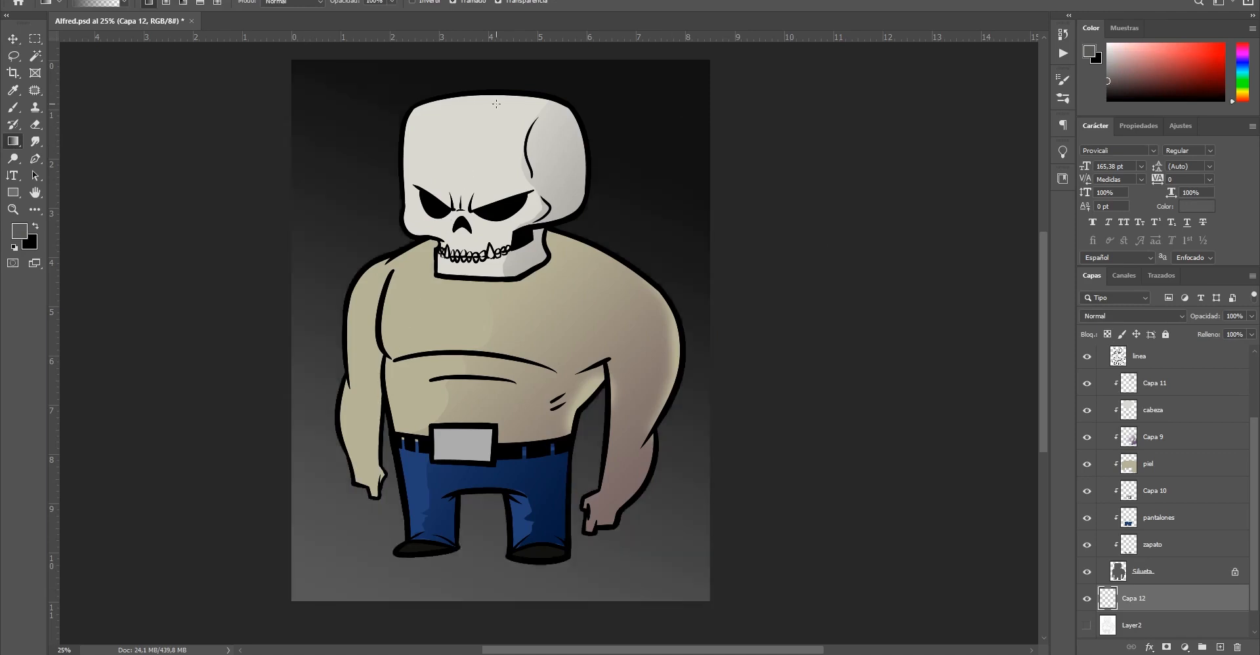
{"action": "key", "text": "ctrl+z"}
{"action": "left_click_drag", "start_coordinate": [456, 573], "coordinate": [469, 186]}
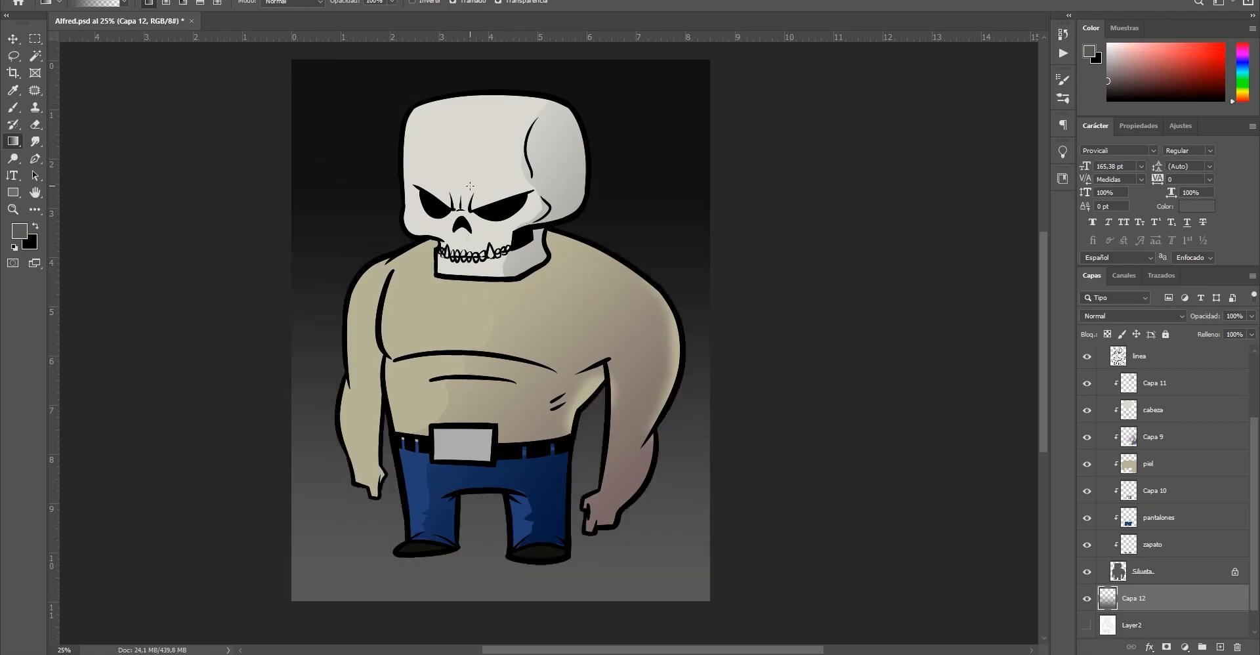
{"action": "key", "text": "ctrl+z"}
{"action": "left_click_drag", "start_coordinate": [573, 79], "coordinate": [386, 572]}
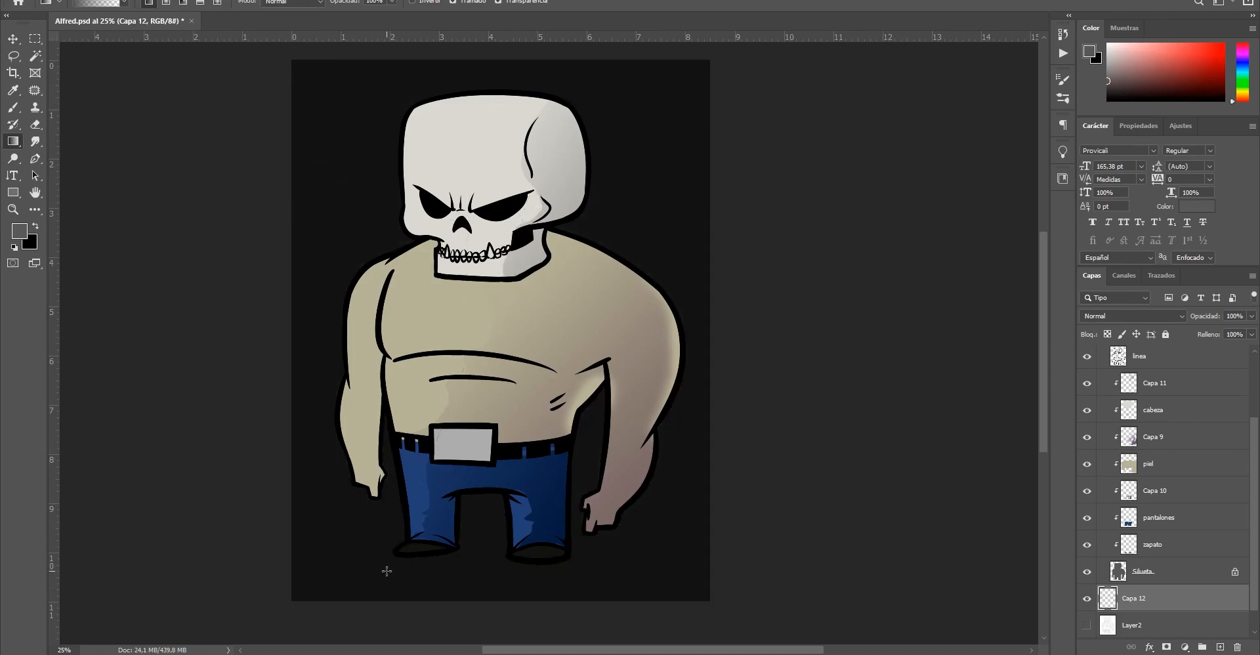
{"action": "key", "text": "ctrl+z"}
{"action": "left_click_drag", "start_coordinate": [305, 147], "coordinate": [611, 466]}
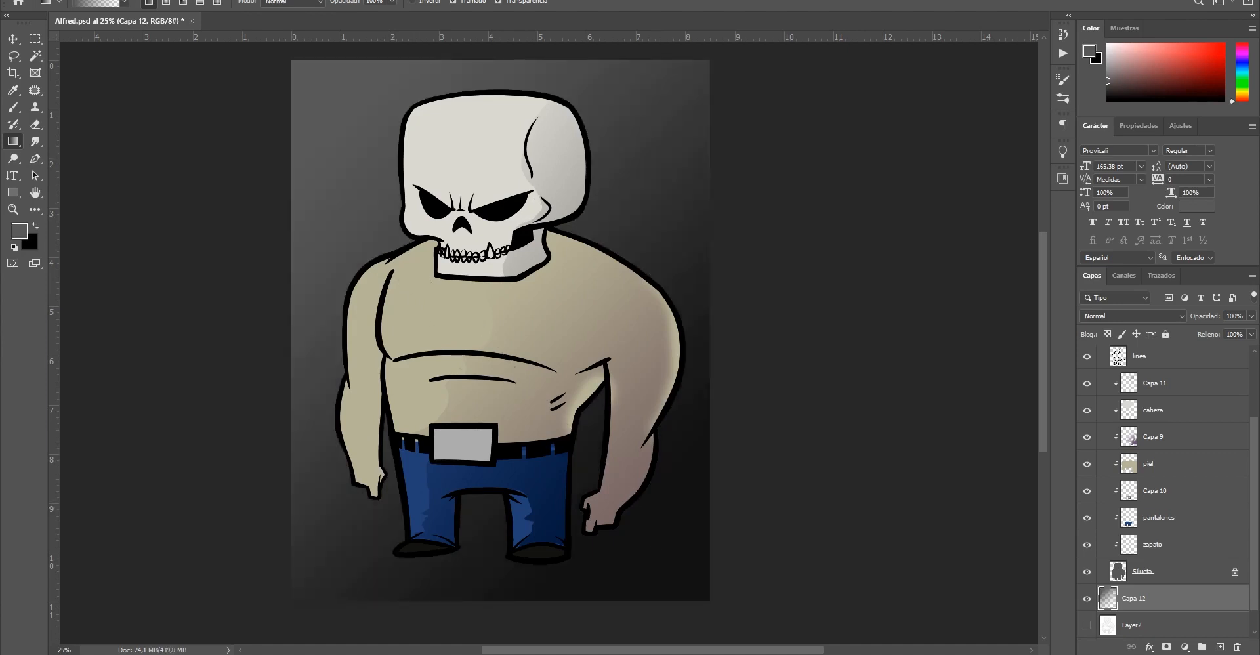
{"action": "key", "text": "ctrl+z"}
Fill the background layer with a diagonal grey-to-transparent gradient from its lower-right to upper-left corner and set the layer's opacity to 55%
{"action": "left_click_drag", "start_coordinate": [709, 599], "coordinate": [281, 48]}
{"action": "key", "text": "v"}
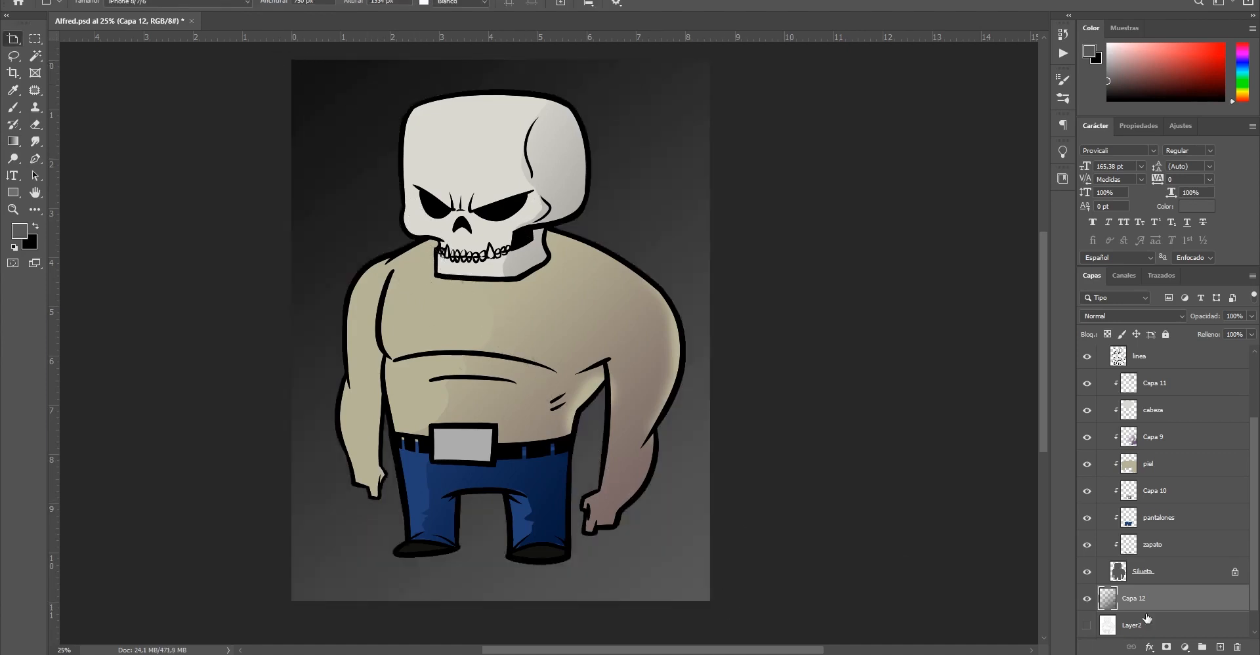
{"action": "left_click_drag", "start_coordinate": [1211, 316], "coordinate": [1173, 318]}
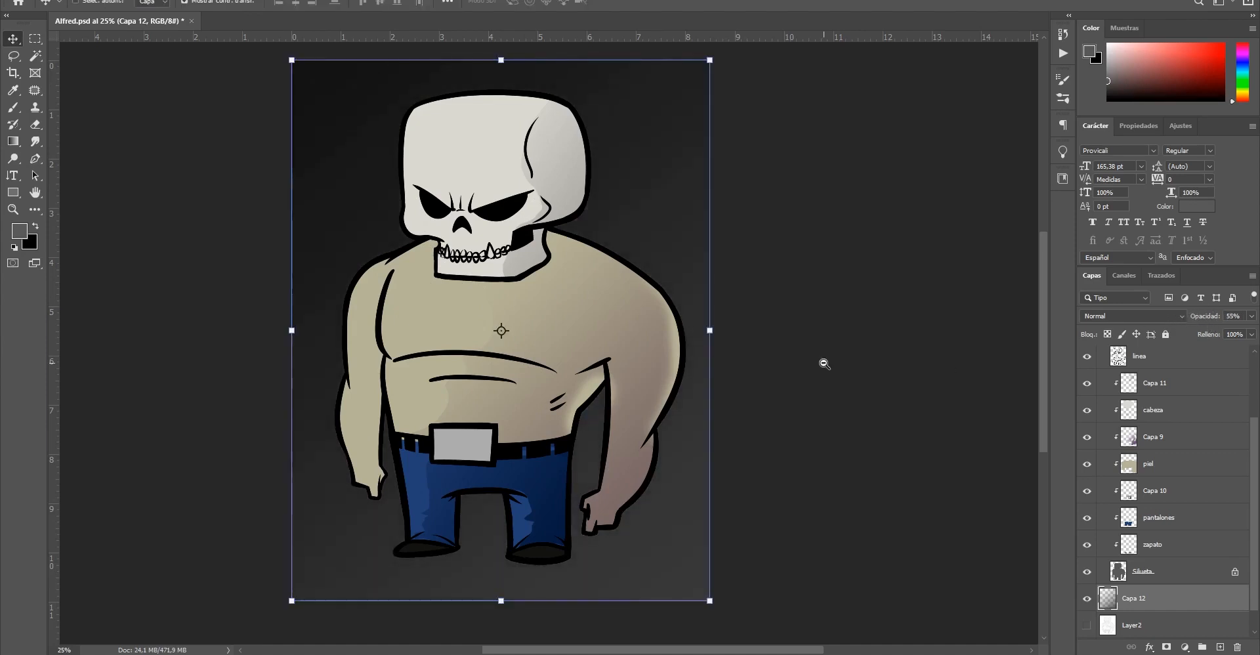
Examine the whole character against the gradient background at several zoom levels
{"action": "left_click", "coordinate": [710, 363], "text": "ctrl+alt"}
{"action": "left_click", "coordinate": [702, 377], "text": "ctrl"}
{"action": "left_click", "coordinate": [748, 355], "text": "ctrl+alt"}
{"action": "left_click", "coordinate": [564, 368], "text": "ctrl+alt"}
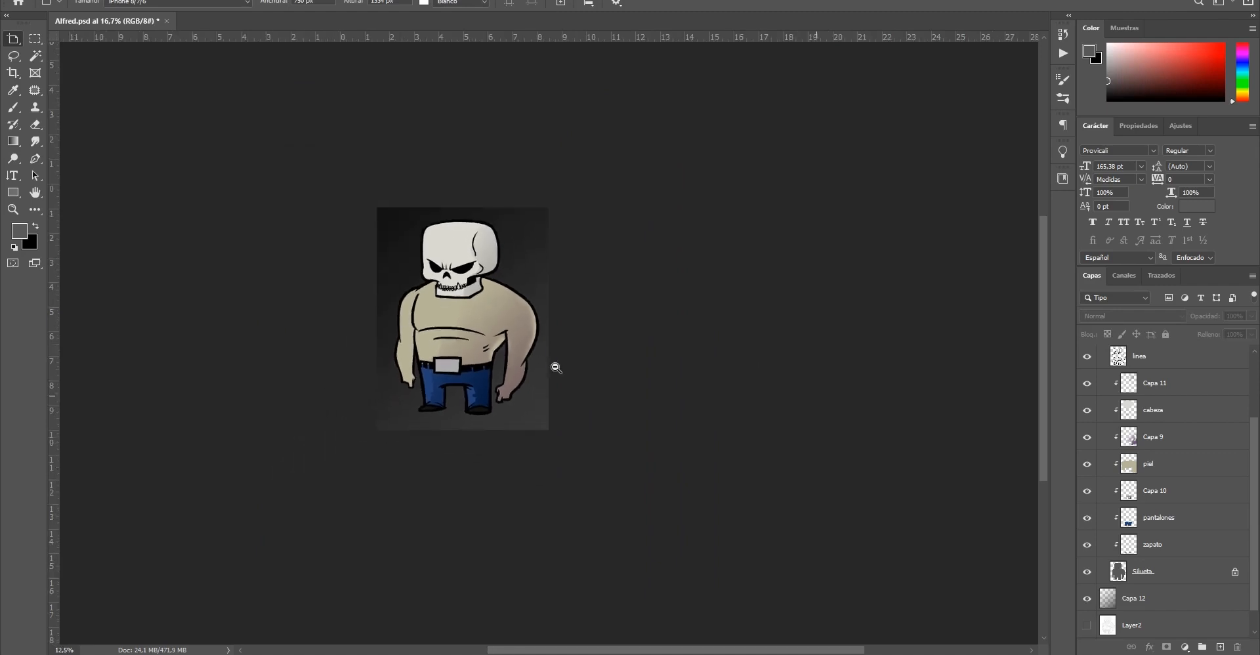
{"action": "left_click", "coordinate": [619, 335], "text": "ctrl"}
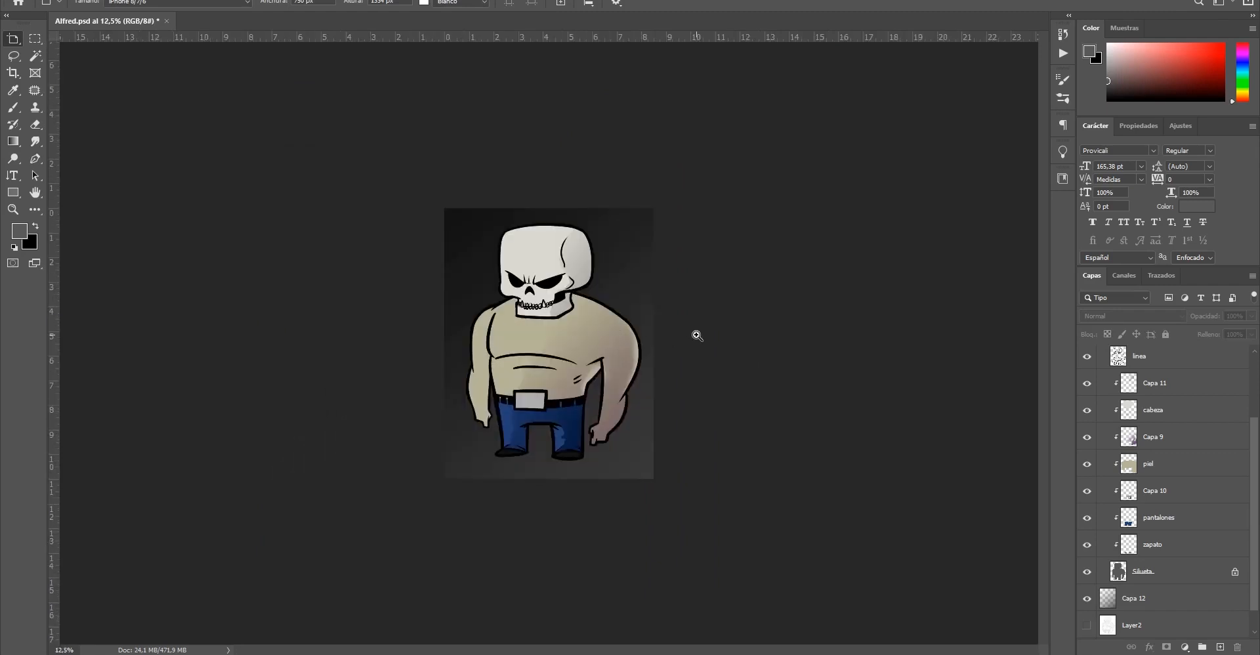
{"action": "key", "text": "ctrl+plus"}
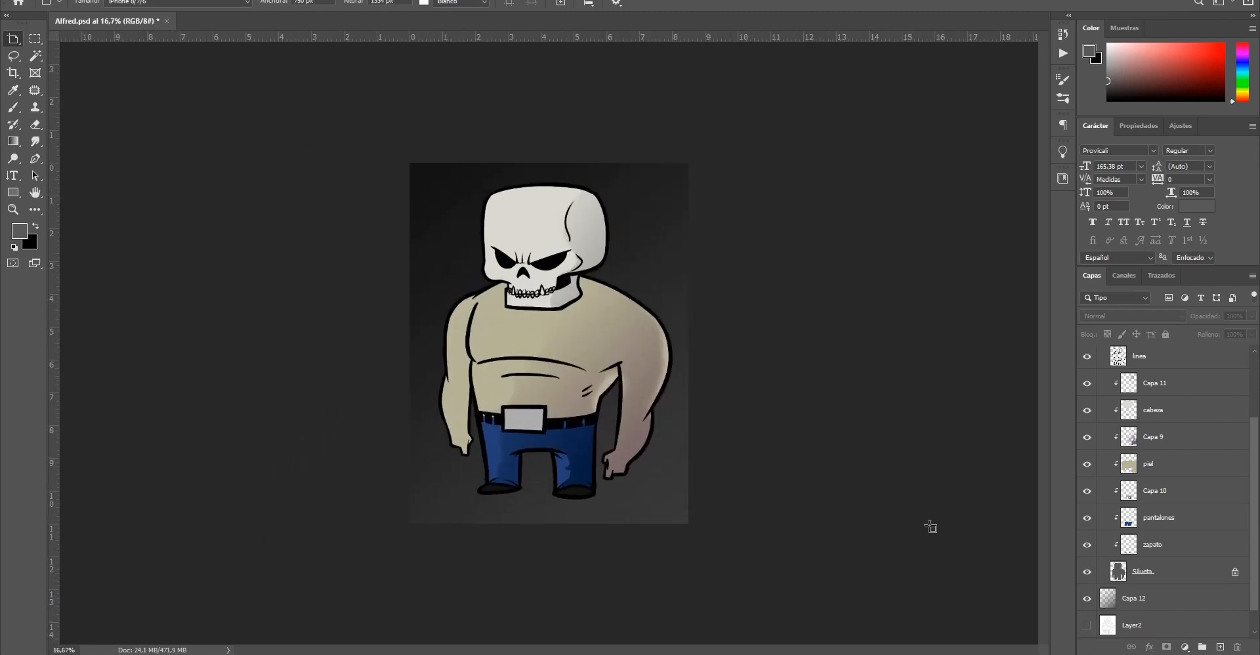
{"action": "key", "text": "ctrl+minus"}
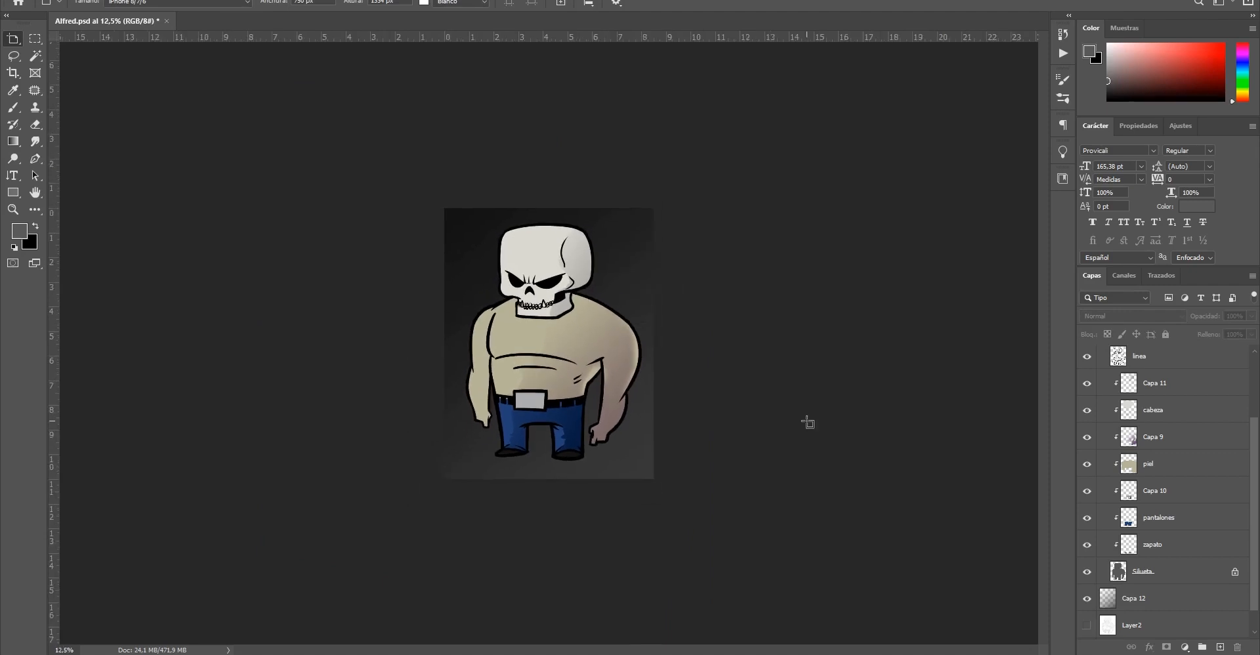
{"action": "key", "text": "ctrl+plus"}
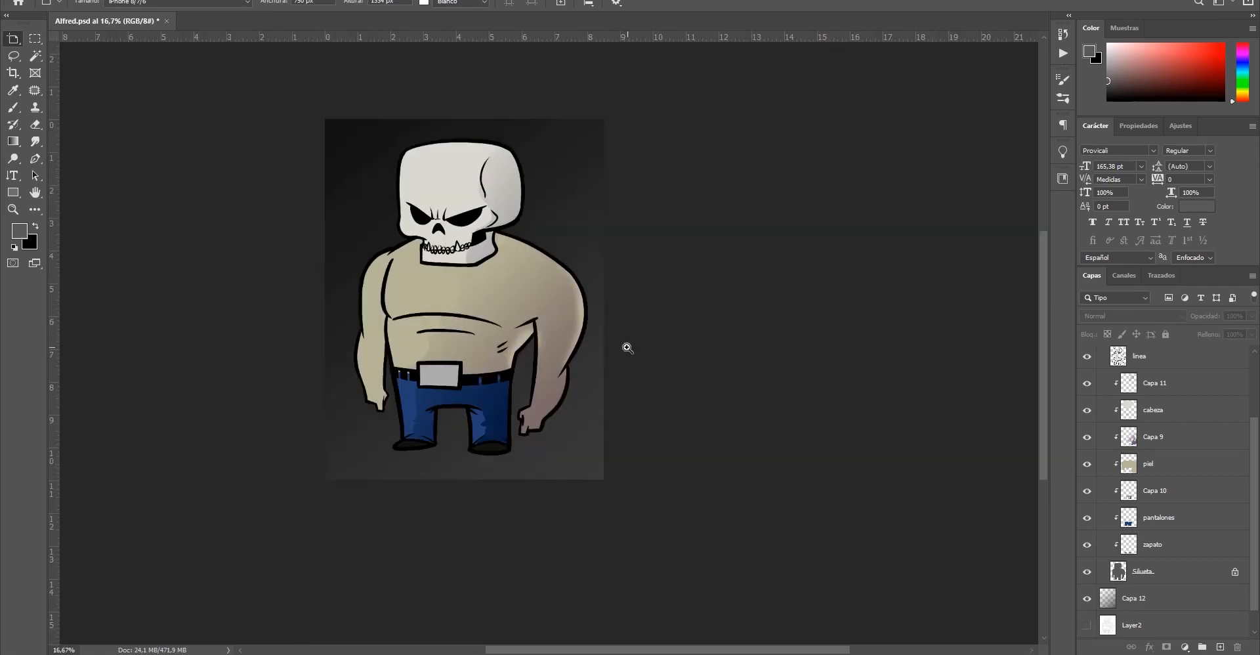
{"action": "key", "text": "ctrl+plus"}
{"action": "key", "text": "ctrl+plus"}
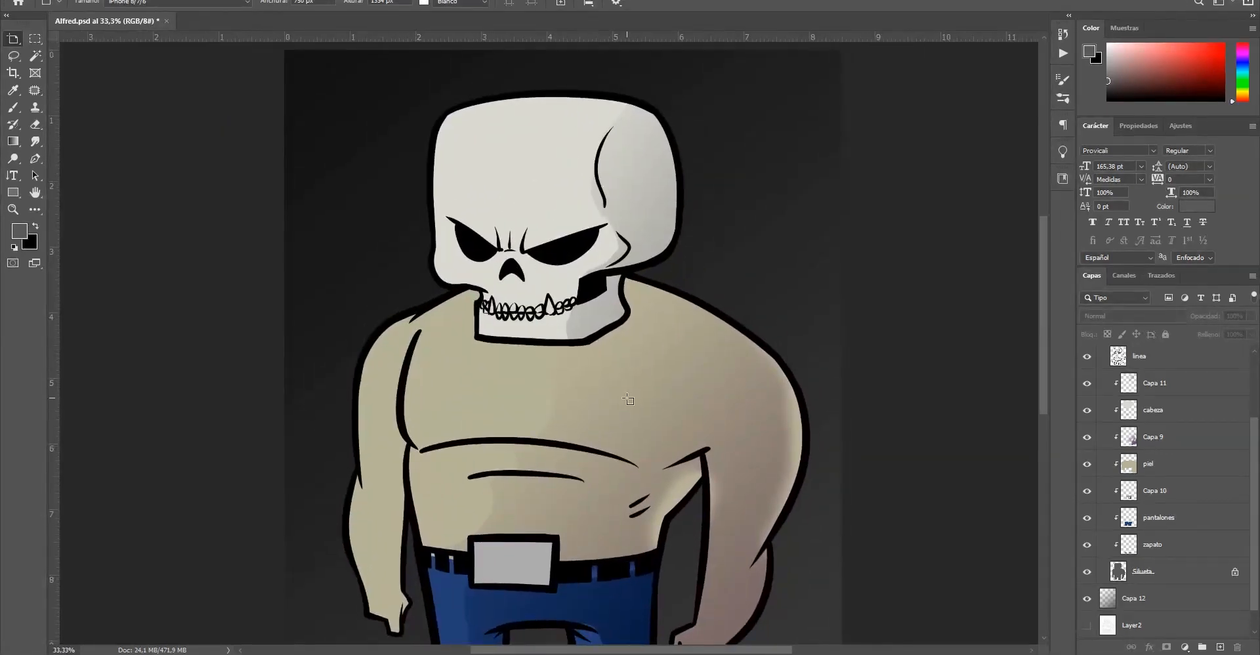
{"action": "key", "text": "c"}
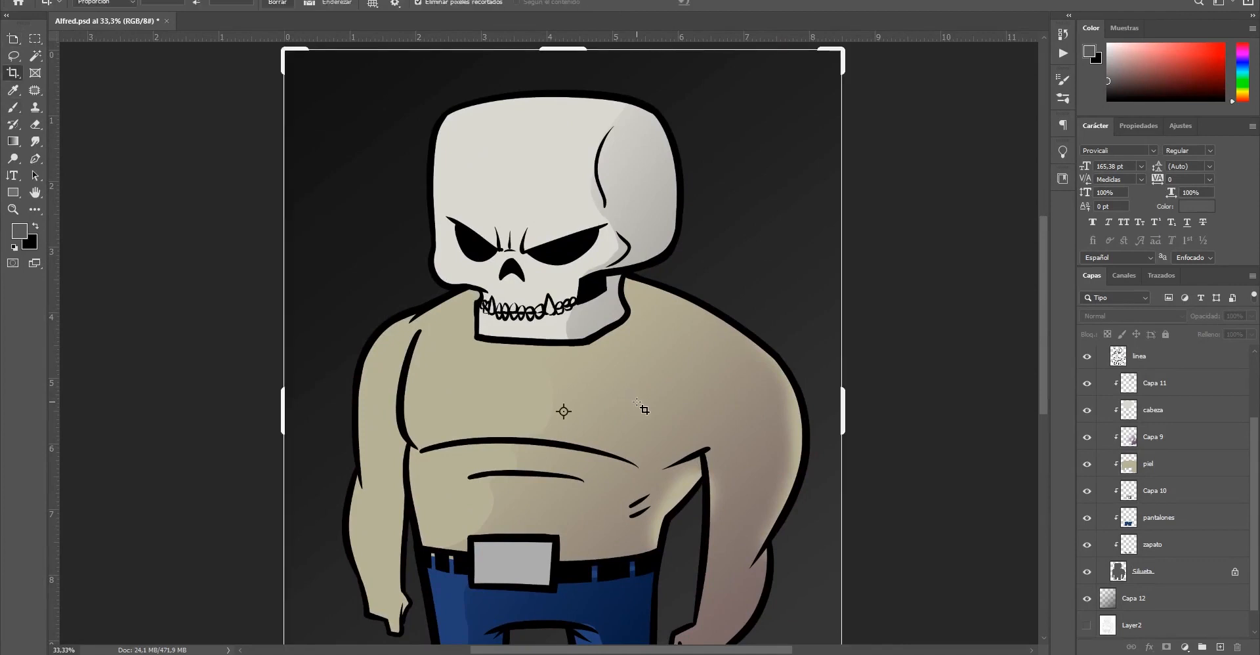
{"action": "key", "text": "v"}
{"action": "key", "text": "ctrl+minus"}
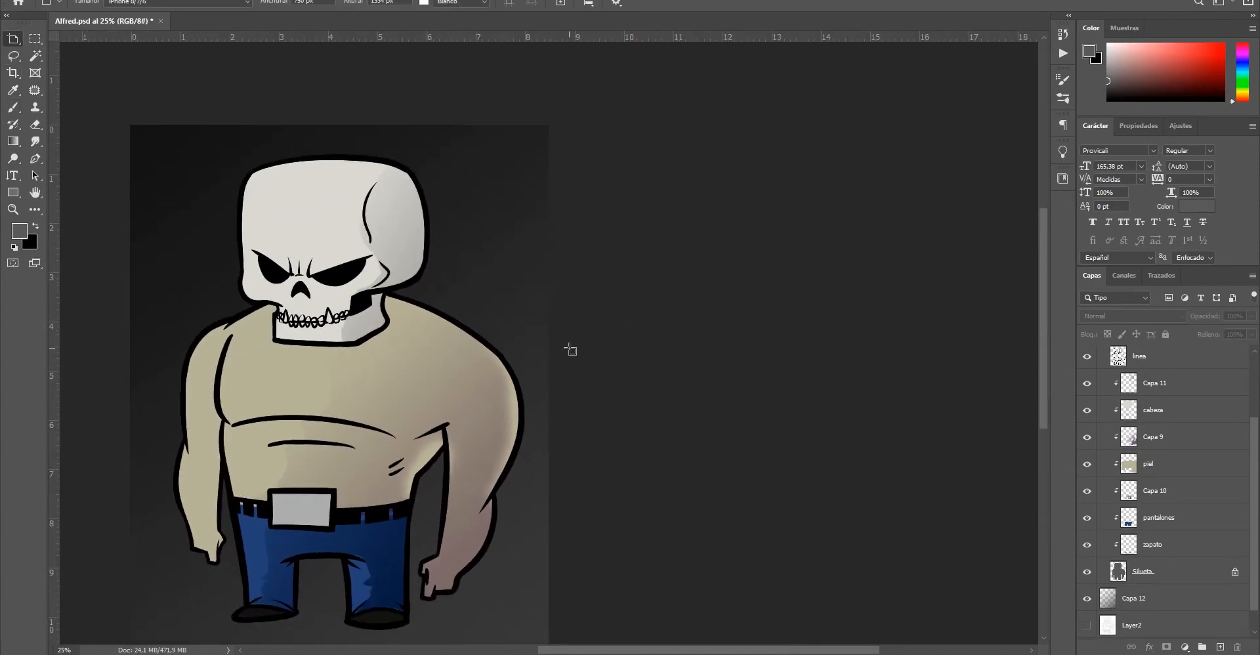
{"action": "key", "text": "v"}
Inspect the skull and torso shading in close-up and compare it with the full figure
{"action": "left_click_drag", "start_coordinate": [577, 352], "coordinate": [939, 439]}
{"action": "left_click", "coordinate": [813, 338]}
{"action": "left_click", "coordinate": [771, 343]}
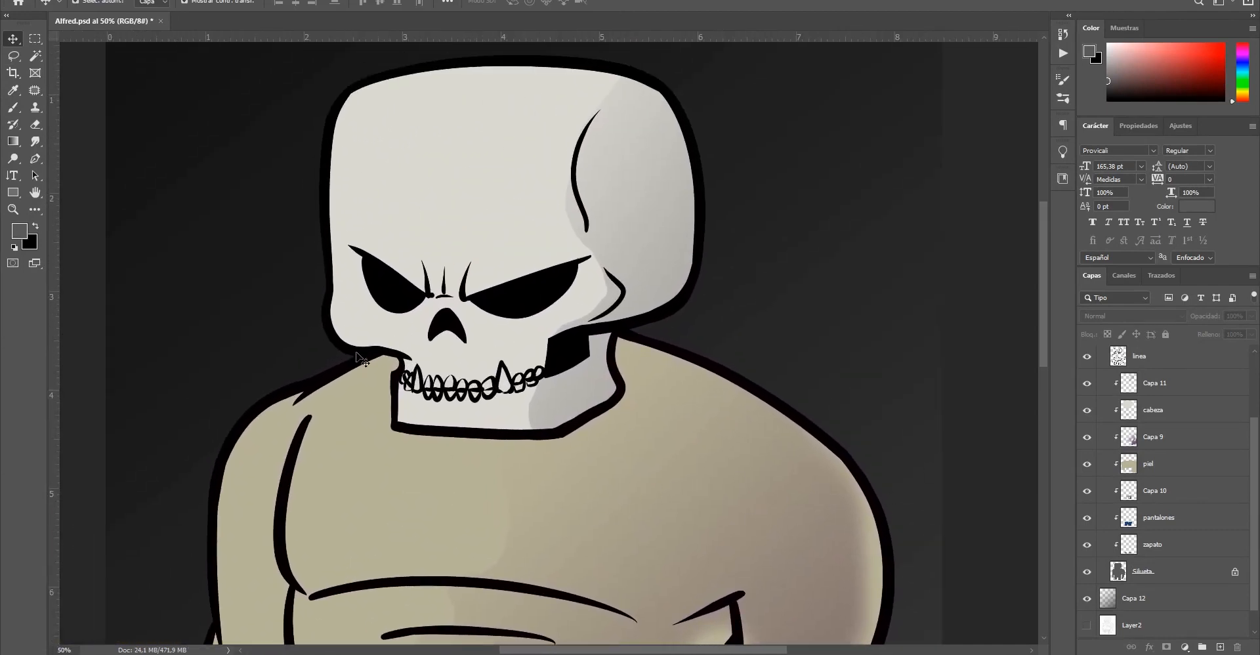
{"action": "left_click", "coordinate": [643, 374], "text": "alt"}
{"action": "left_click_drag", "start_coordinate": [630, 360], "coordinate": [591, 342]}
{"action": "left_click", "coordinate": [634, 448], "text": "alt"}
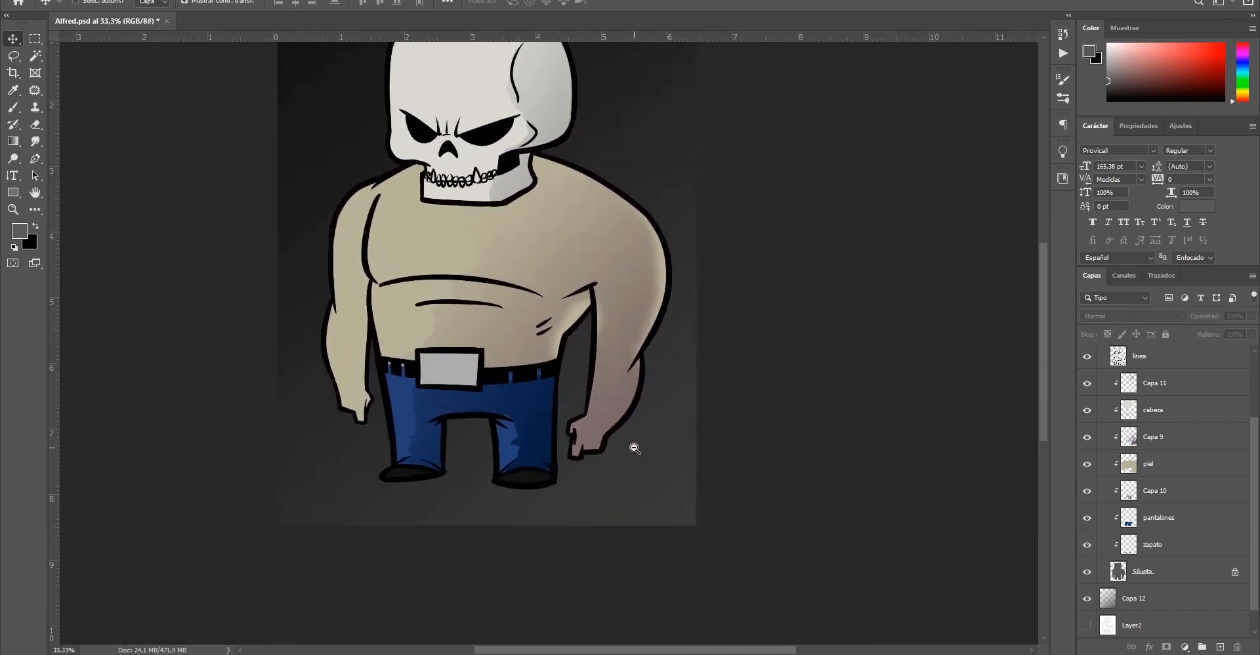
{"action": "left_click", "coordinate": [634, 448], "text": "alt"}
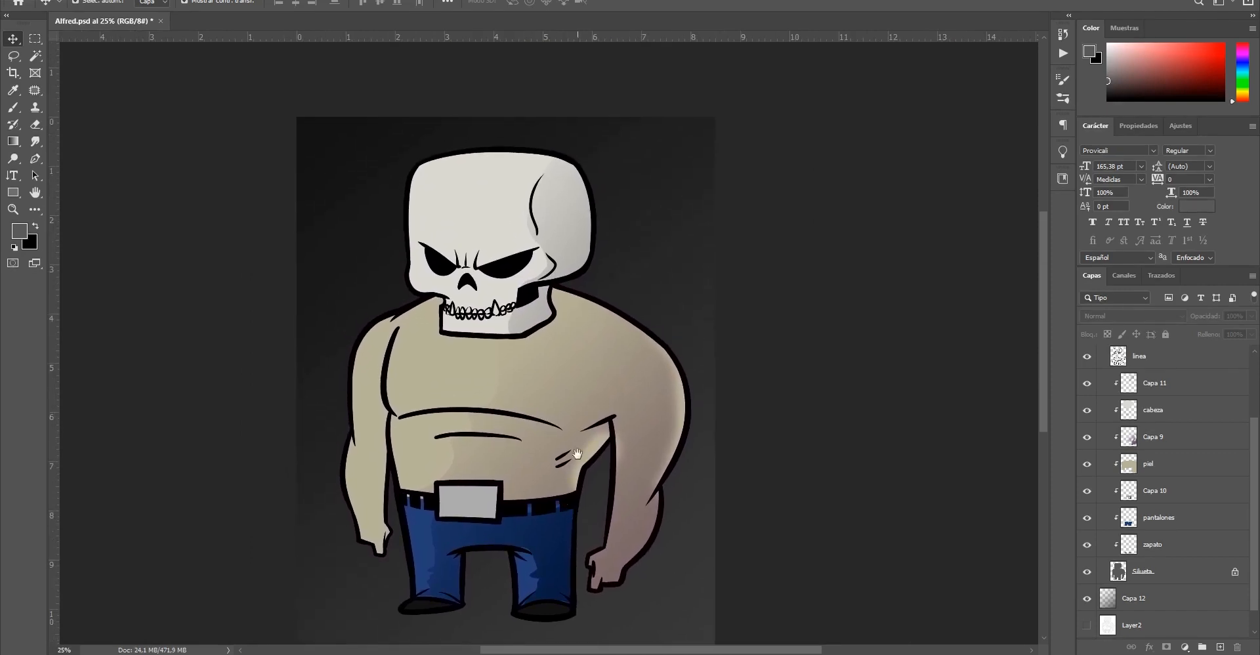
{"action": "left_click_drag", "start_coordinate": [577, 454], "coordinate": [581, 420]}
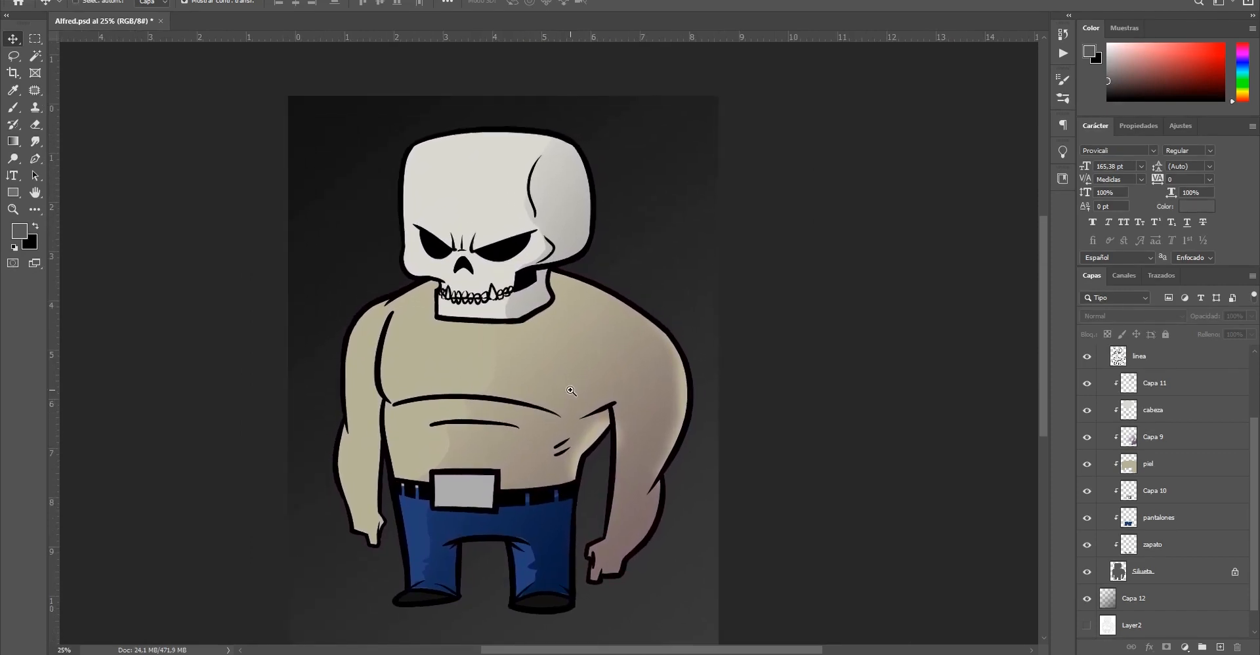
{"action": "scroll", "coordinate": [578, 407], "scroll_direction": "up", "scroll_amount": 1}
{"action": "left_click_drag", "start_coordinate": [601, 426], "coordinate": [602, 466]}
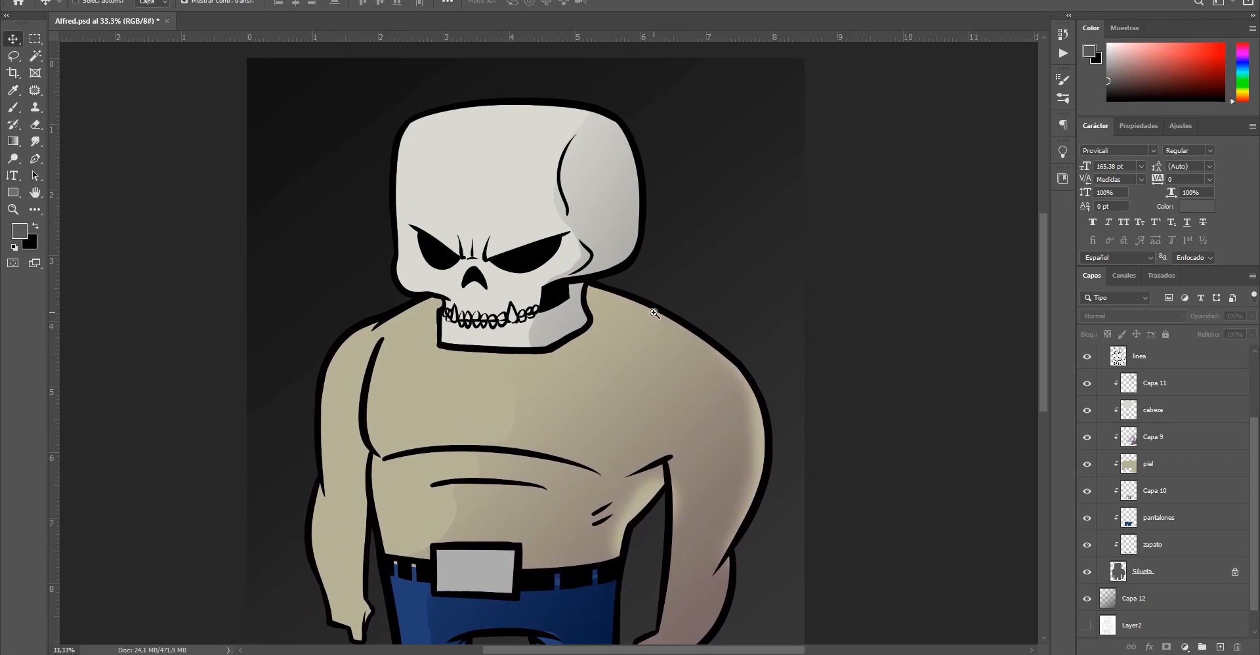
{"action": "scroll", "coordinate": [610, 383], "scroll_direction": "up", "scroll_amount": 1}
{"action": "scroll", "coordinate": [596, 382], "scroll_direction": "down", "scroll_amount": 2}
{"action": "scroll", "coordinate": [528, 366], "scroll_direction": "up", "scroll_amount": 2}
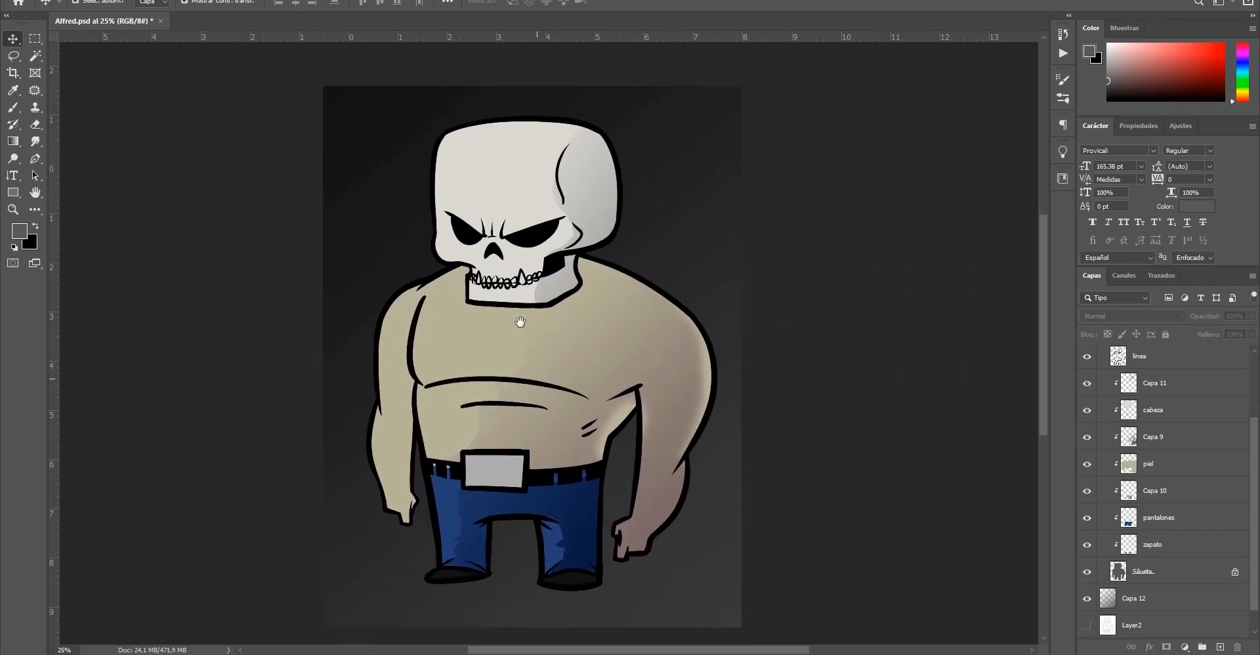